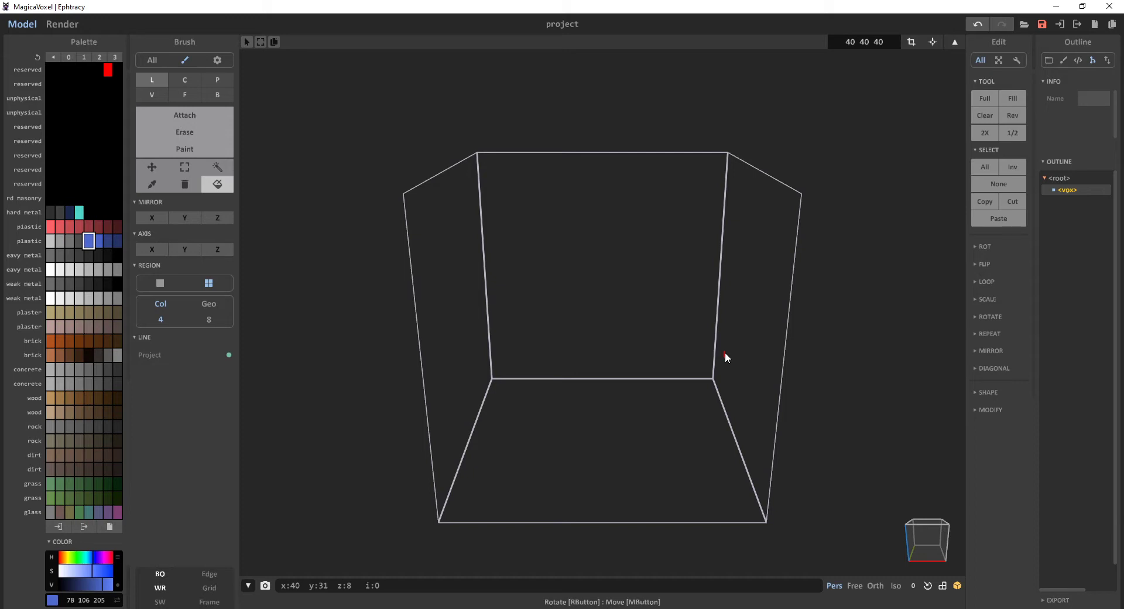
# Fill the whole 40 × 40 × 40 volume with the dark hard metal colour 47 47 47 using face attach, and name the object safe
pyautogui.click(51, 211)
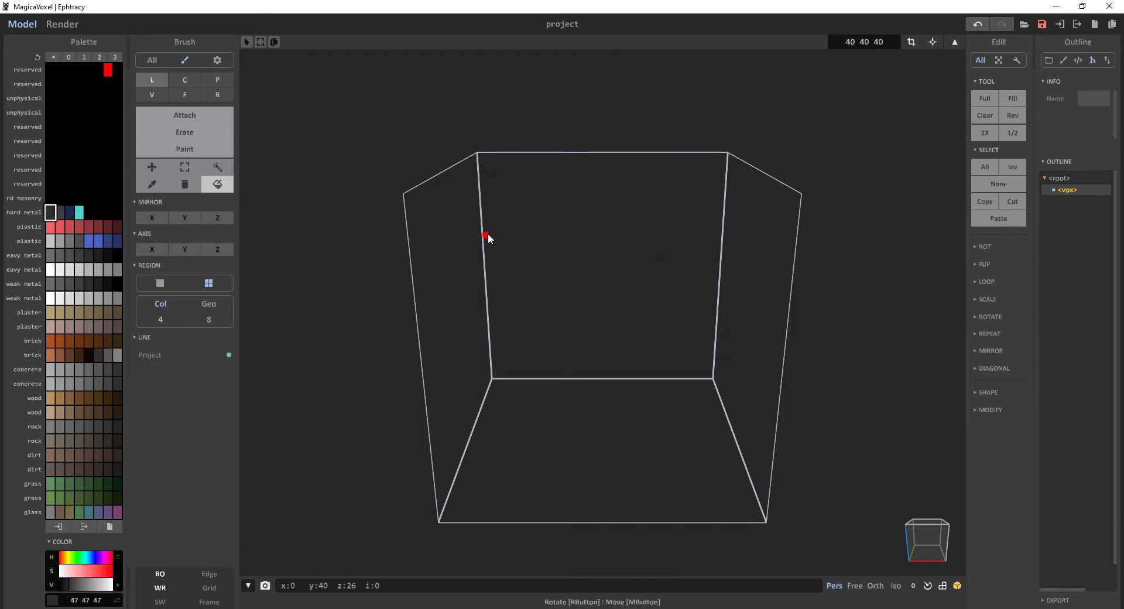
pyautogui.click(176, 95)
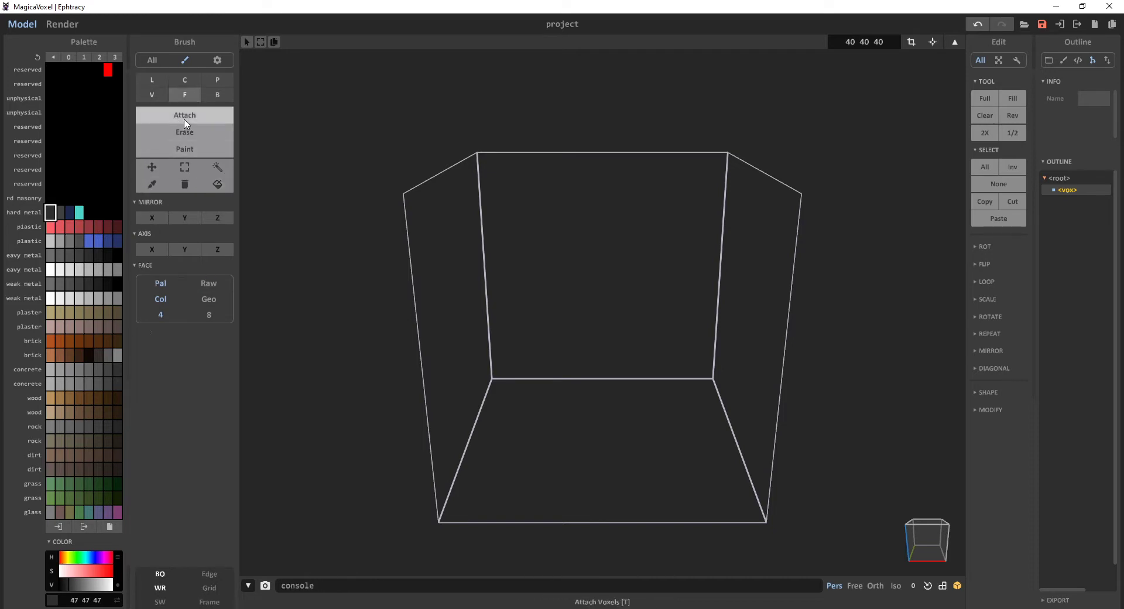
pyautogui.moveTo(659, 380)
pyautogui.mouseDown(button='right')
pyautogui.moveTo(709, 433)
pyautogui.moveTo(735, 413)
pyautogui.moveTo(657, 432)
pyautogui.moveTo(544, 396)
pyautogui.moveTo(477, 304)
pyautogui.moveTo(586, 259)
pyautogui.moveTo(631, 279)
pyautogui.moveTo(693, 334)
pyautogui.moveTo(819, 351)
pyautogui.moveTo(882, 321)
pyautogui.moveTo(694, 362)
pyautogui.mouseUp(button='right')
pyautogui.click(649, 282)
pyautogui.scroll(-5, 693, 359)
pyautogui.scroll(-5, 698, 355)
pyautogui.moveTo(787, 342); pyautogui.dragTo(678, 322, button='right')
pyautogui.click(1096, 96)
pyautogui.write('safe')
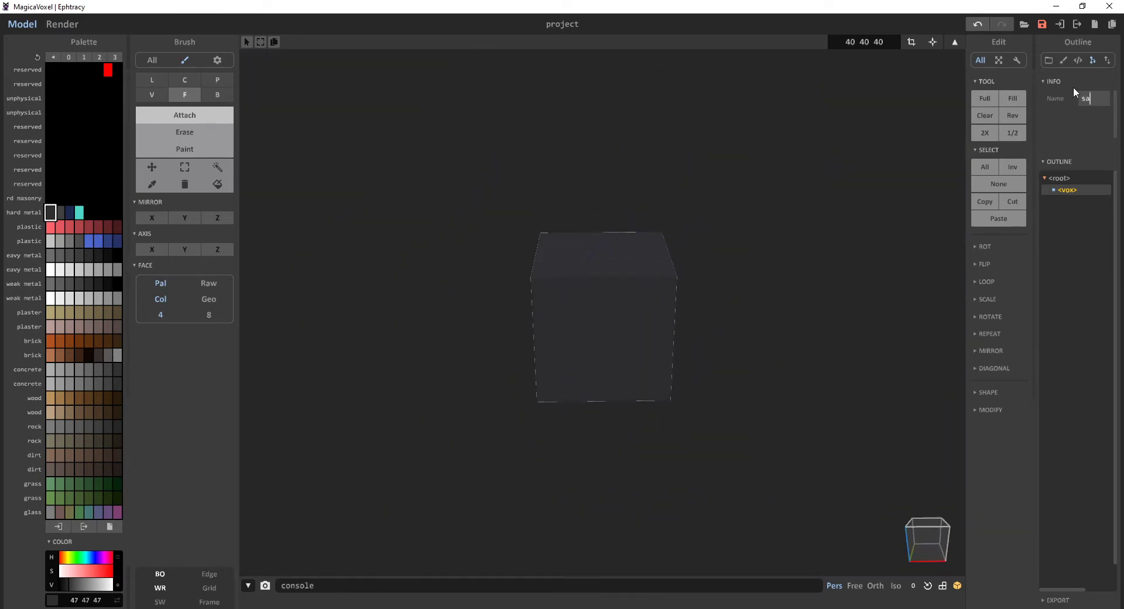
# Box-select a centred area of 32 × 32 voxels, one voxel deep, on the front face of the safe
pyautogui.click(217, 95)
pyautogui.click(185, 167)
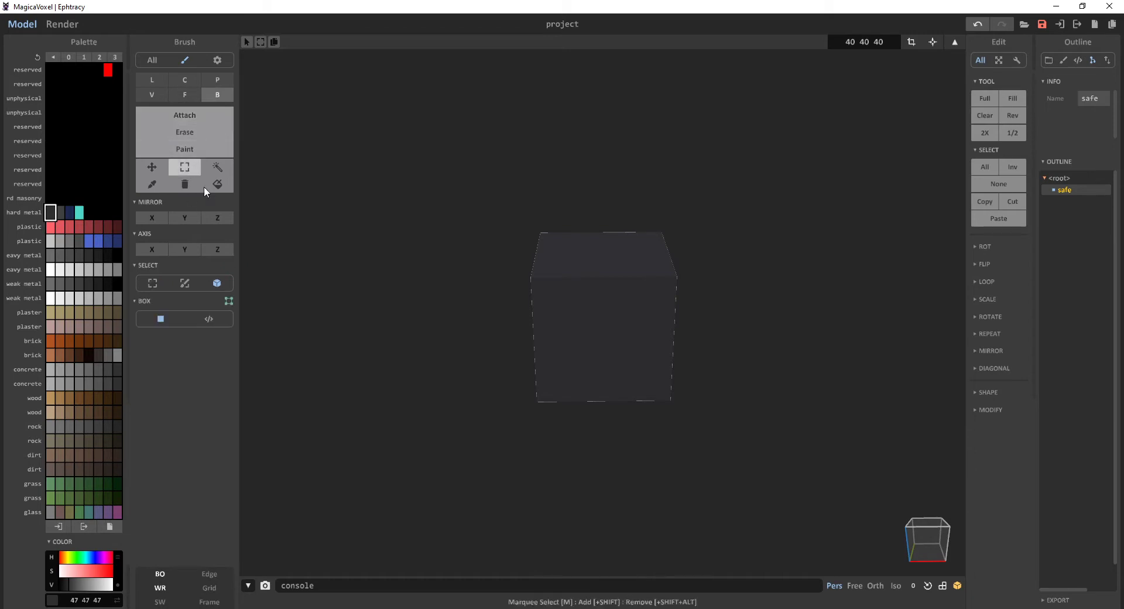
pyautogui.moveTo(549, 293); pyautogui.dragTo(655, 389)
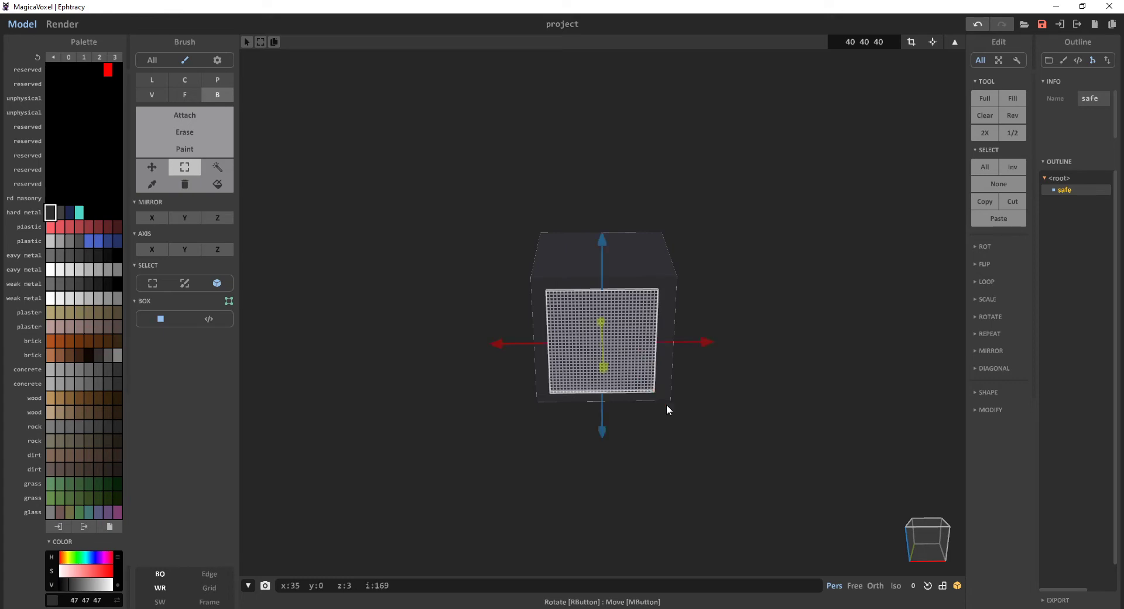
pyautogui.scroll(6, 691, 422)
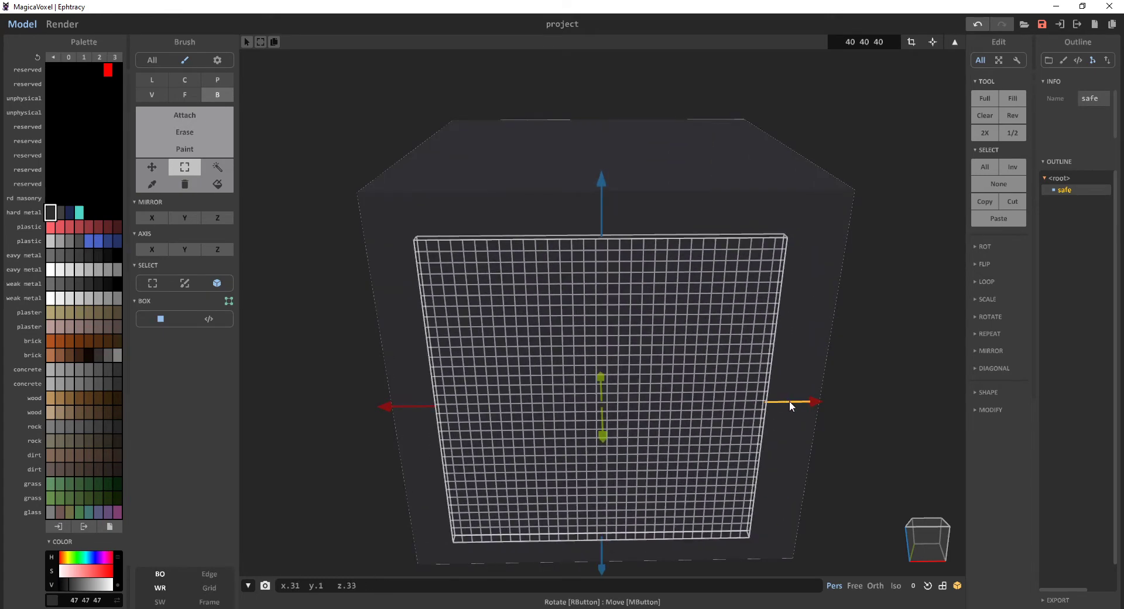
pyautogui.moveTo(800, 402); pyautogui.dragTo(810, 483, button='right')
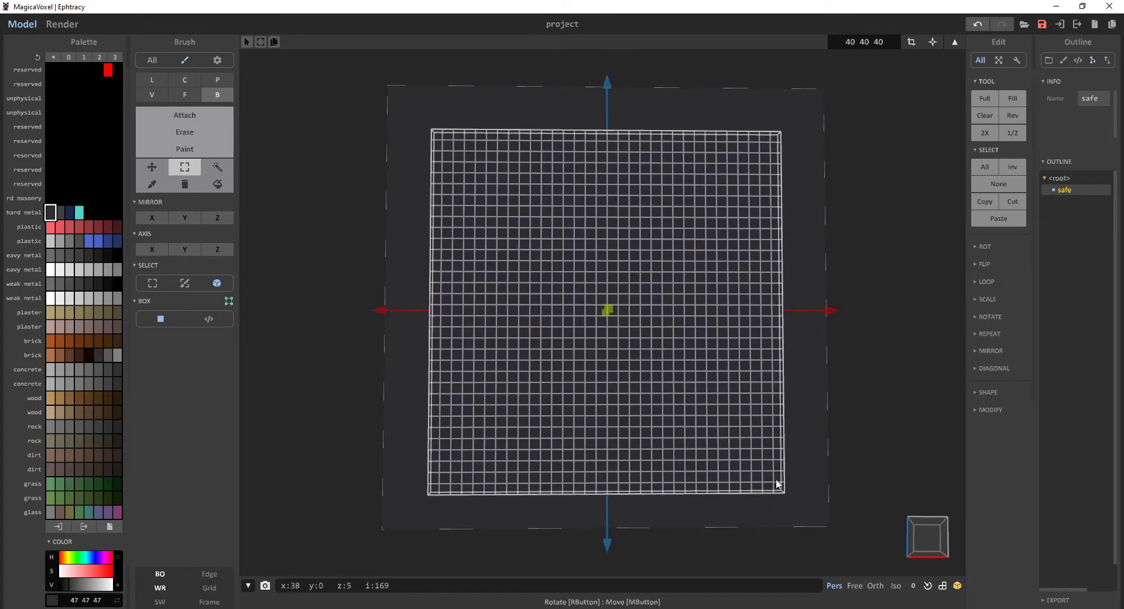
pyautogui.moveTo(608, 506); pyautogui.dragTo(608, 497)
pyautogui.scroll(-5, 732, 354)
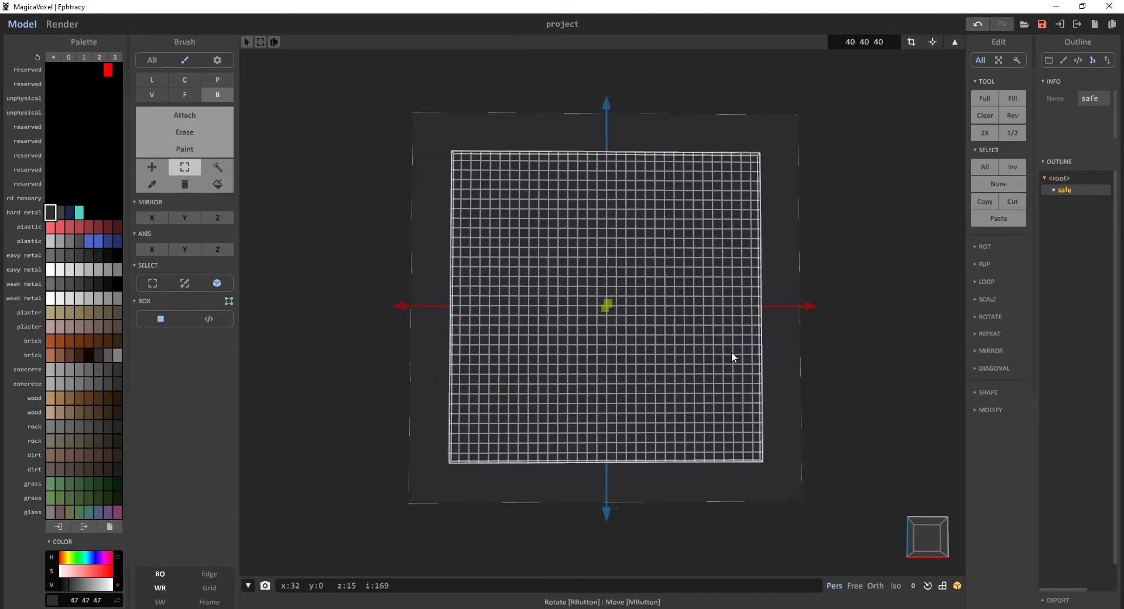
# Separate the selected front voxels from the safe into their own object and fit its volume to 32 × 1 × 32
pyautogui.press('Delete')
pyautogui.click(963, 42)
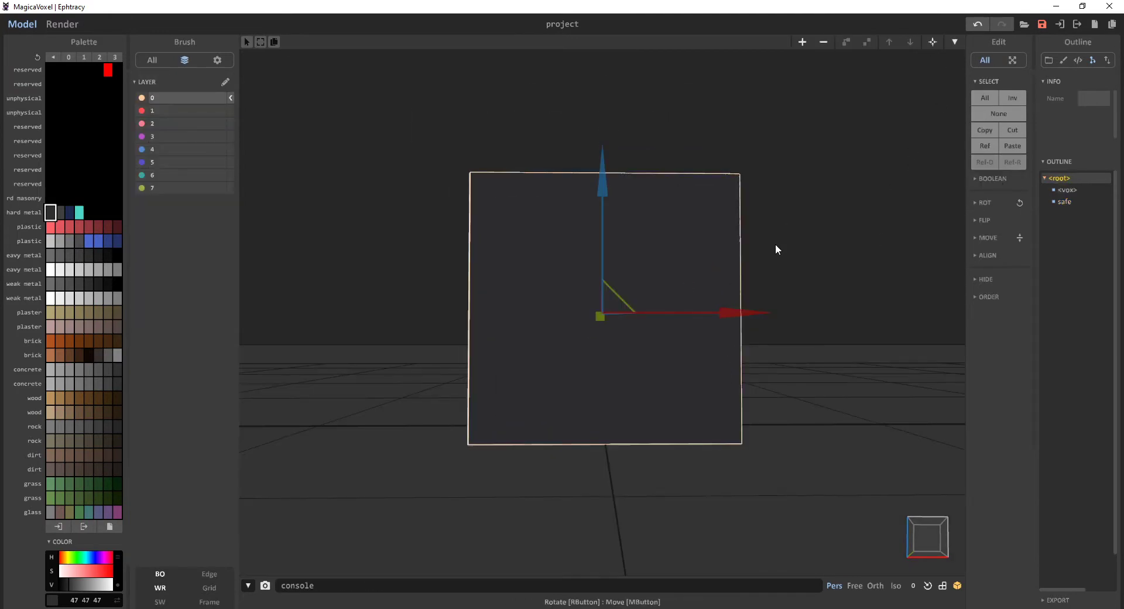
pyautogui.click(954, 42)
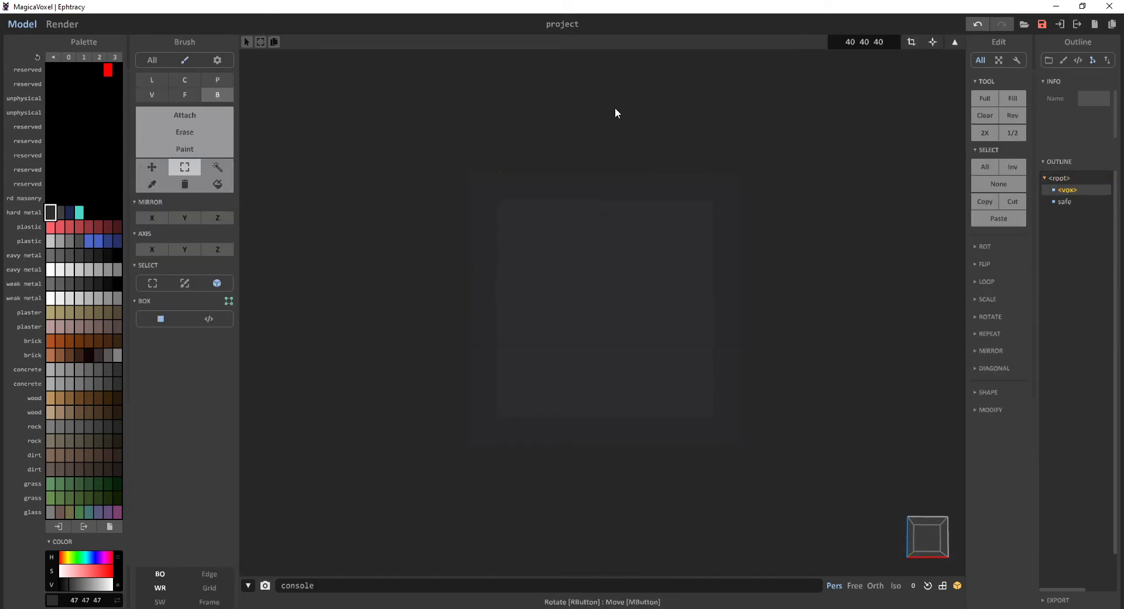
pyautogui.moveTo(892, 61); pyautogui.dragTo(852, 83, button='right')
pyautogui.click(911, 42)
pyautogui.moveTo(776, 205); pyautogui.dragTo(752, 234, button='right')
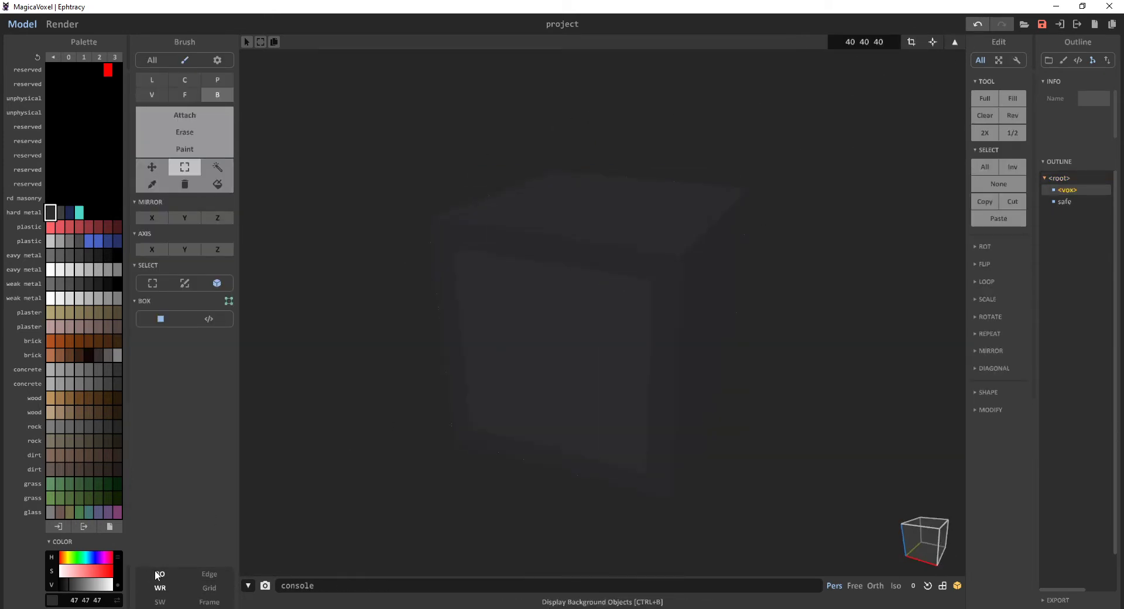
pyautogui.click(932, 42)
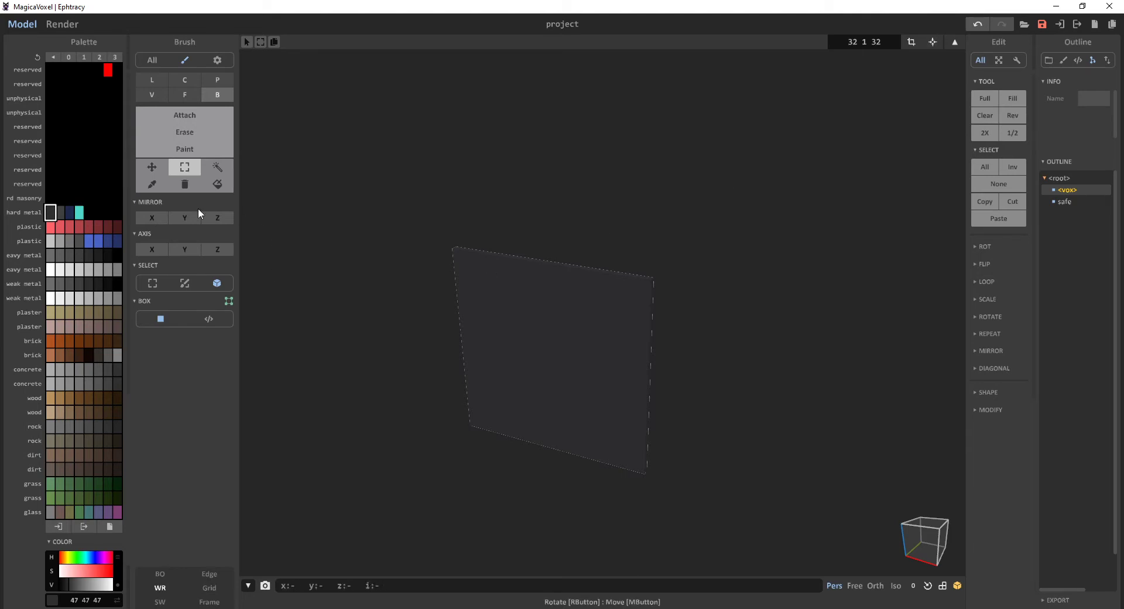
# Recolour the whole front panel with the hard metal grey 64 64 64 and display the background objects
pyautogui.click(60, 212)
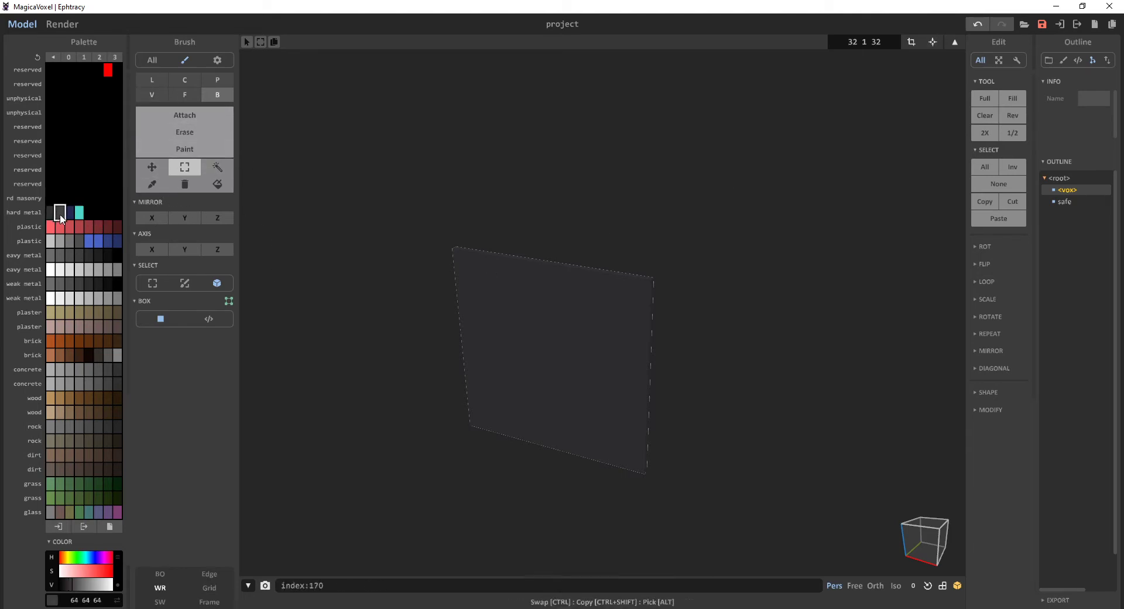
pyautogui.click(217, 184)
pyautogui.click(595, 322)
pyautogui.moveTo(517, 398)
pyautogui.mouseDown(button='right')
pyautogui.moveTo(644, 363)
pyautogui.moveTo(519, 391)
pyautogui.mouseUp(button='right')
pyautogui.click(161, 579)
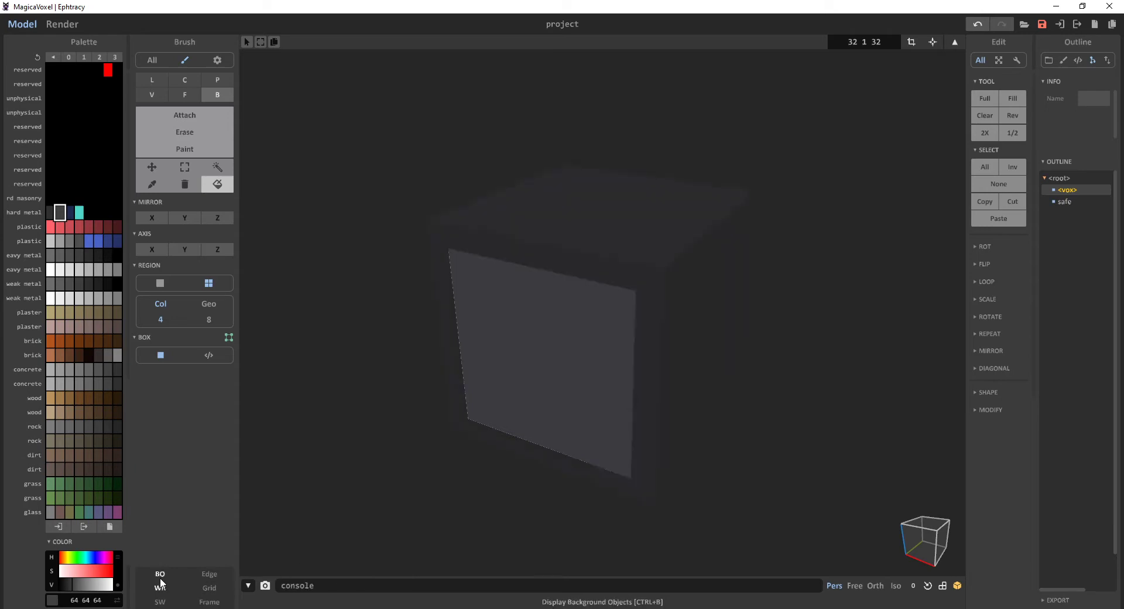
pyautogui.click(162, 579)
pyautogui.click(162, 578)
# Name the front panel object door
pyautogui.click(1095, 98)
pyautogui.write('door')
pyautogui.press('Return')
# Duplicate the door object and move the copy slightly forward, in front of the door
pyautogui.moveTo(736, 366); pyautogui.dragTo(774, 347, button='right')
pyautogui.moveTo(892, 185); pyautogui.dragTo(870, 199, button='right')
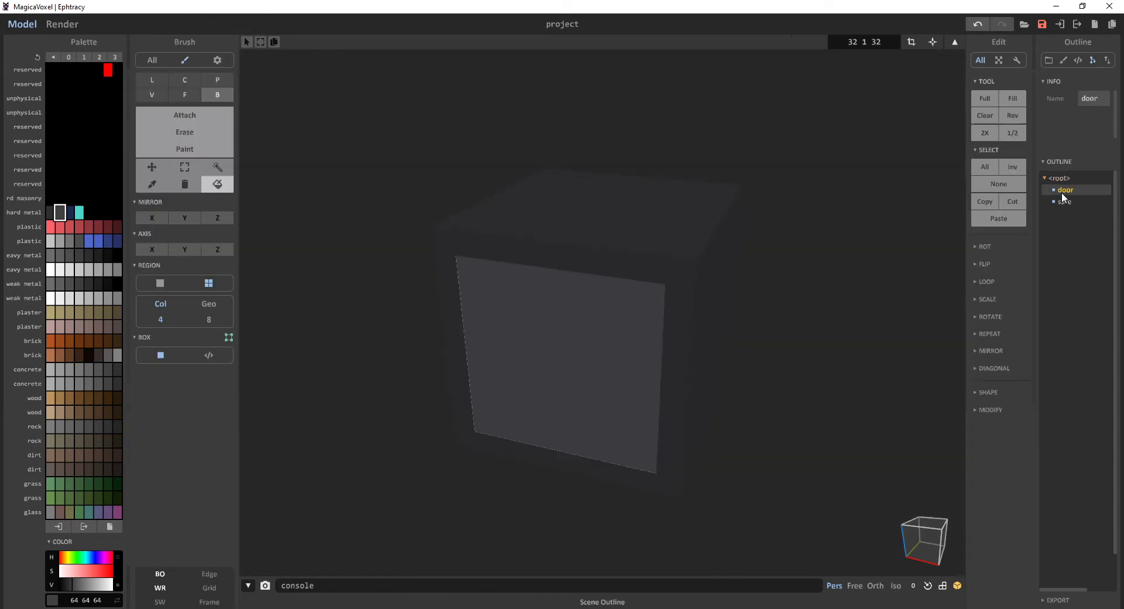
pyautogui.click(954, 42)
pyautogui.hotkey('ctrl', 'c')
pyautogui.hotkey('ctrl', 'v')
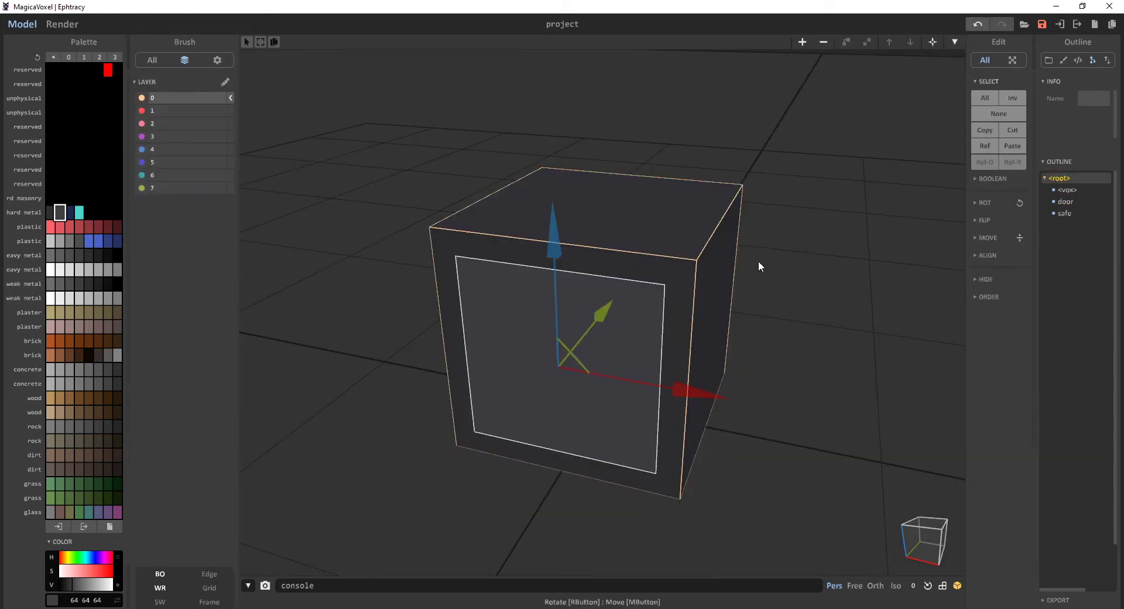
pyautogui.moveTo(584, 328); pyautogui.dragTo(584, 331)
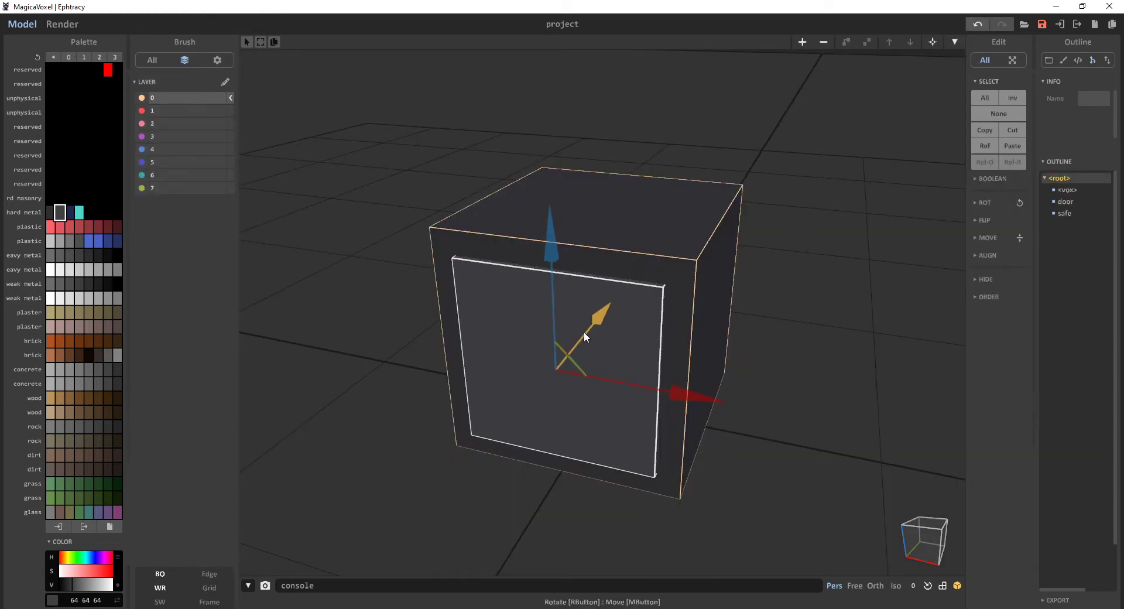
# Clear the copy's voxels and attach a 5 × 7 voxel box in dark blue 29 41 78 near the door's right edge
pyautogui.click(952, 46)
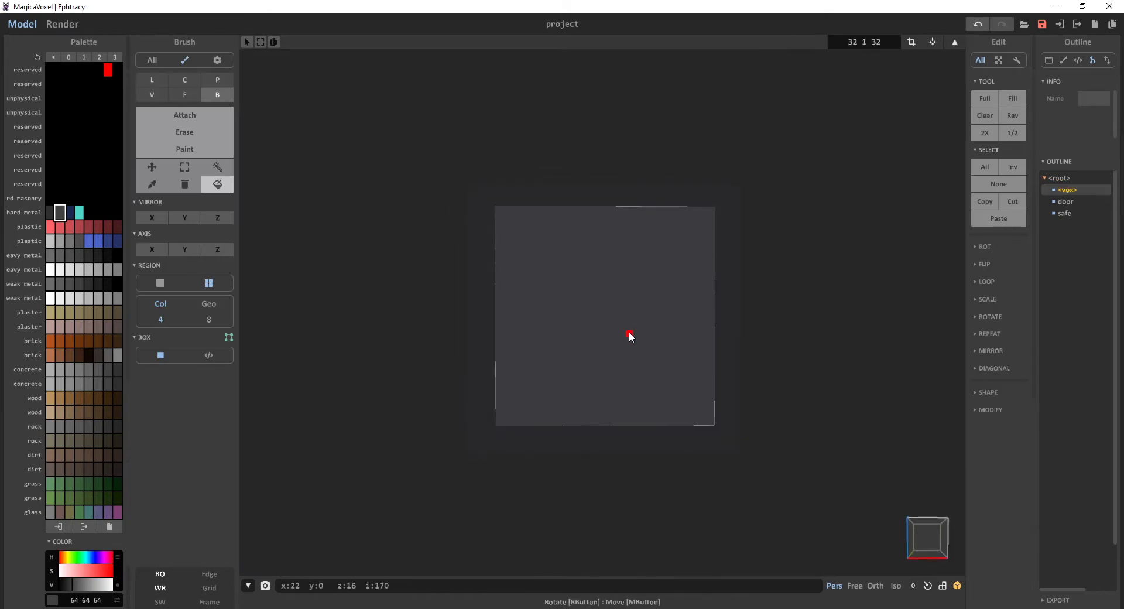
pyautogui.press('Delete')
pyautogui.click(183, 116)
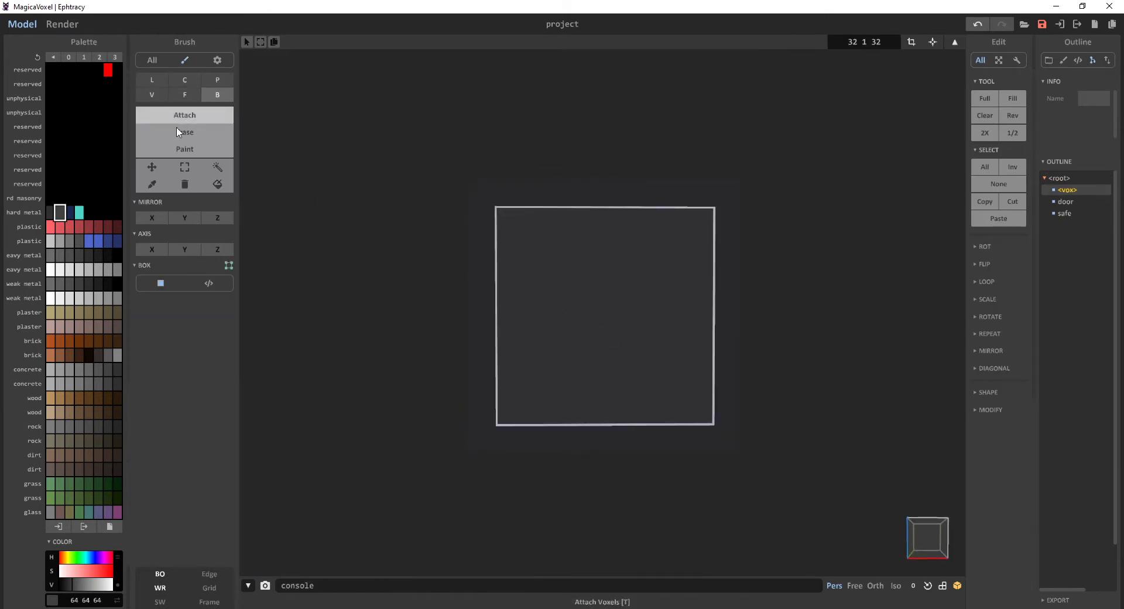
pyautogui.click(69, 212)
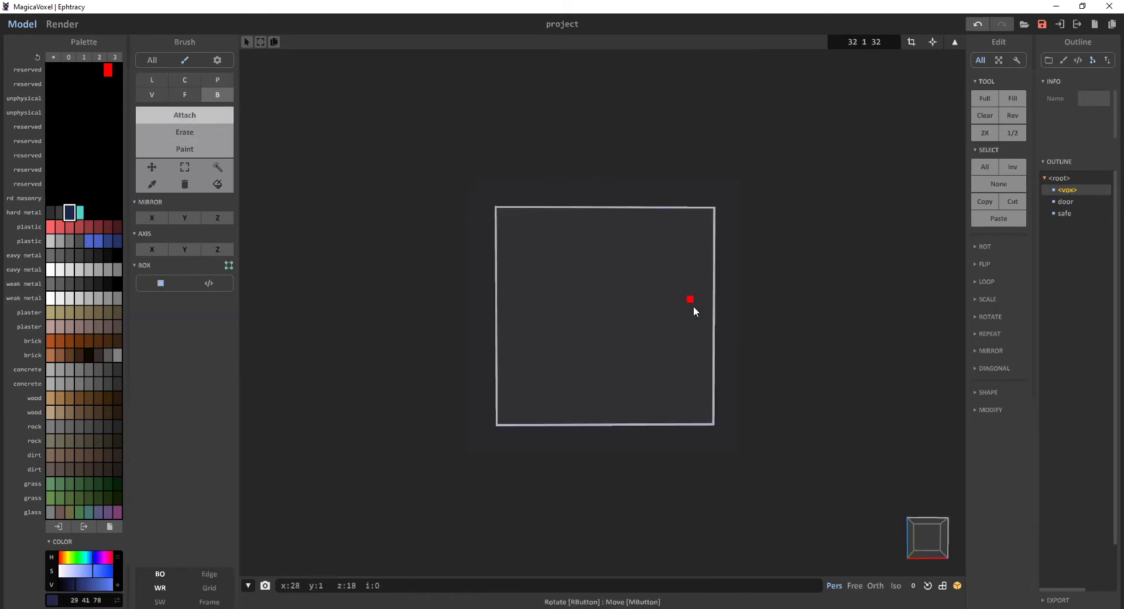
pyautogui.moveTo(698, 307)
pyautogui.mouseDown()
pyautogui.moveTo(673, 358)
pyautogui.moveTo(675, 341)
pyautogui.mouseUp()
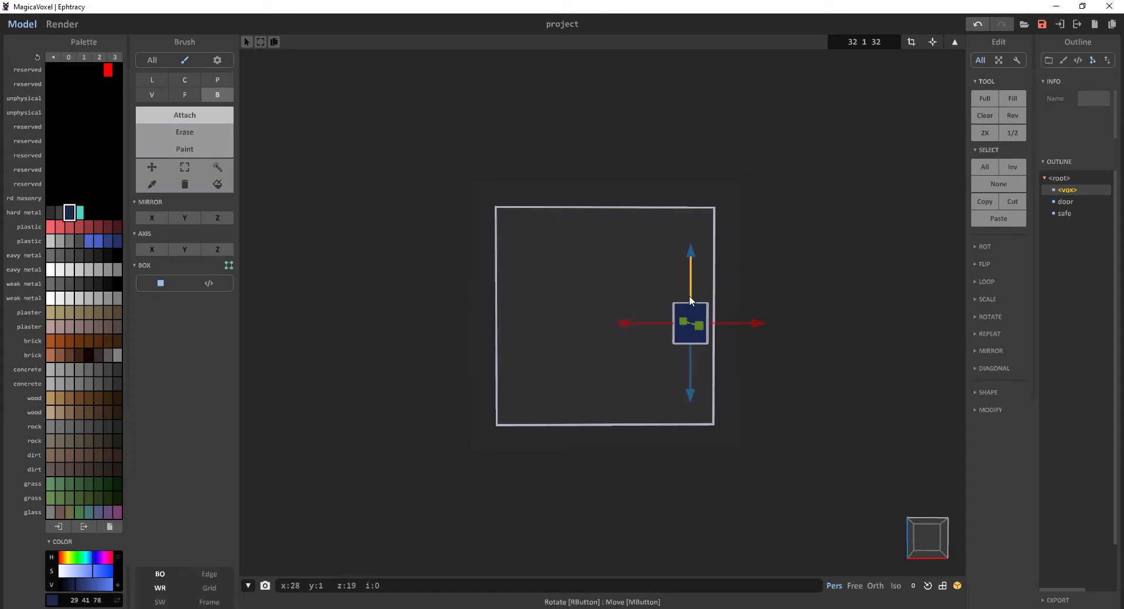
pyautogui.moveTo(691, 297); pyautogui.dragTo(691, 286)
# Paint the inner rectangle of the dark blue box turquoise 76 212 200, keeping a one-voxel border
pyautogui.moveTo(750, 371)
pyautogui.mouseDown(button='right')
pyautogui.moveTo(763, 329)
pyautogui.moveTo(704, 389)
pyautogui.moveTo(619, 347)
pyautogui.mouseUp(button='right')
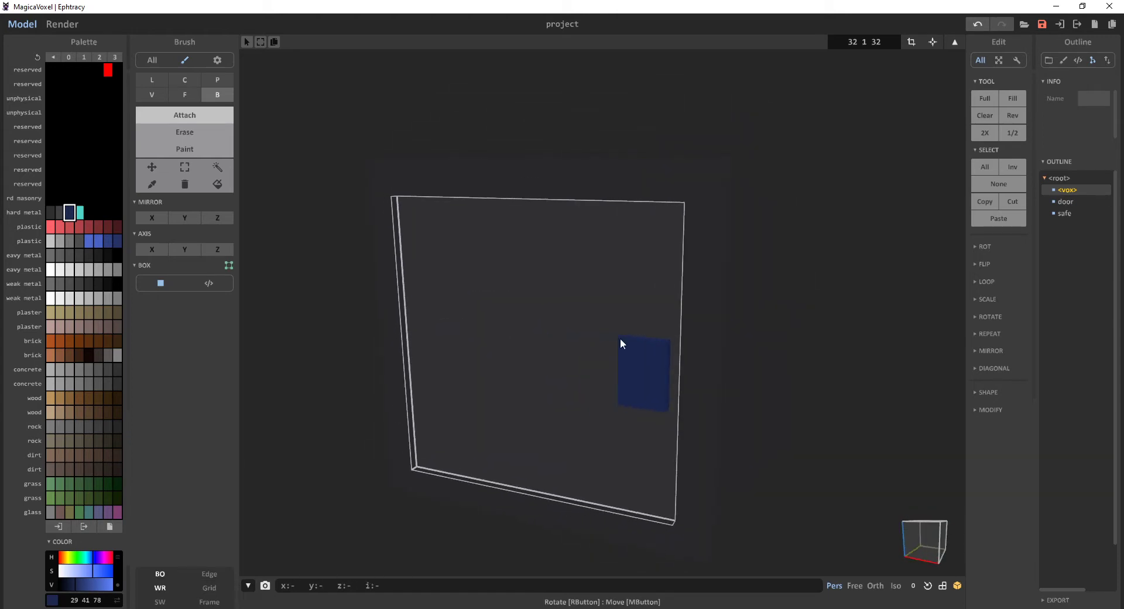
pyautogui.click(185, 149)
pyautogui.click(79, 212)
pyautogui.moveTo(630, 350); pyautogui.dragTo(654, 399)
pyautogui.moveTo(729, 387); pyautogui.dragTo(677, 381, button='right')
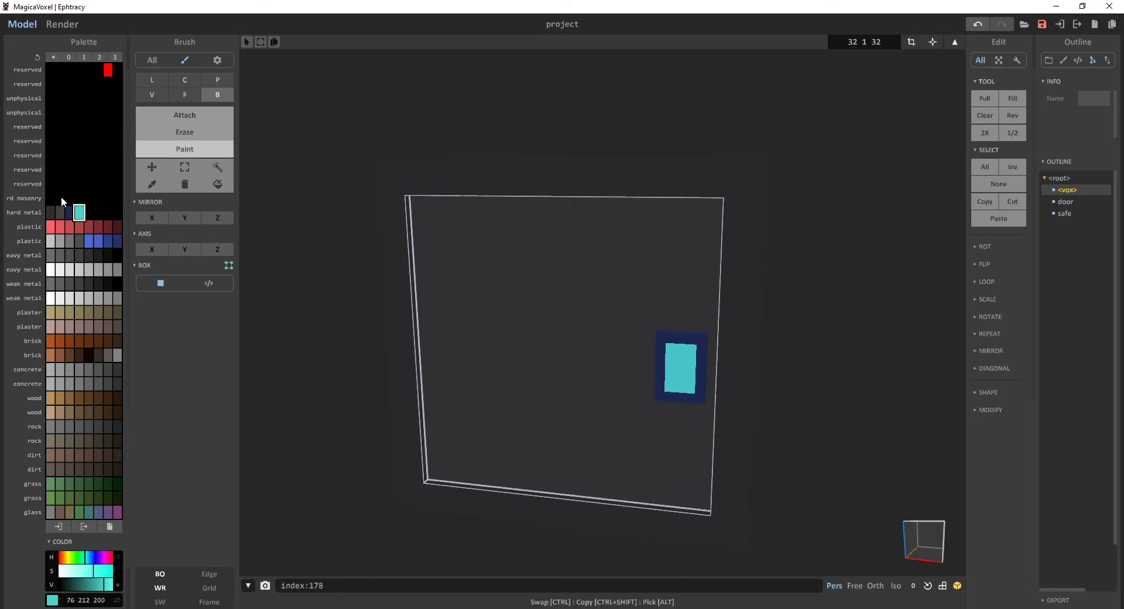
# Paint one voxel in the middle of the turquoise area's right edge dark blue 29 41 78 to form a notch
pyautogui.click(69, 212)
pyautogui.click(183, 119)
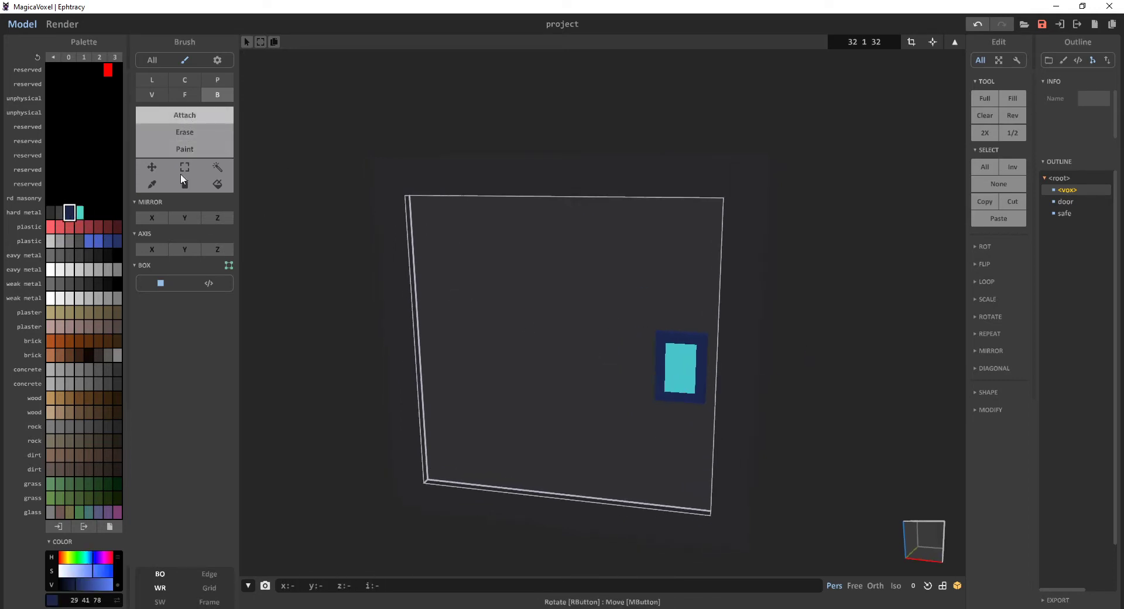
pyautogui.click(211, 151)
pyautogui.click(692, 370)
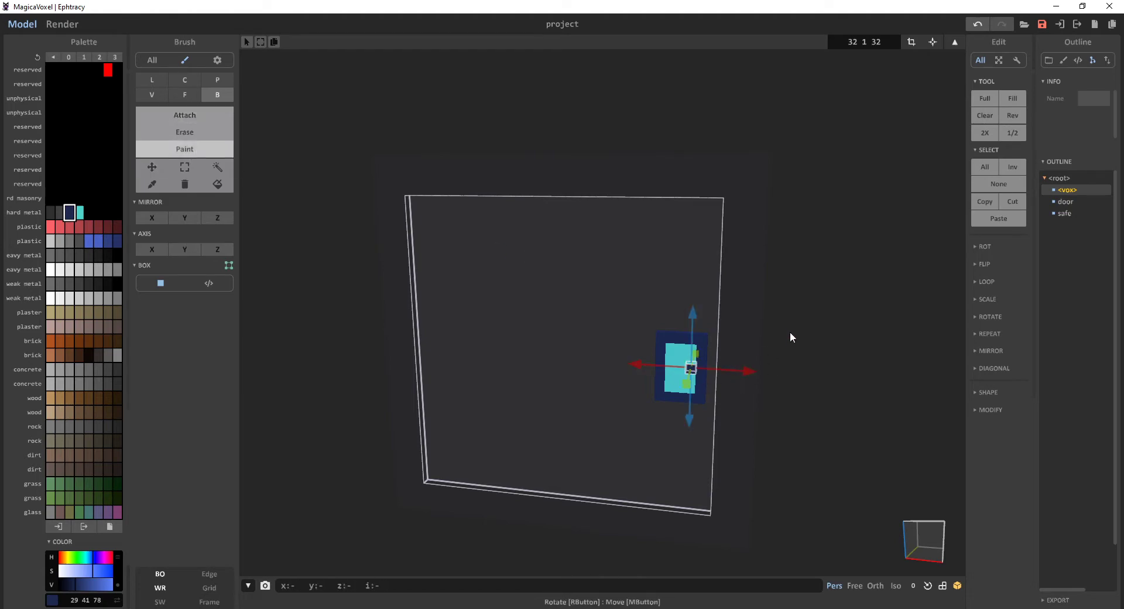
# Examine the rendered safe and the glow of its turquoise emissive area from several angles
pyautogui.click(82, 213)
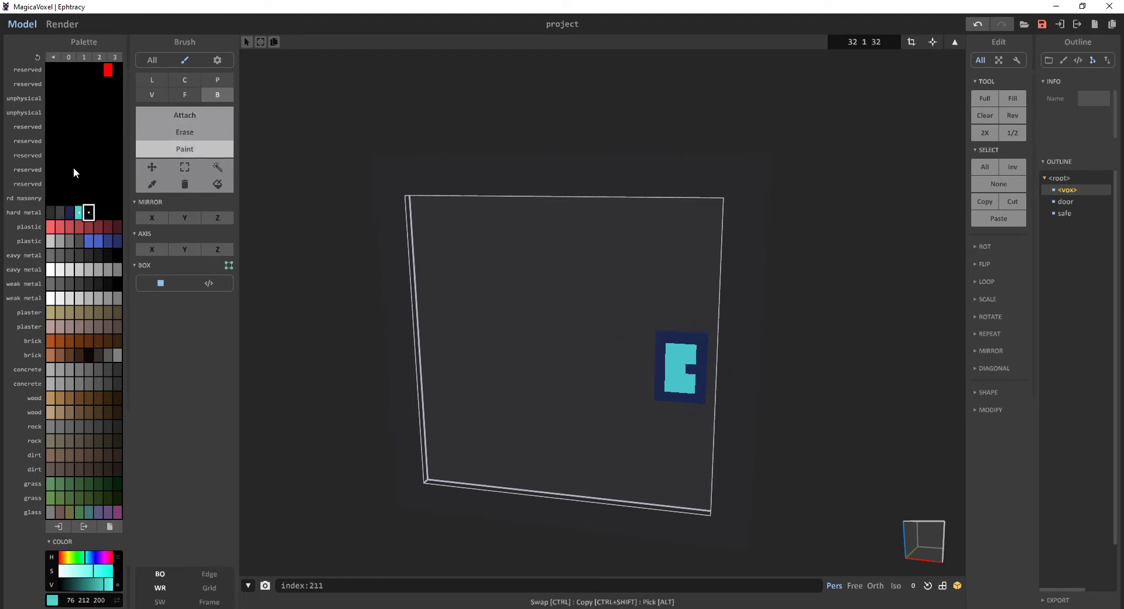
pyautogui.click(62, 24)
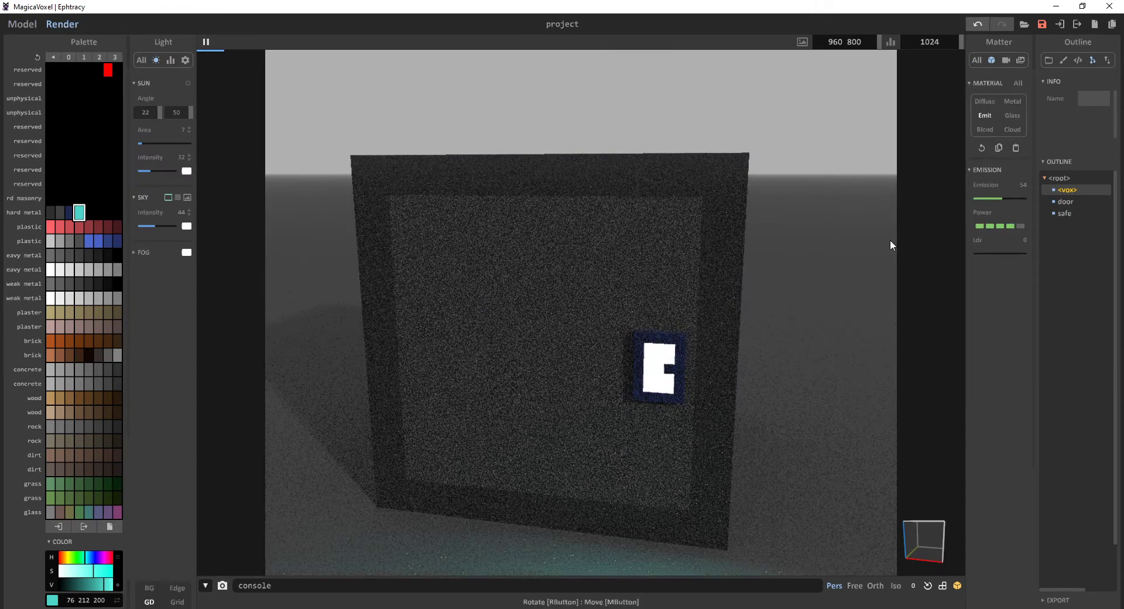
pyautogui.moveTo(659, 373); pyautogui.dragTo(499, 515, button='right')
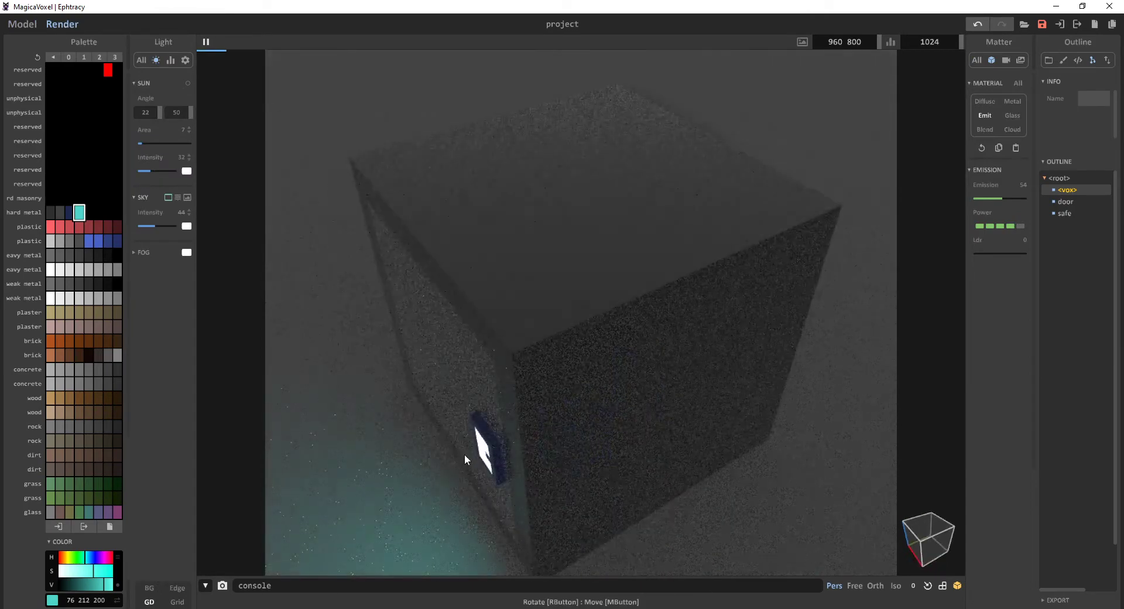
pyautogui.moveTo(469, 454); pyautogui.dragTo(616, 374, button='right')
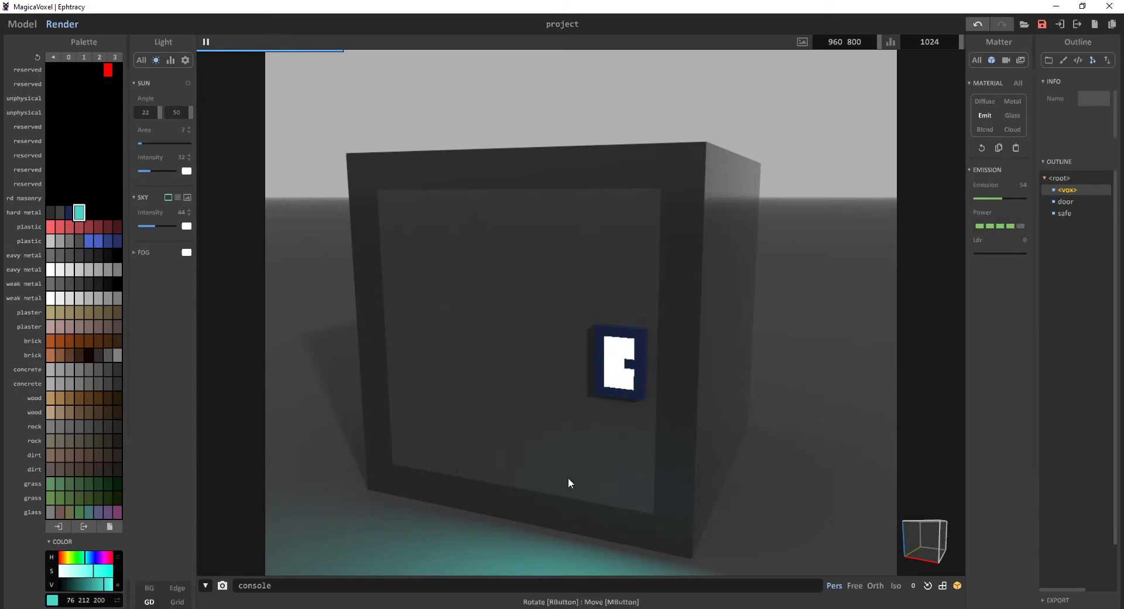
pyautogui.moveTo(568, 476); pyautogui.dragTo(556, 388, button='right')
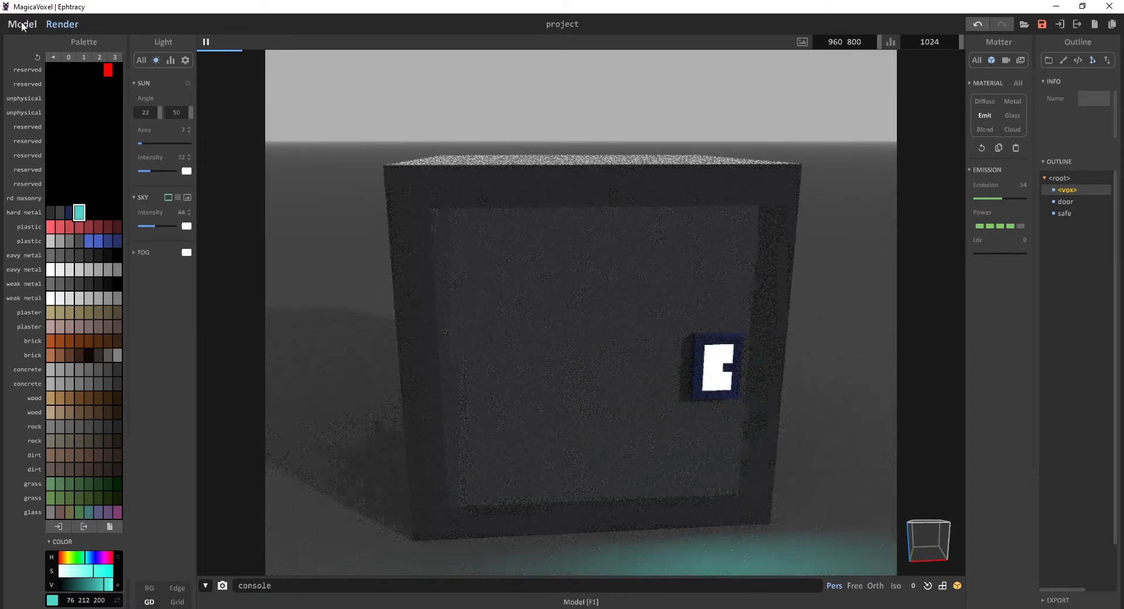
# Return to modelling, fit the blue box object's volume to 5 × 1 × 7, and name it keypad
pyautogui.click(22, 24)
pyautogui.click(911, 42)
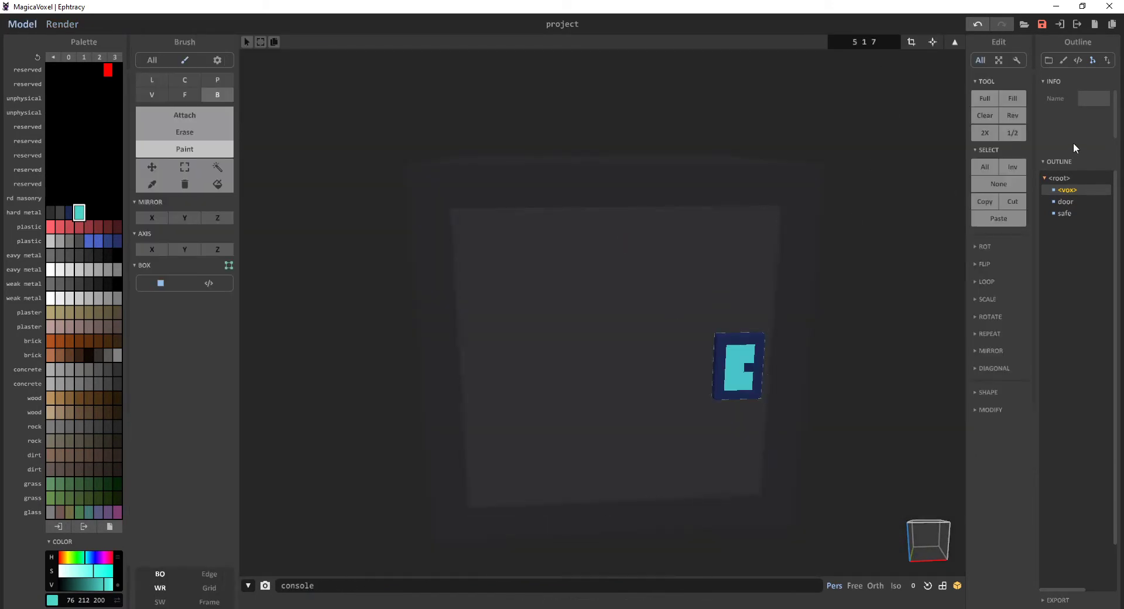
pyautogui.click(1091, 99)
pyautogui.write('keypad')
pyautogui.press('Return')
# Duplicate the keypad, move the copy forward away from the door, and open the copy for editing
pyautogui.moveTo(760, 226); pyautogui.dragTo(865, 189, button='right')
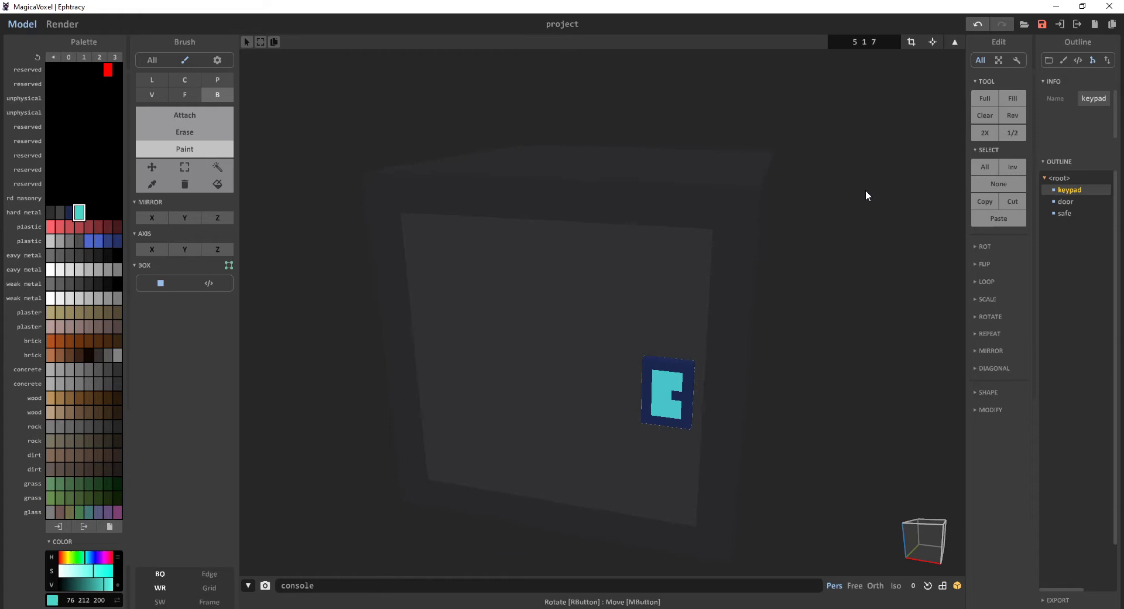
pyautogui.click(954, 42)
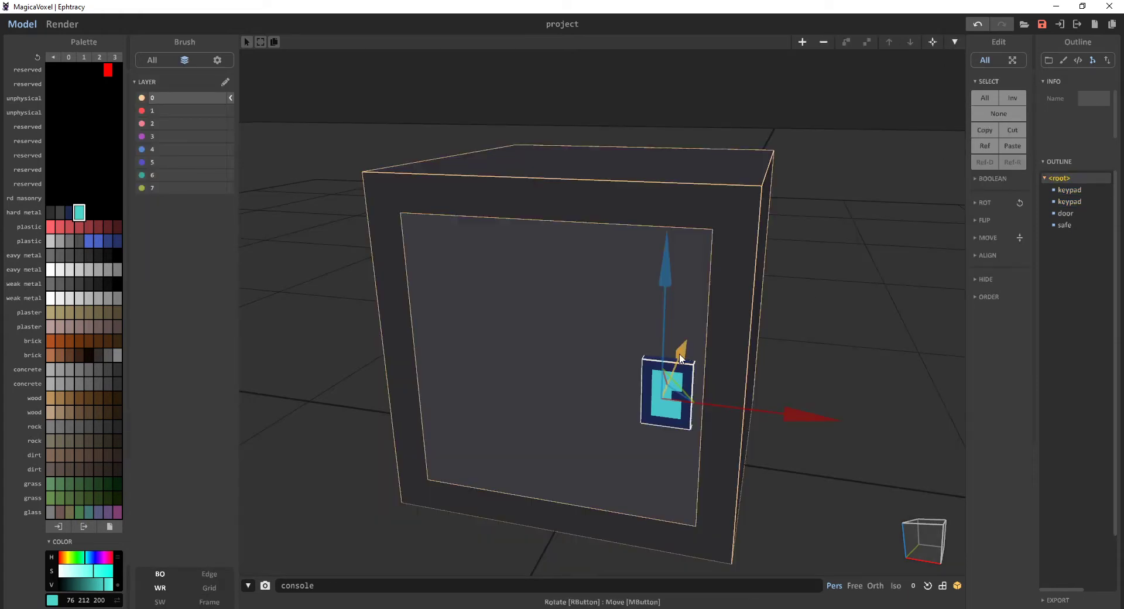
pyautogui.moveTo(681, 358); pyautogui.dragTo(657, 414)
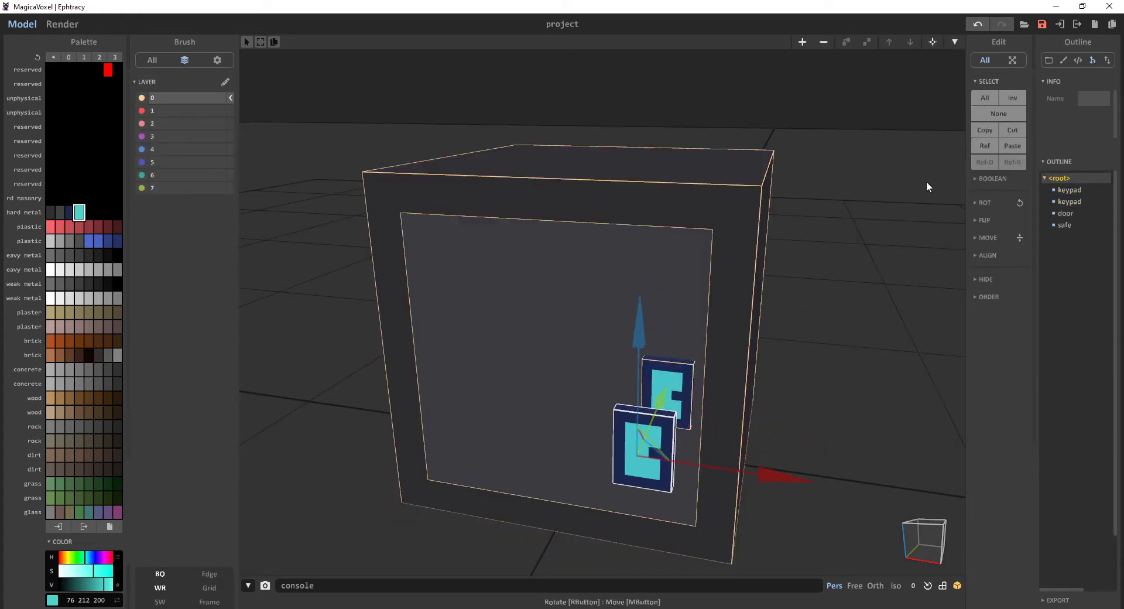
pyautogui.click(953, 42)
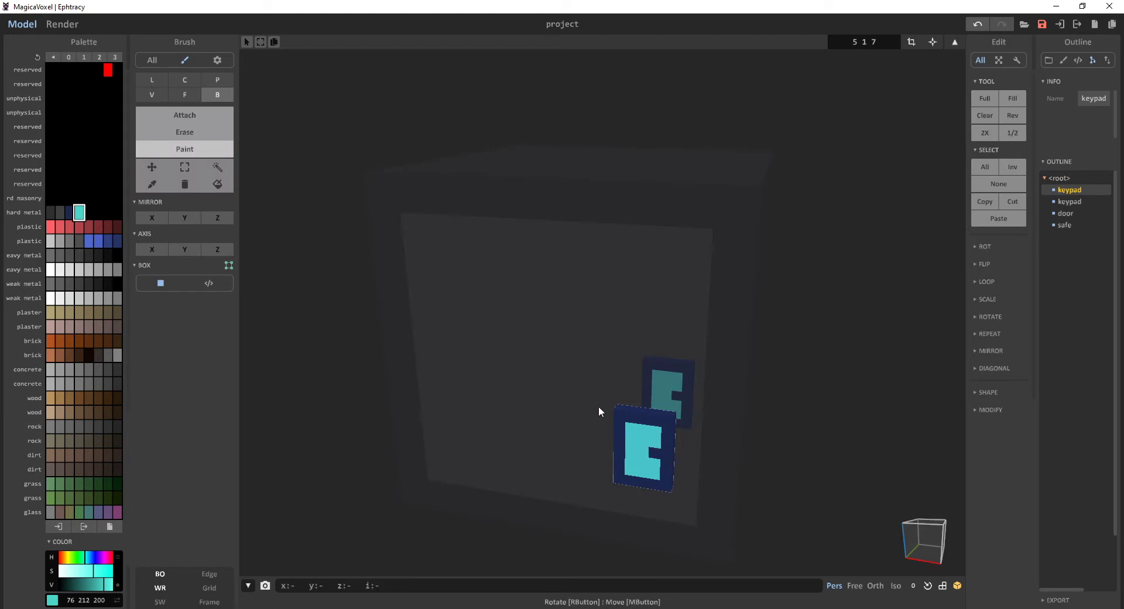
# Clear the keypad copy's voxels, resize its volume to 4 × 1 × 6, and fill it with light grey plastic 196 196 196
pyautogui.press('Delete')
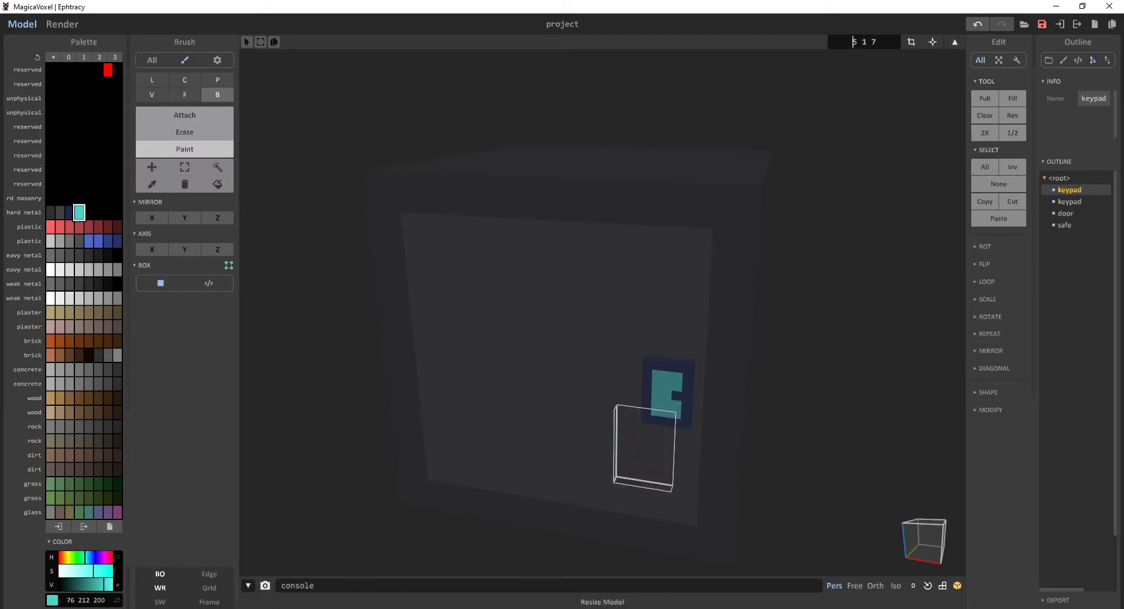
pyautogui.write('4 1 6')
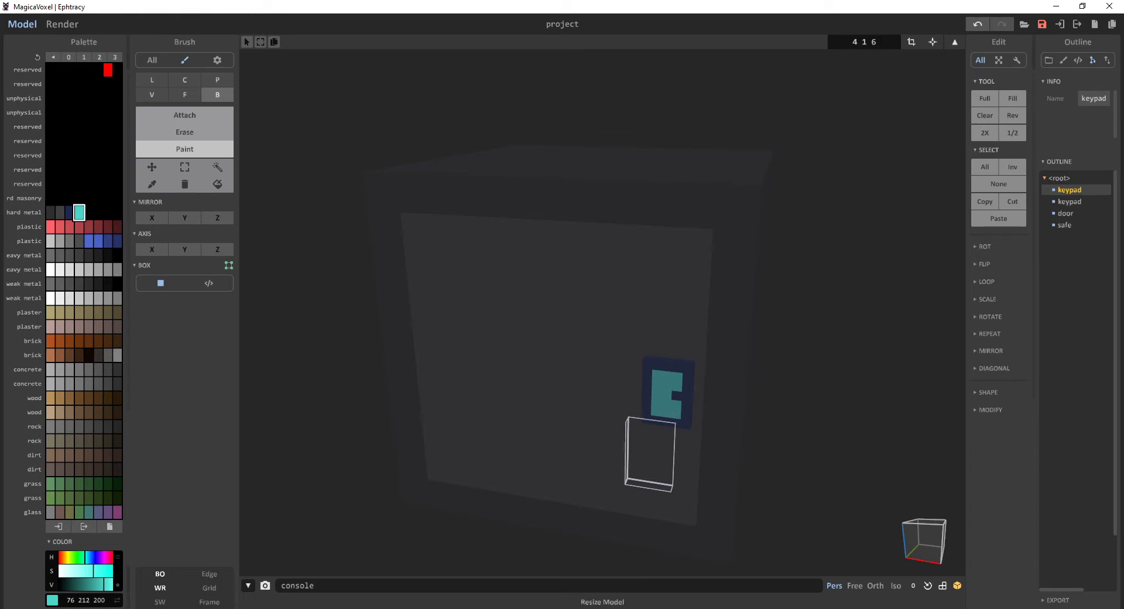
pyautogui.click(203, 116)
pyautogui.click(193, 92)
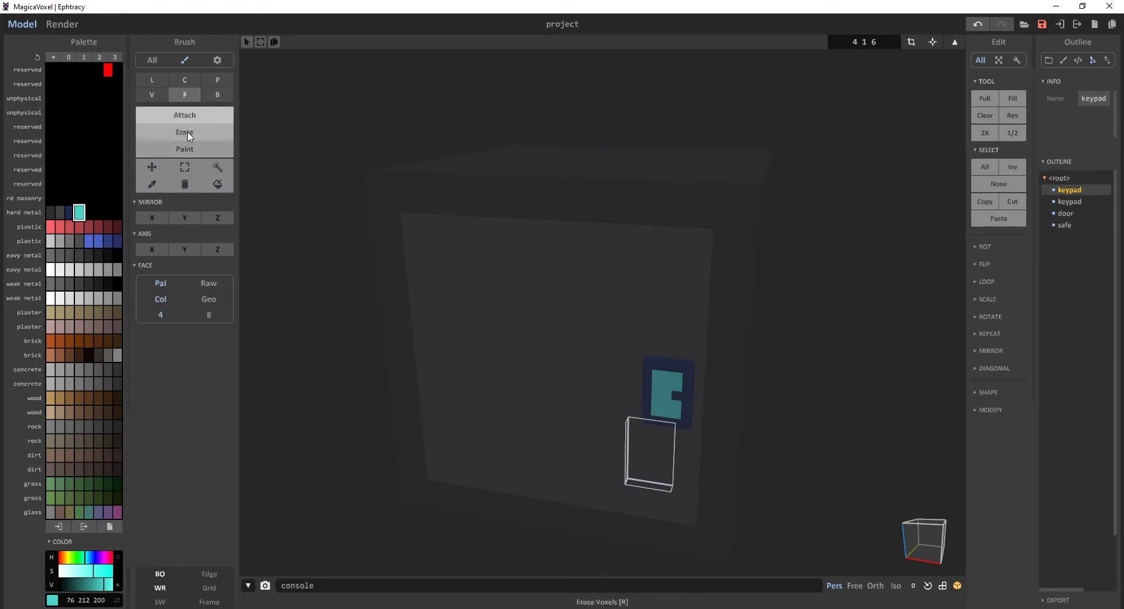
pyautogui.click(50, 241)
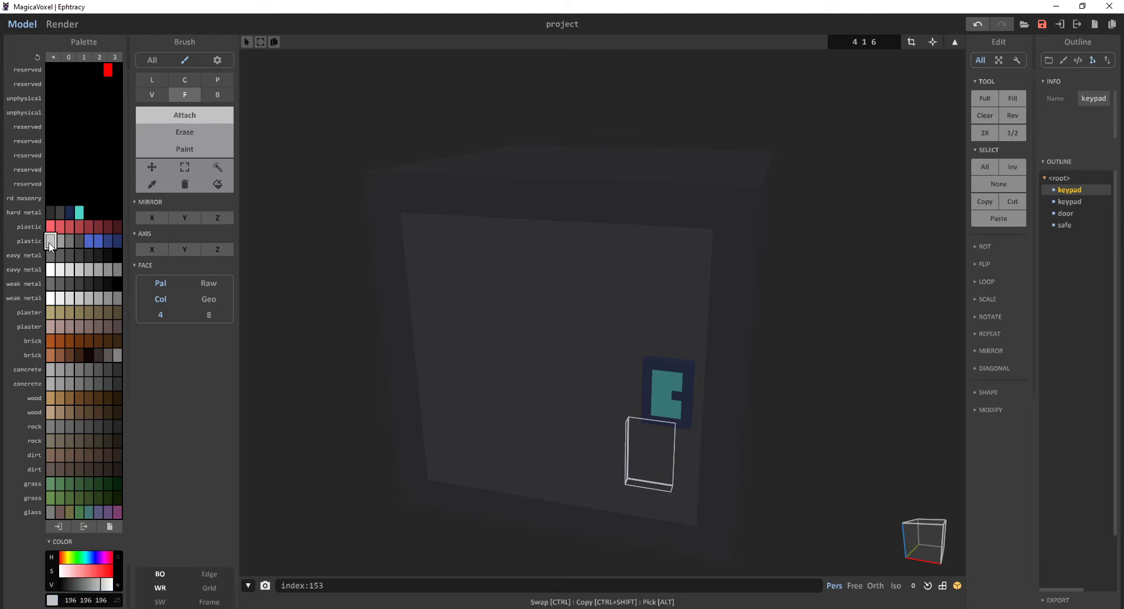
pyautogui.click(640, 455)
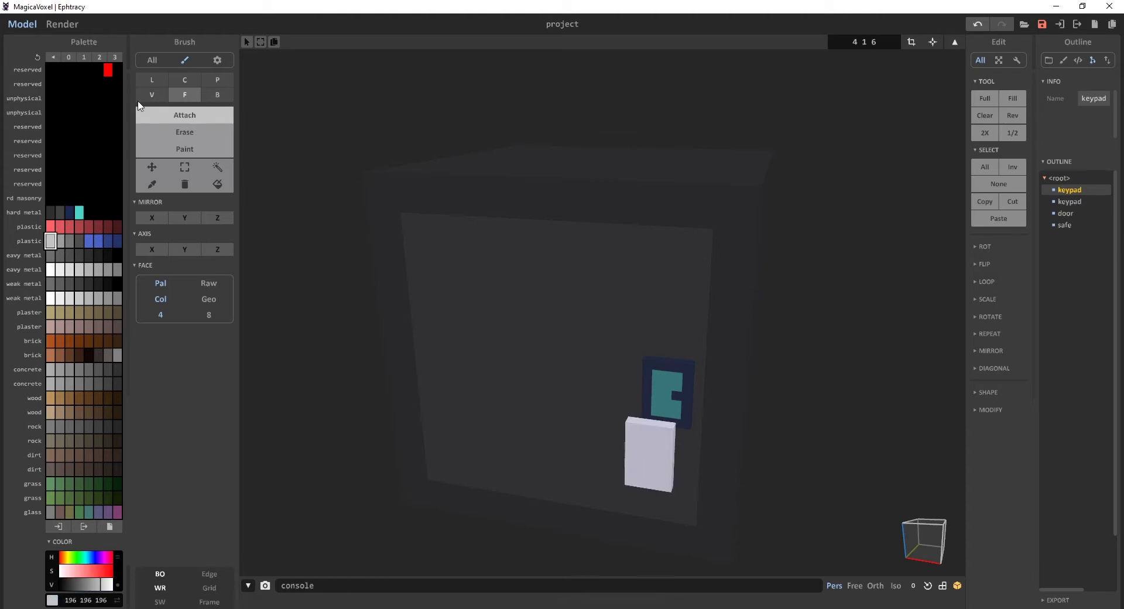
# Paint a full-height vertical line in dark grey plastic 78 78 78 on the front of the light grey card
pyautogui.click(152, 82)
pyautogui.click(163, 148)
pyautogui.click(79, 240)
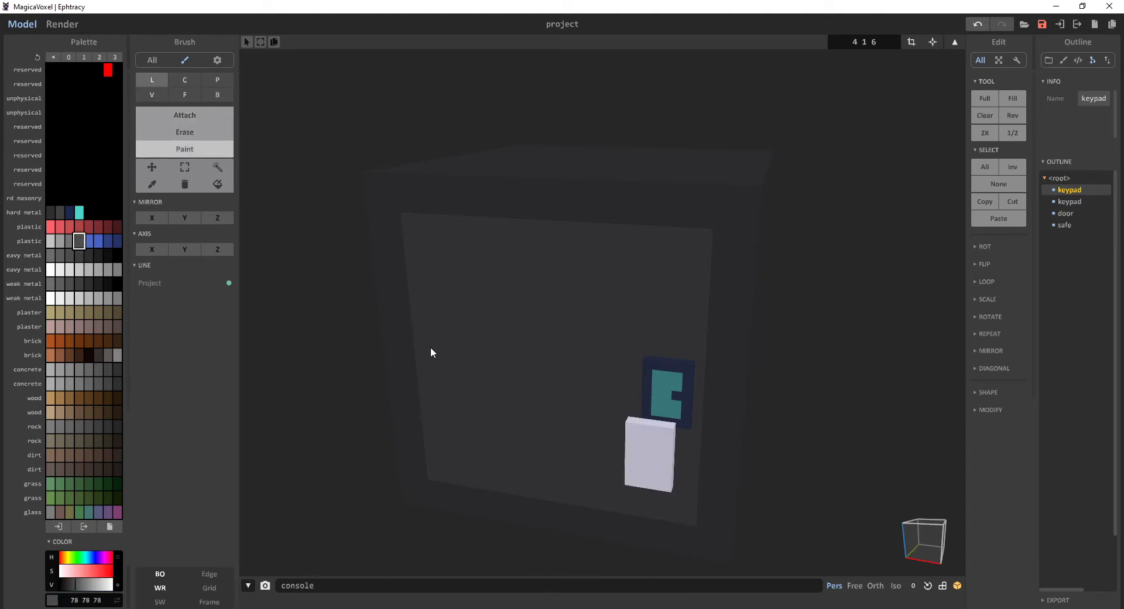
pyautogui.moveTo(655, 432); pyautogui.dragTo(652, 486)
# Rename the striped card object as keycard
pyautogui.moveTo(693, 478)
pyautogui.mouseDown(button='right')
pyautogui.moveTo(881, 418)
pyautogui.moveTo(885, 325)
pyautogui.mouseUp(button='right')
pyautogui.click(1102, 97)
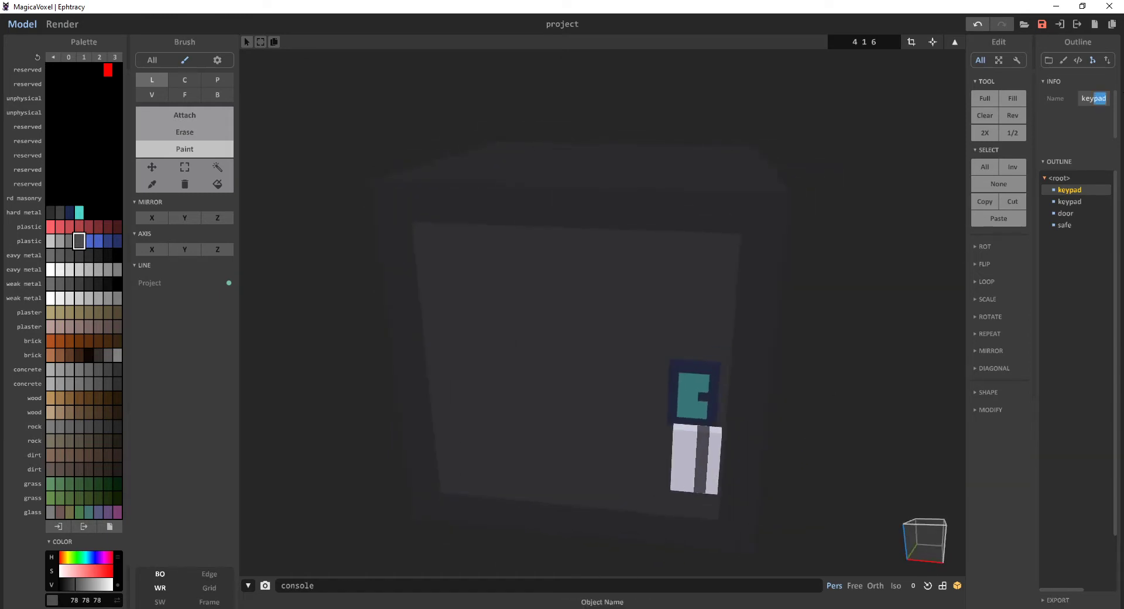
pyautogui.press('Return')
# Save the project in Teardown's create/custom6 folder, overwriting safe.vox
pyautogui.click(1040, 24)
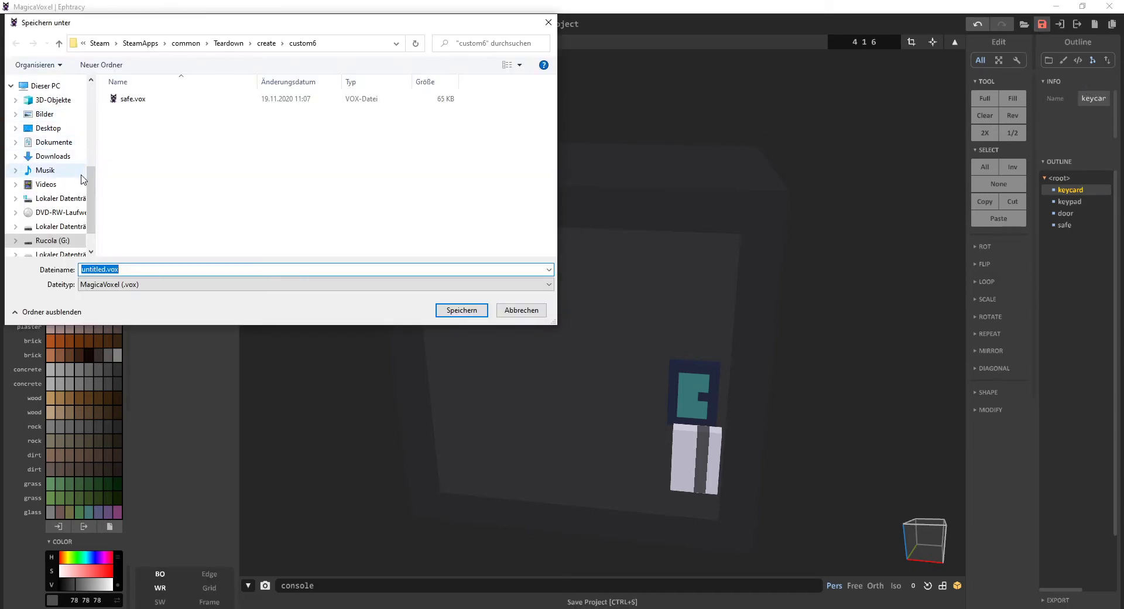
pyautogui.scroll(6, 83, 180)
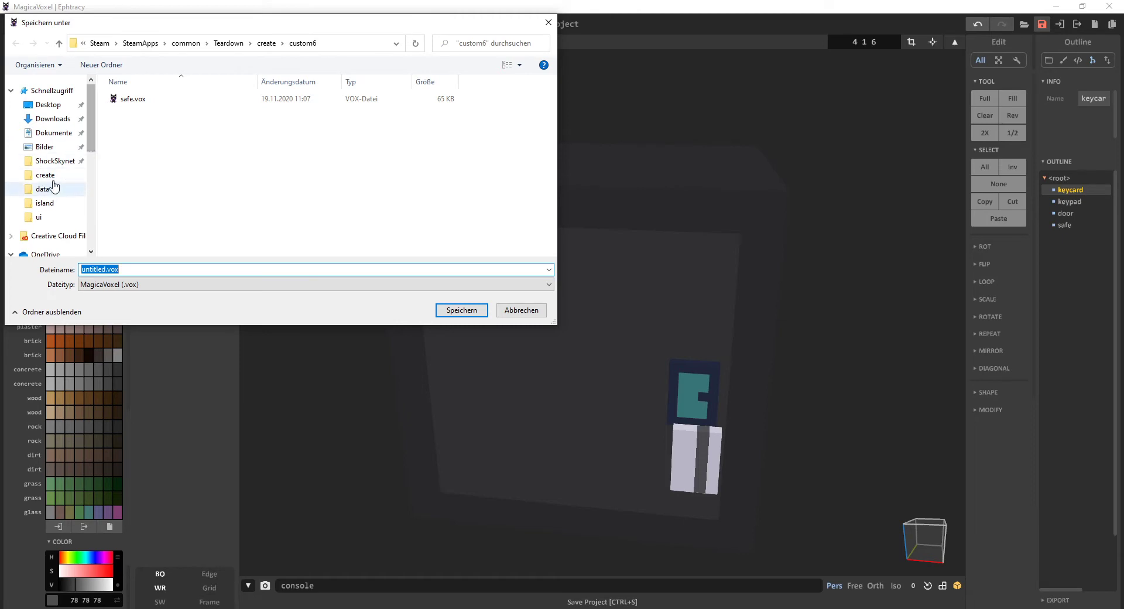
pyautogui.click(46, 175)
pyautogui.doubleClick(134, 186)
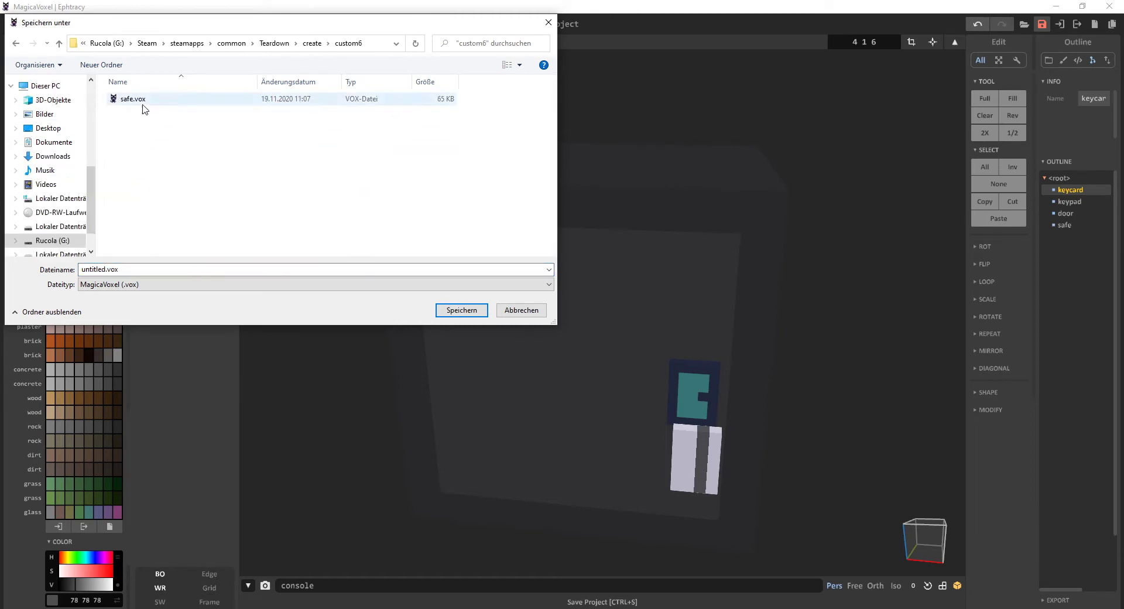
pyautogui.click(120, 104)
pyautogui.click(461, 310)
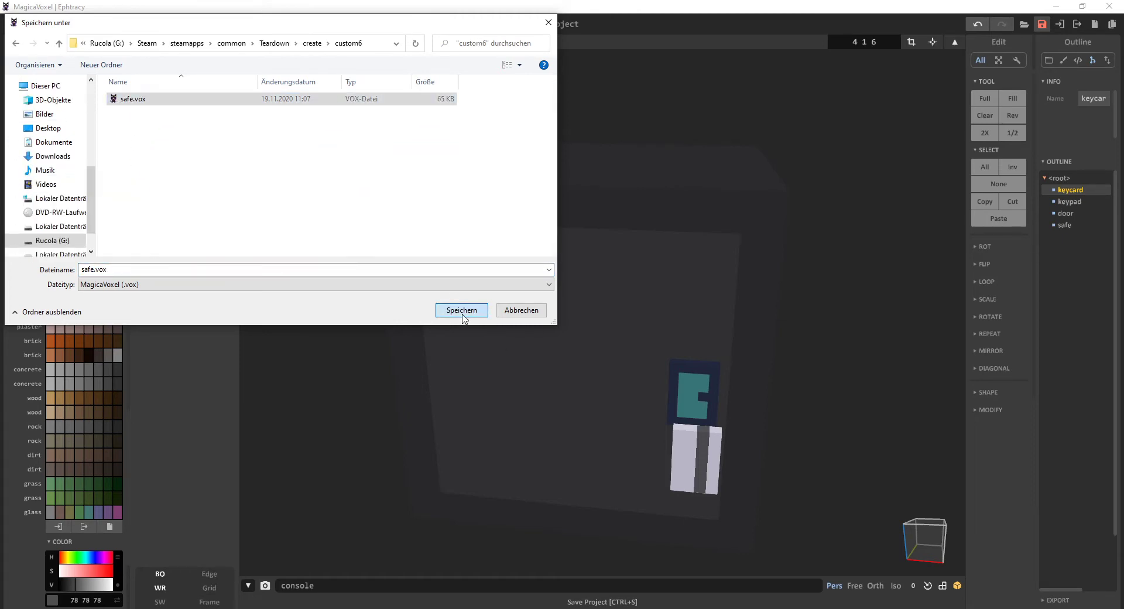
pyautogui.click(596, 313)
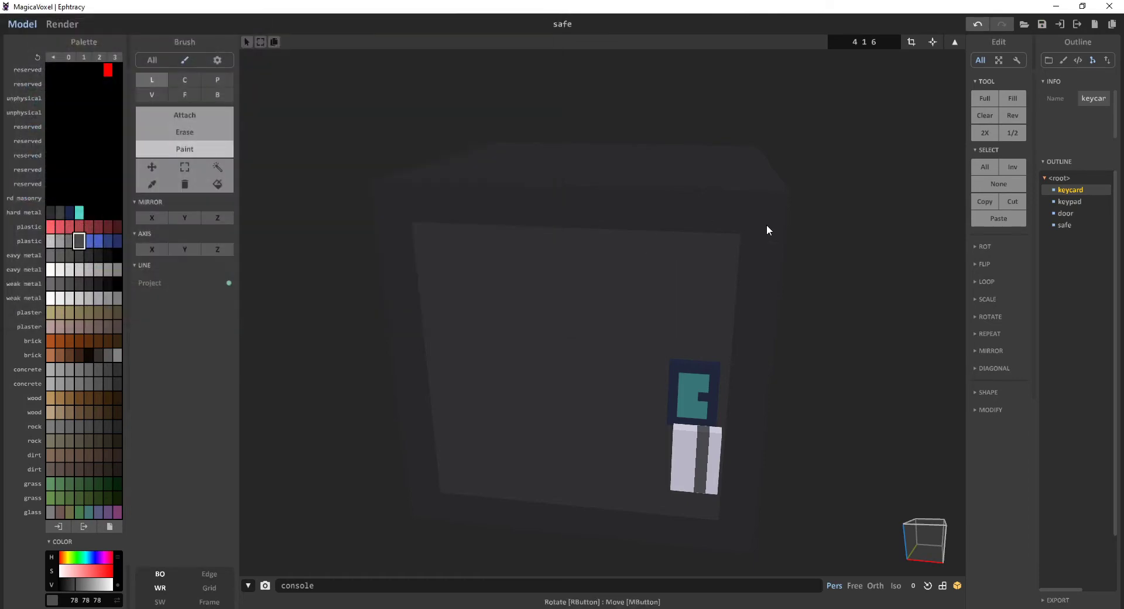
# Switch to the Unity TeardownEditor project and resize the layout for a taller Scene view and a wider Inspector
pyautogui.moveTo(765, 226); pyautogui.dragTo(797, 351, button='right')
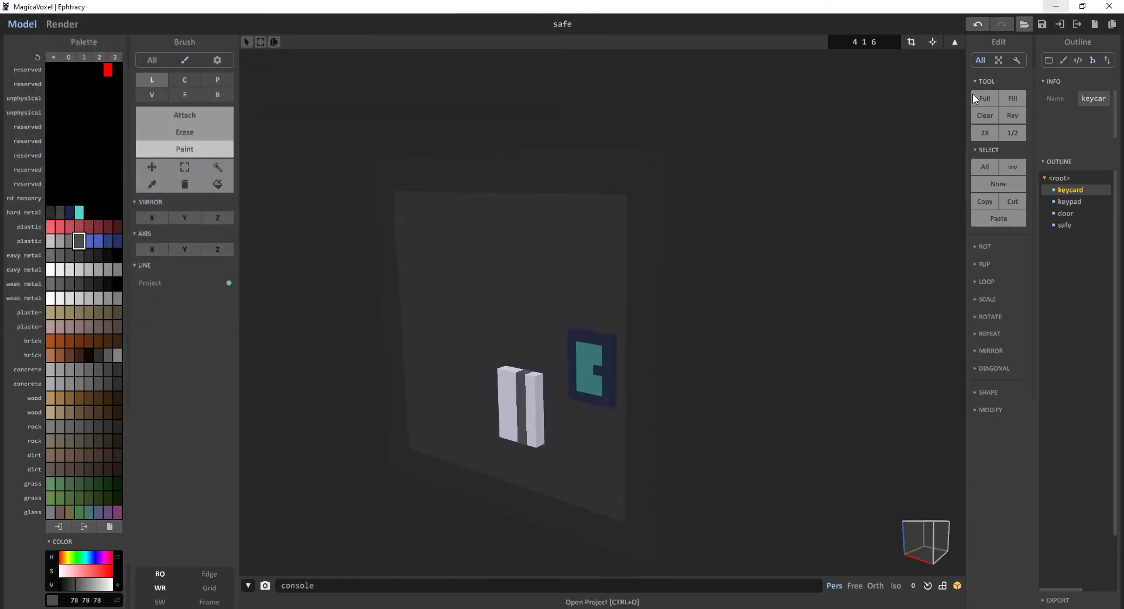
pyautogui.moveTo(532, 454); pyautogui.dragTo(550, 465, button='right')
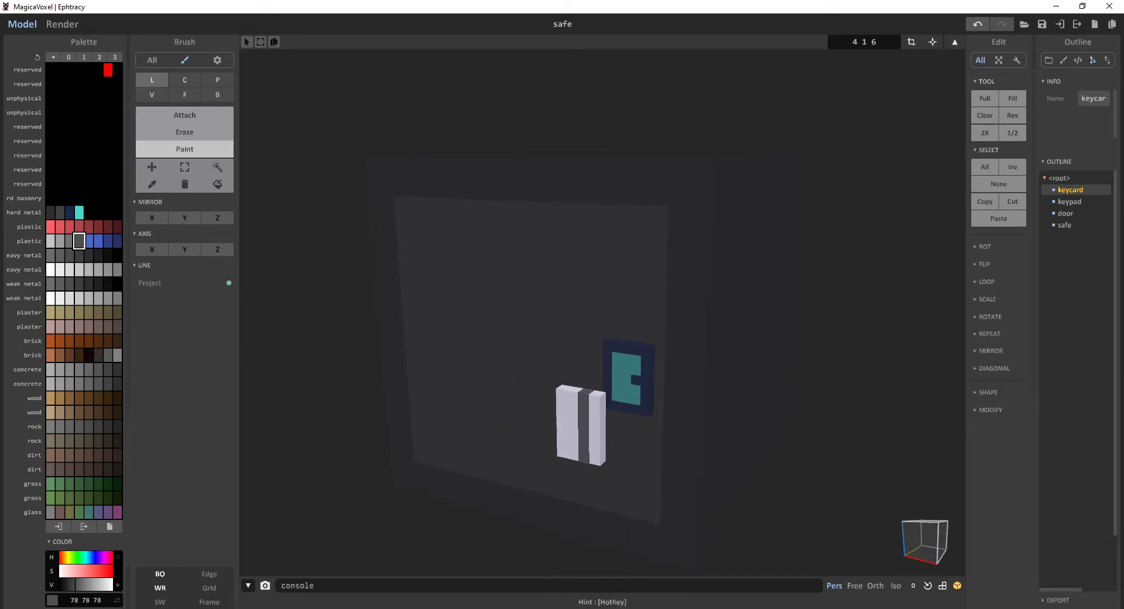
pyautogui.hotkey('alt', 'Tab')
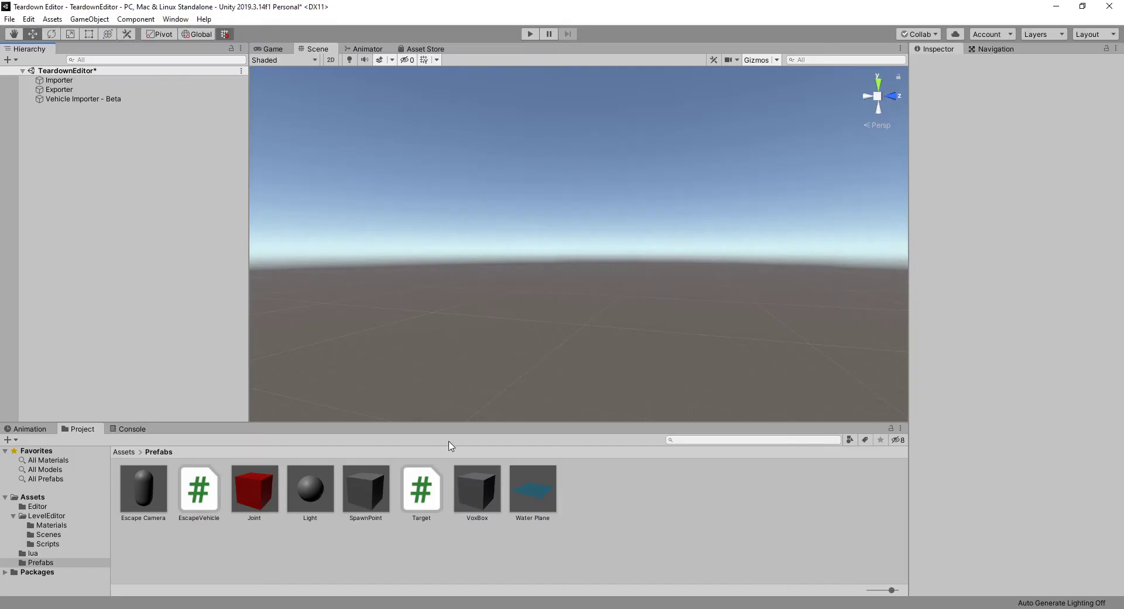
pyautogui.moveTo(462, 423); pyautogui.dragTo(462, 438)
pyautogui.moveTo(906, 327); pyautogui.dragTo(878, 330)
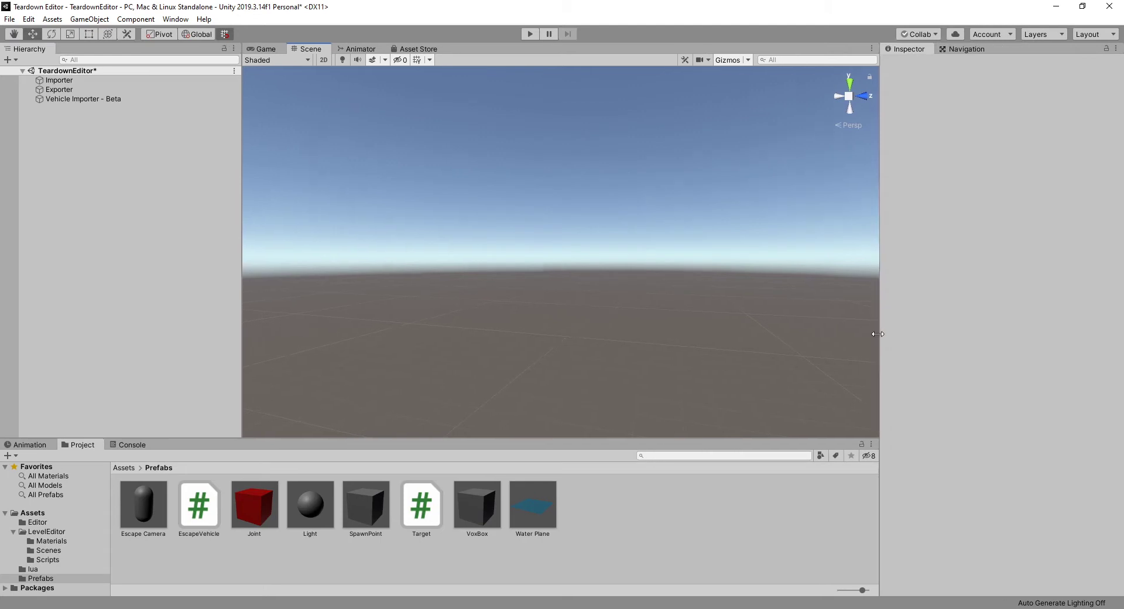
# Review the settings of the Exporter and Importer objects
pyautogui.click(62, 90)
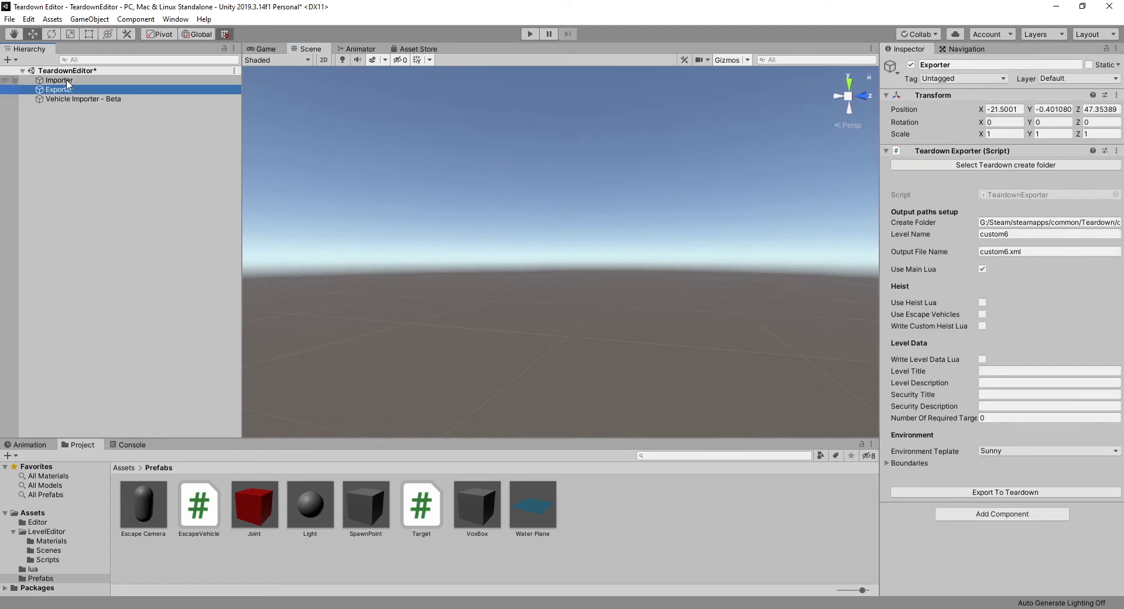
pyautogui.click(69, 82)
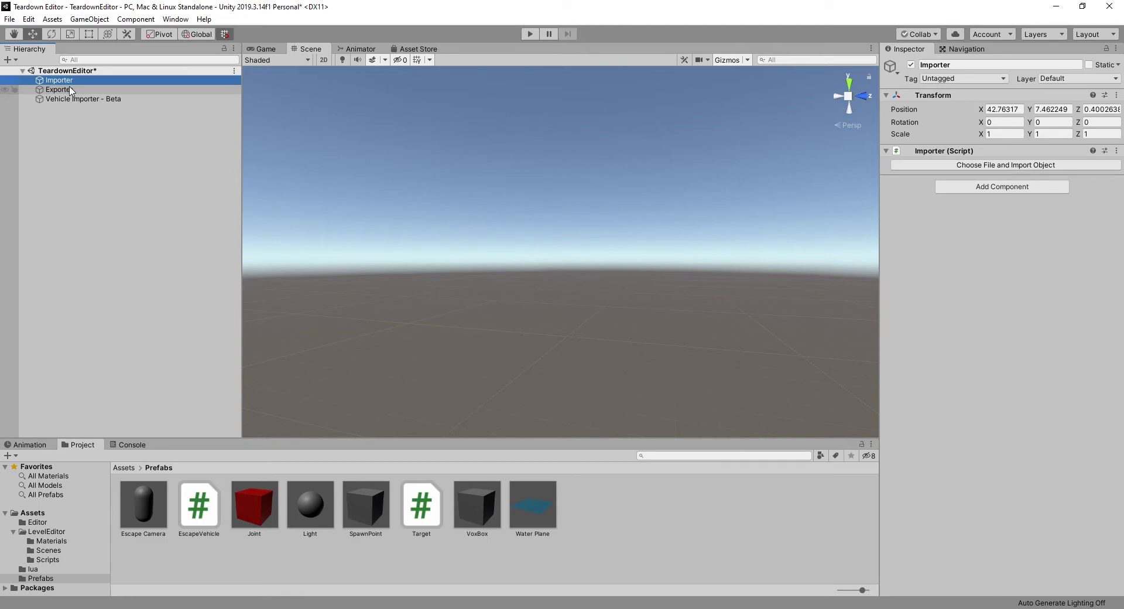
pyautogui.click(59, 90)
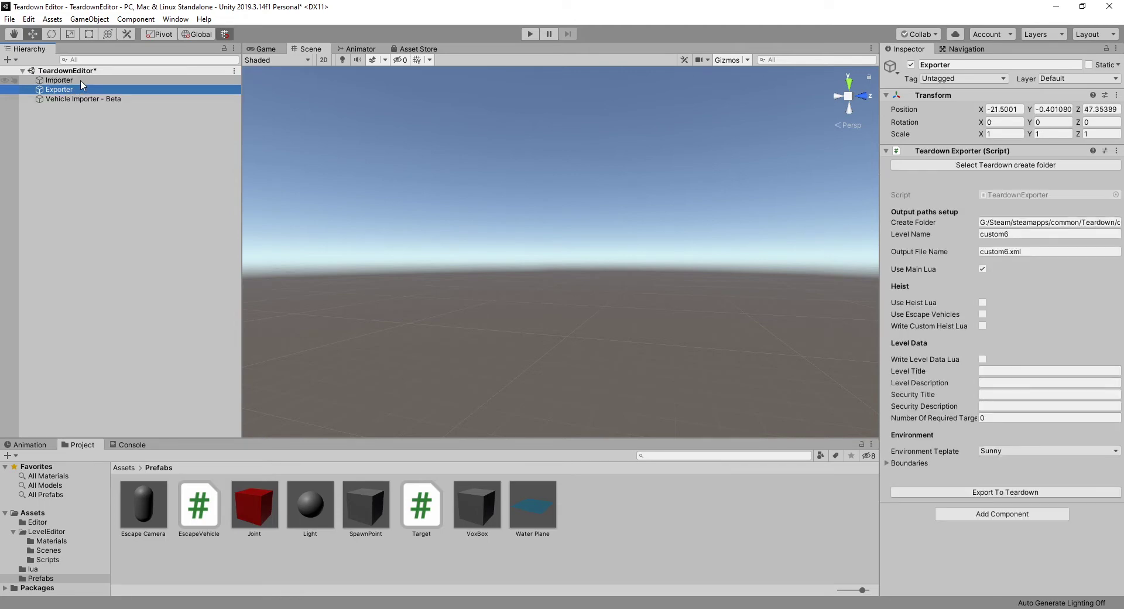
# Import safe.vox from the custom6 folder using the Importer object
pyautogui.click(59, 80)
pyautogui.click(917, 166)
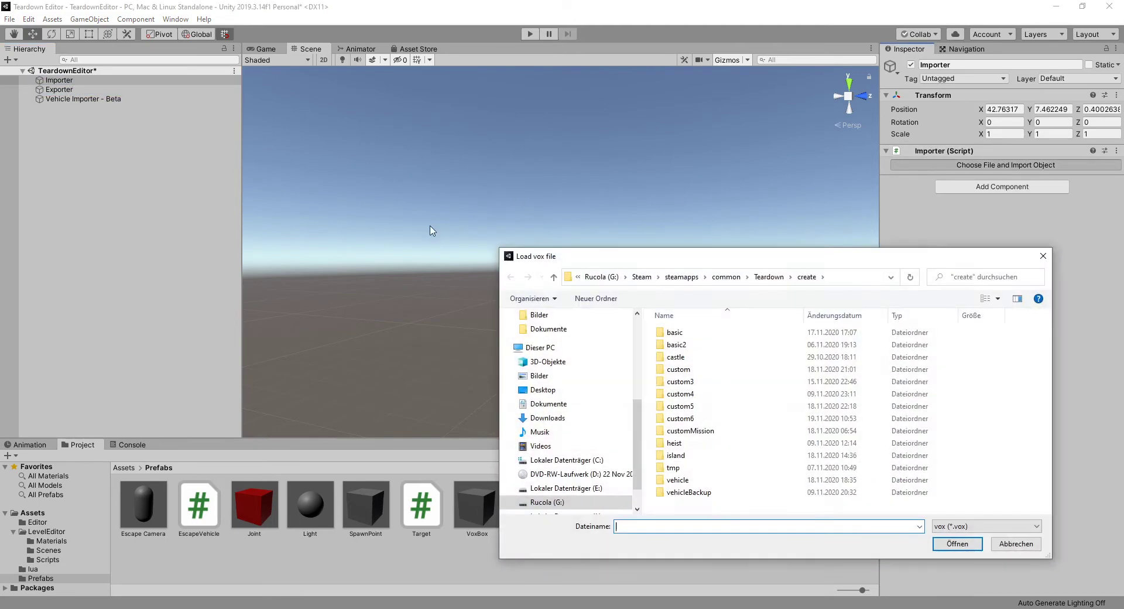
pyautogui.doubleClick(690, 417)
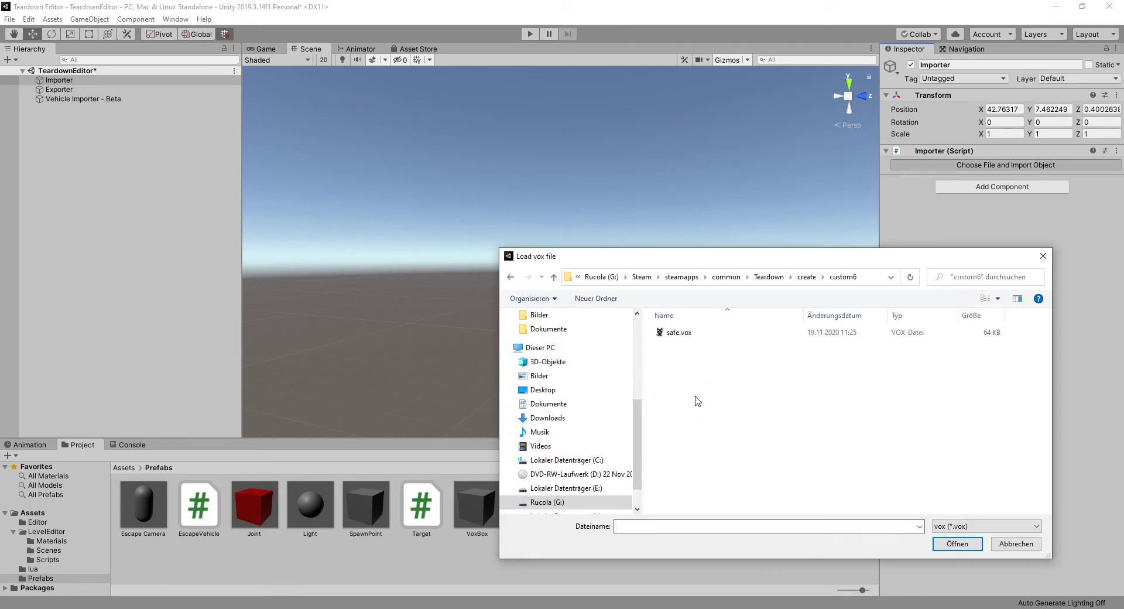
pyautogui.click(686, 340)
pyautogui.click(957, 543)
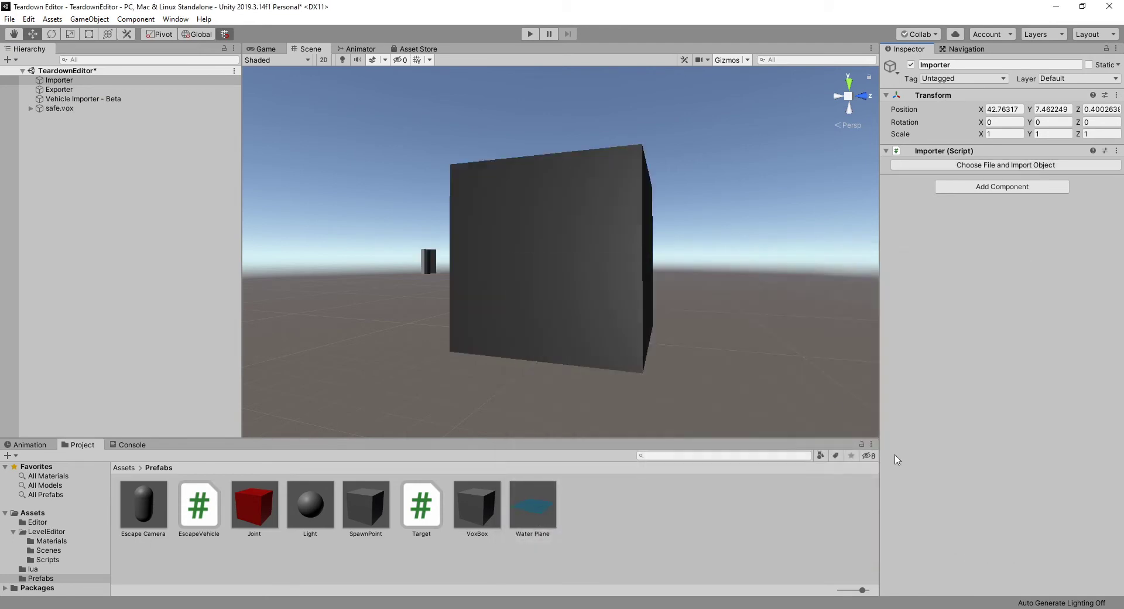
# Move keycard, keypad, door and safe out of the safe.vox parent to the scene root, and delete the emptied parent
pyautogui.scroll(4, 676, 301)
pyautogui.keyDown('alt'); pyautogui.moveTo(671, 313); pyautogui.dragTo(484, 248); pyautogui.keyUp('alt')
pyautogui.click(467, 261)
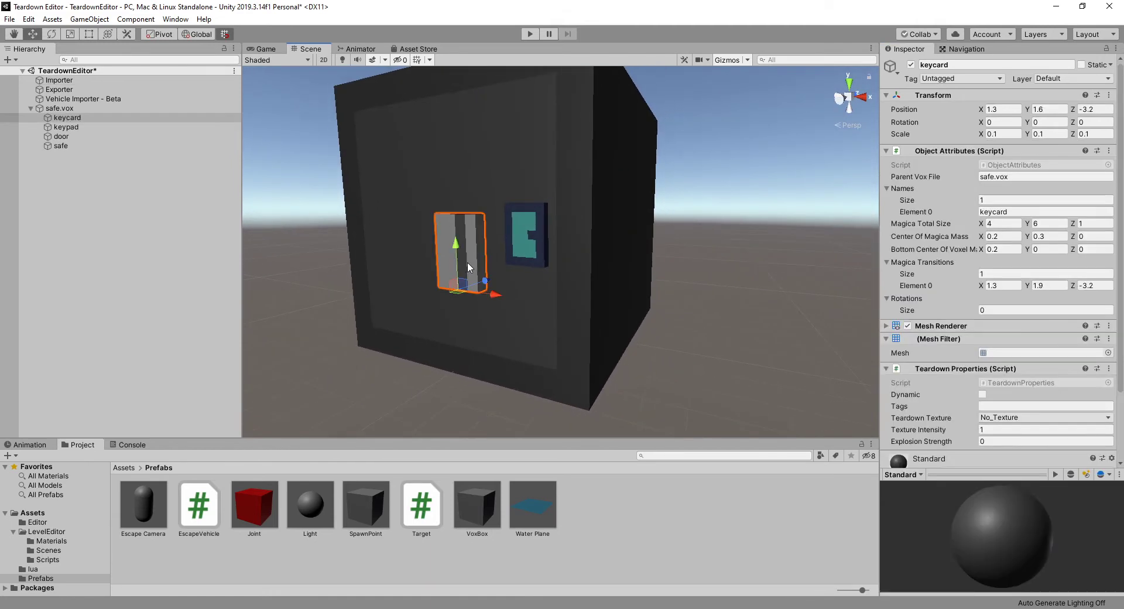
pyautogui.keyDown('shift'); pyautogui.click(61, 146); pyautogui.keyUp('shift')
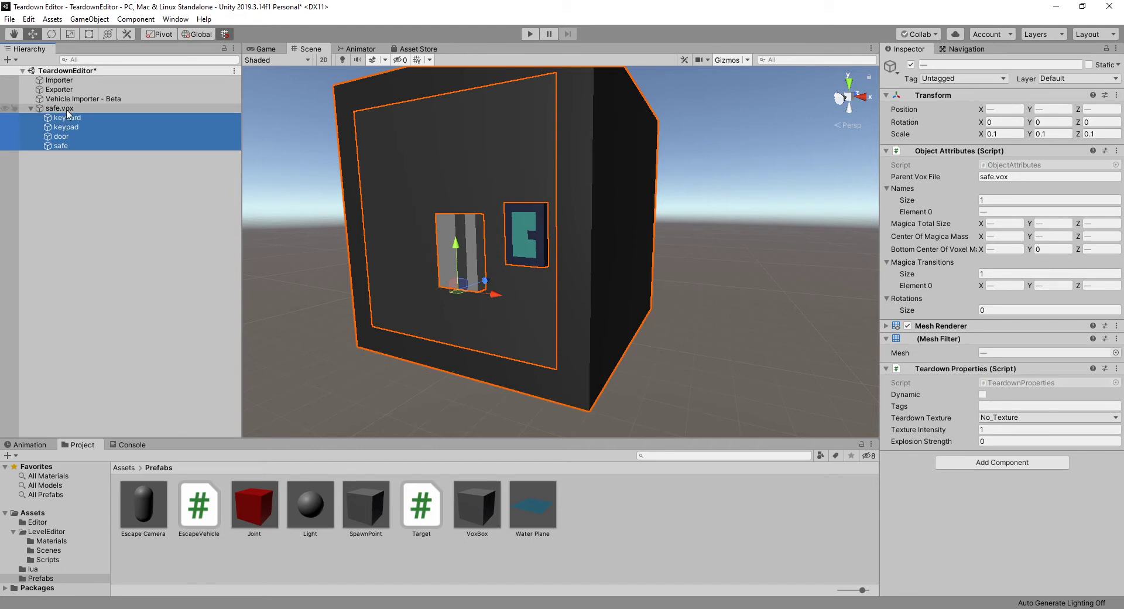
pyautogui.moveTo(61, 121); pyautogui.dragTo(66, 104)
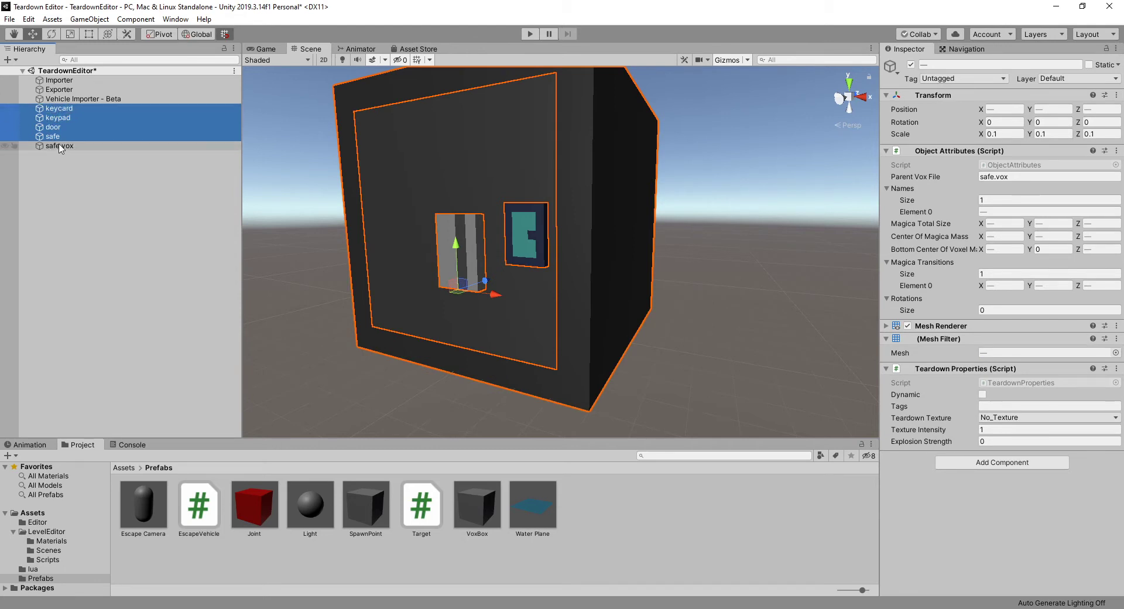
pyautogui.click(54, 147)
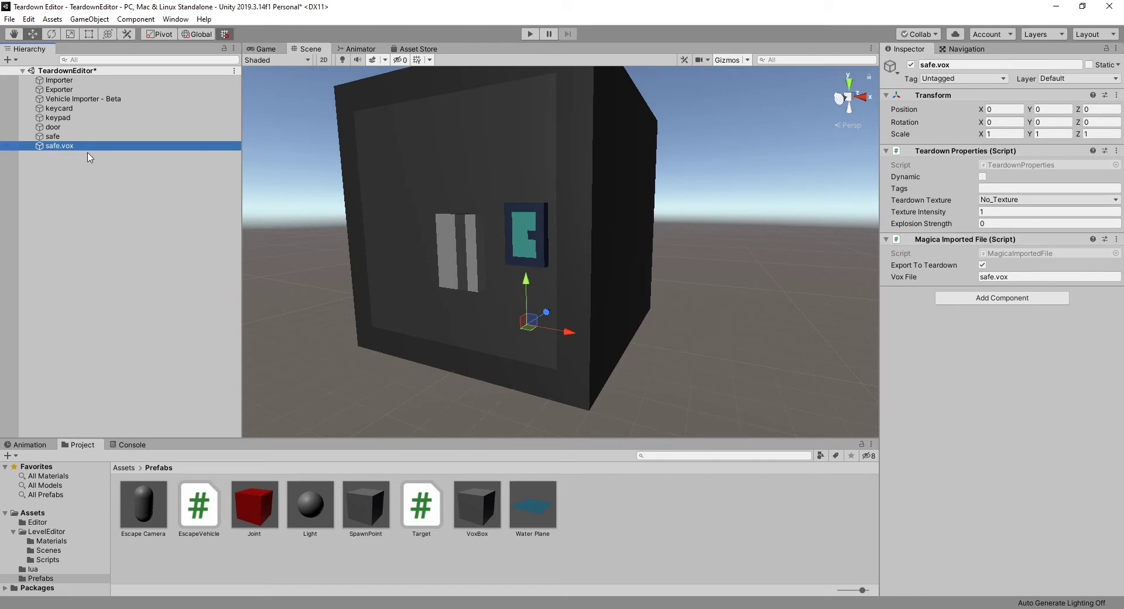
pyautogui.press('Delete')
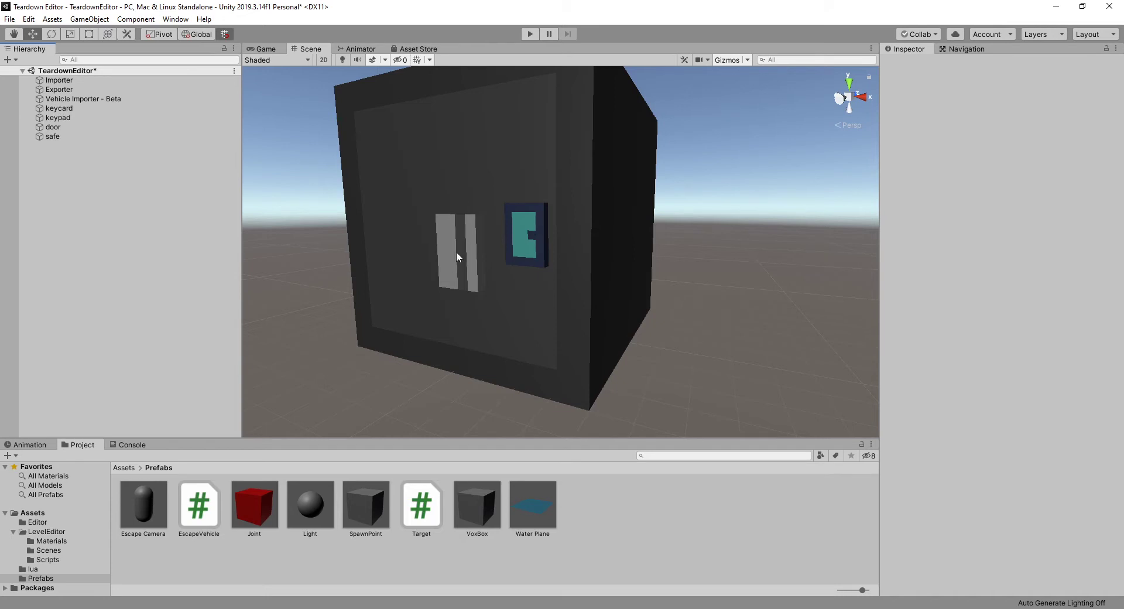
# Inspect the keycard, keypad, door and safe objects one by one to check their attributes and outlines in the scene
pyautogui.click(57, 109)
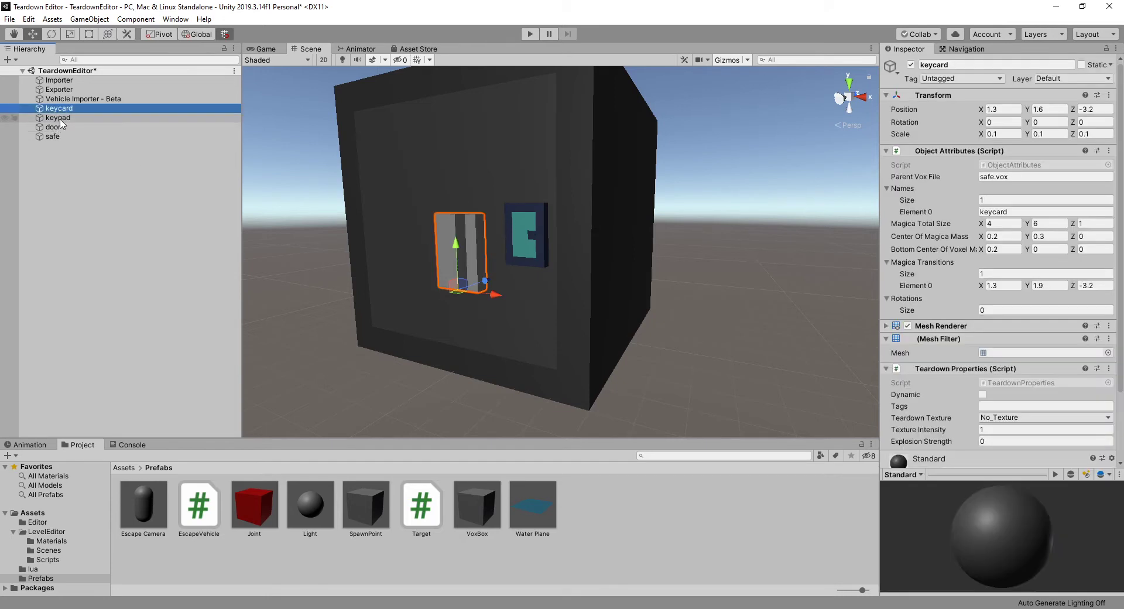
pyautogui.click(55, 118)
pyautogui.click(53, 128)
pyautogui.click(53, 137)
pyautogui.click(60, 109)
pyautogui.click(57, 118)
pyautogui.click(54, 128)
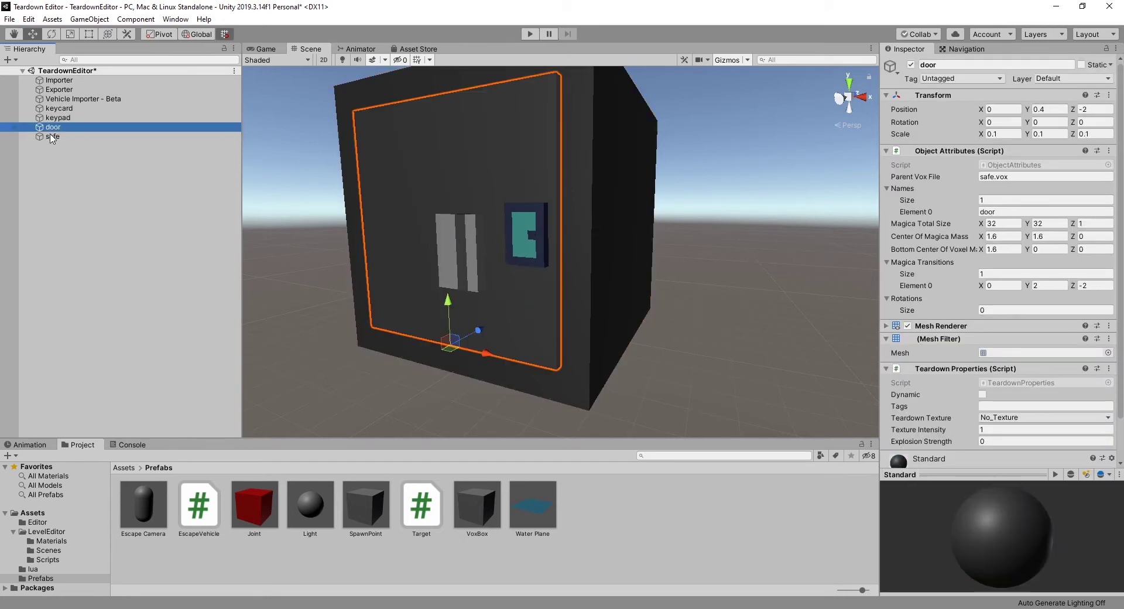
pyautogui.click(52, 137)
pyautogui.click(60, 109)
pyautogui.click(53, 136)
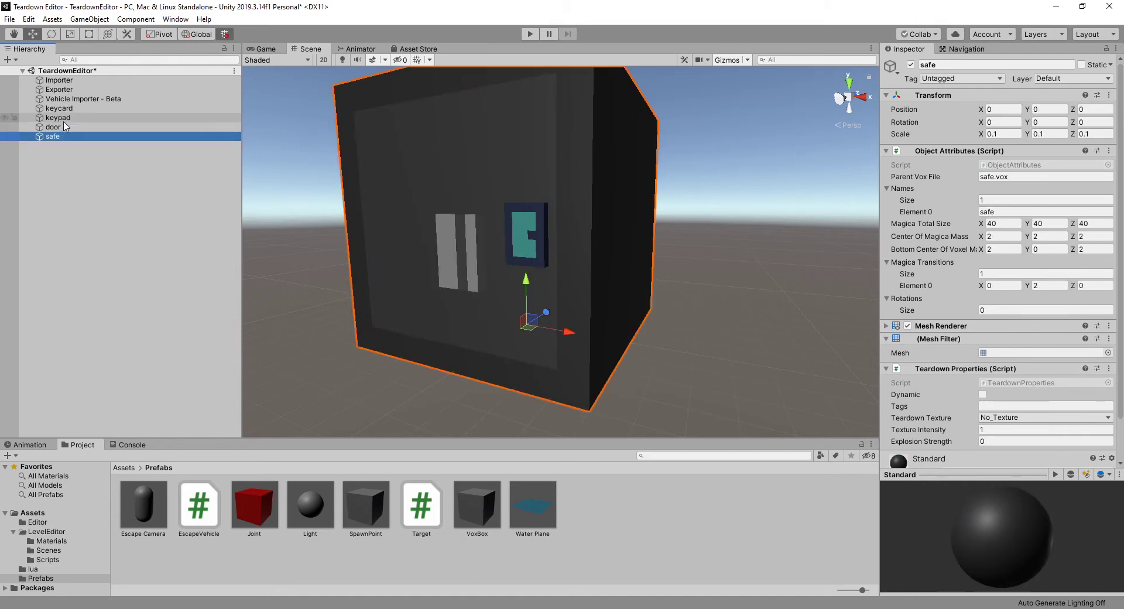
pyautogui.click(57, 117)
# Try rotating the keycard 90 degrees about Z, and reset its Z rotation to 0
pyautogui.click(59, 107)
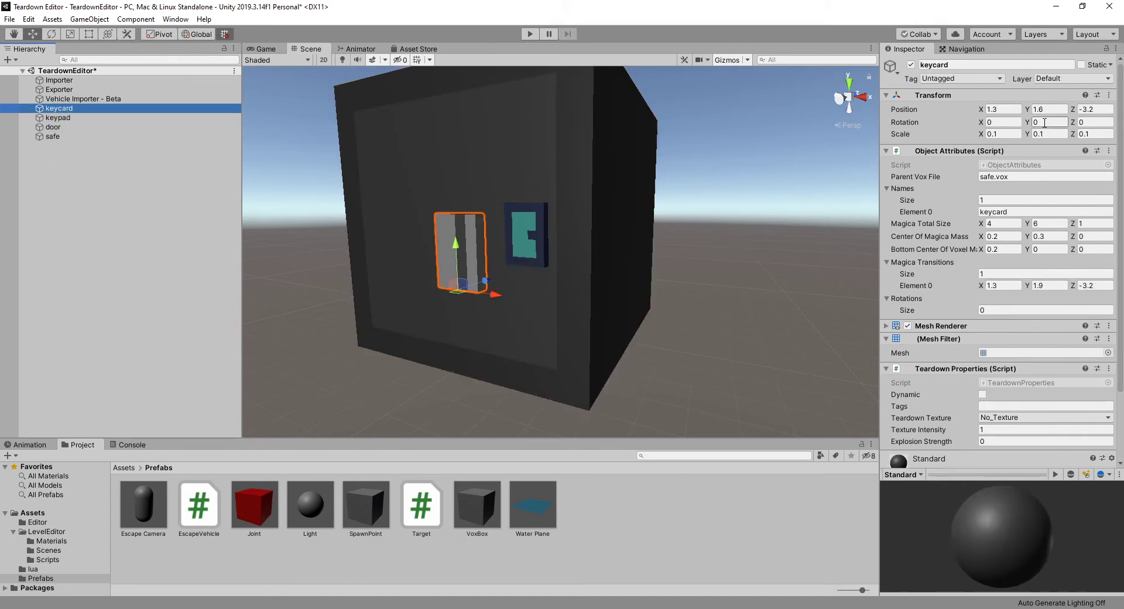
pyautogui.click(1002, 123)
pyautogui.click(1091, 123)
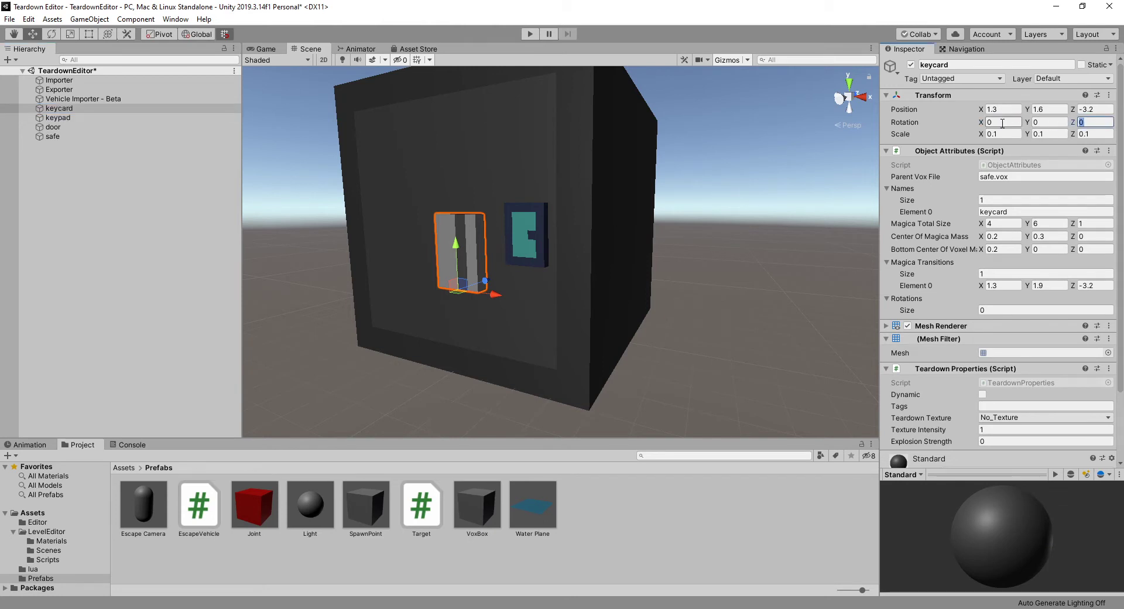
pyautogui.write('90')
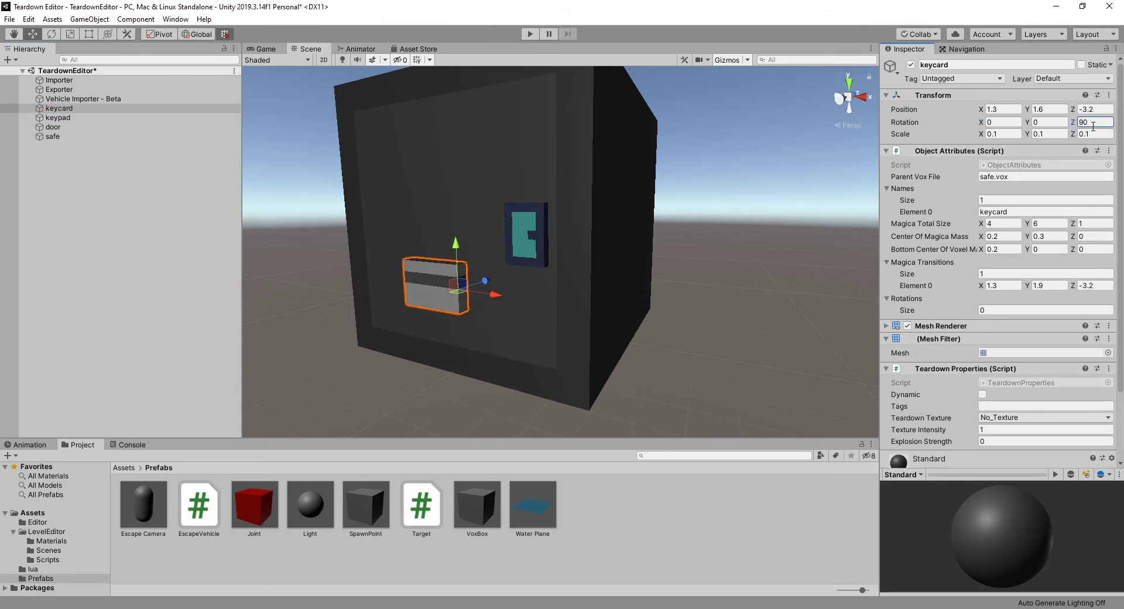
pyautogui.write('0')
# Lay the keycard flat with an X rotation of 90, set its Y position to 0, and deselect it
pyautogui.click(1002, 122)
pyautogui.write('90')
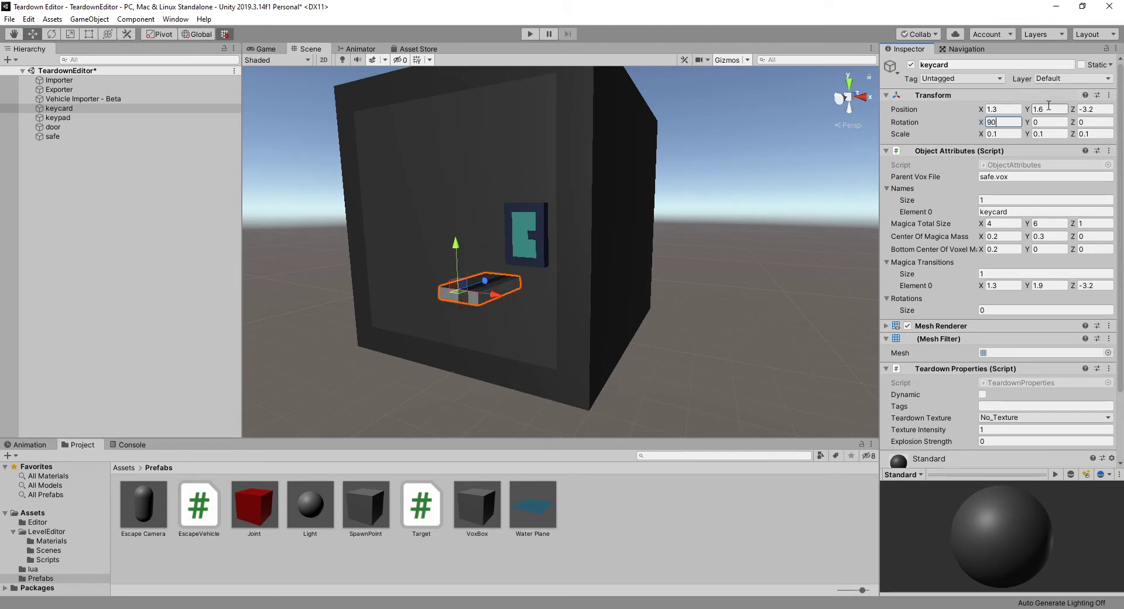
pyautogui.write('0')
pyautogui.click(690, 338)
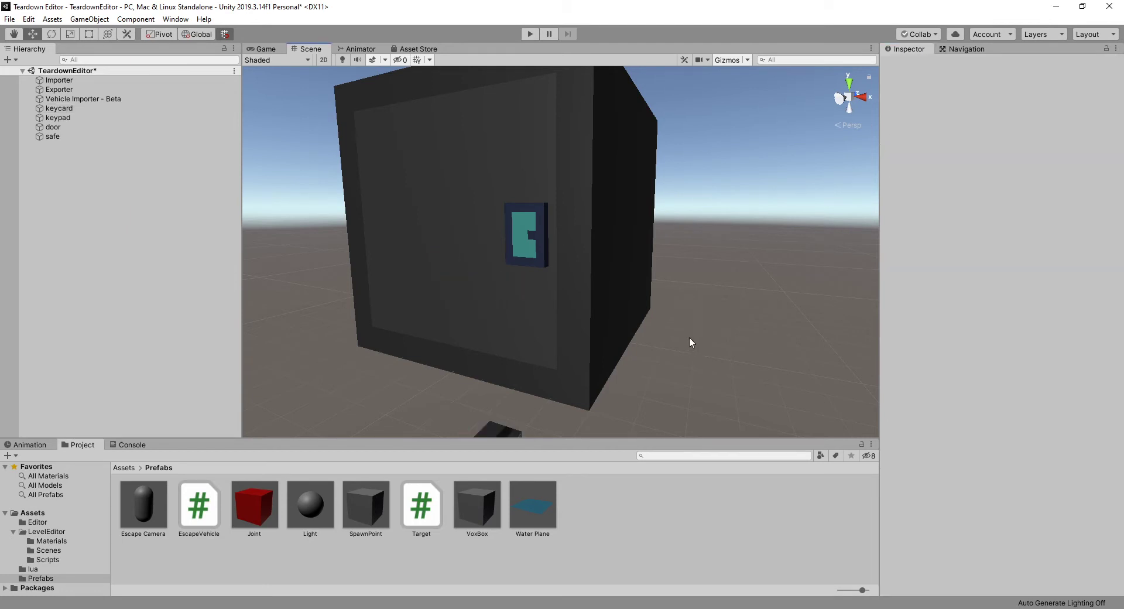
# Make the safe's door dynamic in its Teardown properties
pyautogui.moveTo(690, 338); pyautogui.dragTo(698, 349, button='right')
pyautogui.keyDown('alt'); pyautogui.moveTo(698, 349); pyautogui.dragTo(843, 342); pyautogui.keyUp('alt')
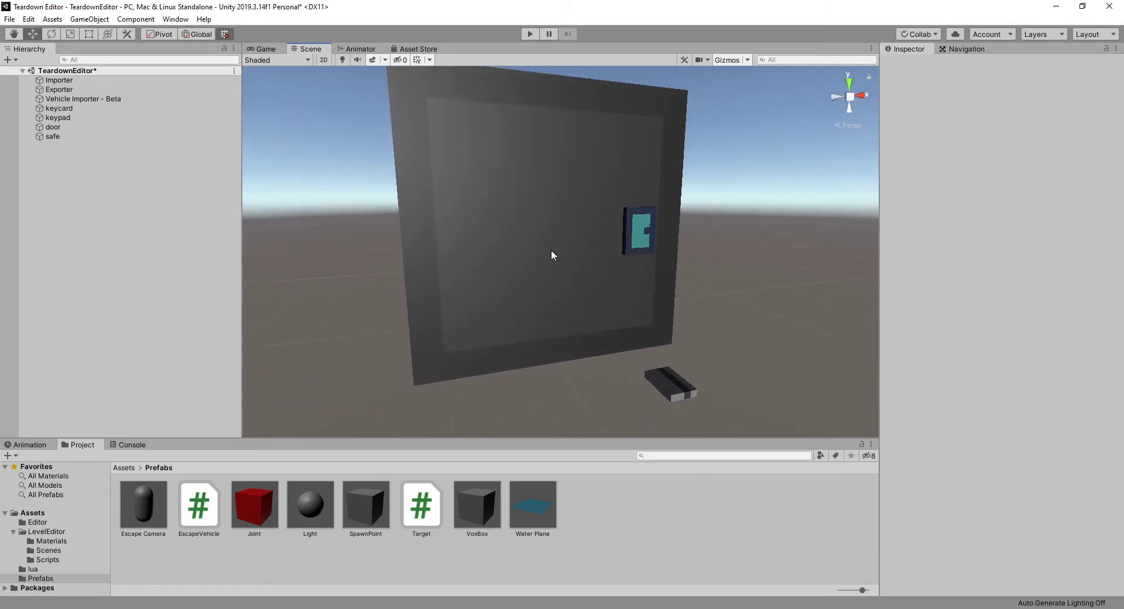
pyautogui.click(52, 127)
pyautogui.scroll(-2, 1038, 356)
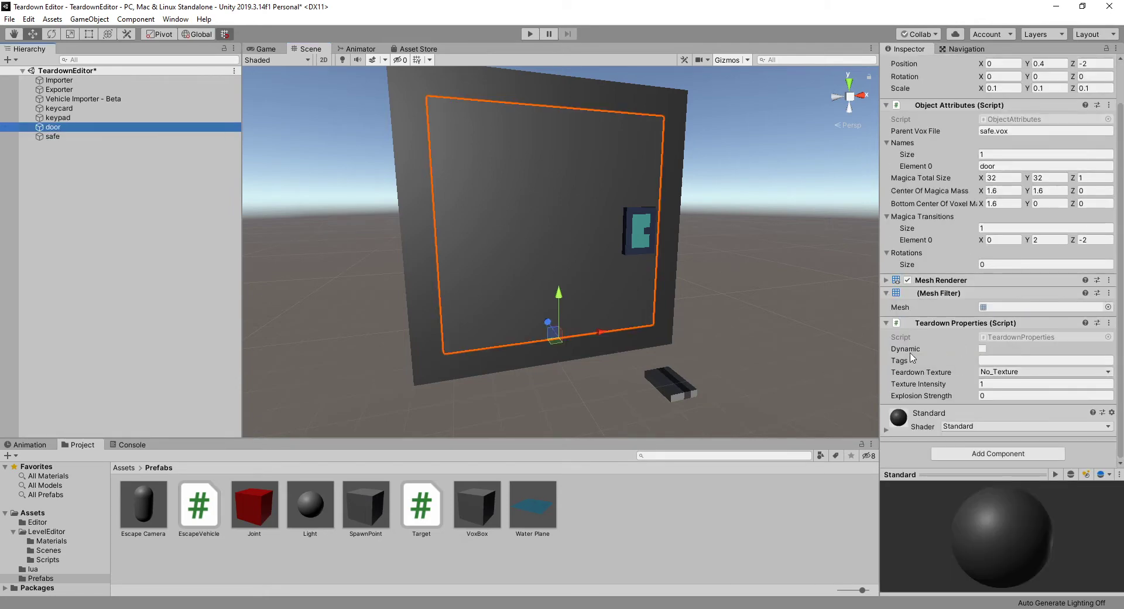
pyautogui.click(982, 349)
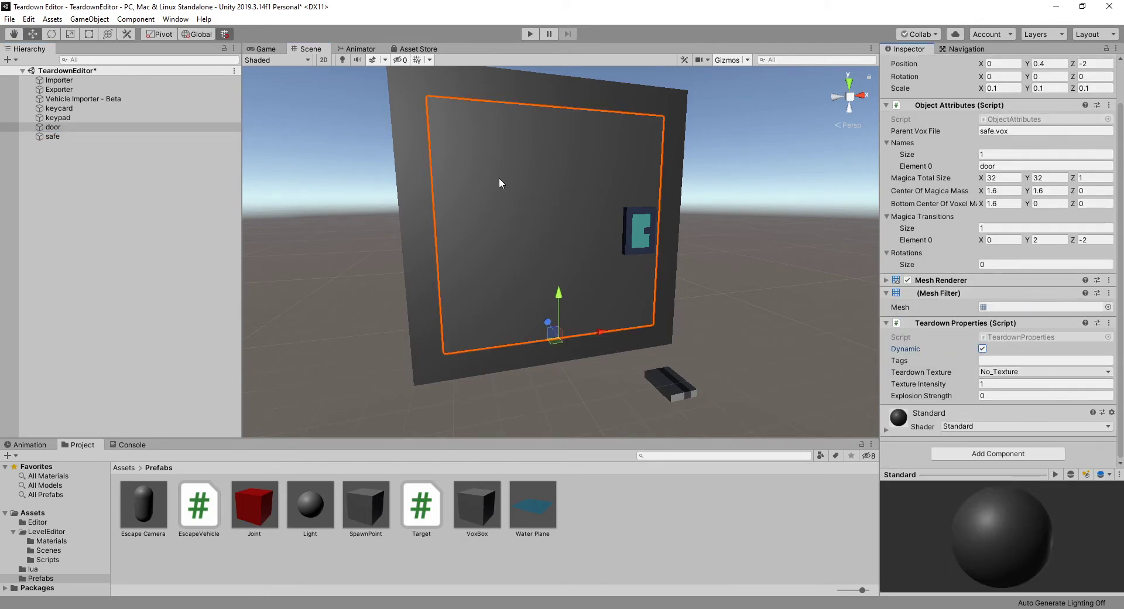
pyautogui.click(56, 118)
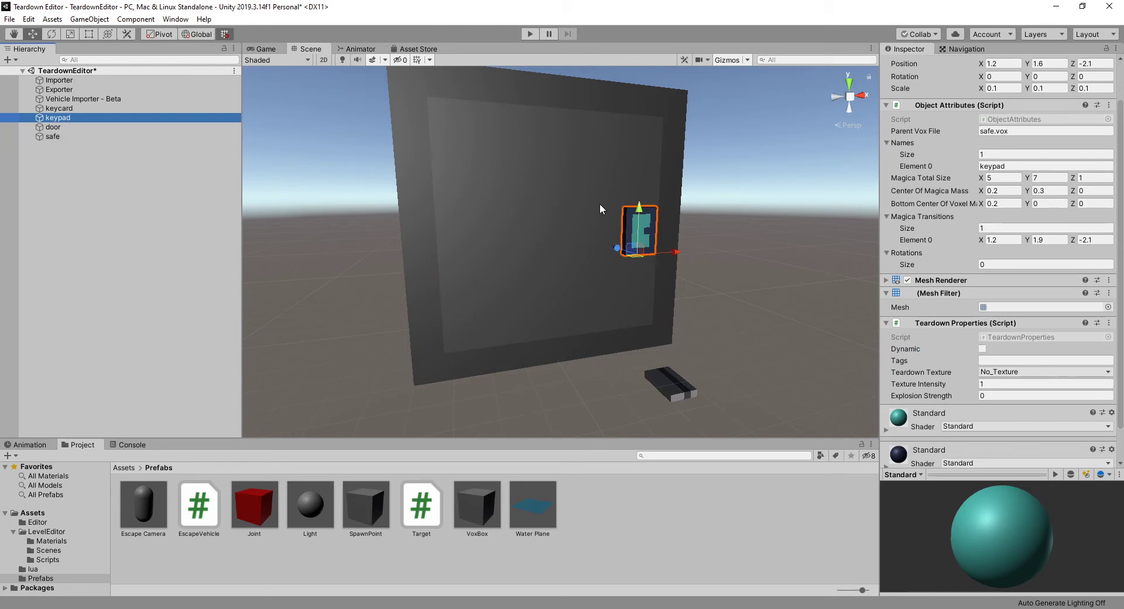
pyautogui.click(765, 221)
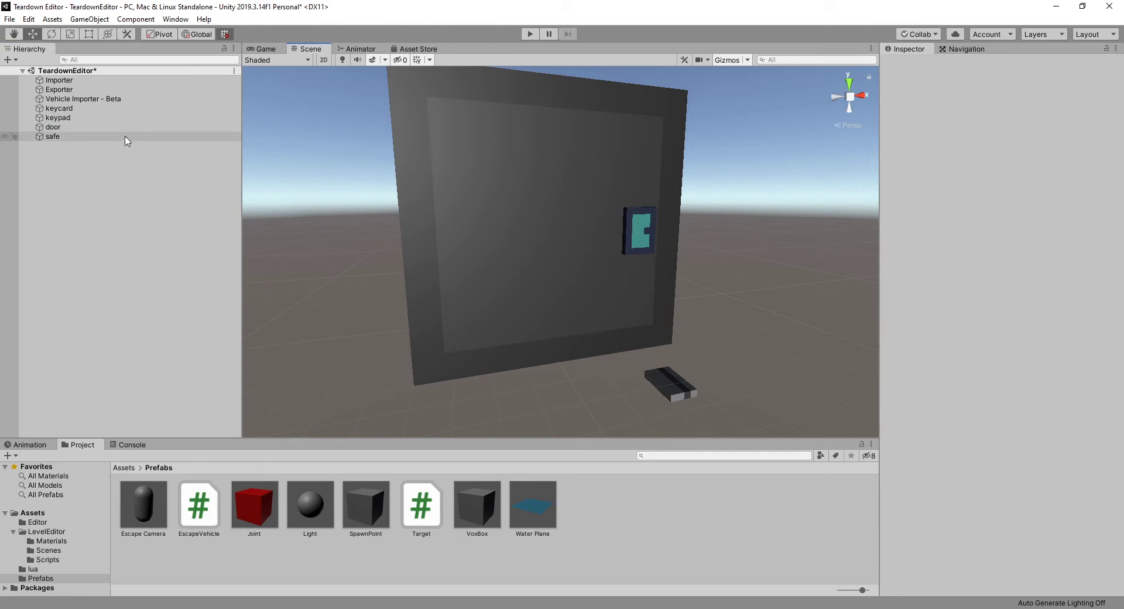
pyautogui.click(76, 136)
pyautogui.click(64, 117)
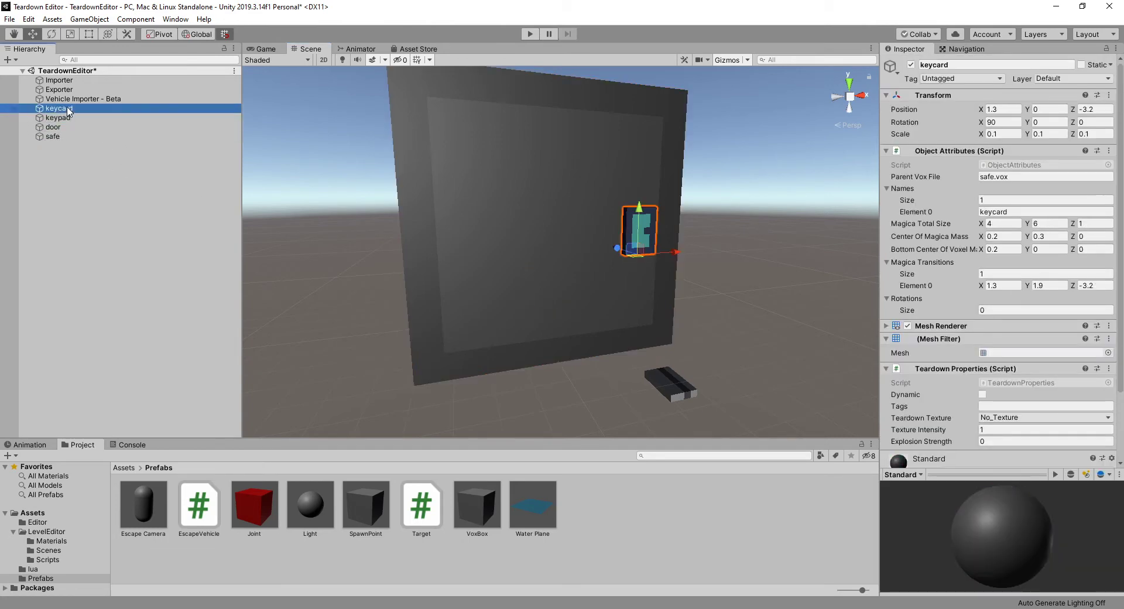
# Set the Exporter's Teardown create folder to the game's create directory
pyautogui.click(75, 81)
pyautogui.click(75, 91)
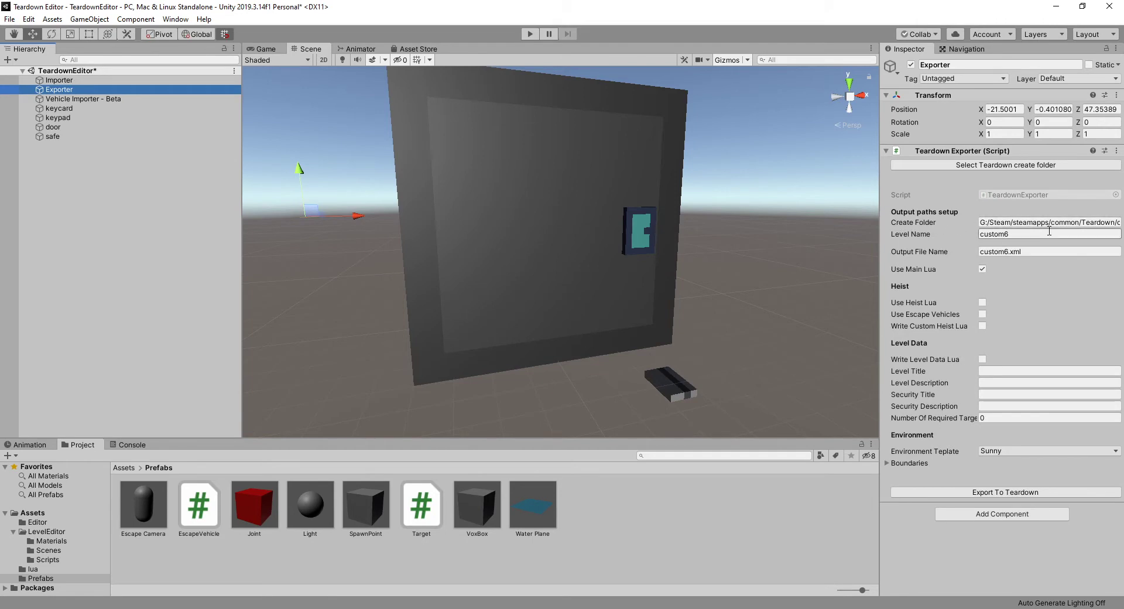
pyautogui.click(1006, 166)
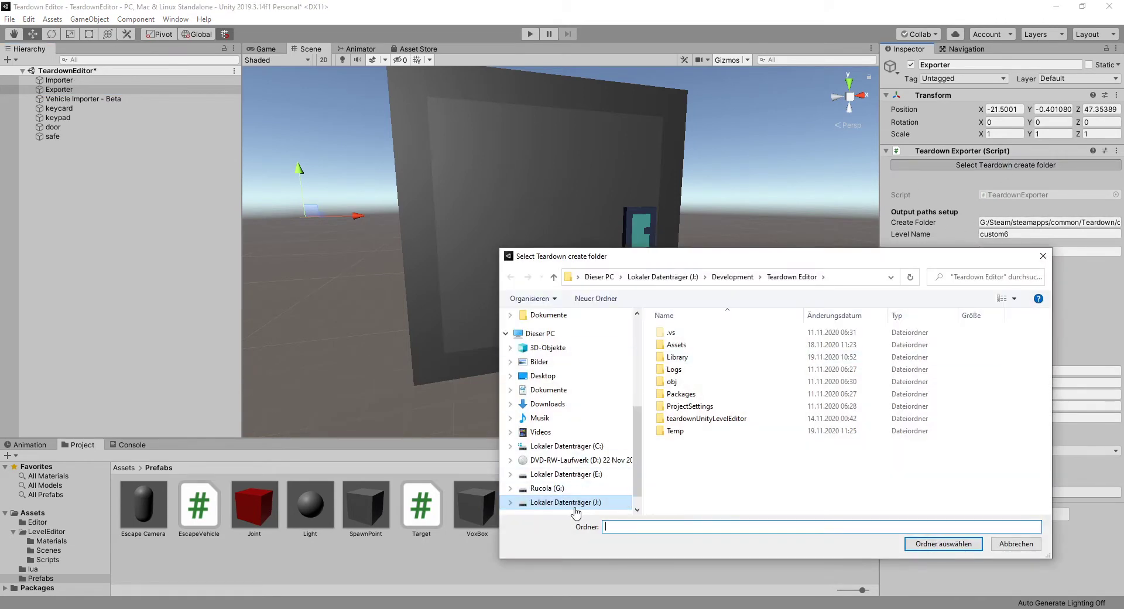
pyautogui.click(583, 502)
pyautogui.scroll(3, 562, 381)
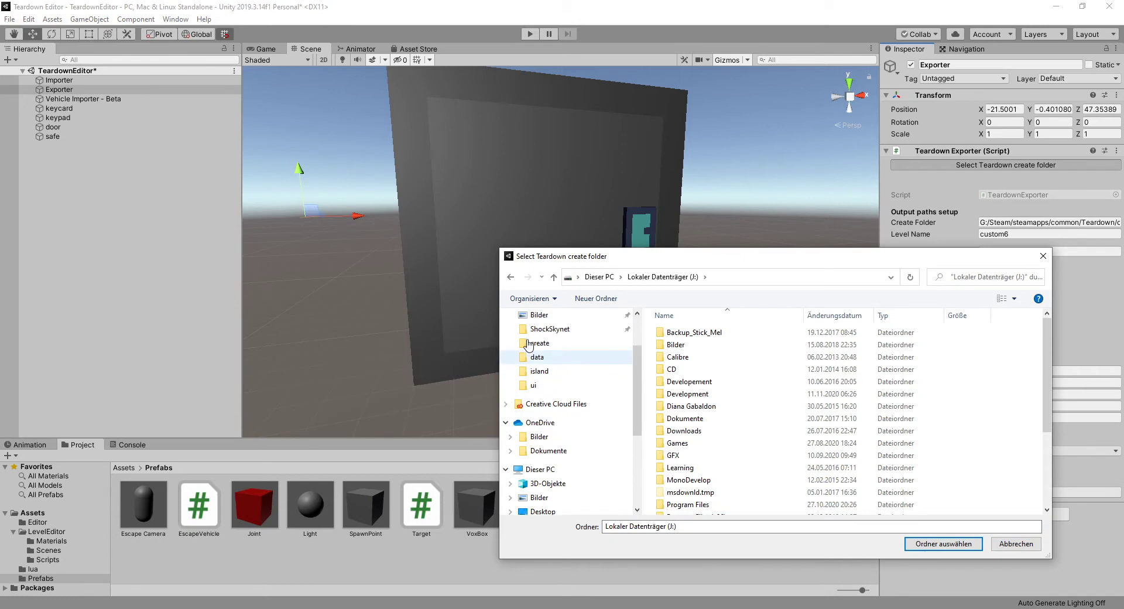
pyautogui.click(553, 344)
pyautogui.click(942, 544)
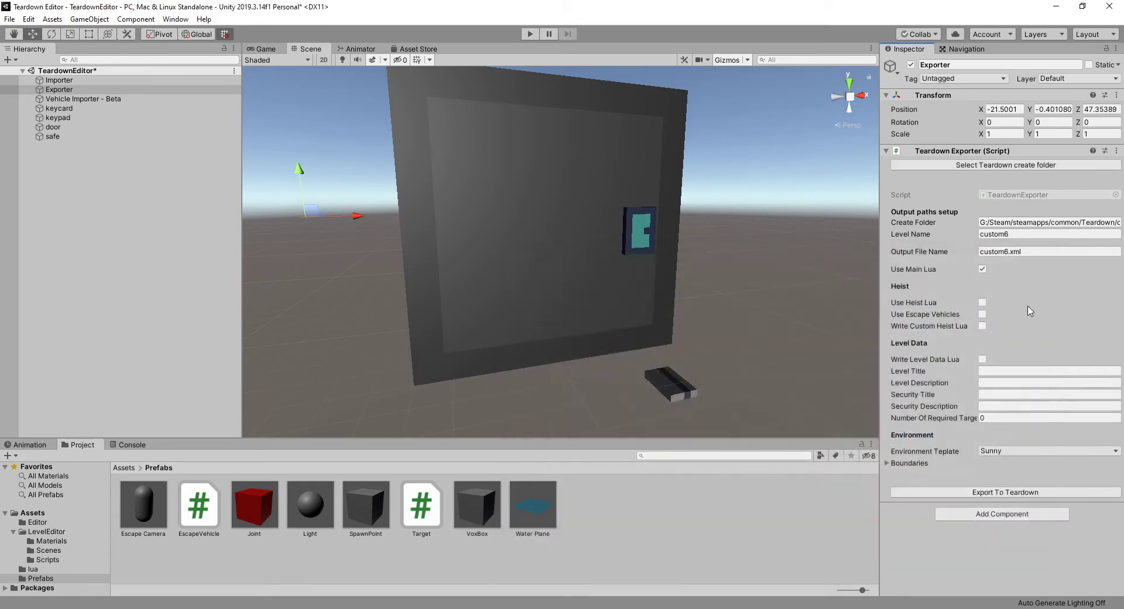
# Export the scene to Teardown with level name custom6 and output file custom6.xml
pyautogui.click(1042, 238)
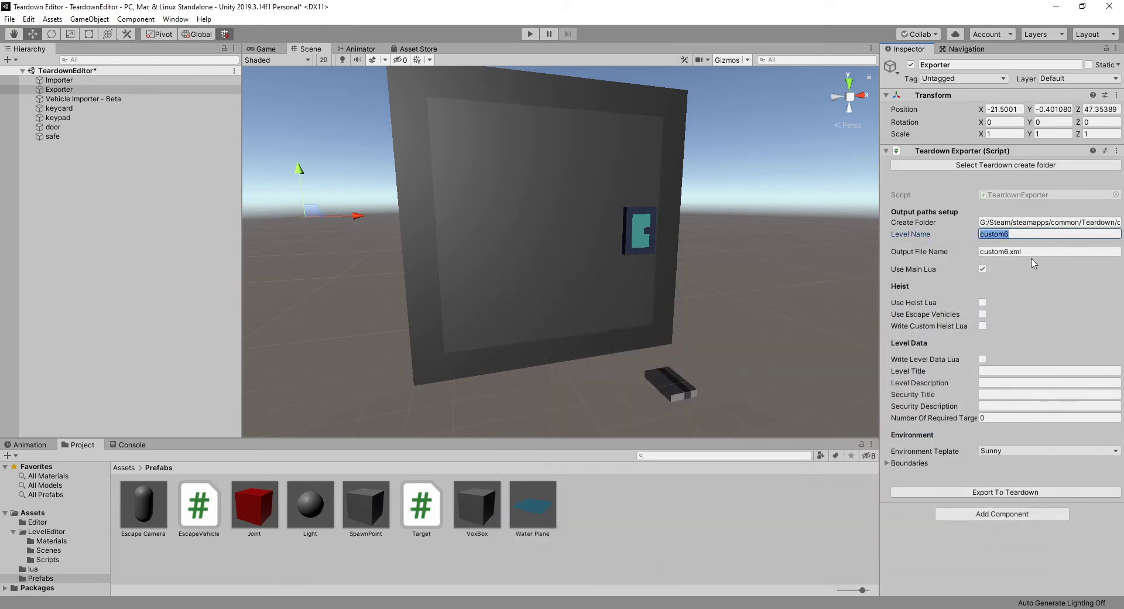
pyautogui.click(986, 251)
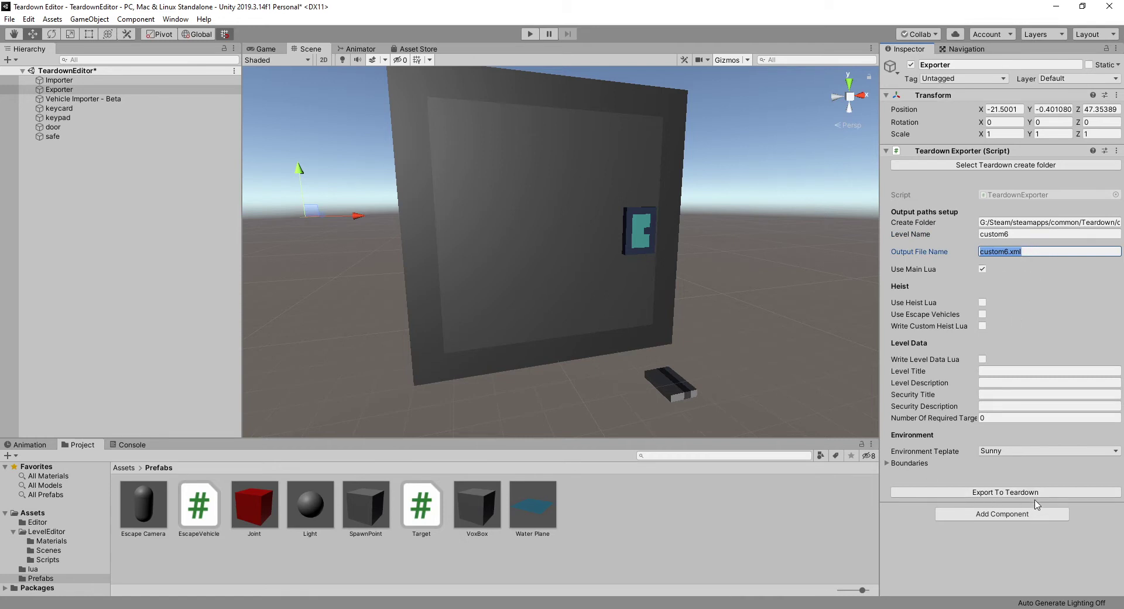
pyautogui.click(971, 498)
# Switch to Notepad++, reload the exported custom6.xml, and review its boundary and unbreakable ground voxbox entries
pyautogui.click(316, 608)
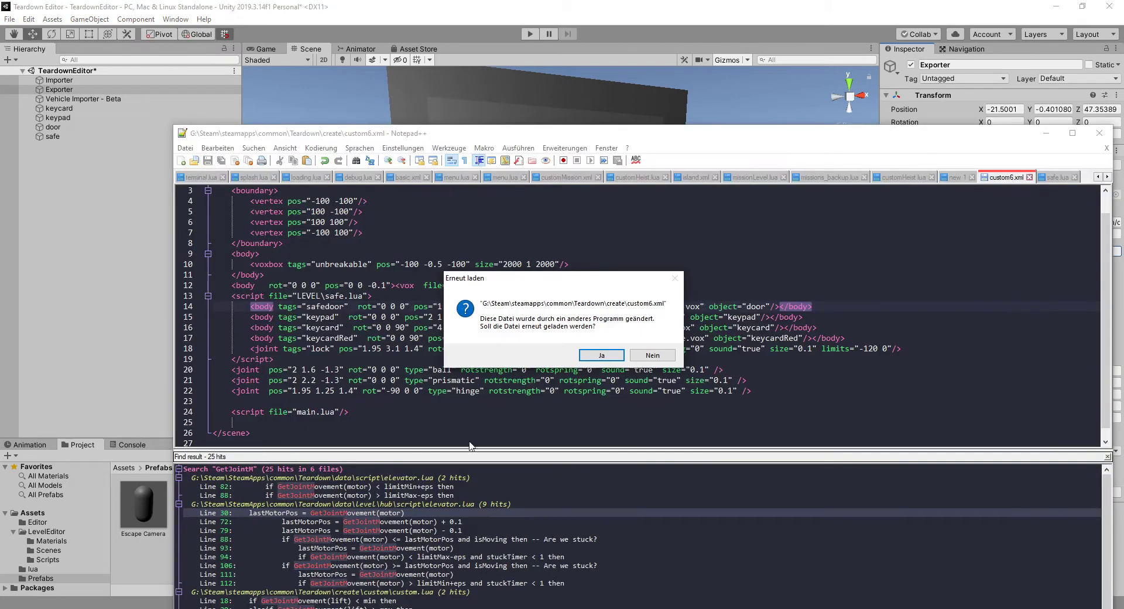
pyautogui.click(600, 357)
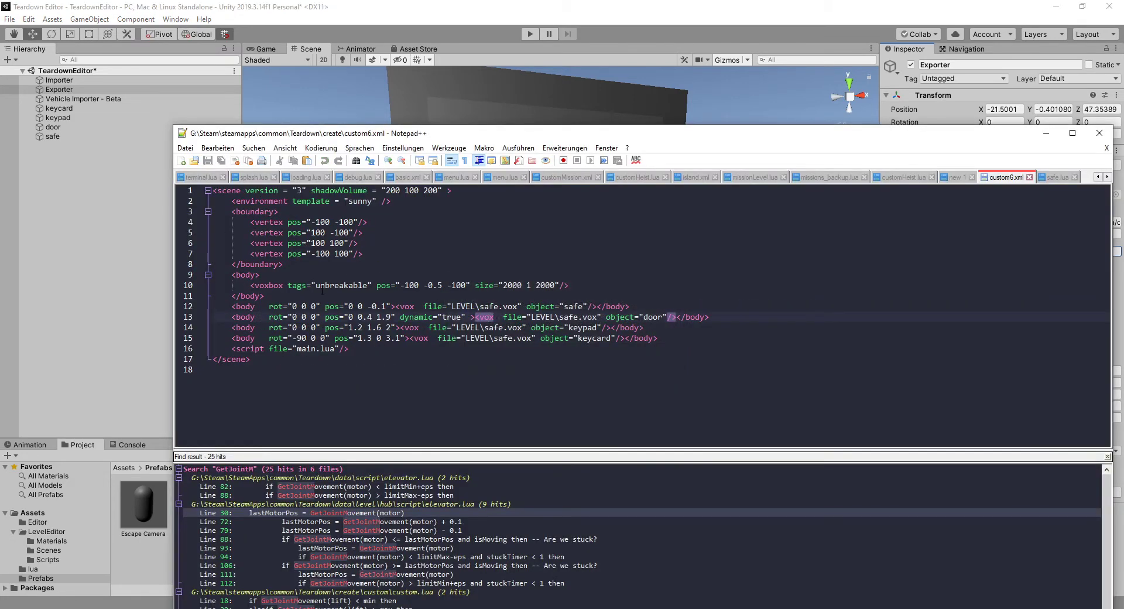
pyautogui.moveTo(233, 212); pyautogui.dragTo(489, 285)
pyautogui.moveTo(320, 285); pyautogui.dragTo(376, 288)
pyautogui.click(255, 275)
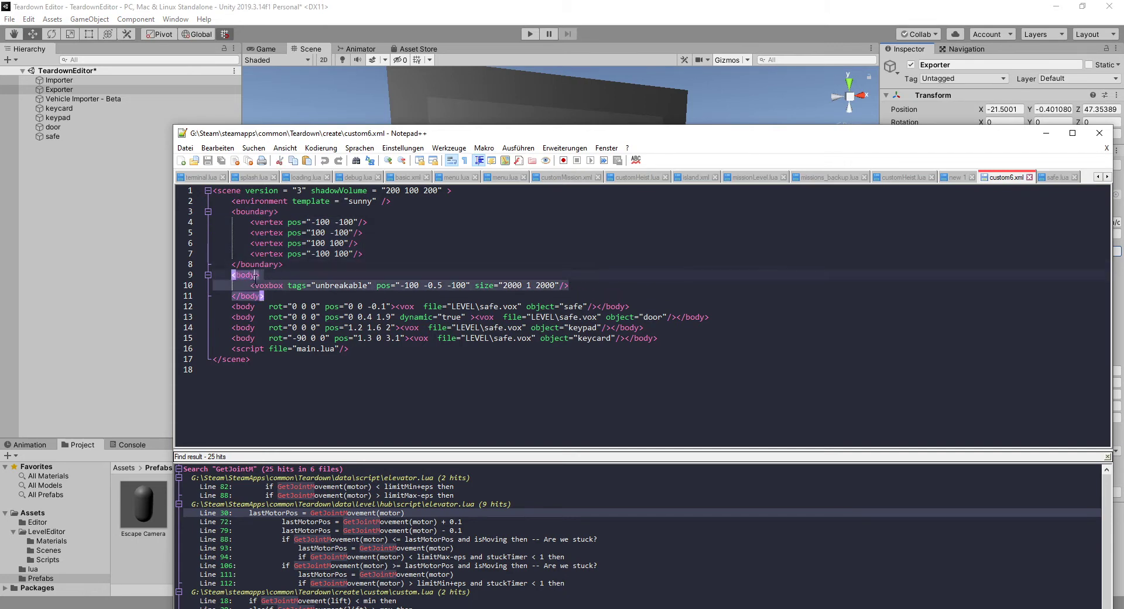
# Check the safe, door, keypad and keycard body entries in custom6.xml, including the door's dynamic attribute and keycard's rotation
pyautogui.doubleClick(573, 306)
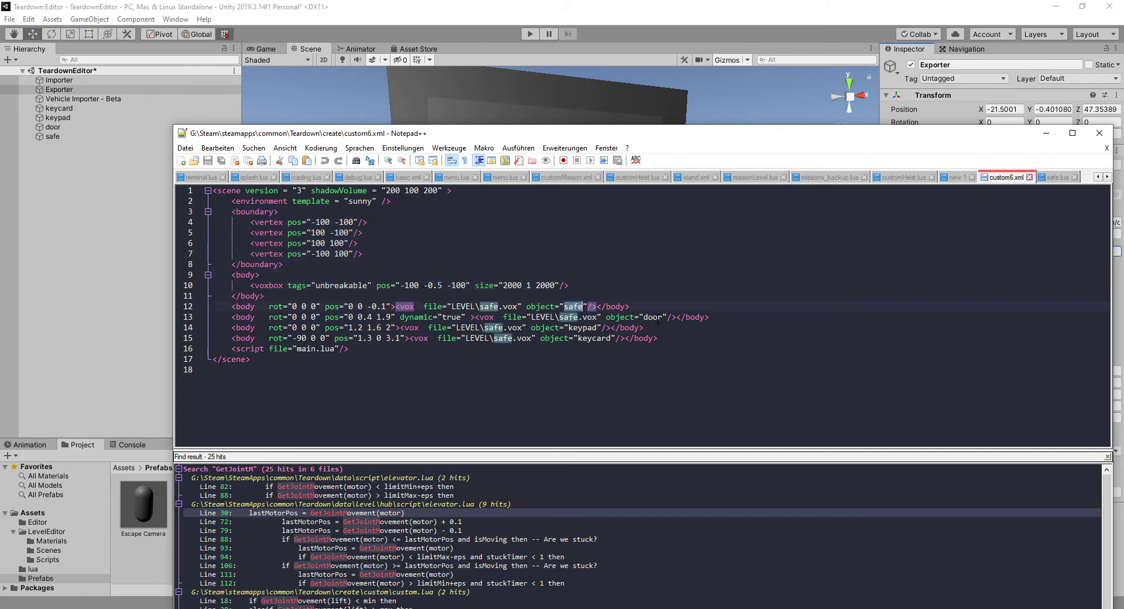
pyautogui.doubleClick(652, 317)
pyautogui.doubleClick(591, 337)
pyautogui.doubleClick(582, 328)
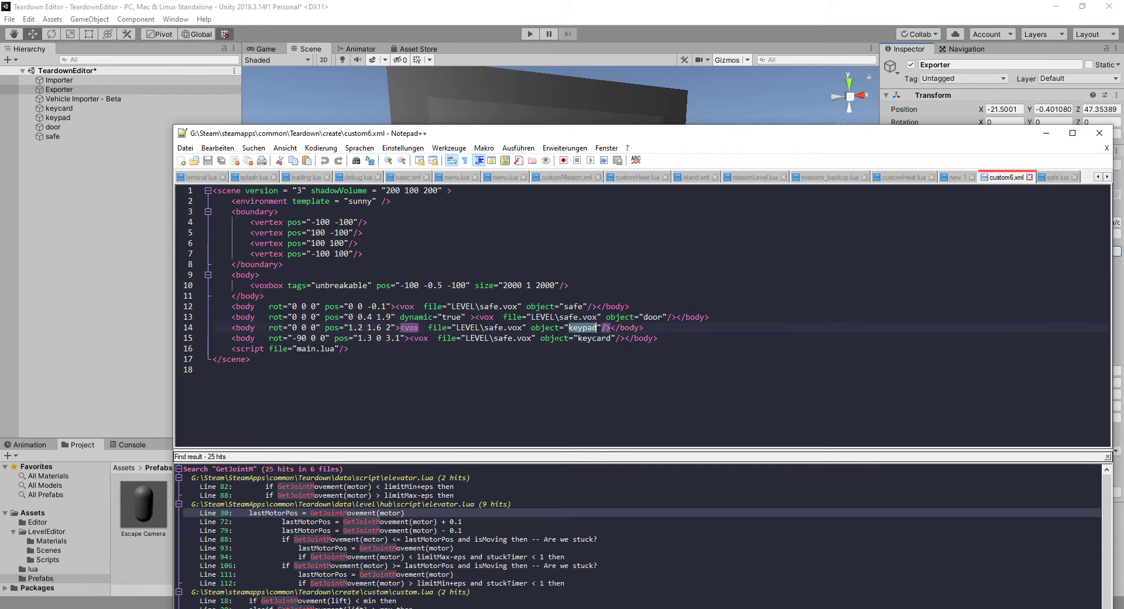
pyautogui.click(647, 317)
pyautogui.doubleClick(451, 316)
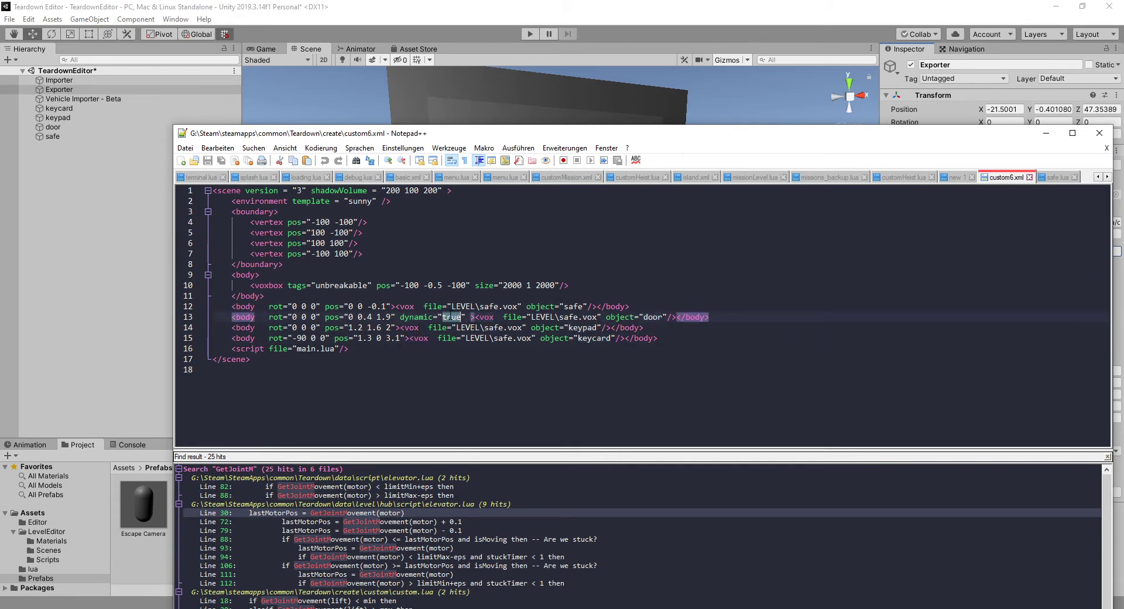
pyautogui.click(296, 338)
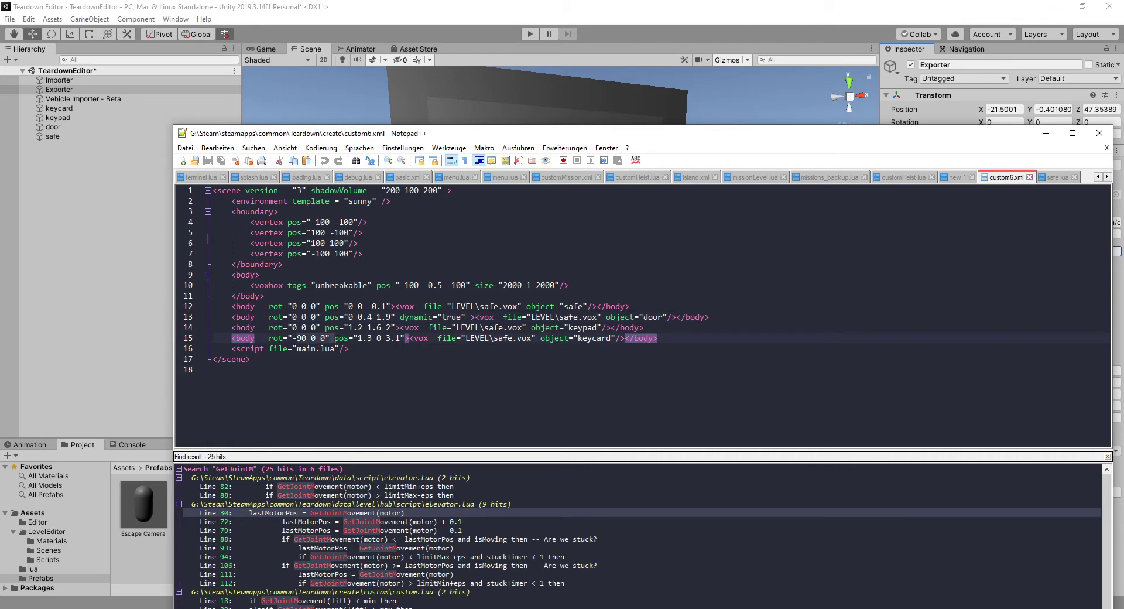
# Switch to Teardown and restart the level to load the newly exported scene
pyautogui.hotkey('alt', 'Tab')
pyautogui.press('Escape')
pyautogui.click(509, 321)
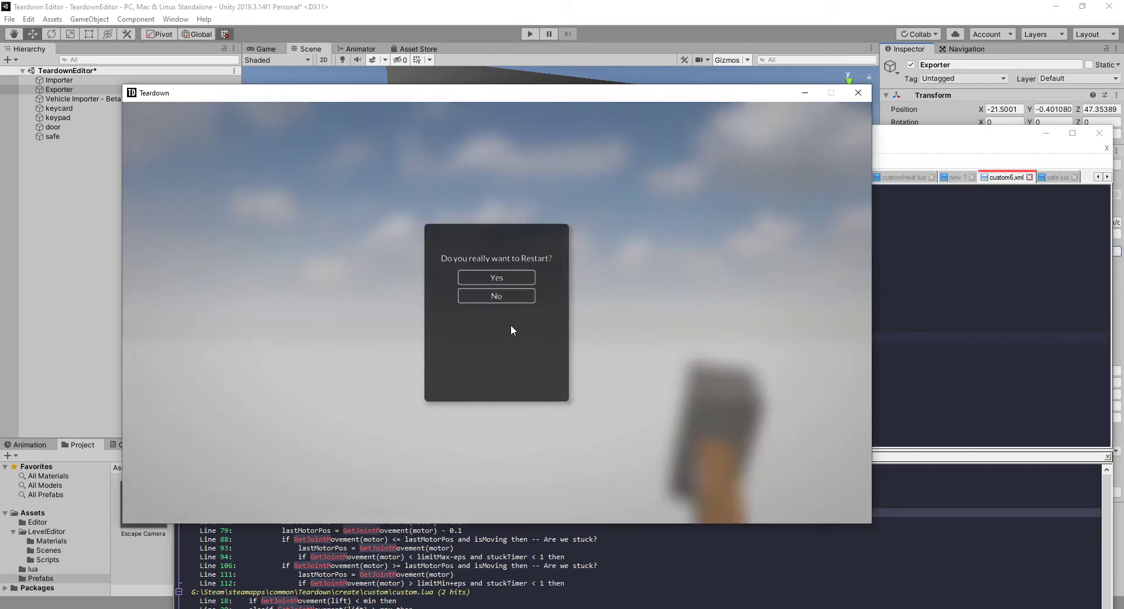
pyautogui.click(507, 279)
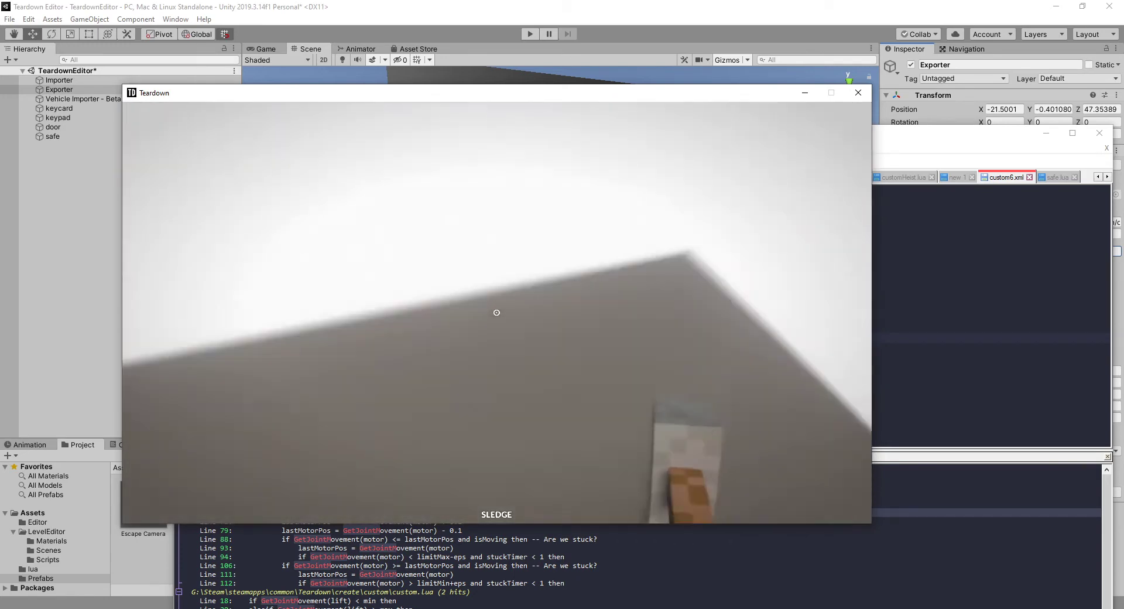
# Walk around the safe in the game and test how its door, keypad and keycard behave
pyautogui.press('w')
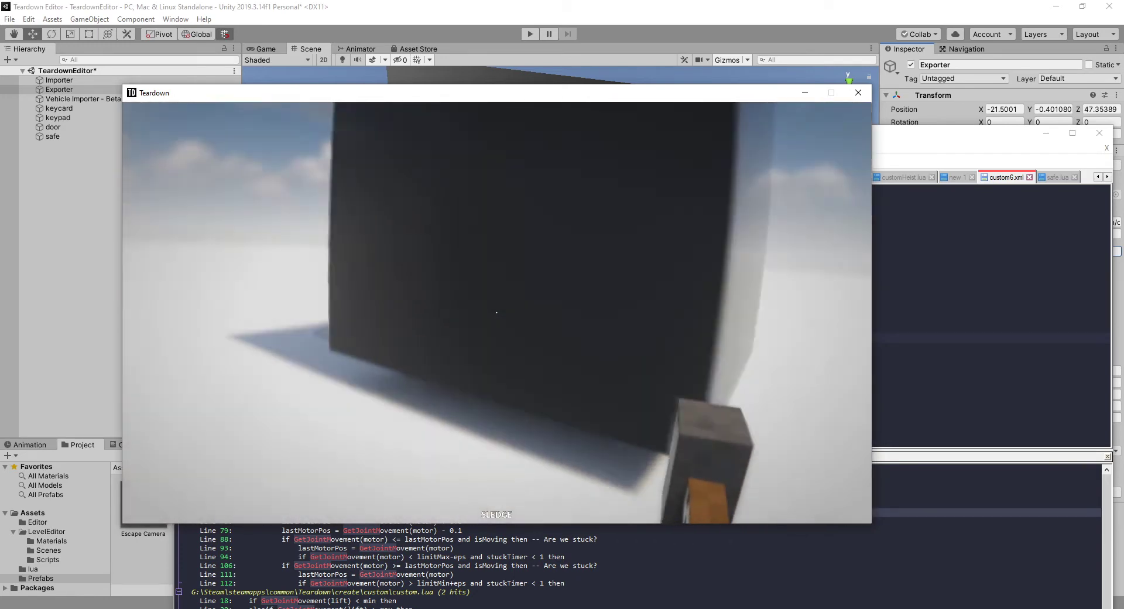
pyautogui.press('w')
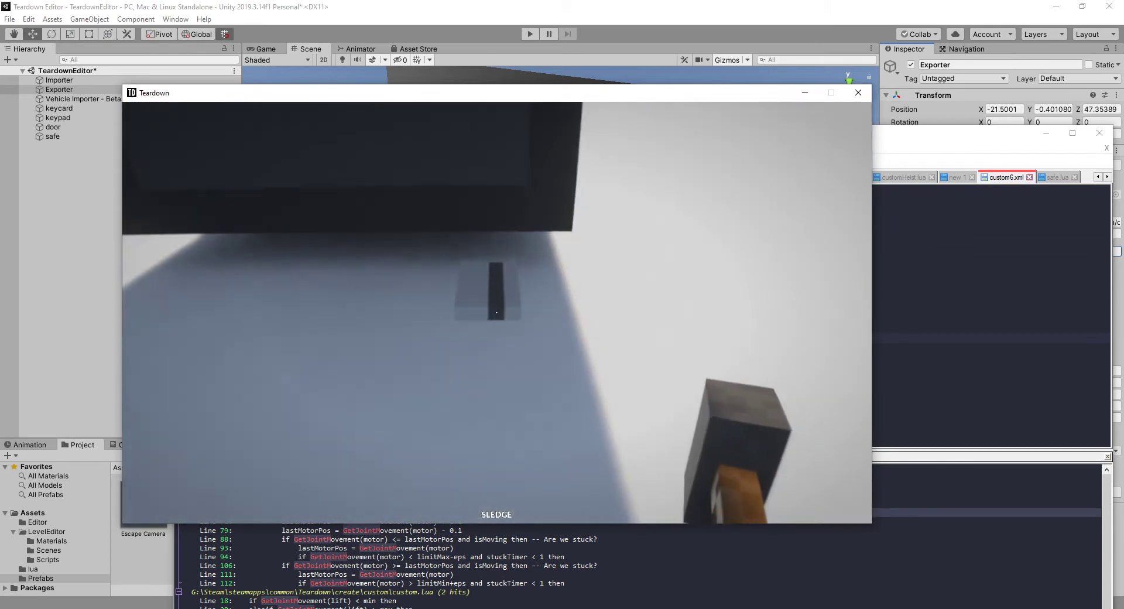
pyautogui.press('a')
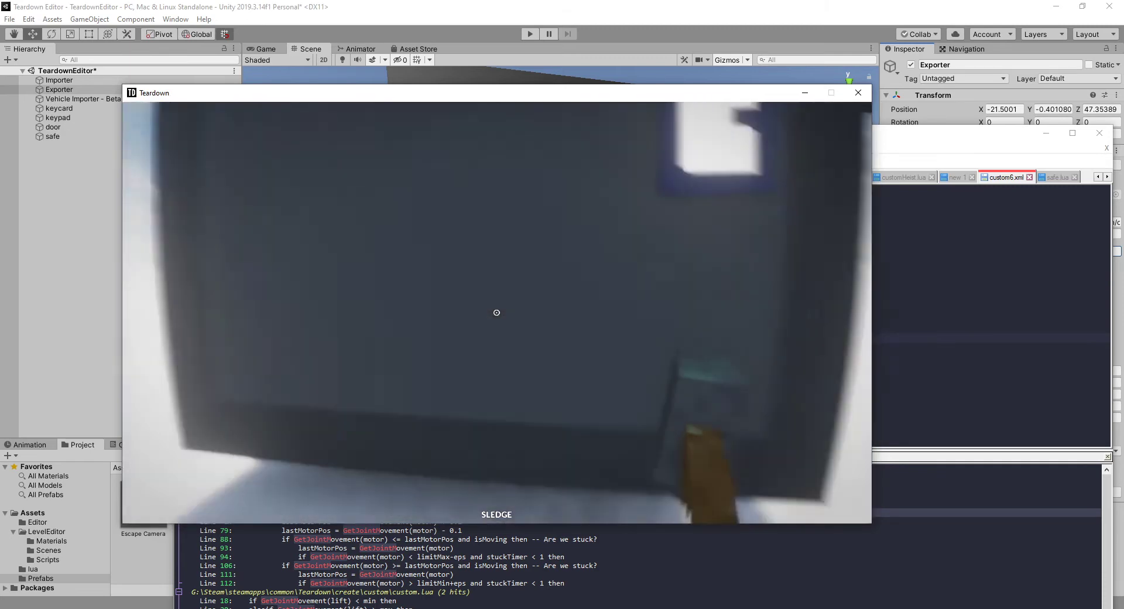
pyautogui.moveTo(497, 313); pyautogui.dragTo(496, 312, button='right')
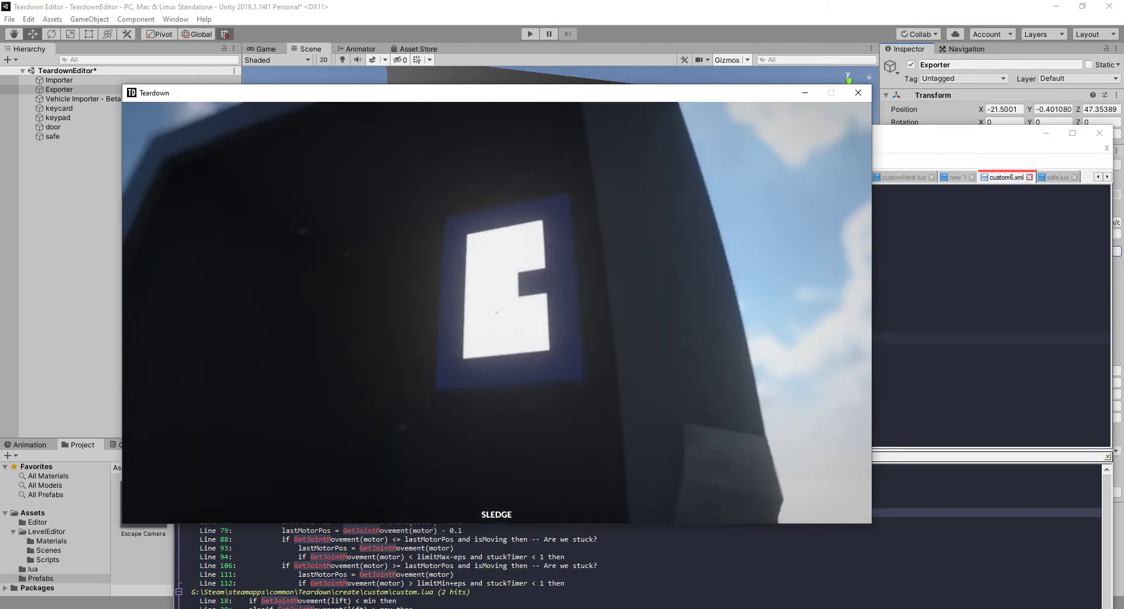
pyautogui.click(496, 312)
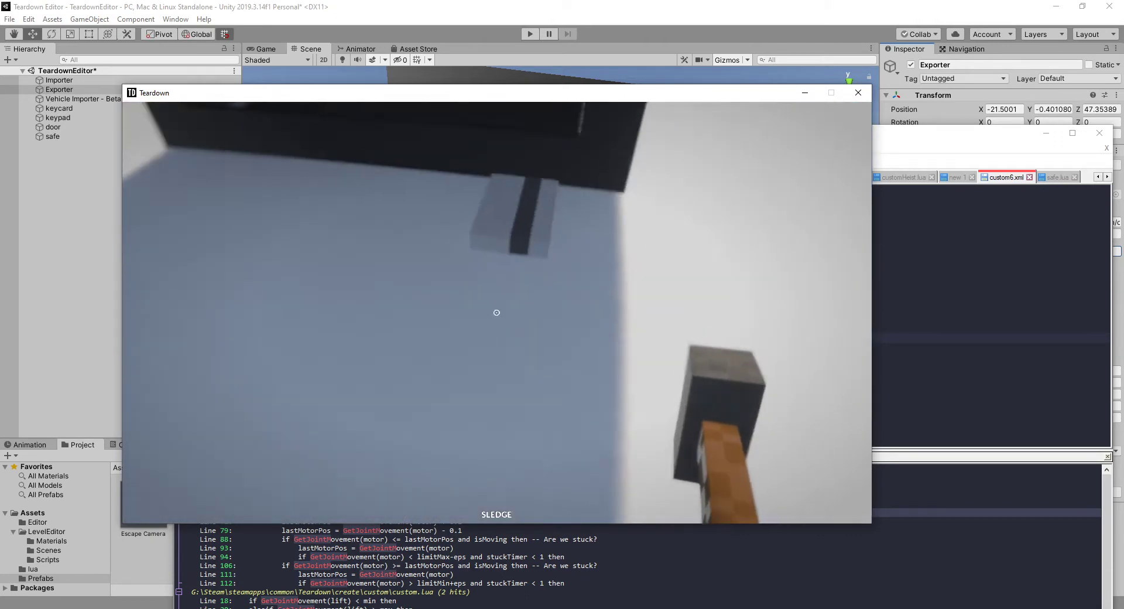
pyautogui.click(496, 312)
# Switch back to Unity and make the keypad and keycard dynamic in their Teardown properties
pyautogui.hotkey('alt', 'Tab')
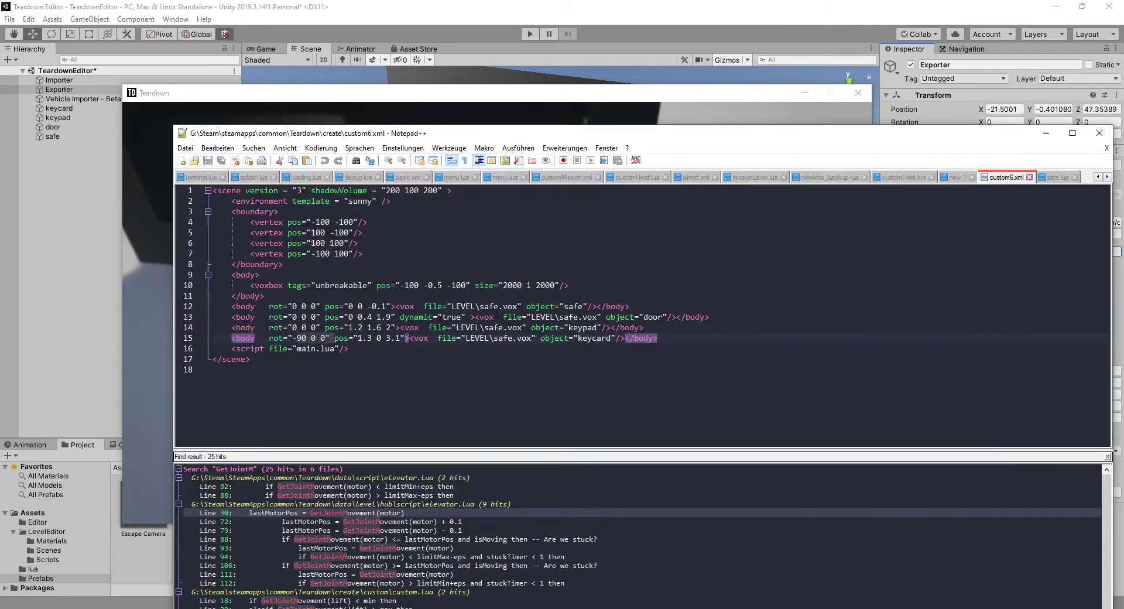
pyautogui.click(585, 6)
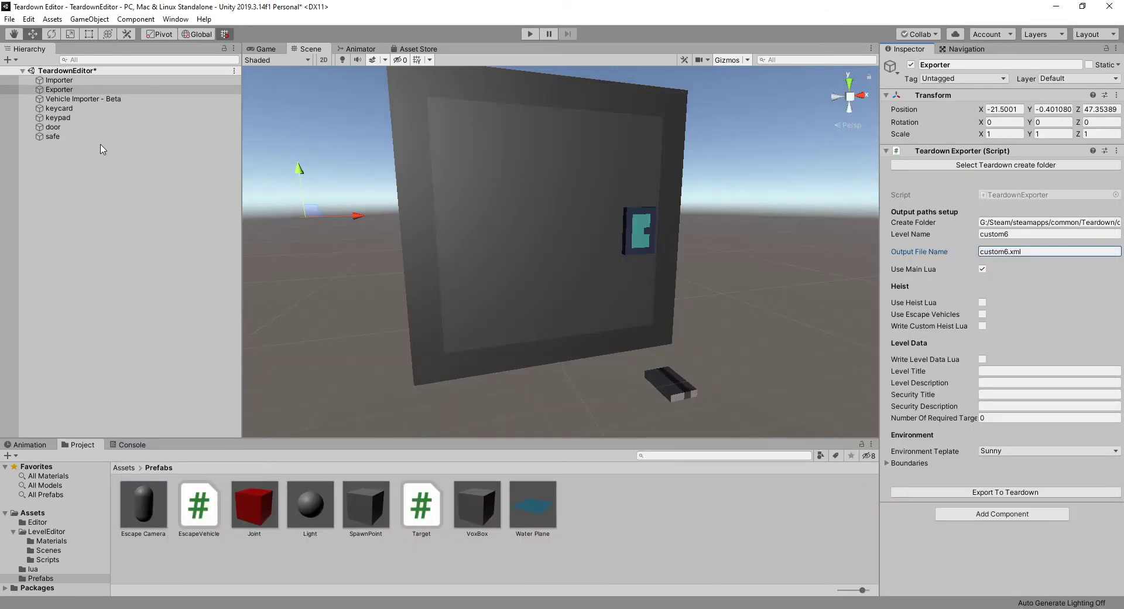
pyautogui.click(64, 119)
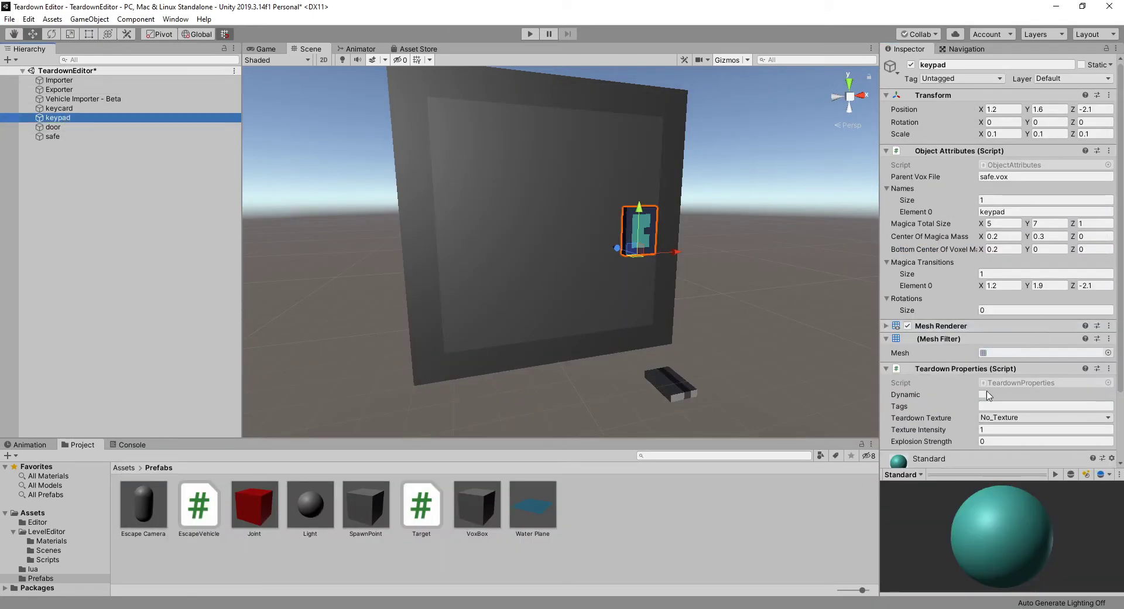
pyautogui.click(53, 137)
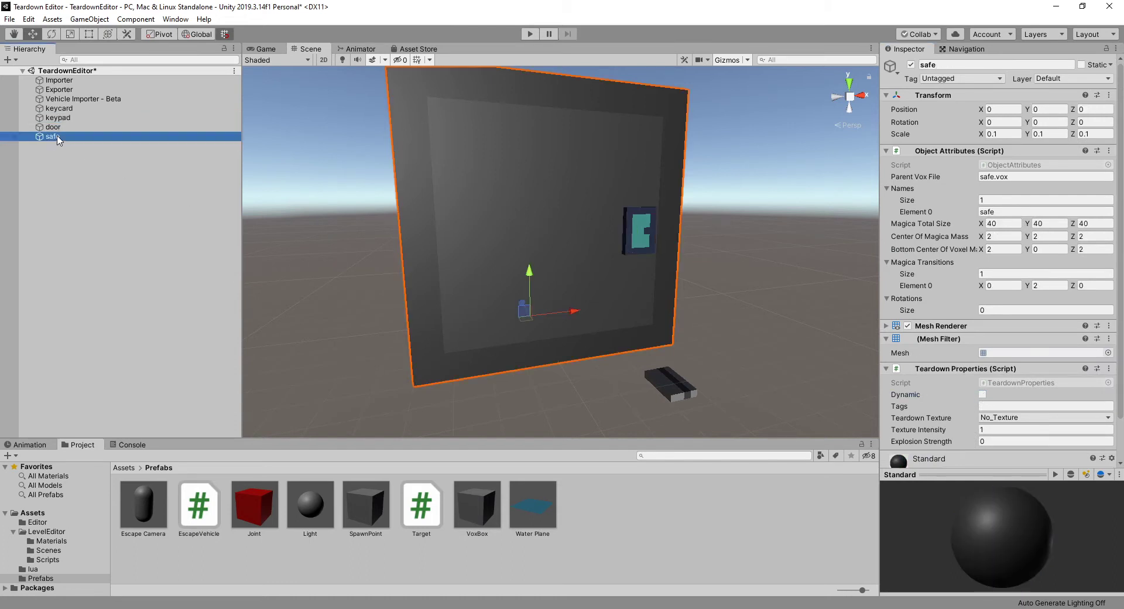
pyautogui.click(66, 109)
pyautogui.click(981, 394)
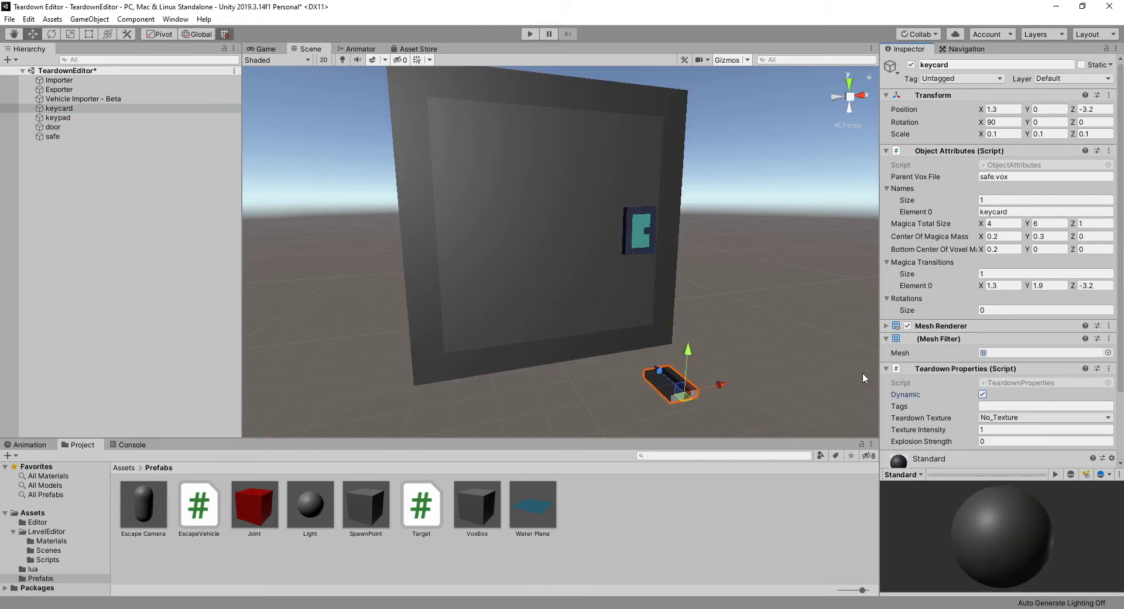
pyautogui.click(753, 215)
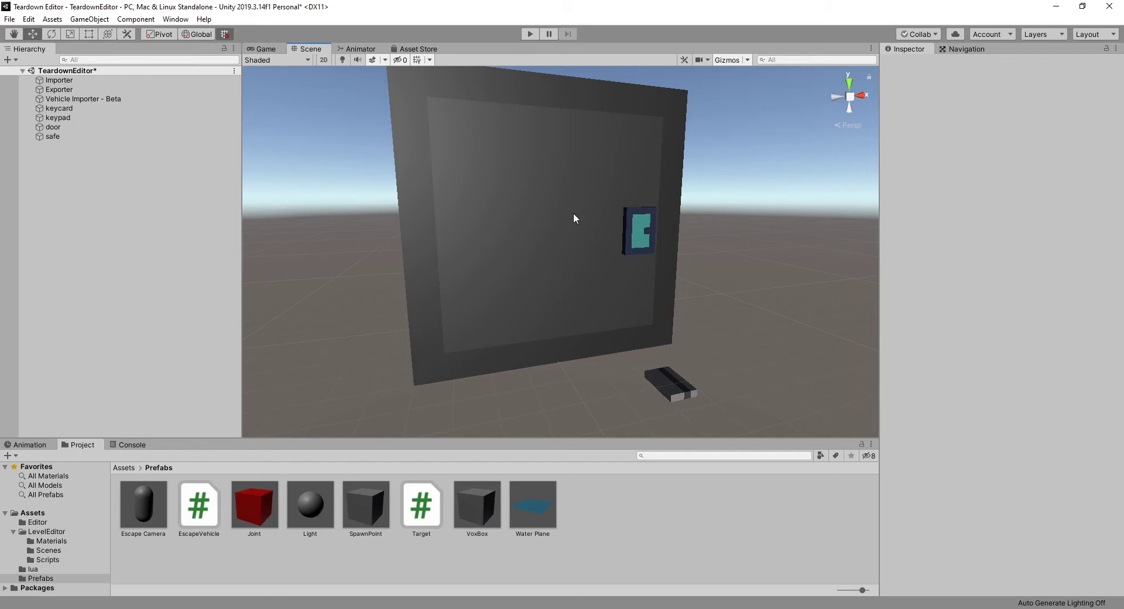
# Add a Joint prefab to the scene beside the keypad on the safe door
pyautogui.click(639, 232)
pyautogui.click(599, 175)
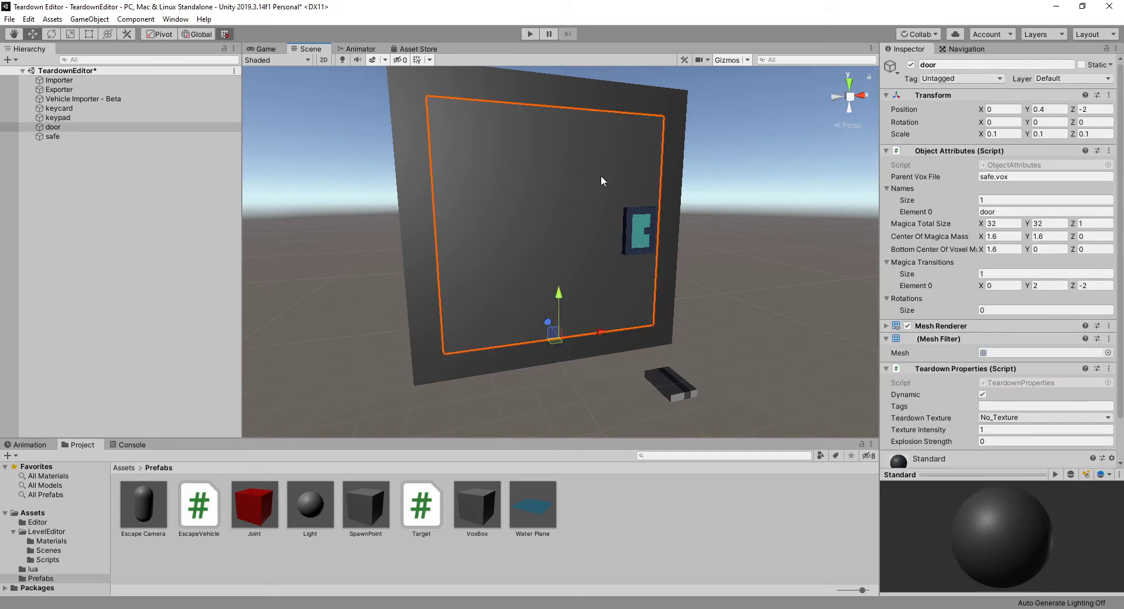
pyautogui.click(647, 223)
pyautogui.keyDown('alt'); pyautogui.moveTo(760, 276); pyautogui.dragTo(779, 250); pyautogui.keyUp('alt')
pyautogui.moveTo(778, 250); pyautogui.dragTo(705, 230, button='right')
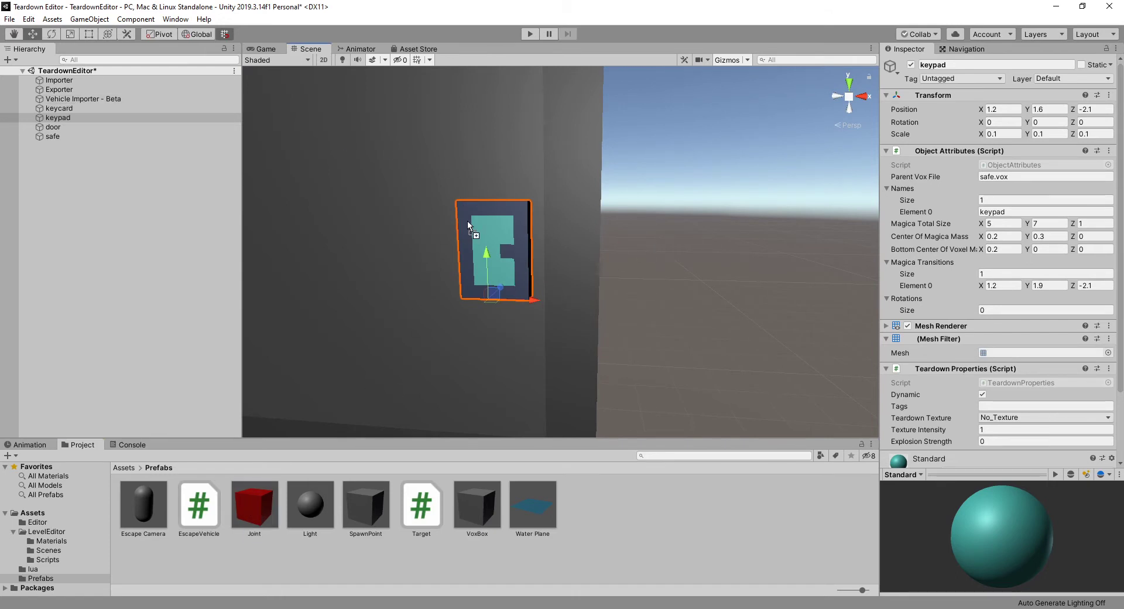
pyautogui.moveTo(645, 370); pyautogui.dragTo(692, 462)
pyautogui.moveTo(726, 369); pyautogui.dragTo(637, 402, button='right')
pyautogui.moveTo(611, 370); pyautogui.dragTo(656, 233)
pyautogui.moveTo(652, 156); pyautogui.dragTo(532, 146)
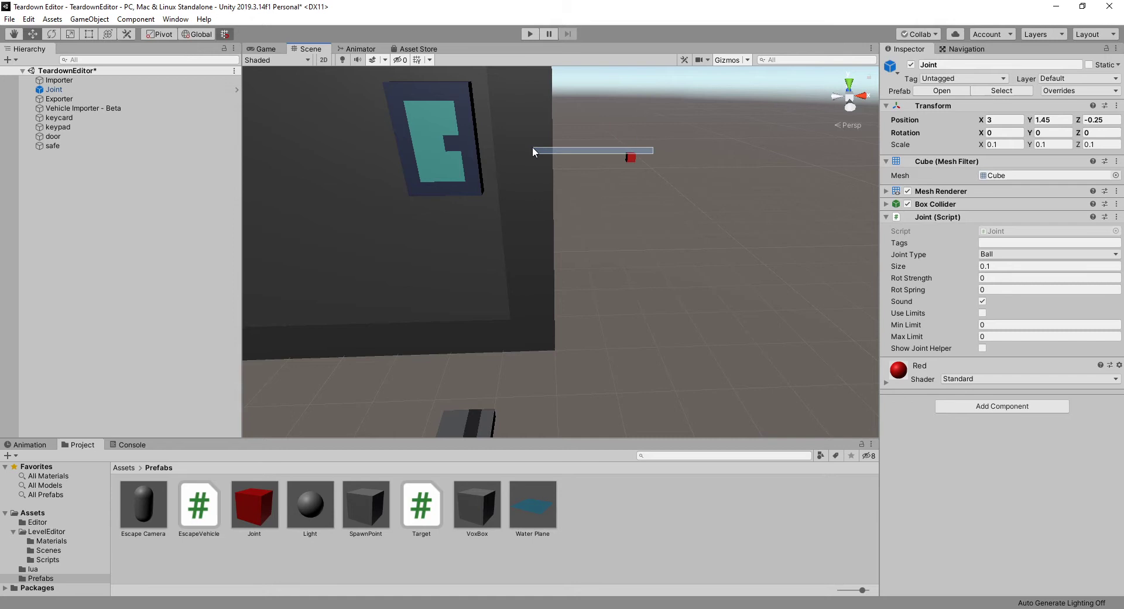
# Position the joint in the keypad's lower-right corner at X 1.45, Y 1.7, Z -2, so it overlaps keypad and door
pyautogui.click(628, 156)
pyautogui.moveTo(647, 156); pyautogui.dragTo(479, 184)
pyautogui.press('w')
pyautogui.press('d')
pyautogui.moveTo(529, 205); pyautogui.dragTo(444, 201, button='right')
pyautogui.press('w')
pyautogui.press('s')
pyautogui.moveTo(503, 206); pyautogui.dragTo(504, 164)
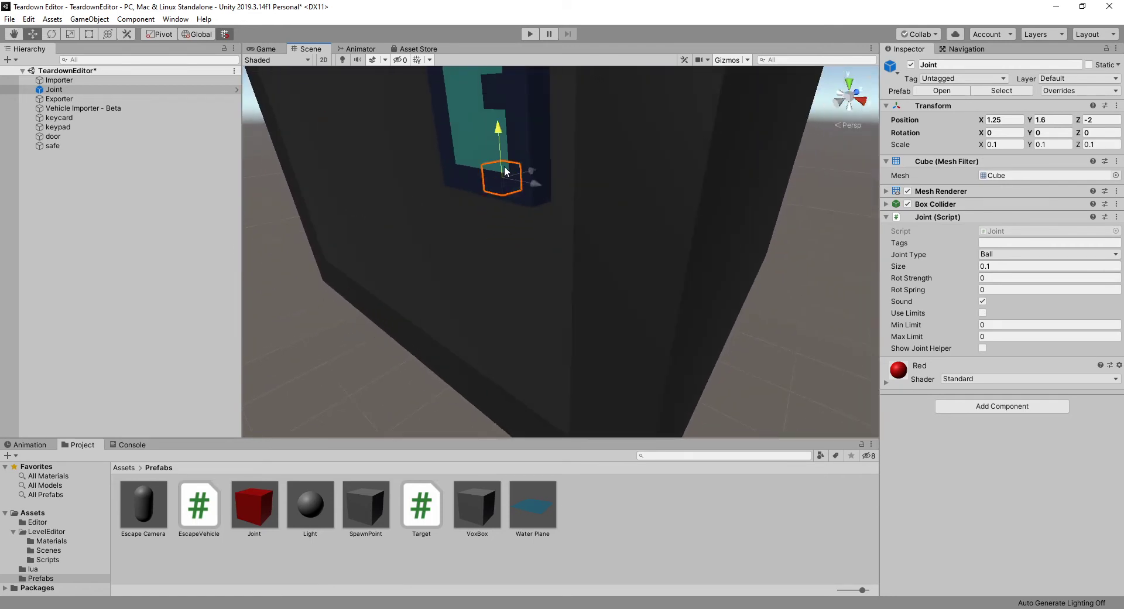
pyautogui.moveTo(503, 164); pyautogui.dragTo(682, 171, button='right')
pyautogui.press('a')
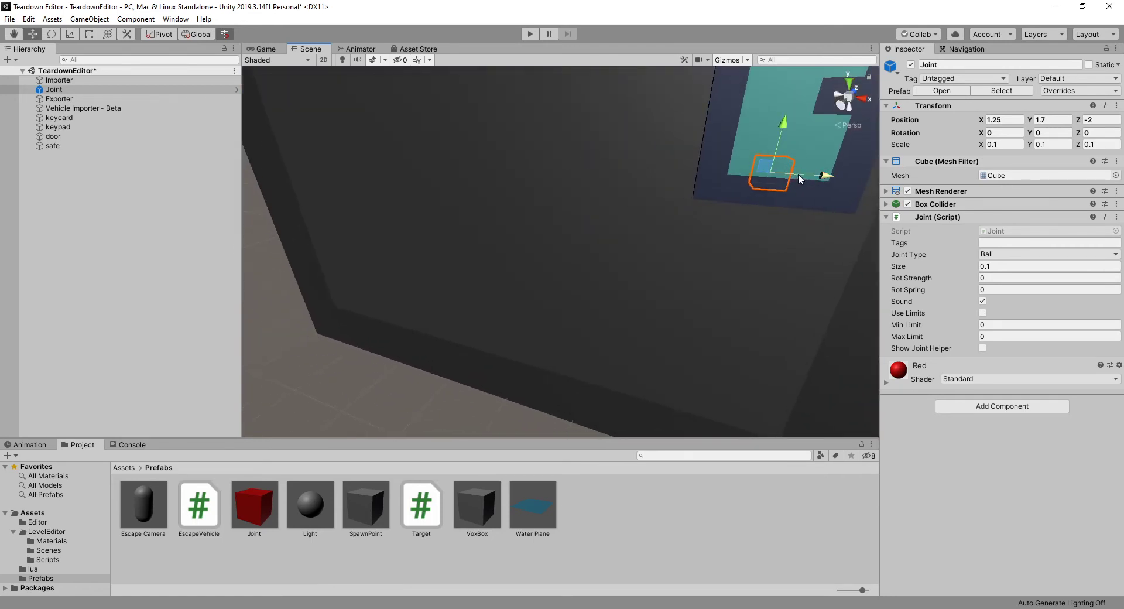
pyautogui.moveTo(800, 179); pyautogui.dragTo(844, 183)
pyautogui.moveTo(837, 185); pyautogui.dragTo(843, 162, button='right')
# Duplicate the keypad joint and move the copy to the keypad's upper-left corner at X 1.1, Y 2.2, Z -2
pyautogui.hotkey('ctrl', 'd')
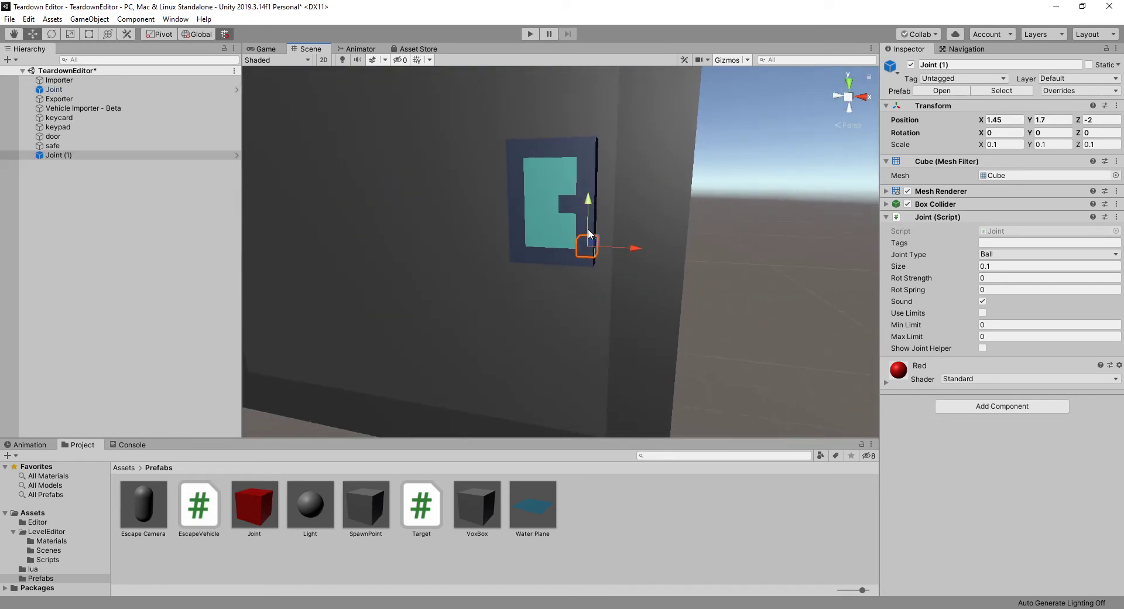
pyautogui.moveTo(588, 234); pyautogui.dragTo(548, 157)
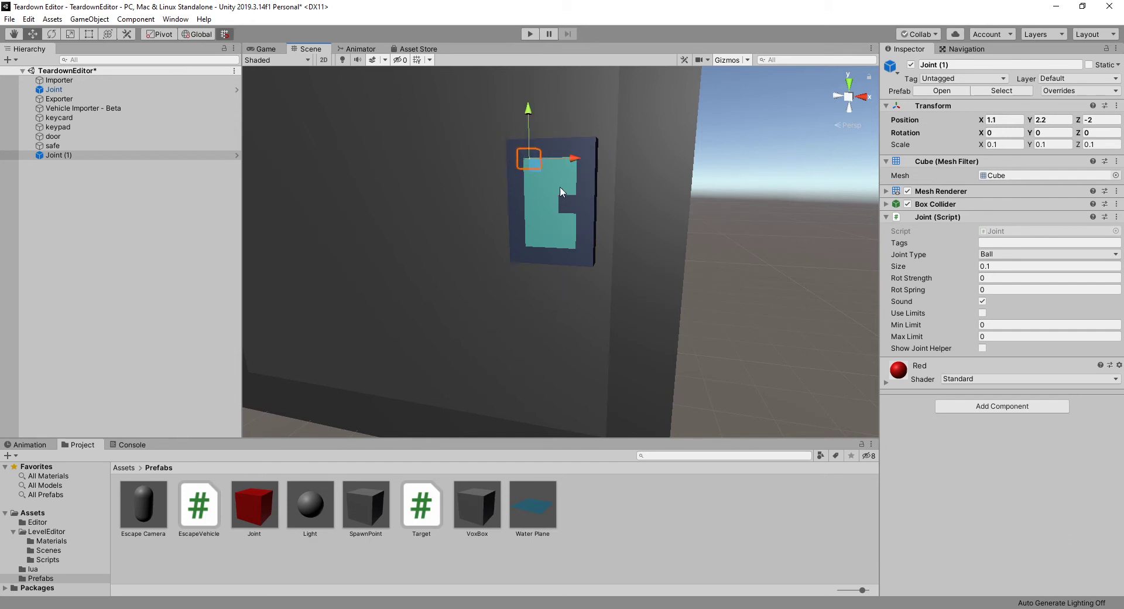
pyautogui.click(713, 247)
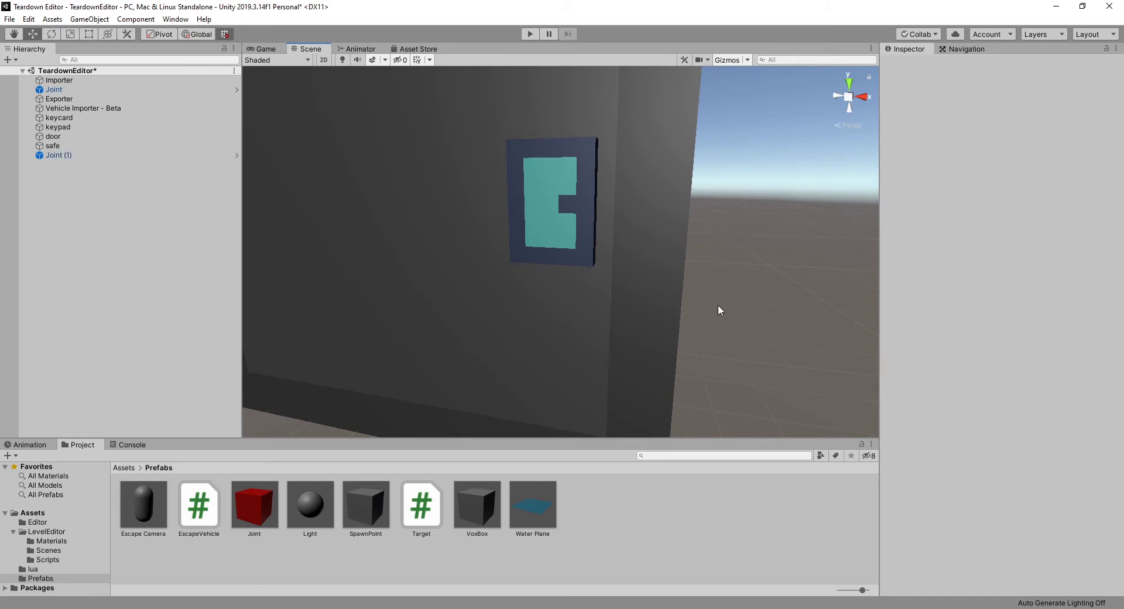
pyautogui.keyDown('alt'); pyautogui.moveTo(720, 310); pyautogui.dragTo(760, 260); pyautogui.keyUp('alt')
# Duplicate the keypad's upper joint and move the copy to the door's hinge edge, opposite the keypad, at X -1.6, Y 2.65
pyautogui.click(58, 155)
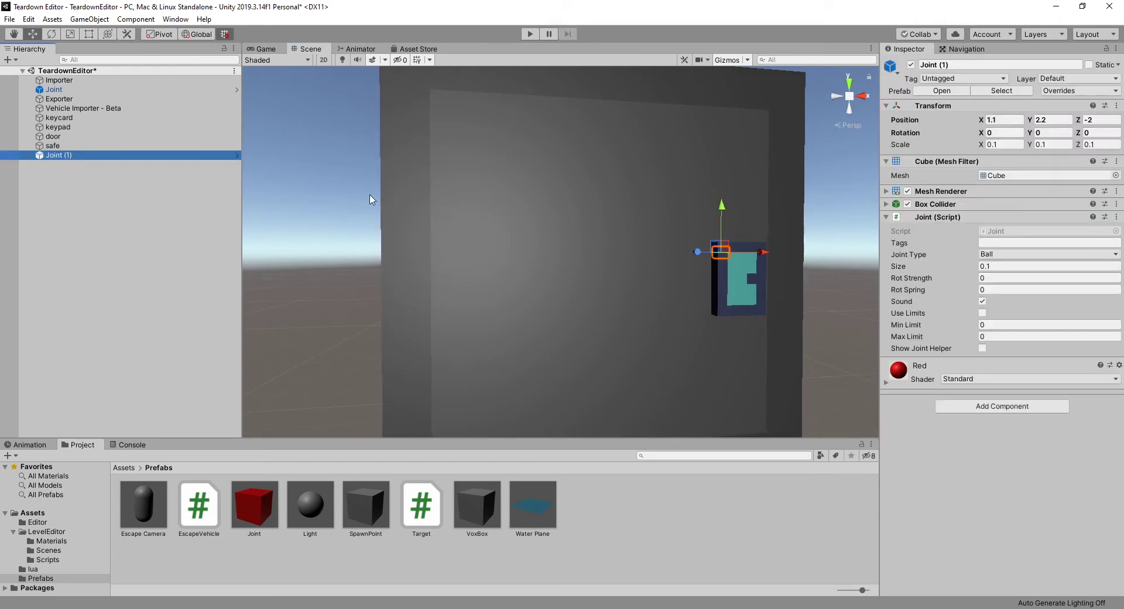
pyautogui.hotkey('ctrl', 'd')
pyautogui.click(751, 255)
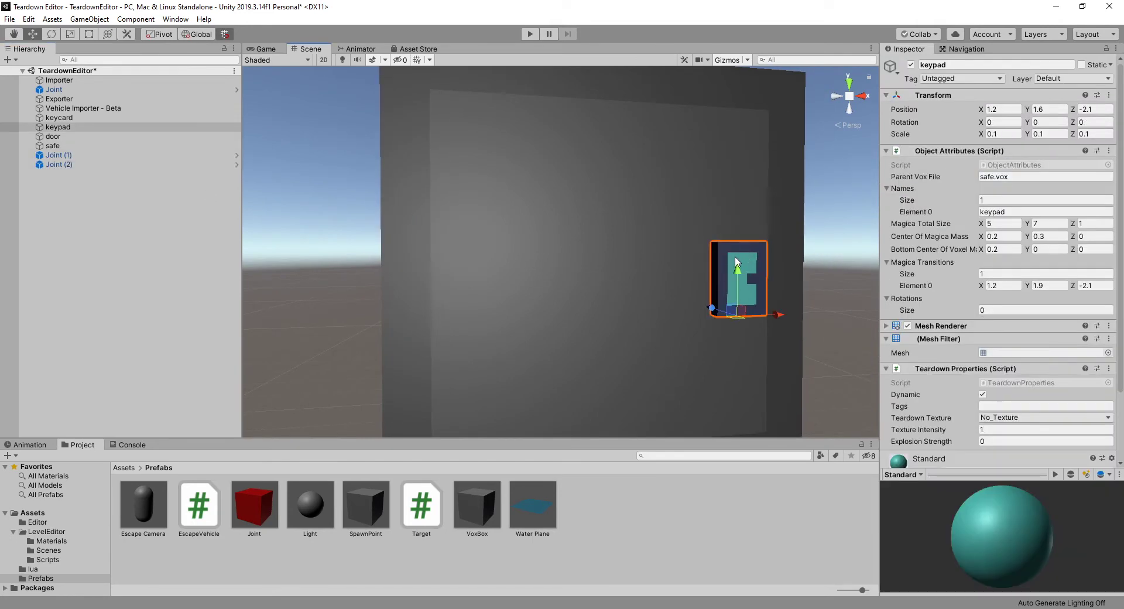
pyautogui.click(58, 155)
pyautogui.click(61, 164)
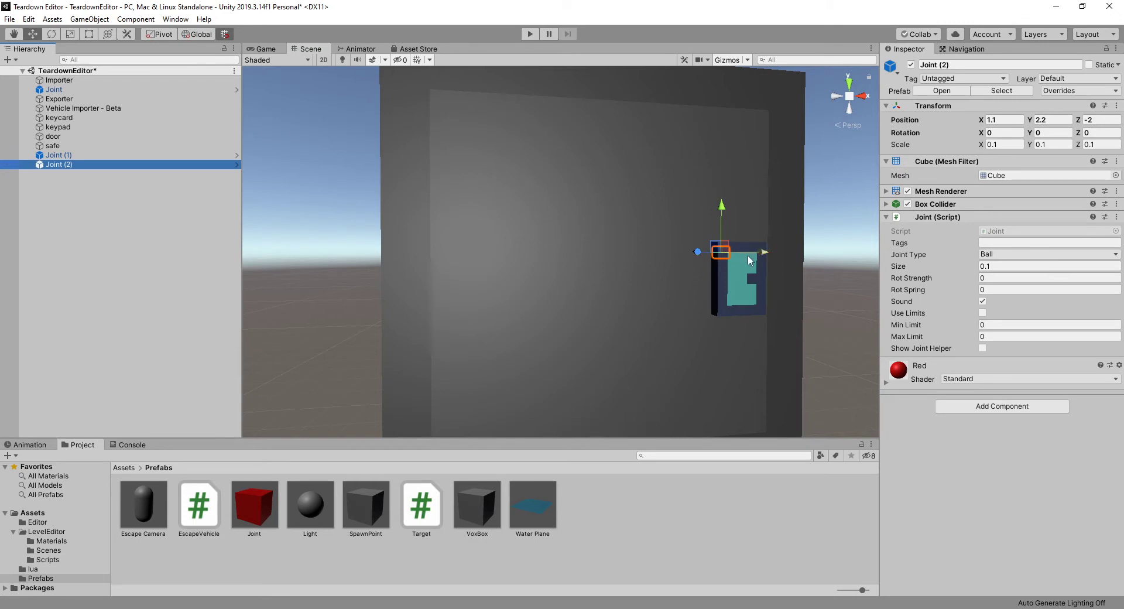
pyautogui.moveTo(751, 261); pyautogui.dragTo(498, 246)
pyautogui.moveTo(500, 246); pyautogui.dragTo(495, 252, button='right')
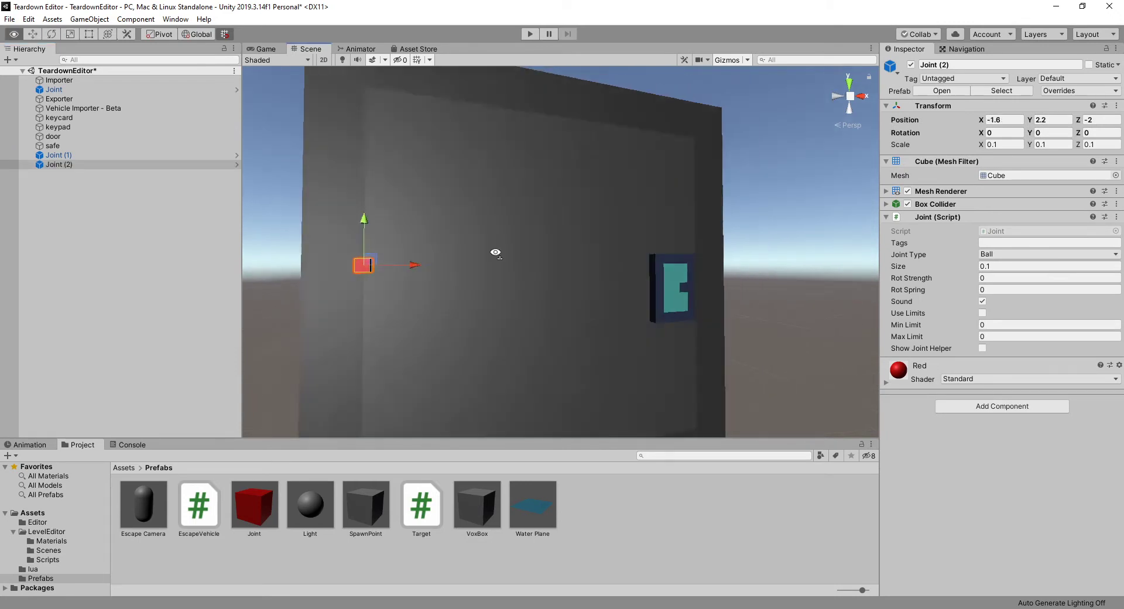
pyautogui.press('f')
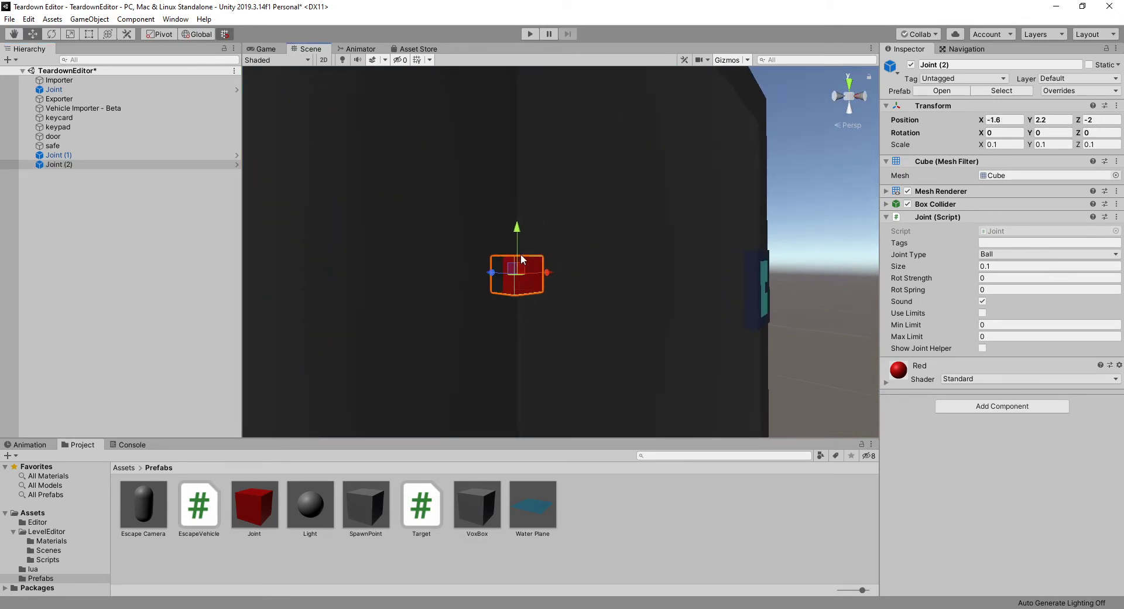
pyautogui.moveTo(521, 255); pyautogui.dragTo(573, 132)
pyautogui.moveTo(574, 132); pyautogui.dragTo(544, 235, button='right')
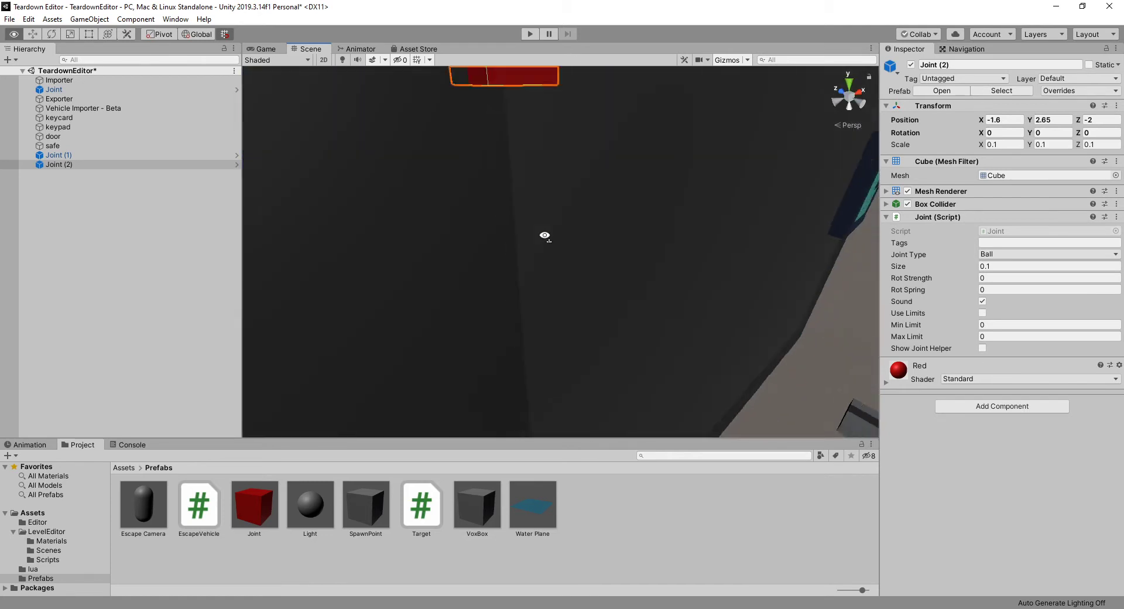
pyautogui.press('f')
# Duplicate the upper hinge joint and place the copy low on the door's hinge edge at X -1.6, Y 0.95, Z -1.95
pyautogui.moveTo(549, 221); pyautogui.dragTo(547, 355)
pyautogui.click(524, 195)
pyautogui.click(540, 208)
pyautogui.hotkey('ctrl', 'd')
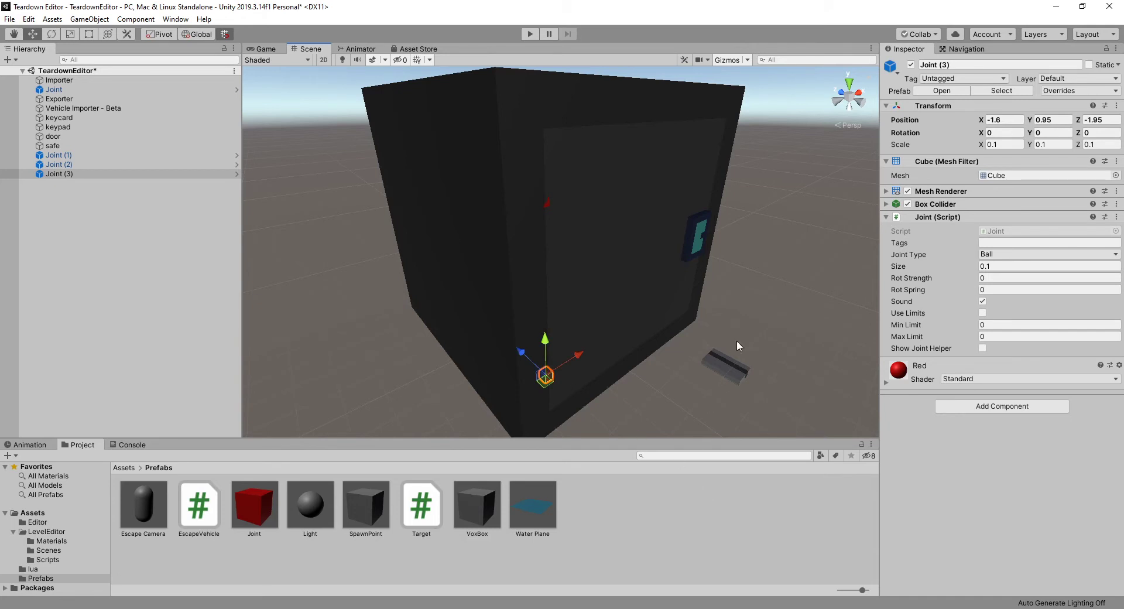
pyautogui.click(736, 341)
# Export the scene to the custom6 level, switch to Teardown and restart the level
pyautogui.click(50, 80)
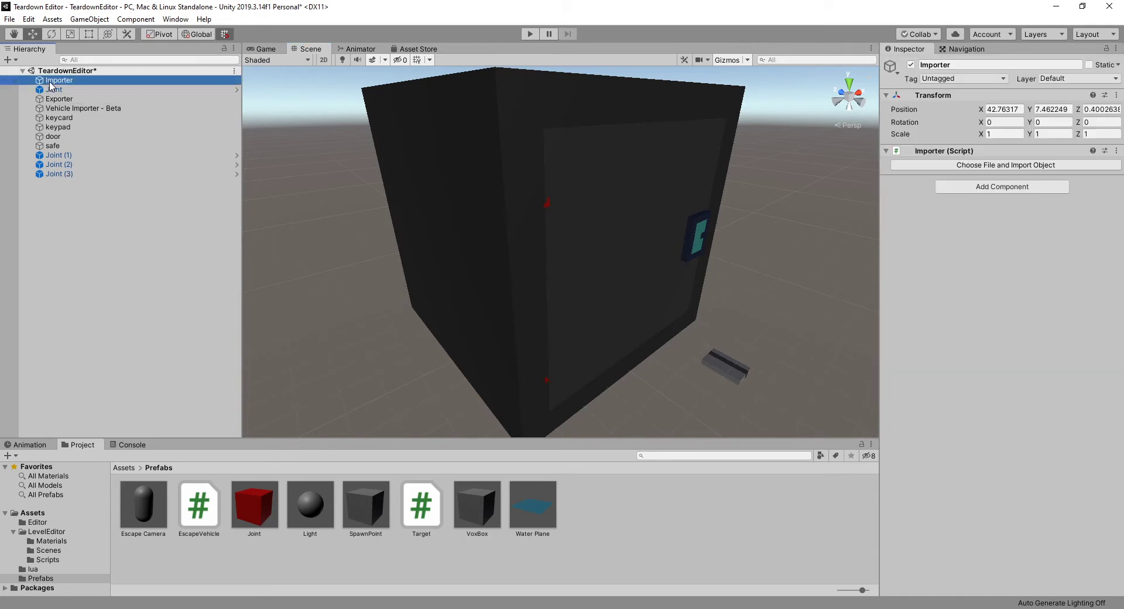
pyautogui.click(64, 99)
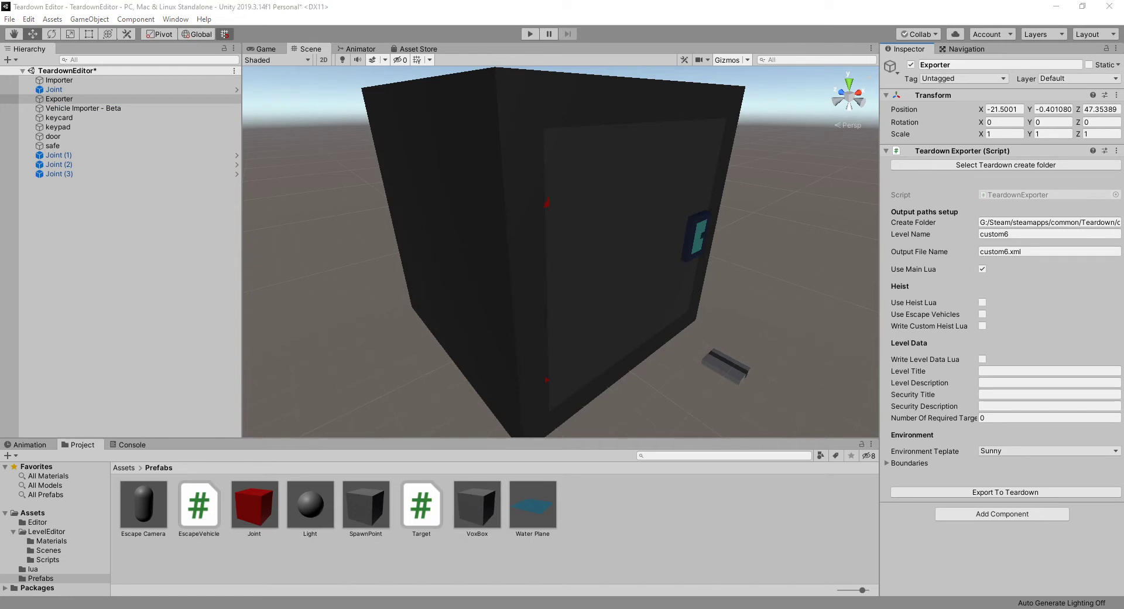
pyautogui.hotkey('alt', 'Tab')
pyautogui.press('Escape')
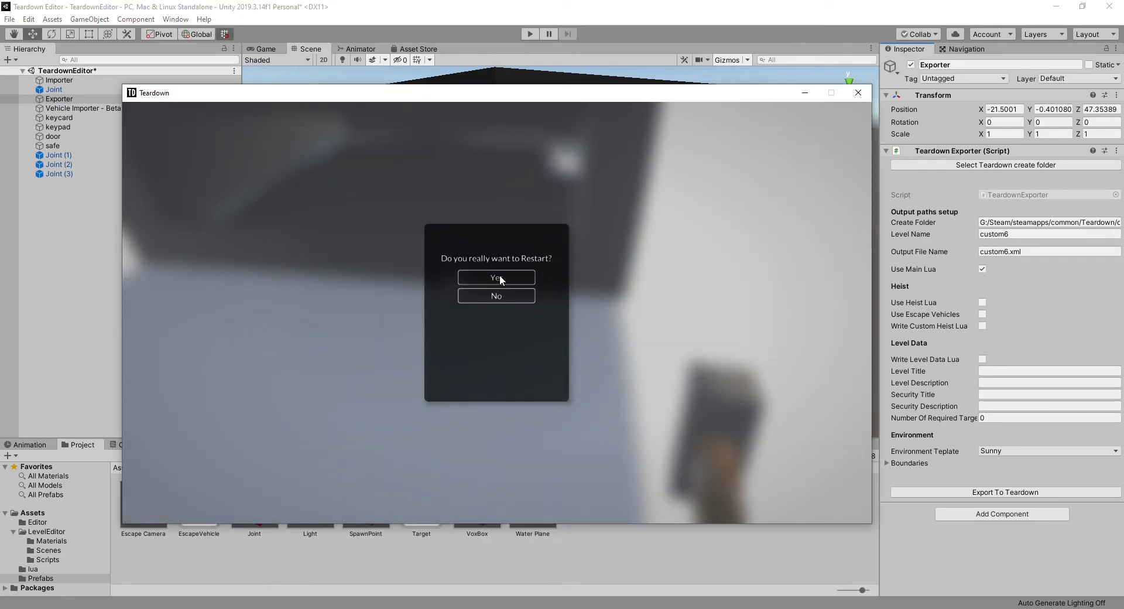
pyautogui.click(500, 277)
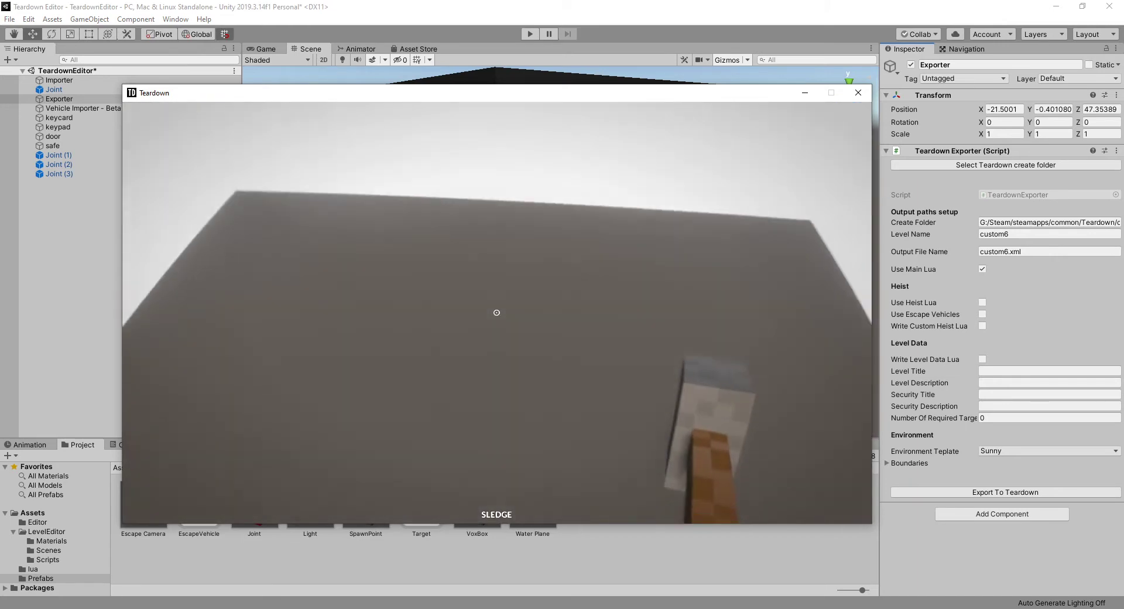
# Walk around the safe in the game, swing its door on the hinge joints and test how the keypad is attached
pyautogui.press('w')
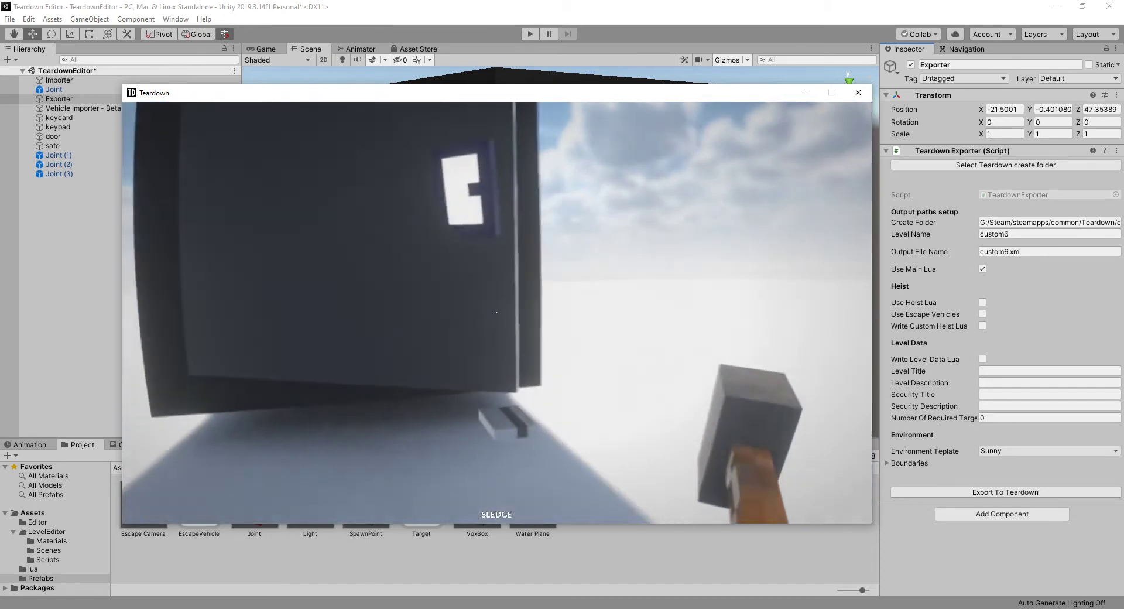
pyautogui.moveTo(496, 312); pyautogui.dragTo(496, 312, button='right')
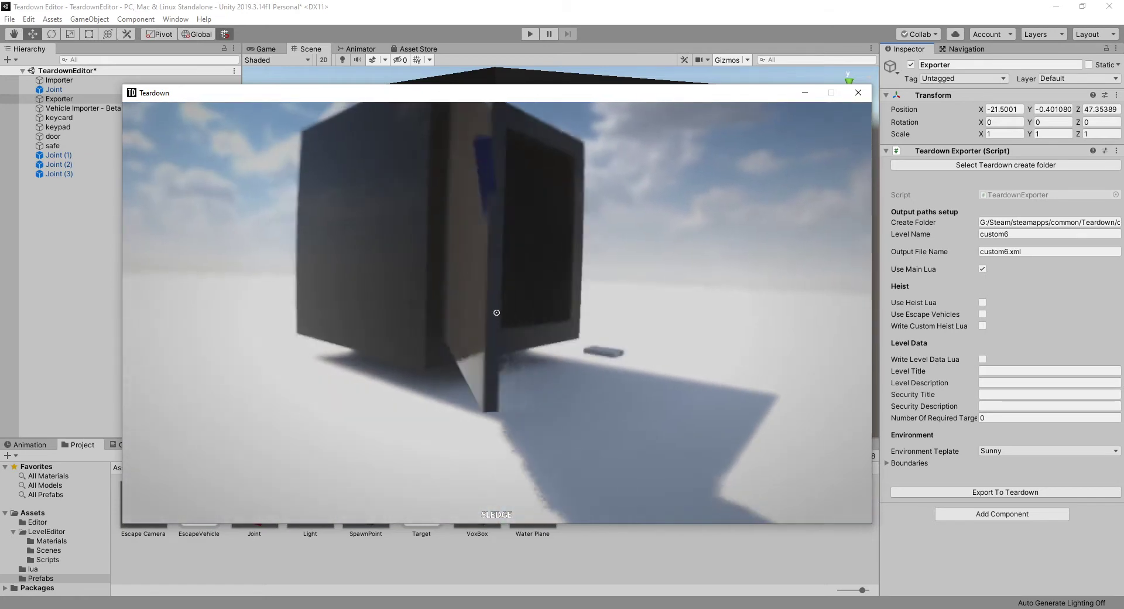
pyautogui.press('w')
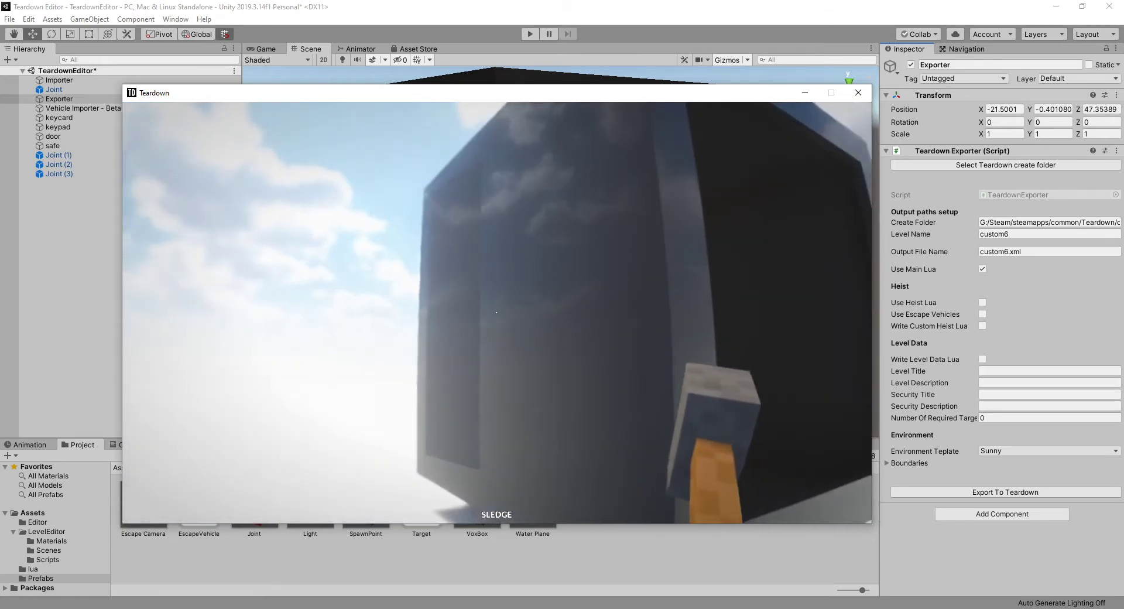
pyautogui.press('w')
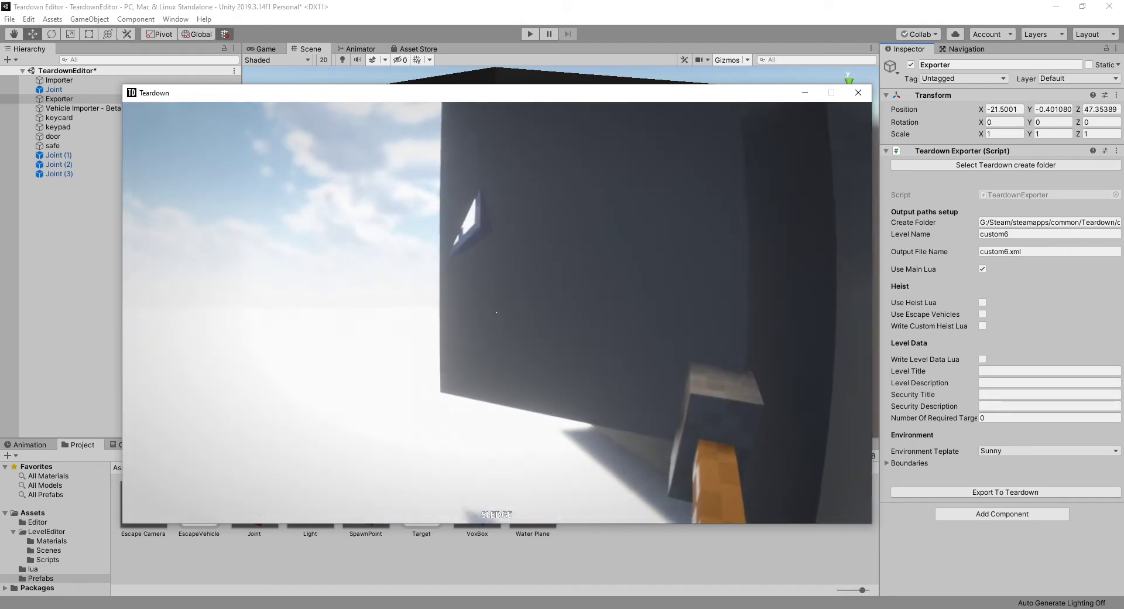
pyautogui.press('w')
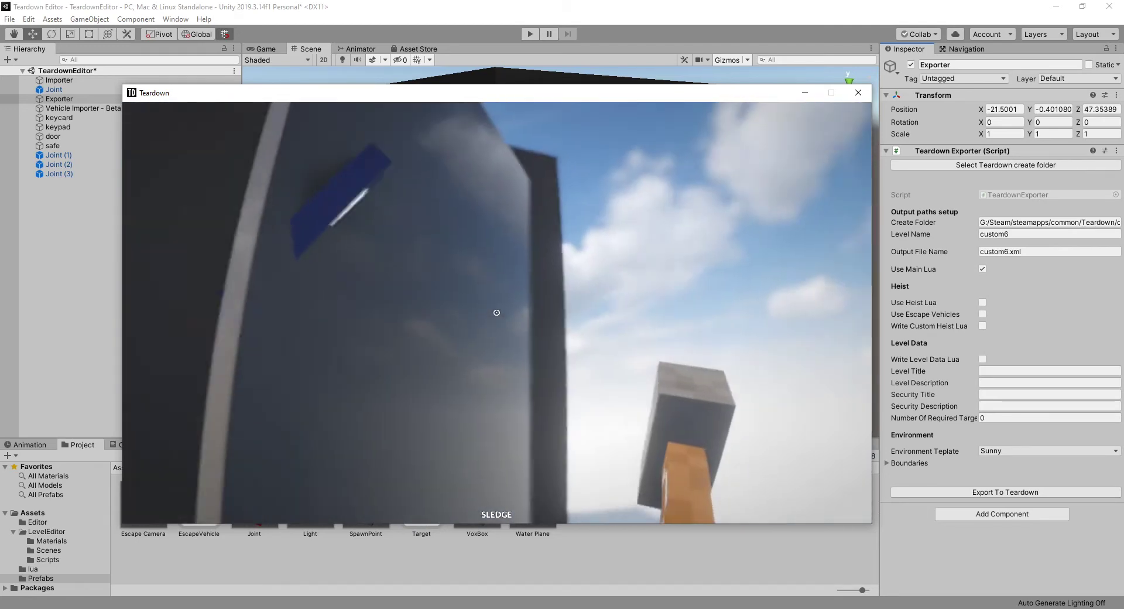
pyautogui.press('w')
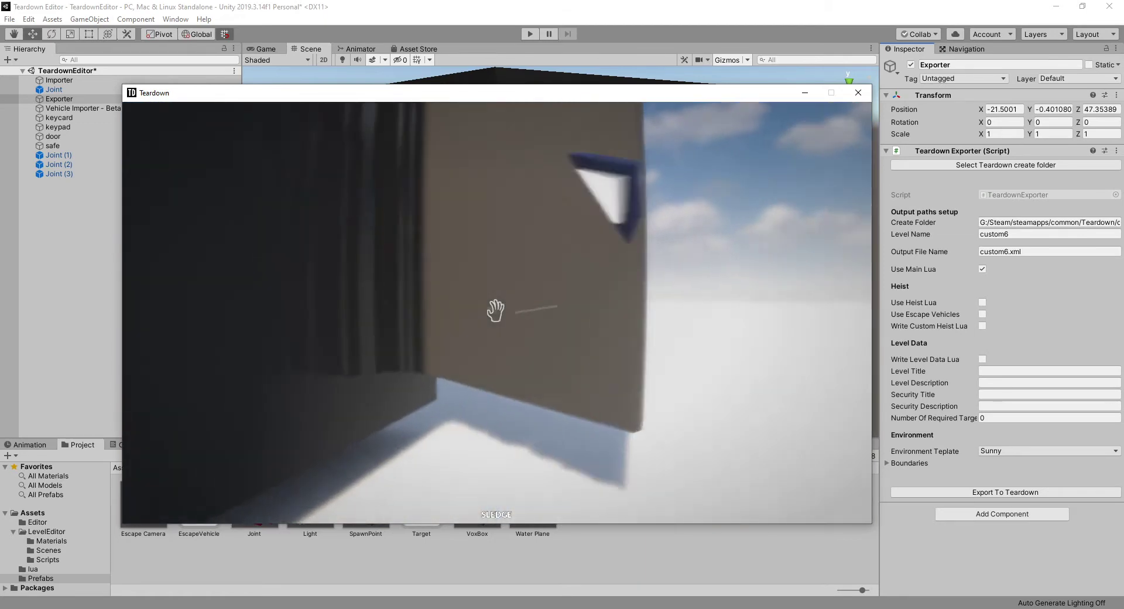
pyautogui.press('w')
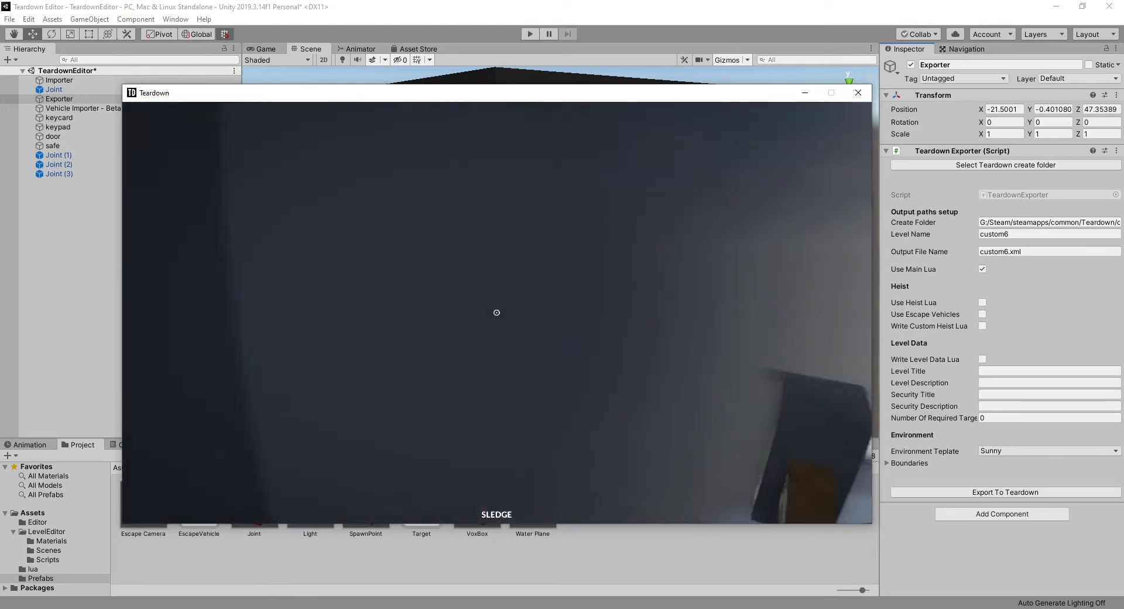
pyautogui.click(496, 312)
pyautogui.press('s')
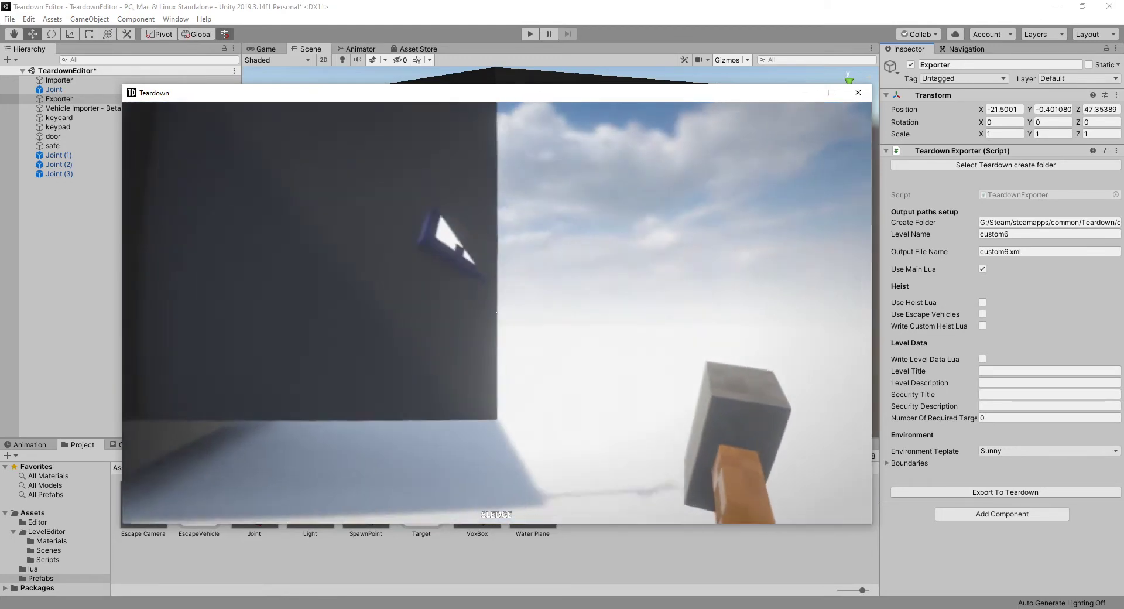
pyautogui.moveTo(496, 313); pyautogui.dragTo(496, 310, button='right')
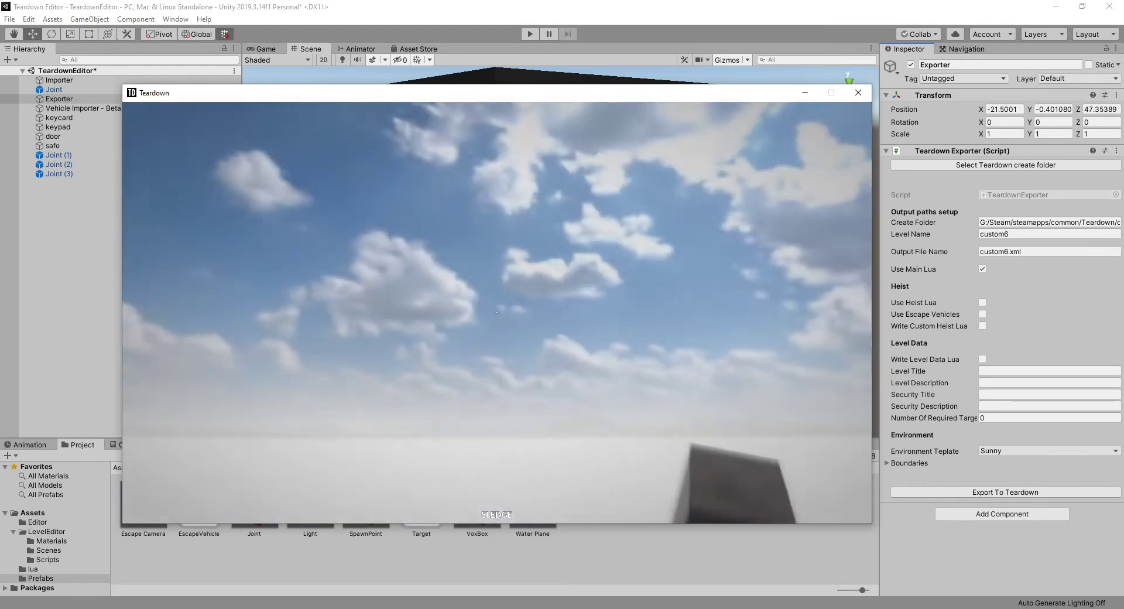
pyautogui.press('w')
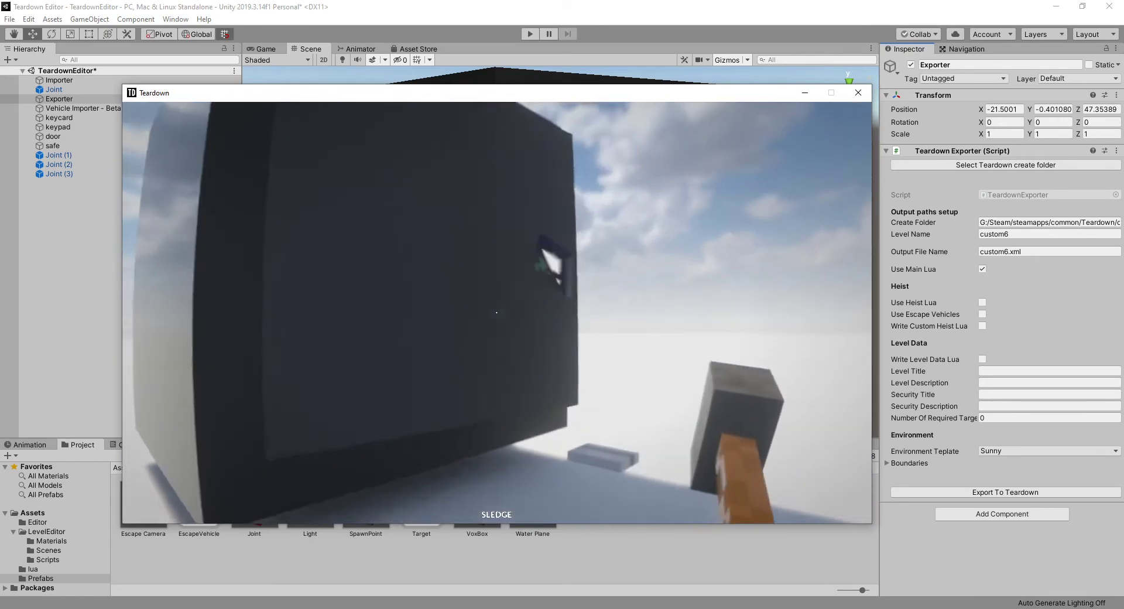
pyautogui.moveTo(496, 313); pyautogui.dragTo(497, 313, button='right')
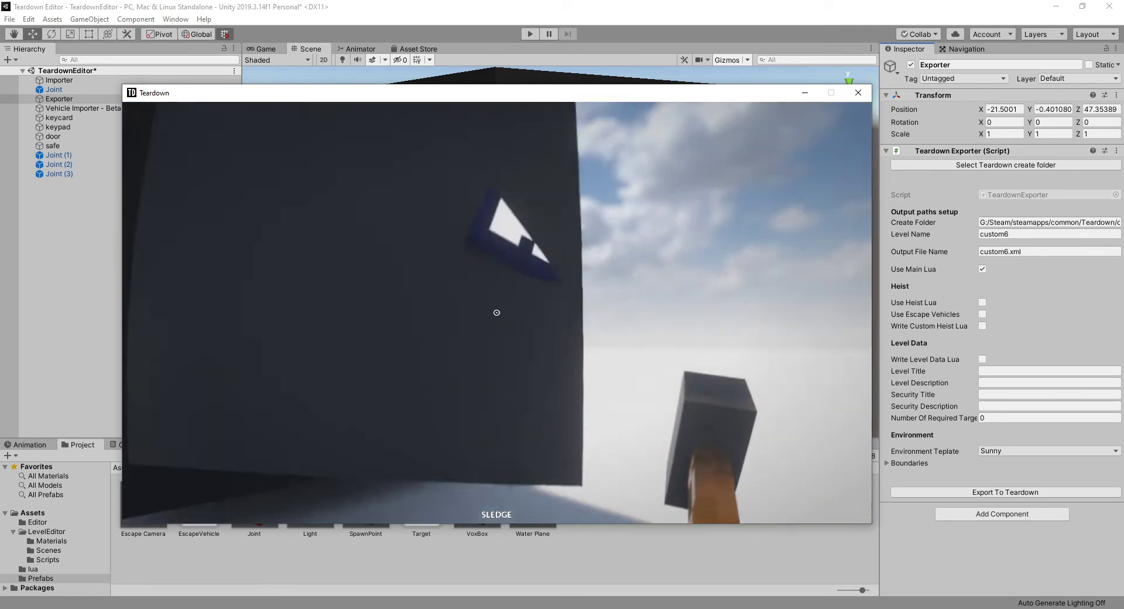
# Return to Unity, duplicate the keypad's lower-right joint and move the copy toward the keypad's lower-left corner
pyautogui.hotkey('alt', 'F4')
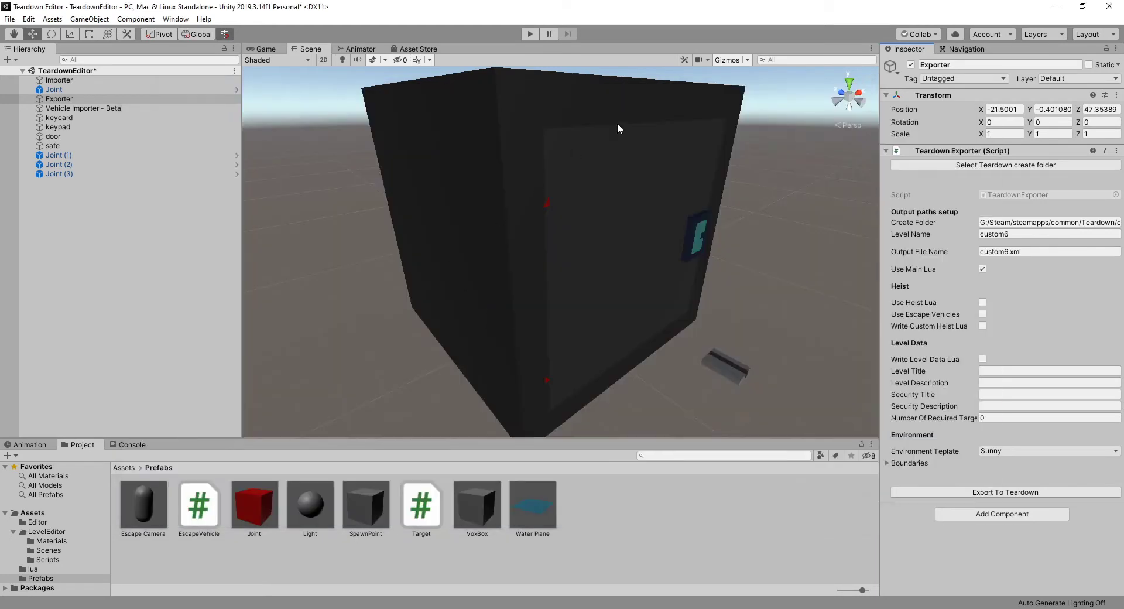
pyautogui.click(708, 233)
pyautogui.press('f')
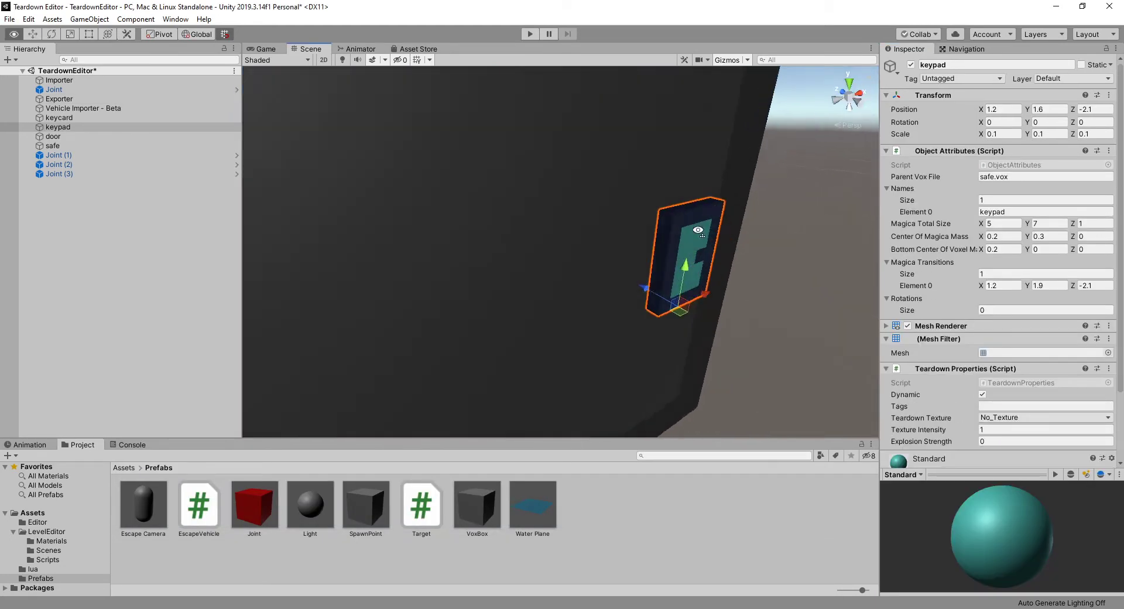
pyautogui.click(69, 165)
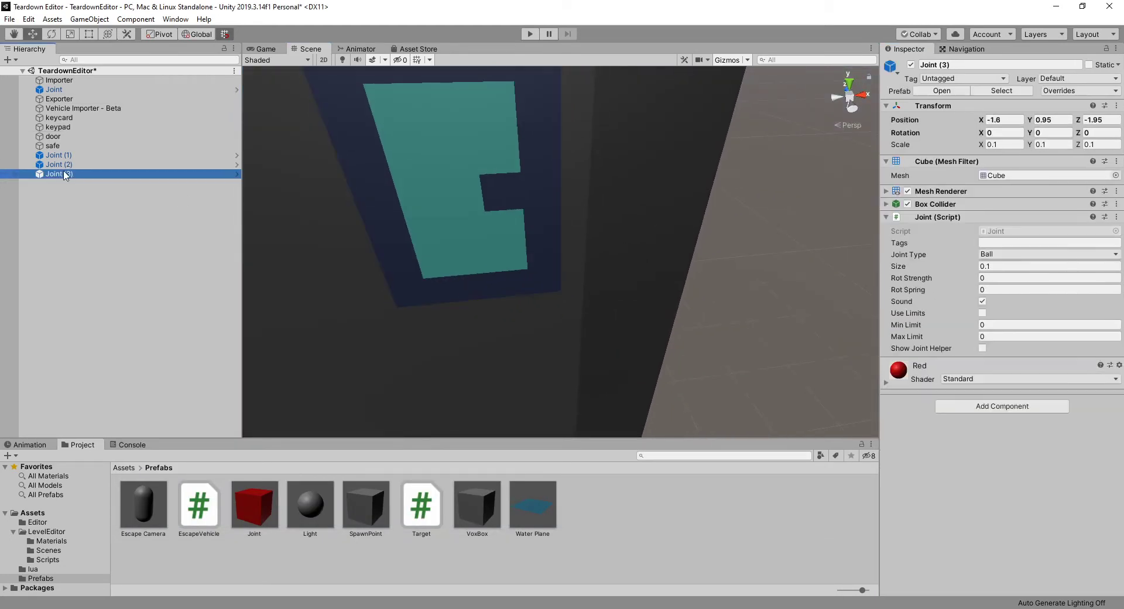
pyautogui.press('f')
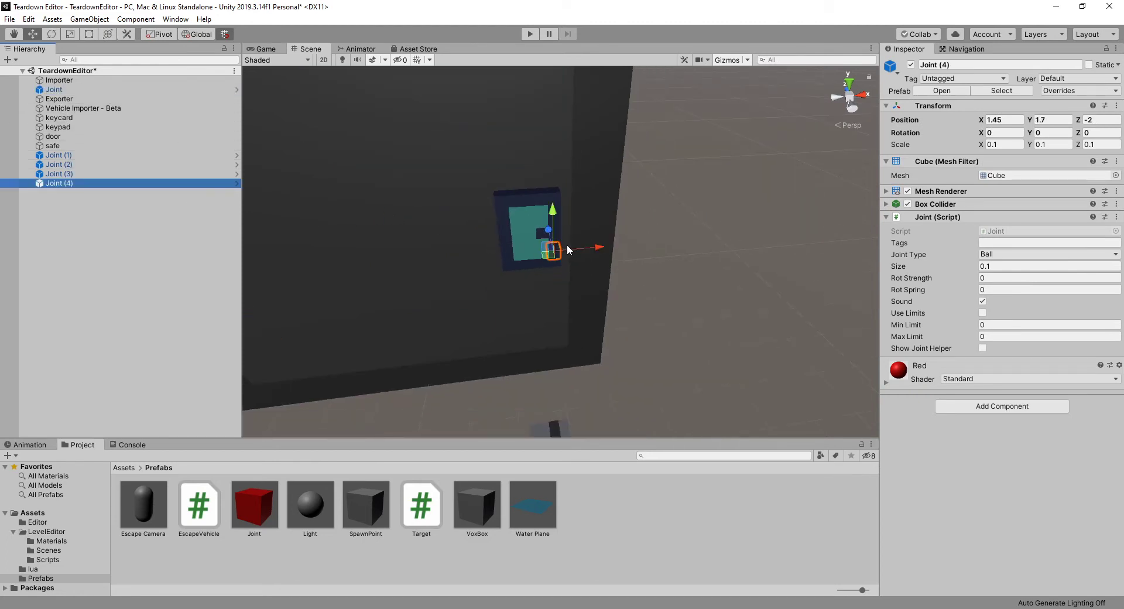
pyautogui.click(446, 250)
pyautogui.click(70, 184)
pyautogui.moveTo(574, 250); pyautogui.dragTo(542, 257)
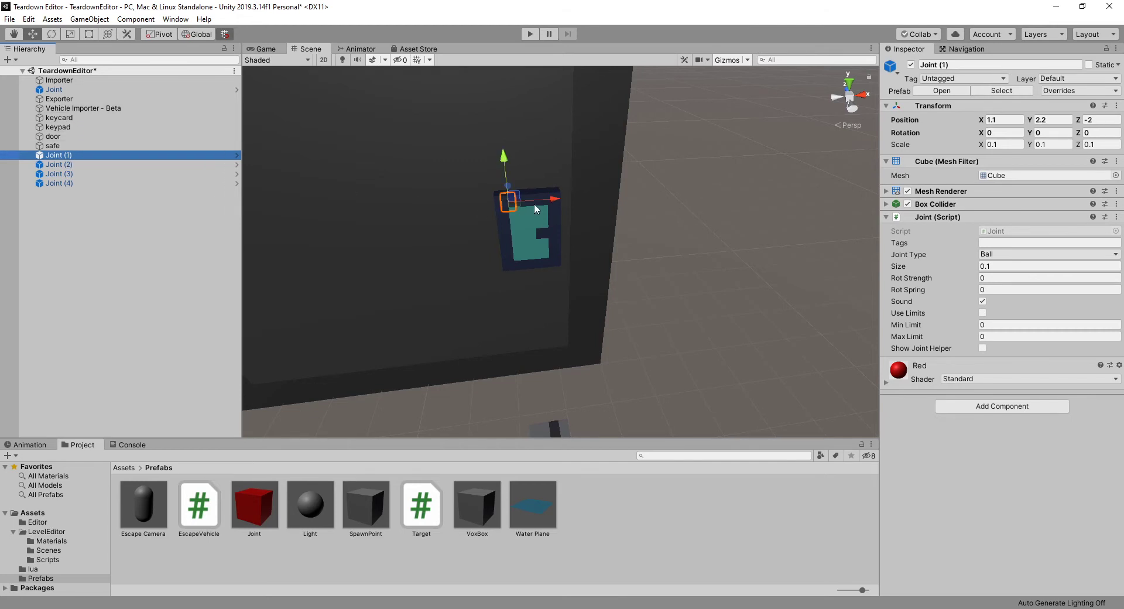
# Move the keypad's upper joint along the X axis to the middle of the keypad's top edge
pyautogui.moveTo(533, 200); pyautogui.dragTo(551, 196)
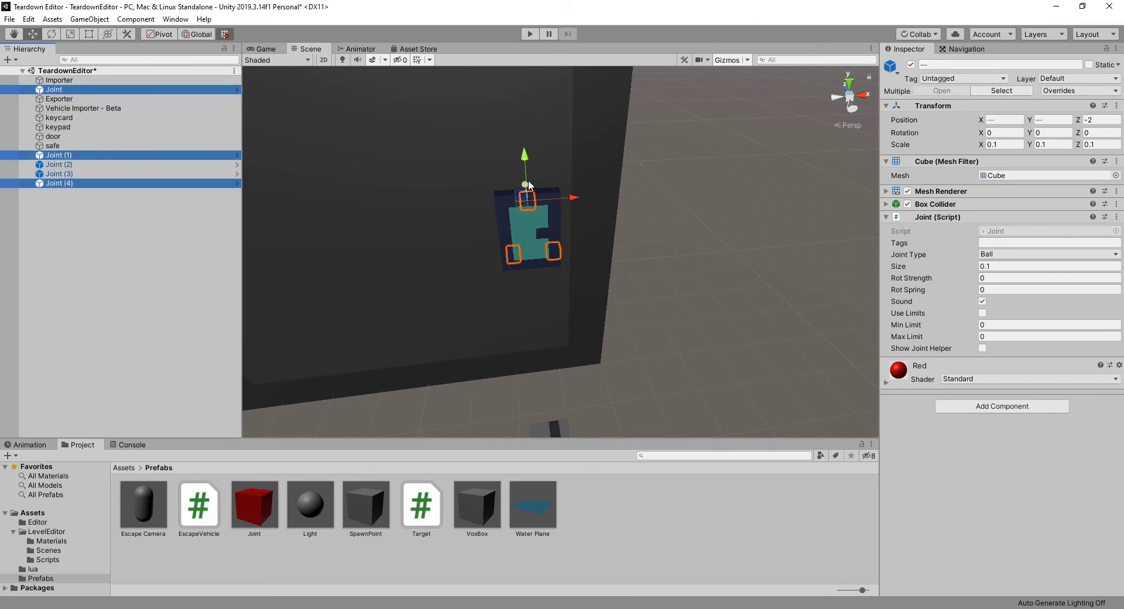
pyautogui.keyDown('alt'); pyautogui.moveTo(539, 177); pyautogui.dragTo(719, 251); pyautogui.keyUp('alt')
pyautogui.click(496, 267)
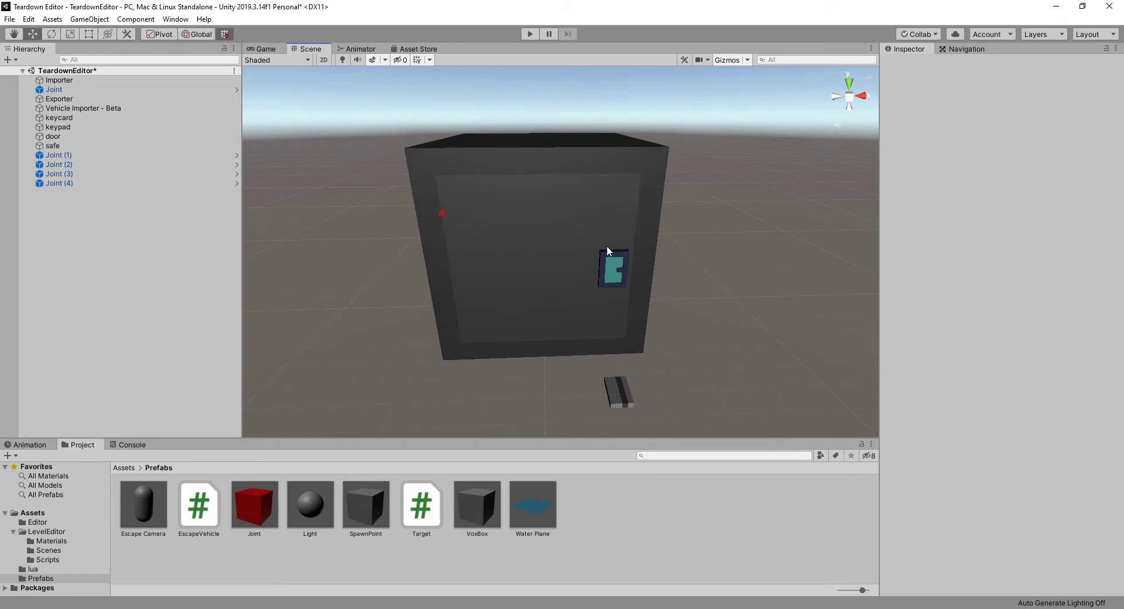
# Export the scene to the custom6 level, switch to Teardown and restart the level
pyautogui.click(86, 102)
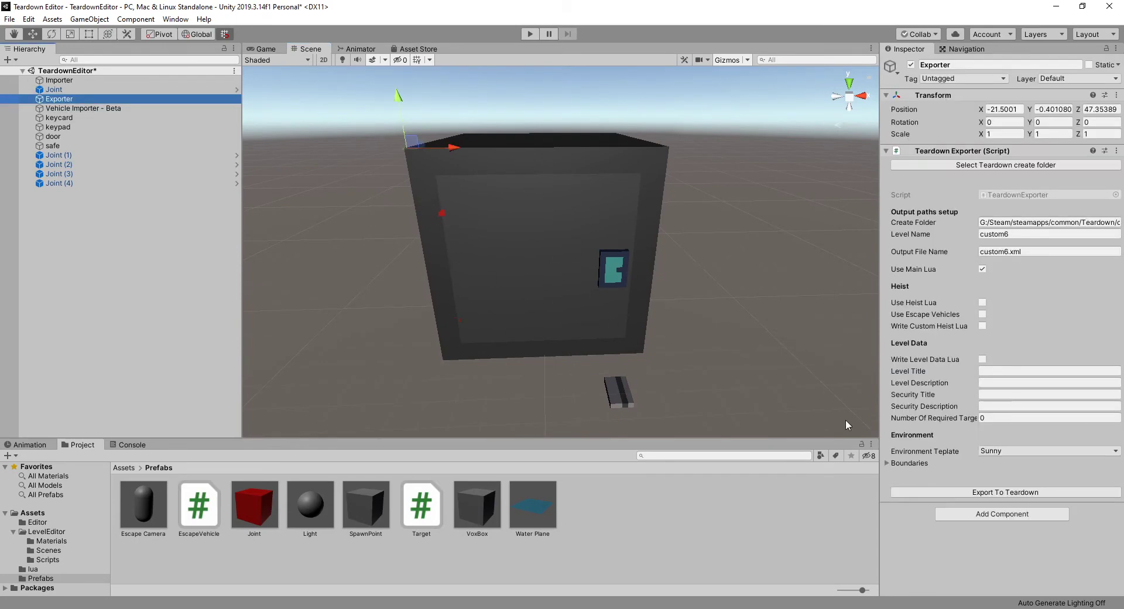
pyautogui.hotkey('alt', 'Tab')
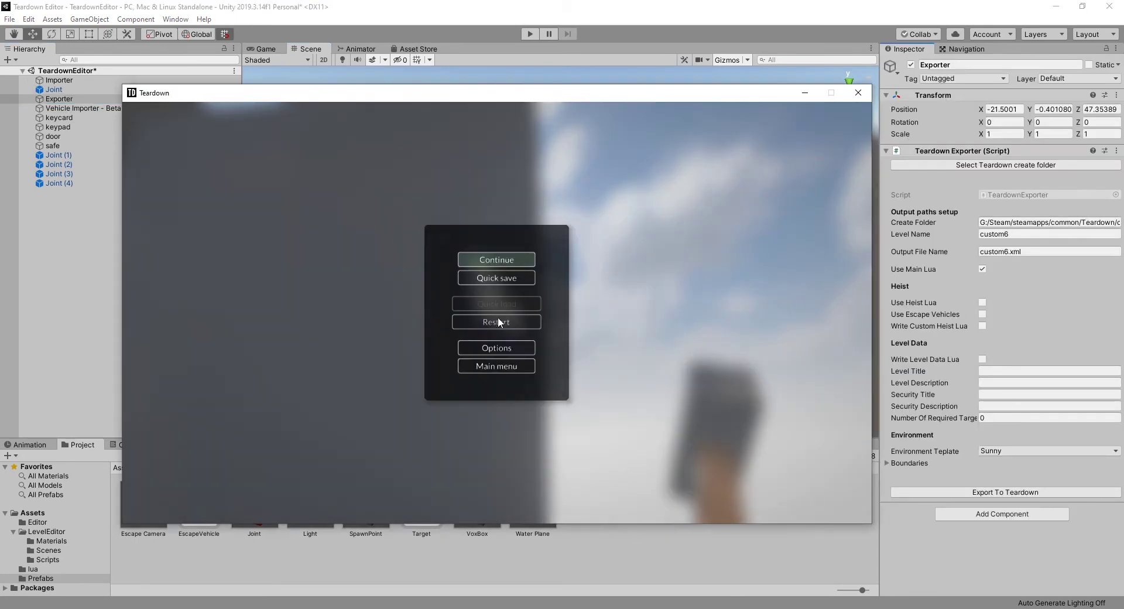
pyautogui.click(496, 277)
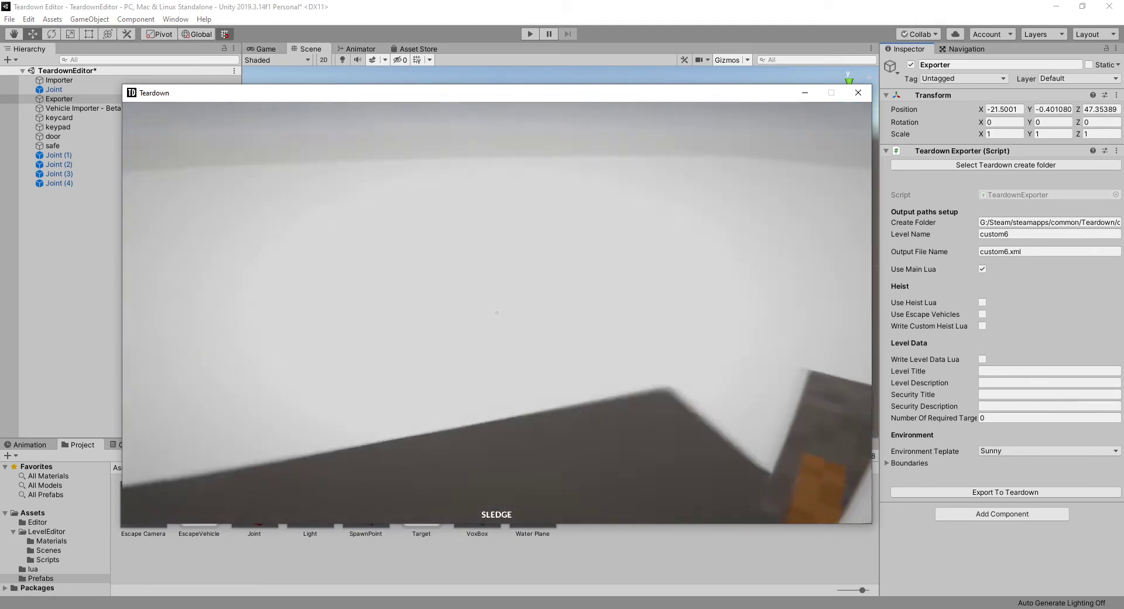
# Walk up to the safe in the game and swing its door to test the hinge joints and the keypad's attachment
pyautogui.press('w')
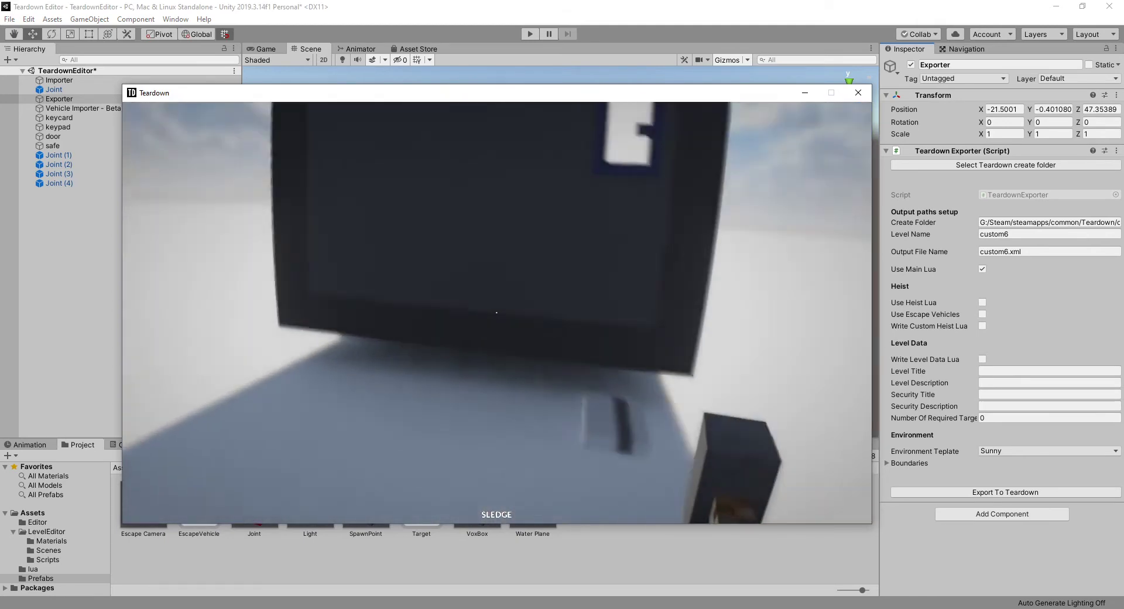
pyautogui.moveTo(496, 313); pyautogui.dragTo(497, 313, button='right')
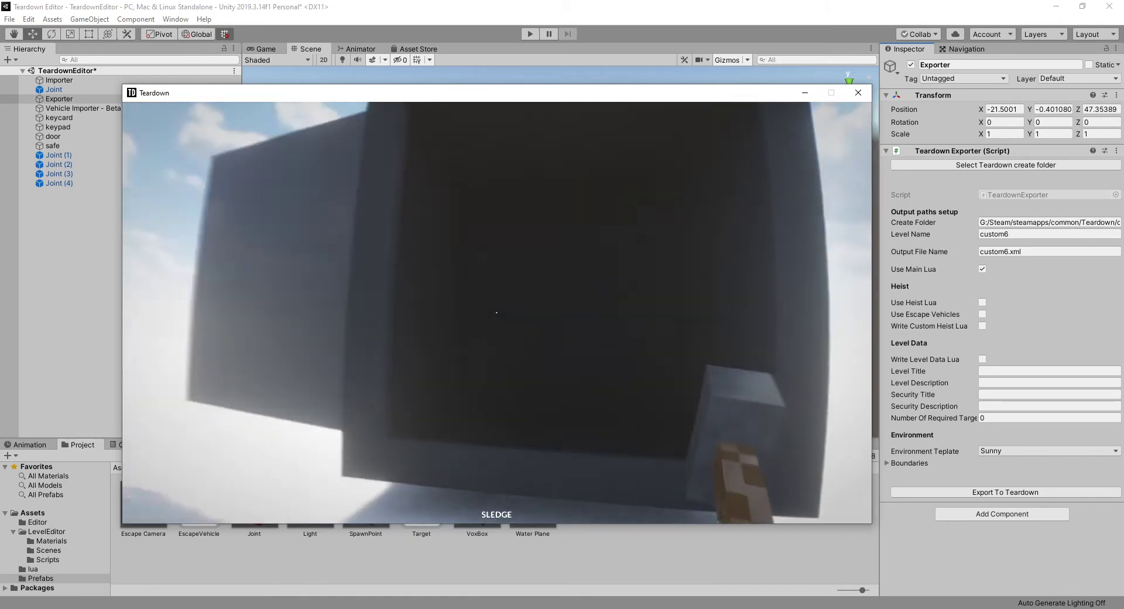
pyautogui.press('w')
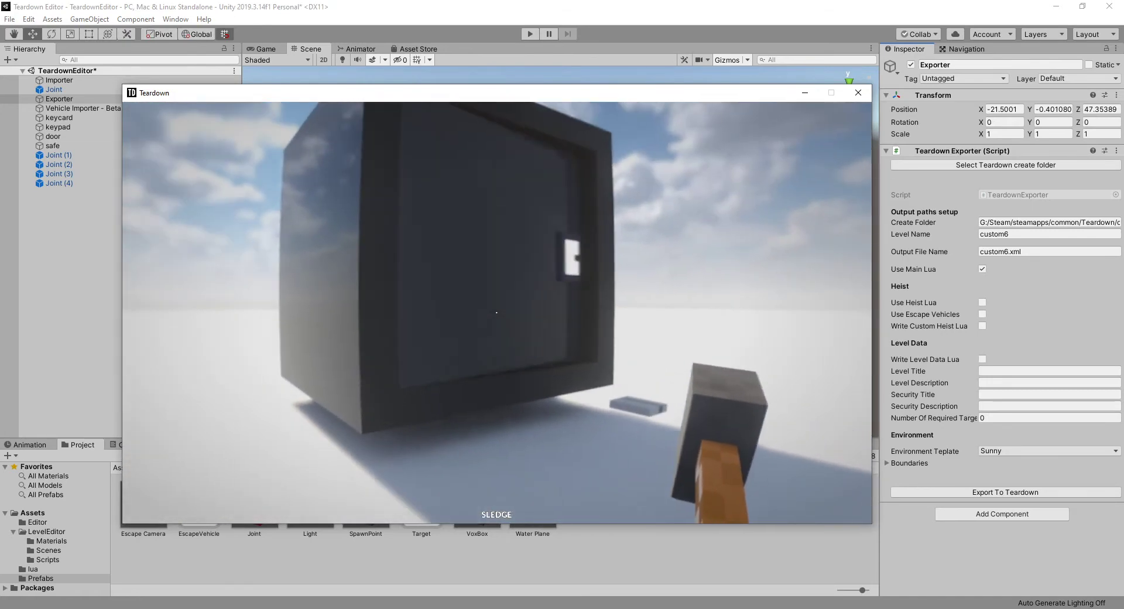
# Return to Unity and move the door's upper hinge joint to the middle of its bottom edge at X -0.05, Y 0.4
pyautogui.hotkey('alt', 'Tab')
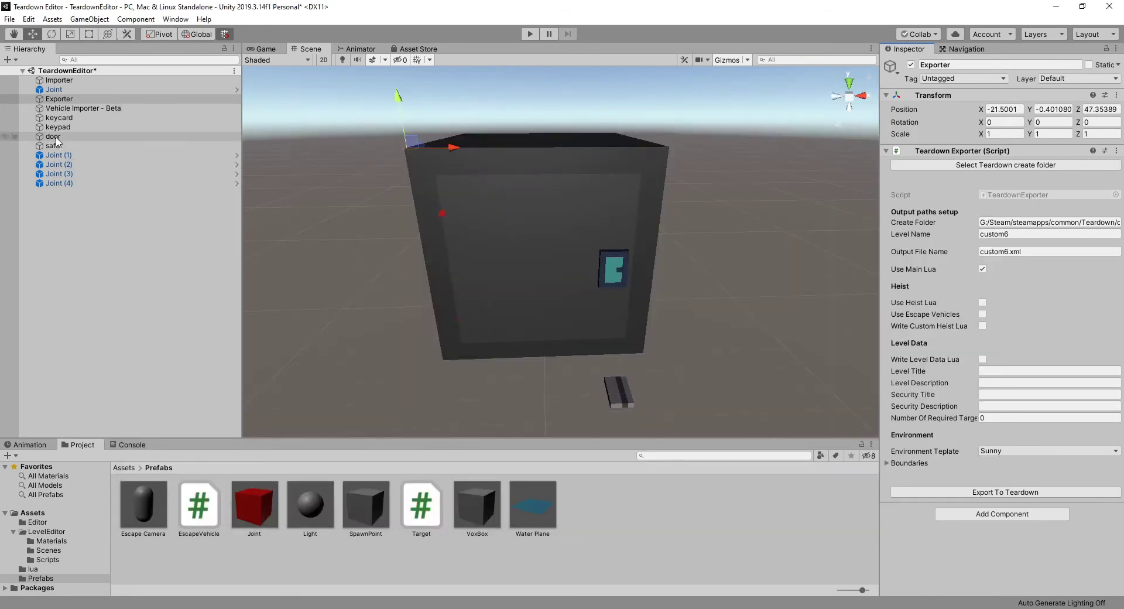
pyautogui.click(55, 138)
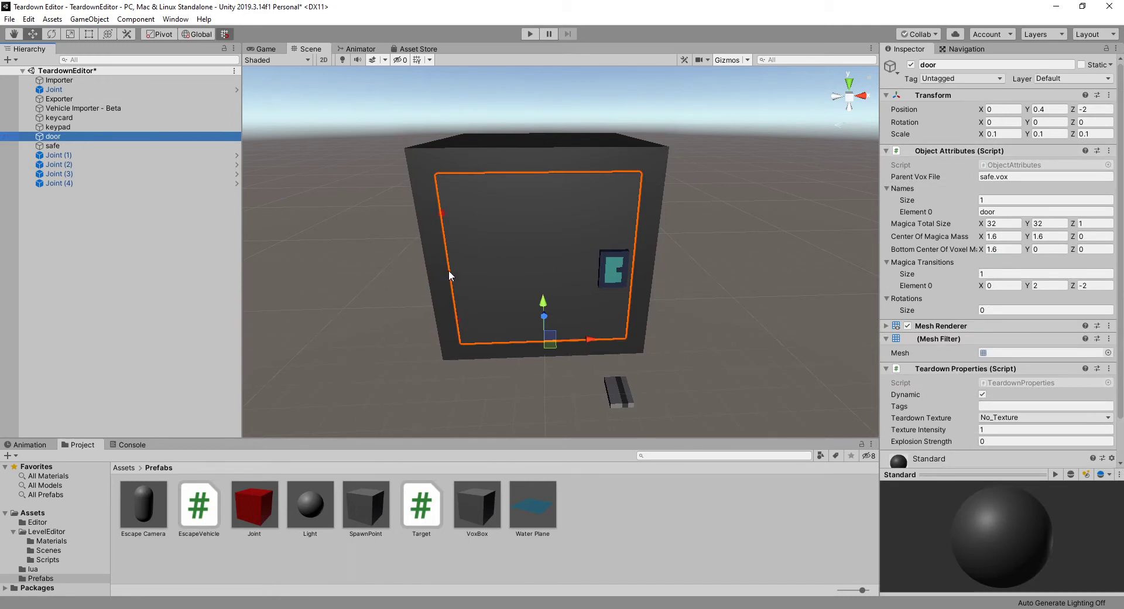
pyautogui.click(441, 212)
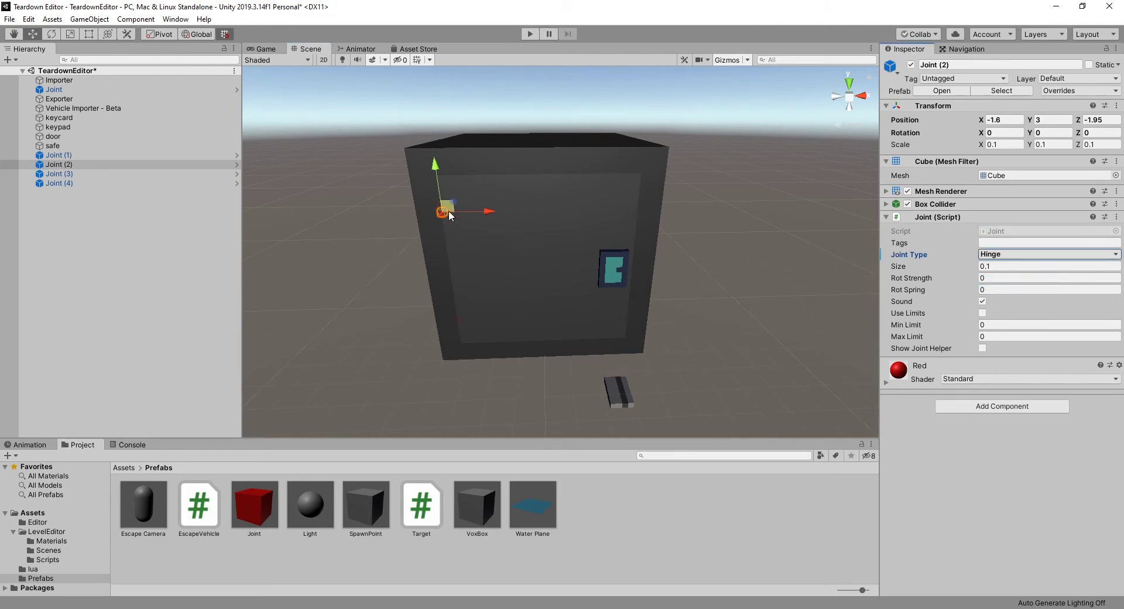
pyautogui.moveTo(448, 209); pyautogui.dragTo(549, 340)
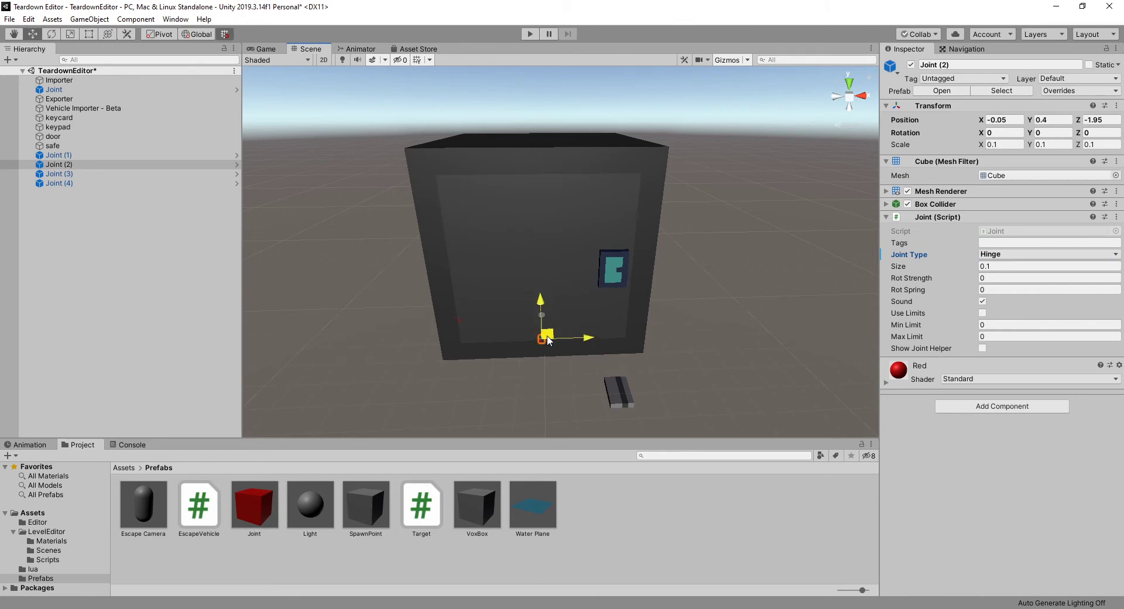
# Move the door's lower joint away from the safe along the X axis to X -3.3
pyautogui.click(455, 319)
pyautogui.click(450, 323)
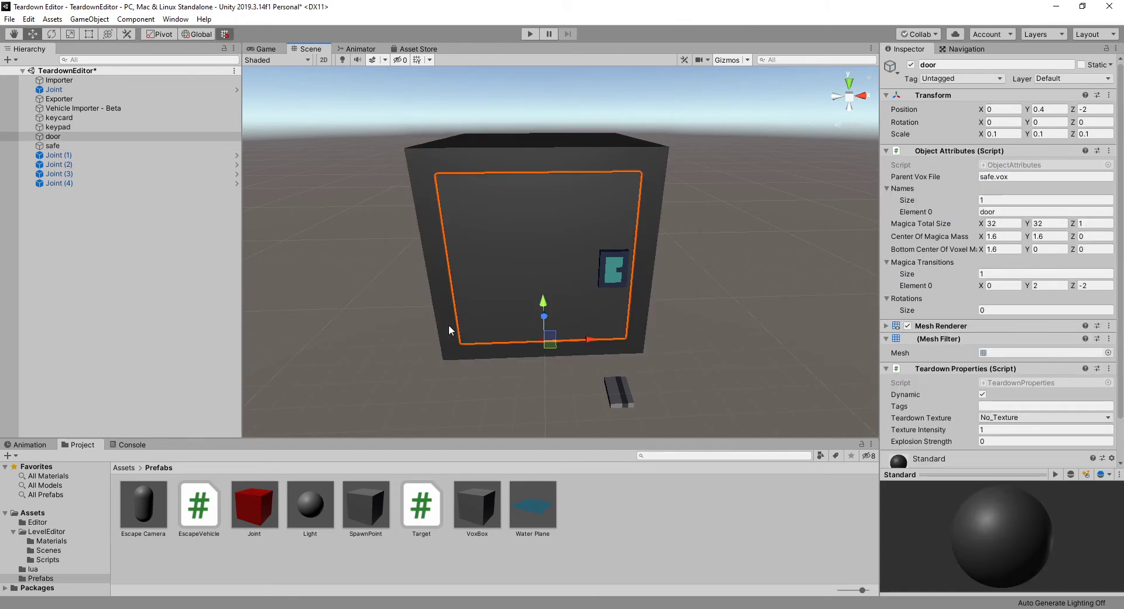
pyautogui.click(458, 318)
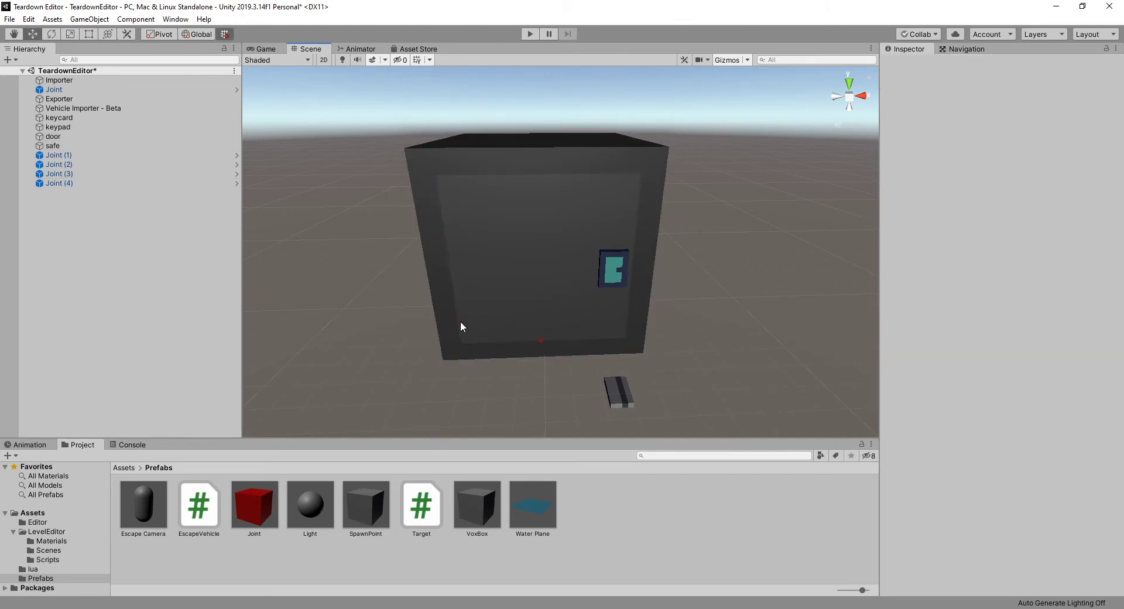
pyautogui.click(459, 319)
pyautogui.click(458, 319)
pyautogui.moveTo(481, 321); pyautogui.dragTo(391, 318)
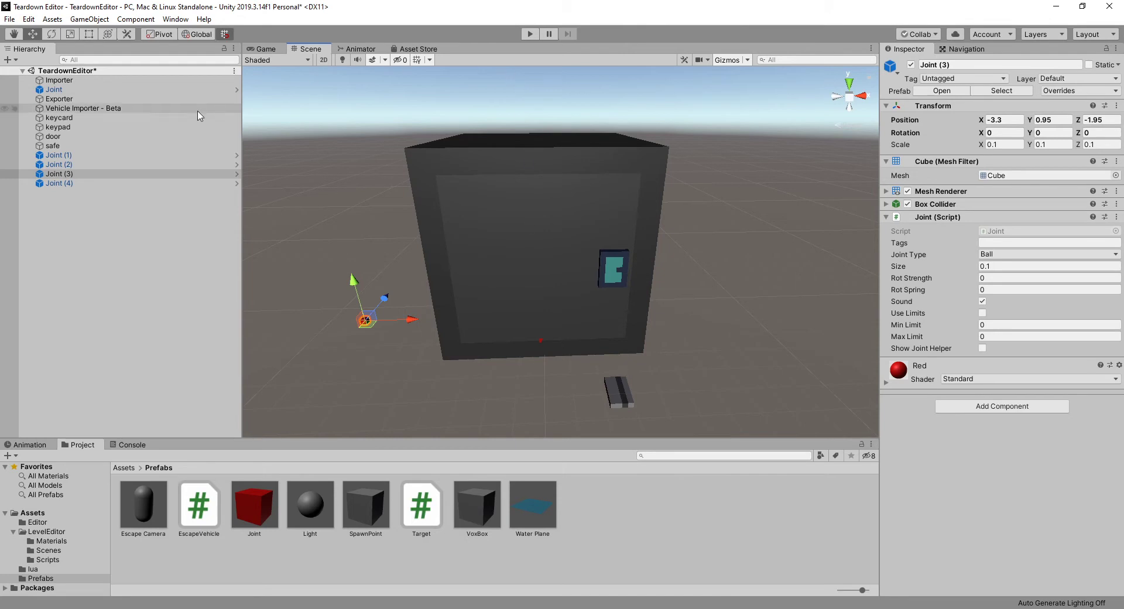
# Export the trial joint layout to the custom6 level, switch to Teardown and restart the level
pyautogui.click(71, 99)
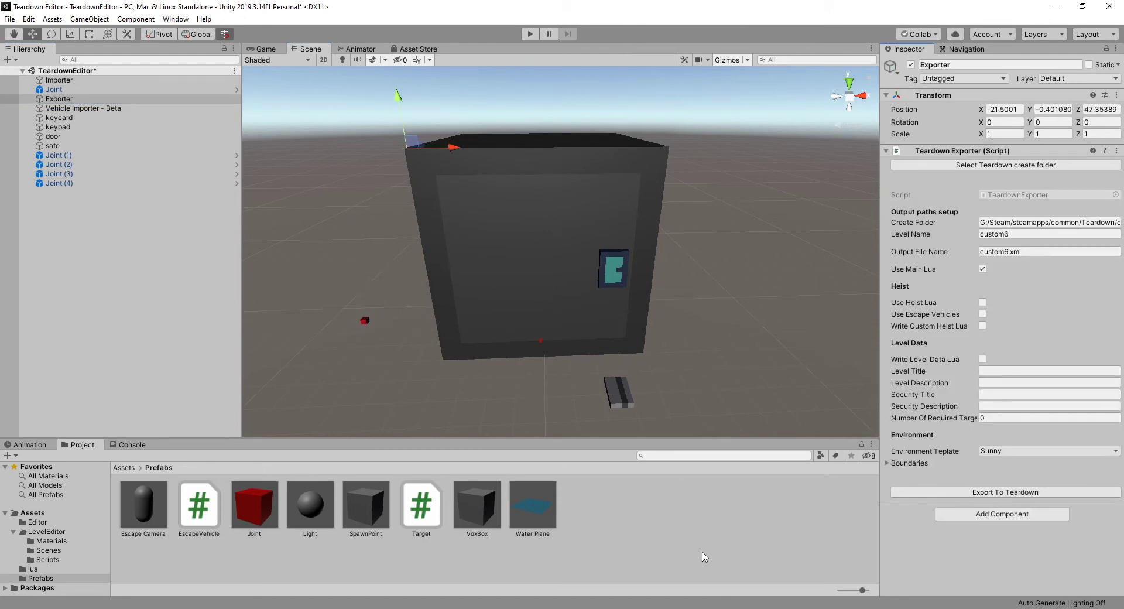
pyautogui.hotkey('alt', 'Tab')
pyautogui.press('w')
pyautogui.press('Escape')
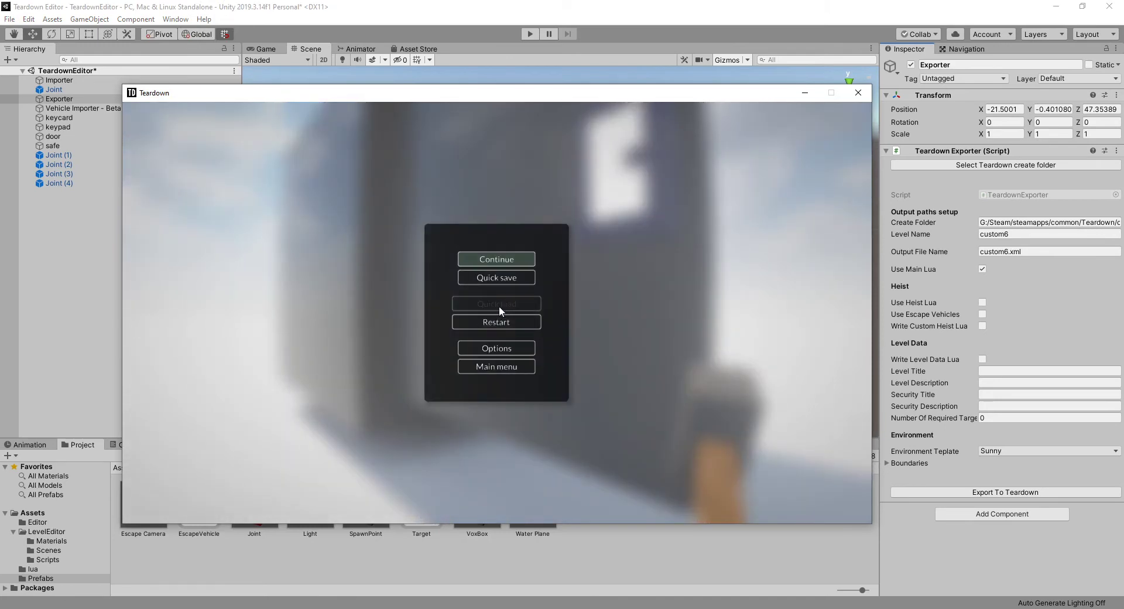
pyautogui.click(499, 322)
pyautogui.click(494, 277)
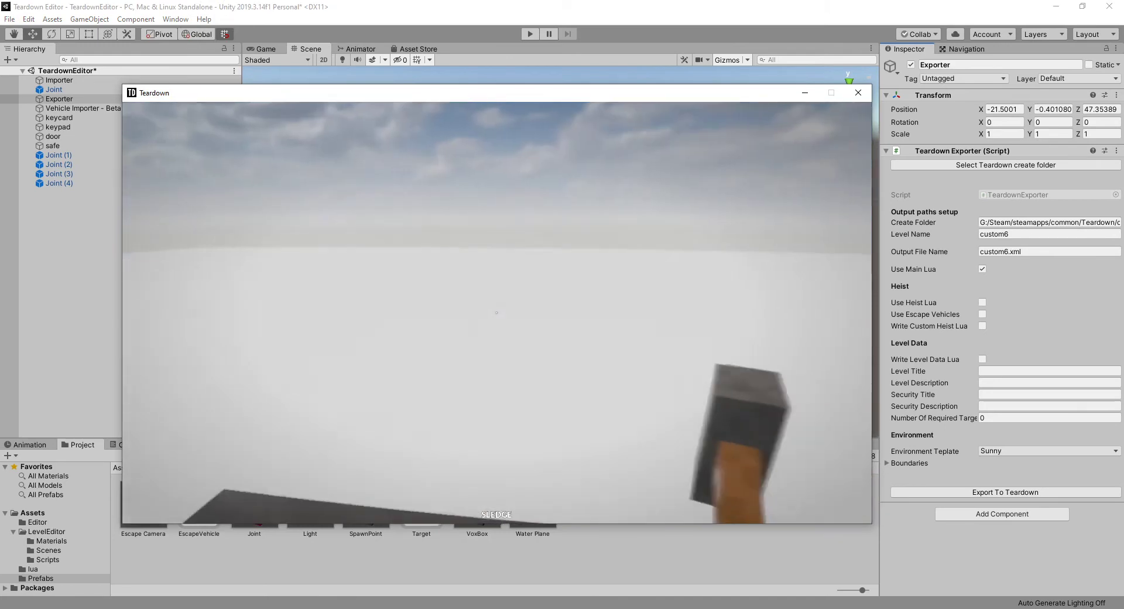
# Pull on the safe's door in the game to examine how it turns on the single bottom hinge joint
pyautogui.press('d')
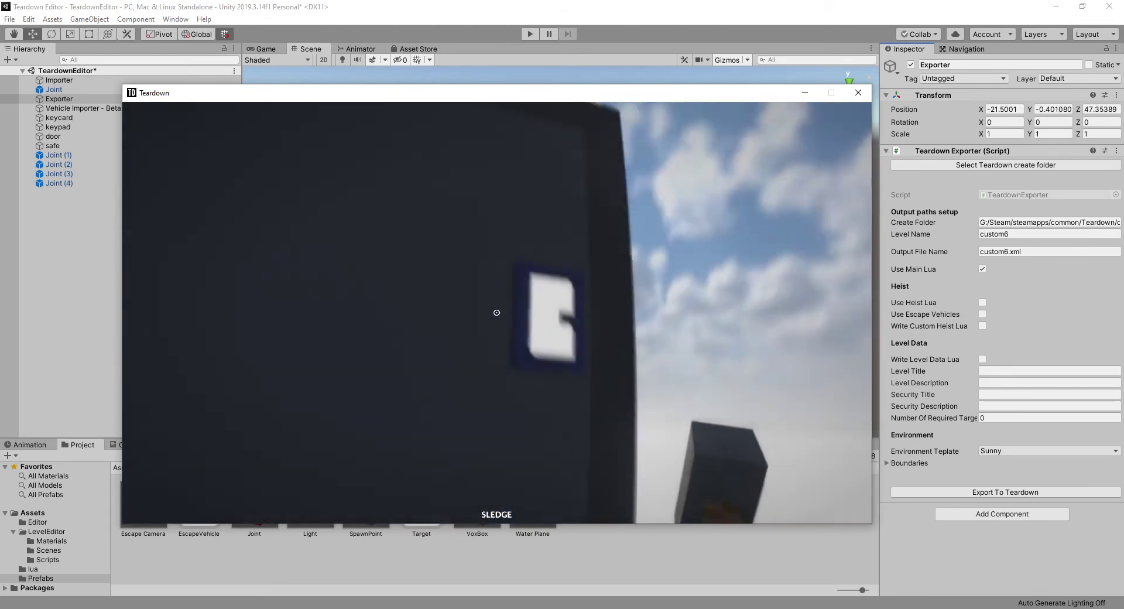
pyautogui.press('s')
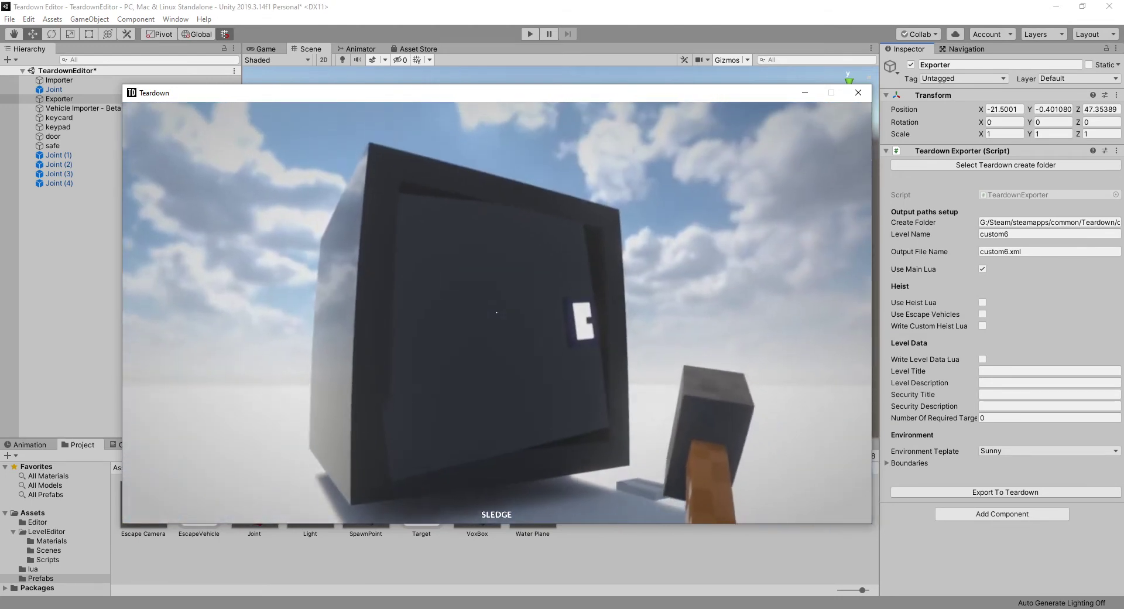
pyautogui.press('w')
pyautogui.moveTo(497, 312); pyautogui.dragTo(496, 312, button='right')
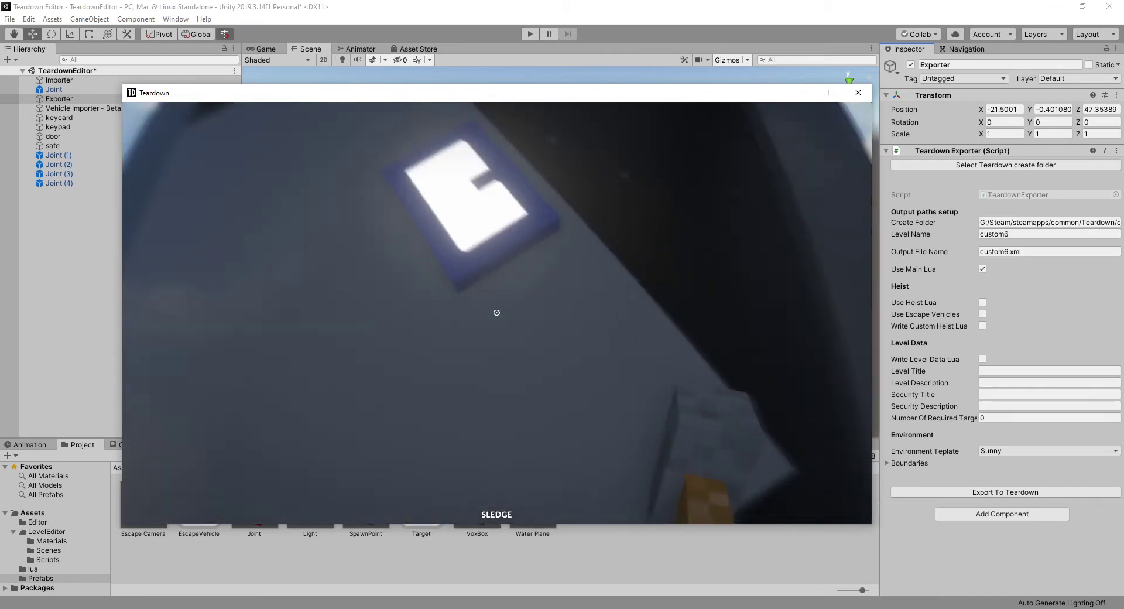
# Return to Unity and try moving the door along the Z axis, undoing the trial moves
pyautogui.hotkey('alt', 'F4')
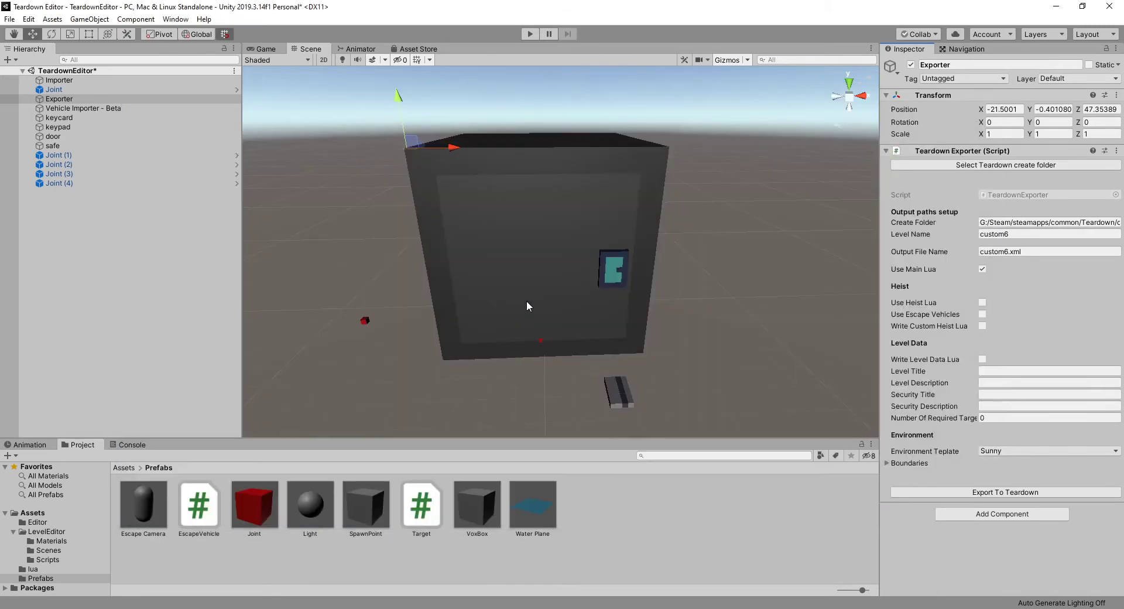
pyautogui.click(539, 330)
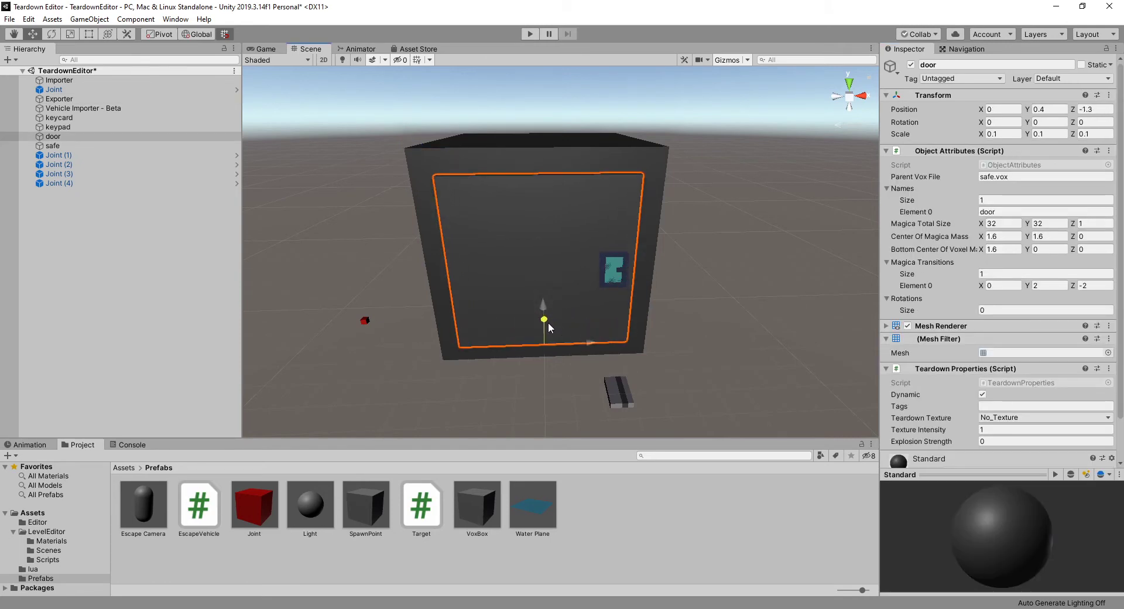
pyautogui.moveTo(548, 323); pyautogui.dragTo(567, 329)
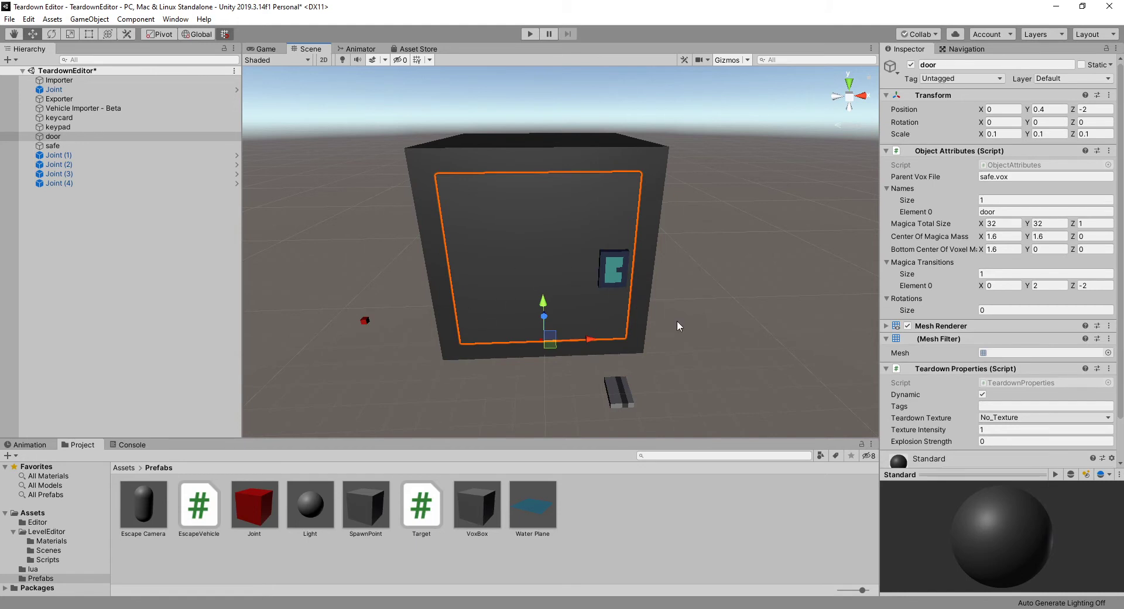
pyautogui.keyDown('alt'); pyautogui.moveTo(704, 283); pyautogui.dragTo(537, 321); pyautogui.keyUp('alt')
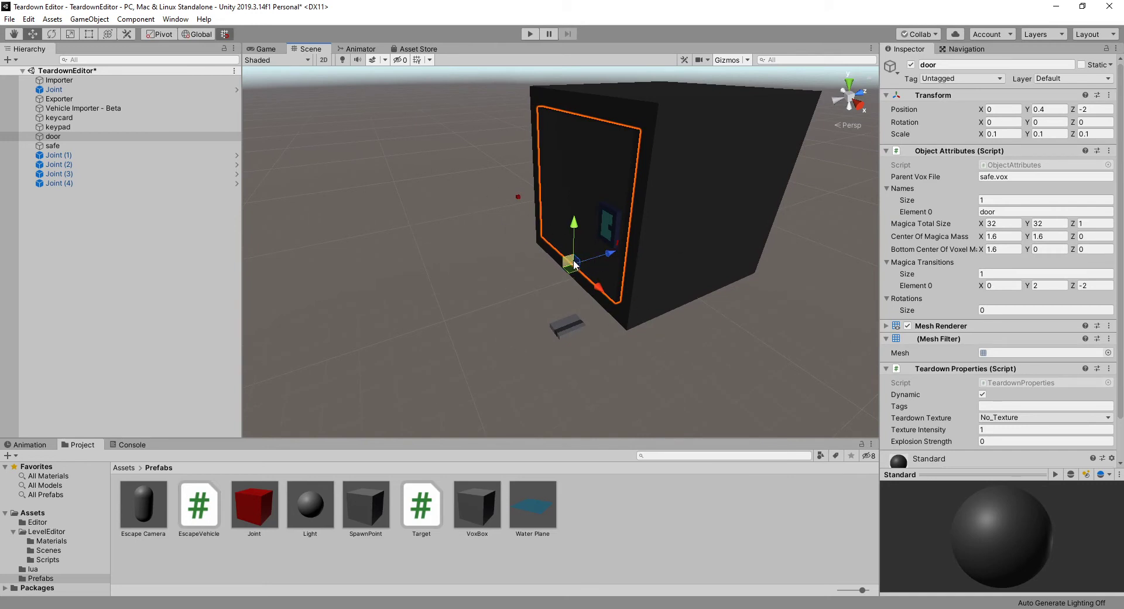
pyautogui.press('a')
pyautogui.moveTo(573, 261); pyautogui.dragTo(633, 264, button='right')
pyautogui.moveTo(626, 271)
pyautogui.mouseDown()
pyautogui.moveTo(650, 247)
pyautogui.moveTo(600, 307)
pyautogui.moveTo(634, 248)
pyautogui.moveTo(614, 292)
pyautogui.moveTo(616, 282)
pyautogui.mouseUp()
pyautogui.hotkey('ctrl', 'z')
pyautogui.moveTo(621, 307); pyautogui.dragTo(638, 300, button='right')
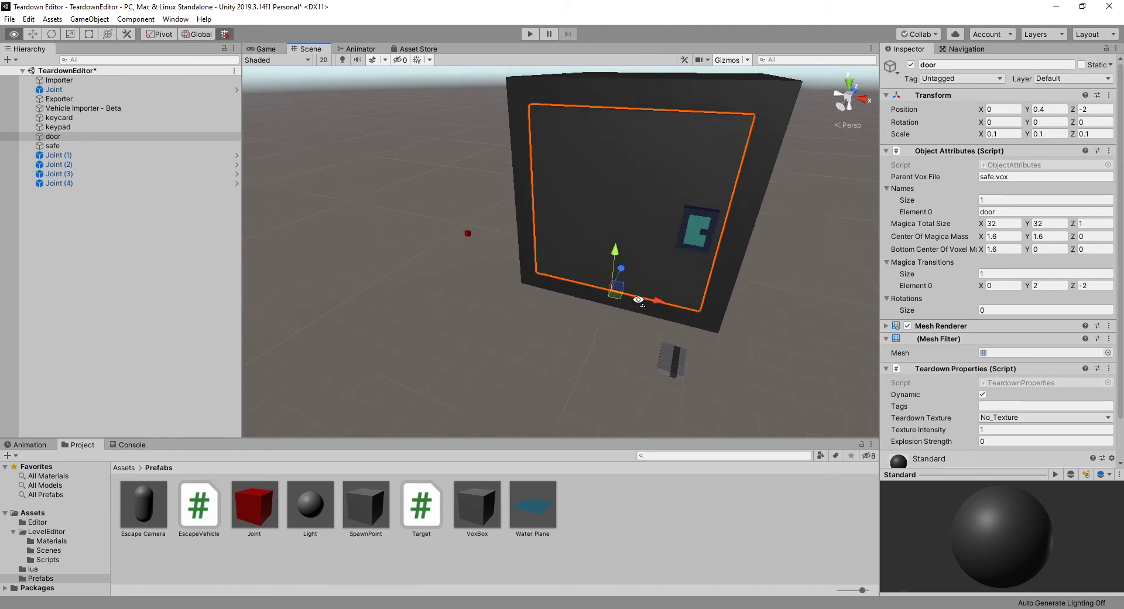
pyautogui.keyDown('alt'); pyautogui.moveTo(638, 299); pyautogui.dragTo(657, 230); pyautogui.keyUp('alt')
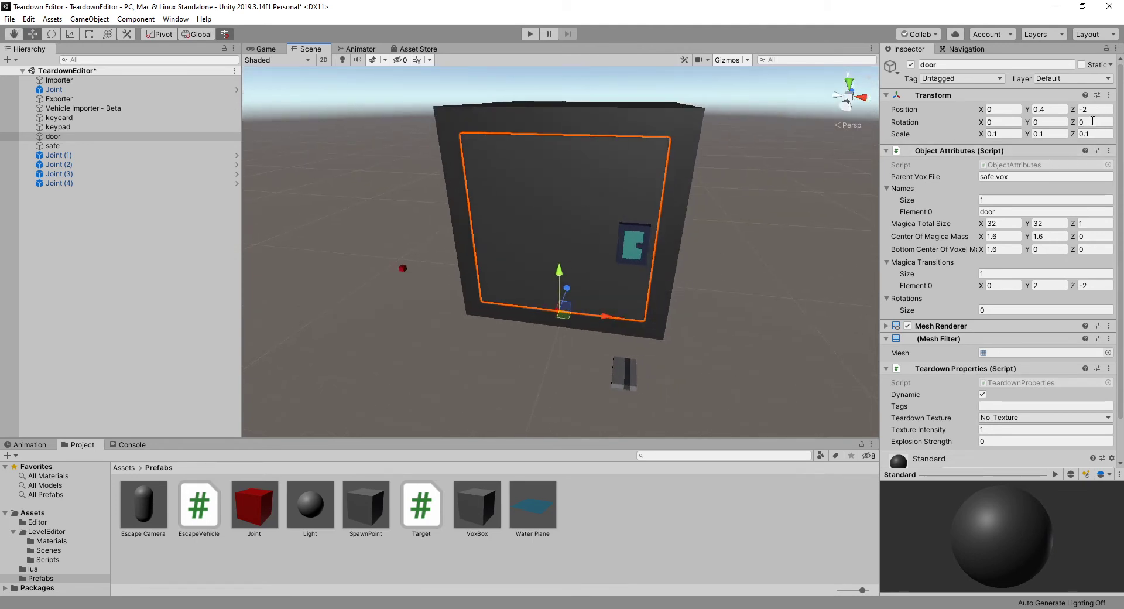
# Undo the trial moves of the door's two joints back to their places on the hinge edge
pyautogui.click(392, 335)
pyautogui.hotkey('ctrl', 'z')
pyautogui.hotkey('ctrl', 'z')
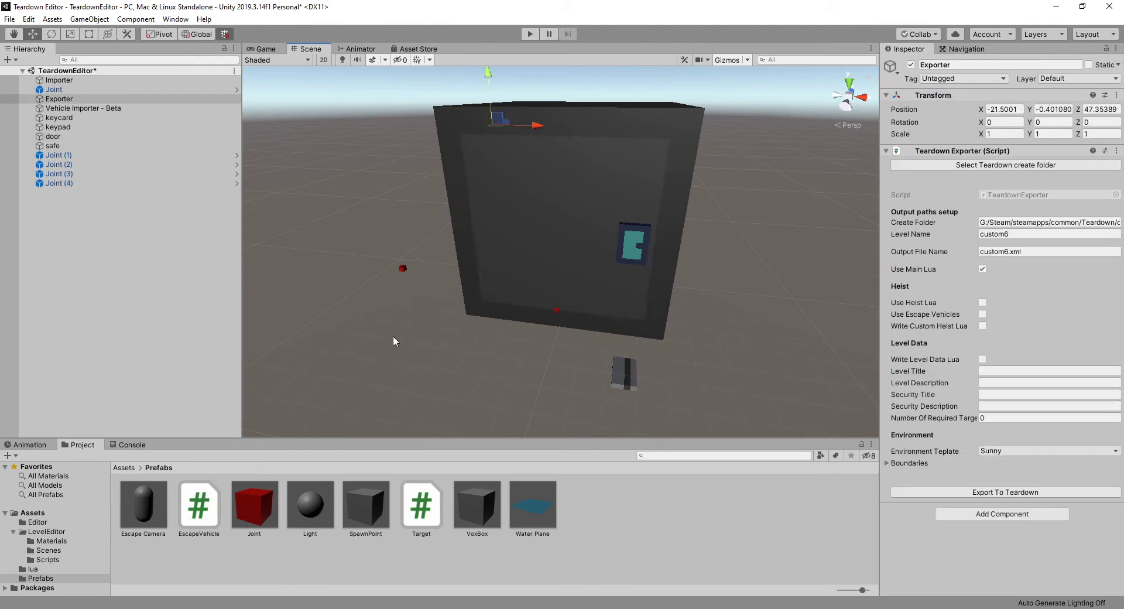
pyautogui.hotkey('ctrl', 'z')
pyautogui.hotkey('ctrl', 'z')
pyautogui.hotkey('ctrl', 'z')
pyautogui.hotkey('ctrl', 'z')
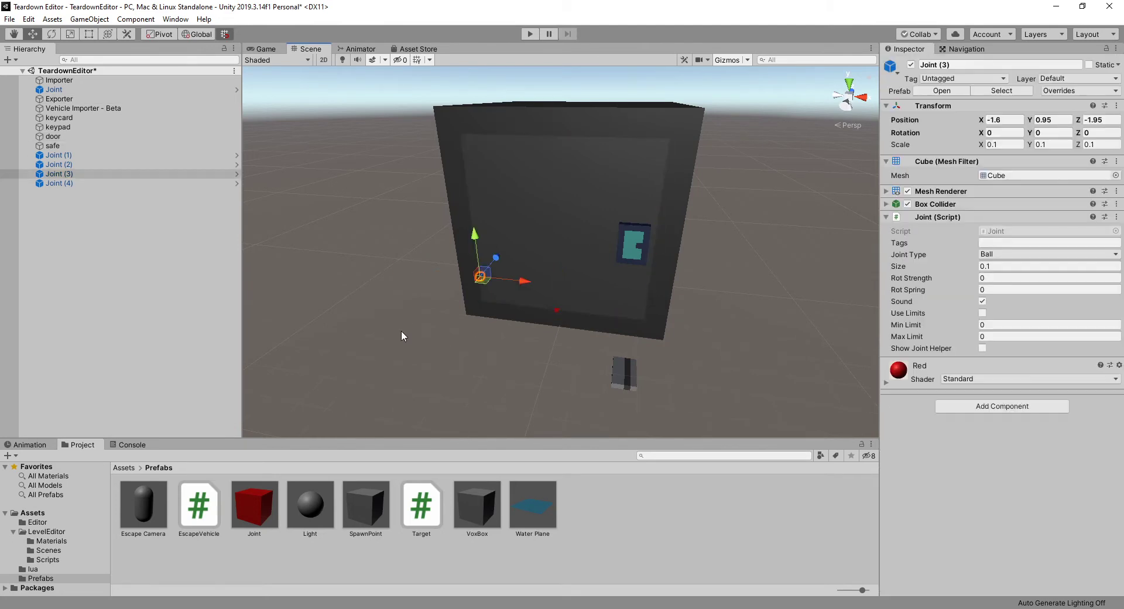
pyautogui.hotkey('ctrl', 'z')
pyautogui.hotkey('ctrl', 'z')
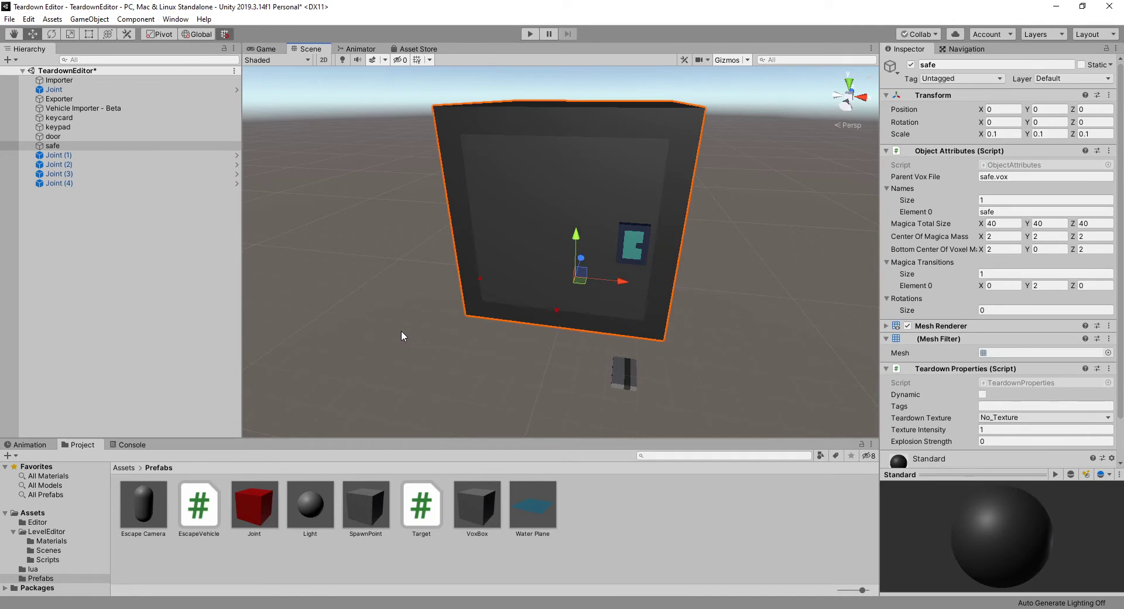
pyautogui.hotkey('ctrl', 'z')
pyautogui.hotkey('ctrl', 'z')
pyautogui.hotkey('ctrl', 'z')
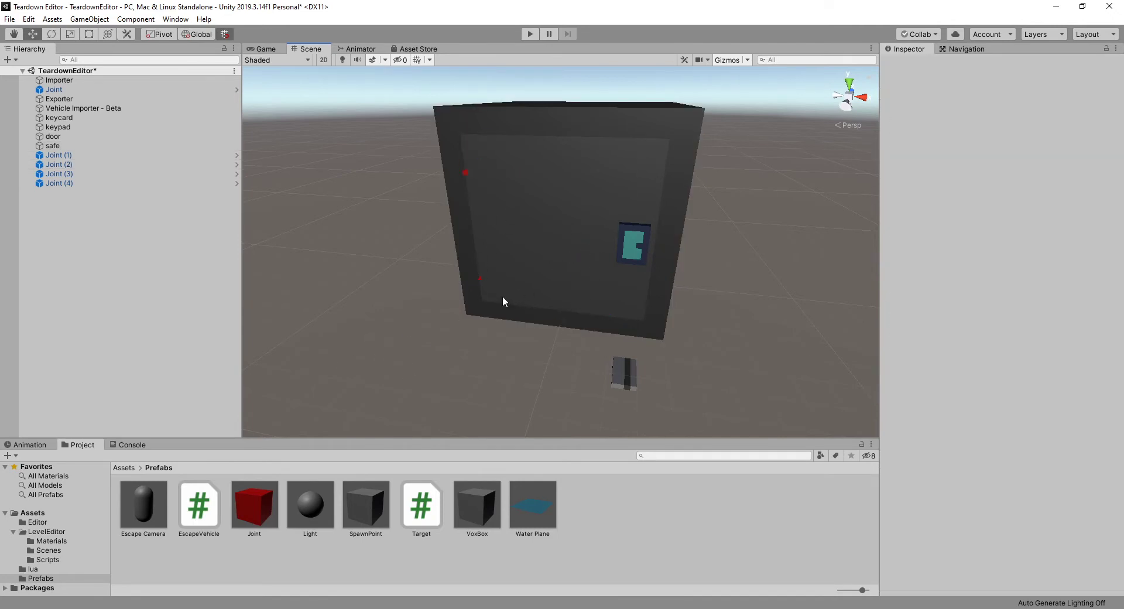
# Set the door's upper hinge joint's X rotation to 90 and save the scene
pyautogui.click(464, 173)
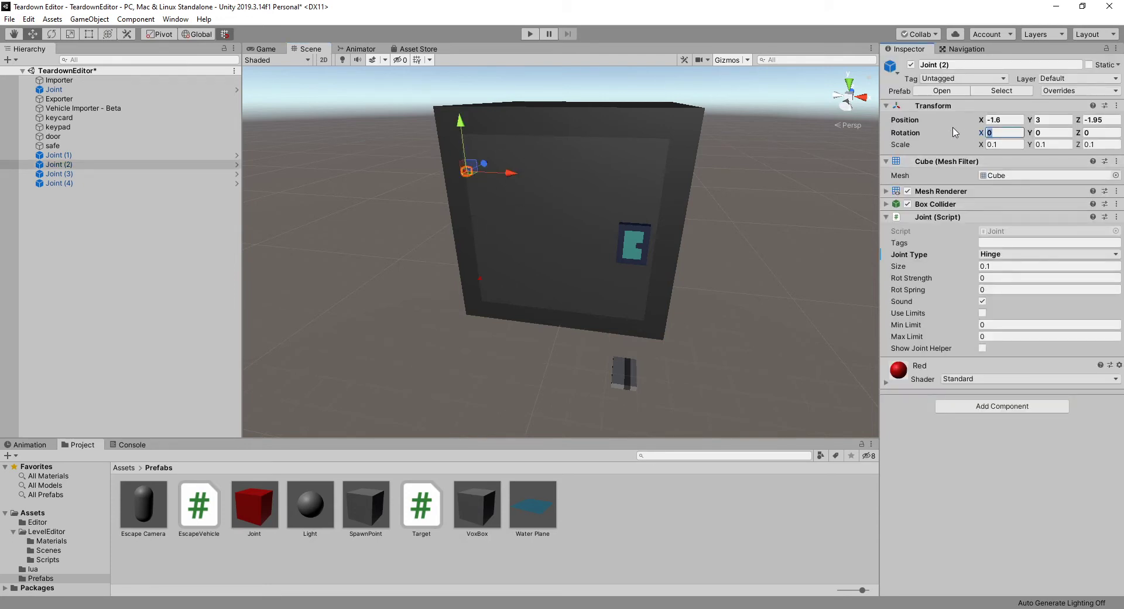
pyautogui.write('90')
# Export the level with the rotated hinge joint to Teardown and restart it in the game
pyautogui.click(59, 99)
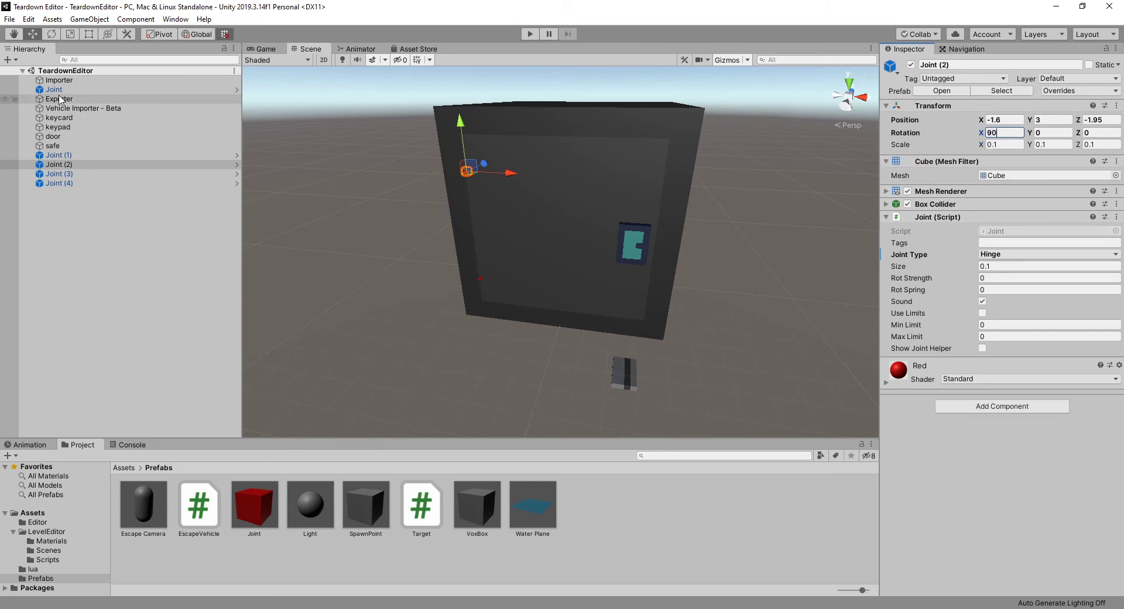
pyautogui.click(991, 494)
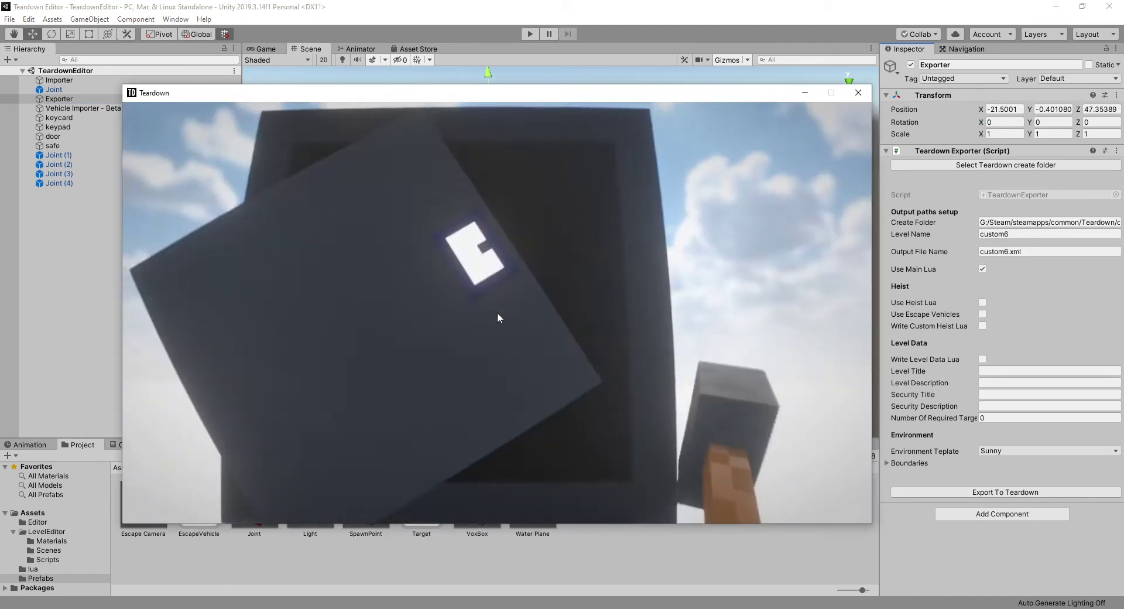
pyautogui.press('Escape')
pyautogui.click(501, 321)
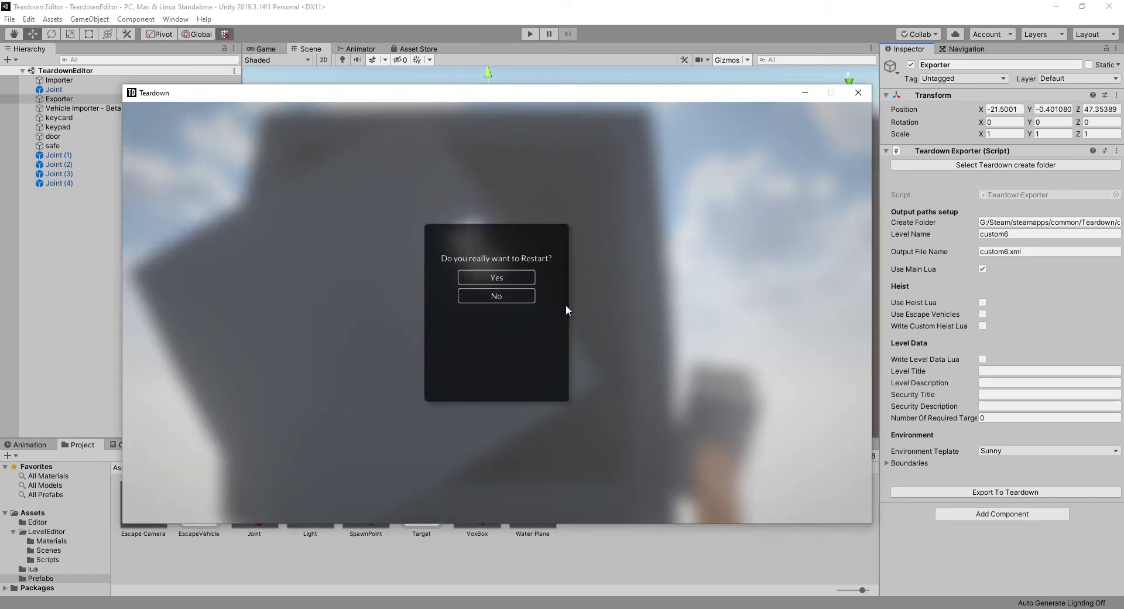
pyautogui.click(474, 278)
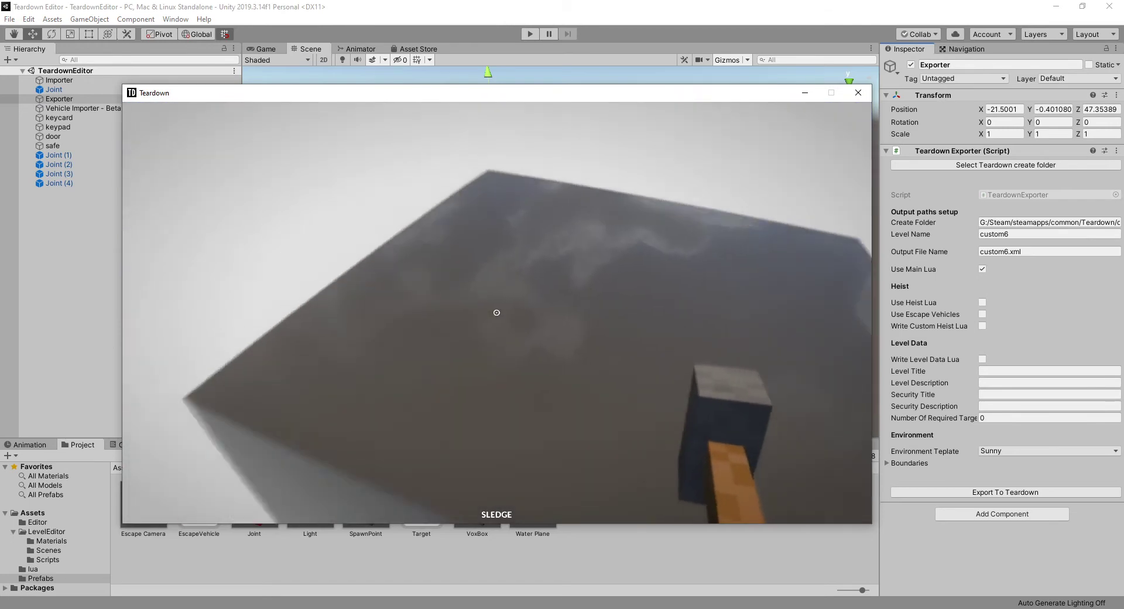
# Pull the safe's door open in the game and examine how far it swings around the hinge edge
pyautogui.moveTo(496, 312); pyautogui.dragTo(497, 313, button='right')
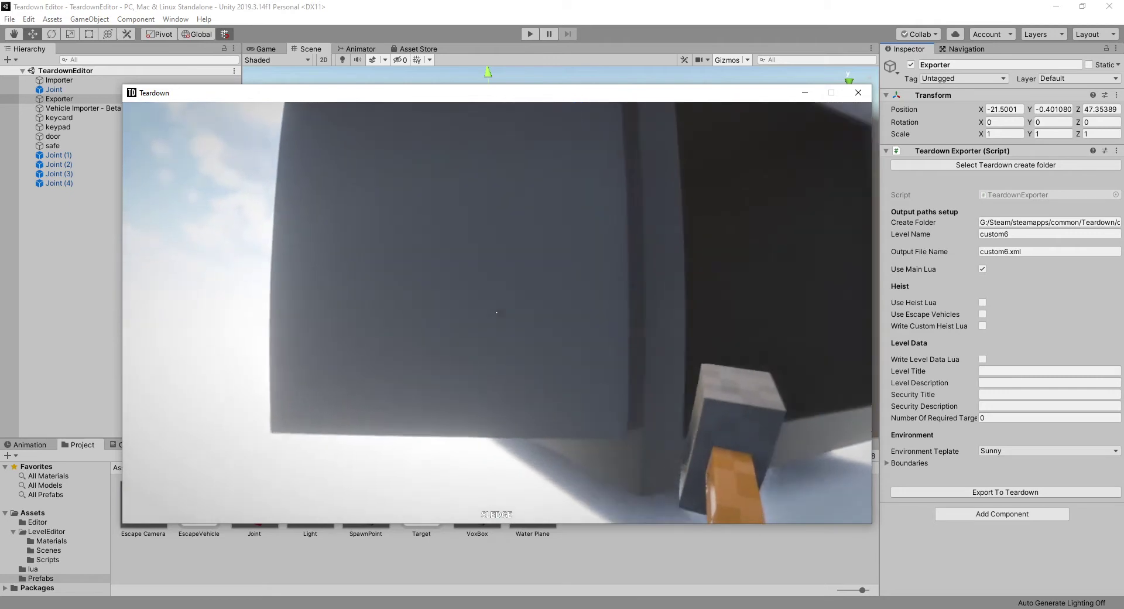
pyautogui.rightClick(496, 312)
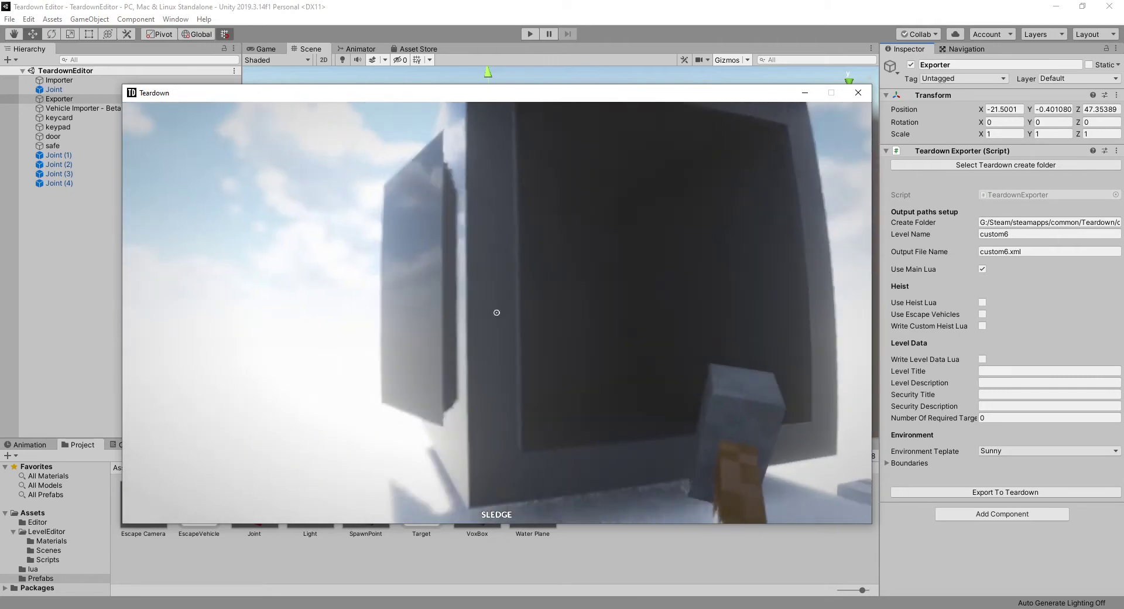
pyautogui.press('s')
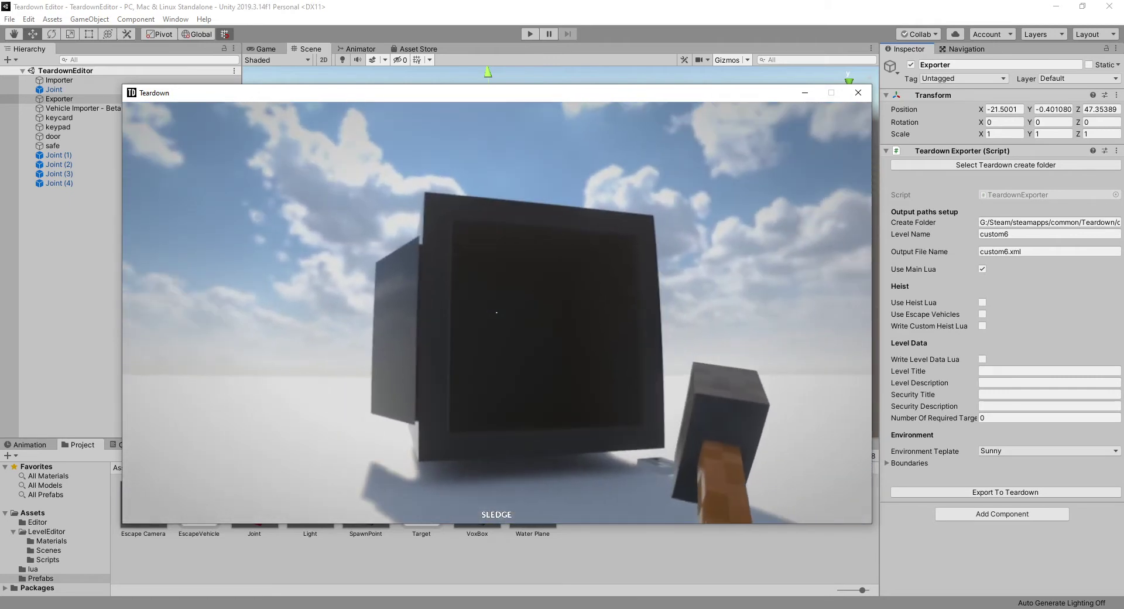
# Return to Unity and enable limits on the door's upper hinge joint, with a minimum of -120 and a maximum of 0
pyautogui.hotkey('alt', 'Tab')
pyautogui.click(54, 89)
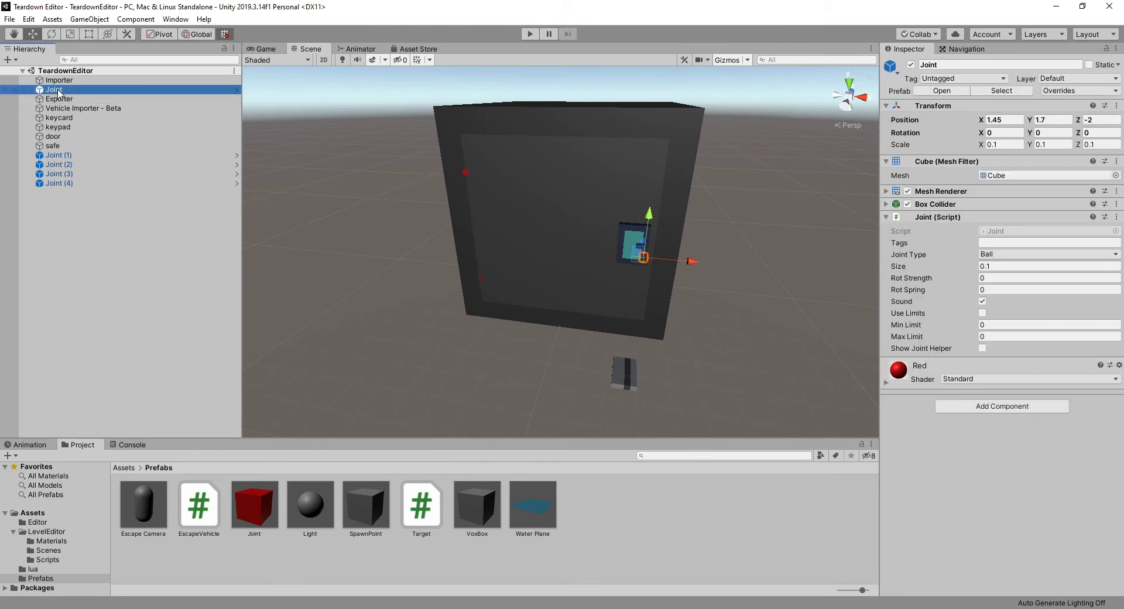
pyautogui.click(465, 174)
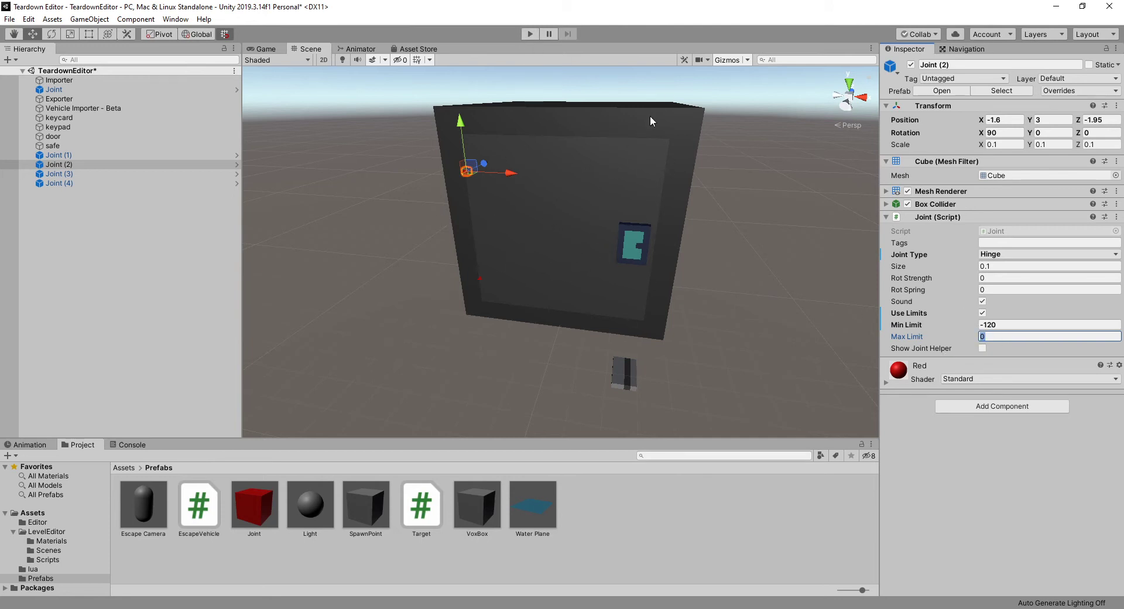
# Export the level with the limited hinge to Teardown and restart it in the game
pyautogui.click(70, 99)
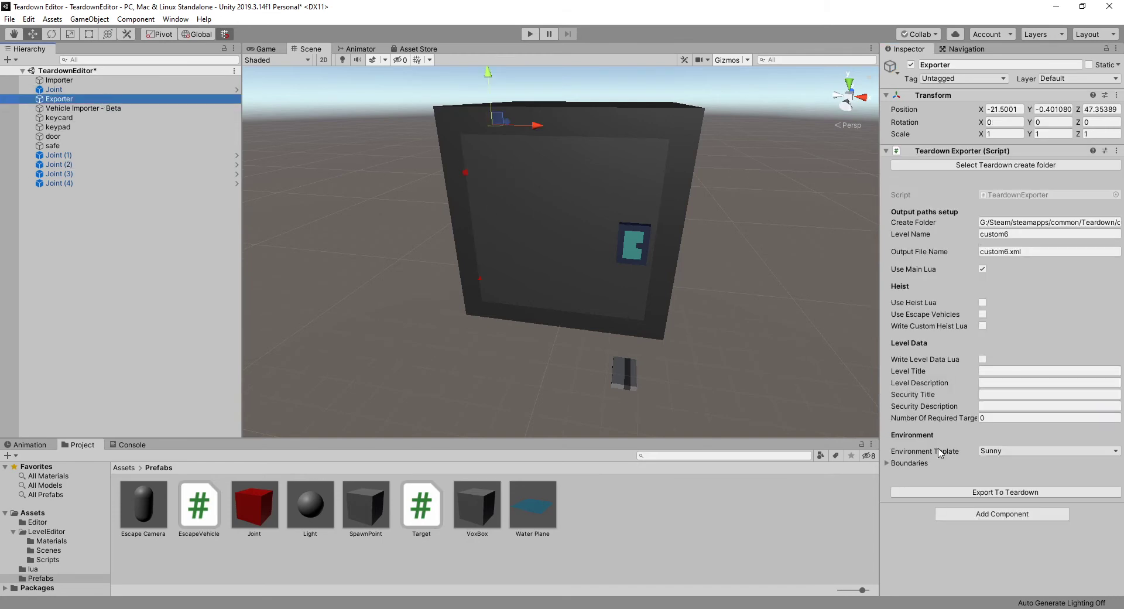
pyautogui.click(995, 492)
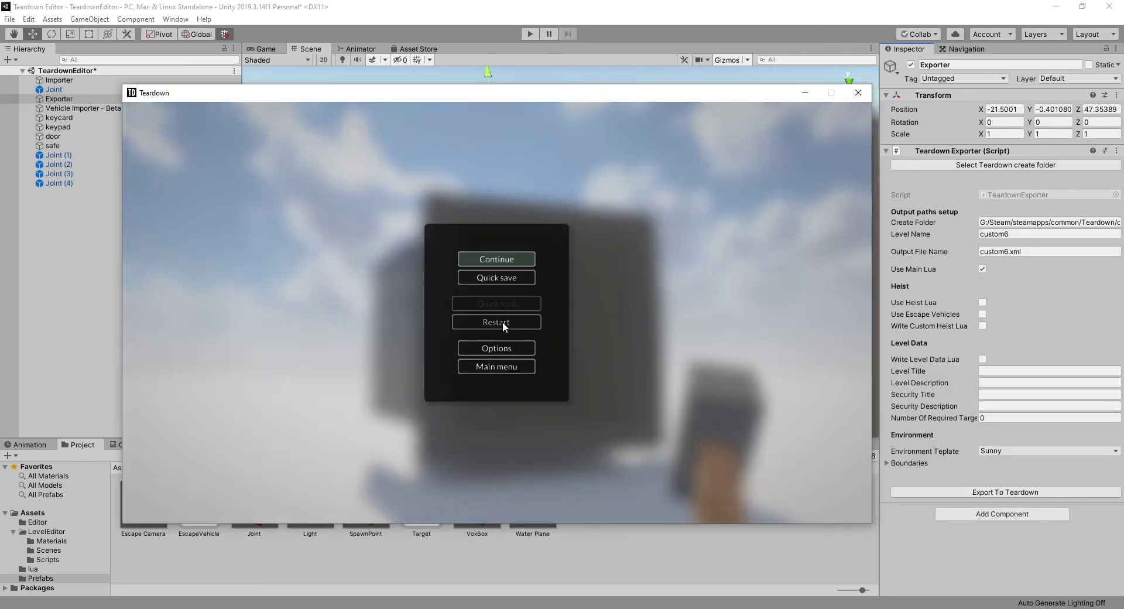
pyautogui.click(502, 321)
pyautogui.click(519, 274)
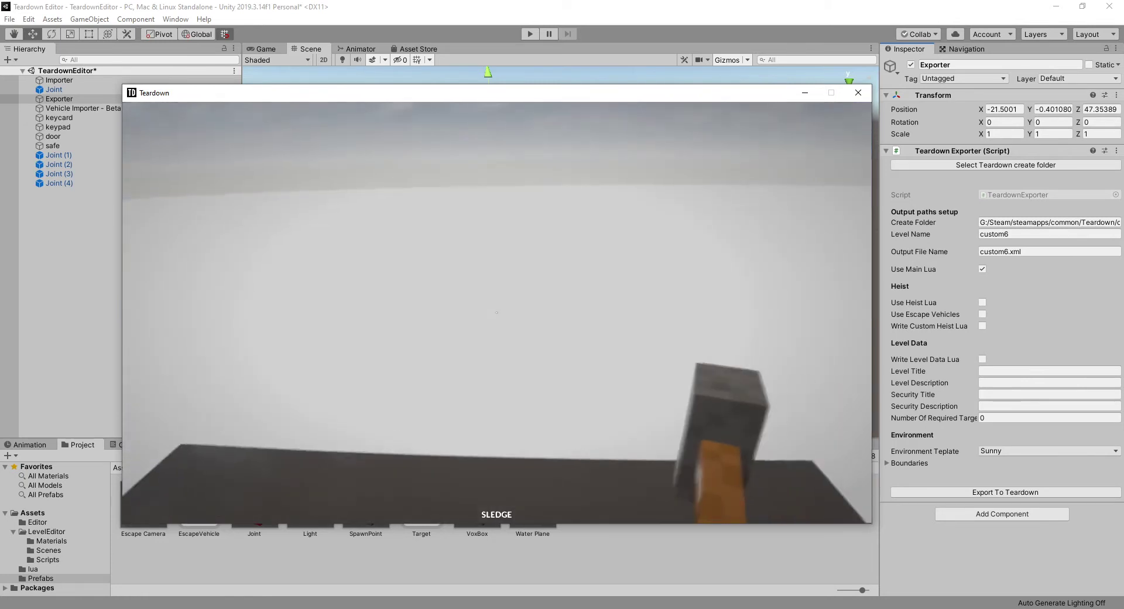
# Pull the safe's door open and swing it shut again to examine the limited hinge's range
pyautogui.press('w')
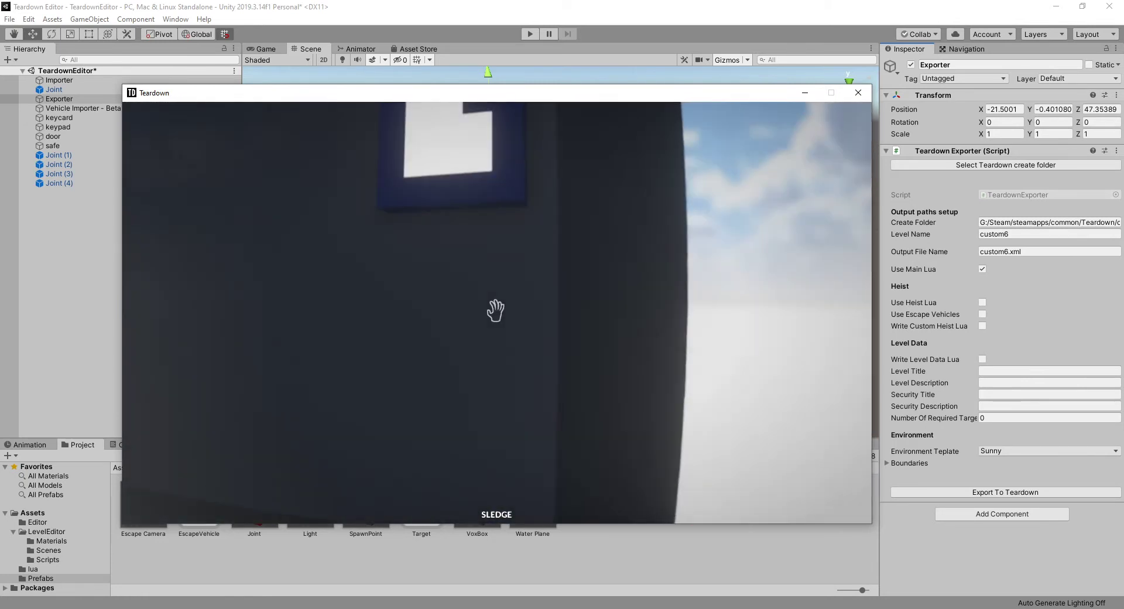
pyautogui.moveTo(495, 312); pyautogui.dragTo(495, 311, button='right')
pyautogui.press('s')
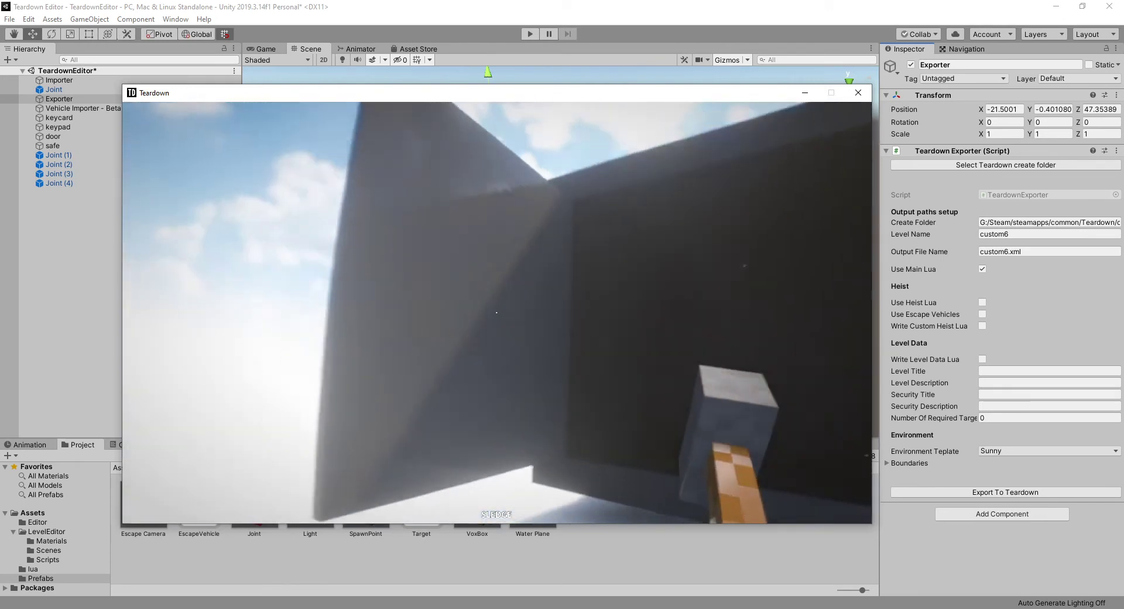
pyautogui.press('a')
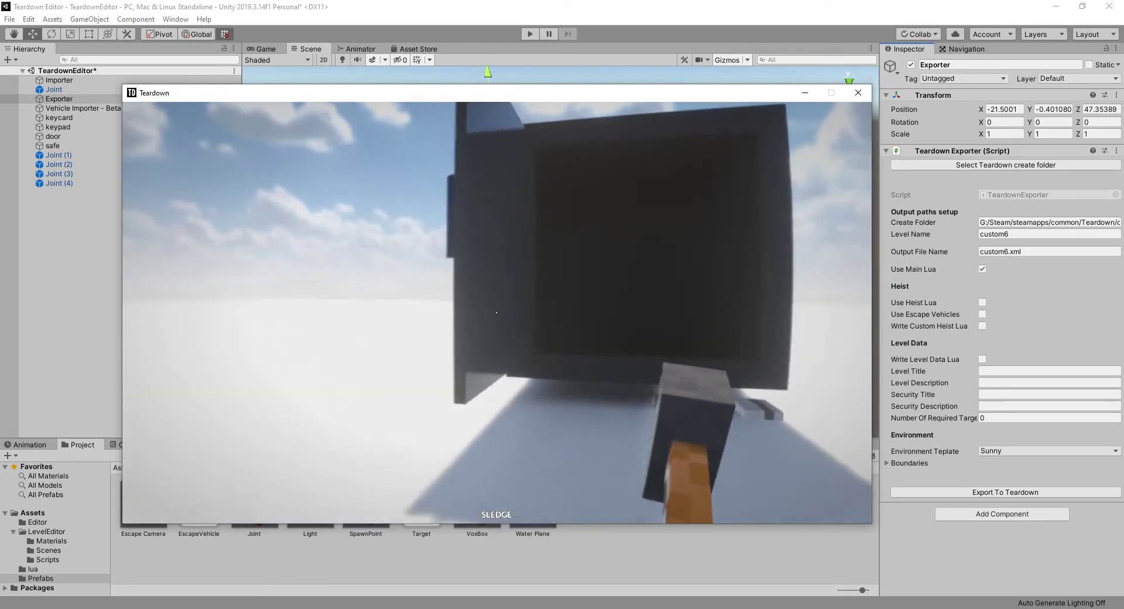
pyautogui.press('w')
pyautogui.moveTo(495, 311); pyautogui.dragTo(496, 312, button='right')
pyautogui.press('w')
pyautogui.press('w')
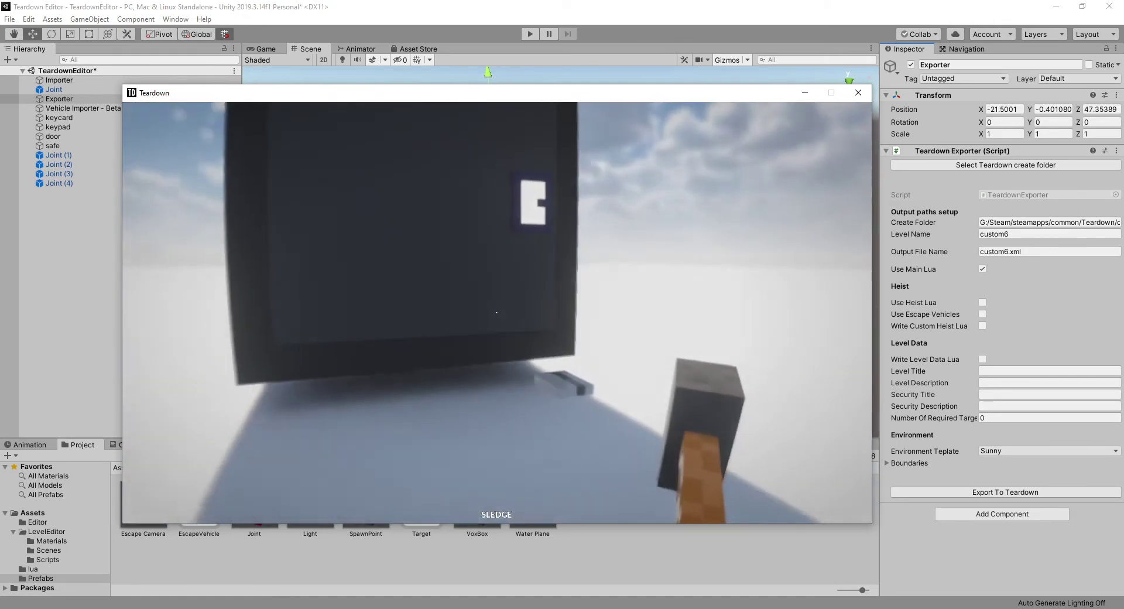
# Open and close the door repeatedly from its keypad side to examine how freely it swings
pyautogui.press('w')
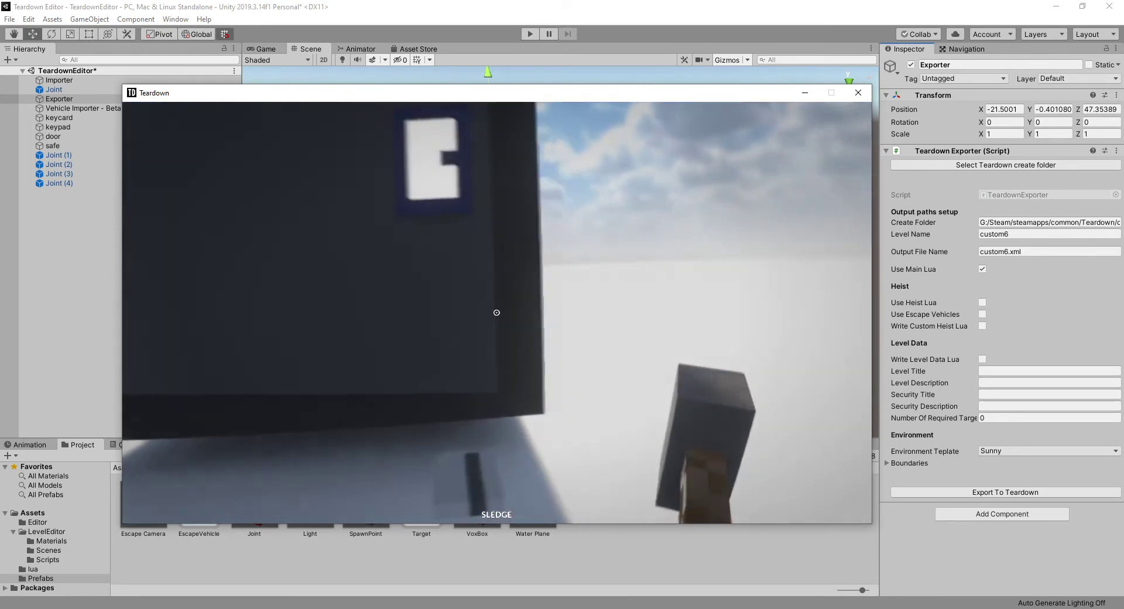
pyautogui.moveTo(496, 311); pyautogui.dragTo(497, 313, button='right')
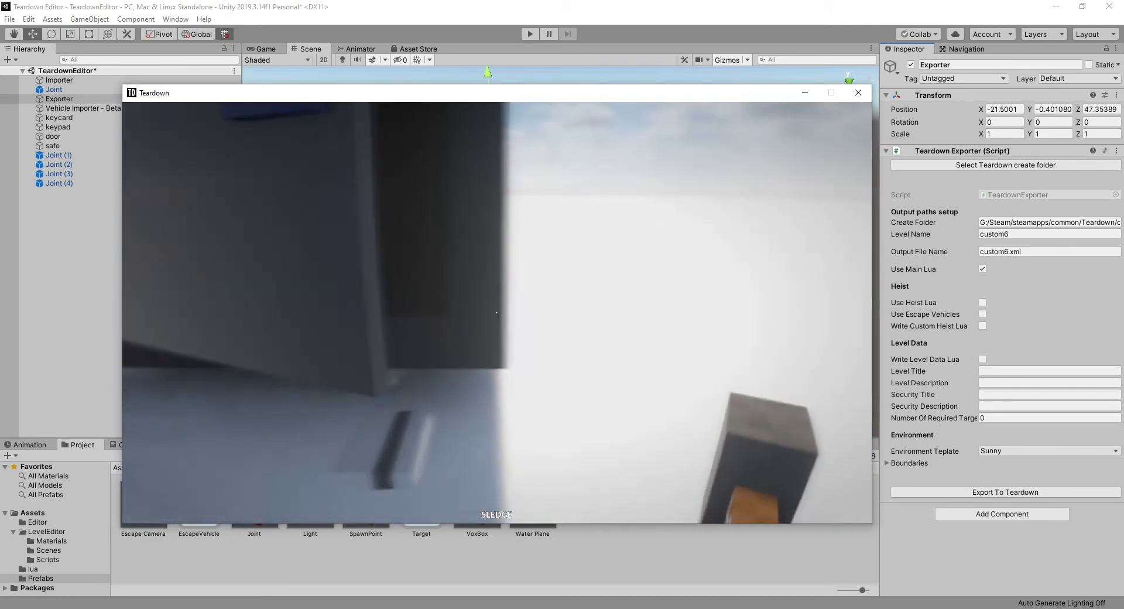
pyautogui.press('s')
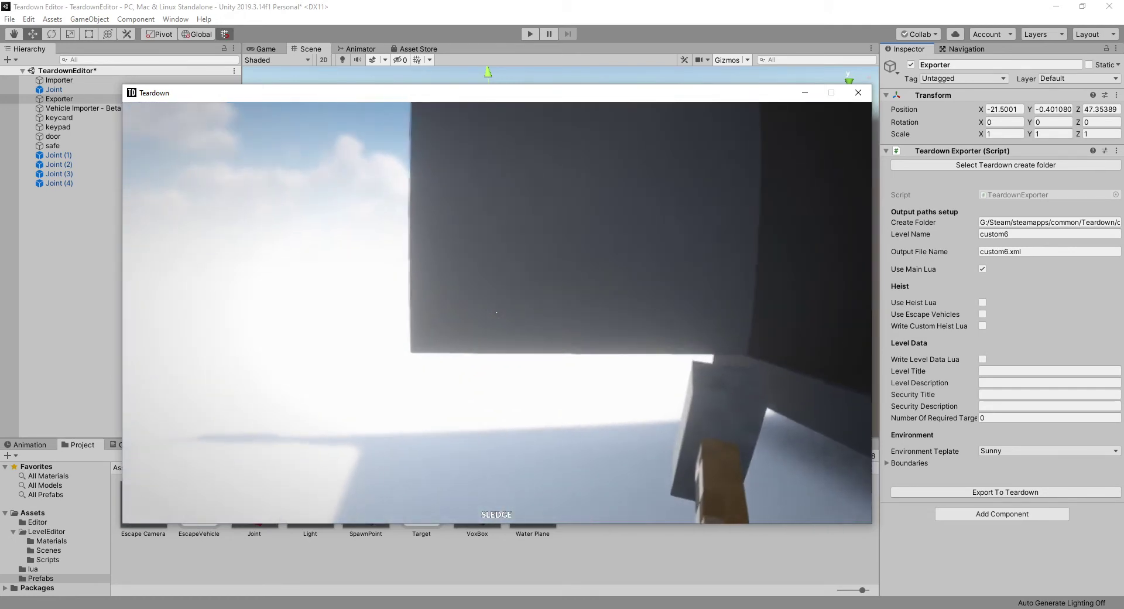
pyautogui.moveTo(497, 312); pyautogui.dragTo(497, 313, button='right')
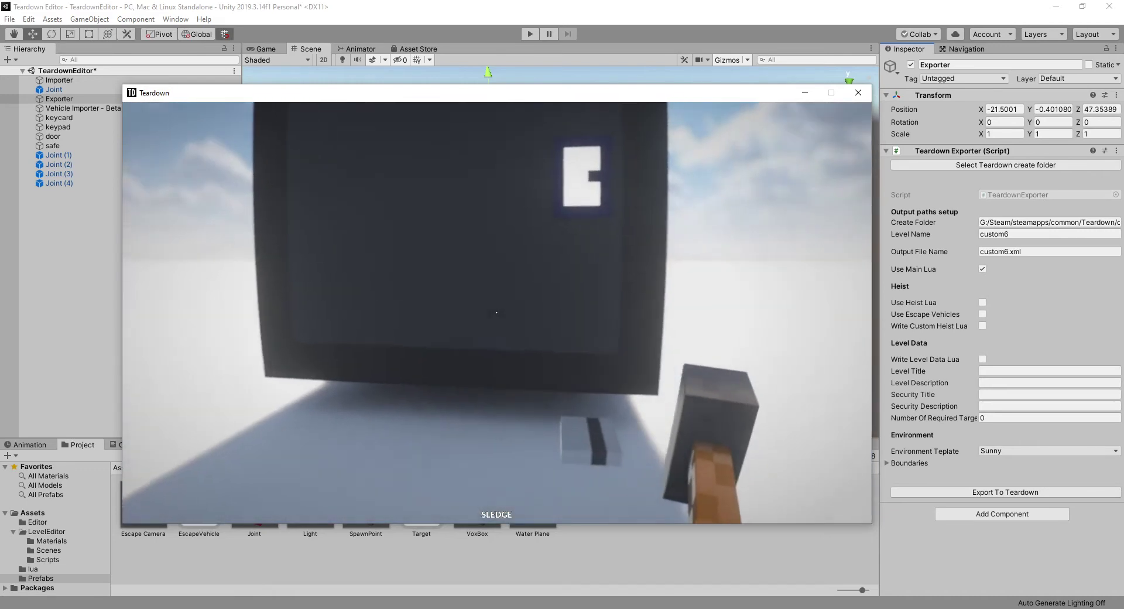
pyautogui.press('w')
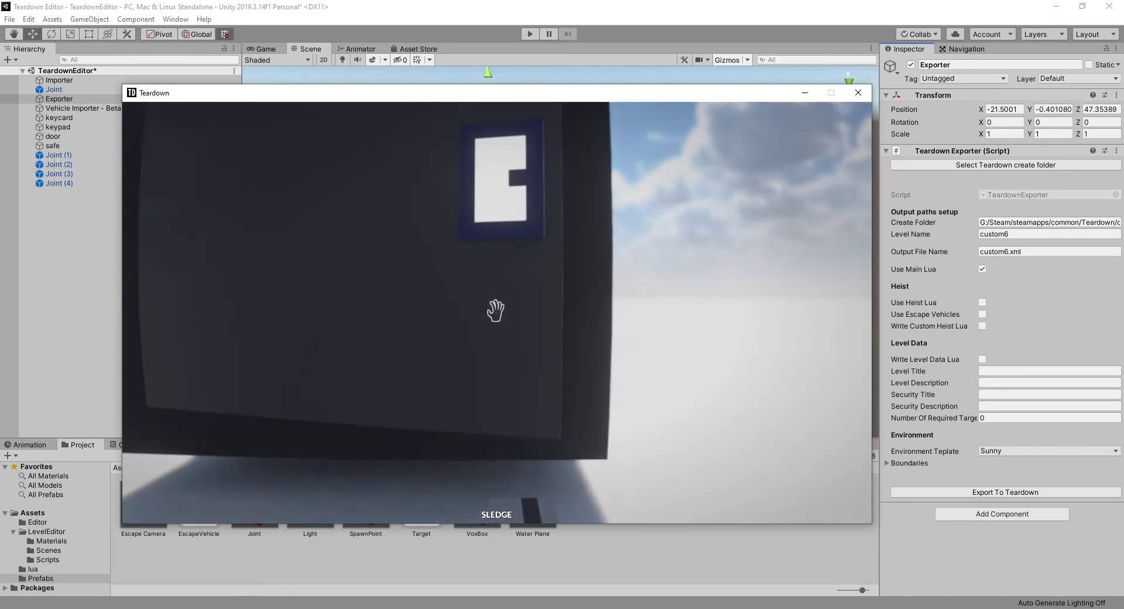
pyautogui.press('s')
pyautogui.moveTo(496, 313); pyautogui.dragTo(496, 312, button='right')
# Return to Unity, set the door's upper hinge joint size to 0.3 and save the scene
pyautogui.click(48, 101)
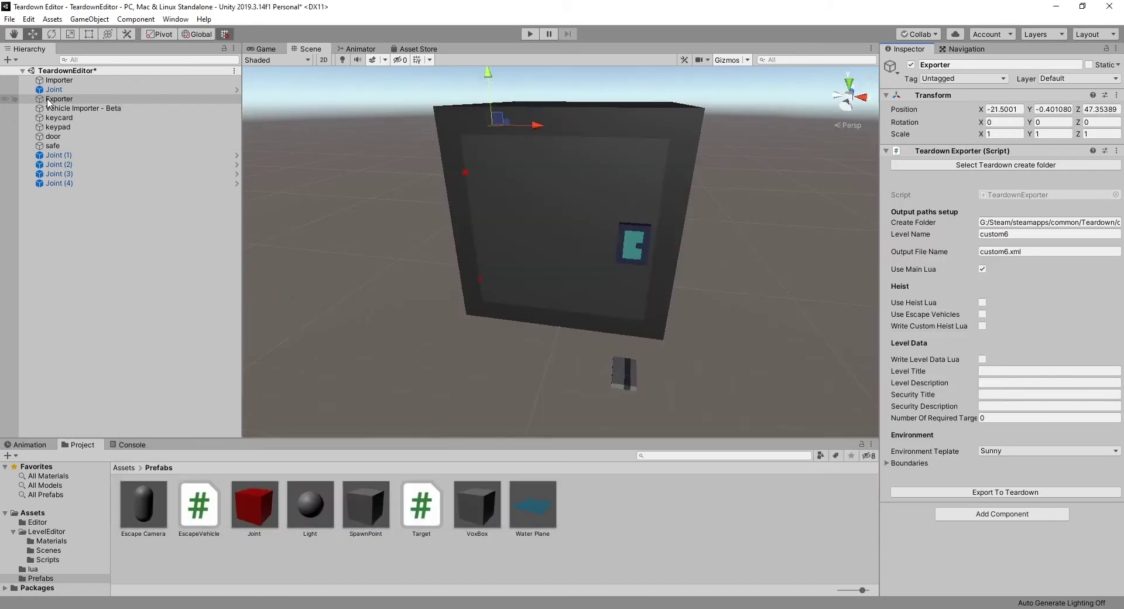
pyautogui.click(59, 89)
pyautogui.click(465, 172)
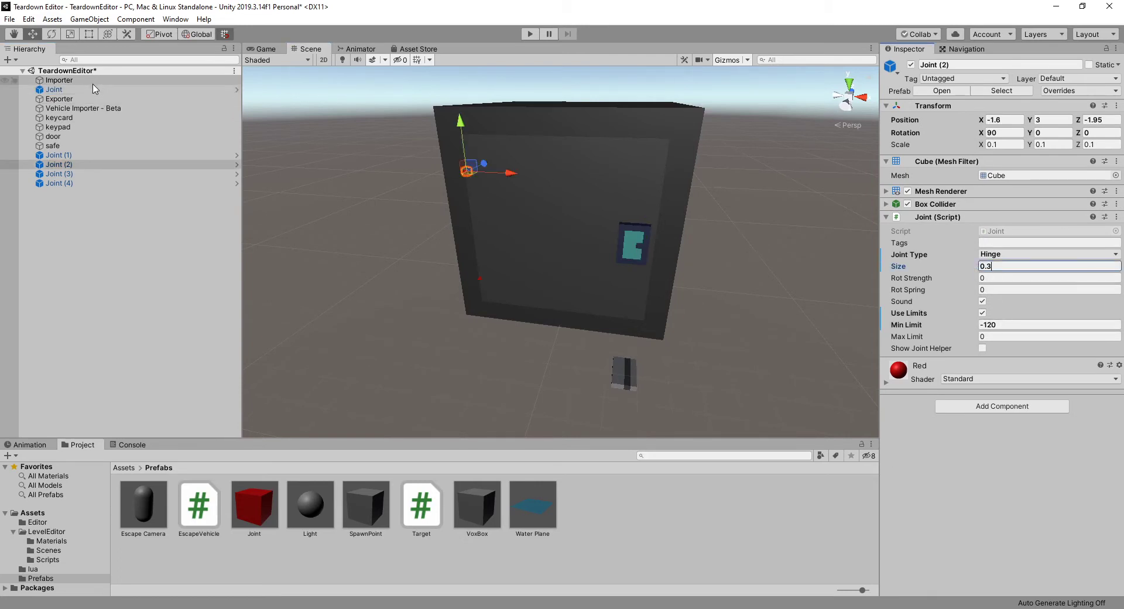
pyautogui.hotkey('ctrl', 's')
# Export the level, restart it in Teardown and pull the door to test the resized hinge
pyautogui.click(72, 100)
pyautogui.click(999, 495)
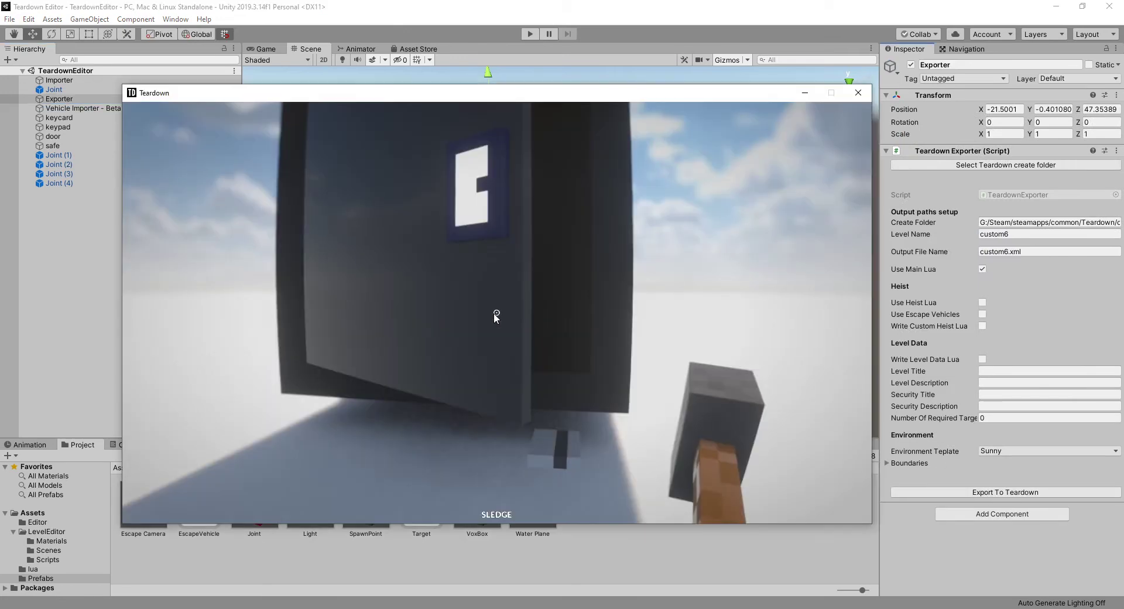
pyautogui.press('Escape')
pyautogui.click(496, 321)
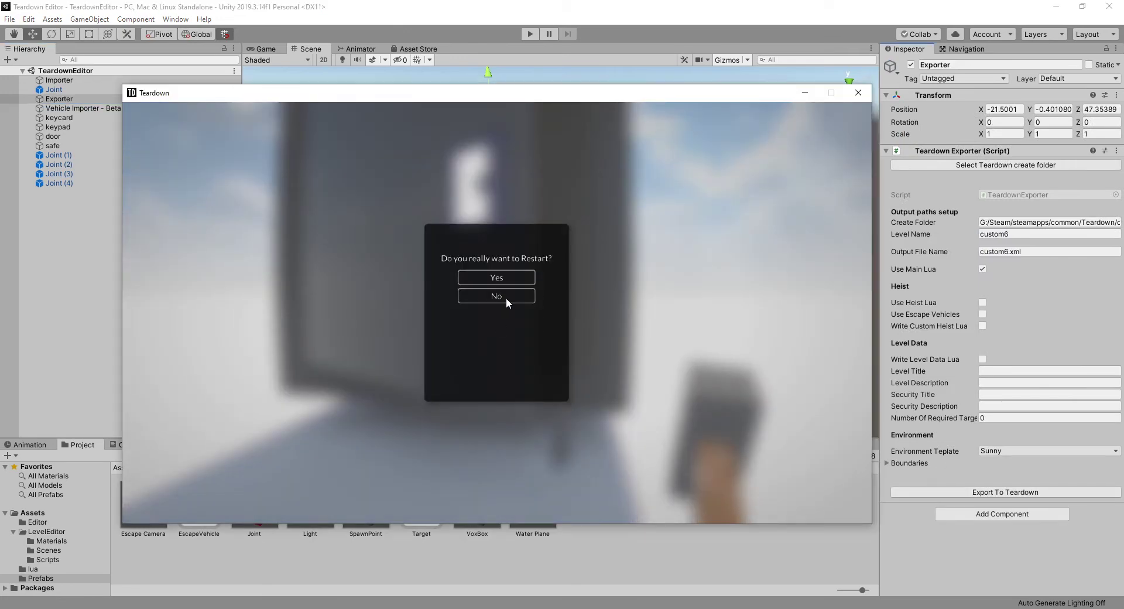
pyautogui.click(506, 298)
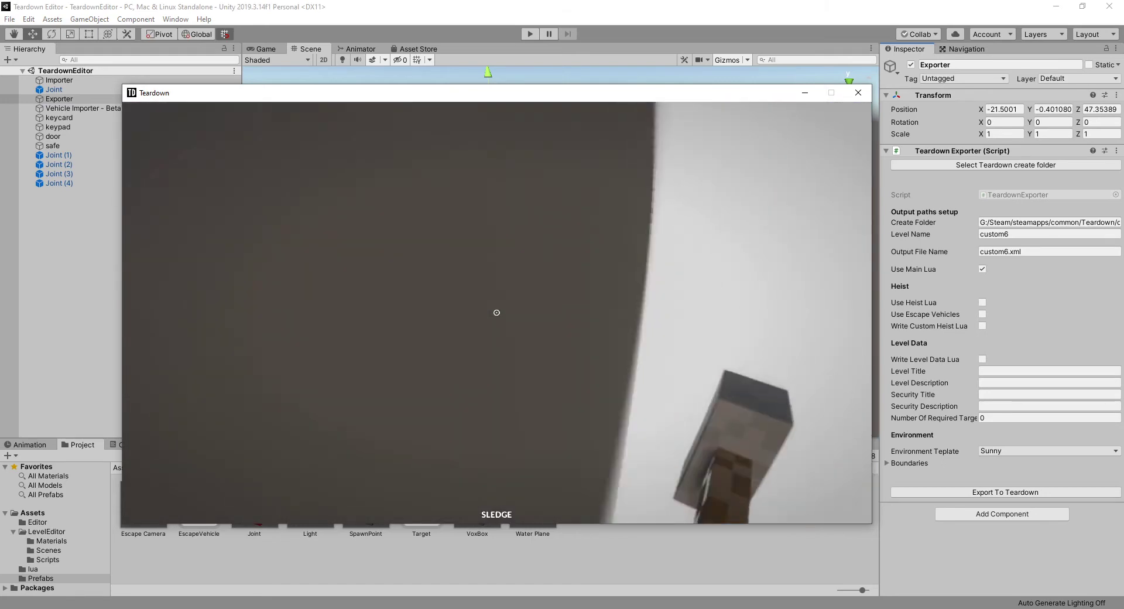
pyautogui.press('w')
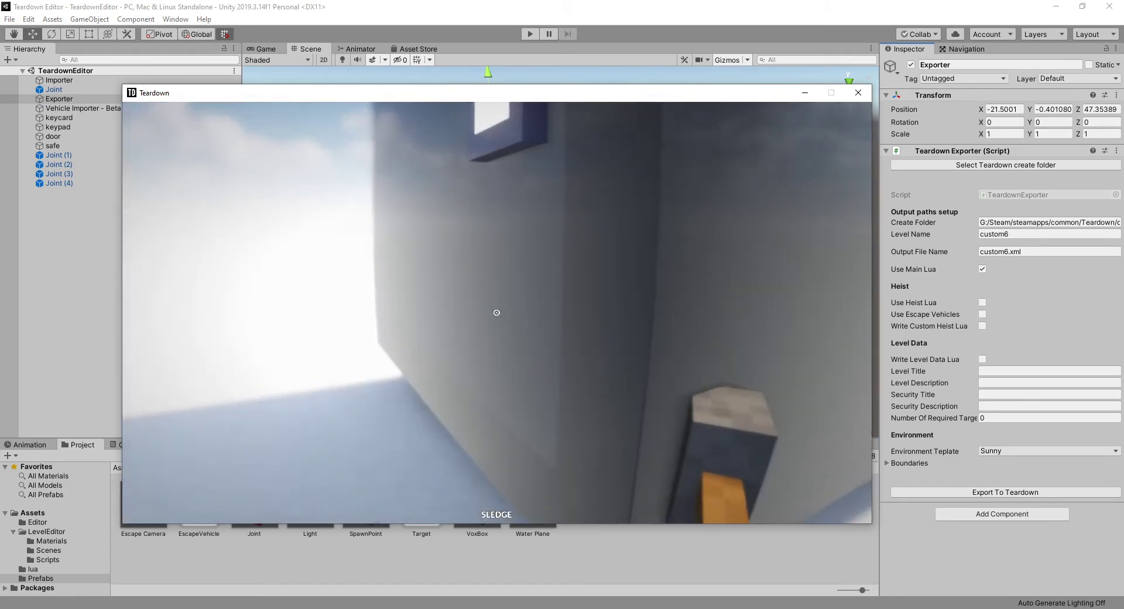
pyautogui.moveTo(497, 313); pyautogui.dragTo(496, 313, button='right')
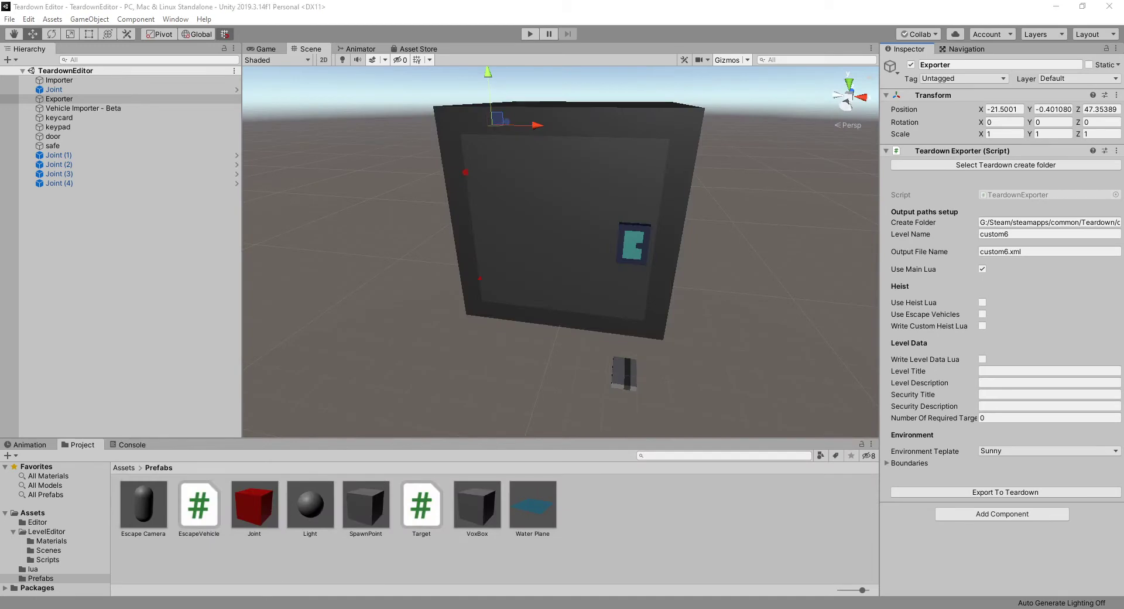
# Switch to Notepad++ and reload custom6.xml to read the exported joint attributes
pyautogui.click(491, 608)
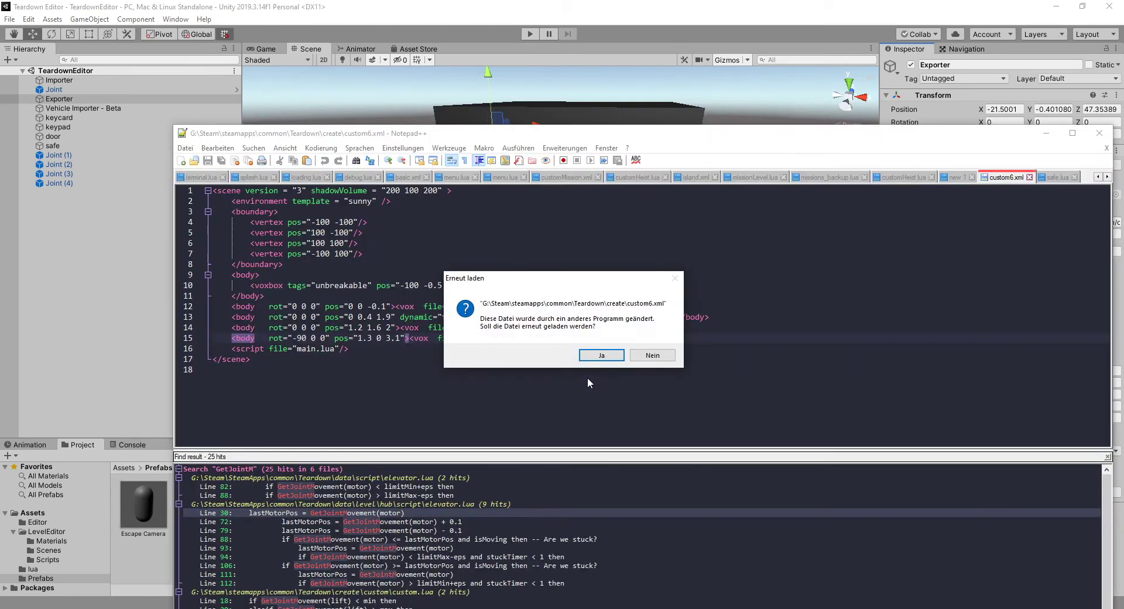
pyautogui.click(600, 357)
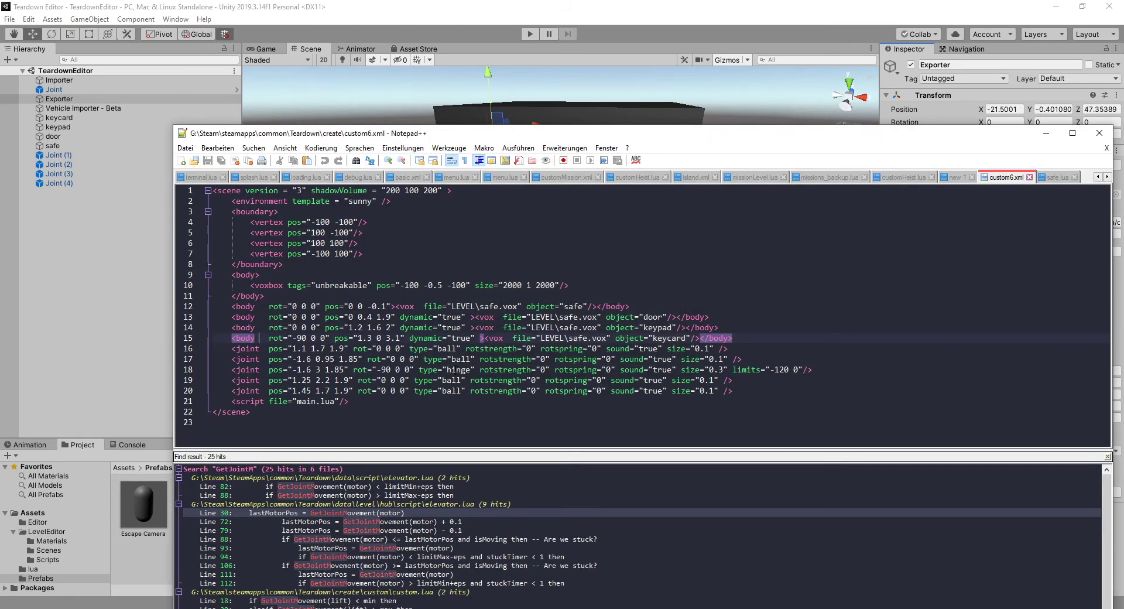
# Return to Unity and set the door's upper hinge joint to size 0.1 and rotation strength 0.3
pyautogui.click(73, 91)
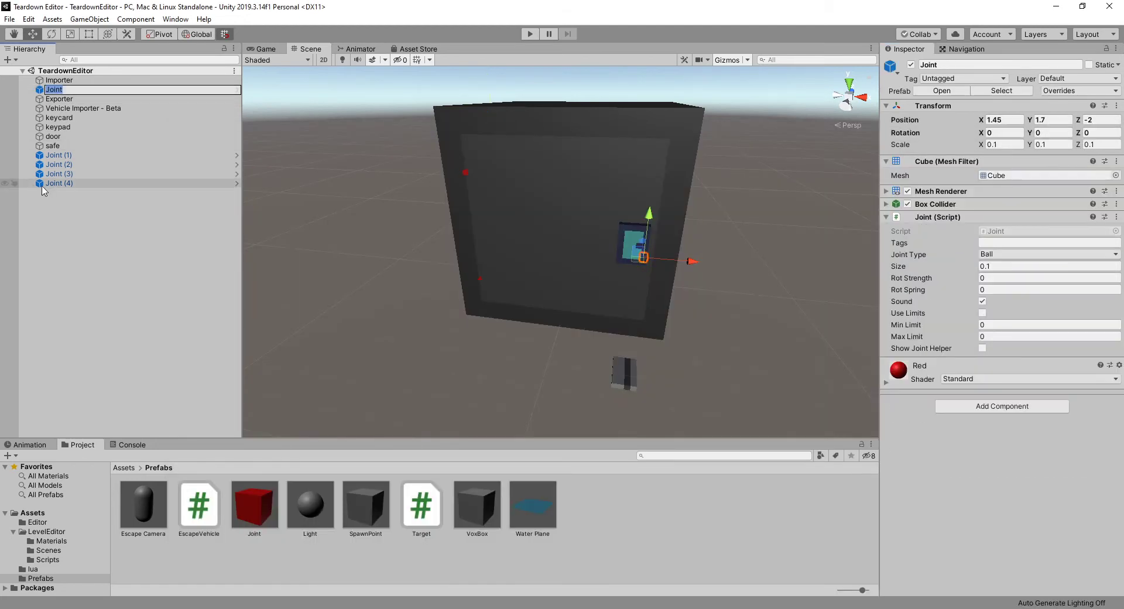
pyautogui.click(66, 157)
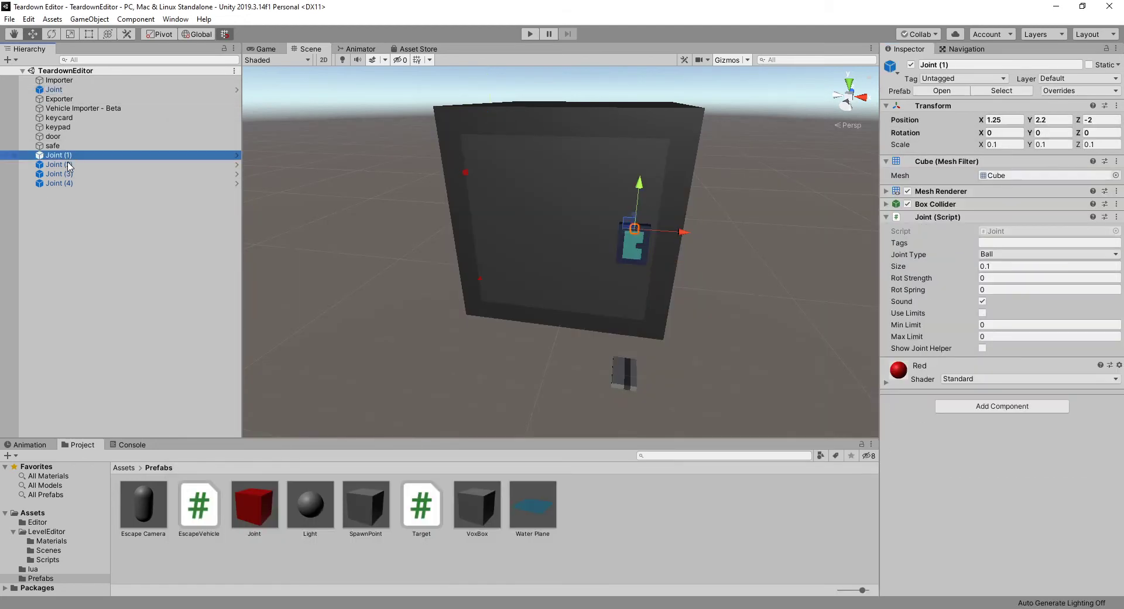
pyautogui.click(461, 172)
pyautogui.click(462, 172)
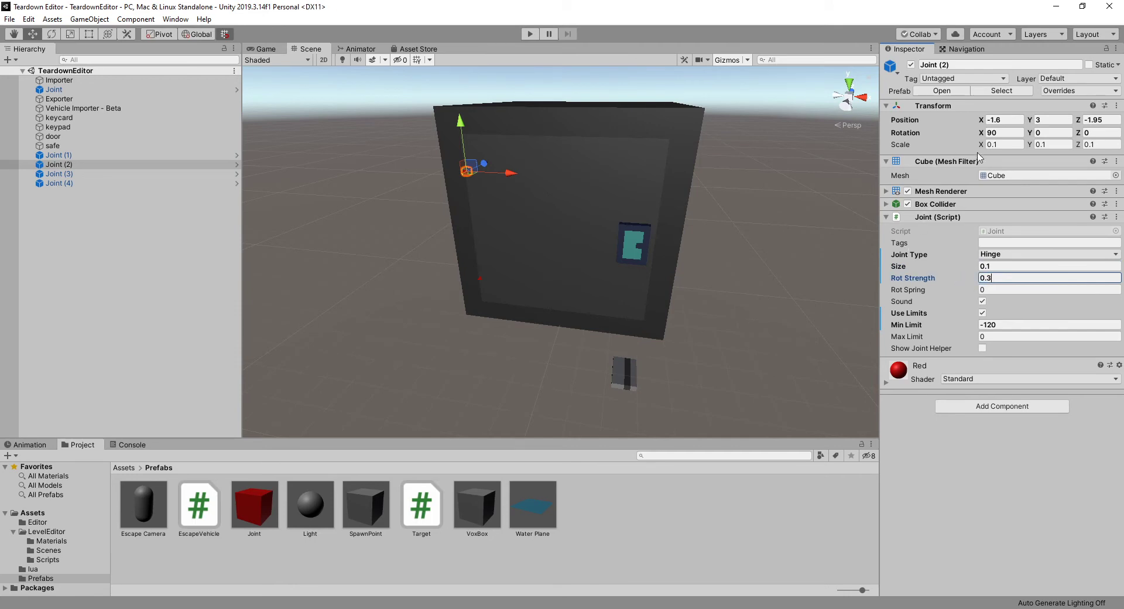
# Export the level to Teardown, switch to Notepad++ and reload custom6.xml to check the upper hinge's rotation strength
pyautogui.click(79, 98)
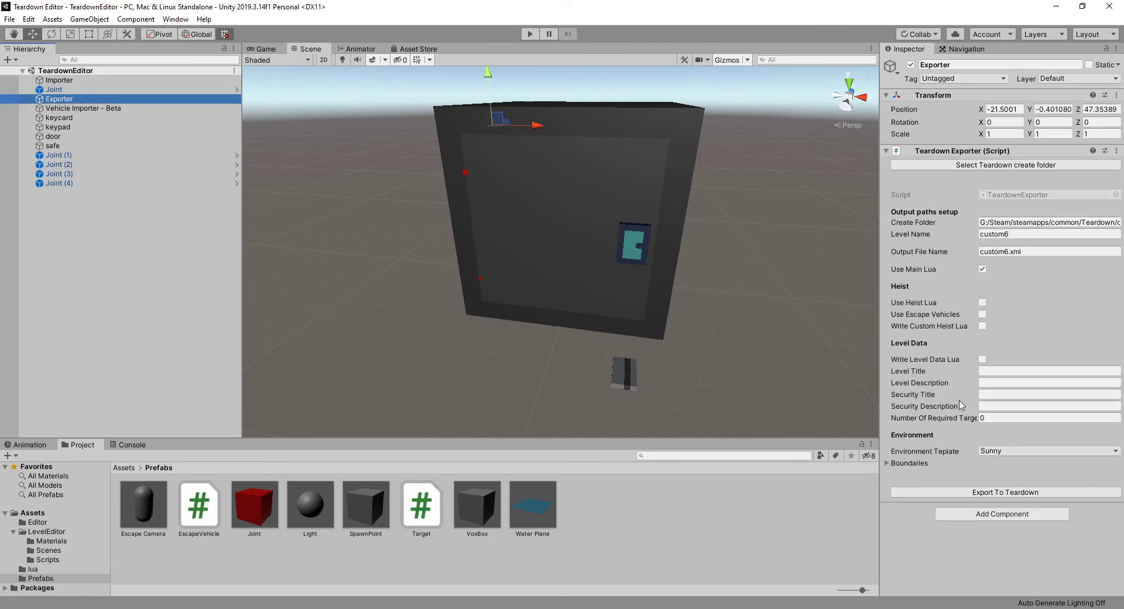
pyautogui.click(1004, 492)
pyautogui.hotkey('alt', 'Tab')
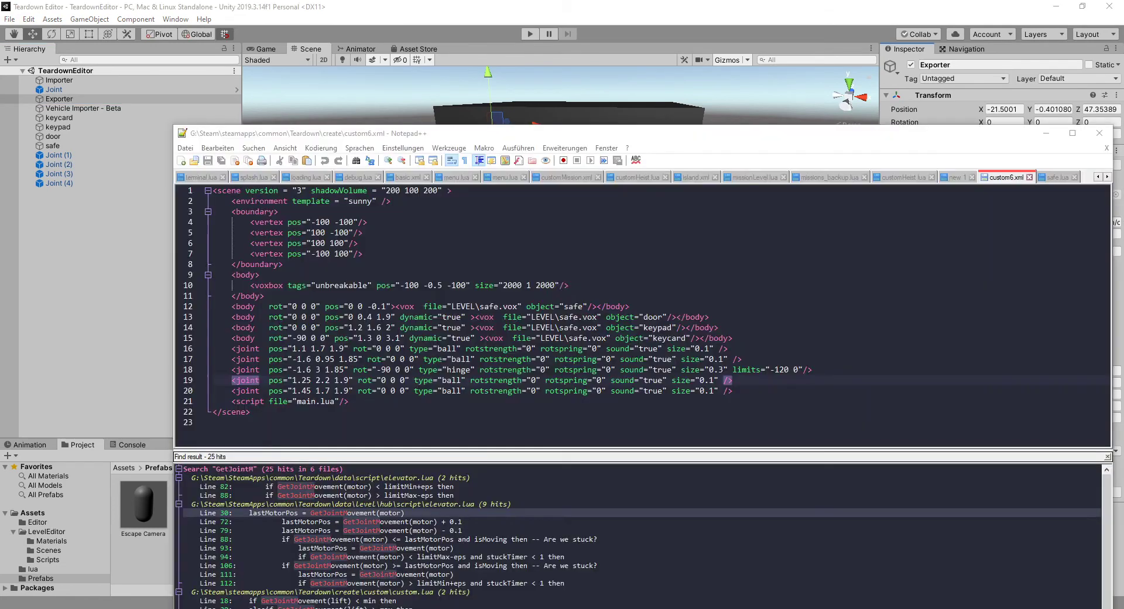
pyautogui.click(597, 356)
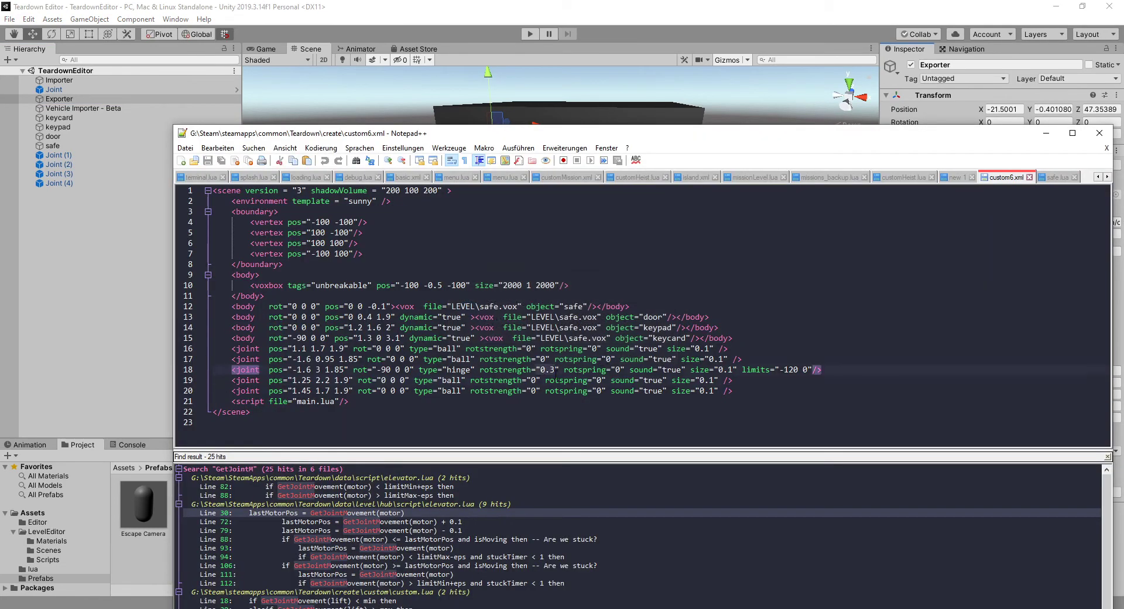
# Switch to Teardown, restart the level and pull the safe door and keycard to test the stiffer hinge
pyautogui.hotkey('alt', 'Tab')
pyautogui.press('Escape')
pyautogui.click(497, 321)
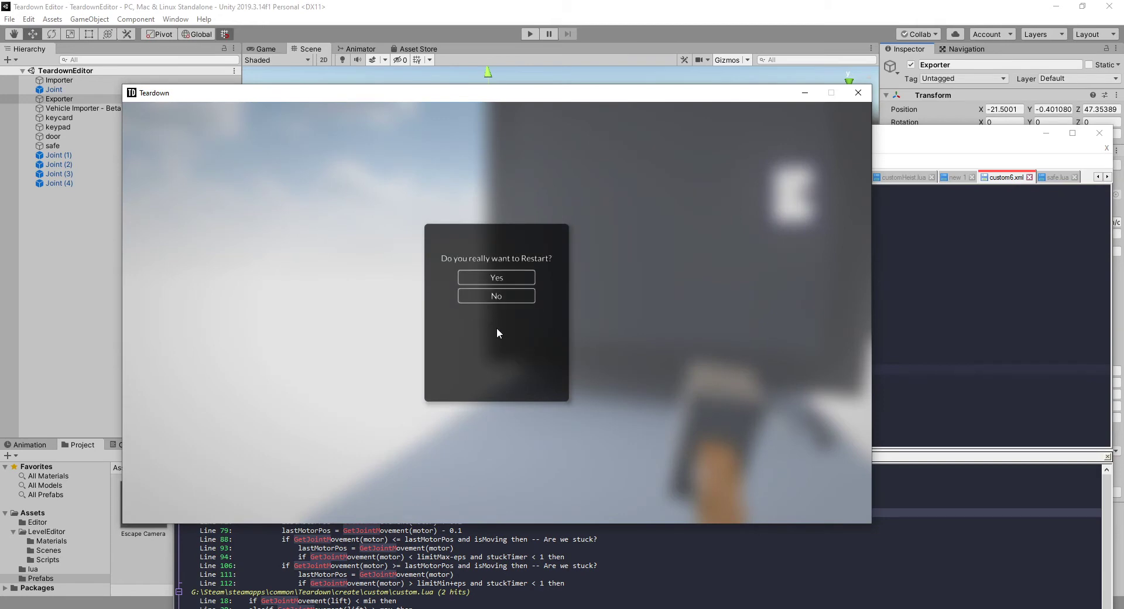
pyautogui.click(521, 279)
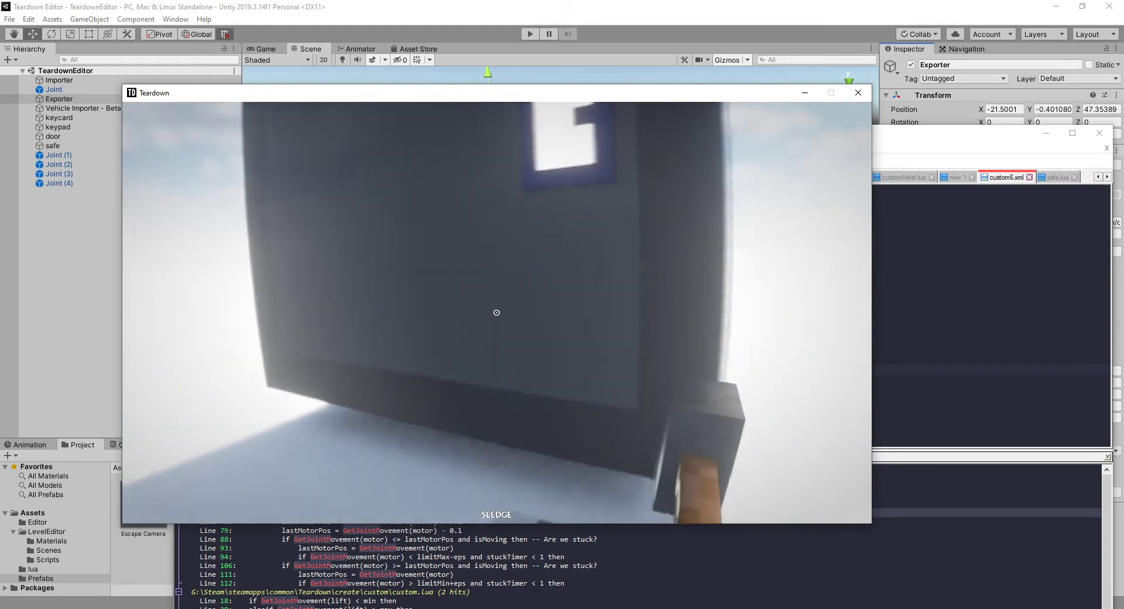
pyautogui.moveTo(497, 313); pyautogui.dragTo(496, 312, button='right')
pyautogui.press('a')
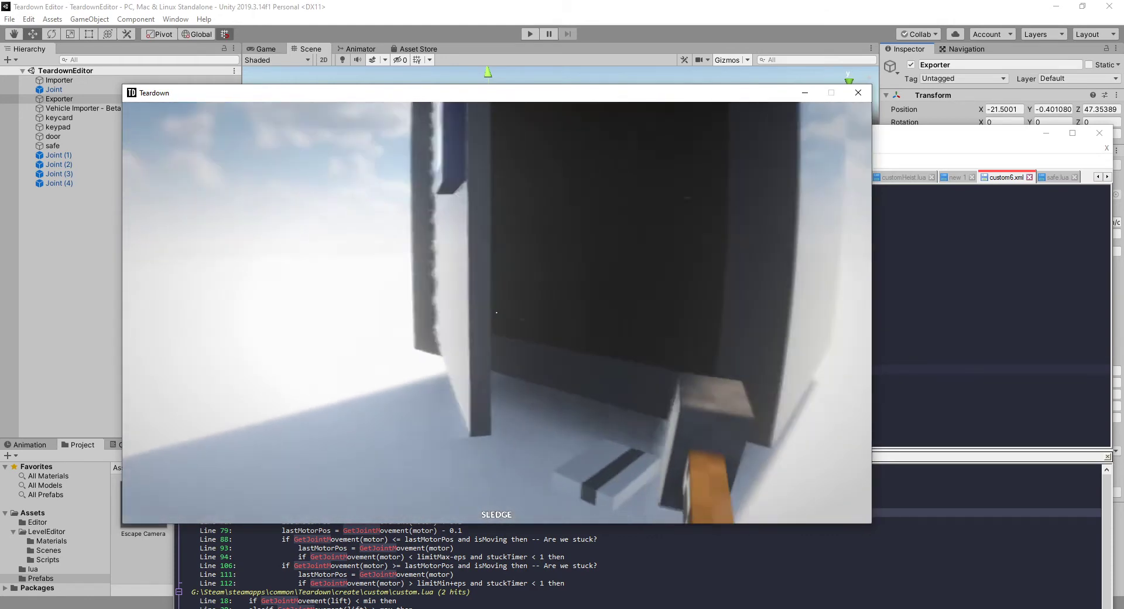
pyautogui.click(497, 312)
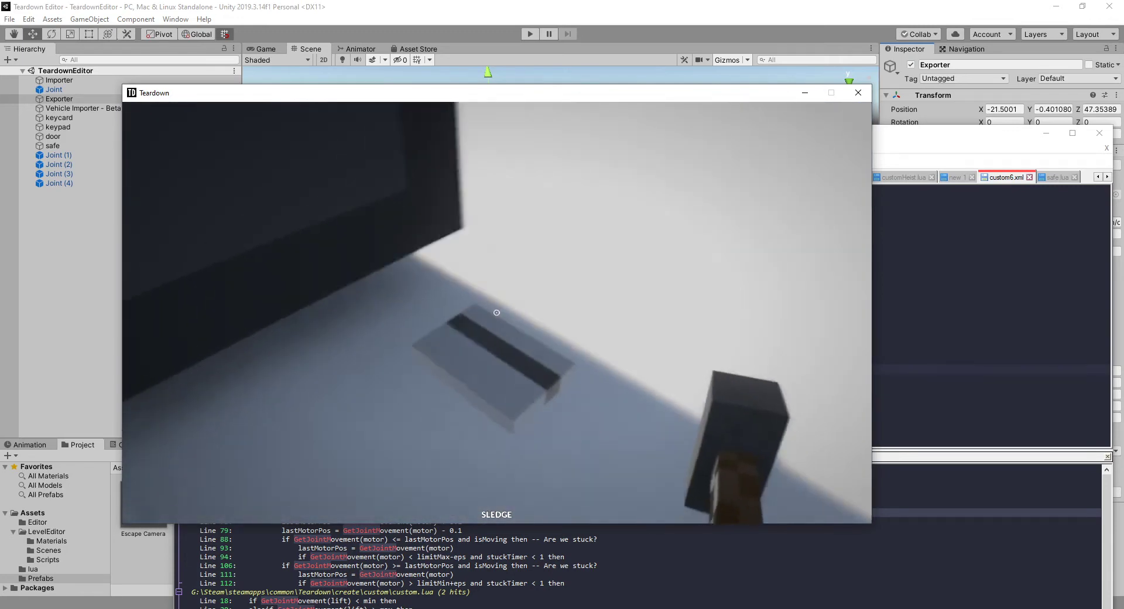
pyautogui.moveTo(496, 312); pyautogui.dragTo(497, 313, button='right')
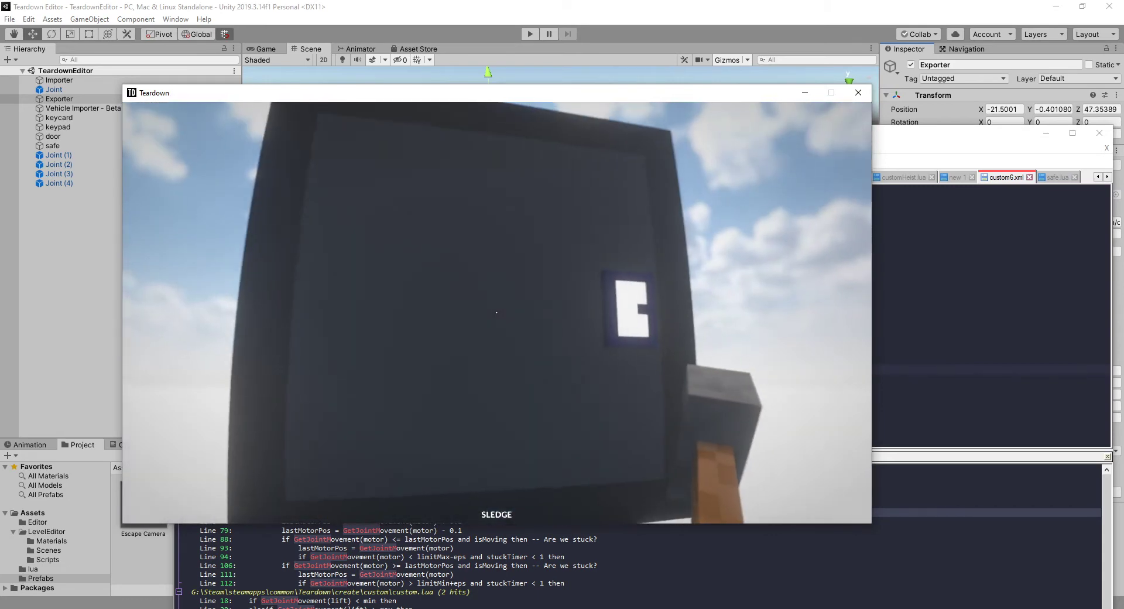
# Return to Unity and tag the keycard object "keycard" and the keypad object "keypad"
pyautogui.hotkey('alt', 'Tab')
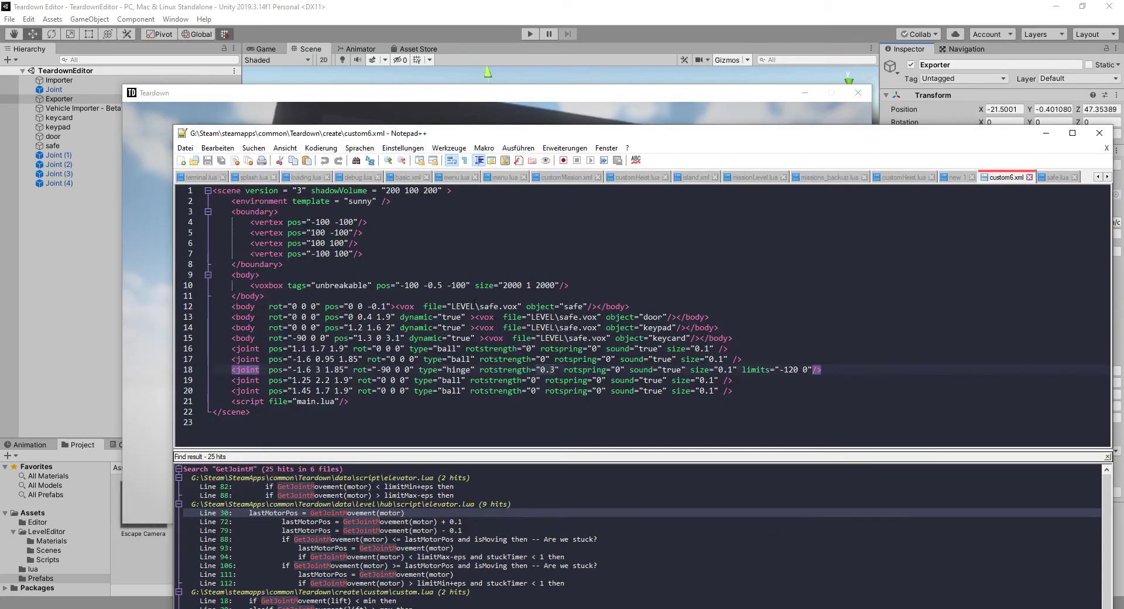
pyautogui.click(644, 5)
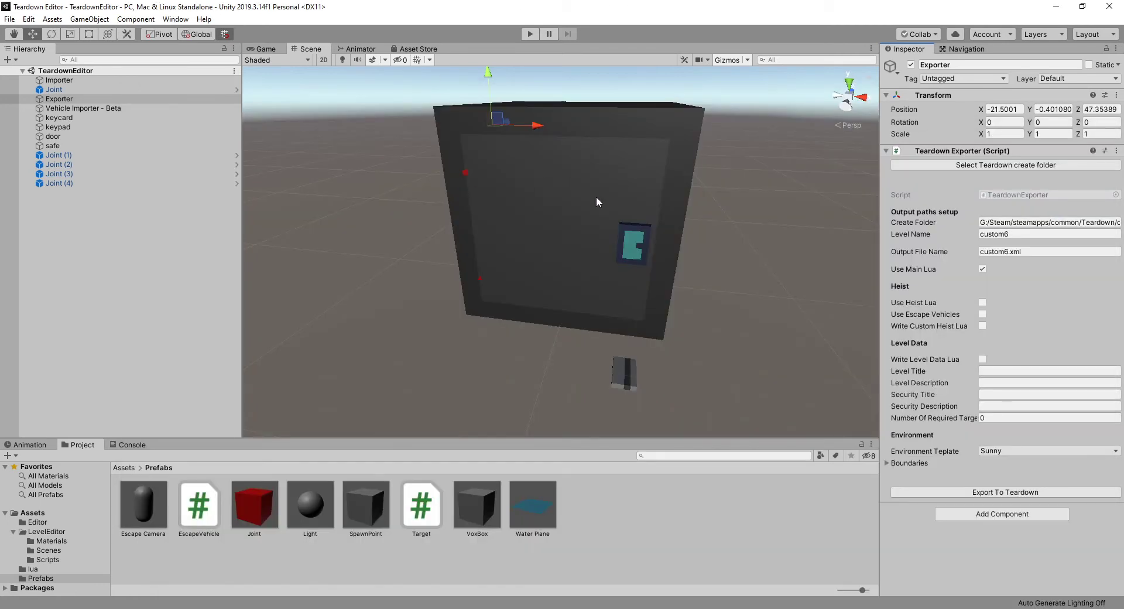
pyautogui.click(632, 381)
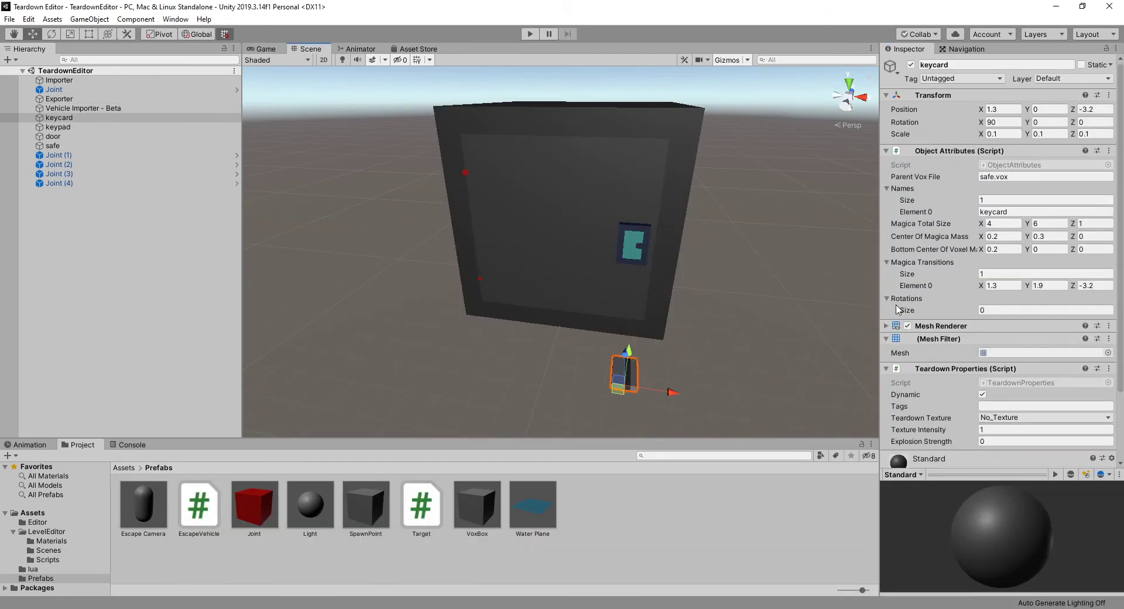
pyautogui.click(1008, 405)
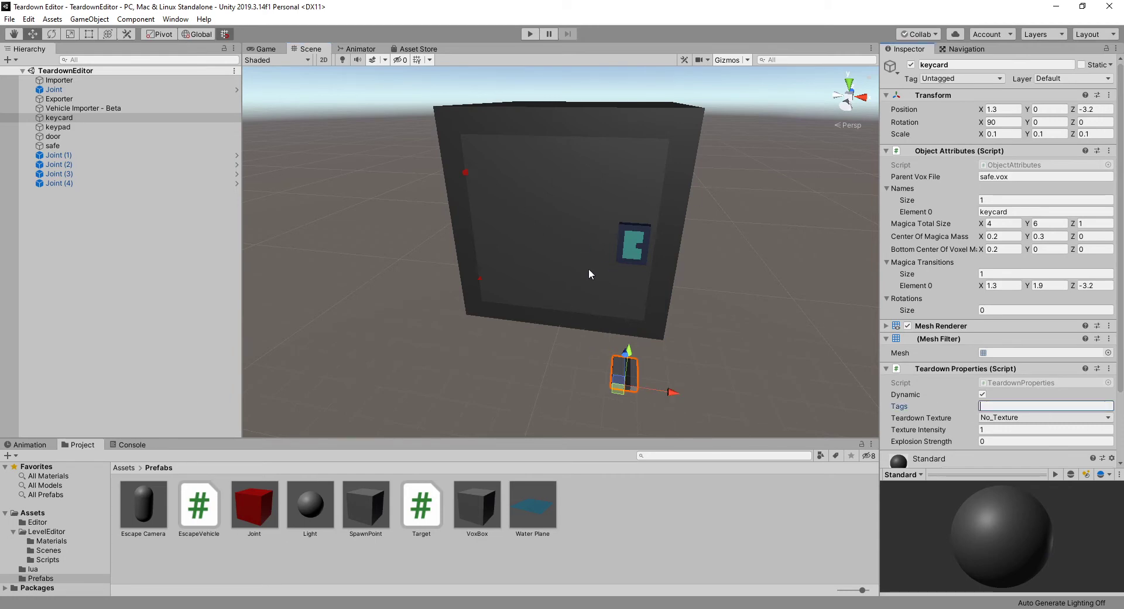
pyautogui.scroll(-3, 956, 363)
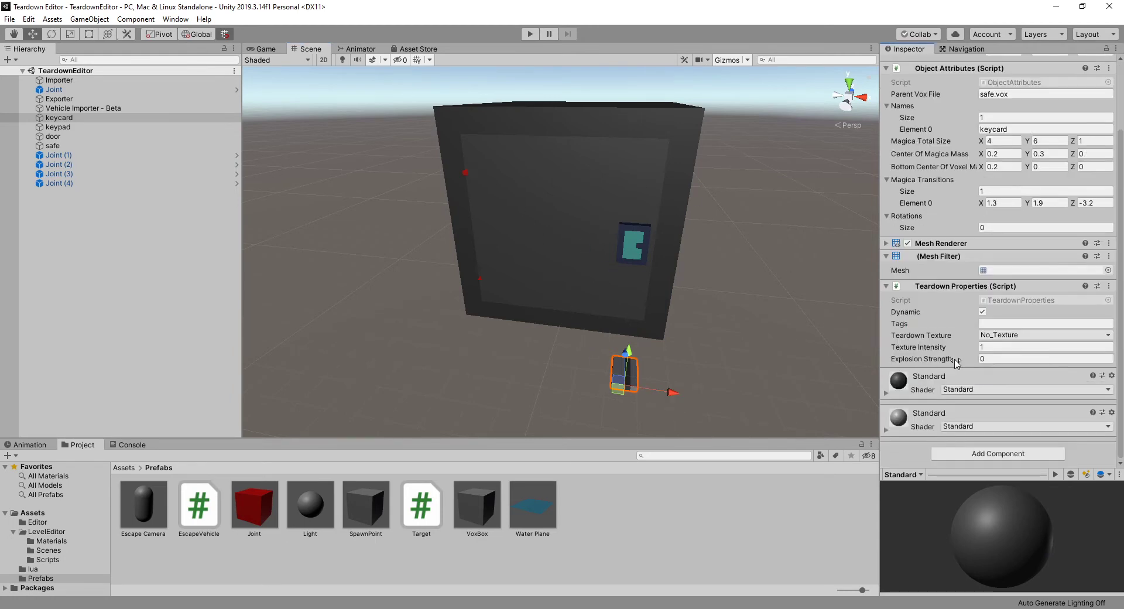
pyautogui.click(604, 360)
pyautogui.click(626, 368)
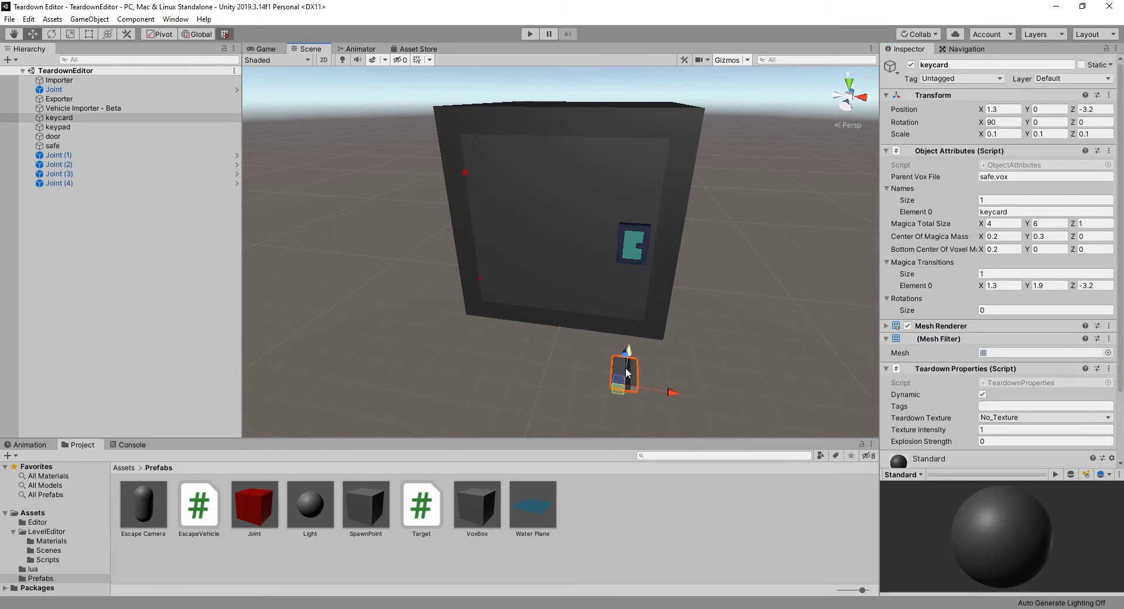
pyautogui.scroll(-3, 1020, 338)
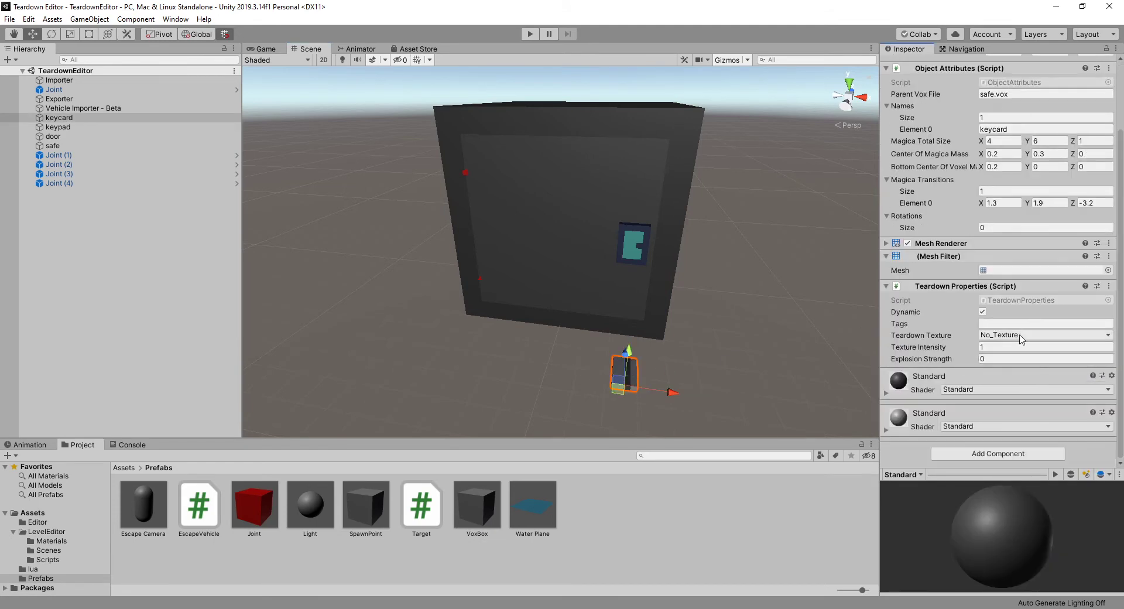
pyautogui.click(1016, 323)
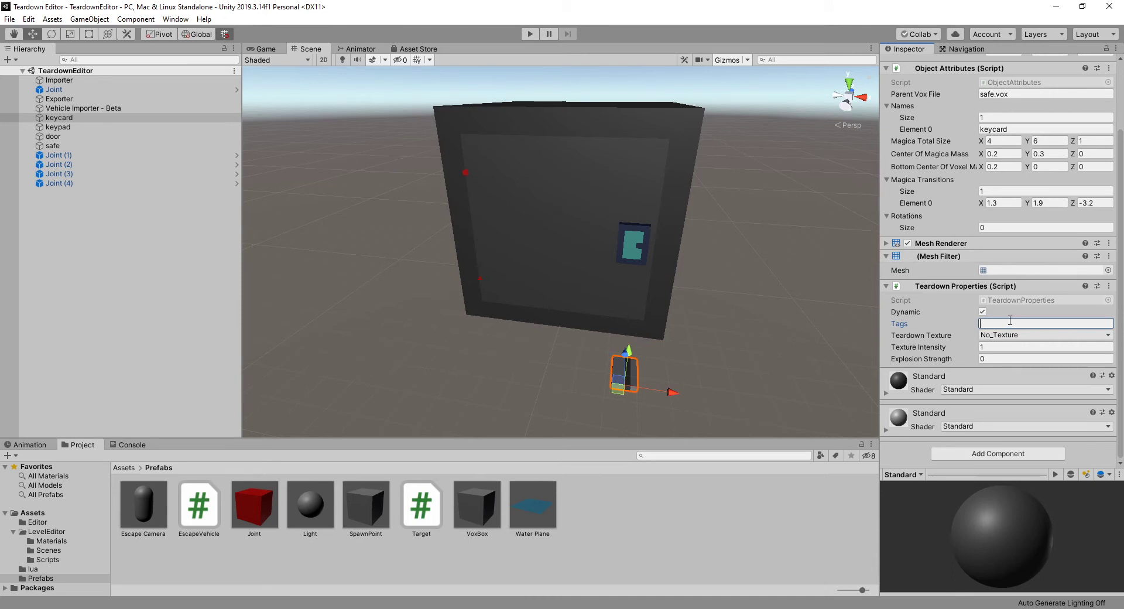
pyautogui.write('keycxa')
pyautogui.write('card')
pyautogui.click(640, 249)
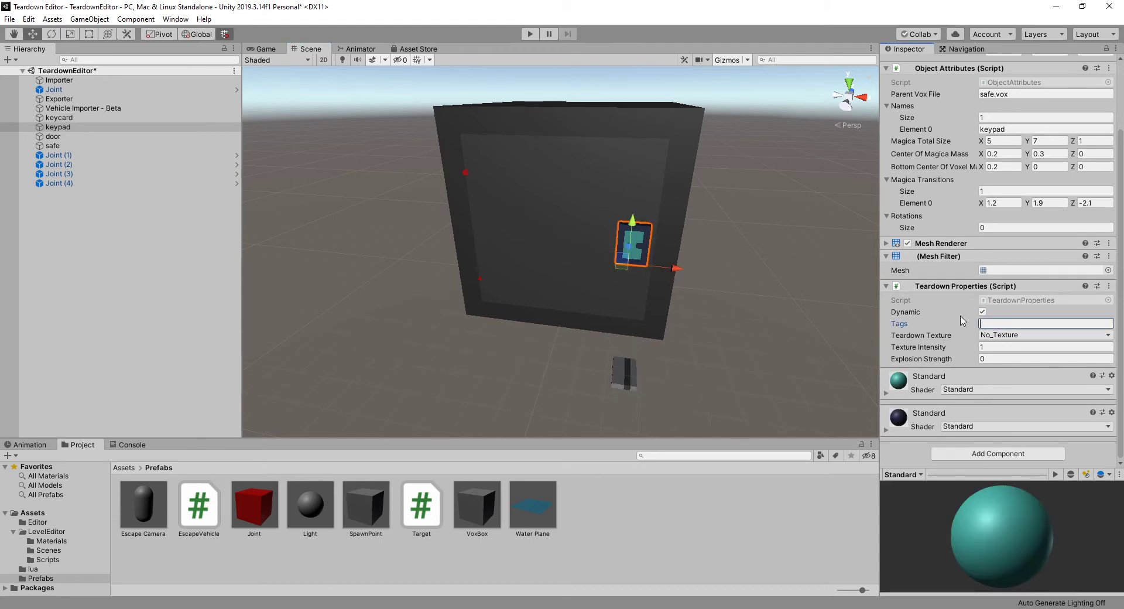
pyautogui.write('keypad')
# Tag the door's upper hinge joint "safehinge" and review the tags of the keypad and keycard
pyautogui.click(465, 171)
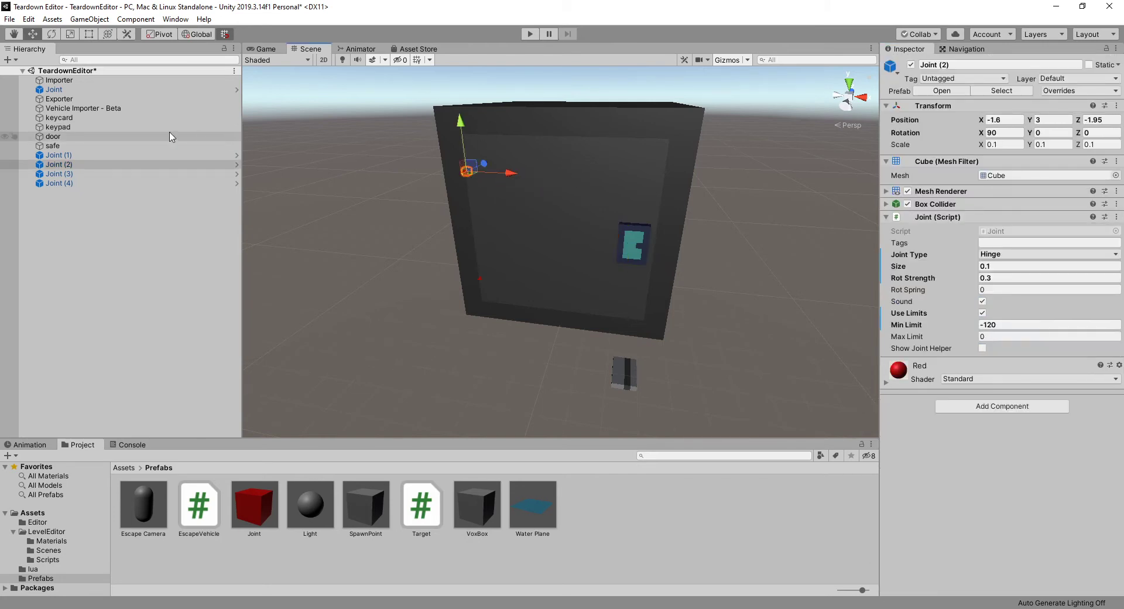
pyautogui.click(1011, 243)
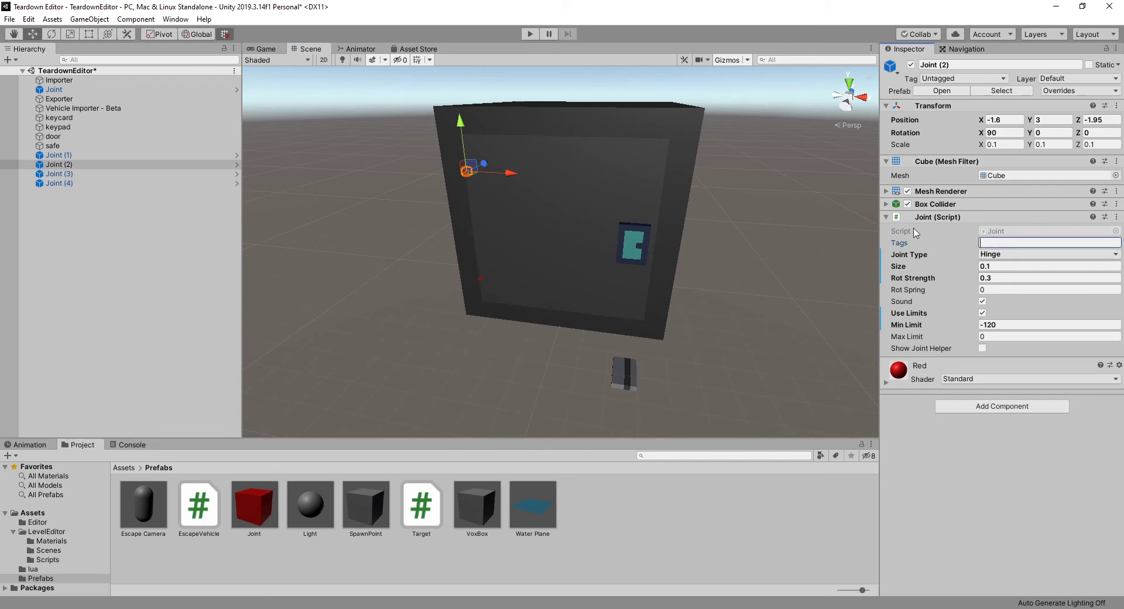
pyautogui.write('safeH')
pyautogui.press('BackSpace')
pyautogui.write('hinge')
pyautogui.doubleClick(995, 244)
pyautogui.click(996, 242)
pyautogui.click(632, 252)
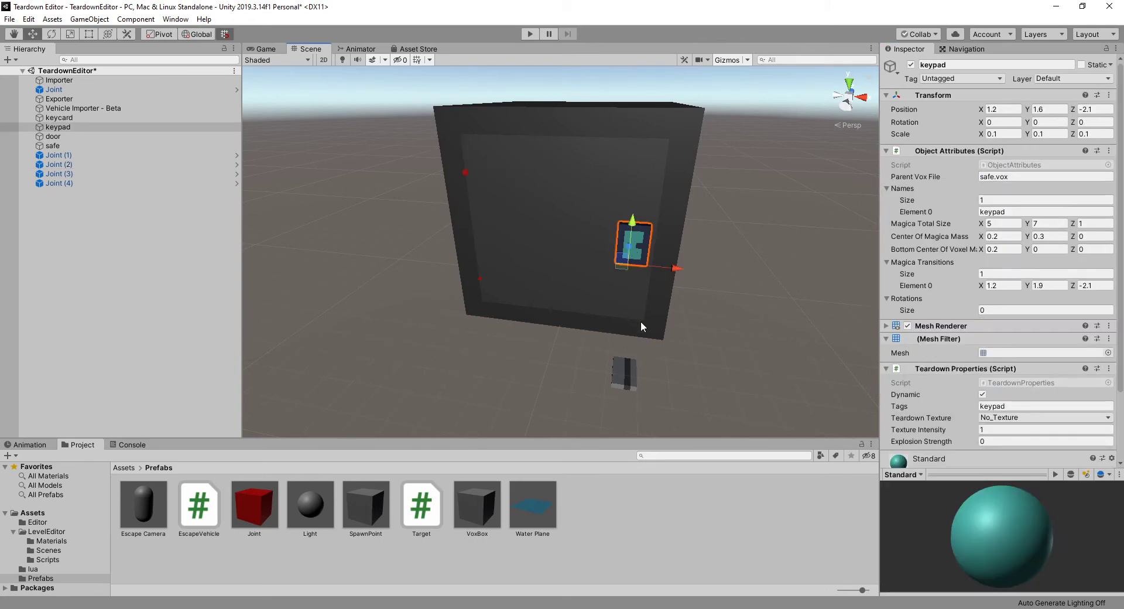
pyautogui.click(626, 381)
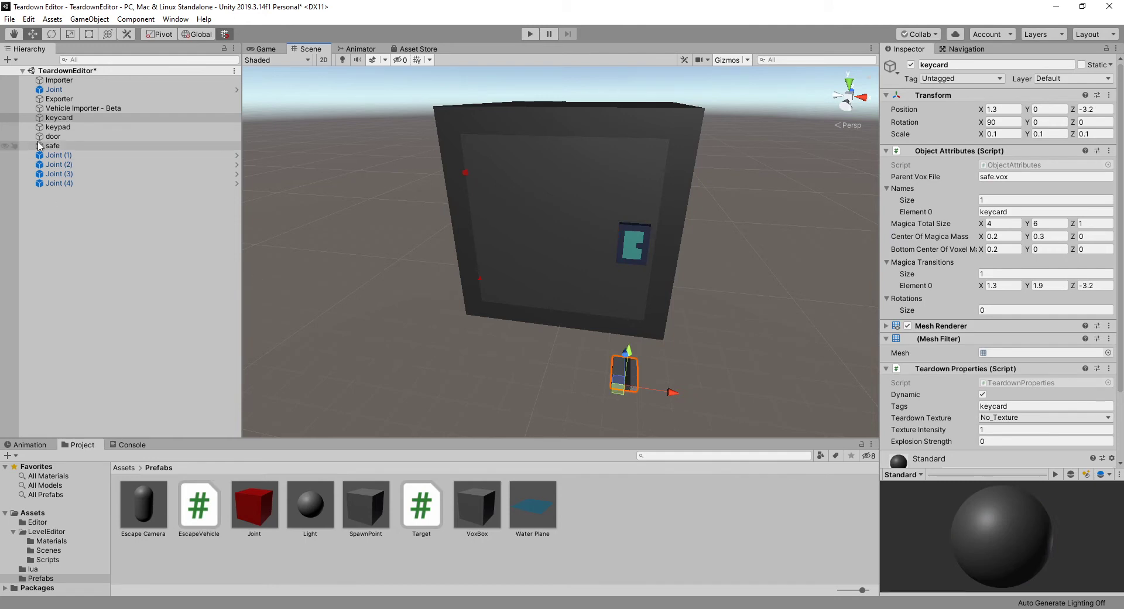
# Export the tagged level to Teardown, then switch to Notepad++ and reload custom6.xml
pyautogui.click(68, 81)
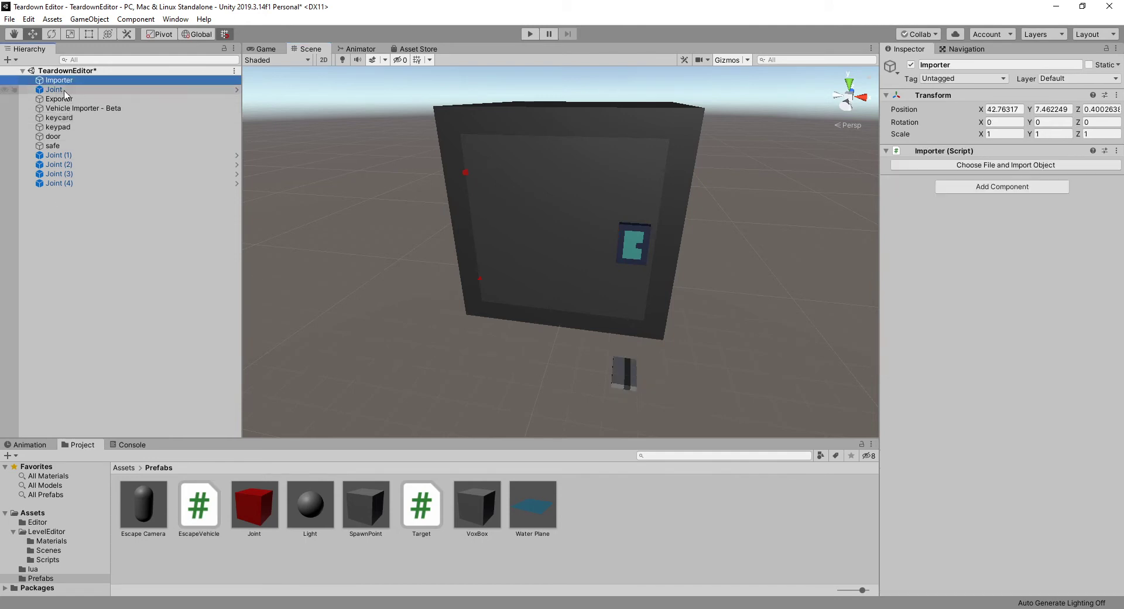
pyautogui.click(63, 99)
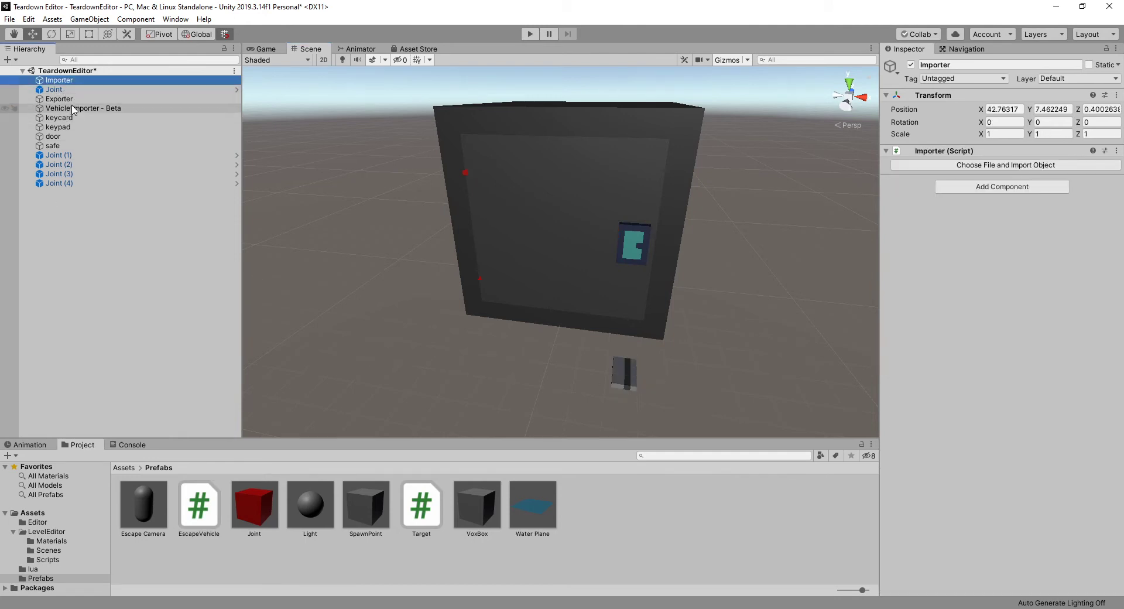
pyautogui.click(1024, 493)
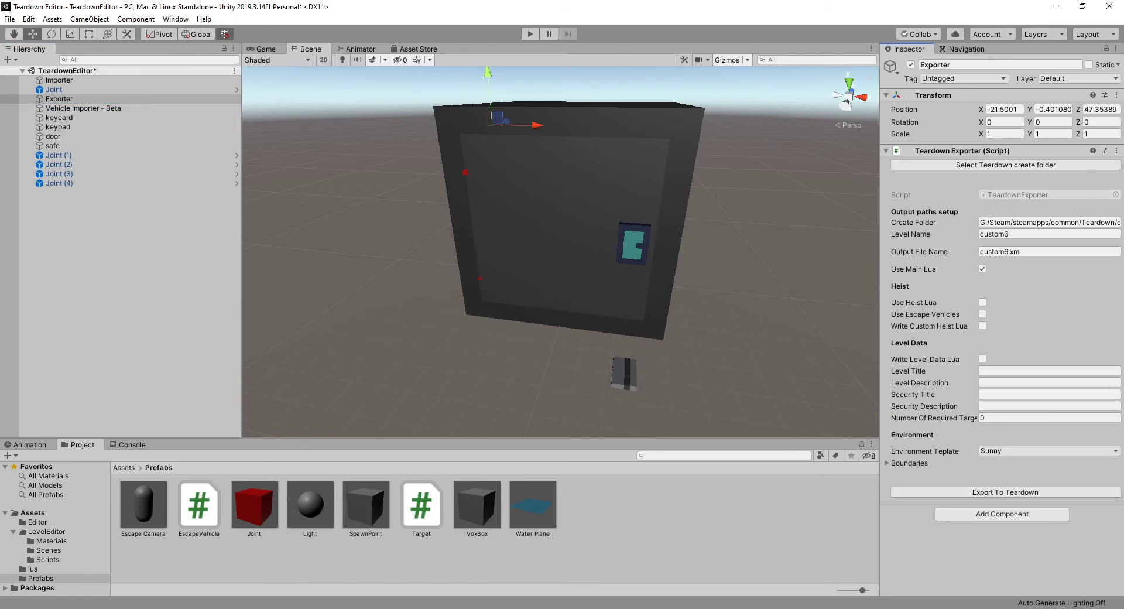
pyautogui.click(267, 608)
pyautogui.click(597, 357)
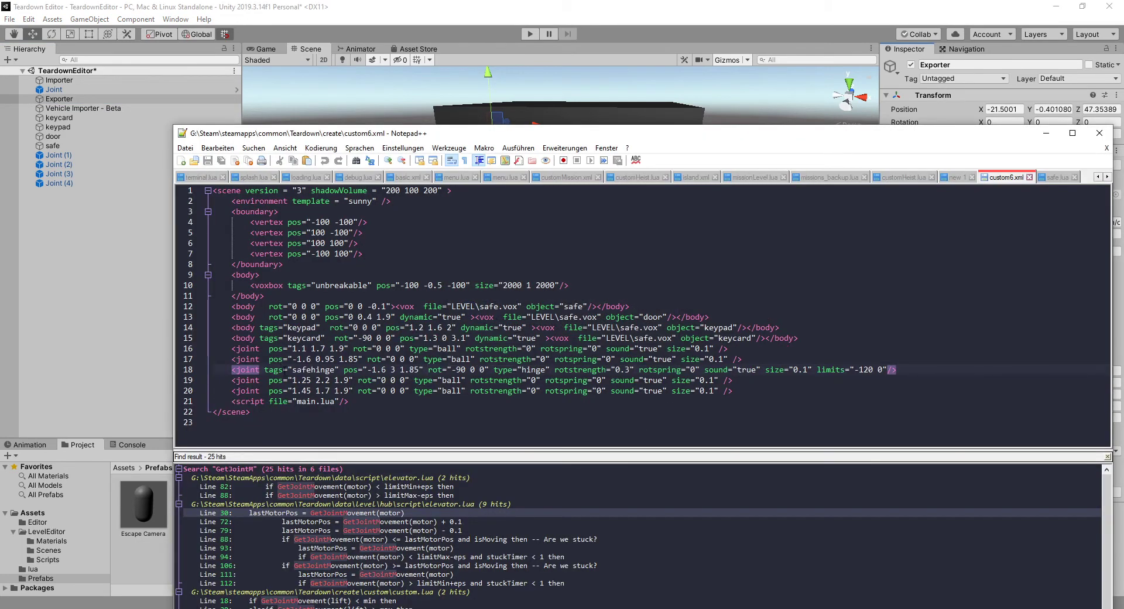
# Move the safehinge joint line directly below the keycard body, set the three tagged lines apart with blank lines and save
pyautogui.click(334, 369)
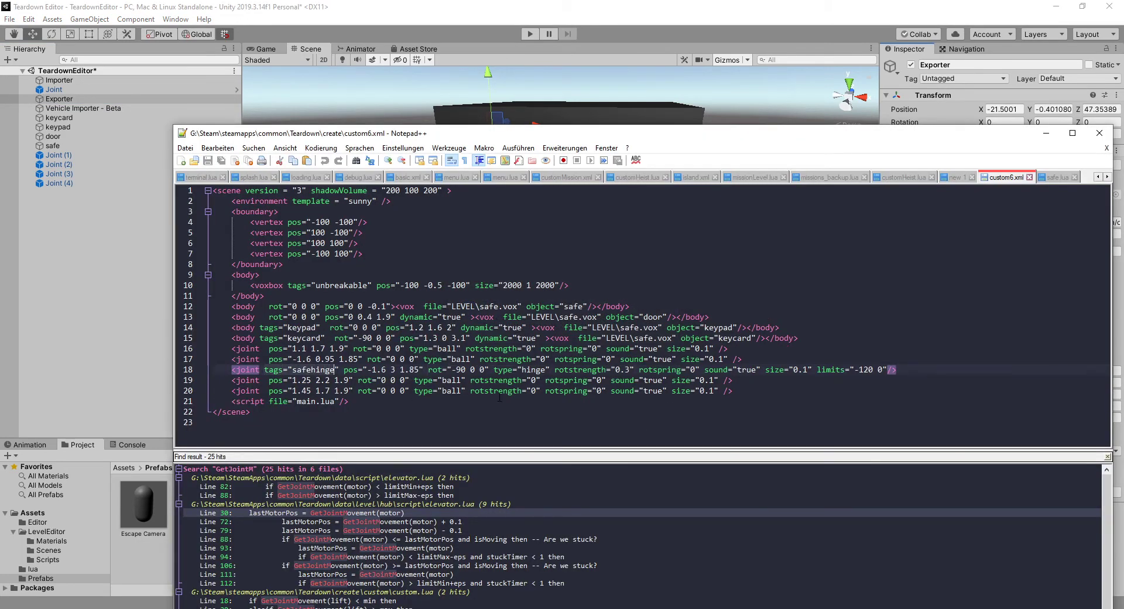
pyautogui.press('Home')
pyautogui.press('Home')
pyautogui.hotkey('shift', 'Down')
pyautogui.hotkey('ctrl', 'x')
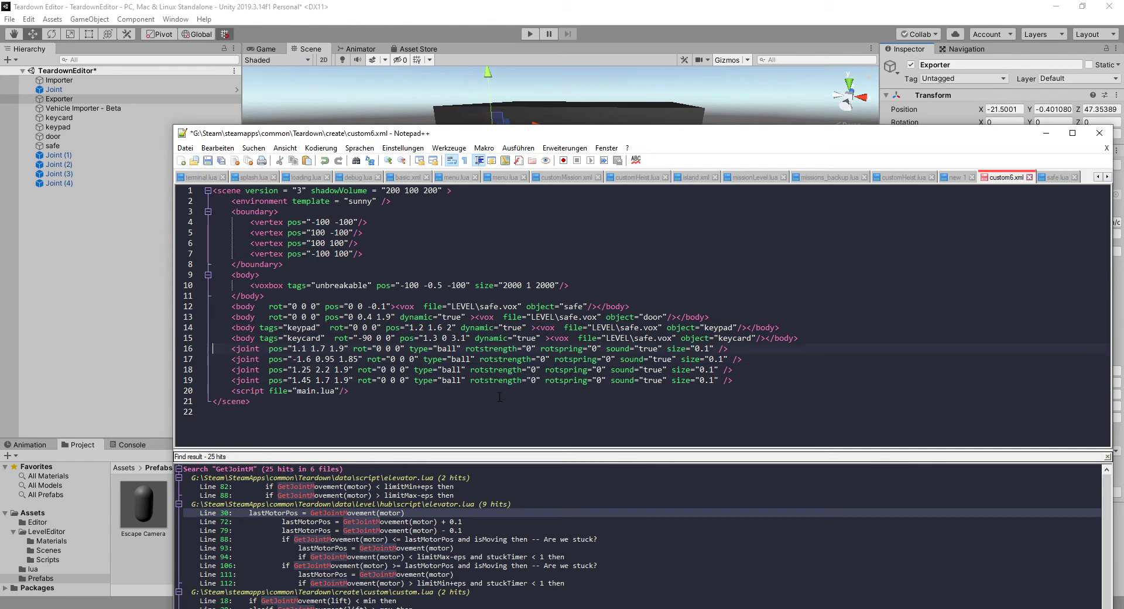
pyautogui.hotkey('ctrl', 'v')
pyautogui.press('Return')
pyautogui.press('Up')
pyautogui.press('Up')
pyautogui.press('Up')
pyautogui.press('Up')
pyautogui.press('Return')
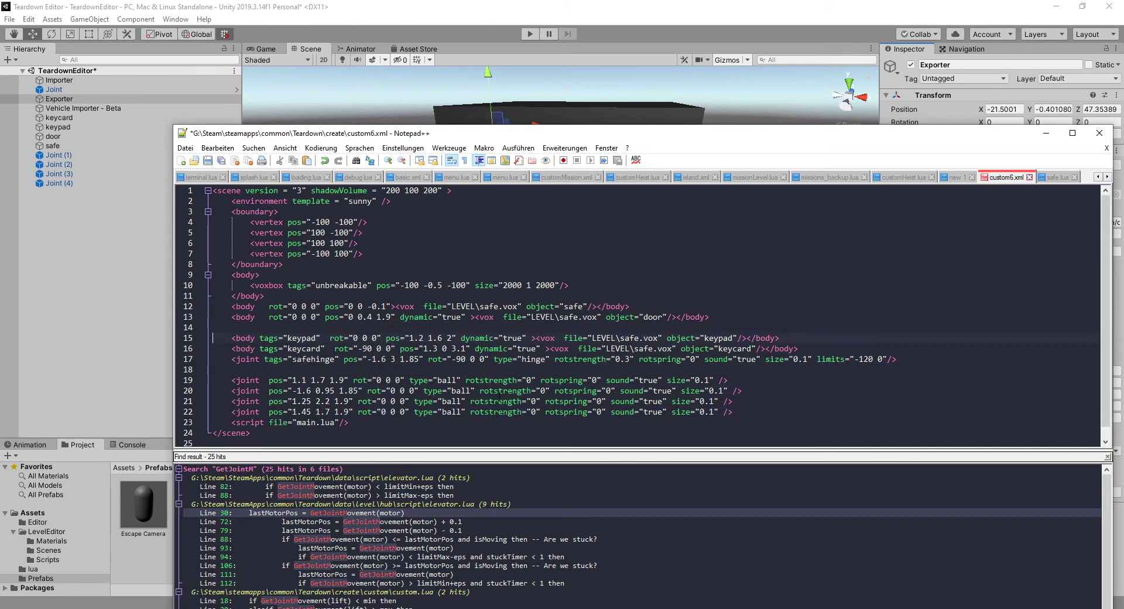
pyautogui.hotkey('ctrl', 's')
# Duplicate the main.lua script line beneath itself, change the copy's file to LEVEL\safe.lua and save
pyautogui.scroll(-1, 381, 414)
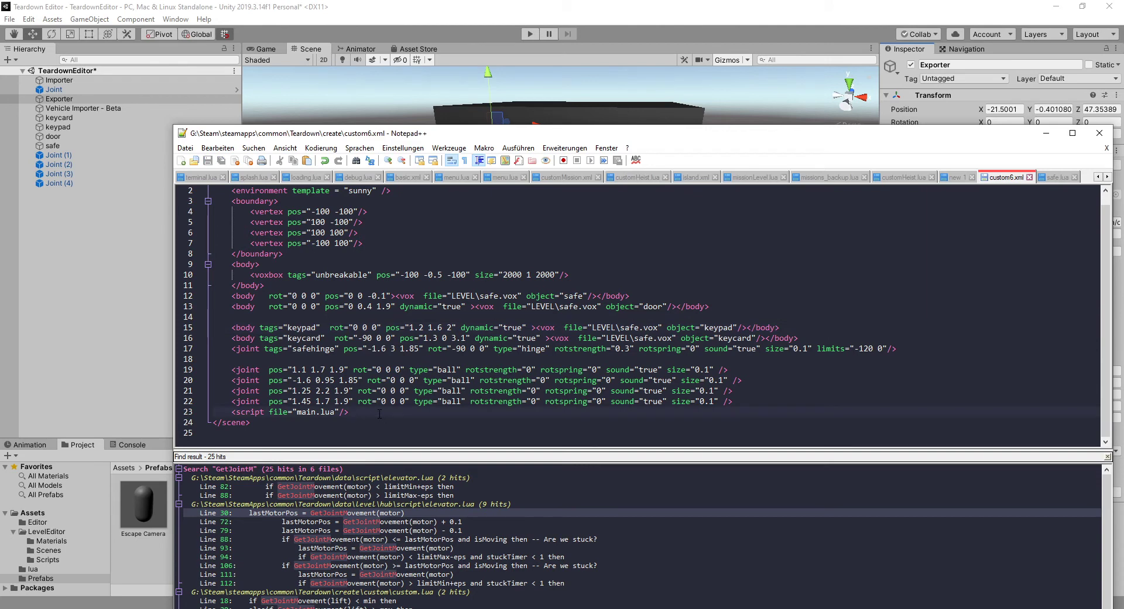
pyautogui.hotkey('shift', 'Home')
pyautogui.hotkey('ctrl', 'c')
pyautogui.press('End')
pyautogui.press('Return')
pyautogui.hotkey('ctrl', 'v')
pyautogui.press('Left')
pyautogui.press('Left')
pyautogui.press('Left')
pyautogui.press('Left')
pyautogui.press('Left')
pyautogui.press('Left')
pyautogui.press('Left')
pyautogui.press('Left')
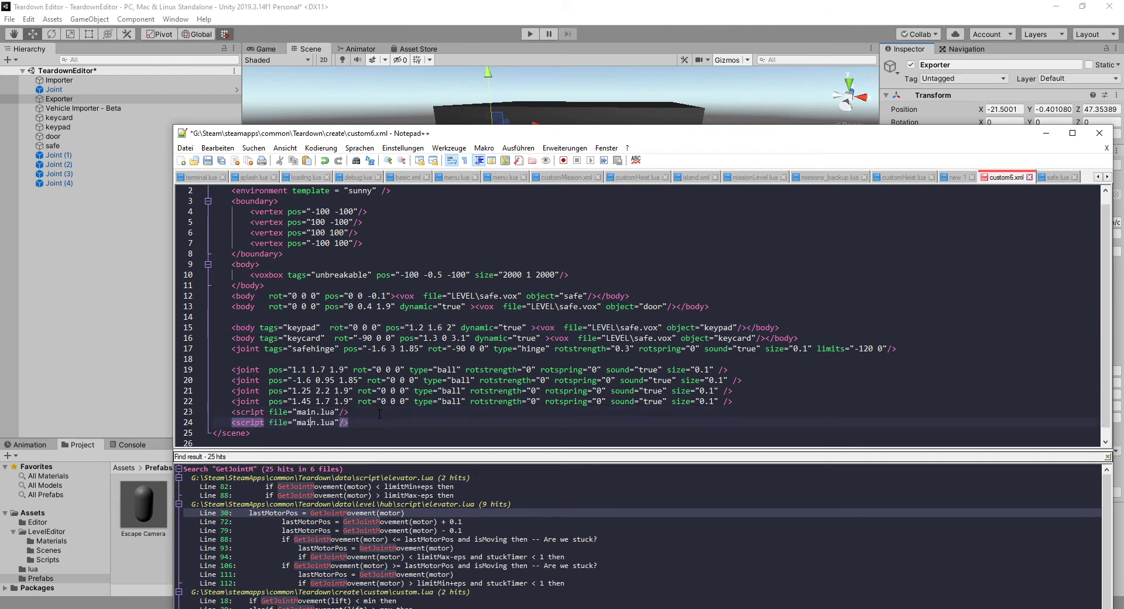
pyautogui.write('LEVEL\\')
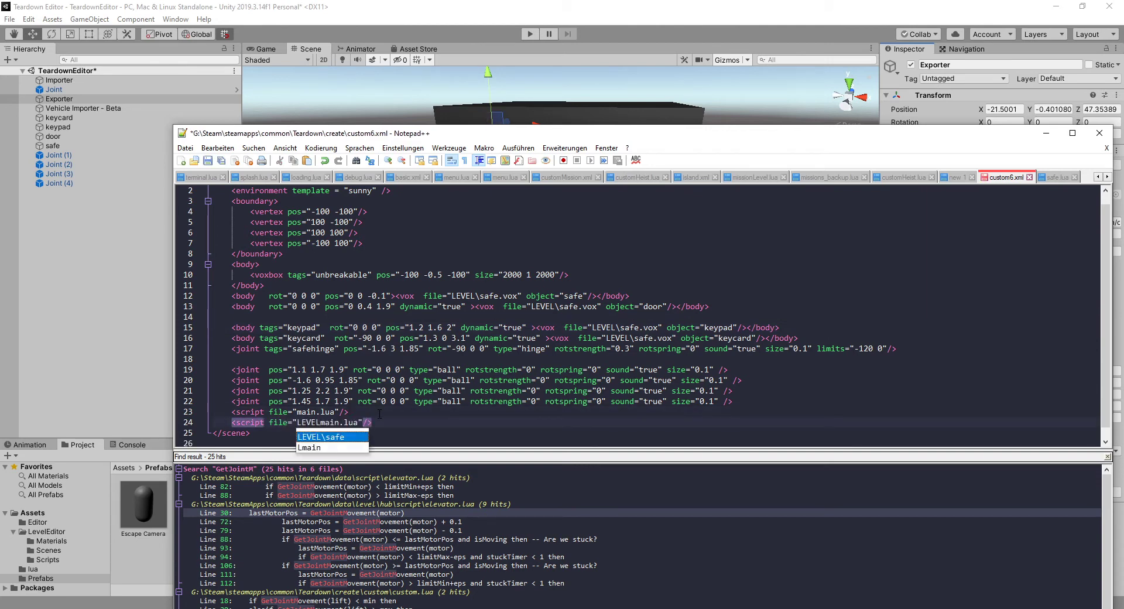
pyautogui.press('Delete')
pyautogui.press('Delete')
pyautogui.press('Delete')
pyautogui.press('Delete')
pyautogui.write('safe')
pyautogui.hotkey('ctrl', 's')
# Highlight LEVEL and safe in the new script line and compare them with the vox file paths
pyautogui.doubleClick(308, 422)
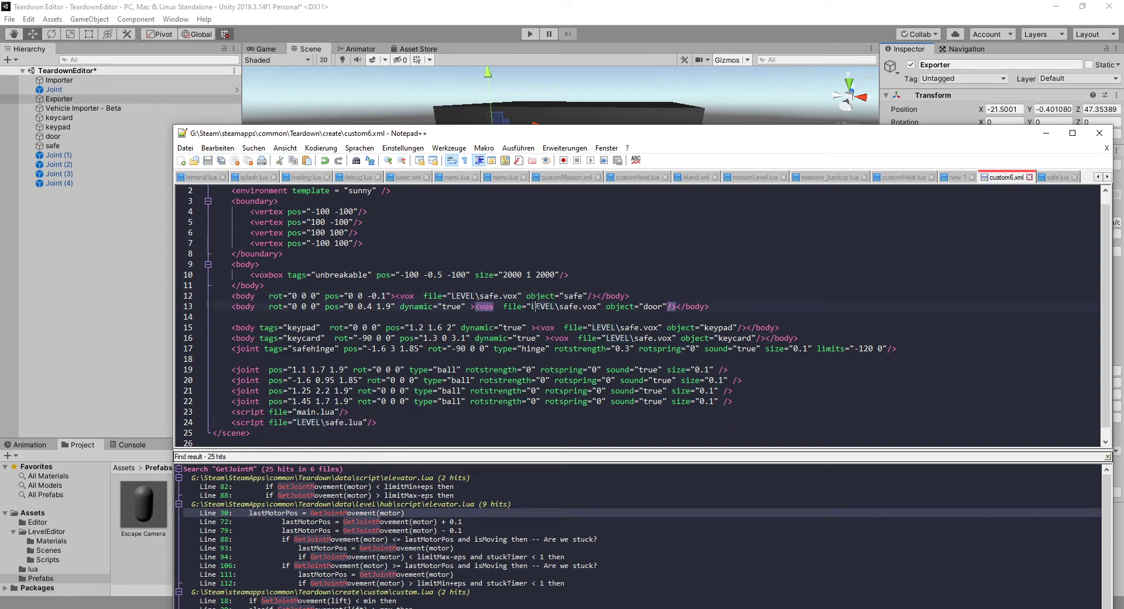
pyautogui.doubleClick(602, 328)
pyautogui.doubleClick(615, 338)
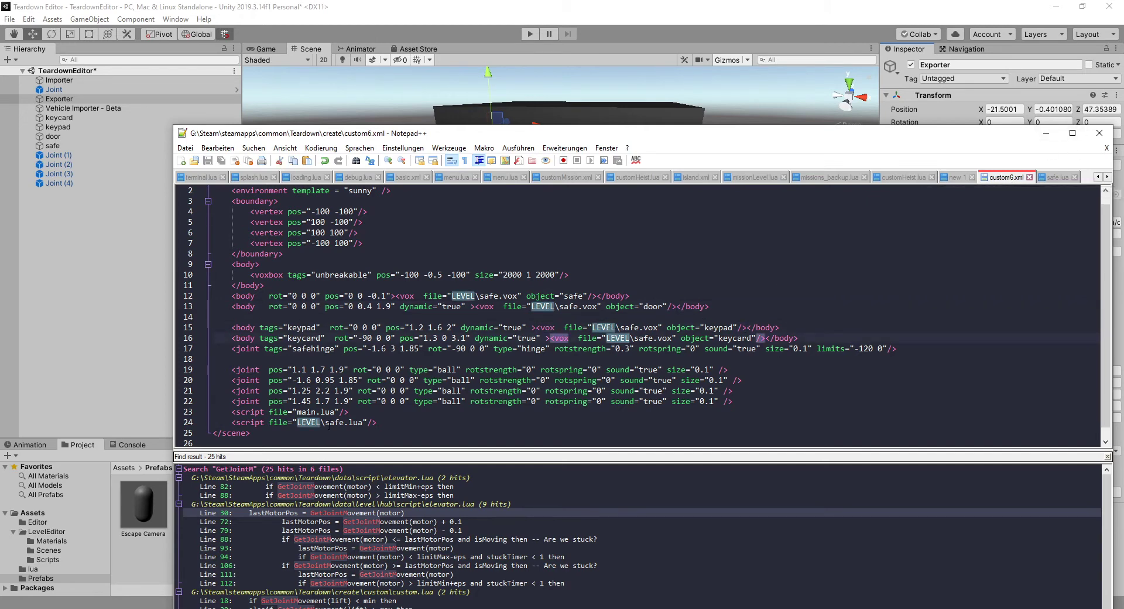
pyautogui.doubleClick(309, 421)
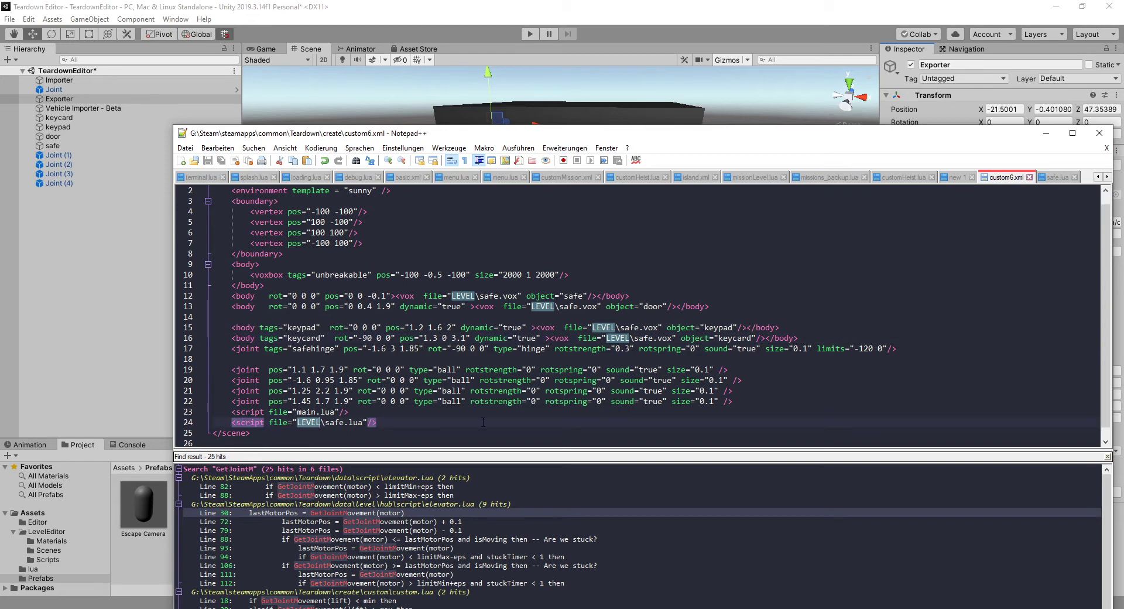
pyautogui.doubleClick(334, 422)
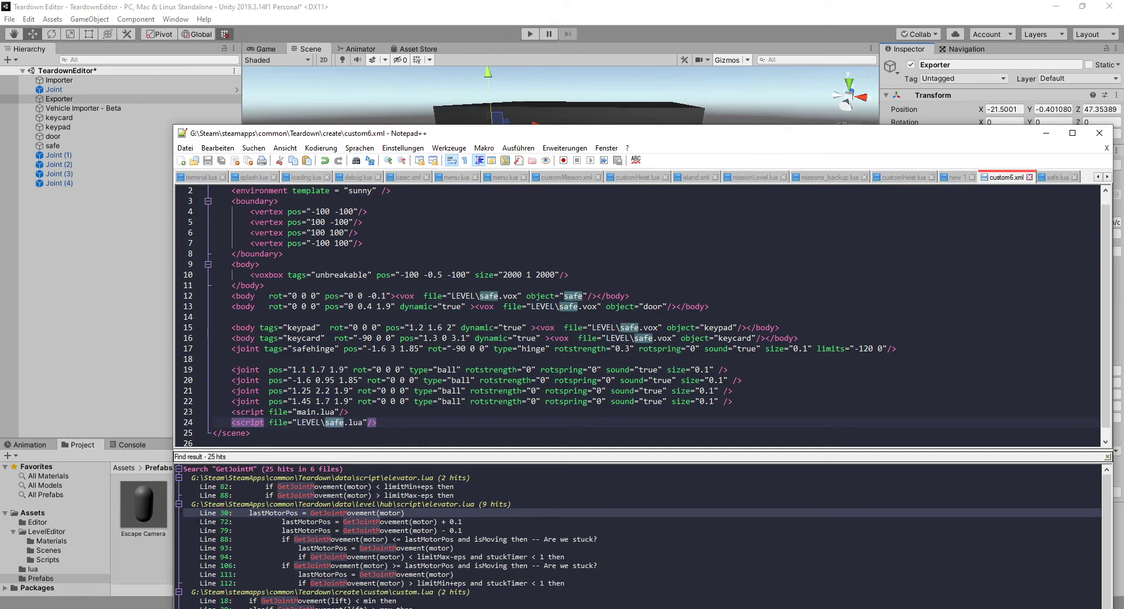
# Open safe.lua from Teardown's create\custom6 folder in Notepad++ and move the editor window below the safe in the Unity scene
pyautogui.click(274, 608)
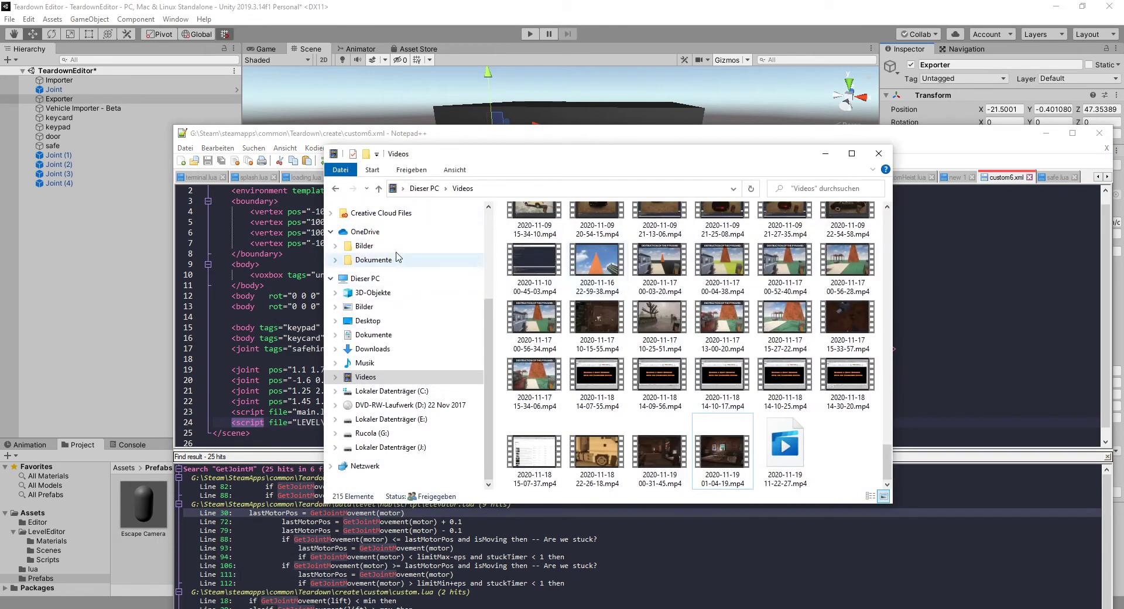
pyautogui.scroll(3, 397, 260)
pyautogui.click(391, 266)
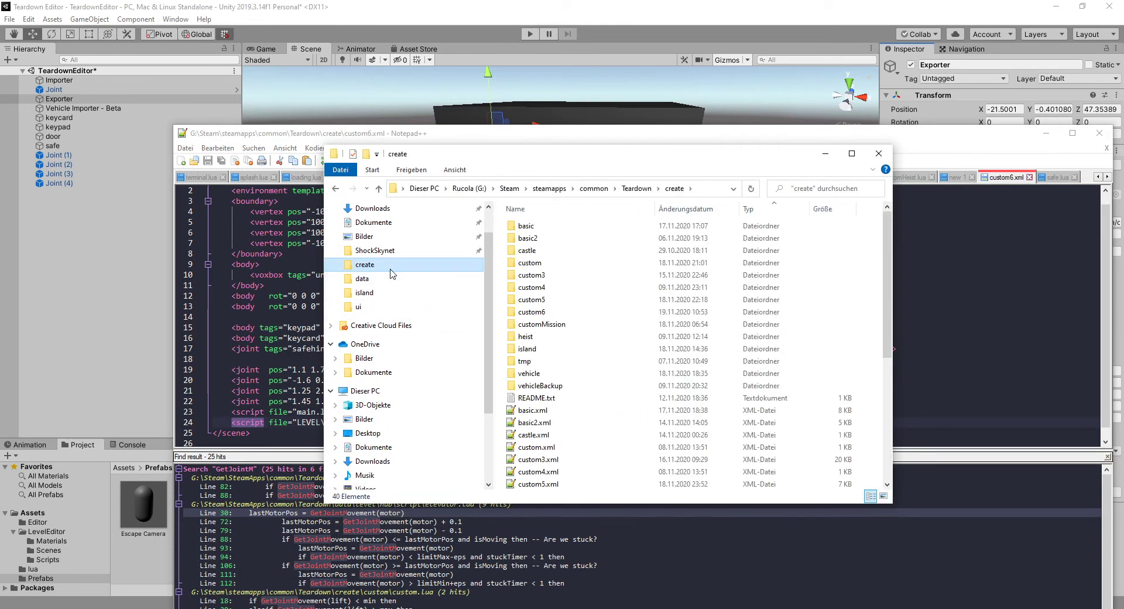
pyautogui.doubleClick(530, 312)
pyautogui.click(528, 228)
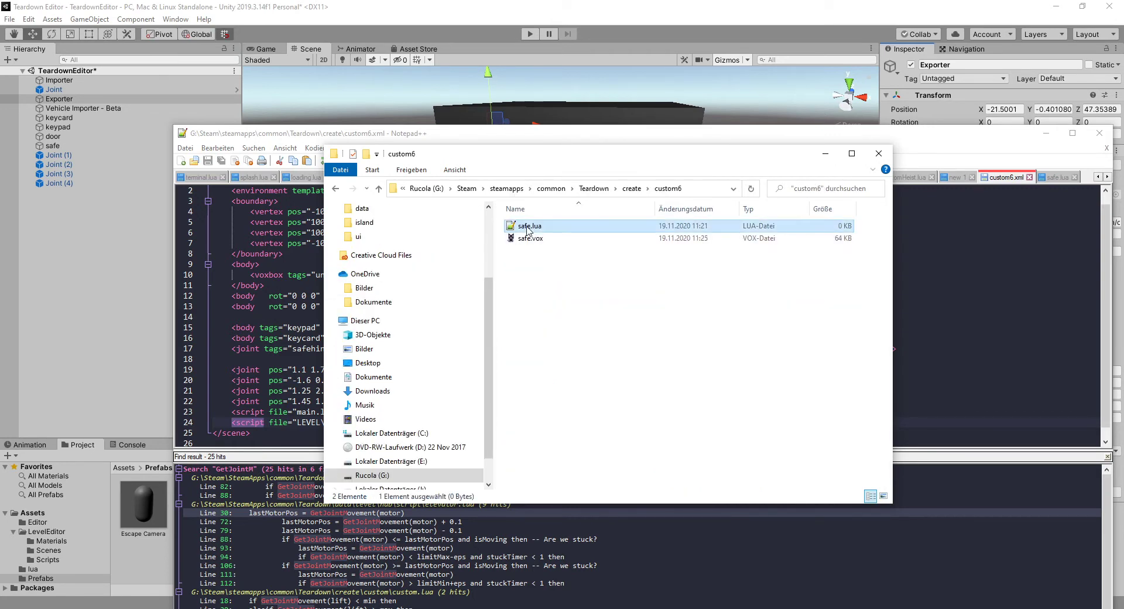
pyautogui.doubleClick(527, 227)
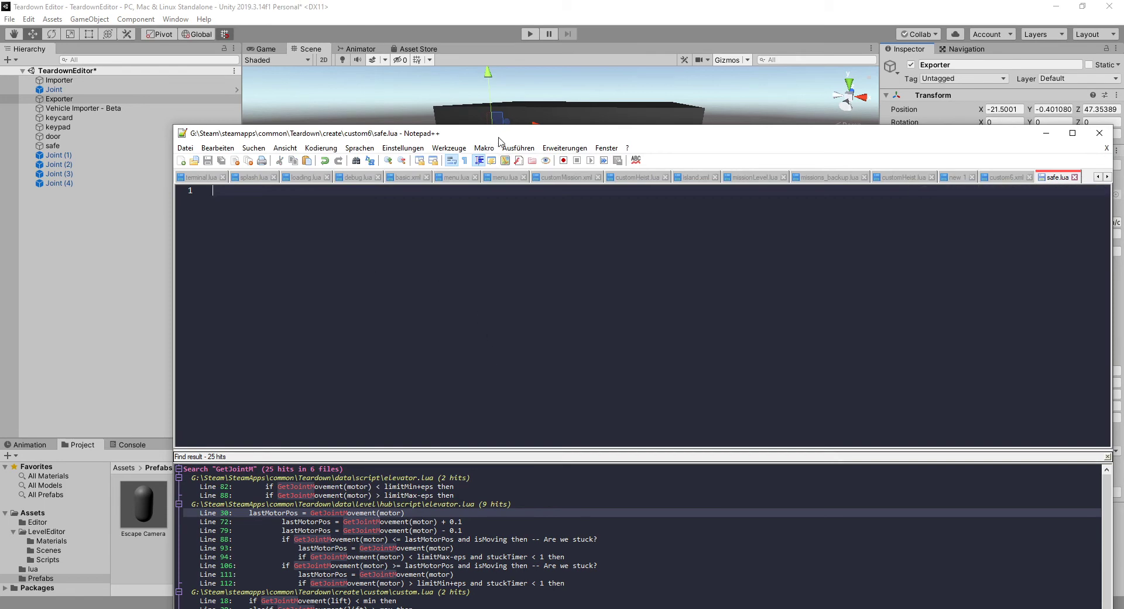
pyautogui.moveTo(497, 138); pyautogui.dragTo(590, 222)
pyautogui.click(826, 158)
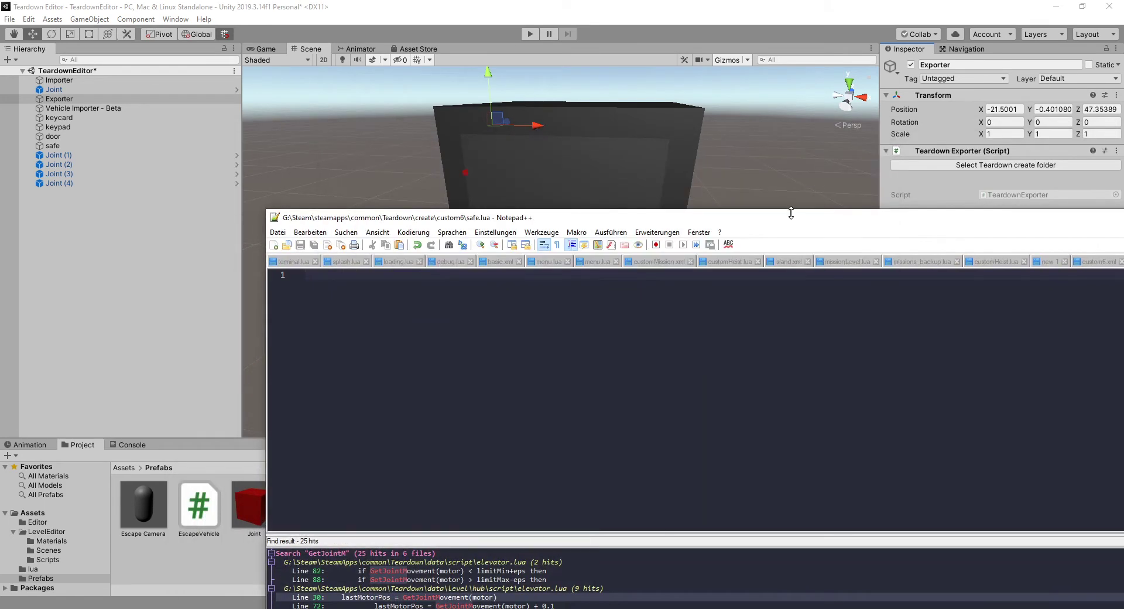
pyautogui.moveTo(751, 226); pyautogui.dragTo(664, 348)
# Write an empty init() function in safe.lua with a blank line between its header and end
pyautogui.write('function init()')
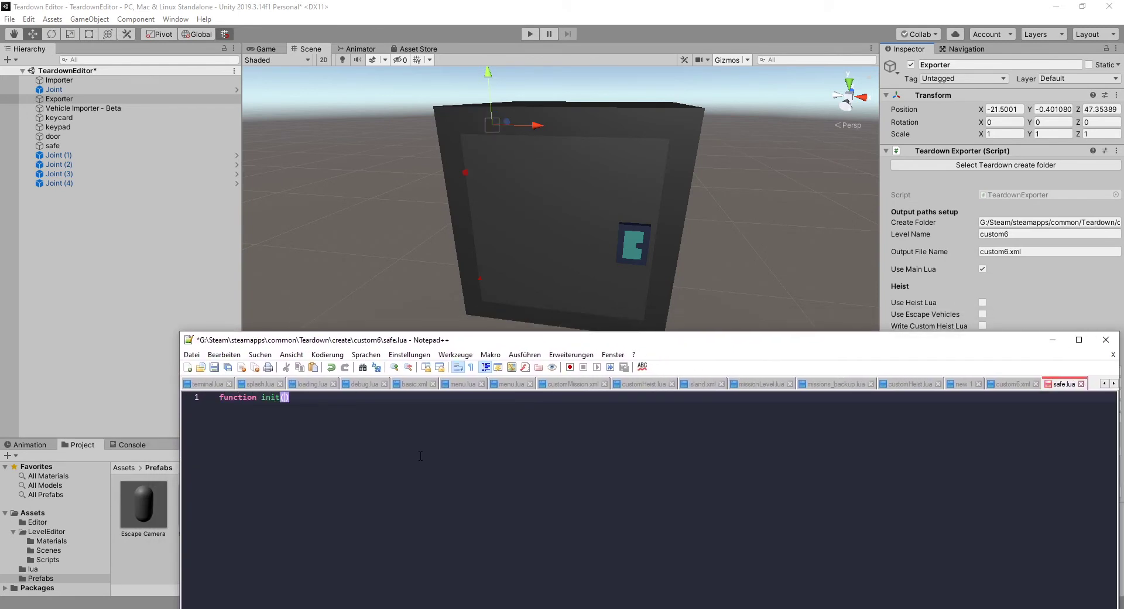
pyautogui.press('Return')
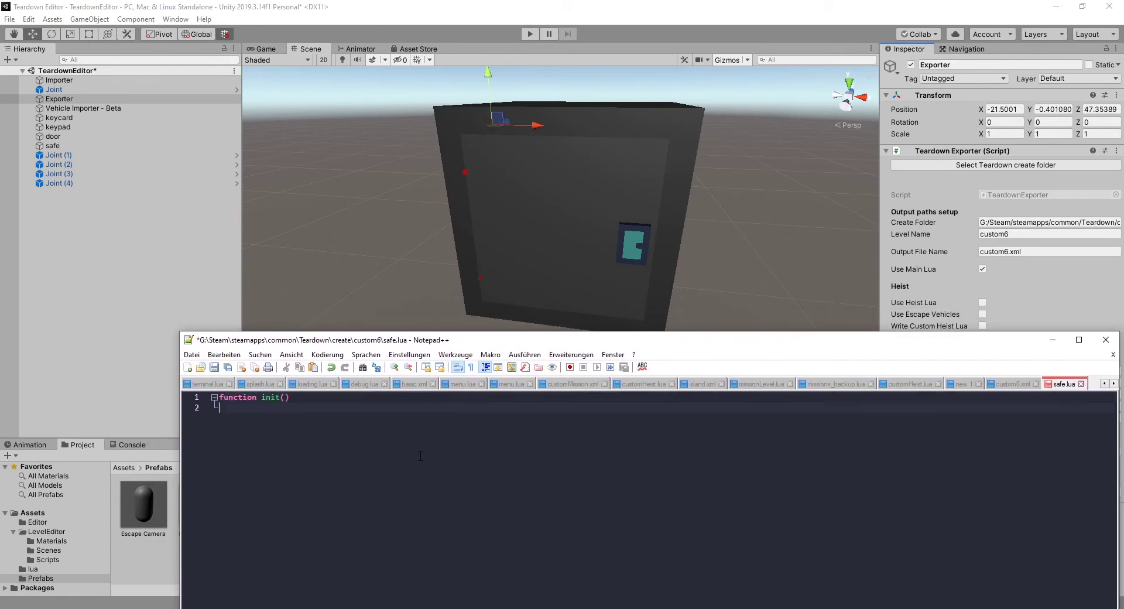
pyautogui.write('end')
pyautogui.press('Up')
pyautogui.press('End')
pyautogui.press('Return')
pyautogui.press('Down')
pyautogui.press('Down')
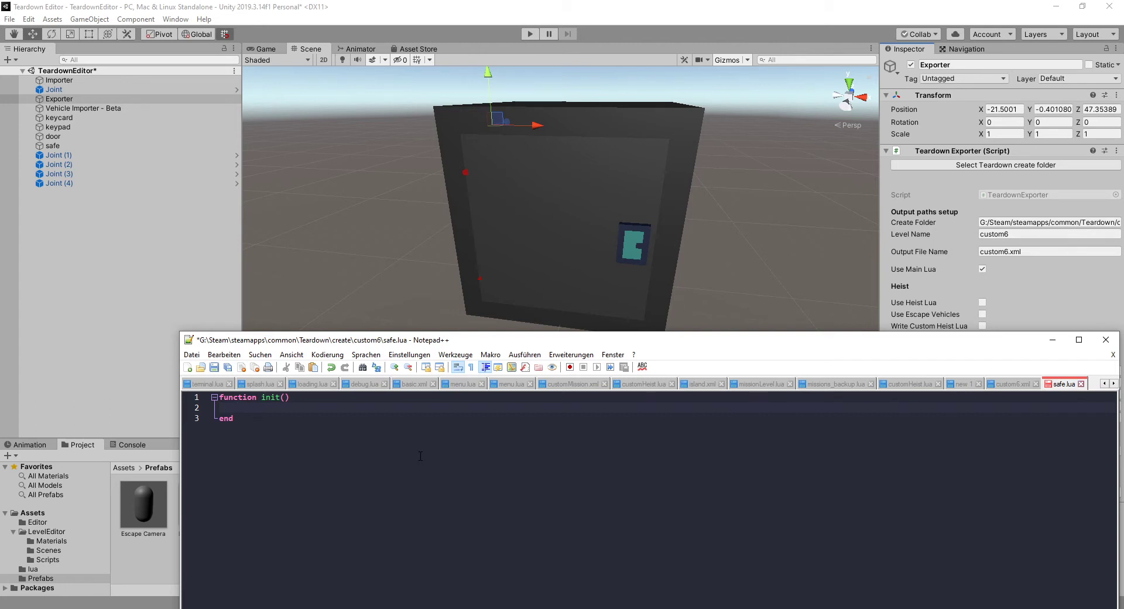
# Inside init(), assign keycard = FindBody("keycard", true) and save safe.lua
pyautogui.write('F')
pyautogui.write('FindBody()')
pyautogui.write('"keycar')
pyautogui.write('d")')
pyautogui.write(', tru')
pyautogui.write('e')
pyautogui.press('Home')
pyautogui.write('keycard =')
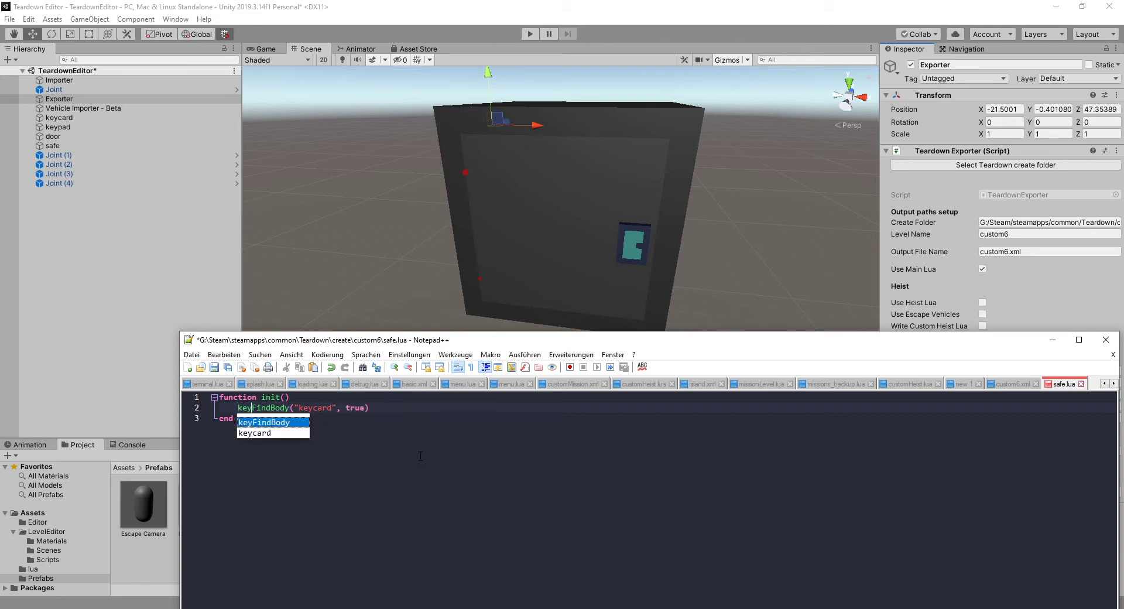
pyautogui.hotkey('ctrl', 's')
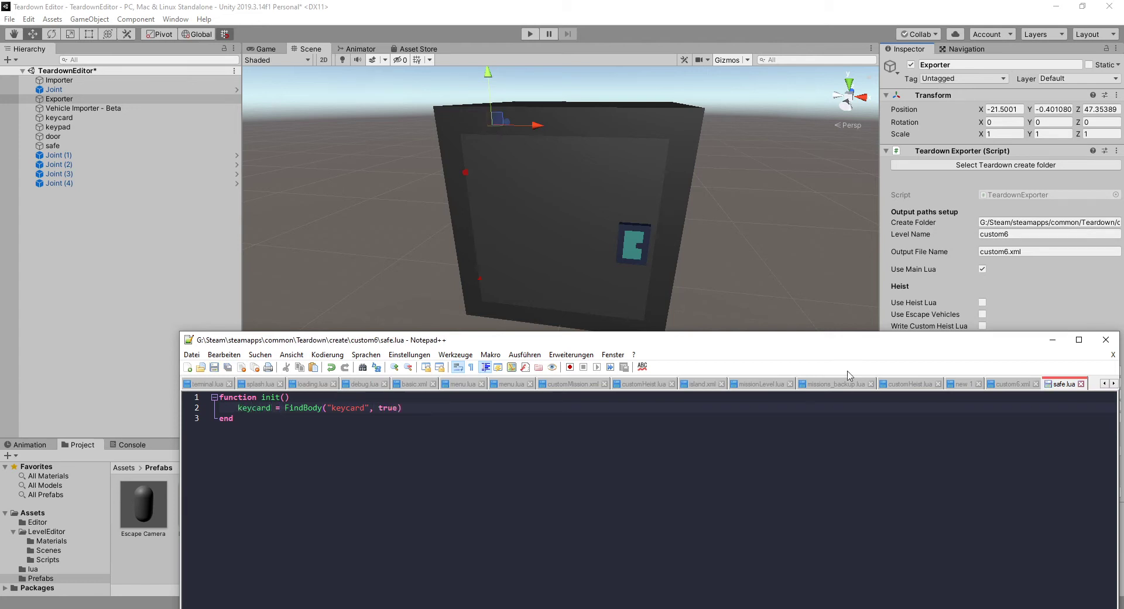
# In custom6.xml, compare the body and joint element types and the keypad and keycard tags of the tagged lines
pyautogui.click(1012, 384)
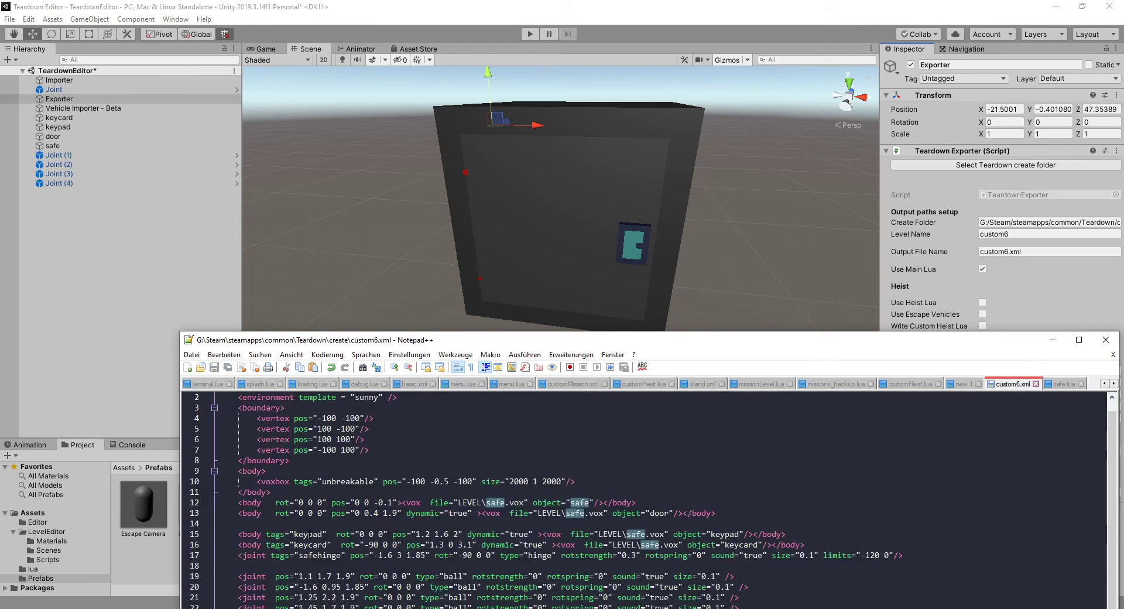
pyautogui.doubleClick(250, 544)
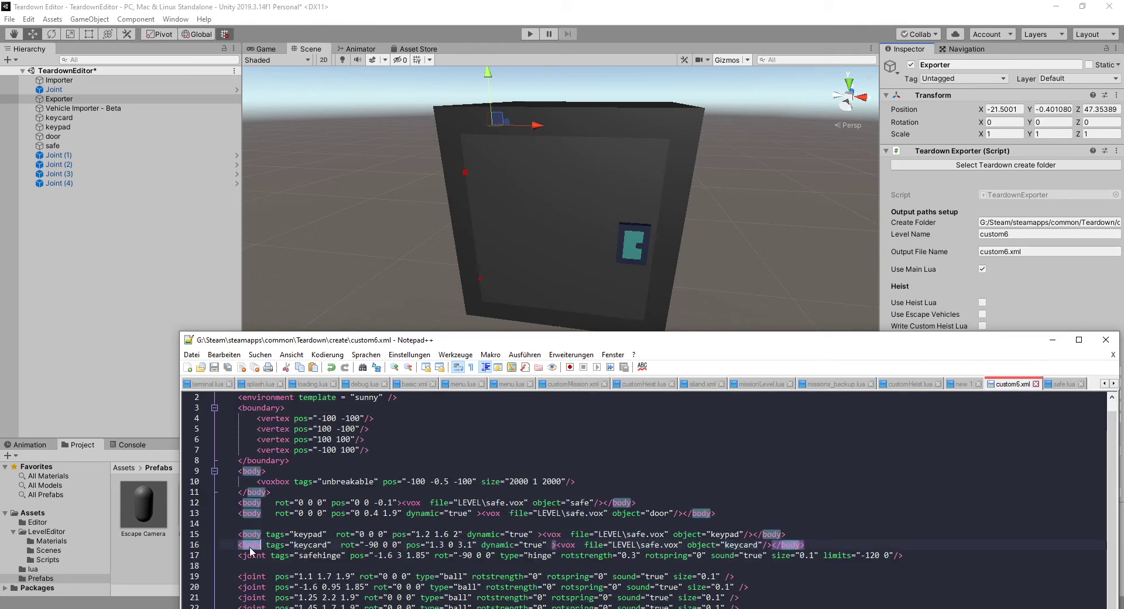
pyautogui.doubleClick(272, 481)
pyautogui.doubleClick(257, 575)
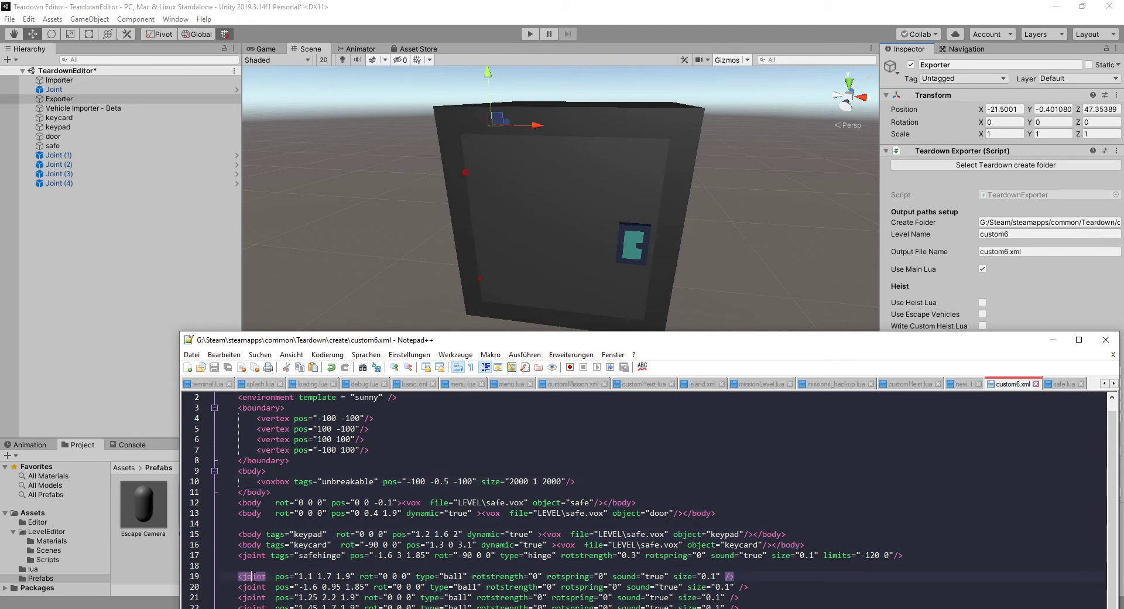
pyautogui.doubleClick(254, 555)
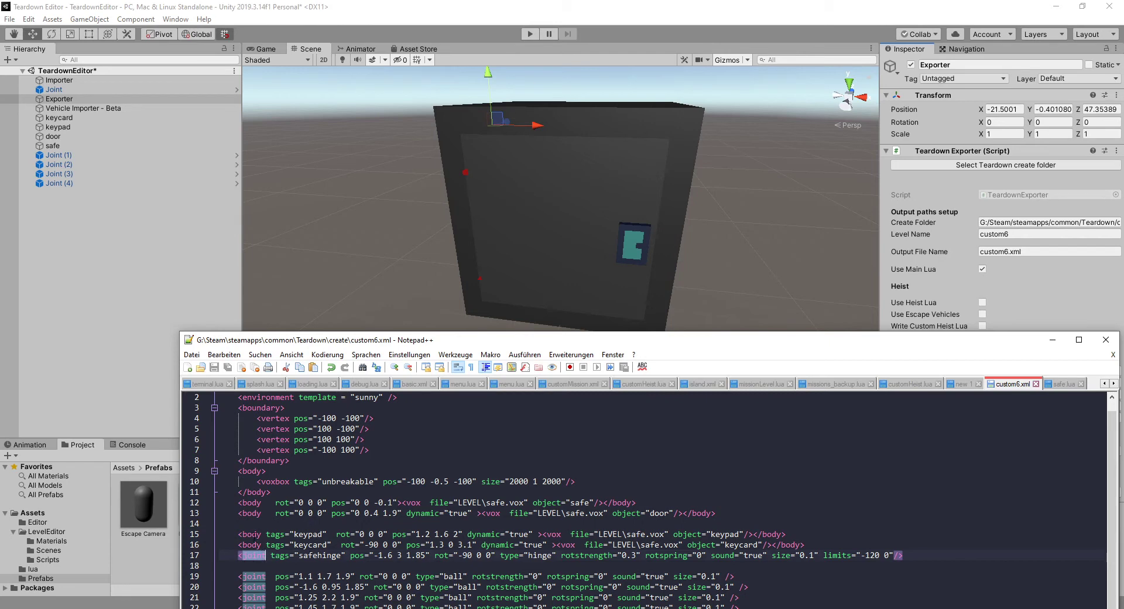
pyautogui.click(308, 534)
pyautogui.doubleClick(308, 534)
pyautogui.doubleClick(310, 544)
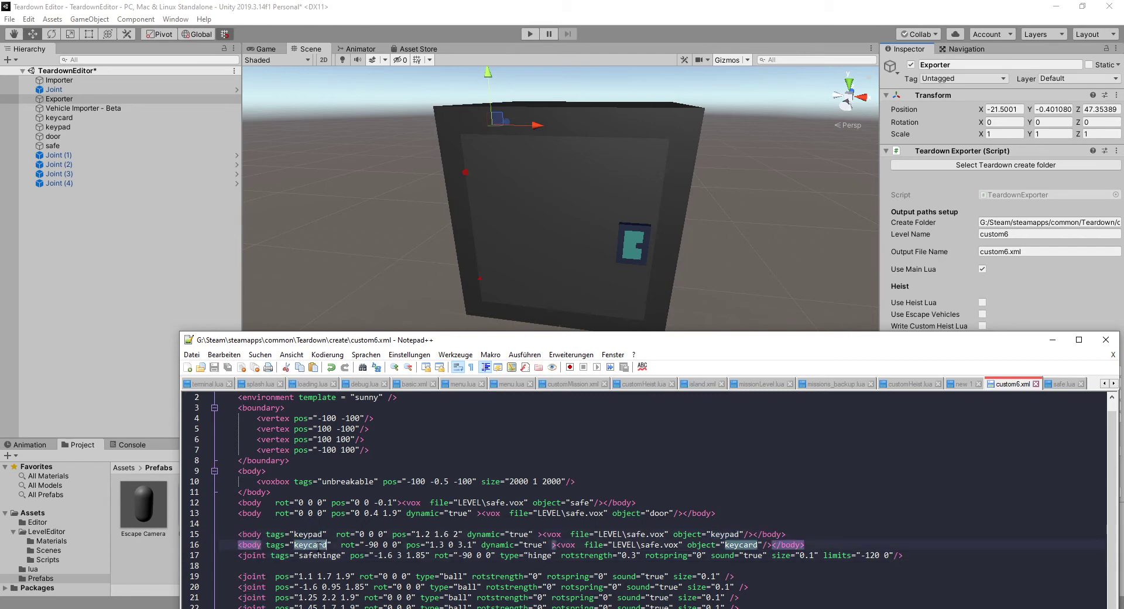
# Examine the FindBody call's name, tag and true argument in safe.lua against the three tagged lines and safe.lua script line in custom6.xml
pyautogui.click(1051, 386)
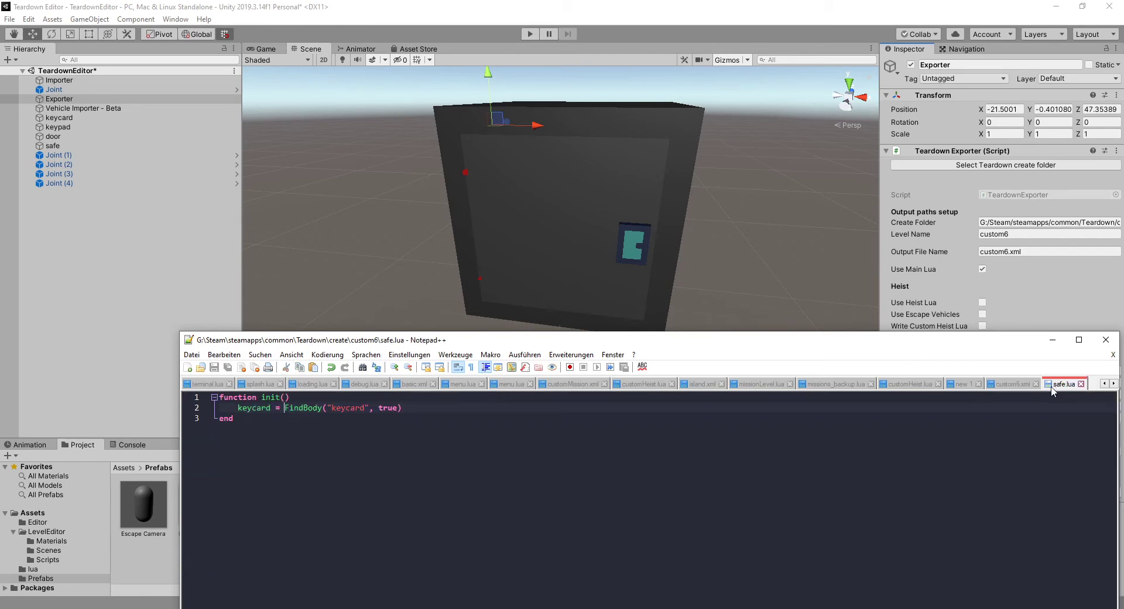
pyautogui.doubleClick(303, 408)
pyautogui.doubleClick(347, 408)
pyautogui.doubleClick(387, 408)
pyautogui.moveTo(538, 346); pyautogui.dragTo(526, 245)
pyautogui.click(1002, 285)
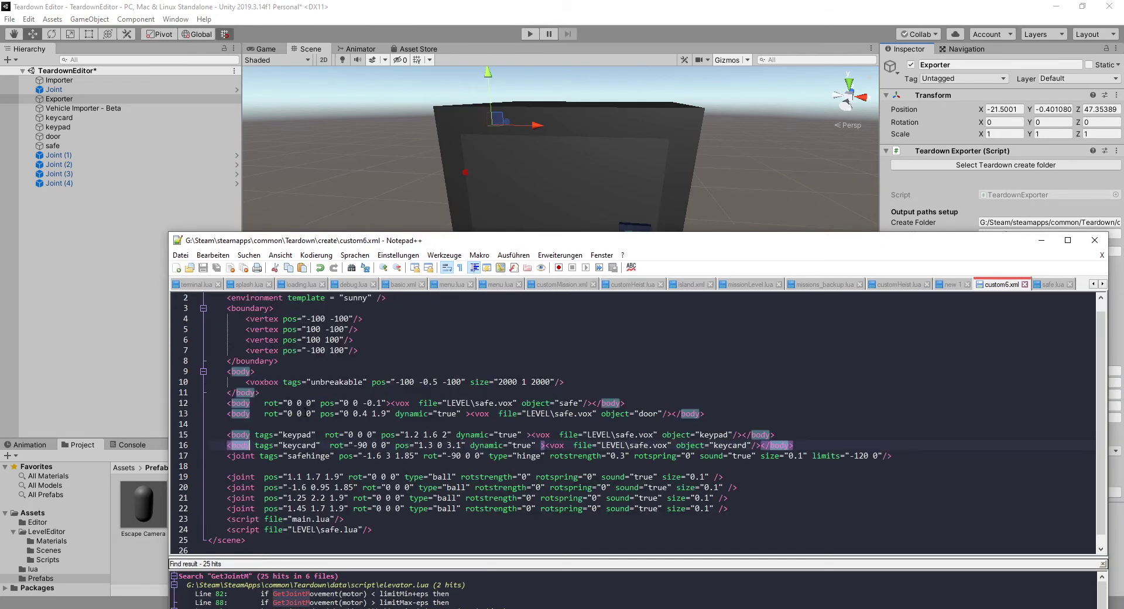
pyautogui.moveTo(227, 434); pyautogui.dragTo(895, 455)
pyautogui.scroll(-1, 483, 449)
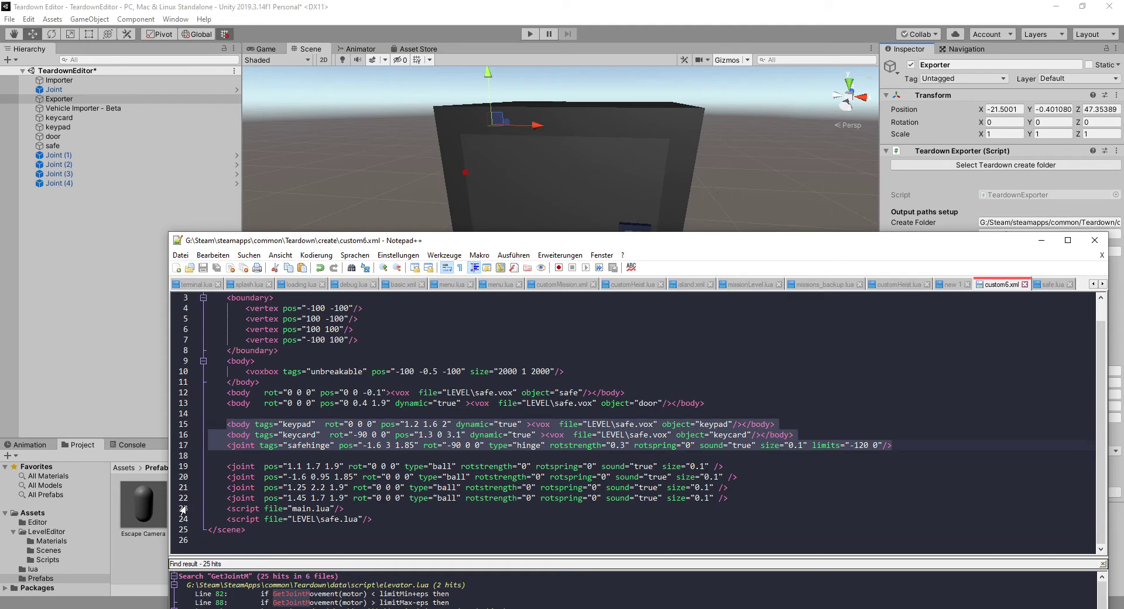
pyautogui.moveTo(228, 519); pyautogui.dragTo(374, 520)
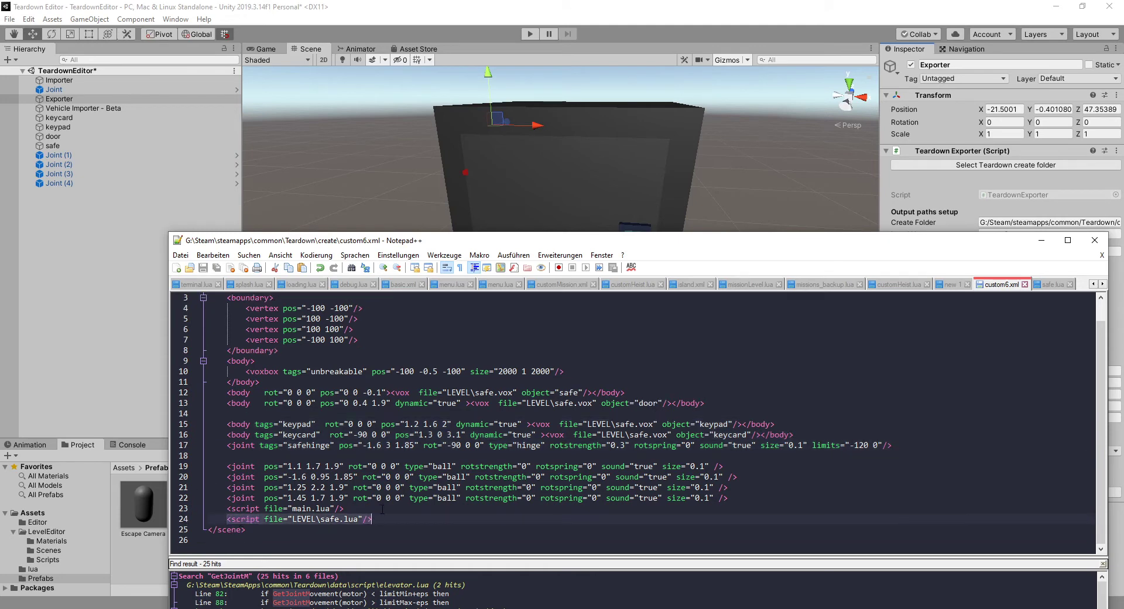
# Insert a blank line between the main.lua and safe.lua script lines in custom6.xml
pyautogui.click(383, 508)
pyautogui.press('Return')
pyautogui.press('Down')
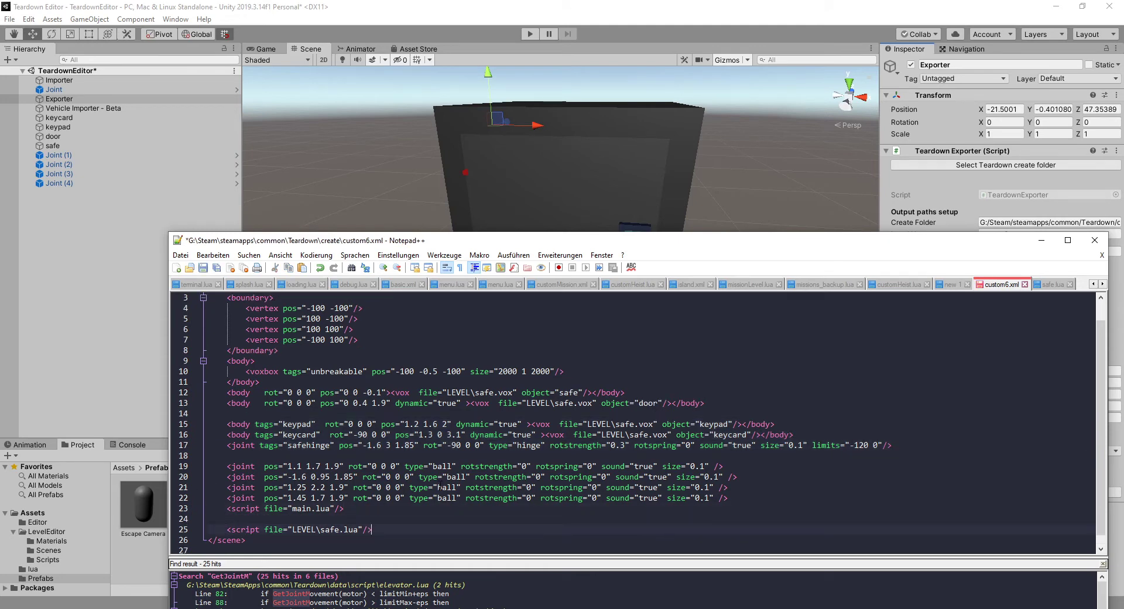
# Turn the self-closing safe.lua script tag into an opening and closing script pair with an empty line between them
pyautogui.press('BackSpace')
pyautogui.press('BackSpace')
pyautogui.write('>')
pyautogui.press('Return')
pyautogui.write('<')
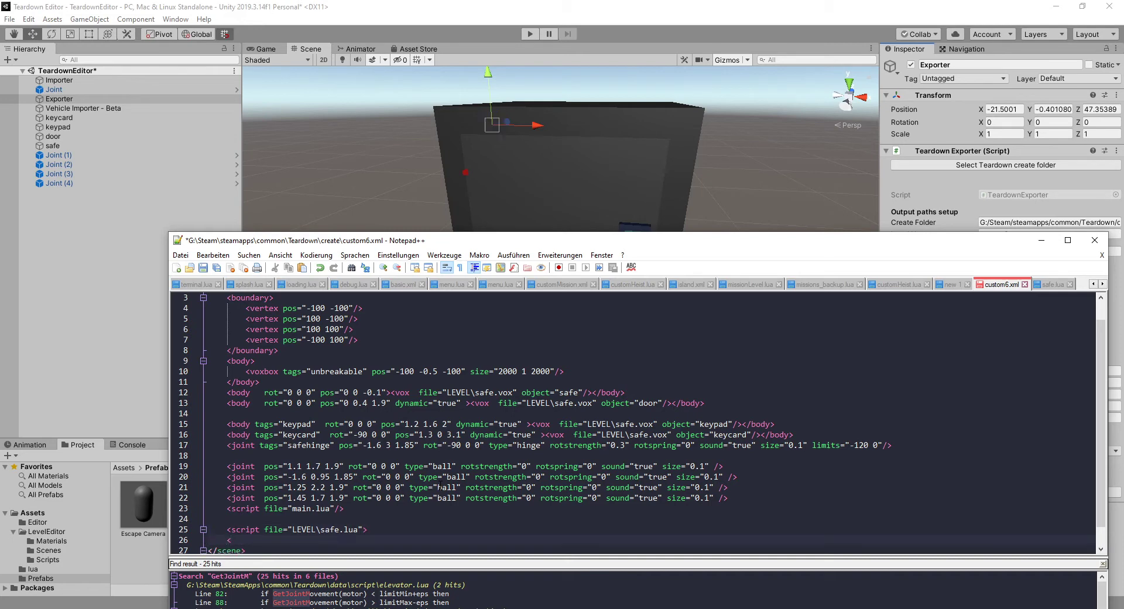
pyautogui.write('/script')
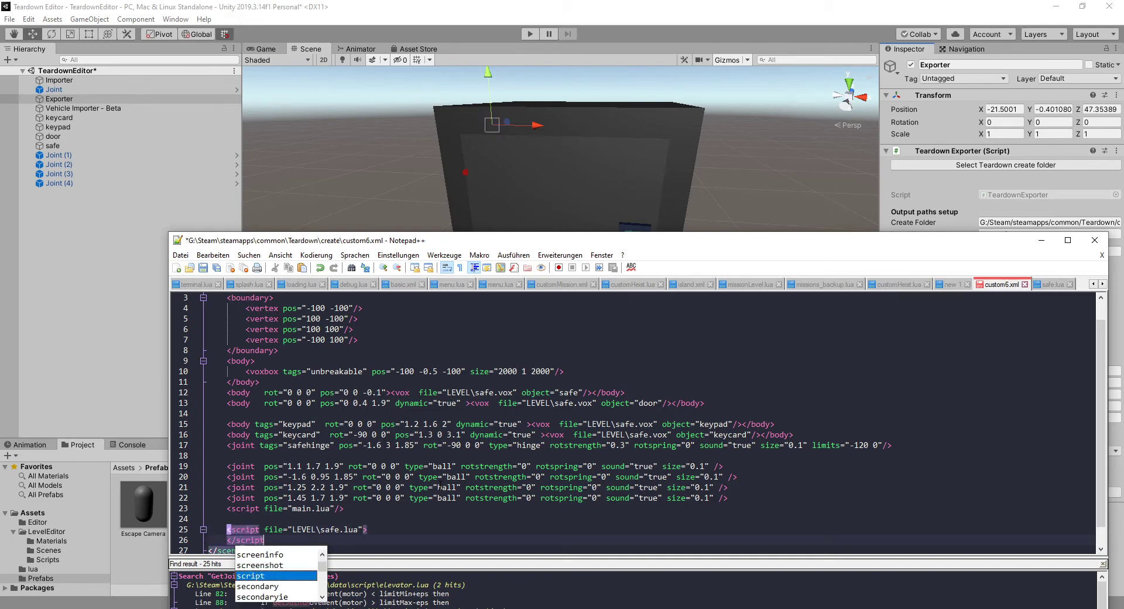
pyautogui.press('Return')
pyautogui.write('>')
pyautogui.press('Up')
pyautogui.press('End')
pyautogui.press('Return')
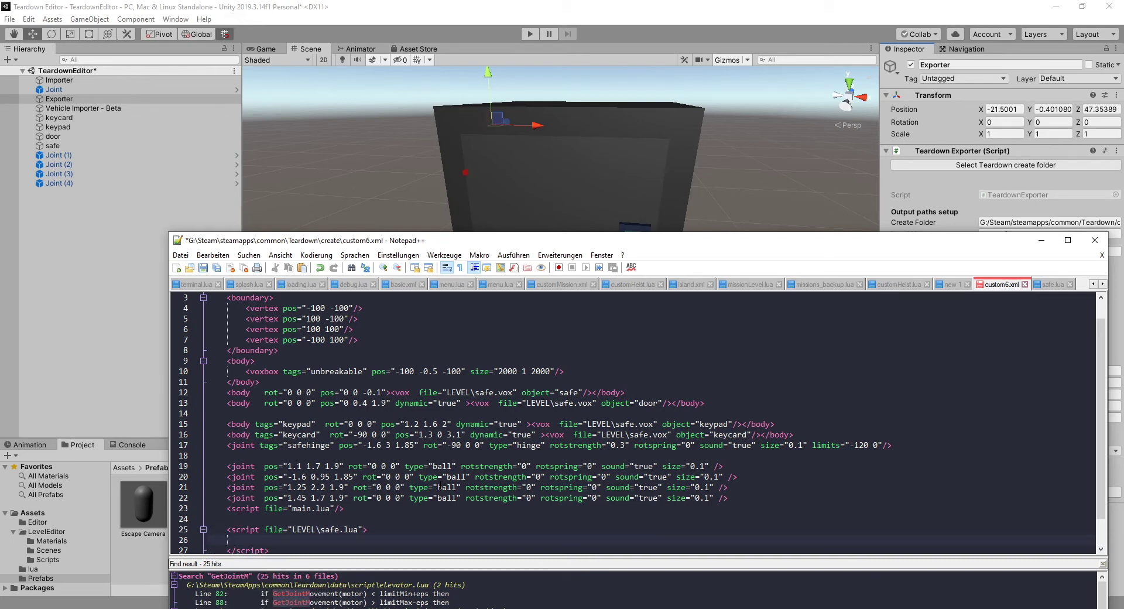
pyautogui.scroll(-1, 440, 487)
pyautogui.moveTo(280, 526); pyautogui.dragTo(227, 498)
pyautogui.press('Up')
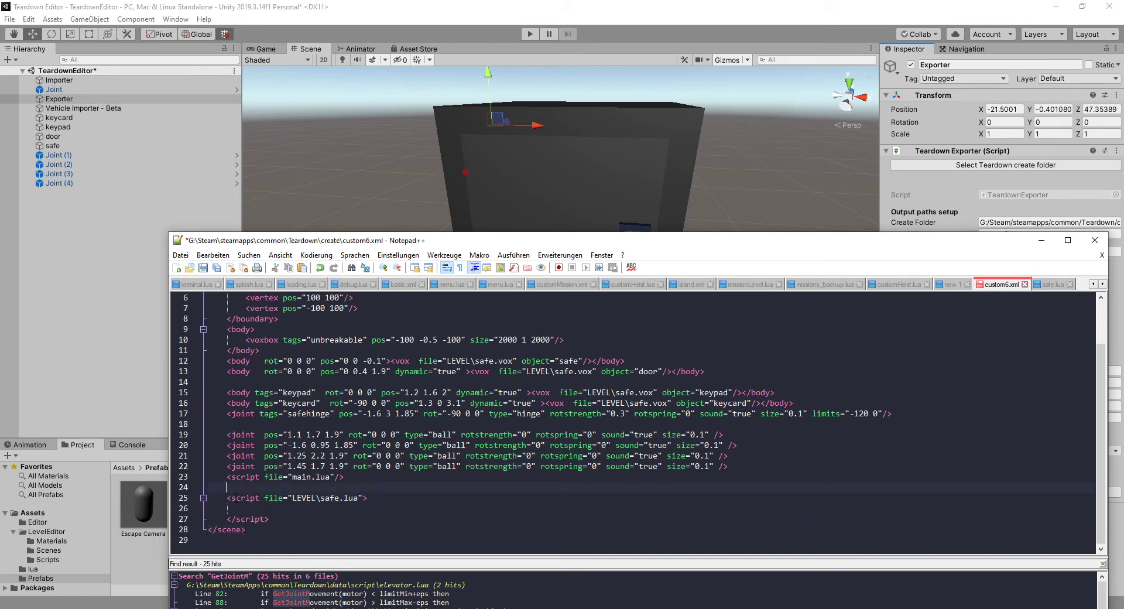
# Move the keypad, keycard and safehinge lines inside the safe.lua script block and indent them one level
pyautogui.moveTo(223, 388); pyautogui.dragTo(892, 414)
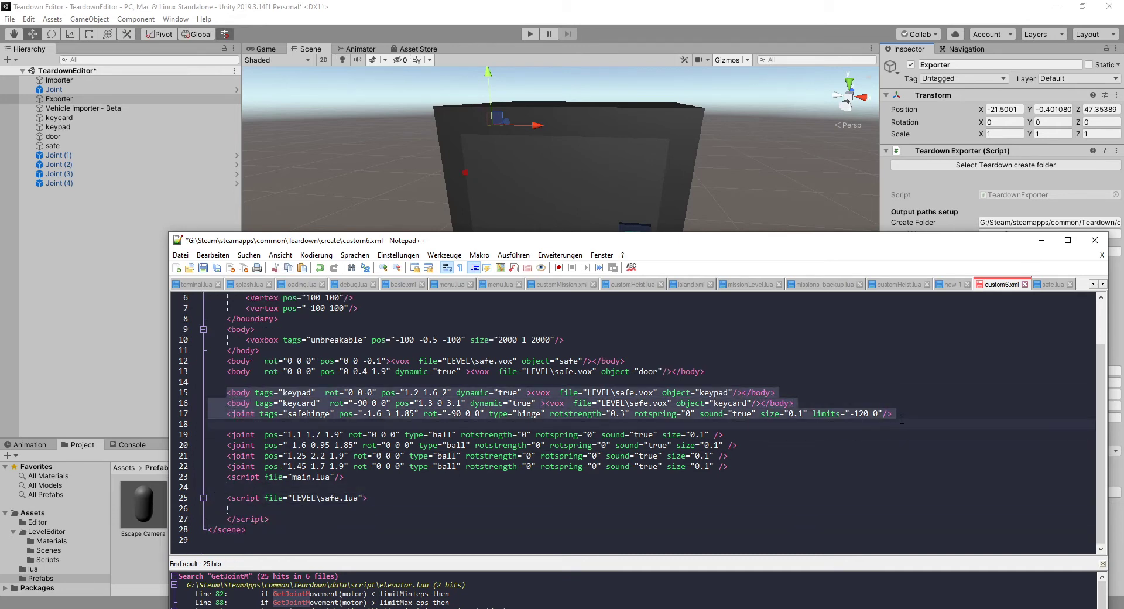
pyautogui.press('Delete')
pyautogui.hotkey('ctrl', 'v')
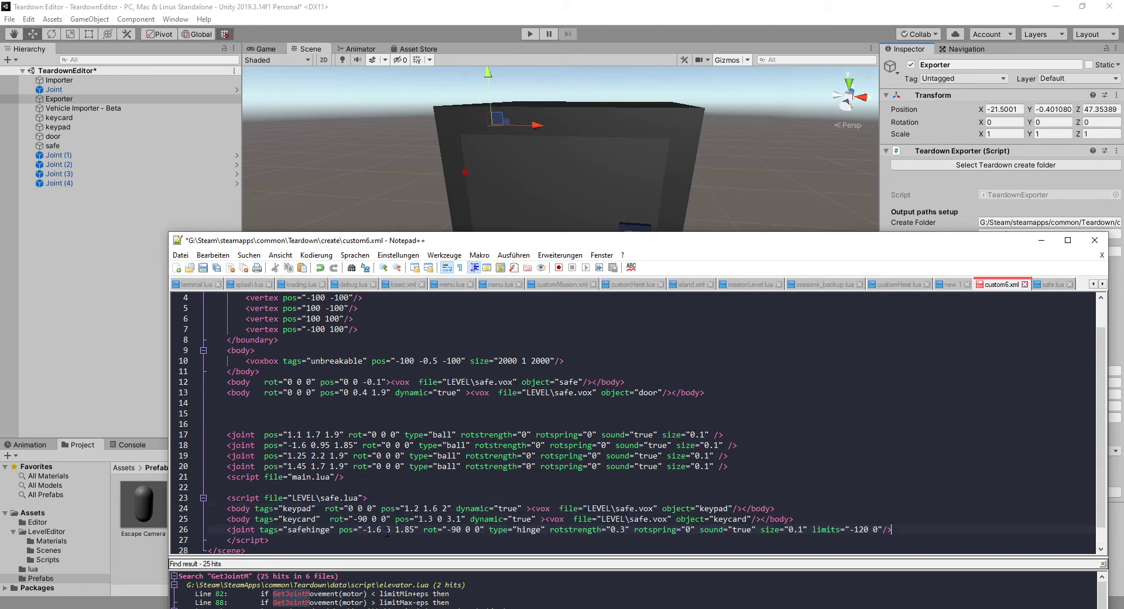
pyautogui.moveTo(908, 533); pyautogui.dragTo(208, 508)
pyautogui.press('Tab')
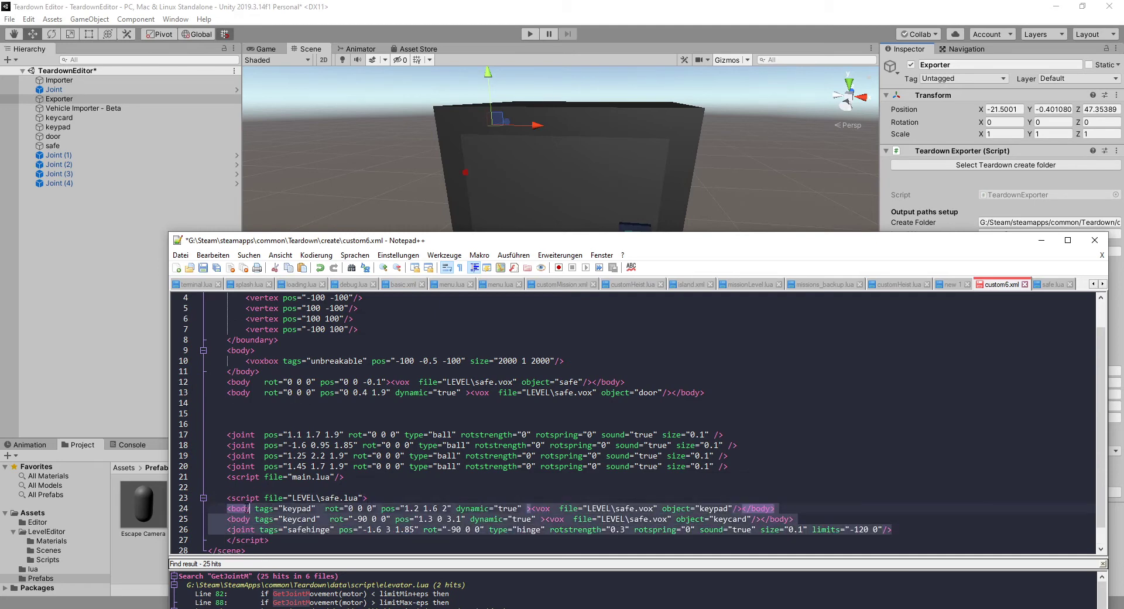
# Remove the surplus blank lines between the door body and the ball joints, leaving one, and save custom6.xml
pyautogui.click(297, 498)
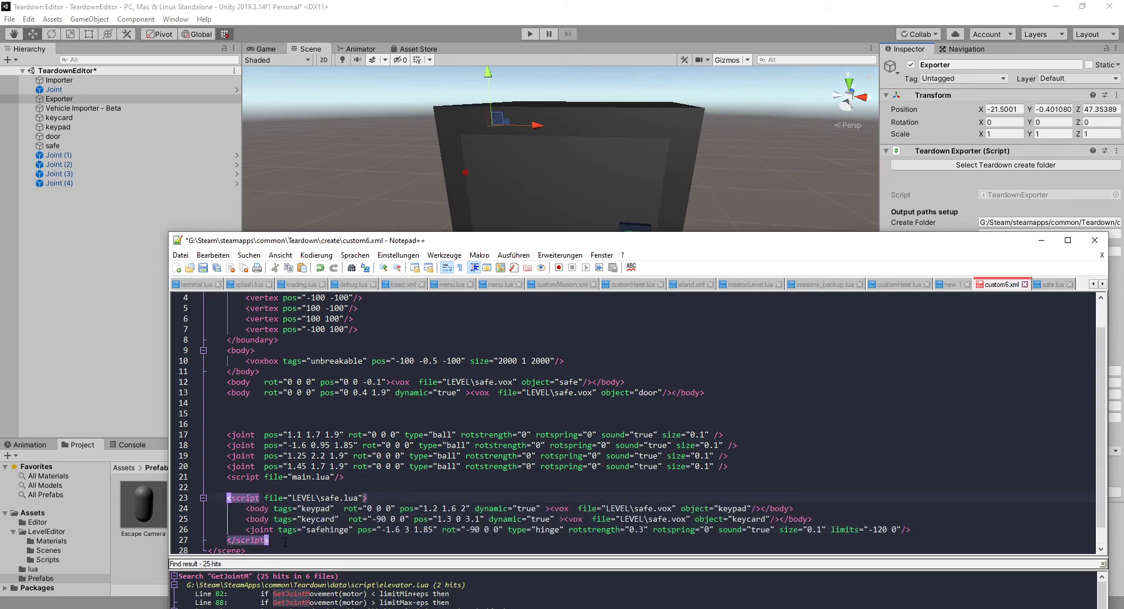
pyautogui.click(285, 542)
pyautogui.moveTo(228, 498)
pyautogui.mouseDown()
pyautogui.moveTo(279, 539)
pyautogui.moveTo(227, 498)
pyautogui.mouseUp()
pyautogui.click(279, 539)
pyautogui.click(301, 511)
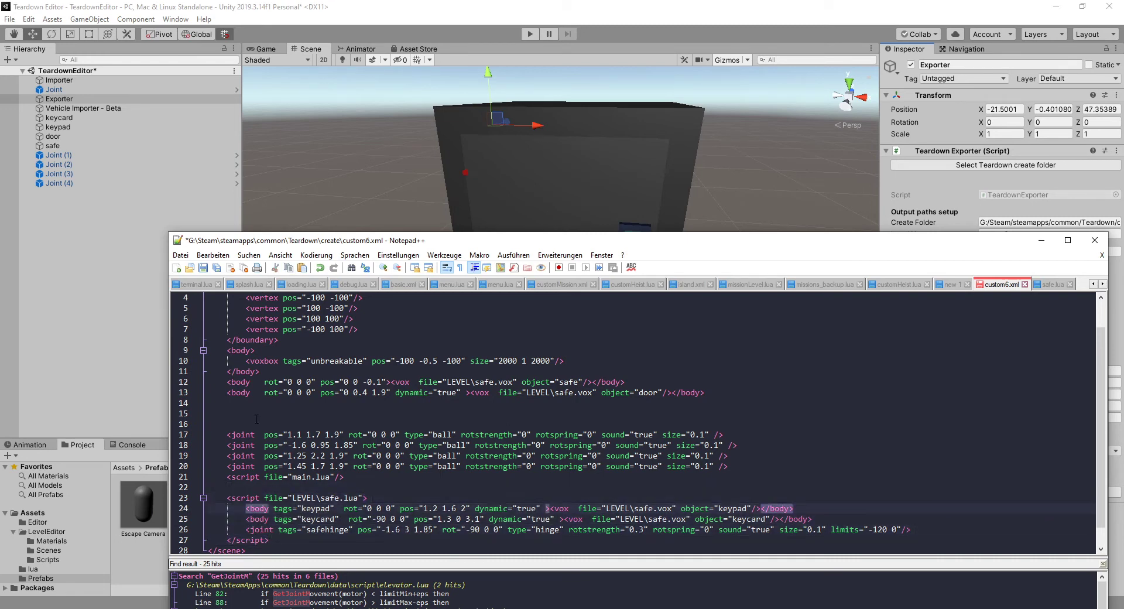
pyautogui.moveTo(387, 424); pyautogui.dragTo(393, 402)
pyautogui.press('BackSpace')
pyautogui.press('BackSpace')
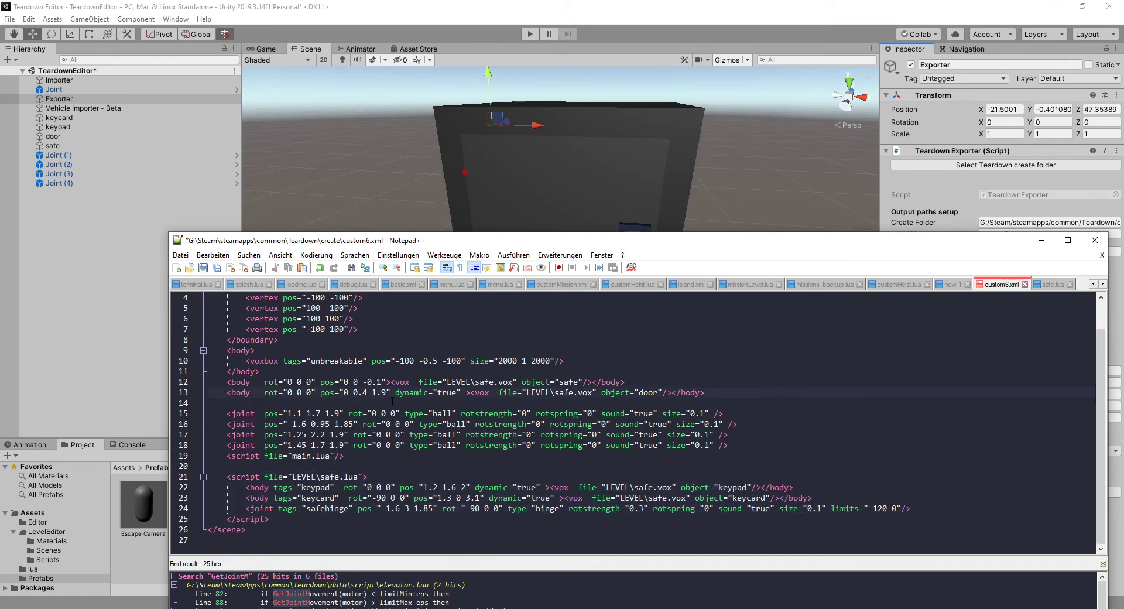
pyautogui.hotkey('ctrl', 's')
# In safe.lua, remove the true argument from the keycard FindBody call and duplicate the line beneath itself
pyautogui.moveTo(387, 466); pyautogui.dragTo(245, 297)
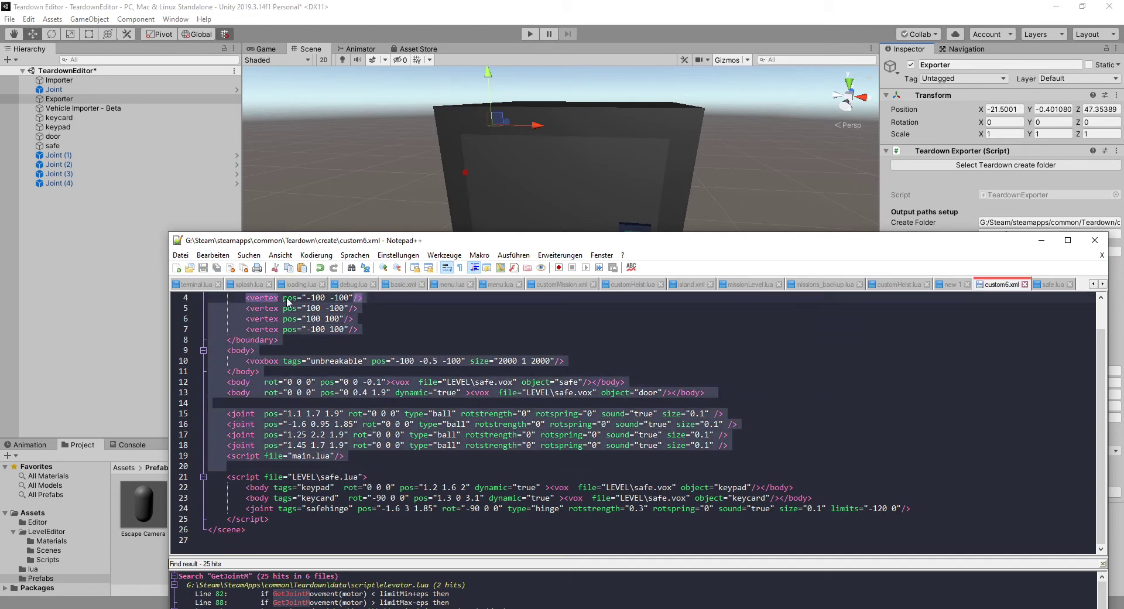
pyautogui.click(1052, 285)
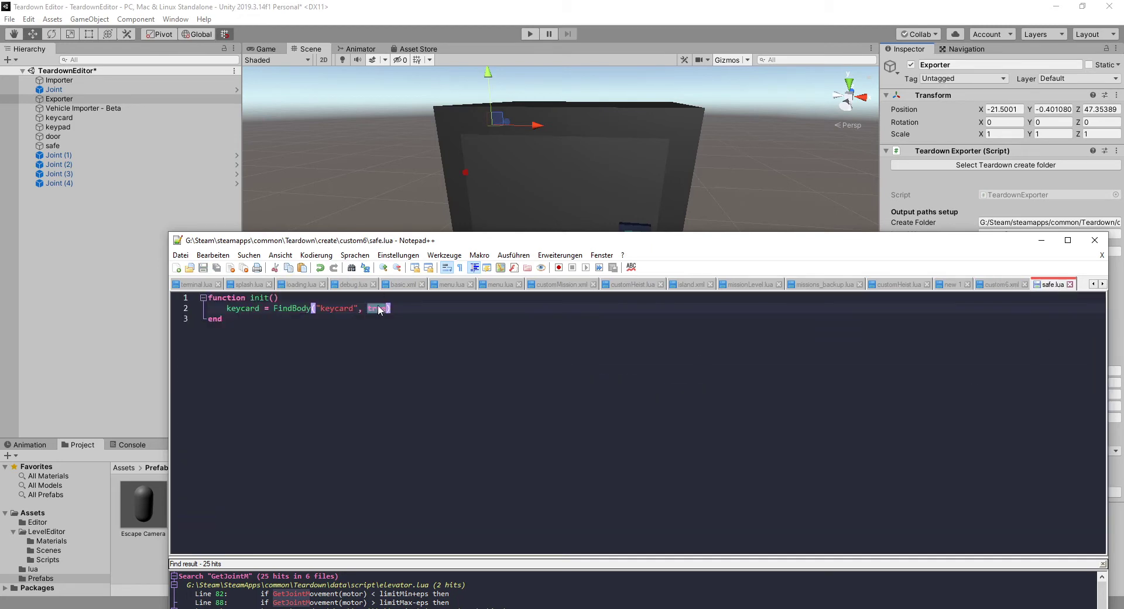
pyautogui.press('BackSpace')
pyautogui.press('BackSpace')
pyautogui.press('BackSpace')
pyautogui.hotkey('shift', 'Home')
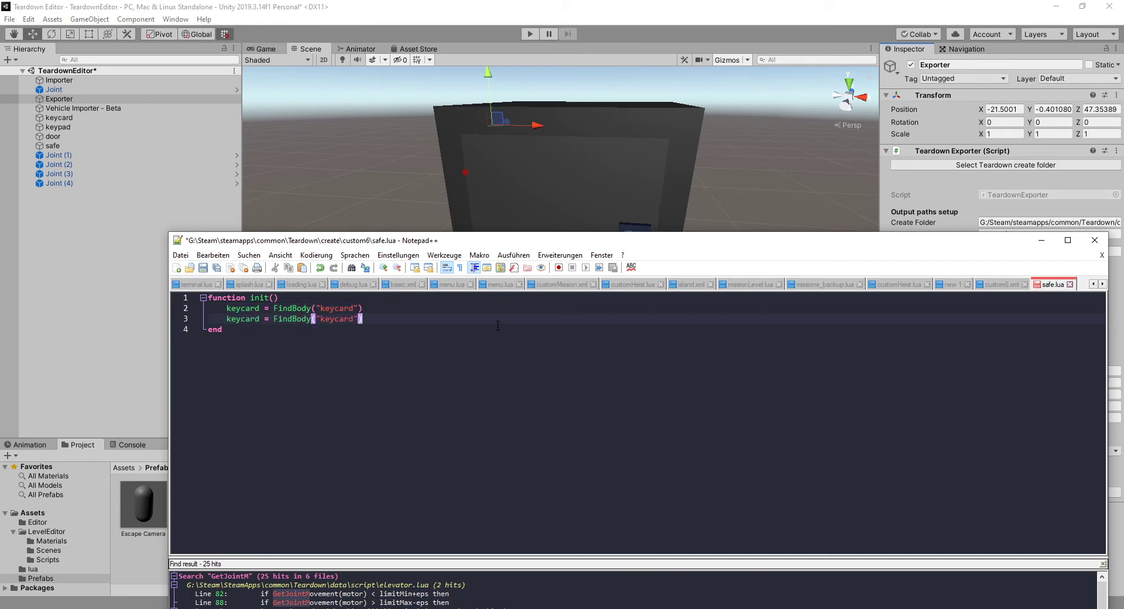
# Check in custom6.xml which tags the keypad and keycard bodies have inside the safe.lua script block
pyautogui.click(1001, 284)
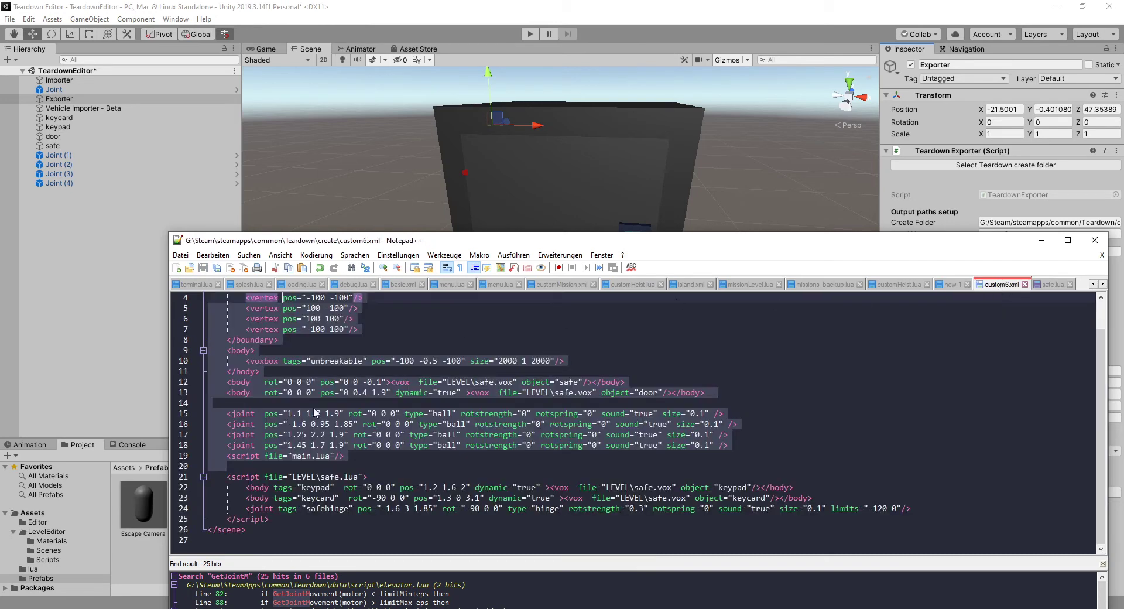
pyautogui.click(233, 481)
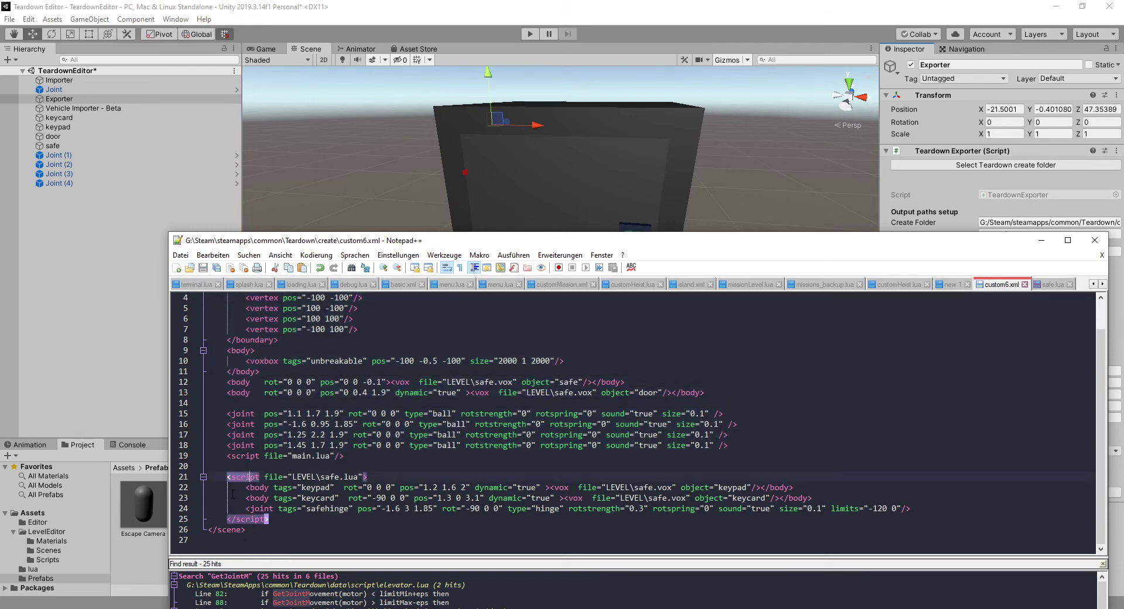
pyautogui.moveTo(245, 487); pyautogui.dragTo(908, 508)
pyautogui.click(591, 490)
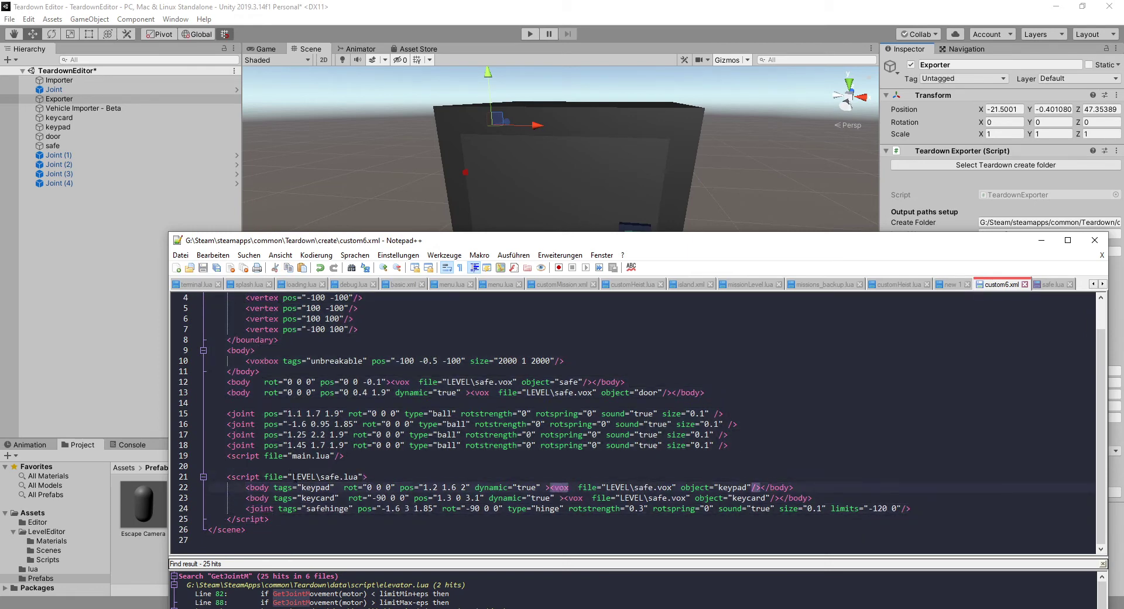
pyautogui.doubleClick(319, 498)
pyautogui.doubleClick(320, 488)
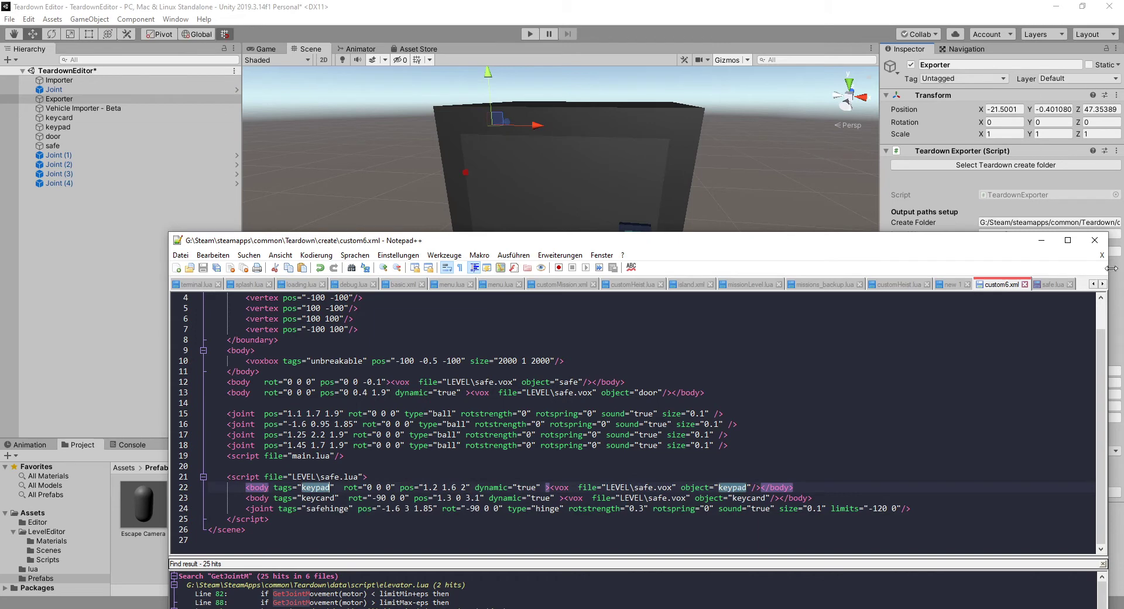
# In safe.lua, change the duplicated line in init to keypad= FindBody("keypad") and save the file
pyautogui.click(1050, 287)
pyautogui.doubleClick(235, 318)
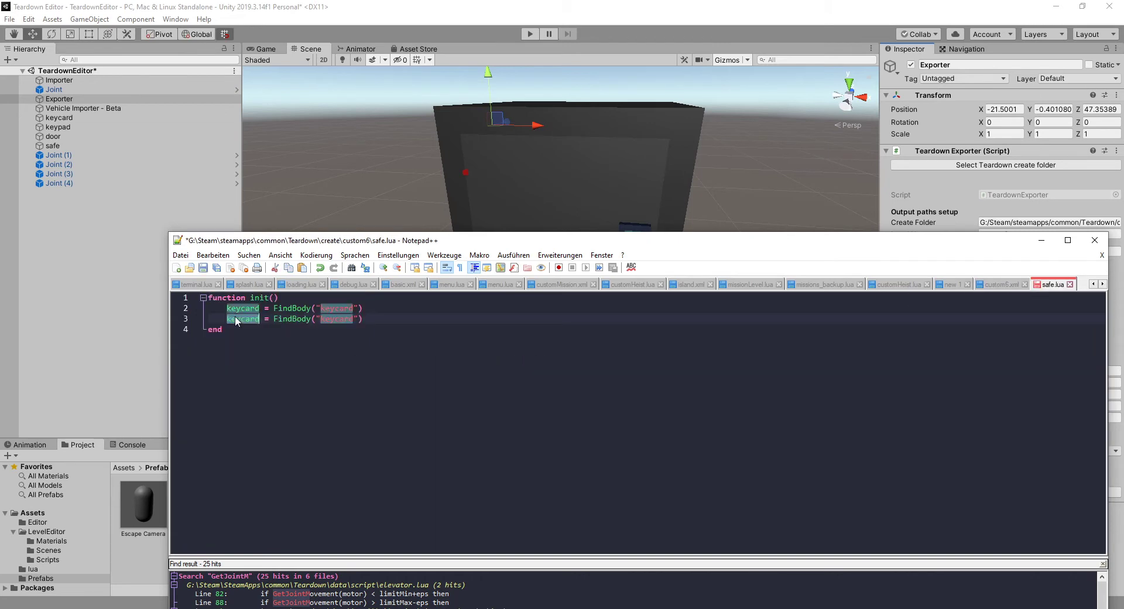
pyautogui.write('keypad')
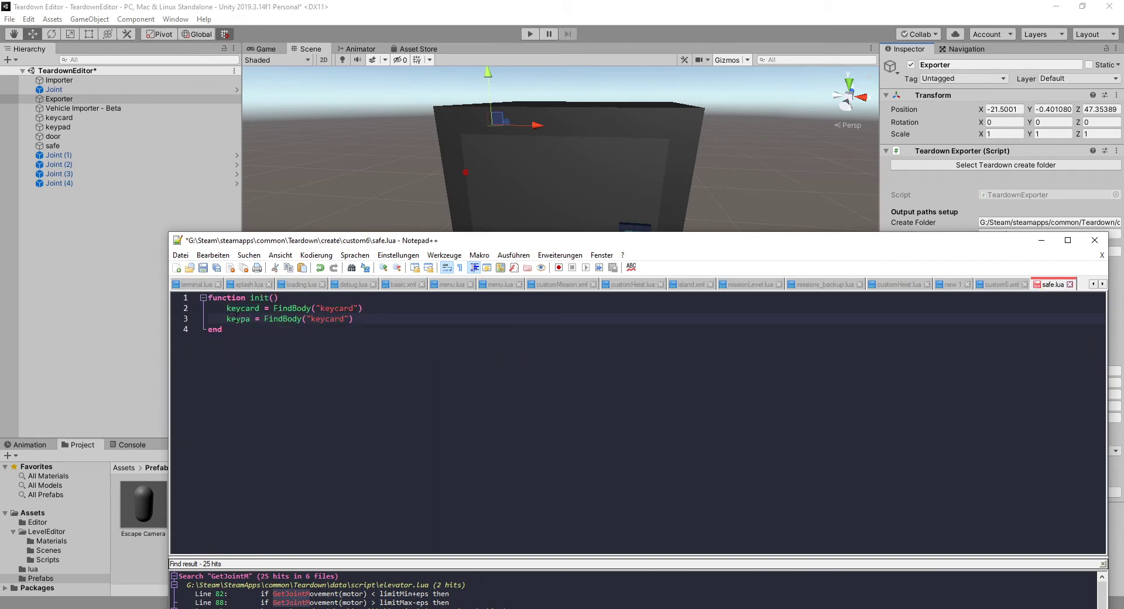
pyautogui.press('Delete')
pyautogui.press('End')
pyautogui.press('Left')
pyautogui.press('Left')
pyautogui.press('BackSpace')
pyautogui.press('BackSpace')
pyautogui.press('BackSpace')
pyautogui.press('BackSpace')
pyautogui.write('pad')
pyautogui.hotkey('ctrl', 's')
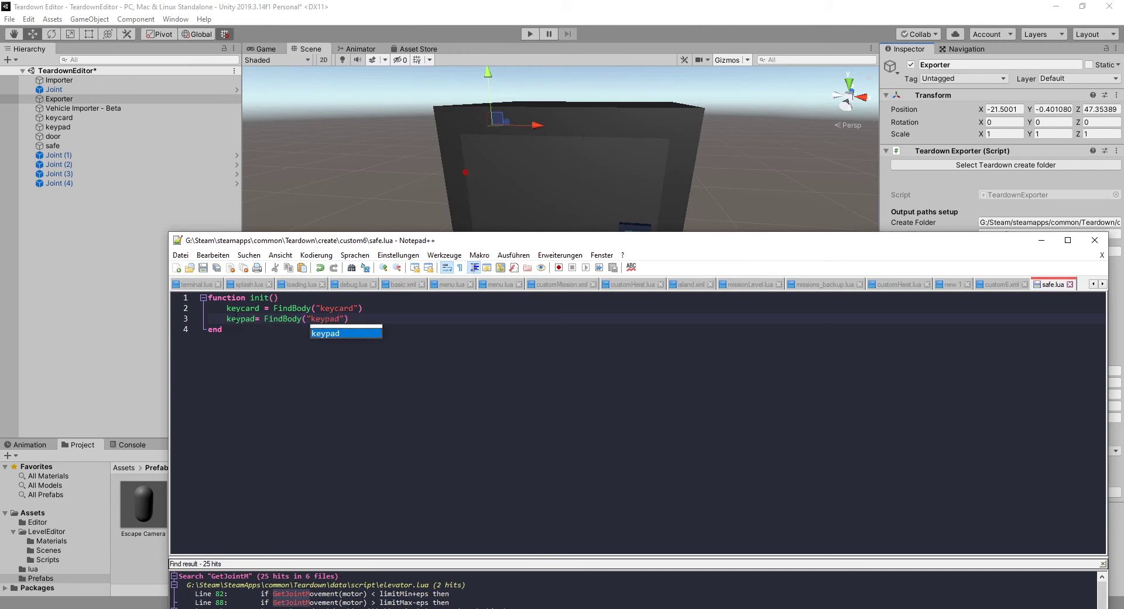
# Add an empty function tick(df) closed with end, one blank line below init, and save safe.lua
pyautogui.hotkey('ctrl', 'End')
pyautogui.press('Return')
pyautogui.press('Return')
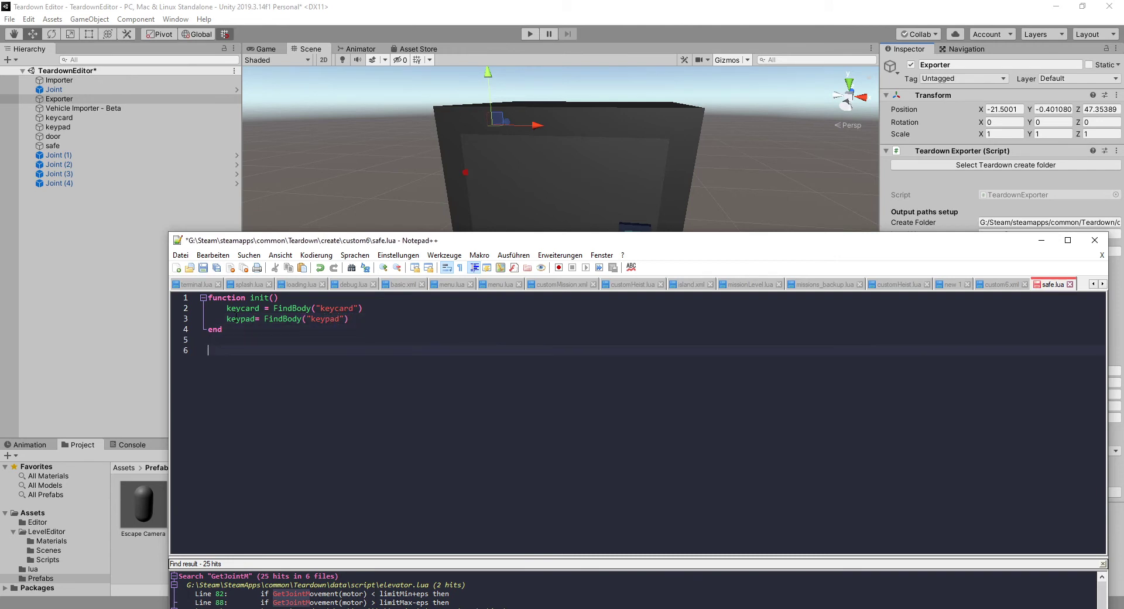
pyautogui.write('func')
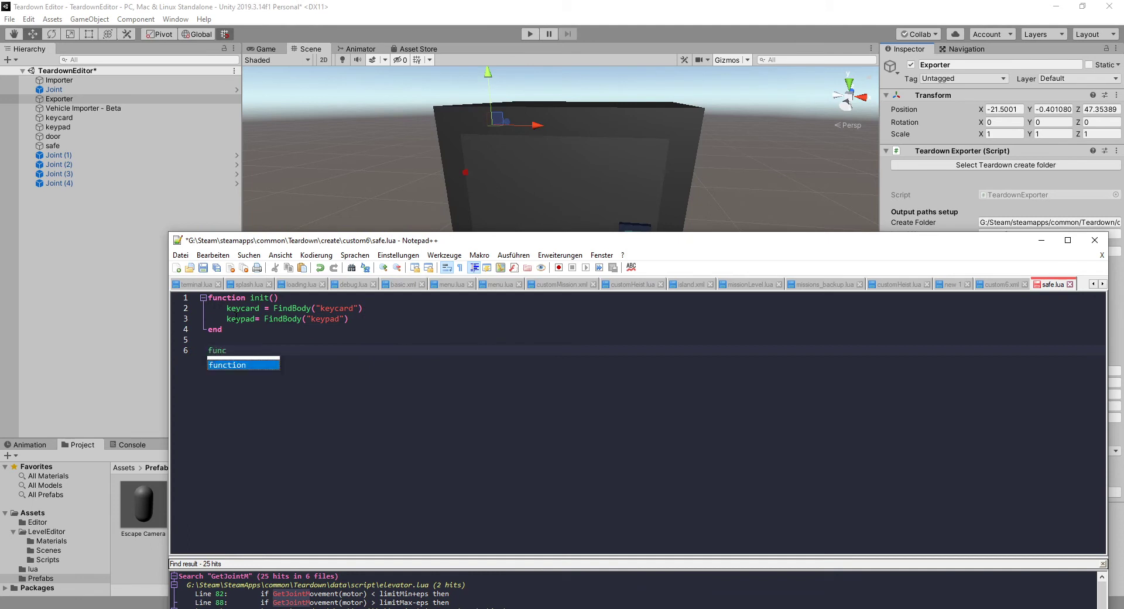
pyautogui.write('tion tick(dt)')
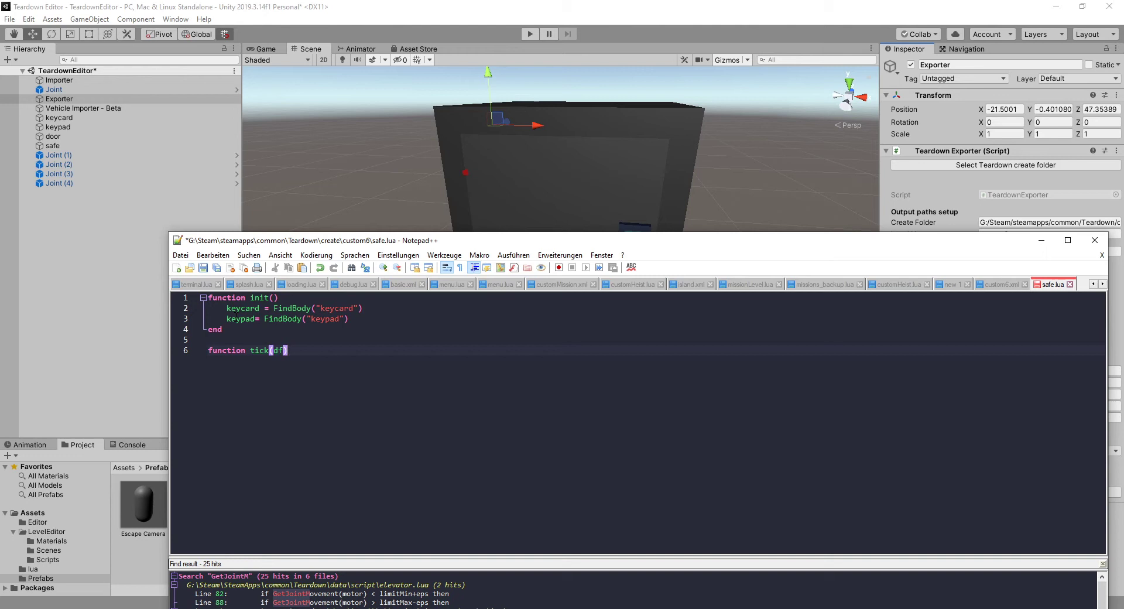
pyautogui.press('Return')
pyautogui.write('end')
pyautogui.press('Return')
pyautogui.press('Up')
pyautogui.hotkey('ctrl', 's')
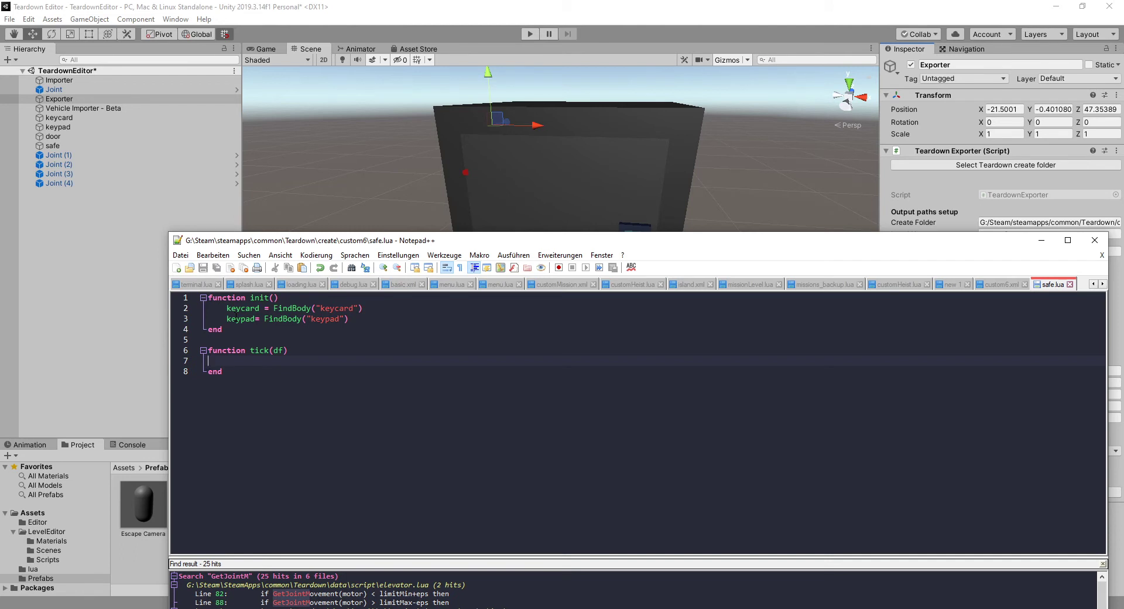
# Indent the empty body line of the tick function and remove the extra blank line beneath it
pyautogui.press('Tab')
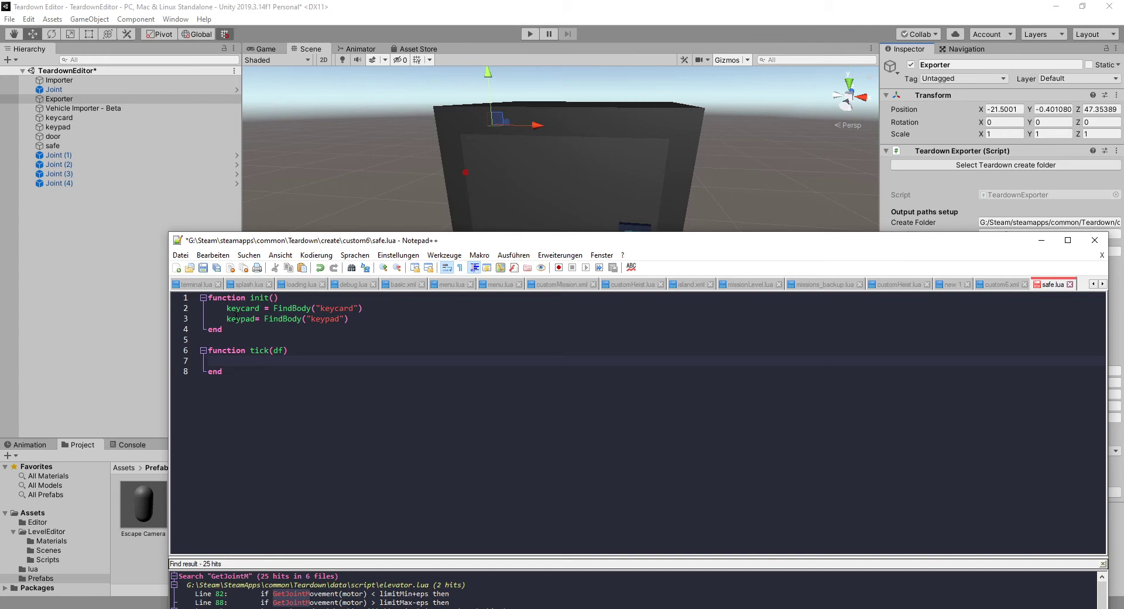
pyautogui.press('Return')
pyautogui.press('Down')
pyautogui.press('BackSpace')
pyautogui.press('Down')
pyautogui.hotkey('ctrl', 's')
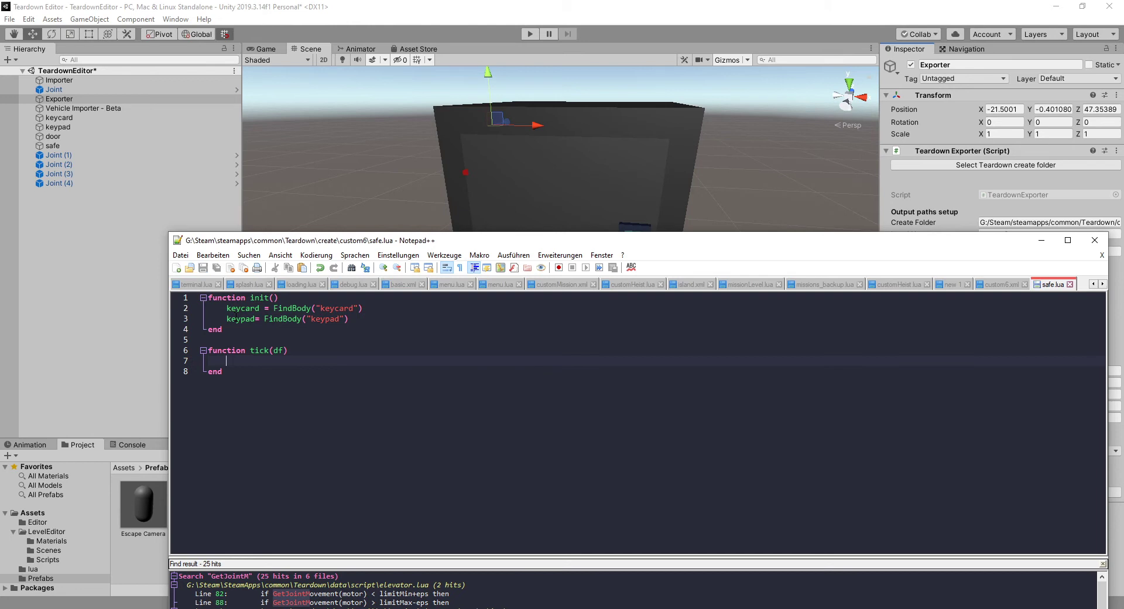
pyautogui.hotkey('ctrl', 'z')
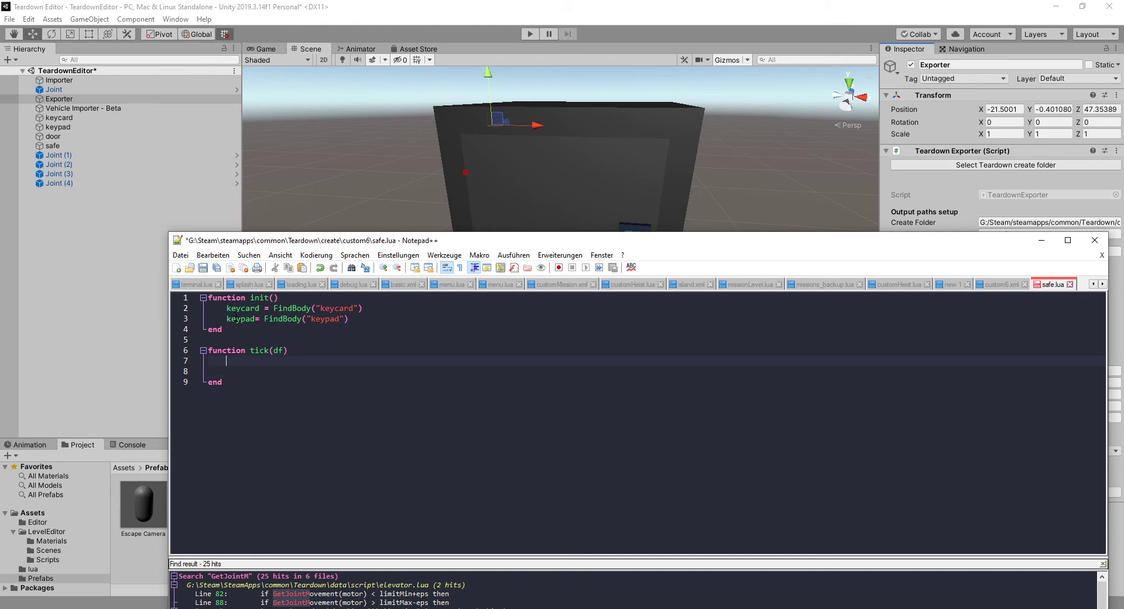
pyautogui.press('Delete')
# Move the safe.lua editor window down so that the safe and its keypad are uncovered in the scene view
pyautogui.doubleClick(242, 308)
pyautogui.doubleClick(241, 318)
pyautogui.moveTo(573, 244); pyautogui.dragTo(604, 433)
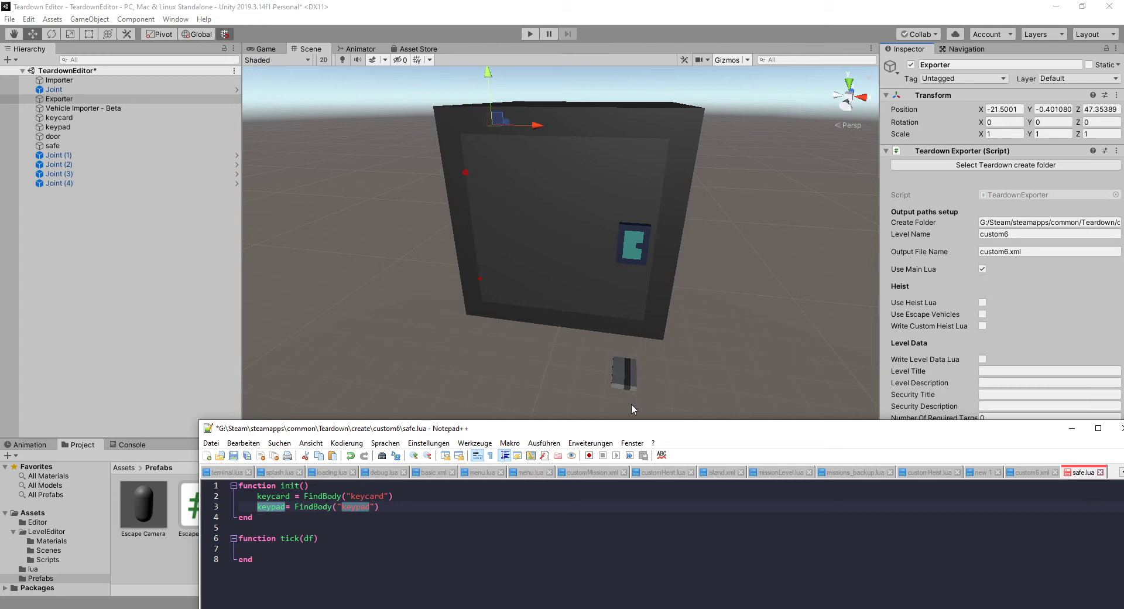
pyautogui.moveTo(622, 424); pyautogui.dragTo(679, 396)
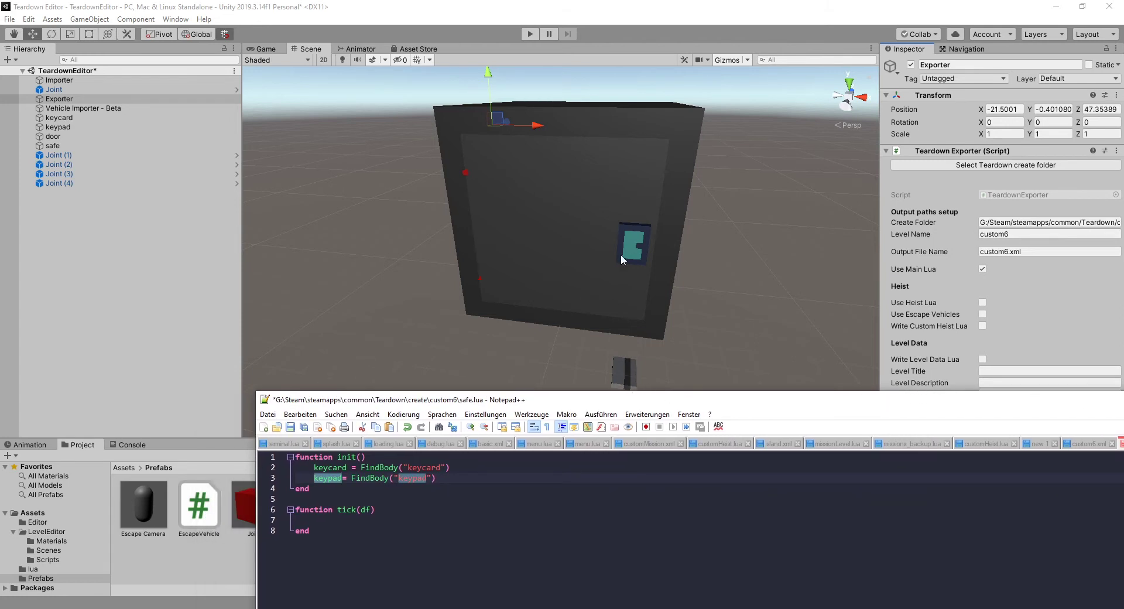
# In the tick function, write the line keycardPosition = GetBodyTransform()
pyautogui.click(324, 519)
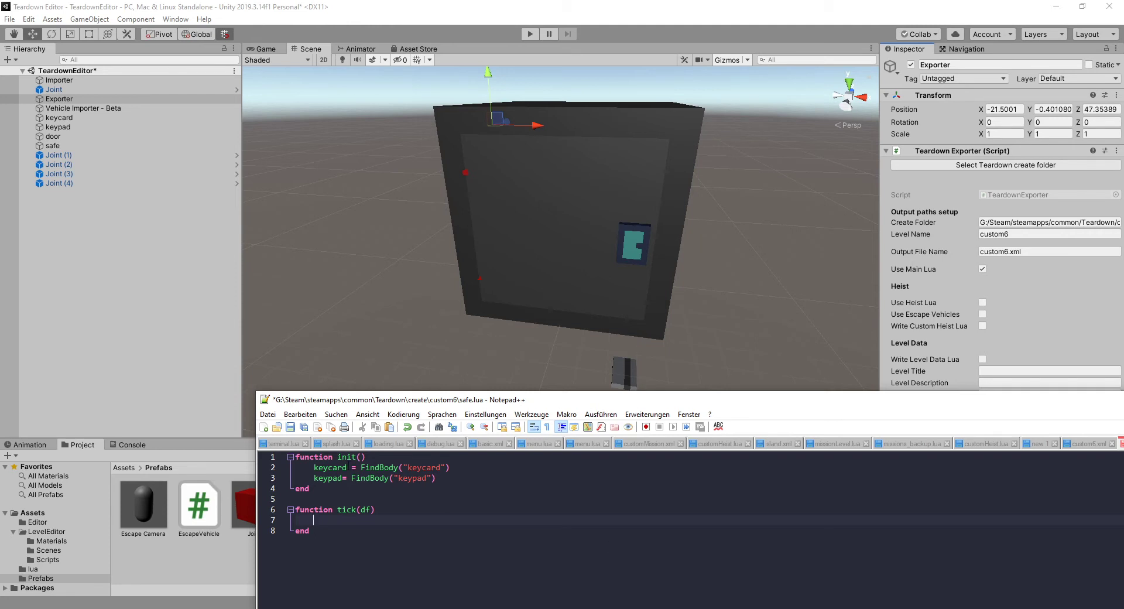
pyautogui.doubleClick(341, 469)
pyautogui.hotkey('ctrl', 'c')
pyautogui.click(386, 521)
pyautogui.hotkey('ctrl', 'v')
pyautogui.write('Position = GetBodyTransform()')
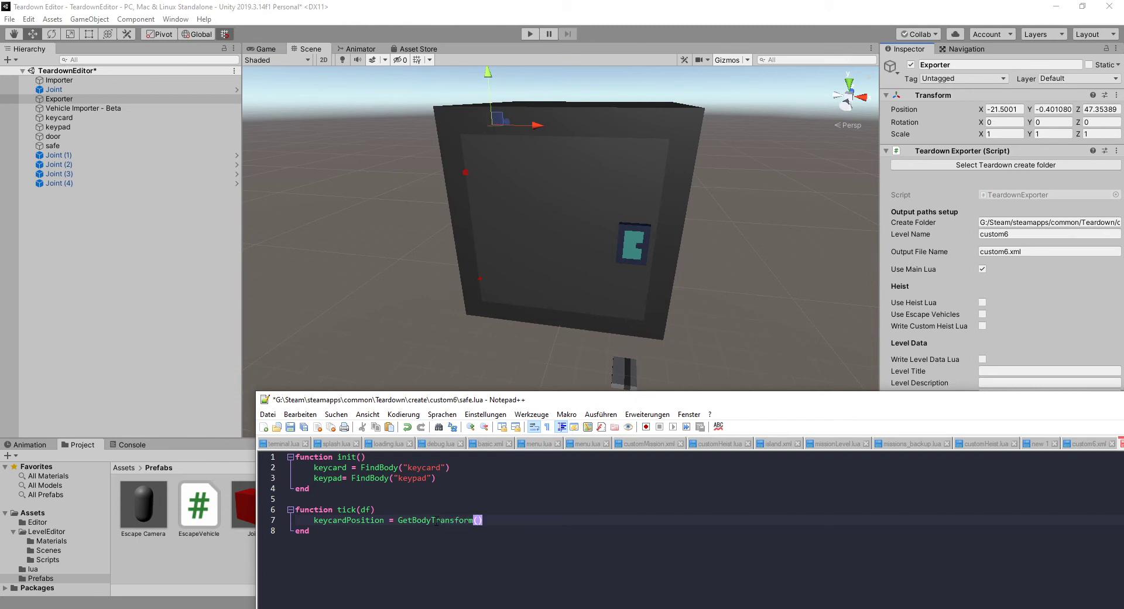
# Pass the keycard variable as the argument of the GetBodyTransform call
pyautogui.moveTo(431, 519); pyautogui.dragTo(474, 520)
pyautogui.click(406, 509)
pyautogui.doubleClick(330, 467)
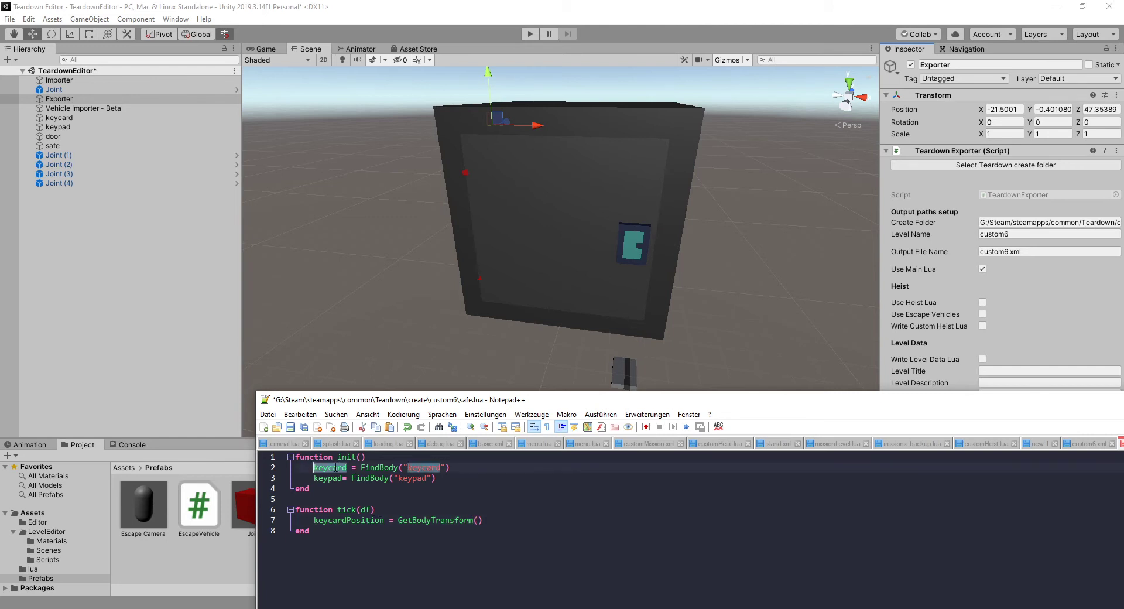
pyautogui.hotkey('ctrl', 'c')
pyautogui.click(477, 520)
pyautogui.hotkey('ctrl', 'v')
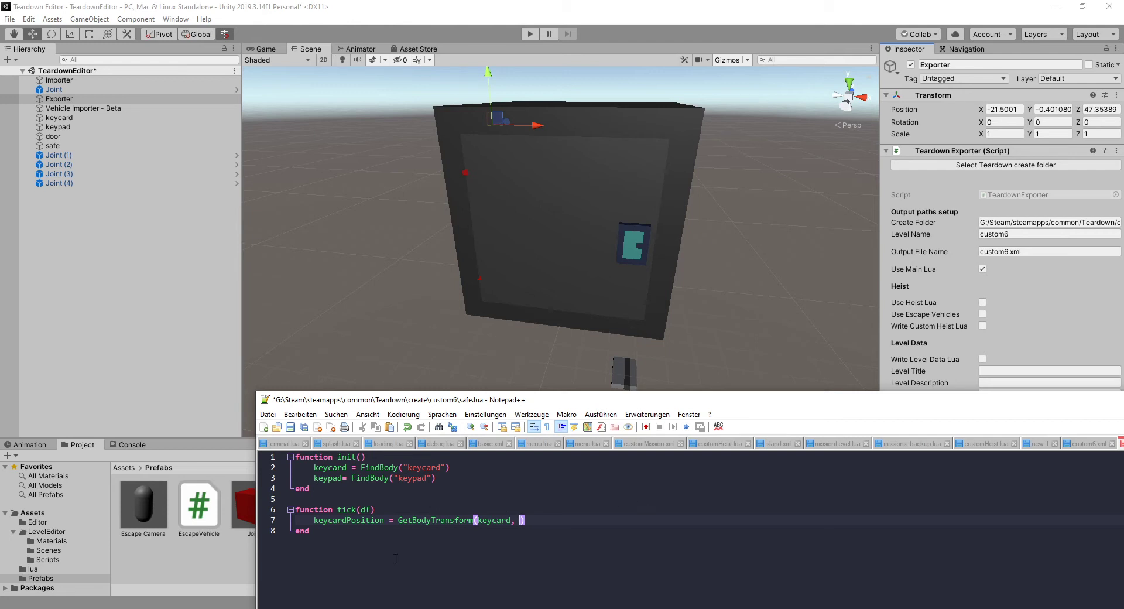
# Remove the comma and space after keycard in the GetBodyTransform call and append .pos to the call
pyautogui.doubleClick(437, 525)
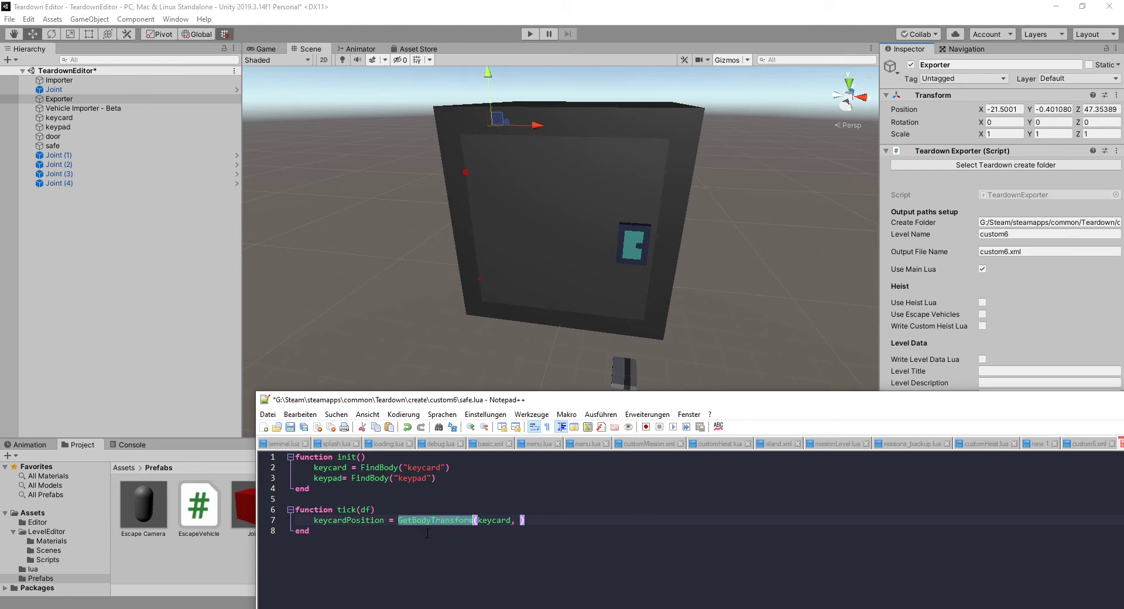
pyautogui.doubleClick(374, 520)
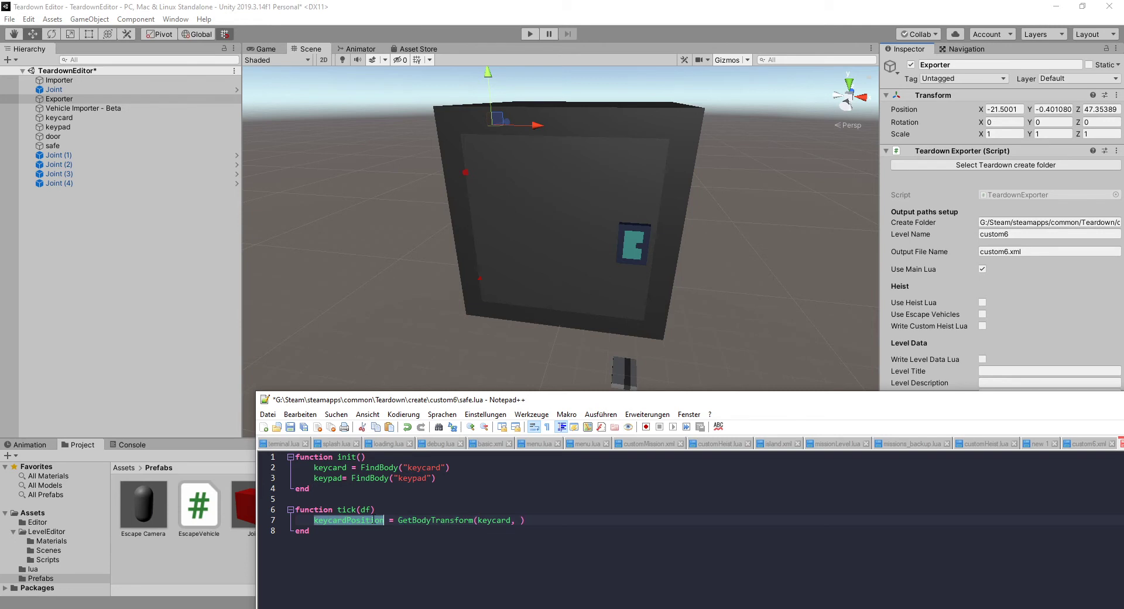
pyautogui.click(444, 510)
pyautogui.doubleClick(352, 520)
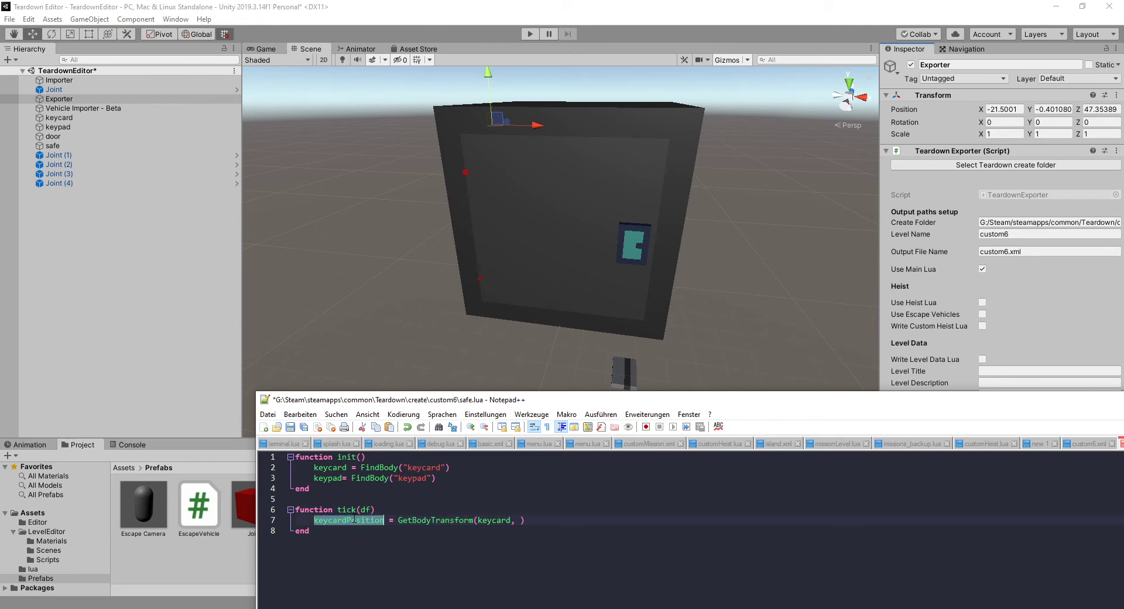
pyautogui.doubleClick(433, 521)
pyautogui.click(509, 521)
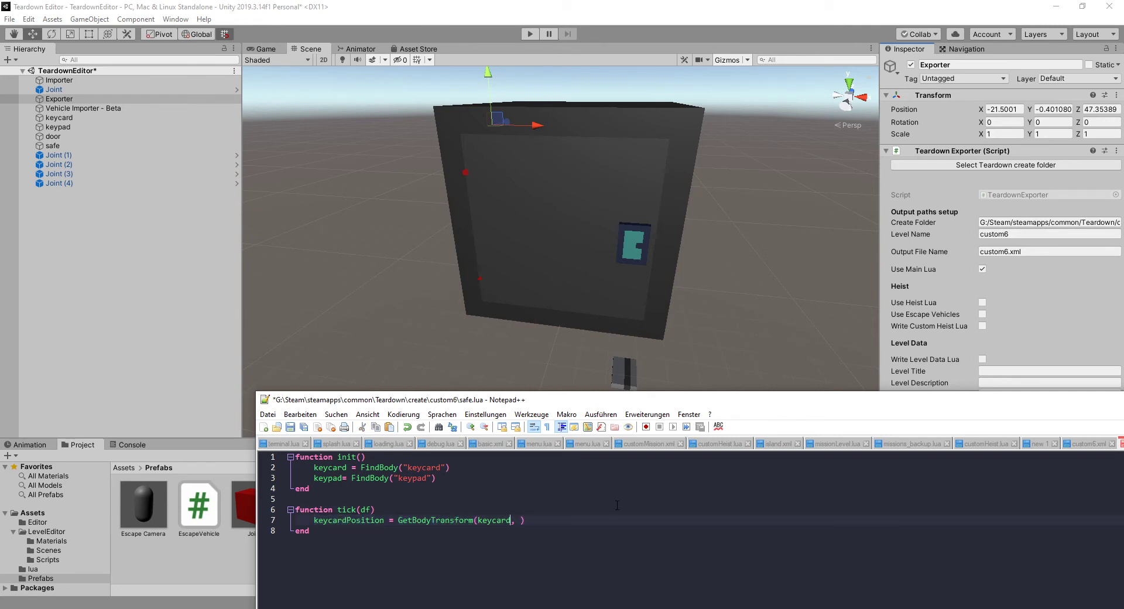
pyautogui.press('Delete')
pyautogui.press('Delete')
pyautogui.press('End')
pyautogui.write('.p')
pyautogui.write('rot')
# Duplicate the keycardPosition line directly beneath itself
pyautogui.hotkey('shift', 'Home')
pyautogui.hotkey('ctrl', 'c')
pyautogui.press('End')
pyautogui.press('Return')
pyautogui.hotkey('ctrl', 'v')
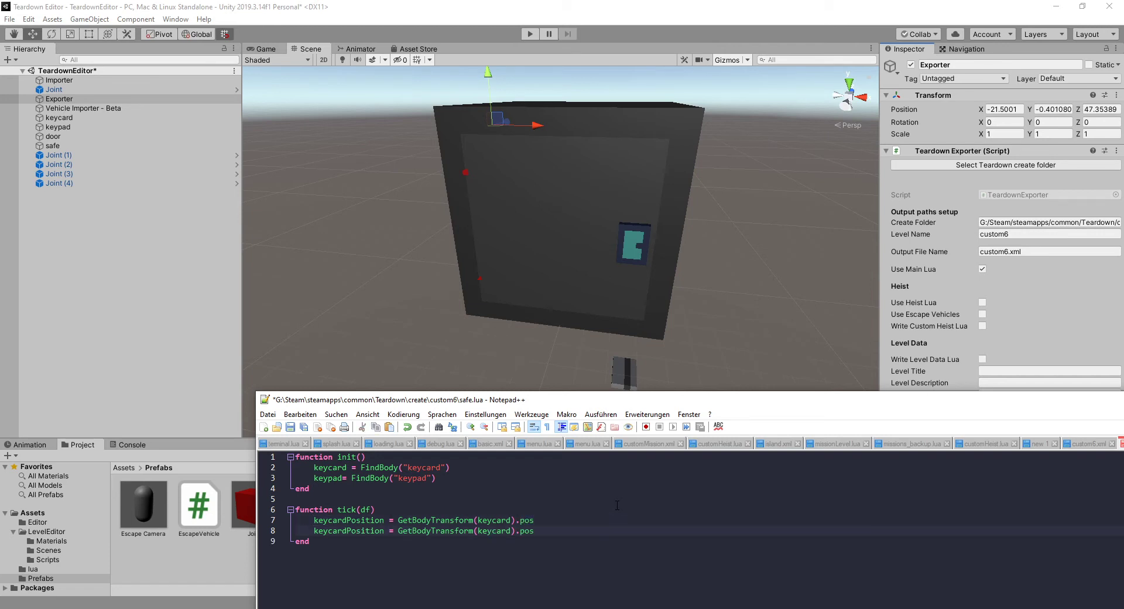
# Change the duplicated line to keypadPosition = GetBodyTransform(keypad).pos and save safe.lua
pyautogui.doubleClick(331, 479)
pyautogui.hotkey('ctrl', 'c')
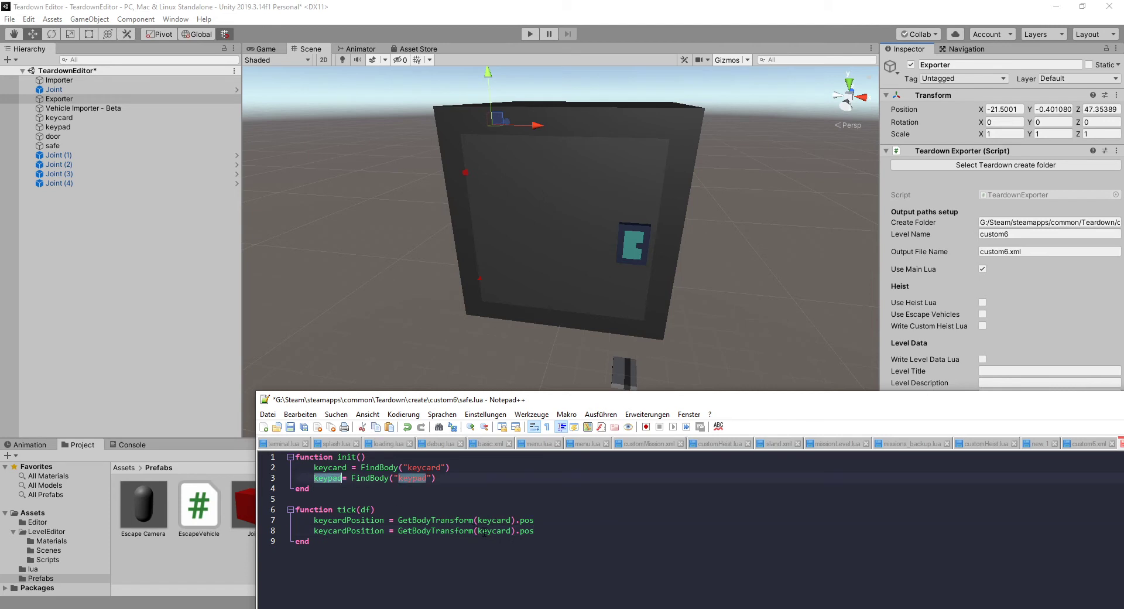
pyautogui.doubleClick(493, 530)
pyautogui.hotkey('ctrl', 'v')
pyautogui.moveTo(314, 530); pyautogui.dragTo(349, 530)
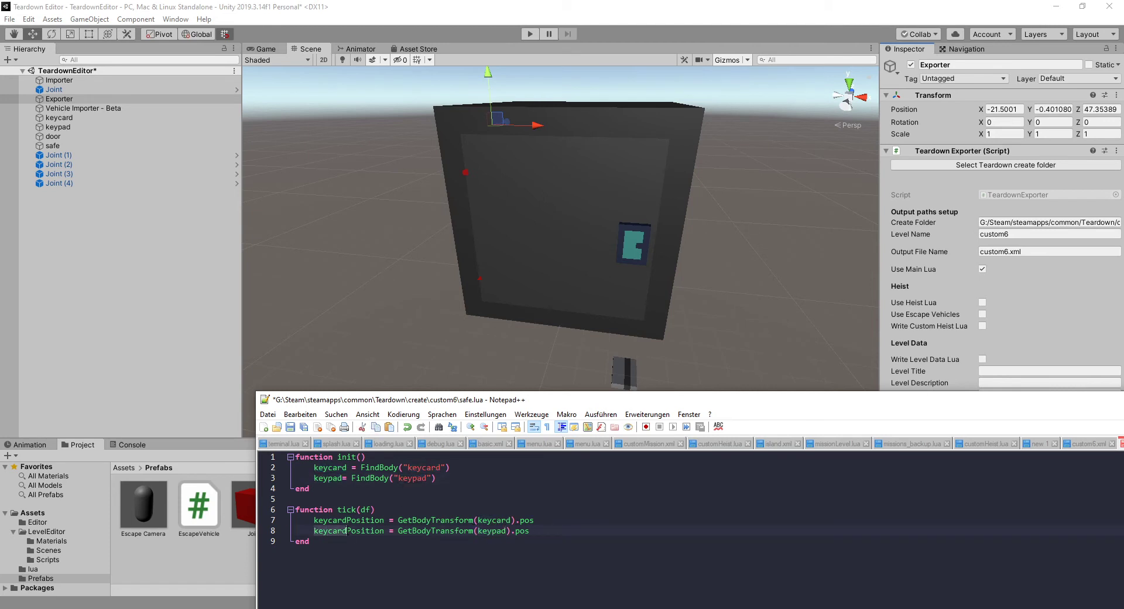
pyautogui.hotkey('ctrl', 'v')
pyautogui.hotkey('ctrl', 's')
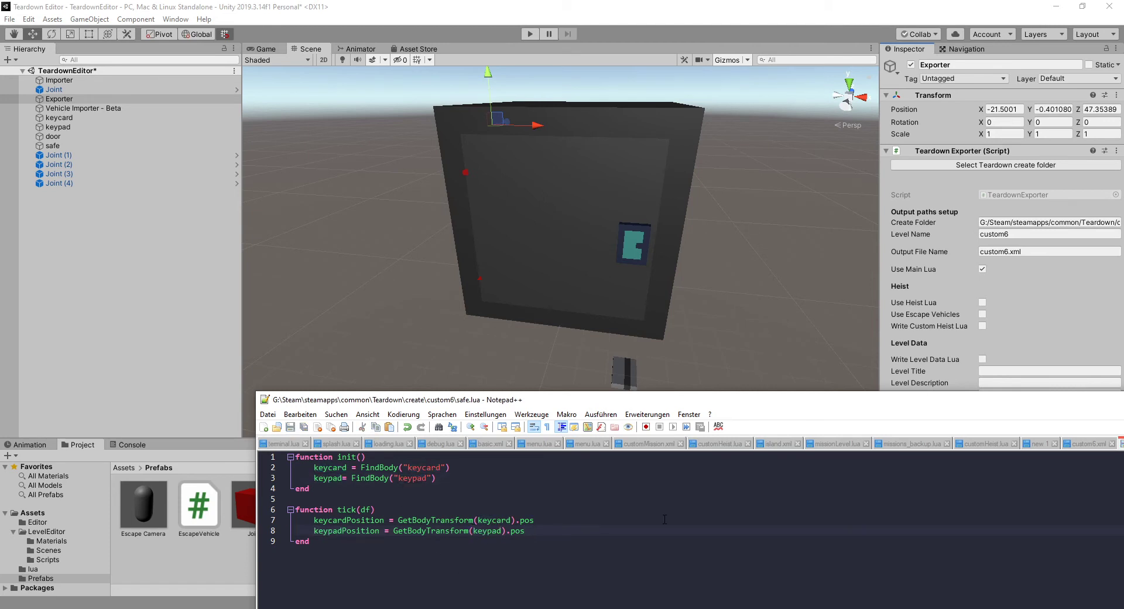
# Add VecSub(keypadPosition,keycardPosition) after a blank line below the two position lines in tick, and save
pyautogui.press('Return')
pyautogui.press('Return')
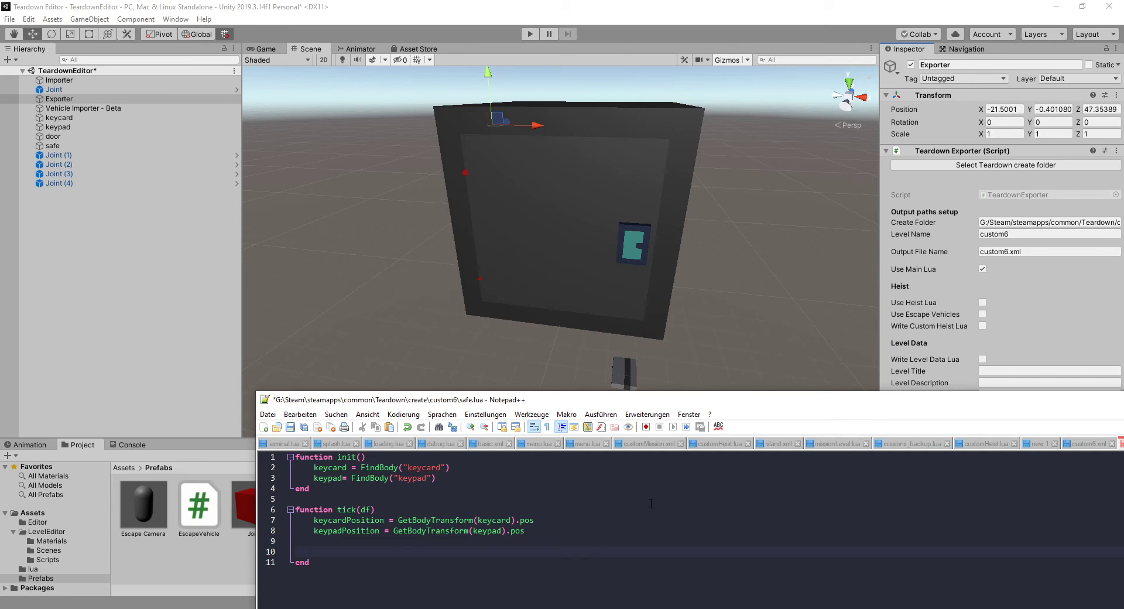
pyautogui.write('VecSub()')
pyautogui.doubleClick(344, 530)
pyautogui.hotkey('ctrl', 'c')
pyautogui.click(346, 551)
pyautogui.hotkey('ctrl', 'v')
pyautogui.write(',')
pyautogui.doubleClick(348, 520)
pyautogui.click(419, 552)
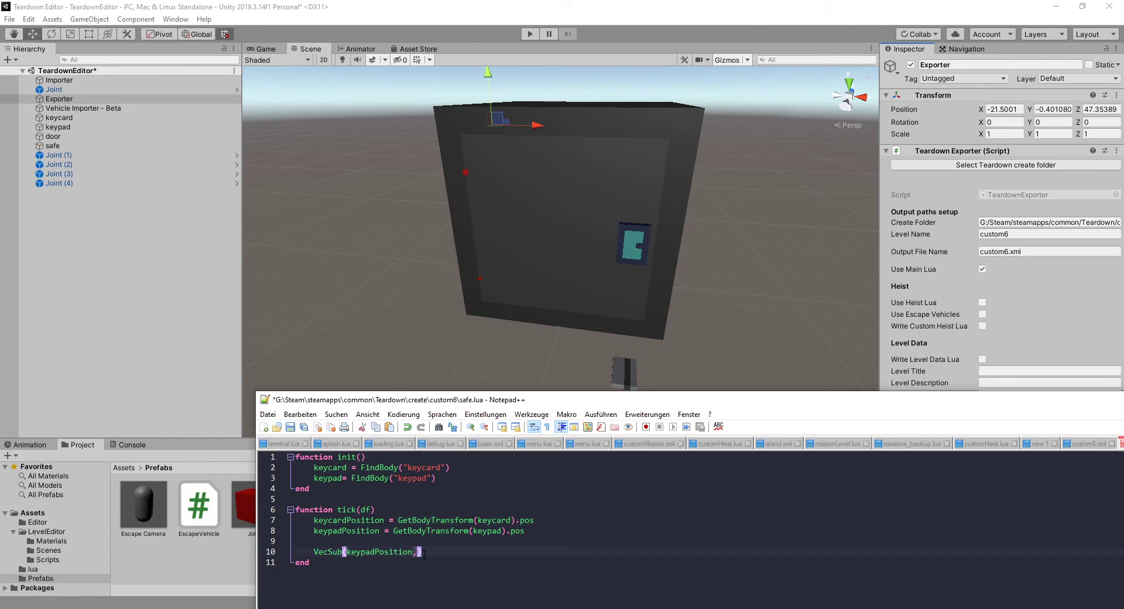
pyautogui.hotkey('ctrl', 'v')
pyautogui.hotkey('ctrl', 's')
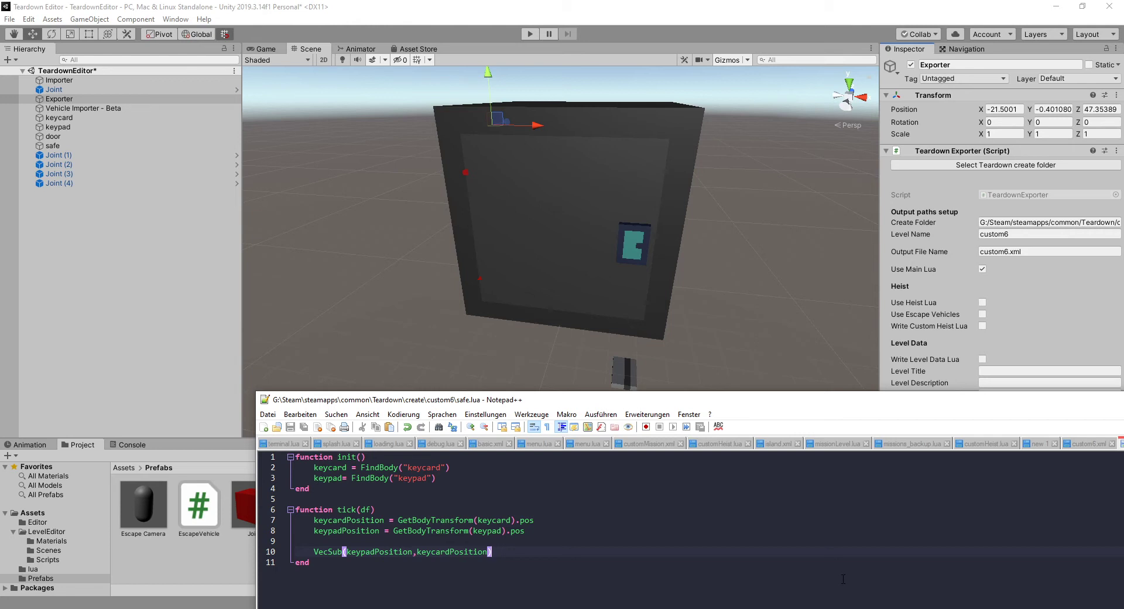
# Wrap the VecSub expression in a VecLength() call
pyautogui.press('Home')
pyautogui.write('VecLength')
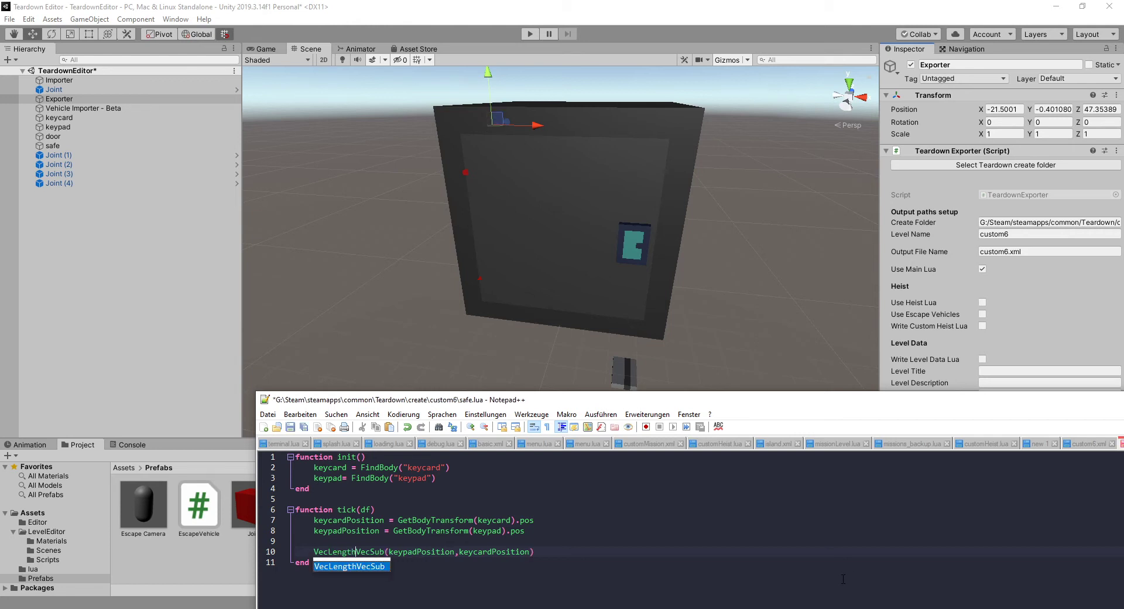
pyautogui.write('(')
pyautogui.press('End')
pyautogui.write(')')
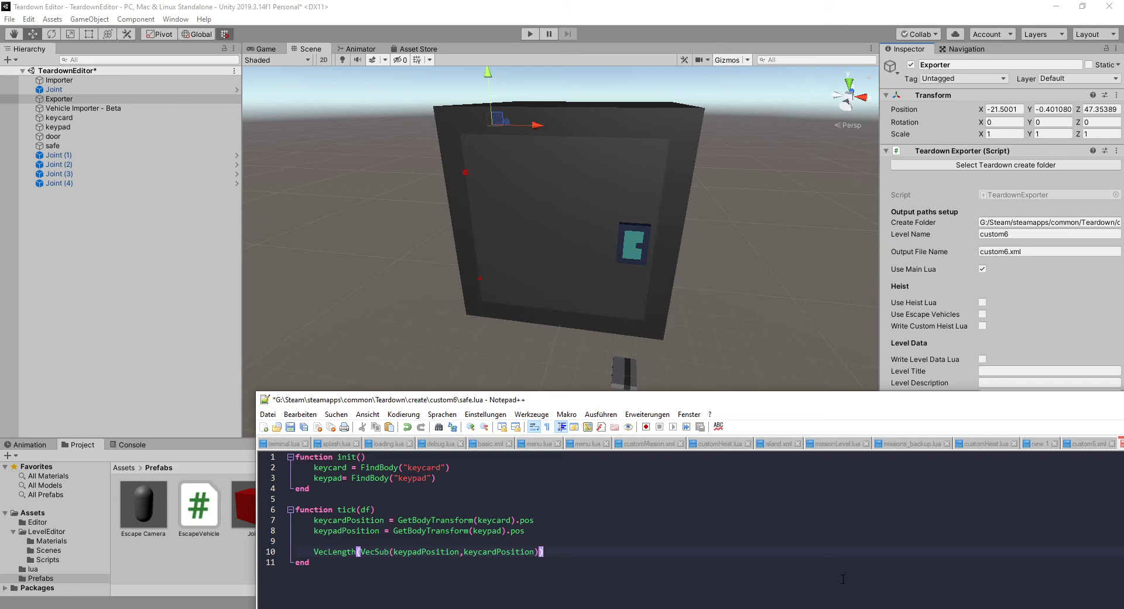
pyautogui.hotkey('shift', 'Home')
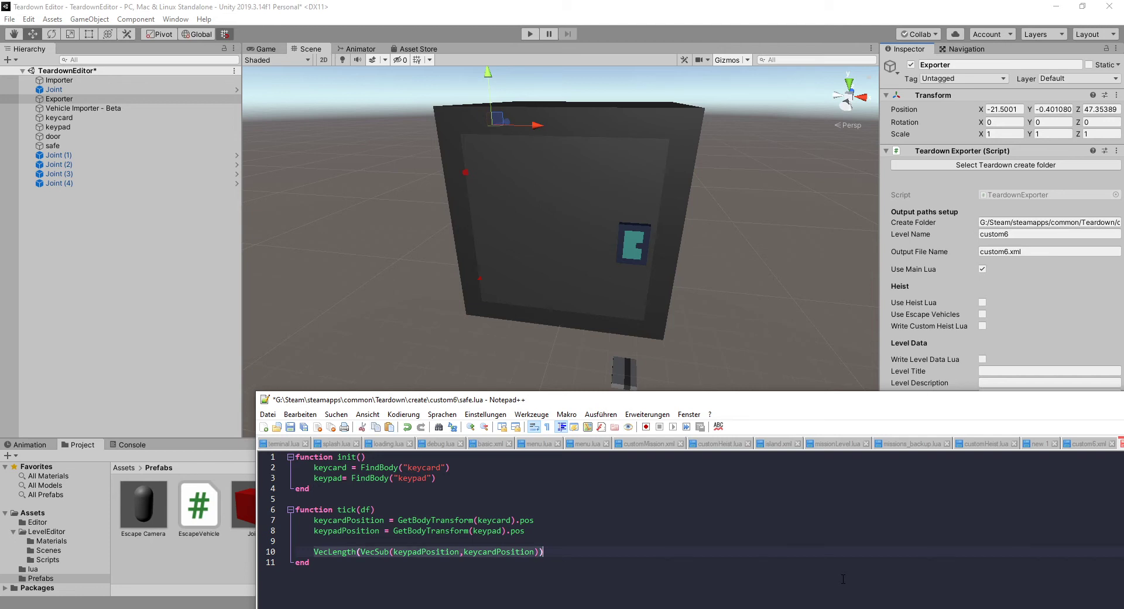
pyautogui.hotkey('ctrl', 'x')
pyautogui.hotkey('ctrl', 'v')
pyautogui.press('Left')
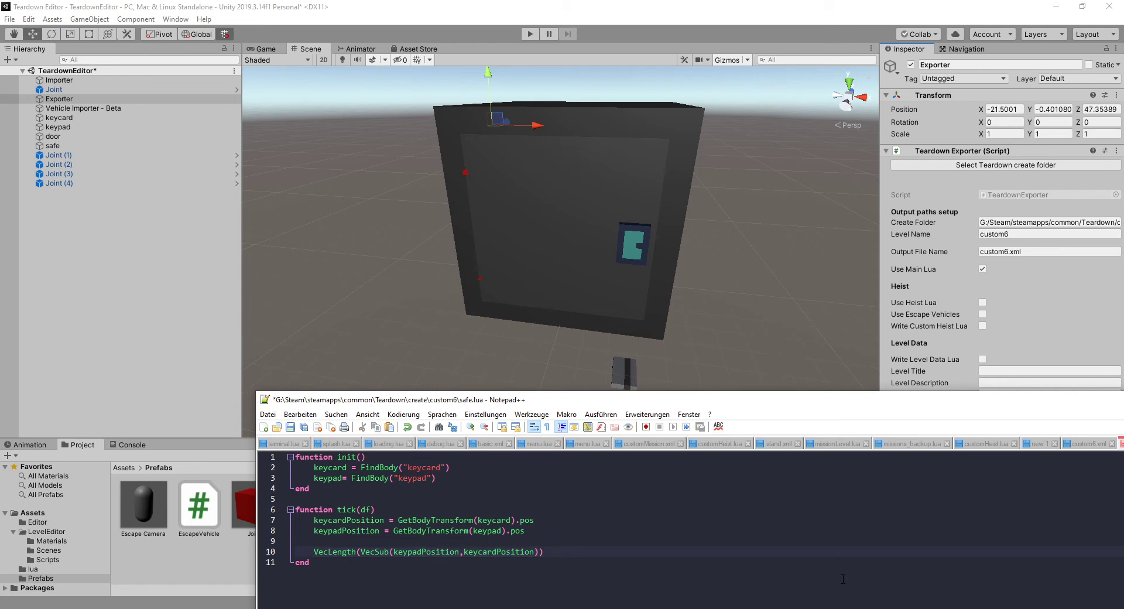
# Assign the VecLength expression to a variable named distanceBetweenThePadAndTheCard, add two new lines below it, and save safe.lua
pyautogui.hotkey('shift', 'Home')
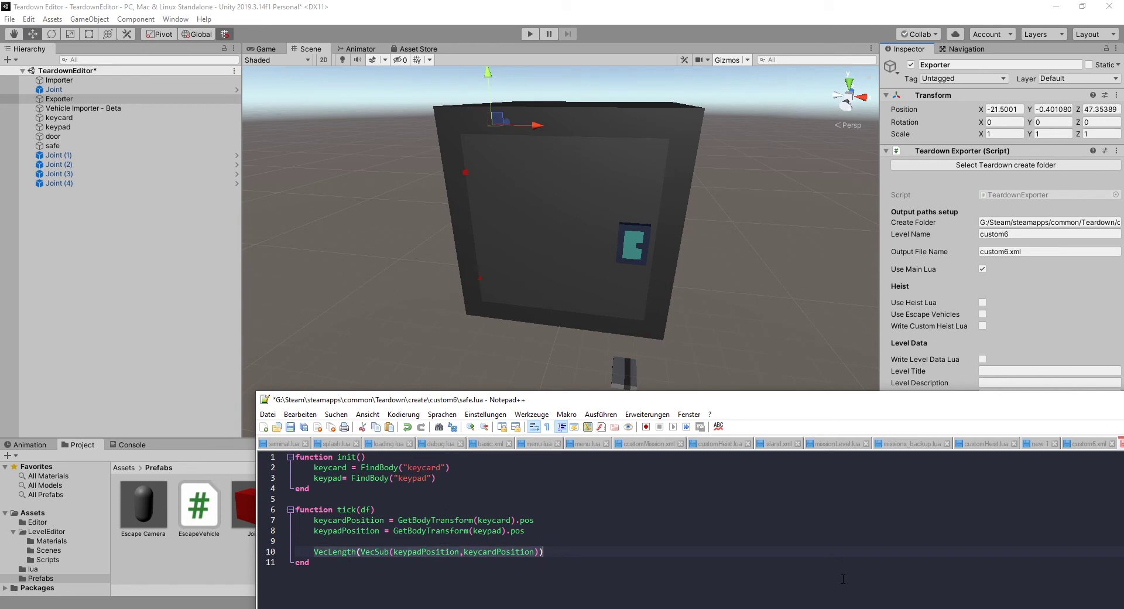
pyautogui.press('Home')
pyautogui.write('dista')
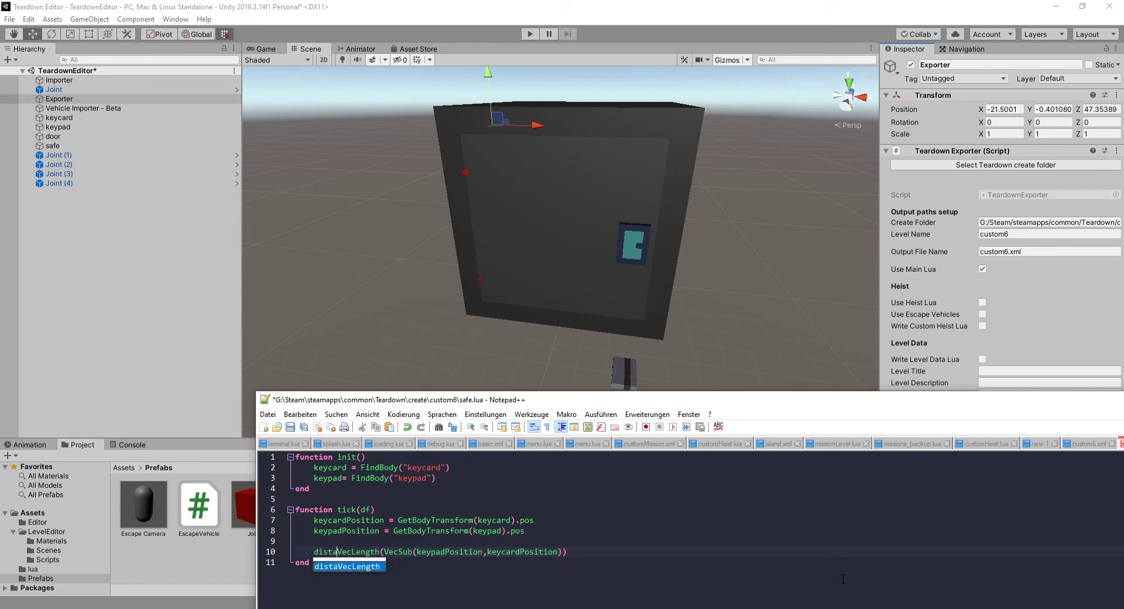
pyautogui.write('nceBetween')
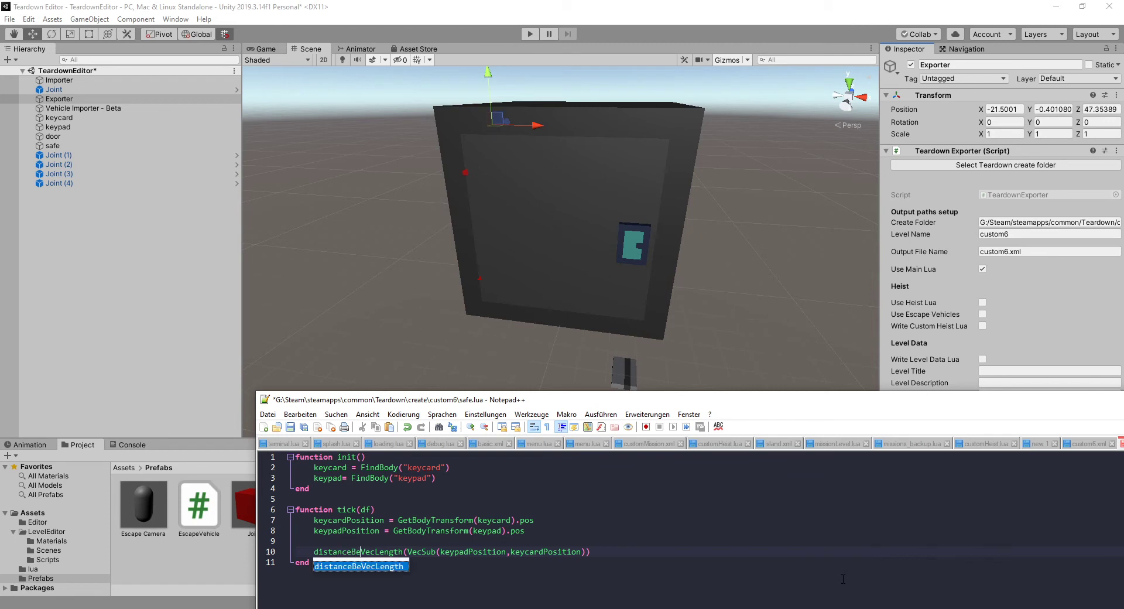
pyautogui.write('ThePadAnd')
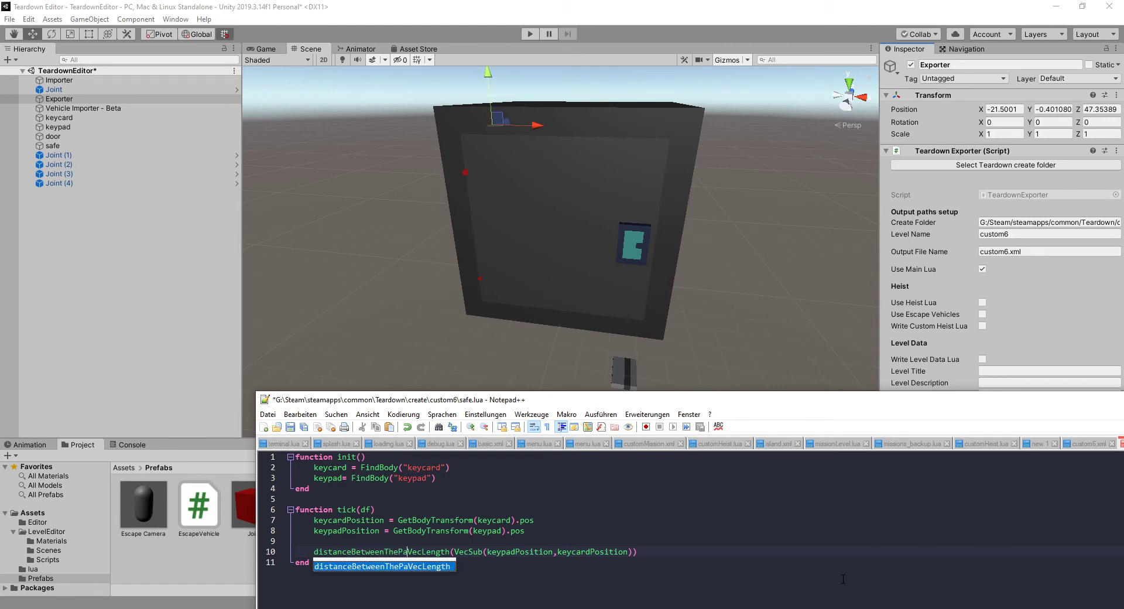
pyautogui.write('TheCard')
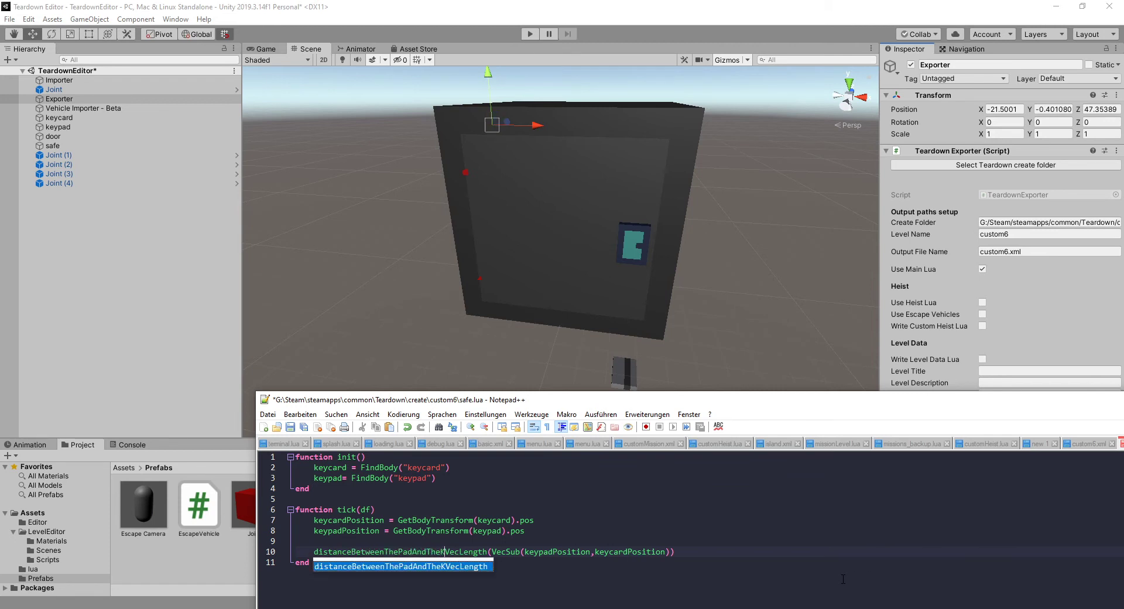
pyautogui.write(' =')
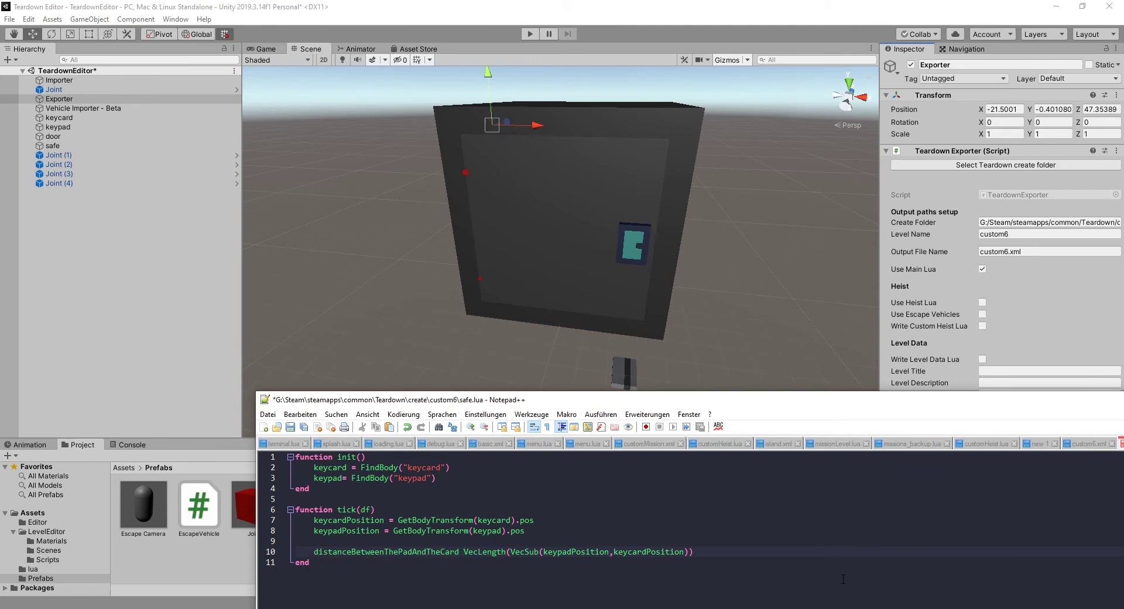
pyautogui.press('End')
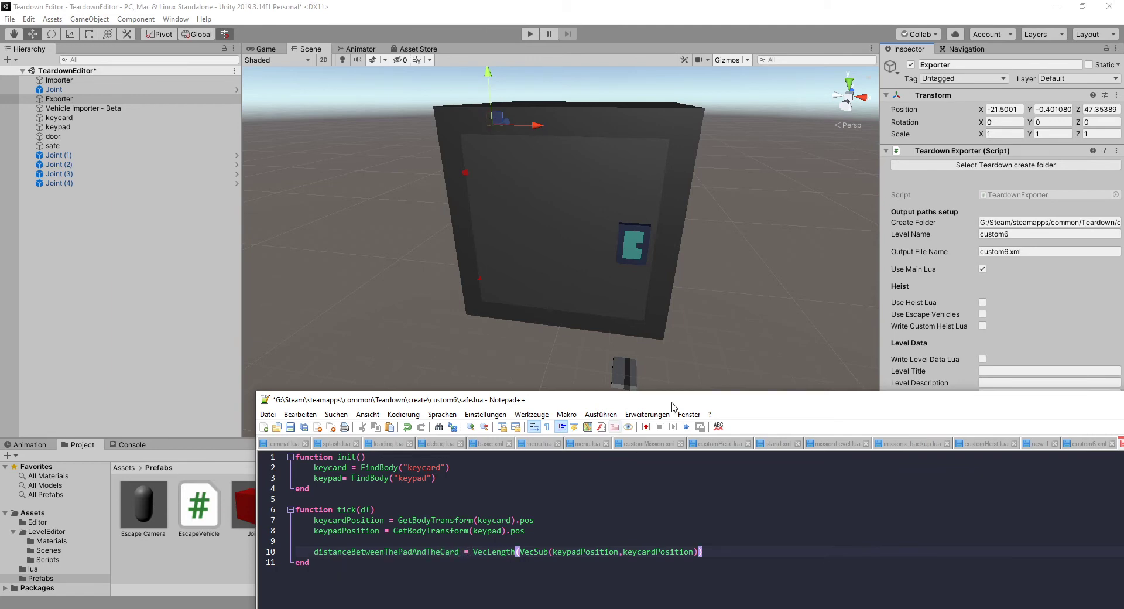
pyautogui.moveTo(743, 402); pyautogui.dragTo(763, 286)
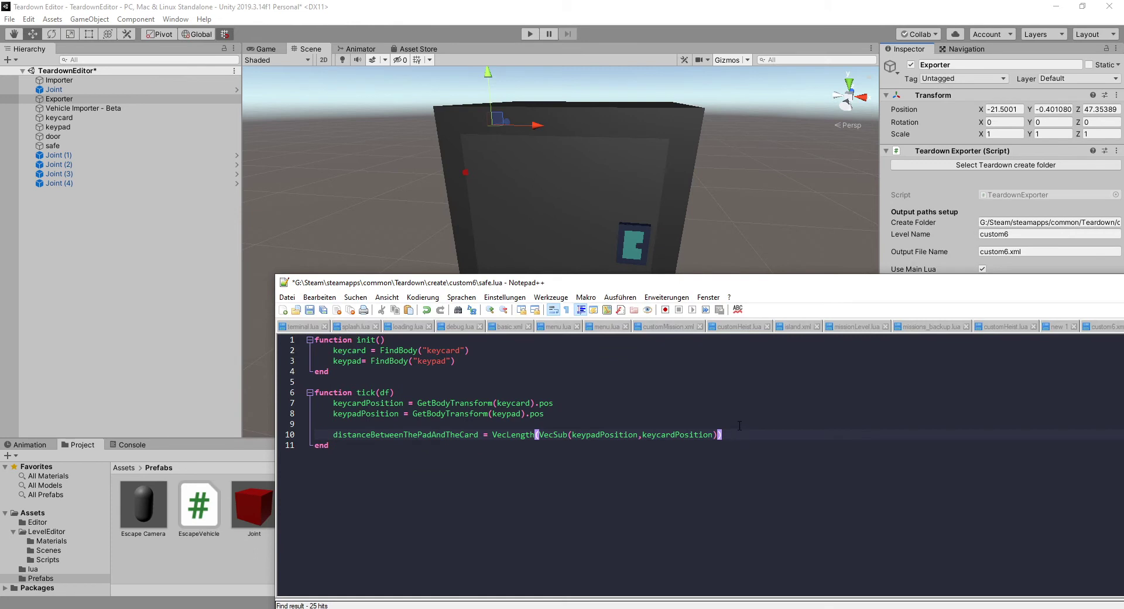
pyautogui.press('Return')
pyautogui.press('Return')
pyautogui.hotkey('ctrl', 's')
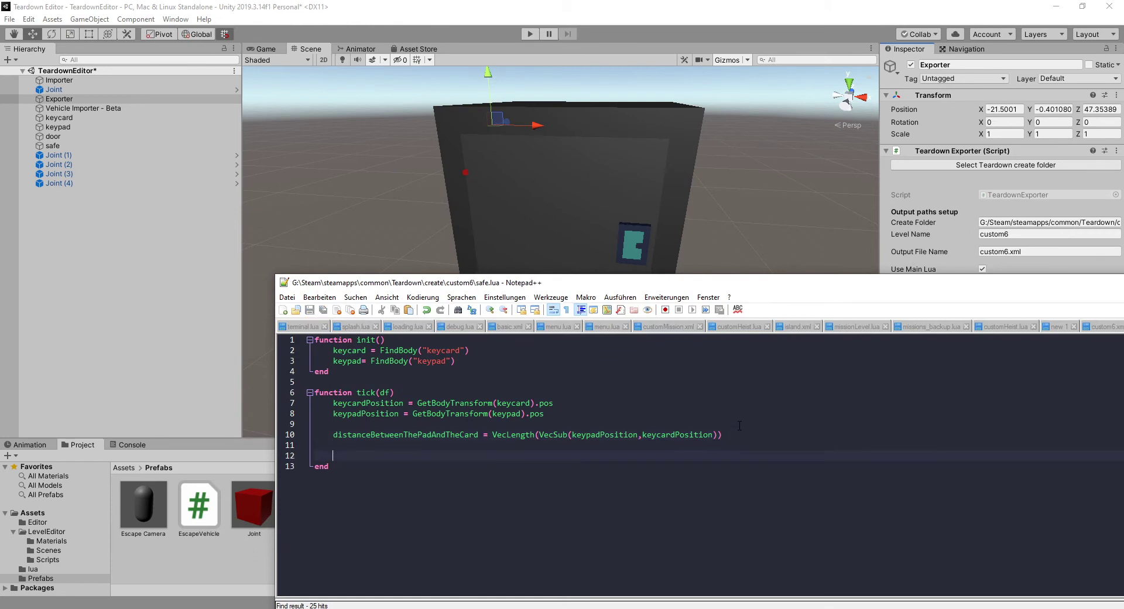
# Add an if block below the distance line in tick, with the condition distanceBetweenThePadAndTheCard < 0.5 then, closed by end
pyautogui.write('if')
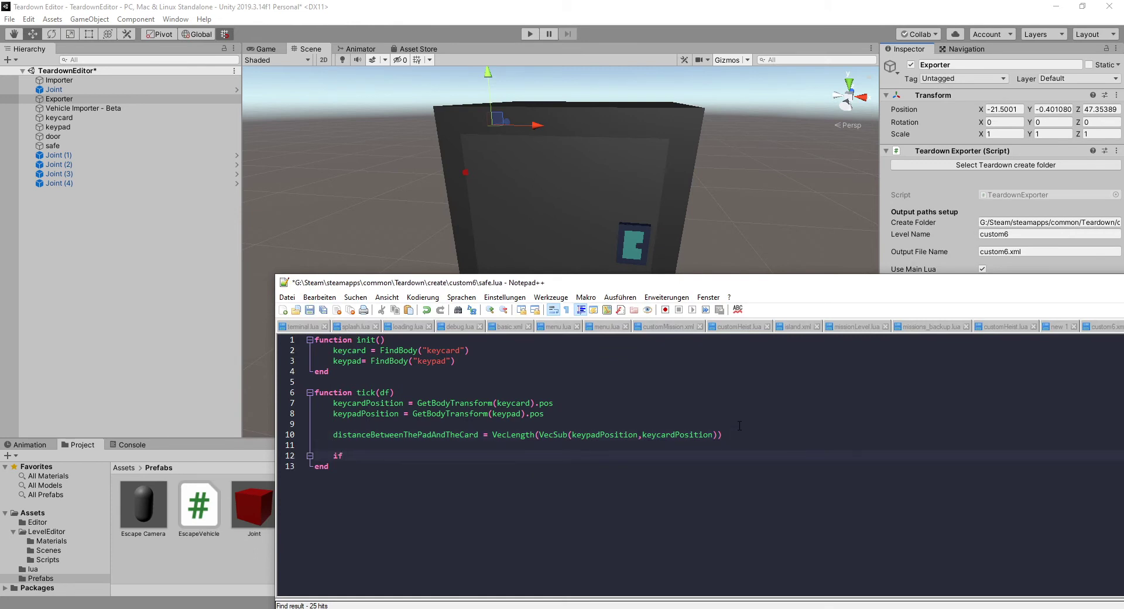
pyautogui.doubleClick(453, 435)
pyautogui.hotkey('ctrl', 'c')
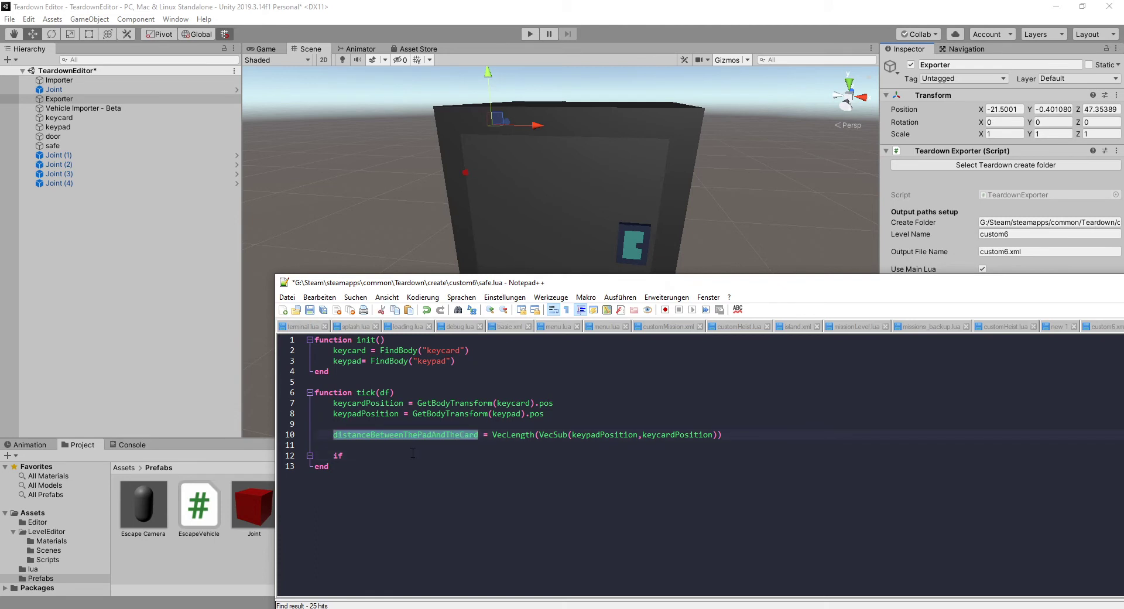
pyautogui.click(699, 451)
pyautogui.hotkey('ctrl', 'v')
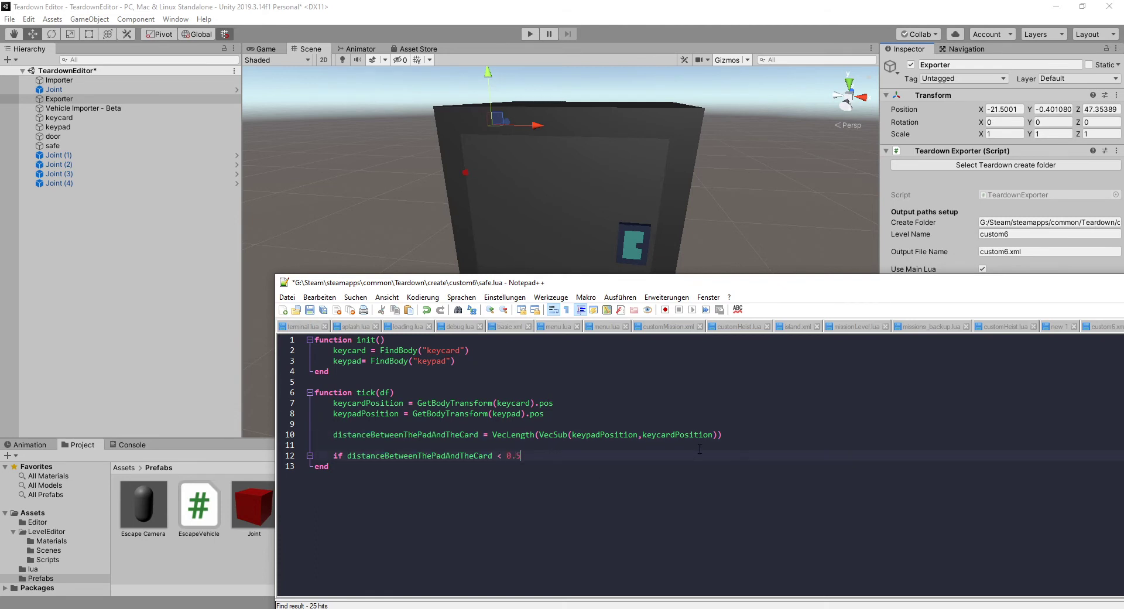
pyautogui.write('< 0.5 then')
pyautogui.press('Return')
pyautogui.write('end')
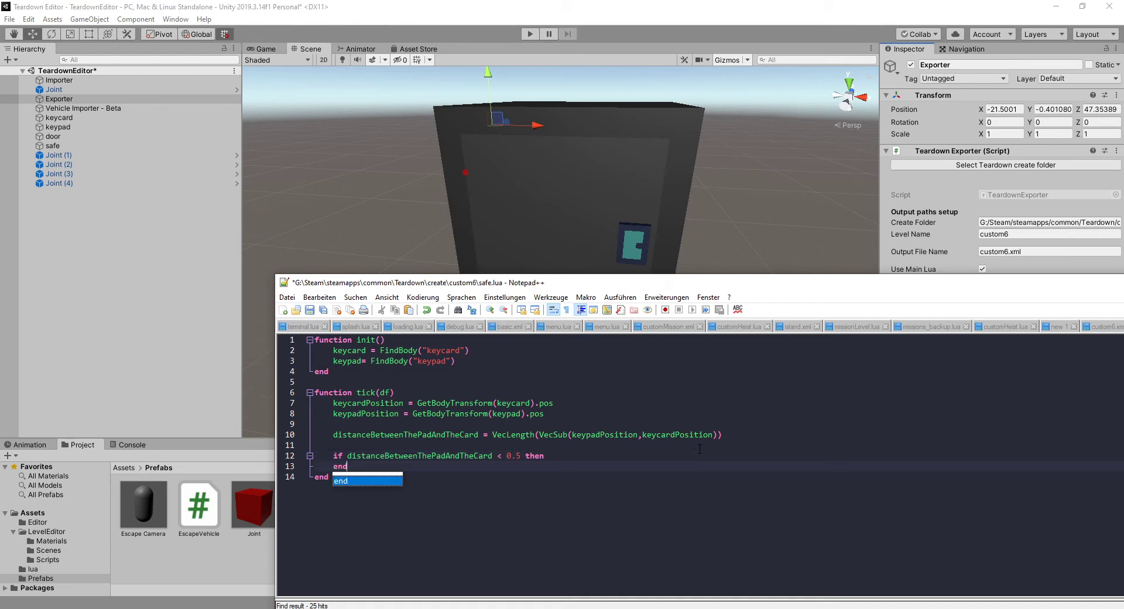
# Inside the distance check, add SetString("hud.notification","Keycard is near the keypad!") and save safe.lua
pyautogui.press('Escape')
pyautogui.press('Up')
pyautogui.press('End')
pyautogui.press('Return')
pyautogui.press('Tab')
pyautogui.write('S')
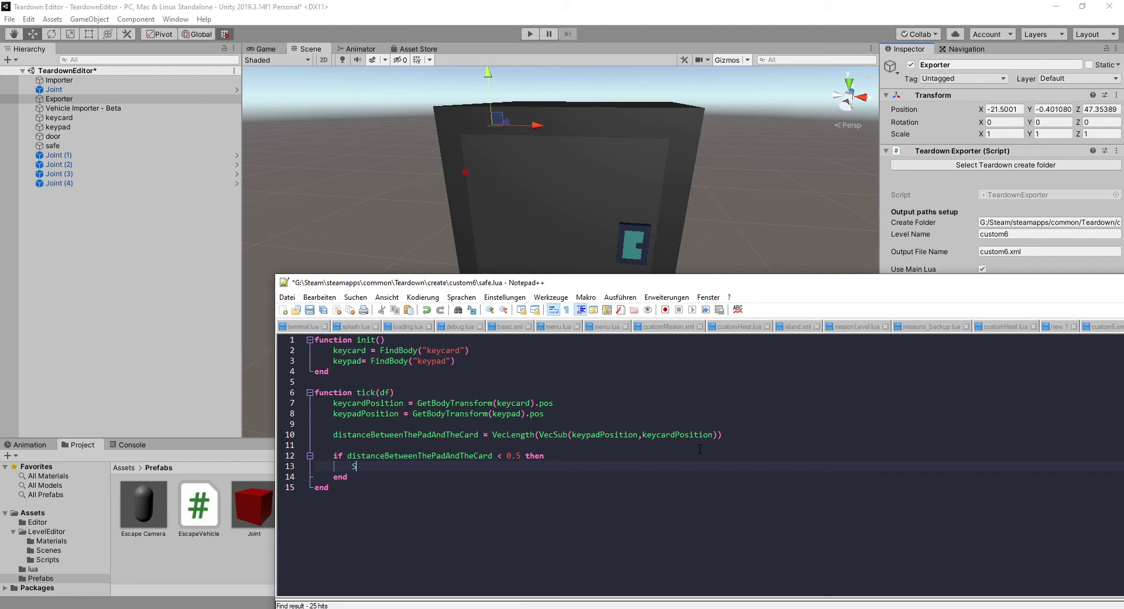
pyautogui.write('etString()')
pyautogui.write('"hud')
pyautogui.write('.notificatio')
pyautogui.write('n","')
pyautogui.write('KEy')
pyautogui.press('BackSpace')
pyautogui.press('BackSpace')
pyautogui.write('eycard is')
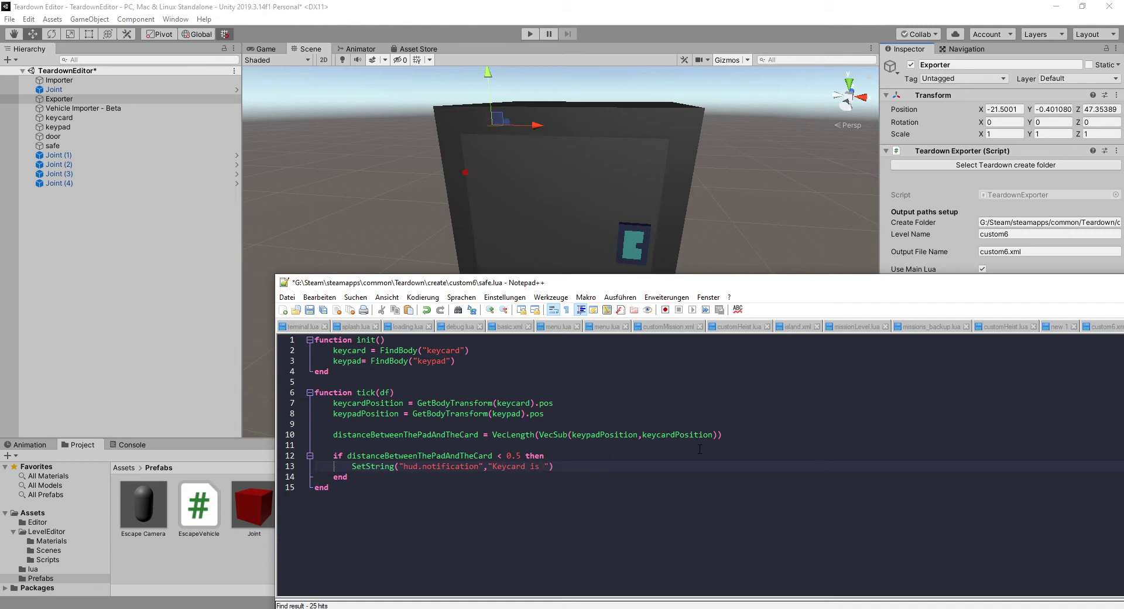
pyautogui.write(' near the keypad!')
pyautogui.hotkey('ctrl', 's')
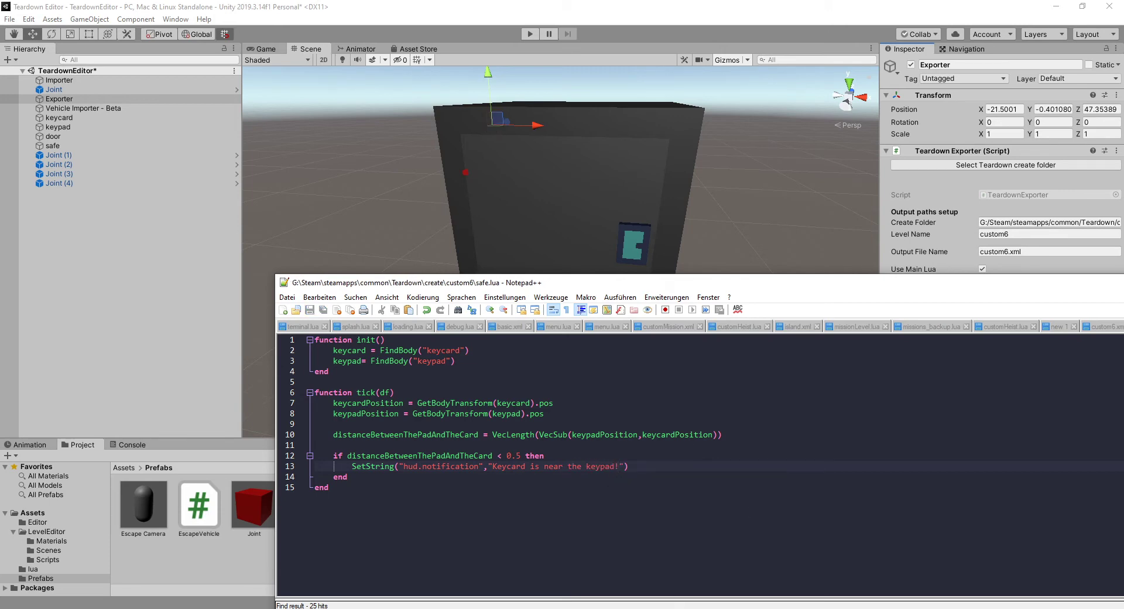
# Examine the safe.lua script block in custom6.xml and the keypad, keycard and safehinge entries nested inside it
pyautogui.hotkey('ctrl', 'a')
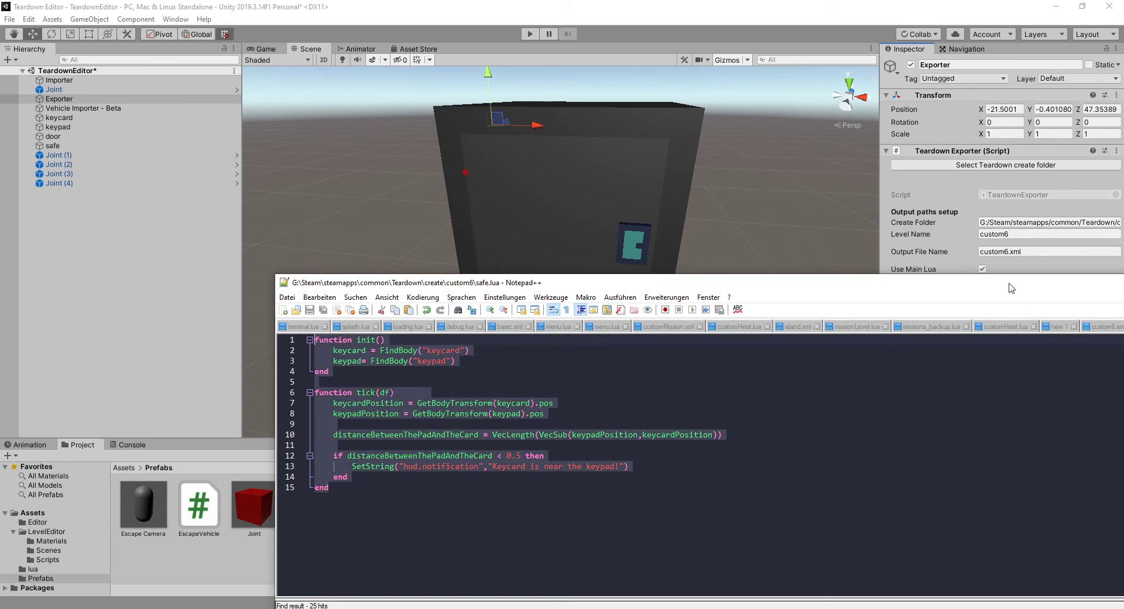
pyautogui.moveTo(997, 290); pyautogui.dragTo(802, 279)
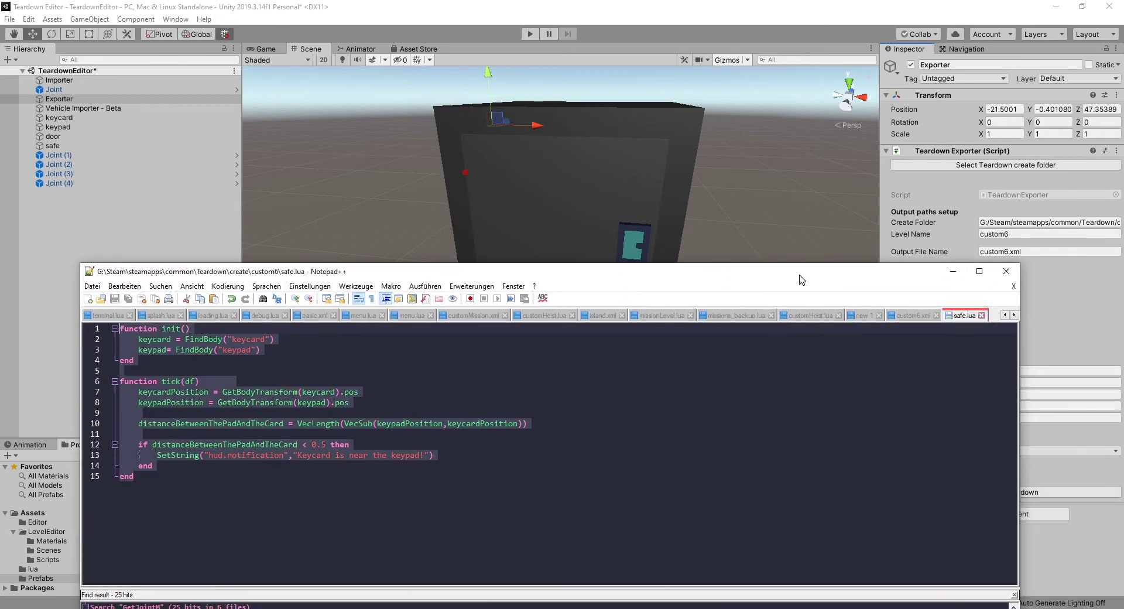
pyautogui.click(918, 317)
pyautogui.moveTo(139, 506); pyautogui.dragTo(279, 508)
pyautogui.click(189, 507)
pyautogui.click(283, 508)
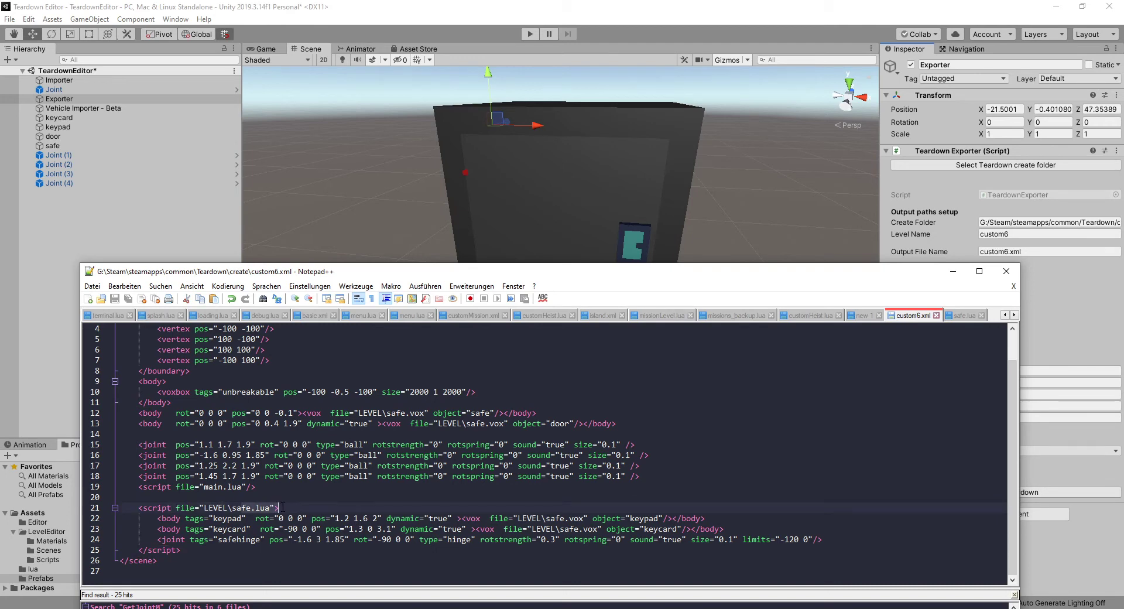
pyautogui.click(167, 551)
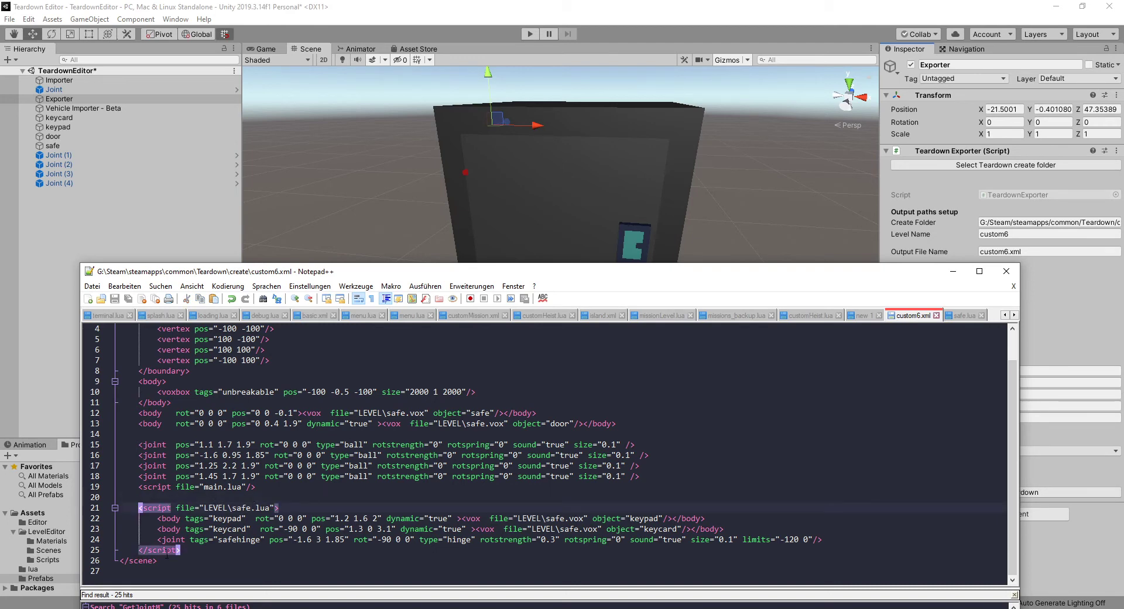
pyautogui.moveTo(155, 518); pyautogui.dragTo(847, 544)
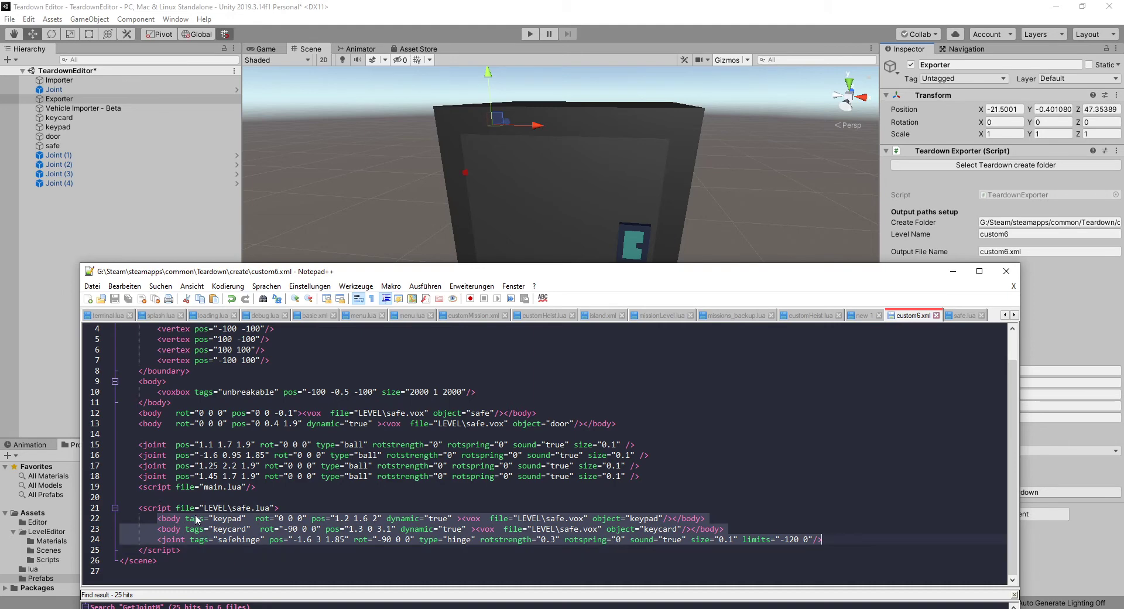
pyautogui.click(960, 316)
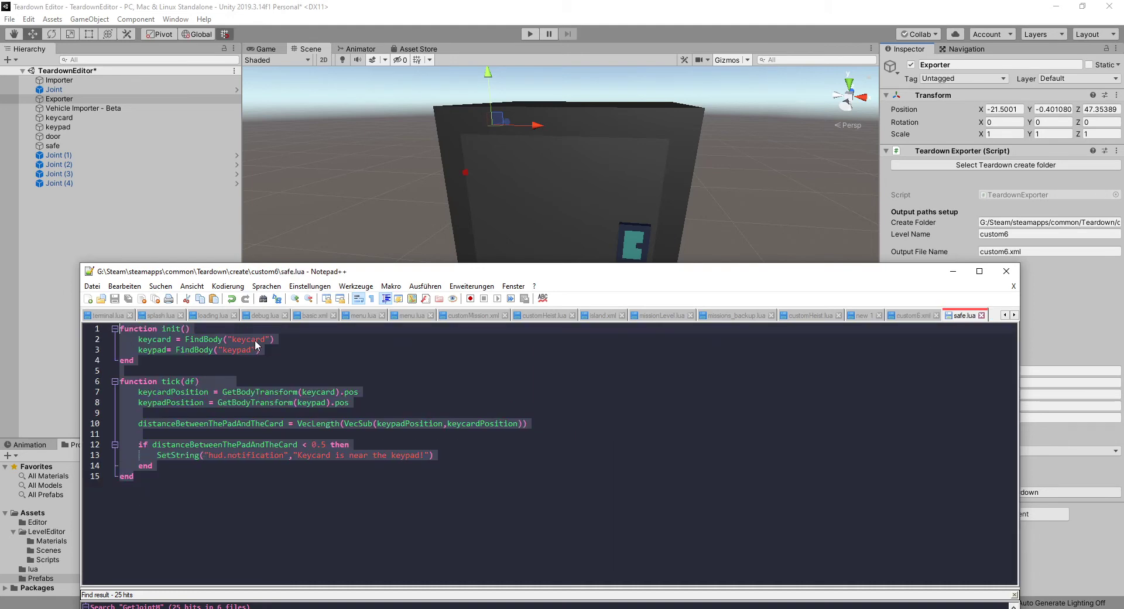
pyautogui.click(271, 338)
pyautogui.write(',true')
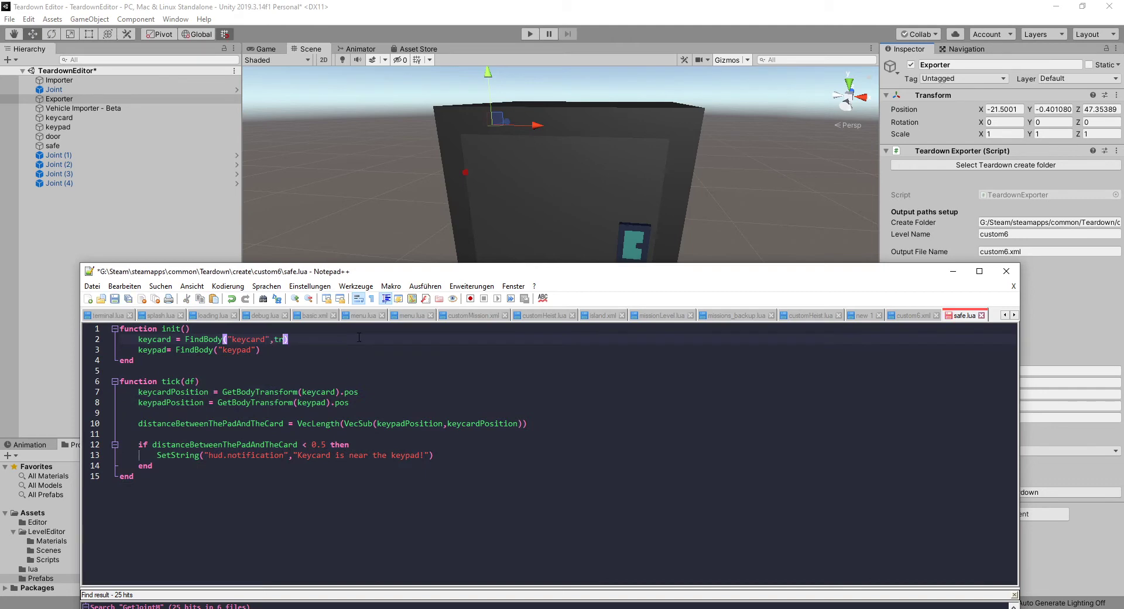
pyautogui.press('BackSpace')
pyautogui.press('BackSpace')
pyautogui.press('BackSpace')
pyautogui.press('BackSpace')
pyautogui.press('BackSpace')
pyautogui.hotkey('ctrl', 's')
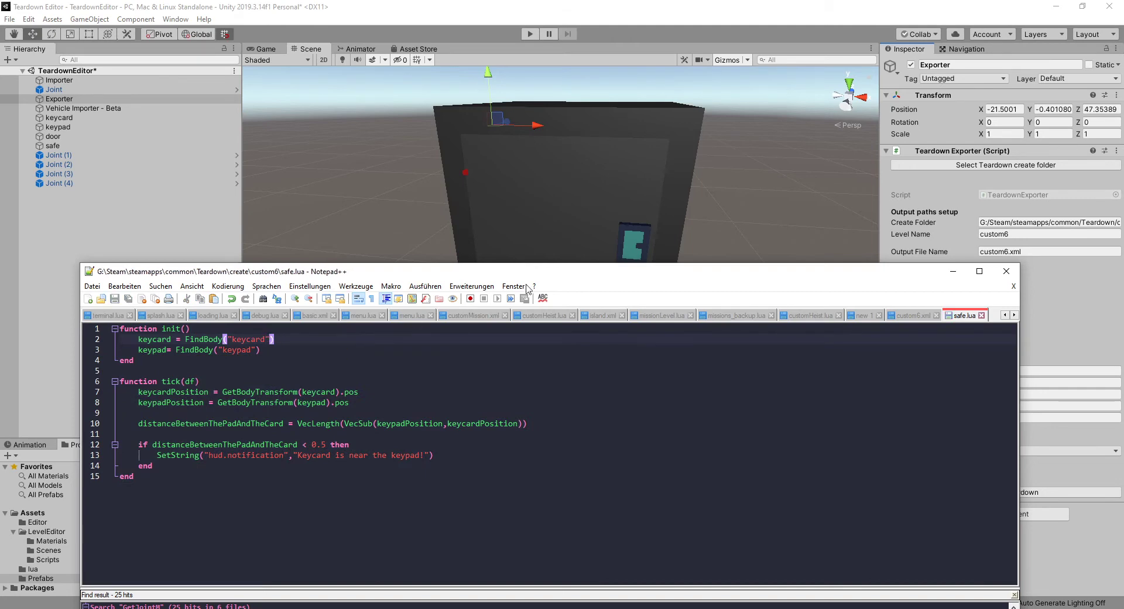
# Review in custom6.xml how the door body sits outside the safe.lua script block, comparing it with safe.lua
pyautogui.click(932, 314)
pyautogui.click(166, 425)
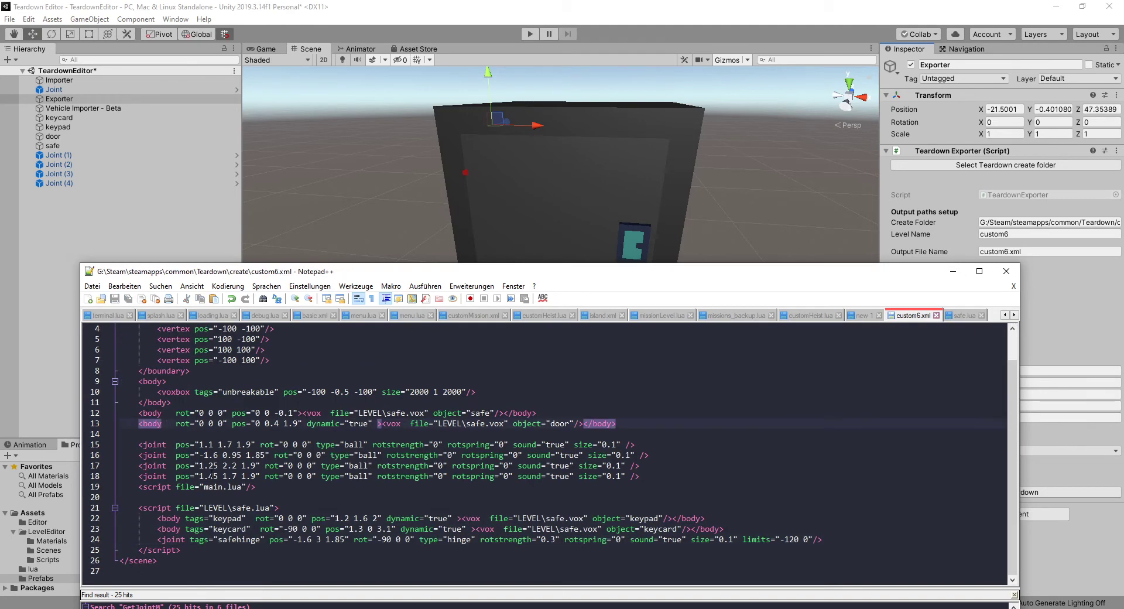
pyautogui.click(958, 317)
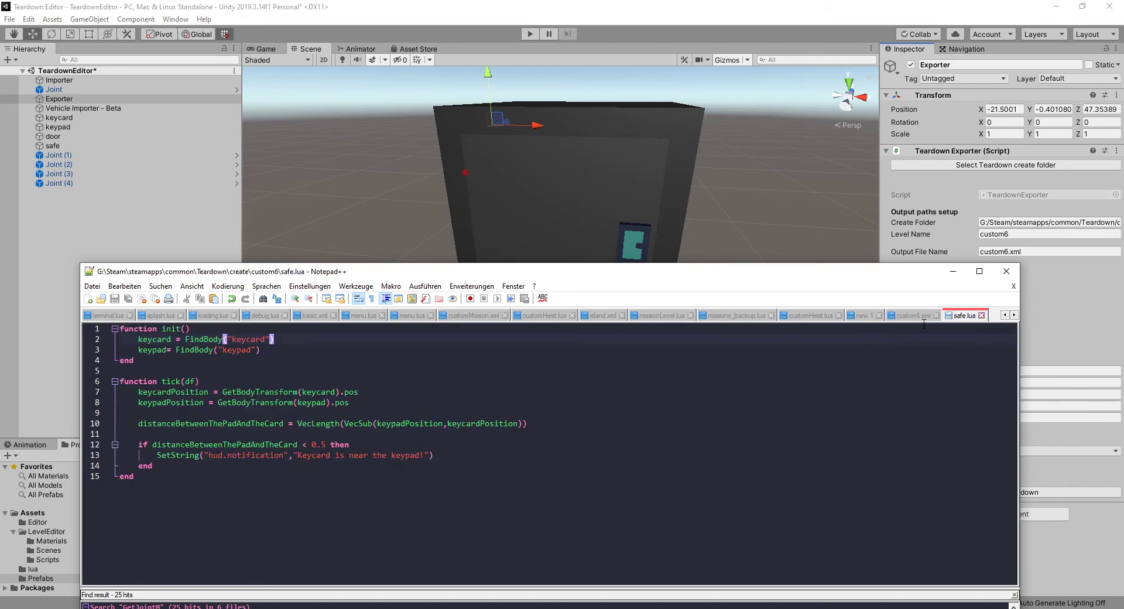
pyautogui.click(911, 316)
pyautogui.moveTo(138, 507); pyautogui.dragTo(203, 550)
# Review safe.lua's FindBody lookups, position and distance calculations, the 0.5 threshold check and the notification call
pyautogui.click(964, 316)
pyautogui.click(204, 444)
pyautogui.moveTo(120, 340)
pyautogui.mouseDown()
pyautogui.moveTo(275, 340)
pyautogui.moveTo(139, 349)
pyautogui.mouseUp()
pyautogui.moveTo(138, 392); pyautogui.dragTo(547, 426)
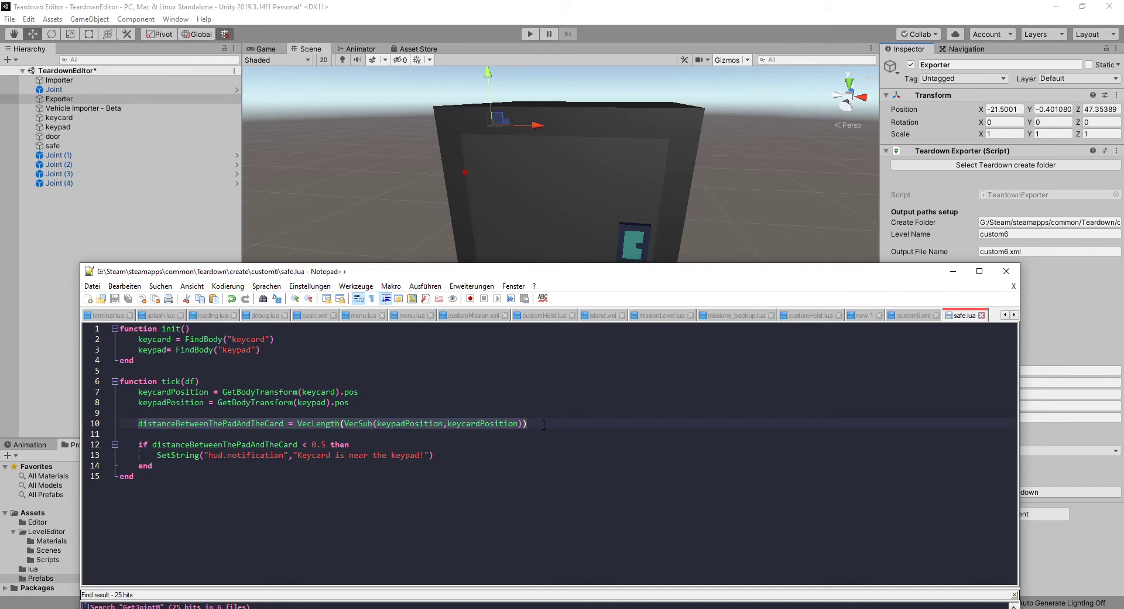
pyautogui.moveTo(138, 445); pyautogui.dragTo(330, 445)
pyautogui.click(320, 447)
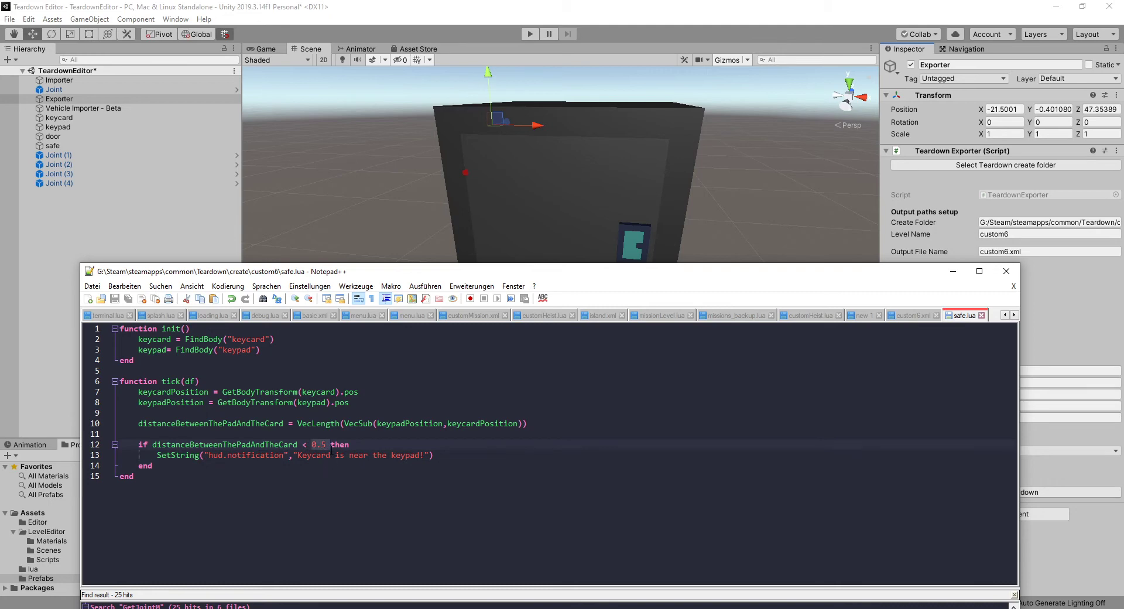
pyautogui.moveTo(156, 454); pyautogui.dragTo(445, 451)
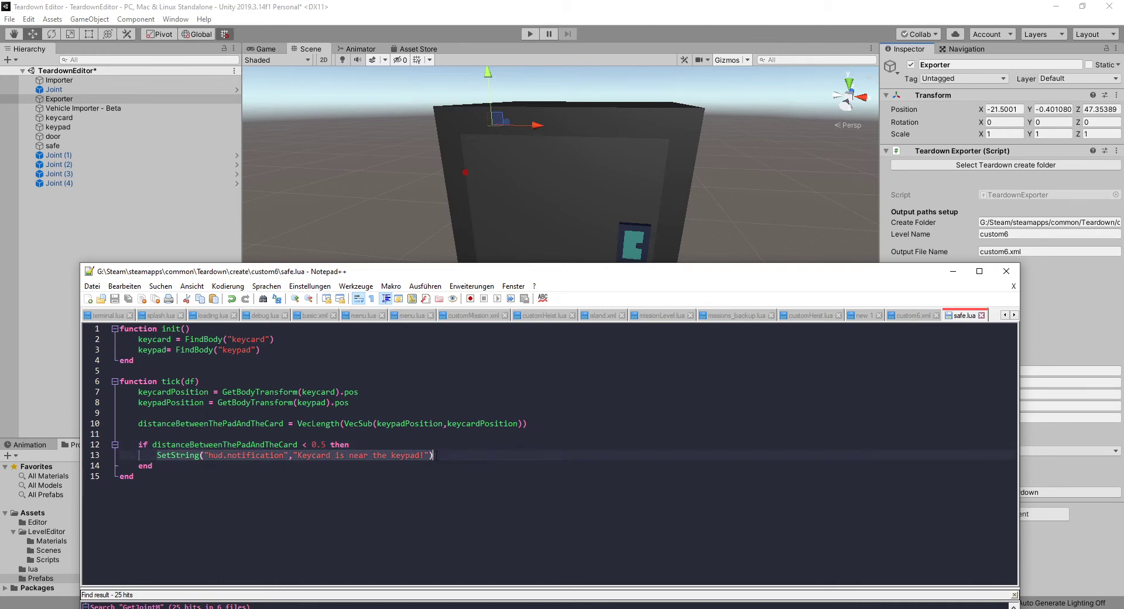
pyautogui.click(246, 464)
pyautogui.moveTo(156, 455); pyautogui.dragTo(442, 451)
pyautogui.click(441, 459)
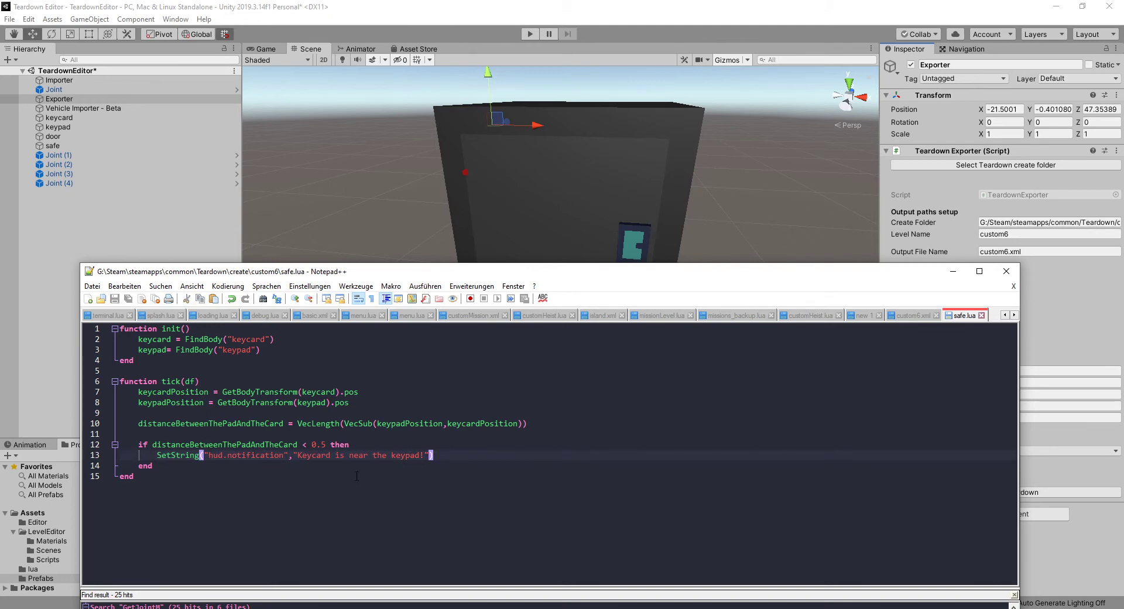
pyautogui.moveTo(297, 454); pyautogui.dragTo(442, 463)
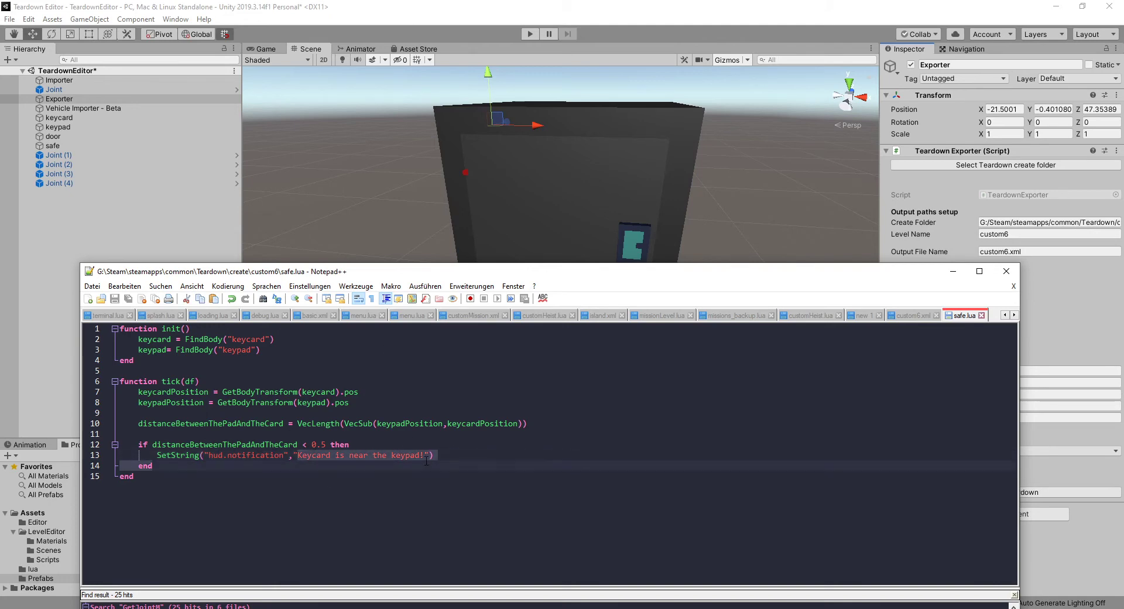
# Switch to Teardown, restart the level and carry the keycard to the keypad to test the notification
pyautogui.click(615, 608)
pyautogui.press('Escape')
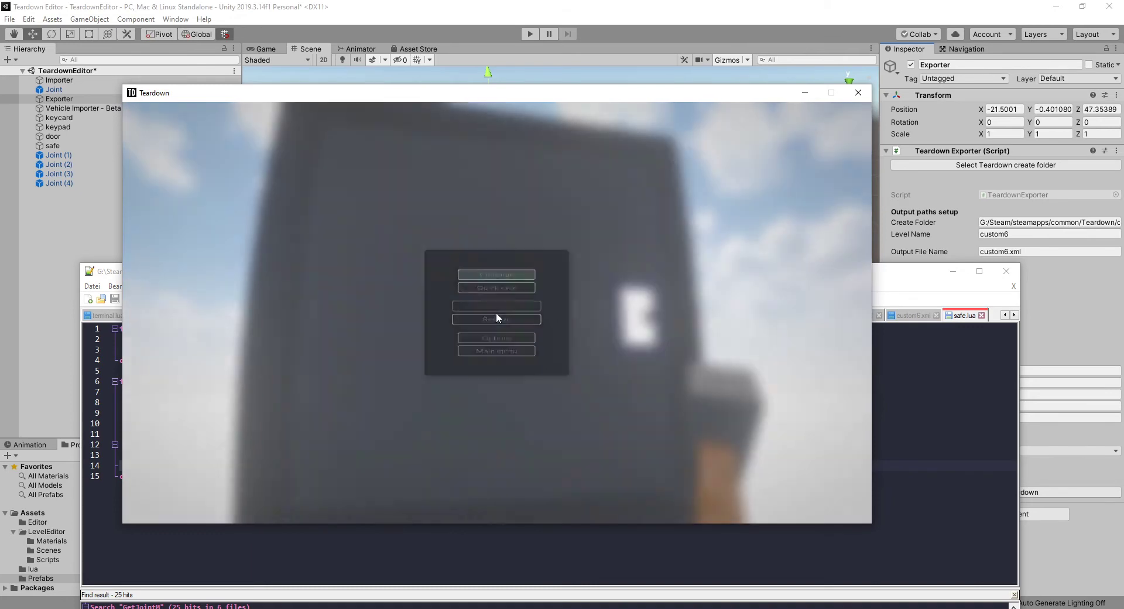
pyautogui.click(507, 320)
pyautogui.press('Escape')
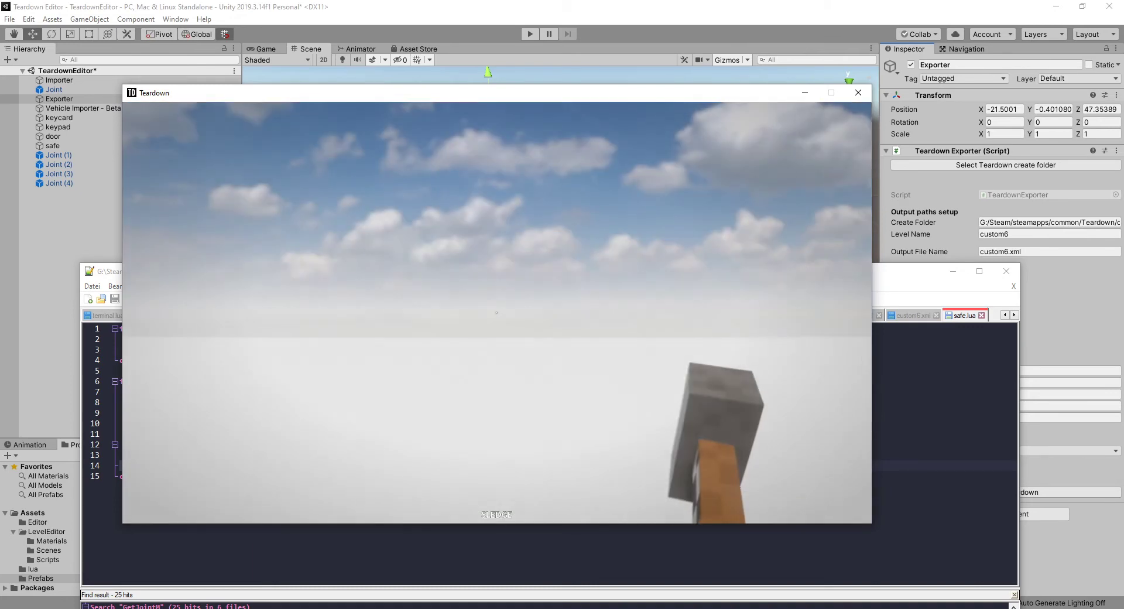
pyautogui.press('d')
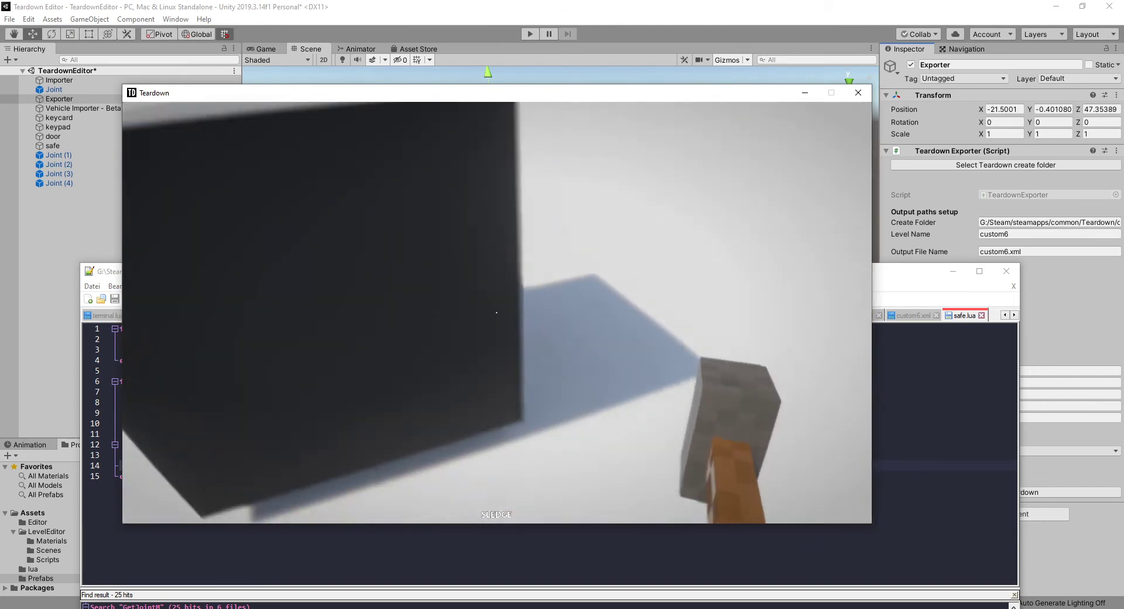
pyautogui.press('w')
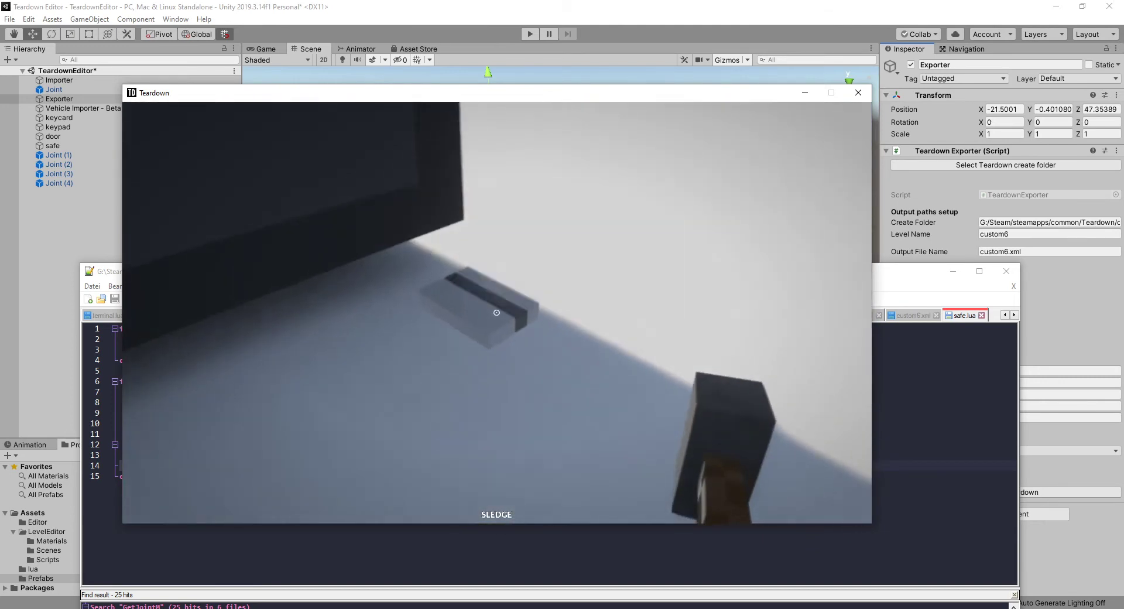
pyautogui.moveTo(497, 313); pyautogui.dragTo(496, 313, button='right')
pyautogui.moveTo(495, 310); pyautogui.dragTo(495, 310)
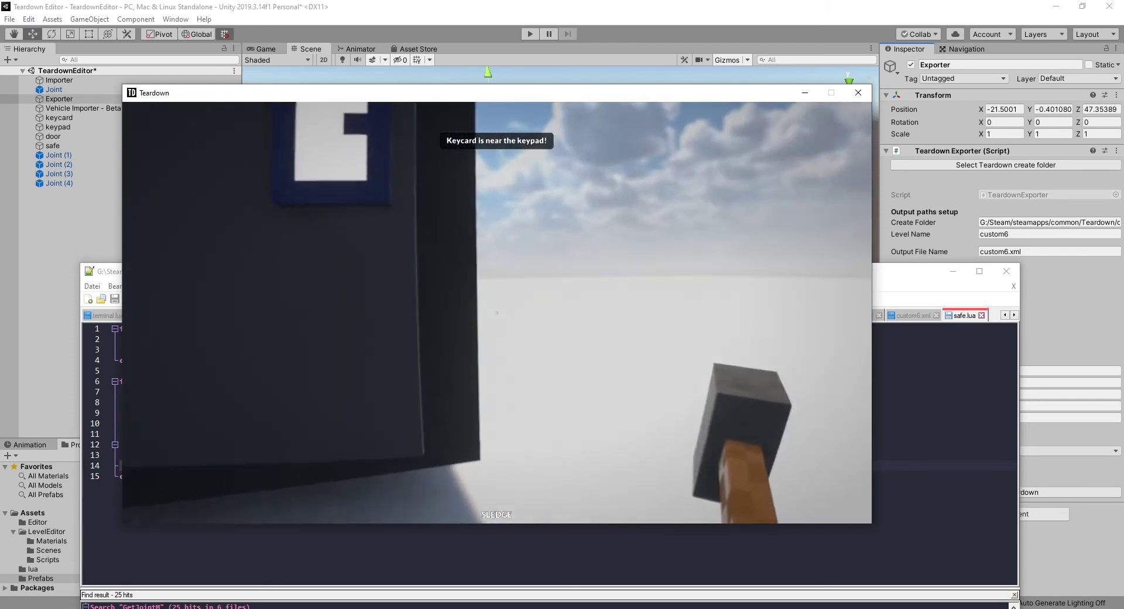
# Switch back to Notepad++ and look up the hinge joint's tag in custom6.xml
pyautogui.hotkey('alt', 'Tab')
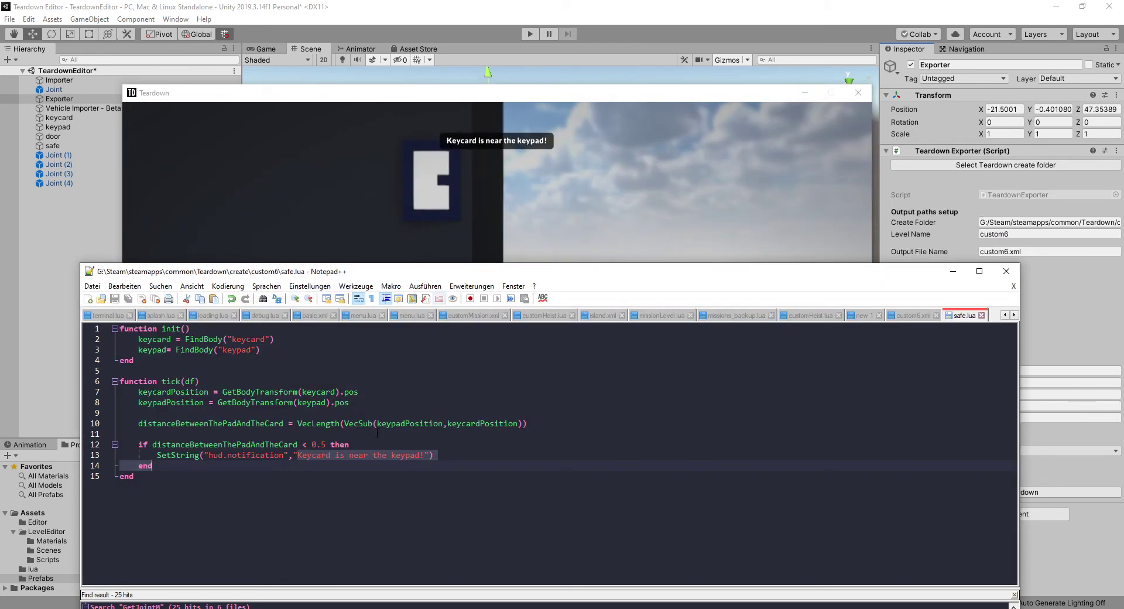
pyautogui.click(434, 434)
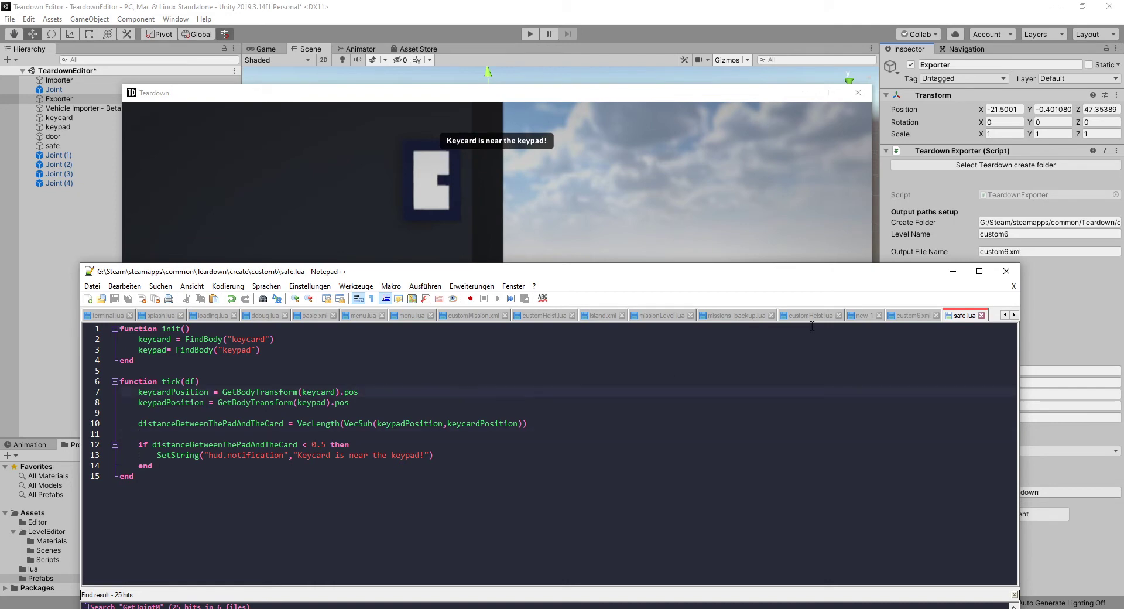
pyautogui.click(580, 432)
pyautogui.click(907, 316)
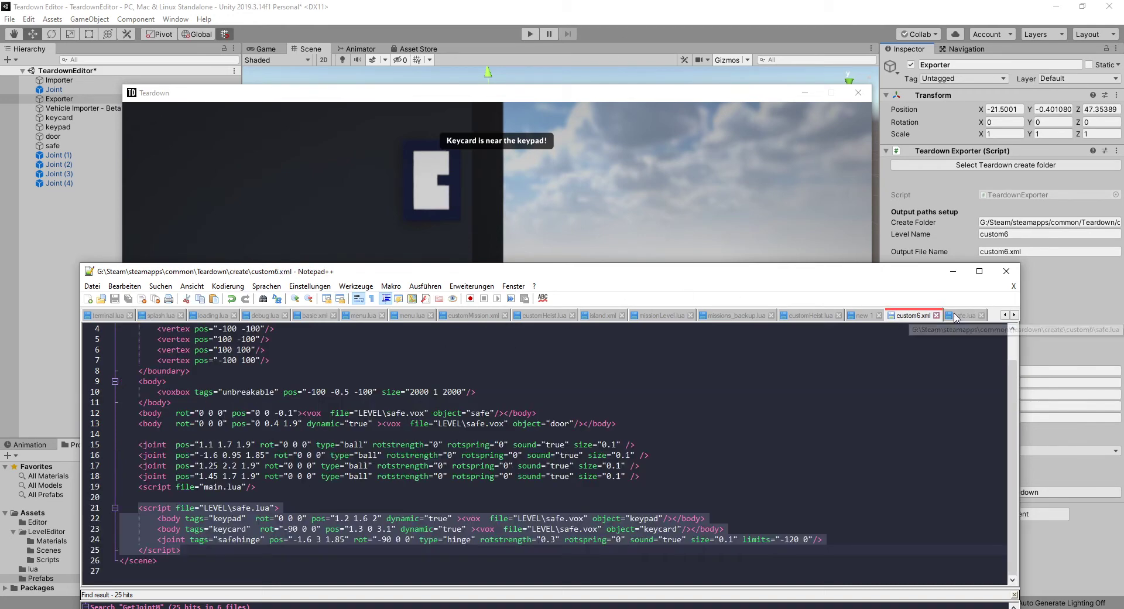
pyautogui.doubleClick(241, 539)
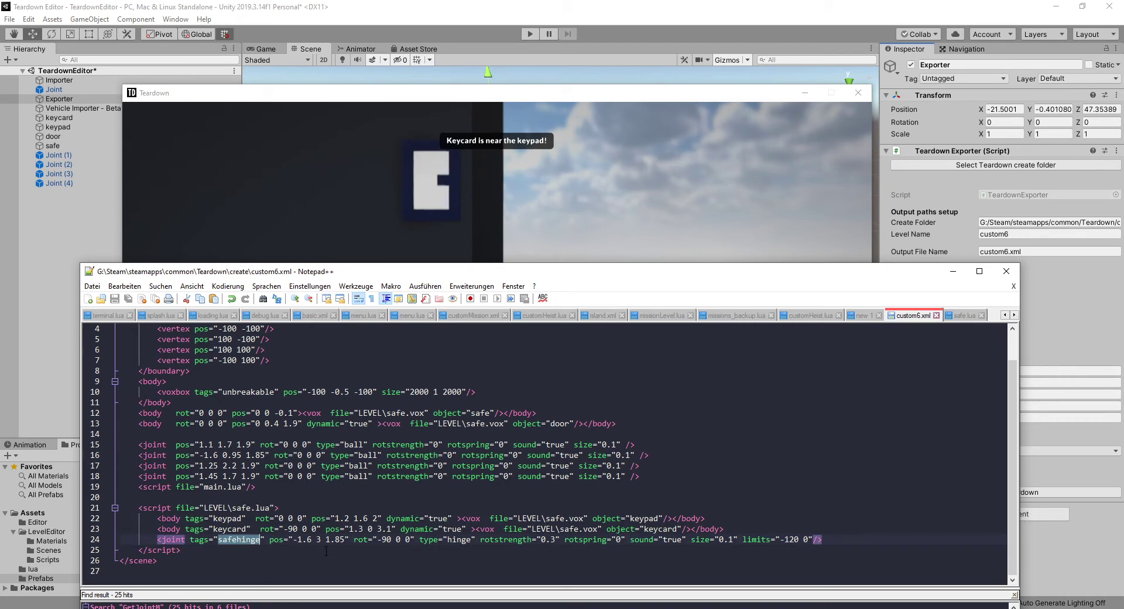
# Add safehinge = FindJoint("safehinge") below the keypad lookup in safe.lua's init function and save the file
pyautogui.click(963, 315)
pyautogui.click(270, 349)
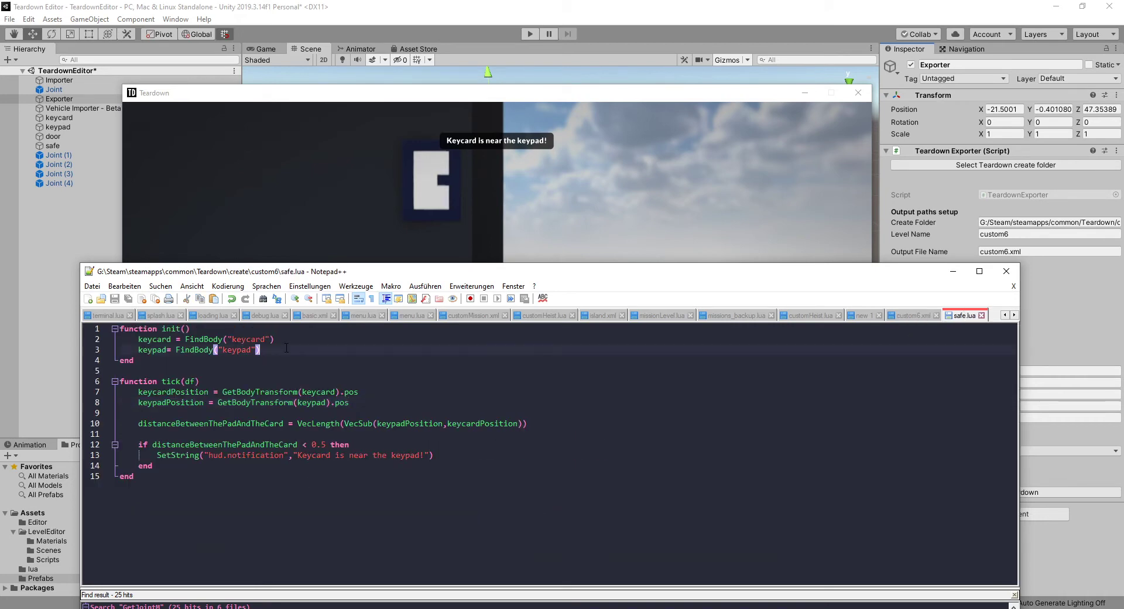
pyautogui.press('Return')
pyautogui.press('Return')
pyautogui.write('safehinge')
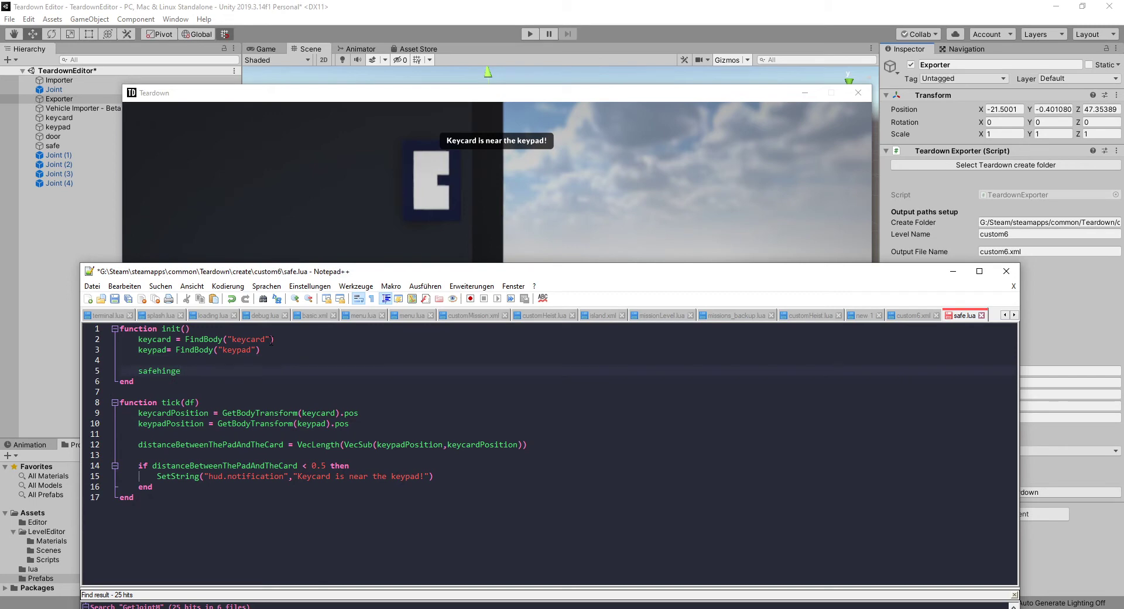
pyautogui.write(' = FinJoint("safehinge")d')
pyautogui.hotkey('ctrl', 's')
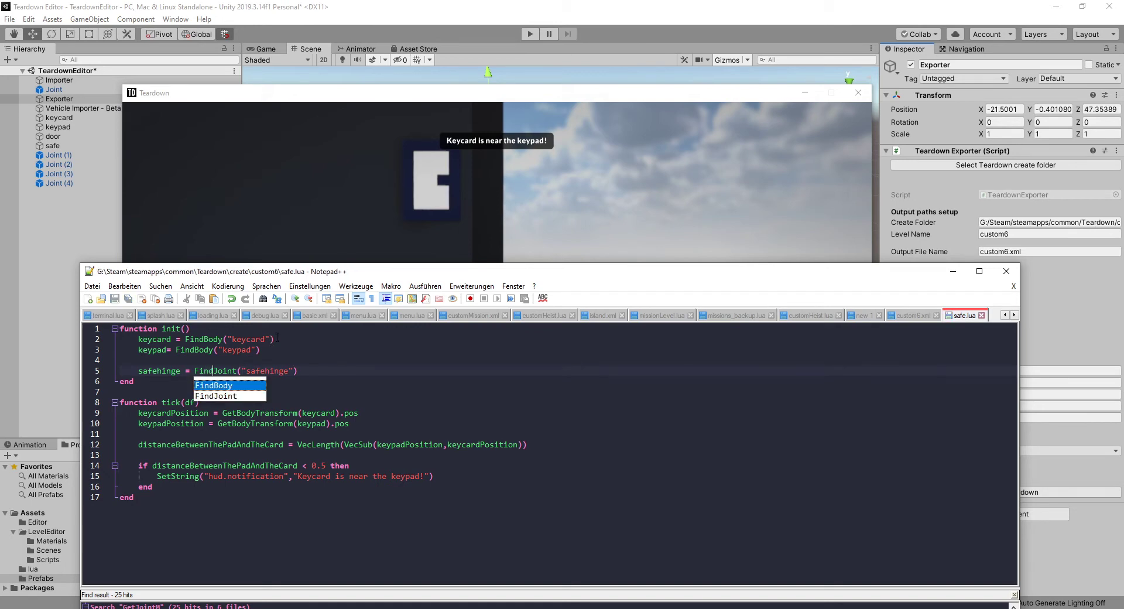
# Compare the hinge joint's tag in custom6.xml with the FindJoint argument and variable name in safe.lua
pyautogui.click(910, 316)
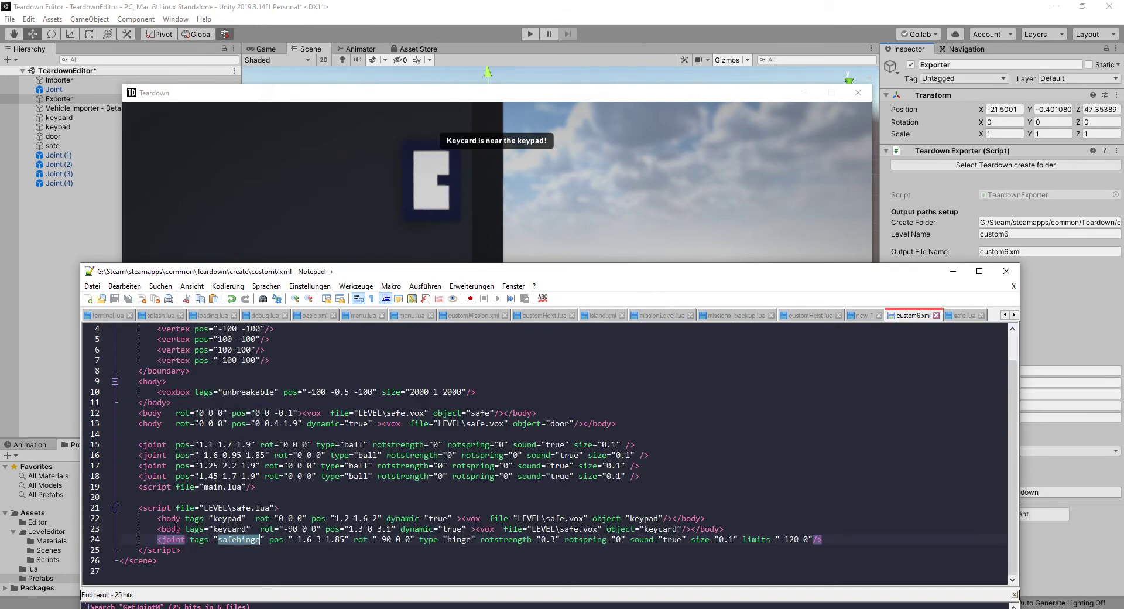
pyautogui.click(166, 539)
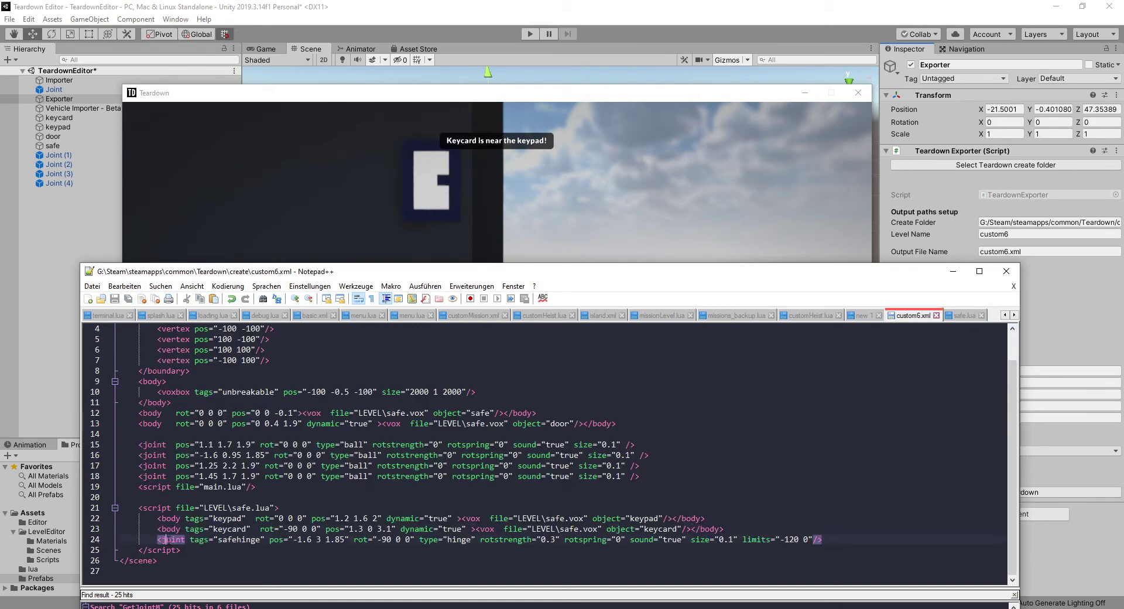
pyautogui.click(965, 316)
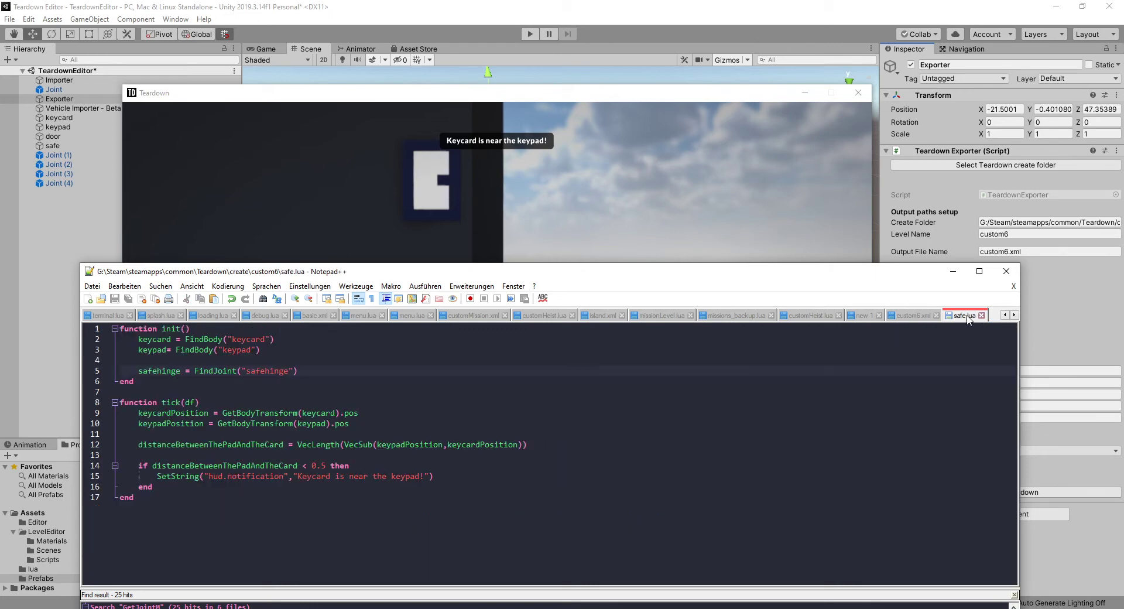
pyautogui.doubleClick(264, 370)
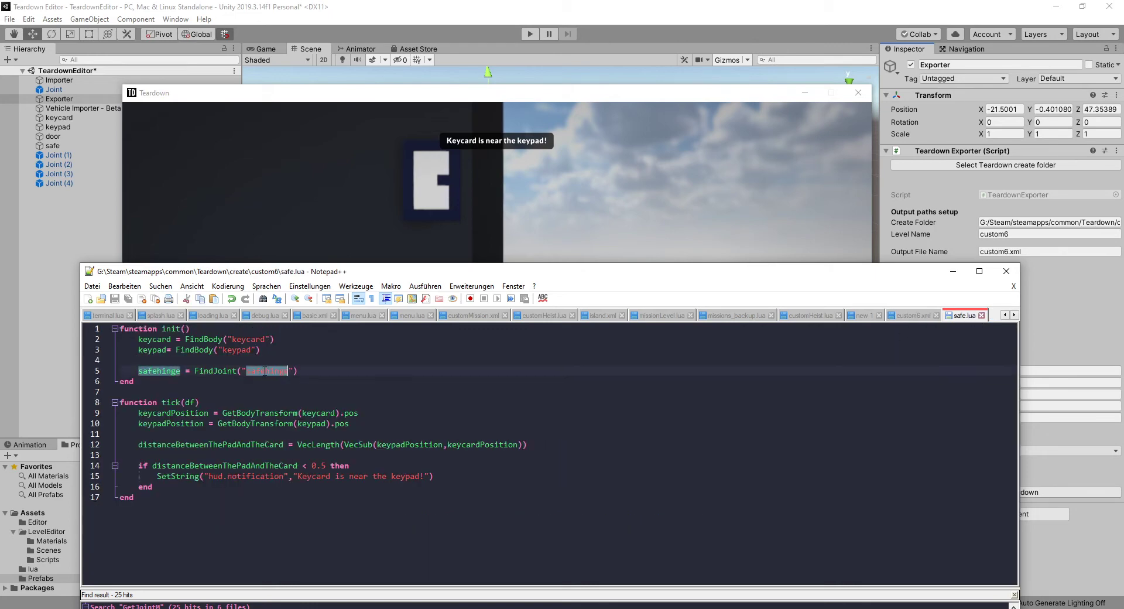
pyautogui.doubleClick(160, 370)
pyautogui.doubleClick(161, 371)
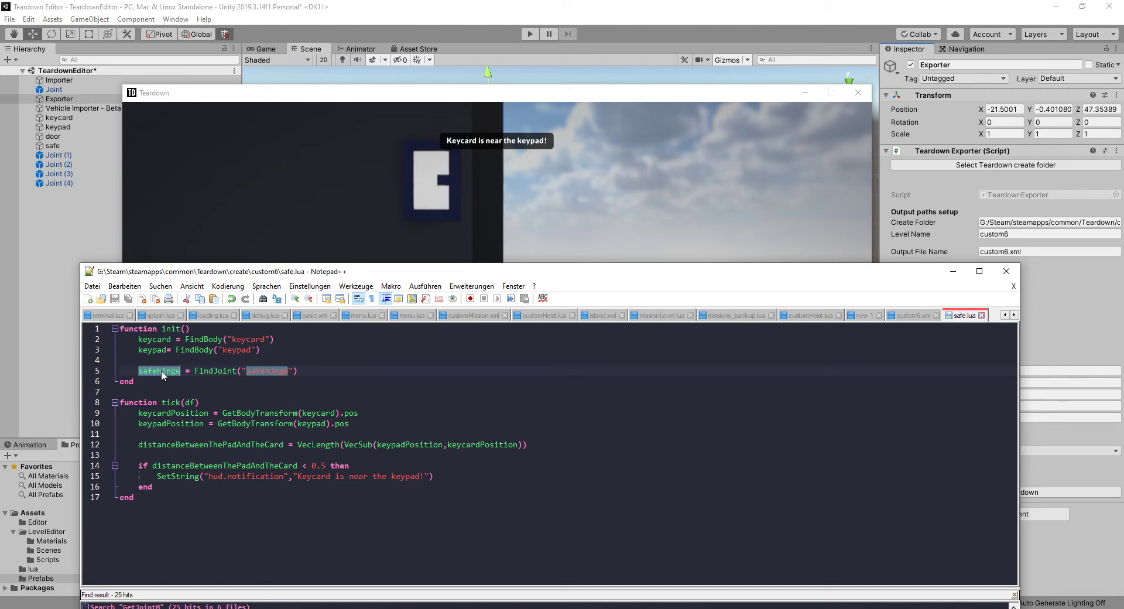
# Add a new line at the start of the tick function in safe.lua and enter the partial call SetJointMo
pyautogui.click(230, 404)
pyautogui.press('Return')
pyautogui.press('Return')
pyautogui.press('Up')
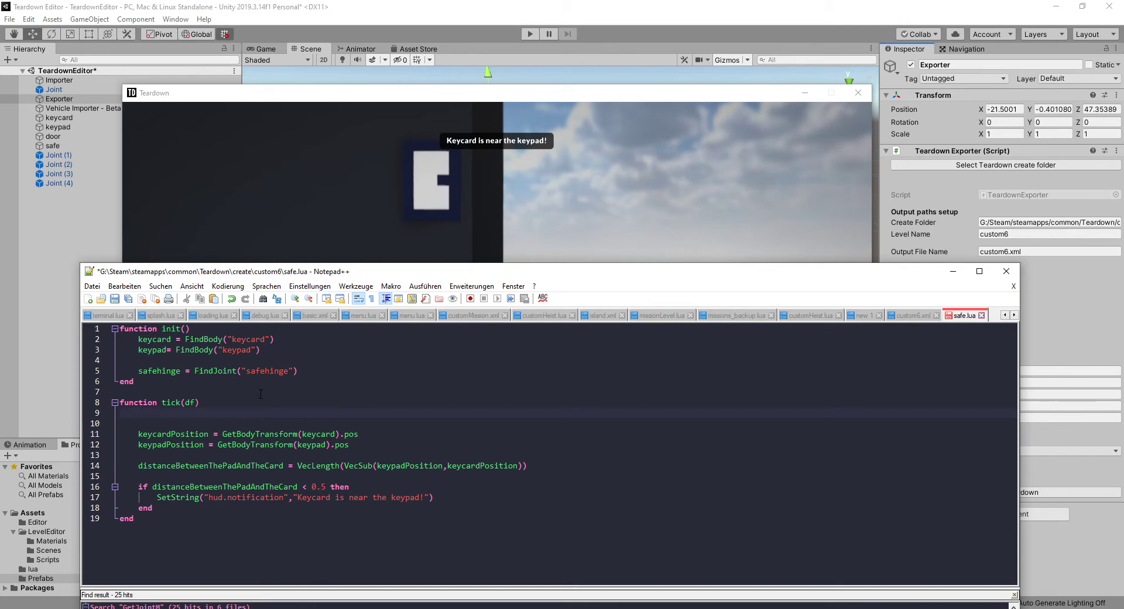
pyautogui.write('Set')
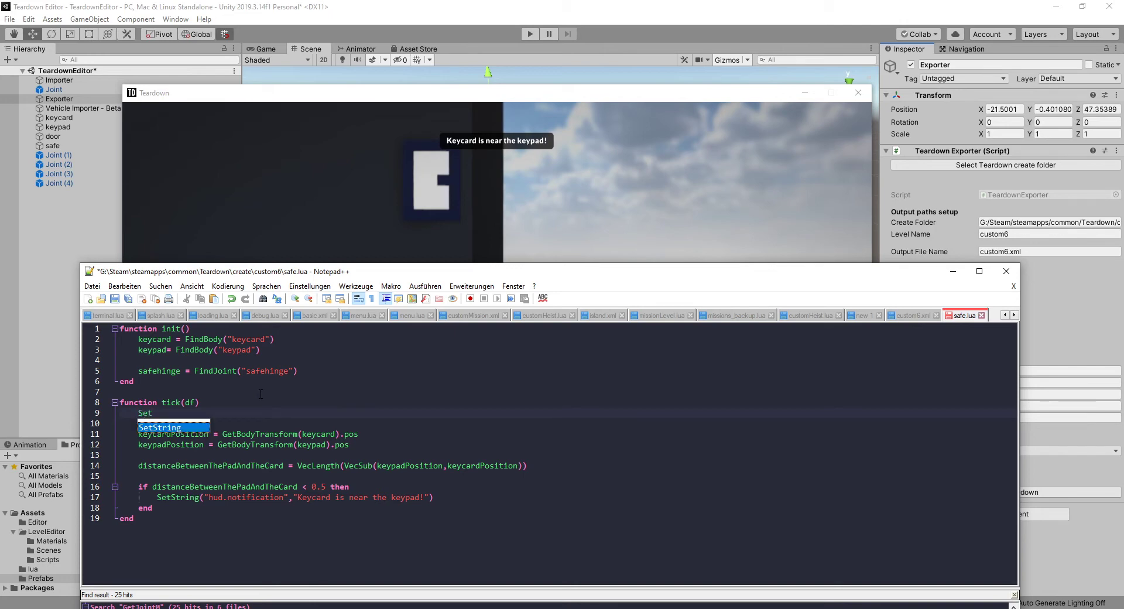
pyautogui.write('JointMo')
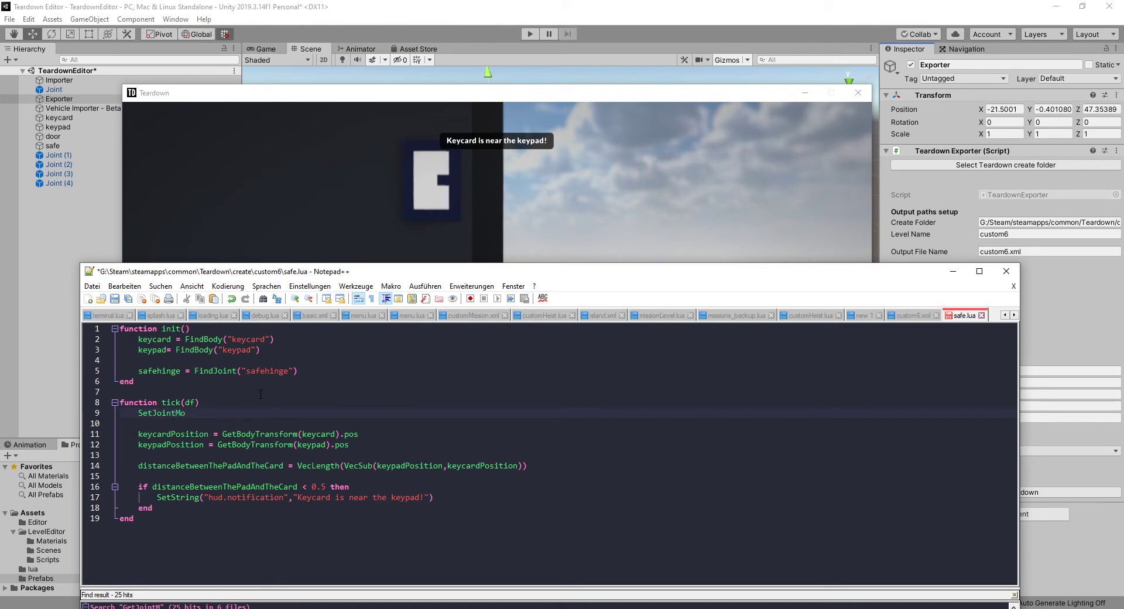
# Search all open files for SetJointMo to look up how the function is used
pyautogui.moveTo(451, 271); pyautogui.dragTo(520, 186)
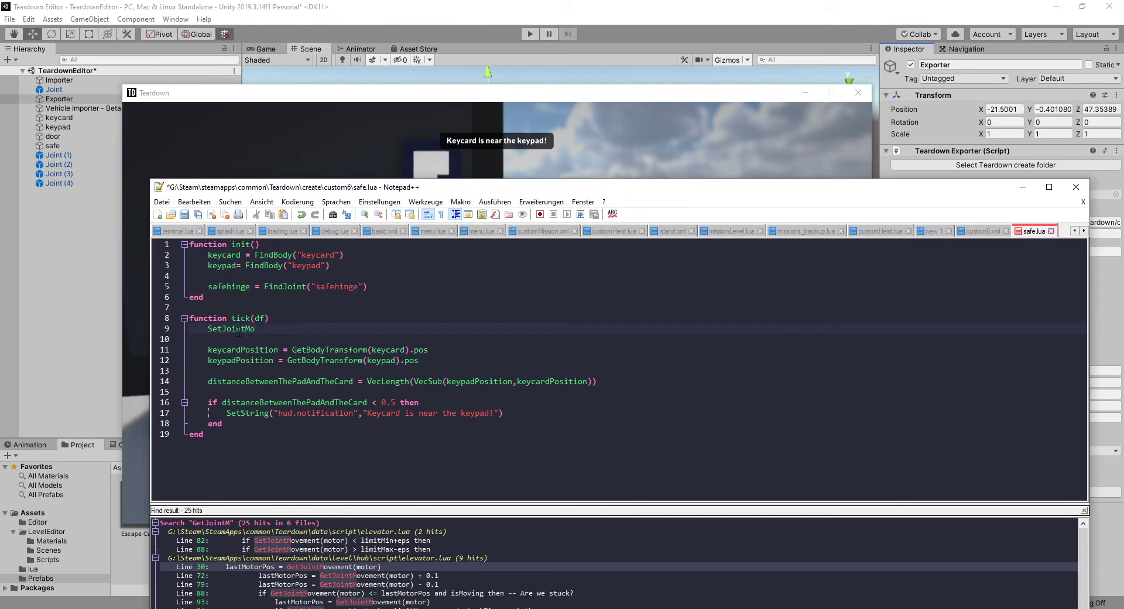
pyautogui.doubleClick(239, 330)
pyautogui.hotkey('ctrl', 'f')
pyautogui.click(752, 426)
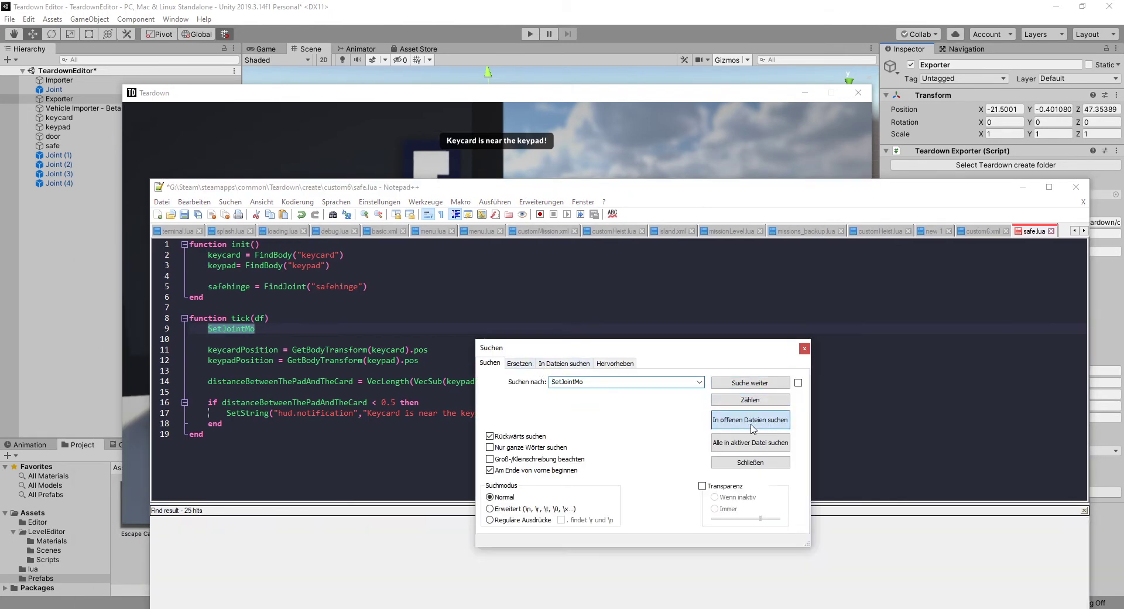
# Complete the call as SetJointMotor(safehinge, 0) in safe.lua's tick function and save the file
pyautogui.click(265, 327)
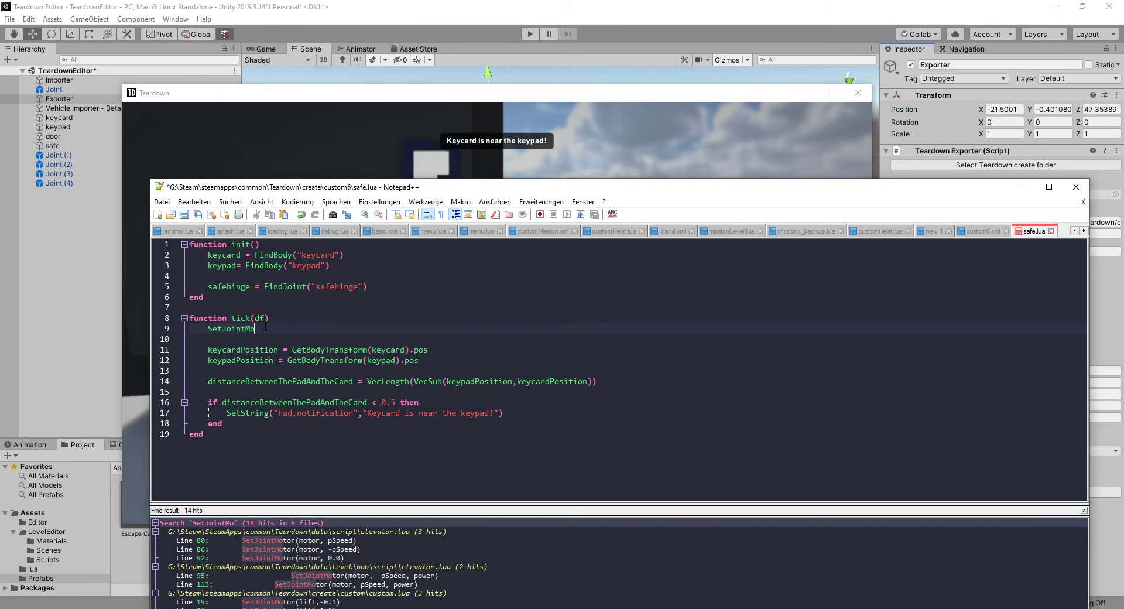
pyautogui.write('tor()safe')
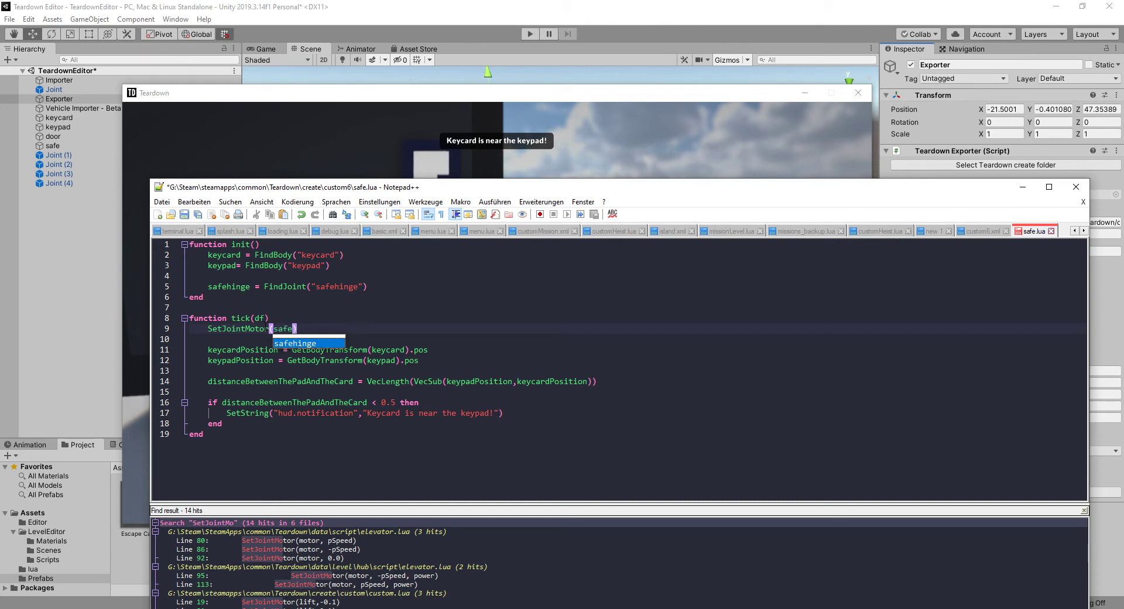
pyautogui.write('hinge, ')
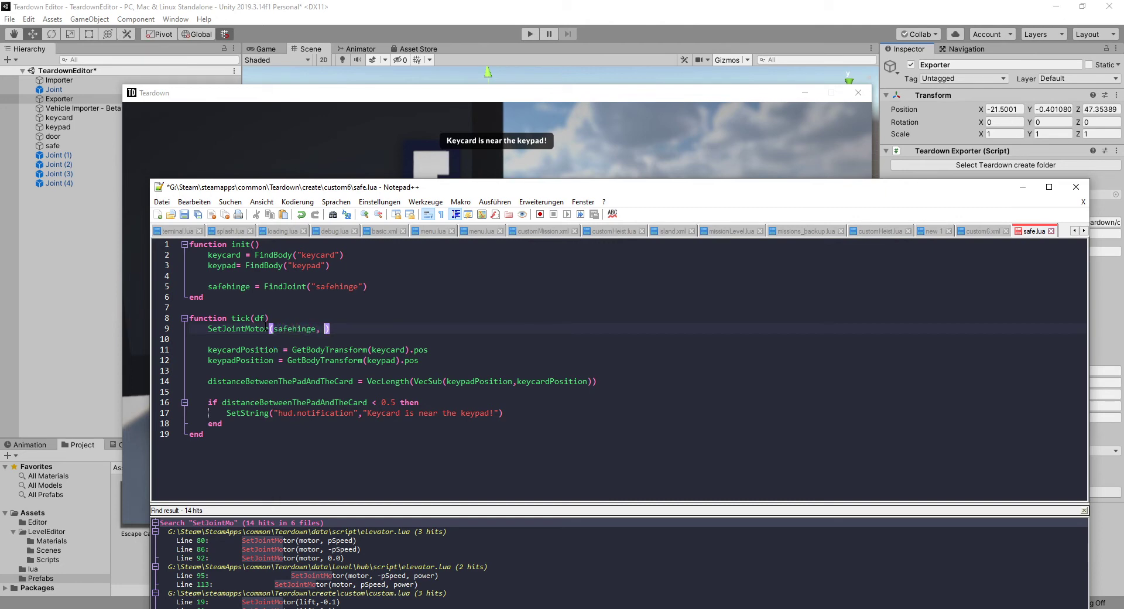
pyautogui.write('0);')
pyautogui.press('BackSpace')
pyautogui.press('BackSpace')
pyautogui.hotkey('ctrl', 's')
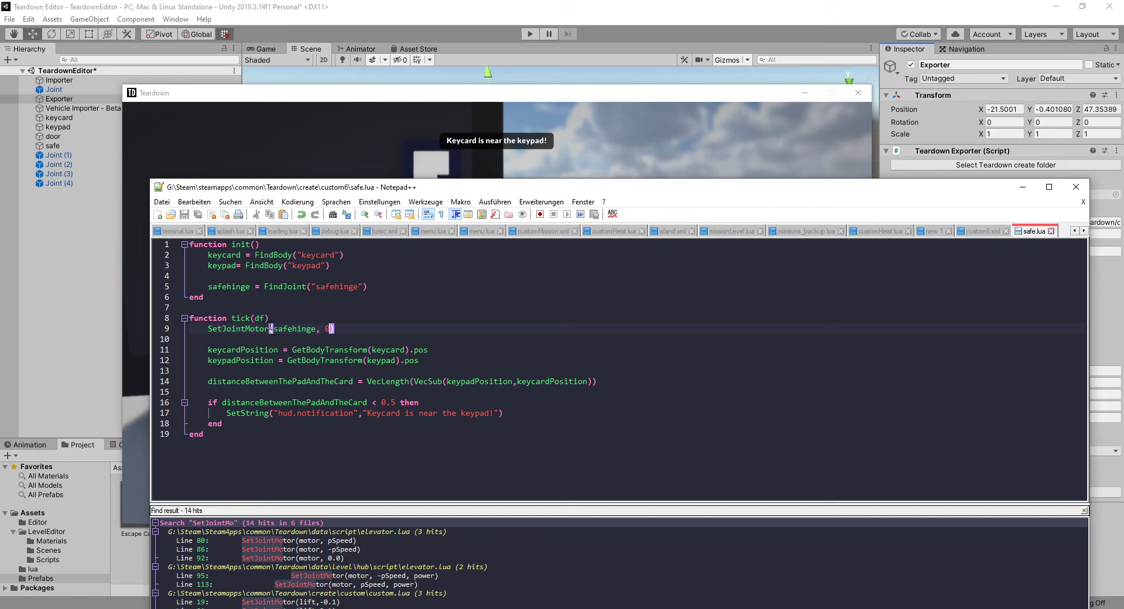
# Switch to Teardown, check the safe door by grabbing it, and return to Notepad++
pyautogui.click(617, 99)
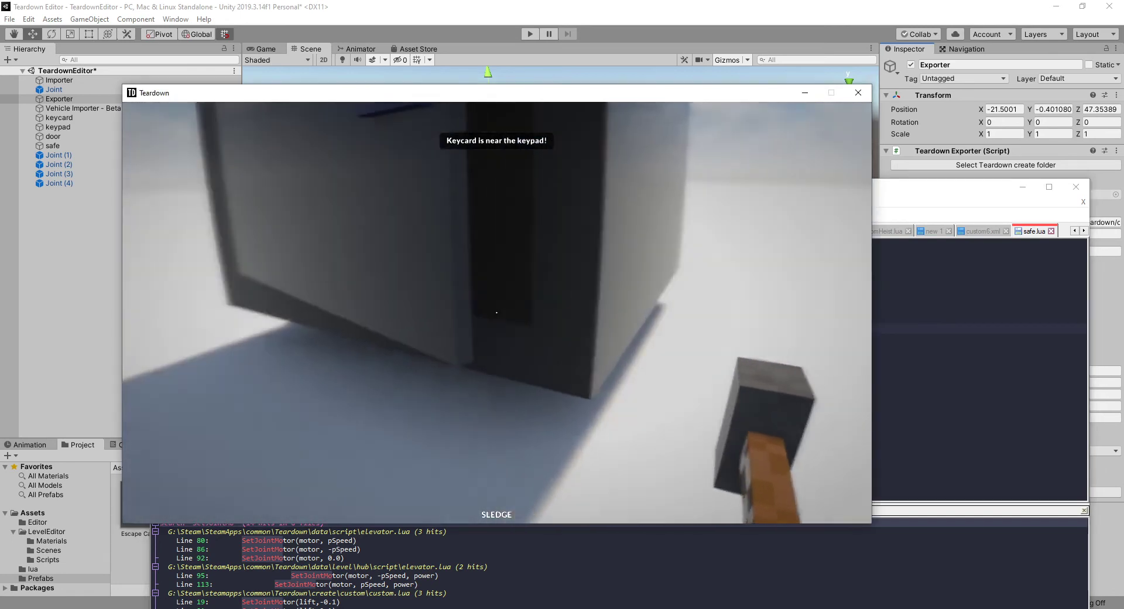
pyautogui.moveTo(496, 313); pyautogui.dragTo(496, 310, button='right')
pyautogui.hotkey('alt', 'Tab')
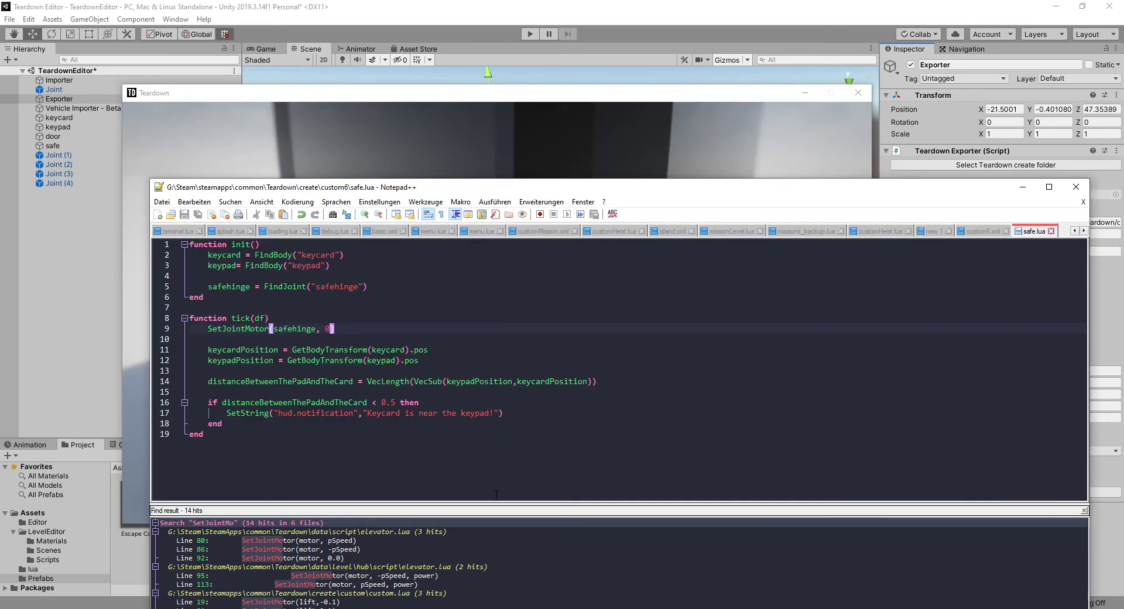
# Insert a blank line above the SetJointMotor call in the tick function and save safe.lua
pyautogui.moveTo(336, 329); pyautogui.dragTo(209, 329)
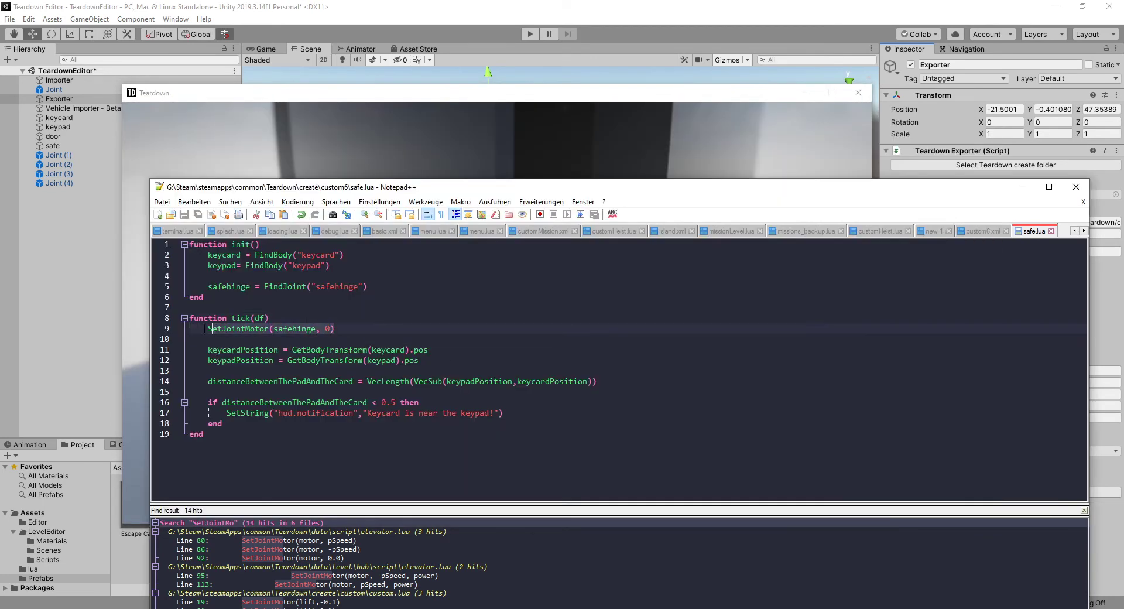
pyautogui.click(208, 329)
pyautogui.press('Return')
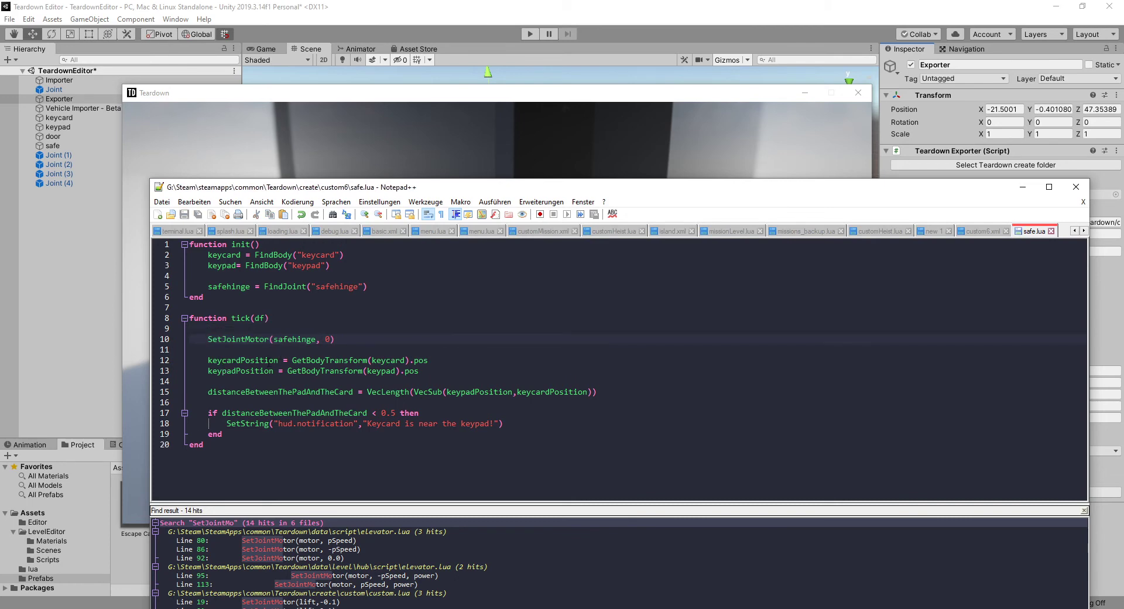
# Switch to Teardown, restart the level and pull on the safe door to test the hinge motor
pyautogui.click(550, 104)
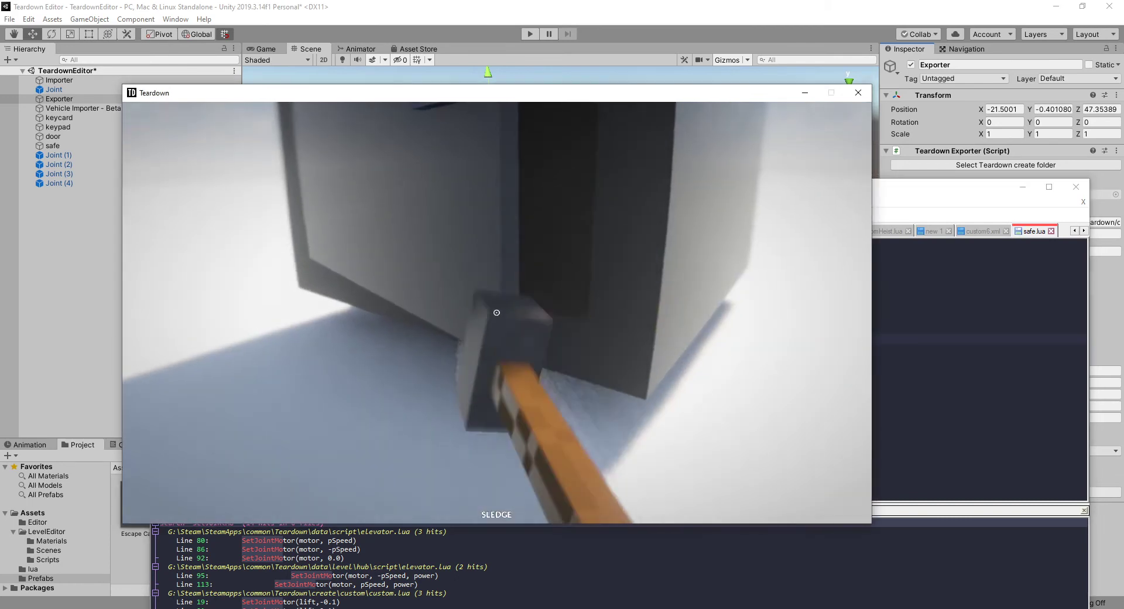
pyautogui.press('Escape')
pyautogui.click(522, 324)
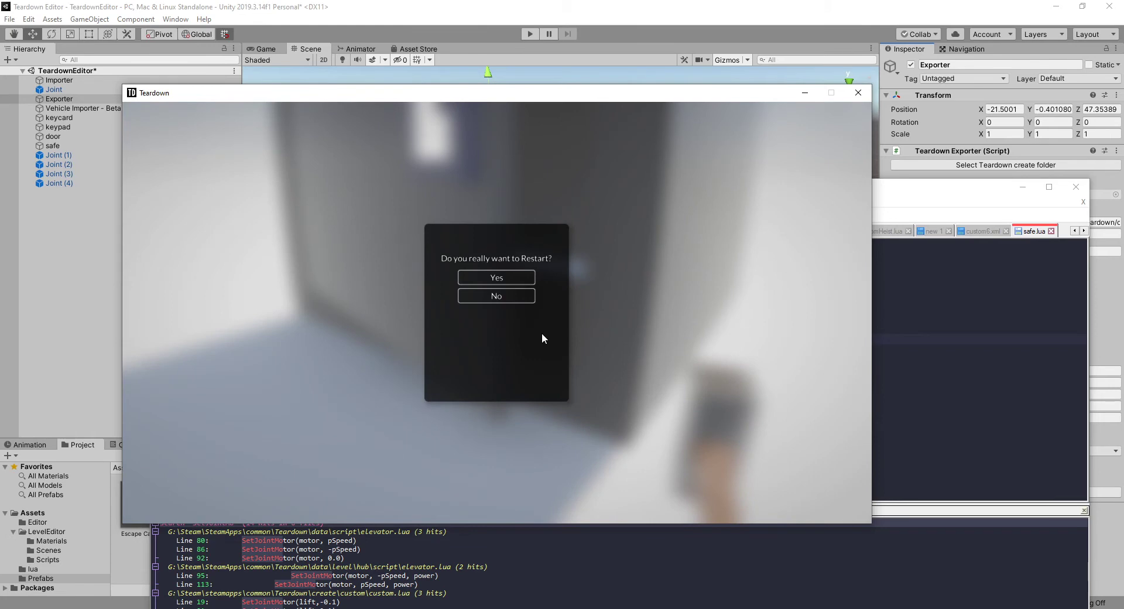
pyautogui.click(497, 279)
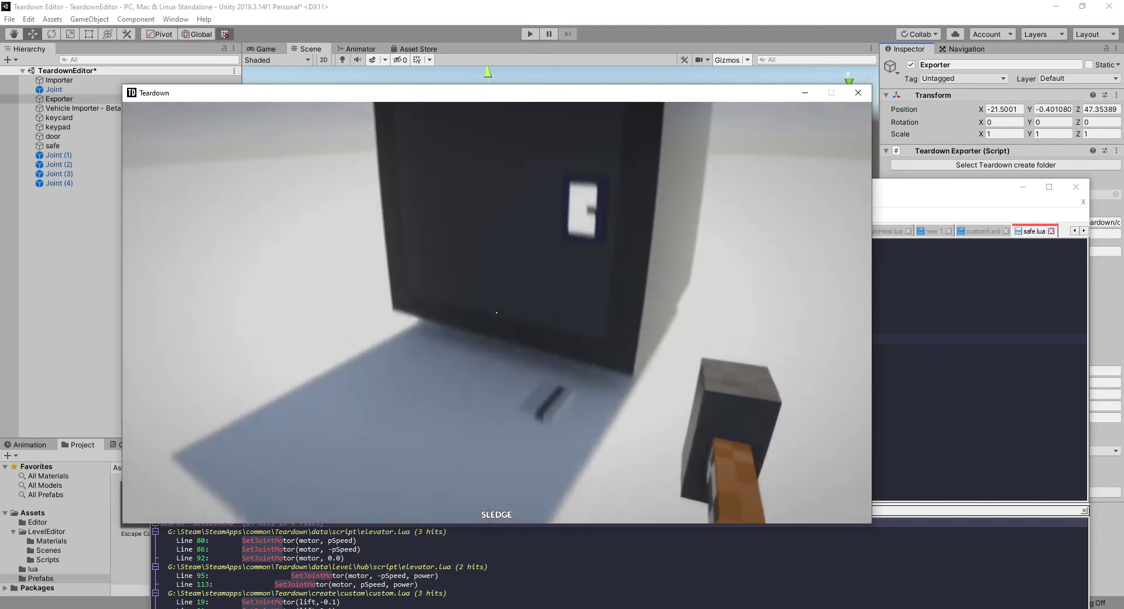
pyautogui.press('w')
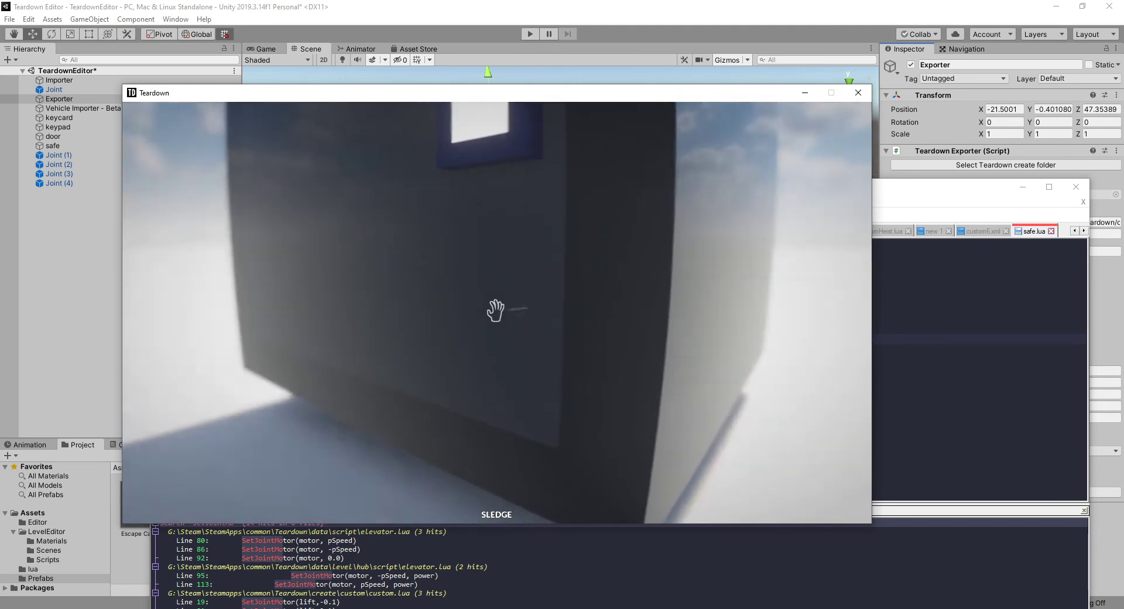
pyautogui.moveTo(496, 312); pyautogui.dragTo(495, 311, button='right')
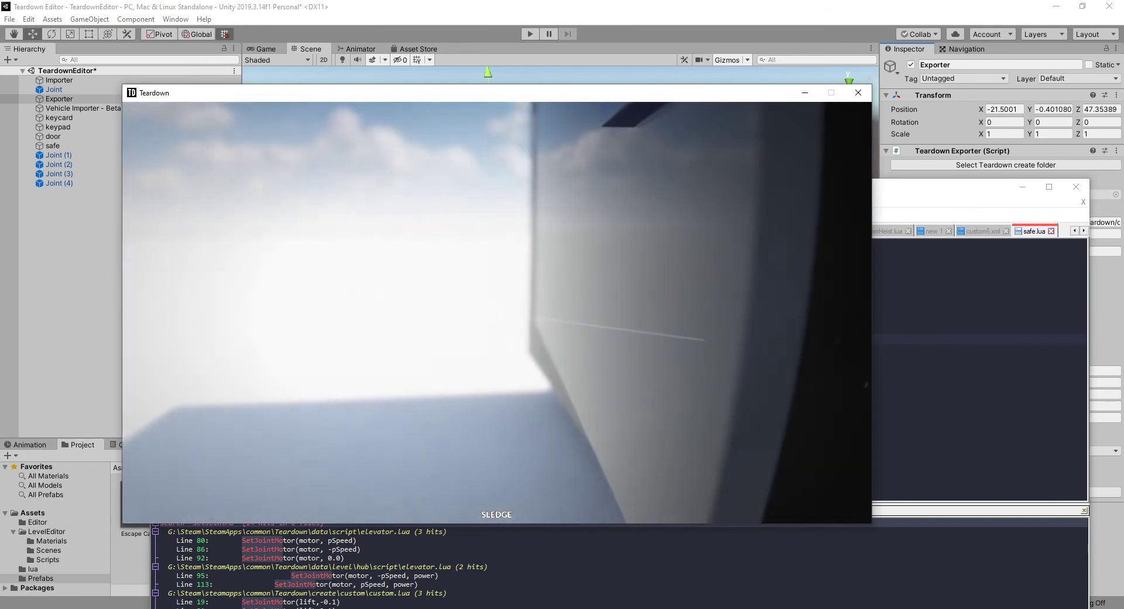
# Switch back to Notepad++, set the safehinge joint's rotstrength to 0.5 in custom6.xml and save the file
pyautogui.hotkey('alt', 'Tab')
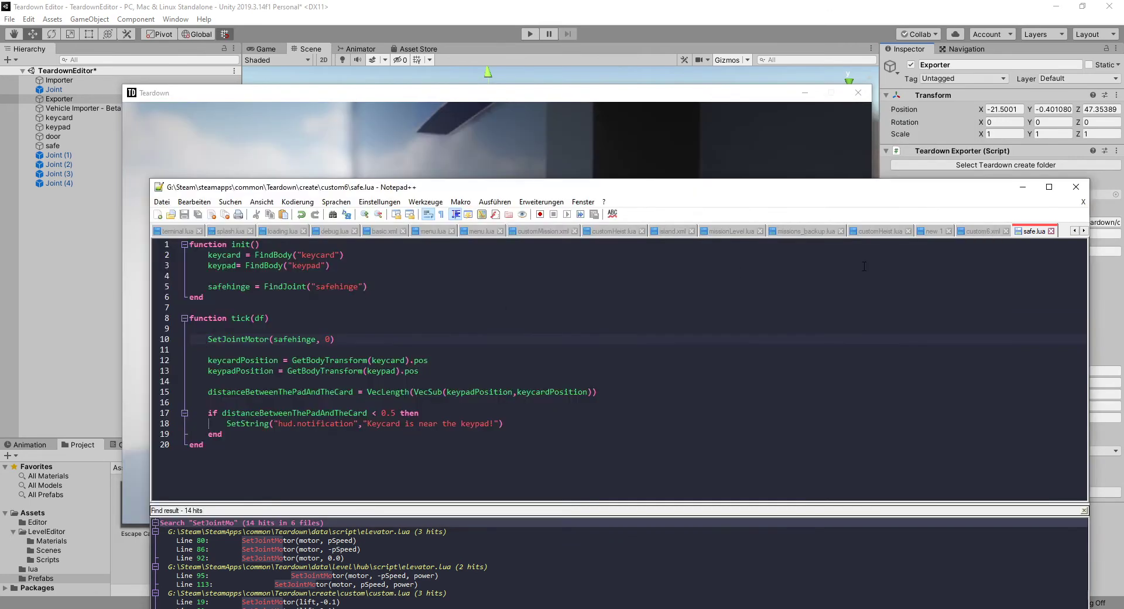
pyautogui.click(982, 231)
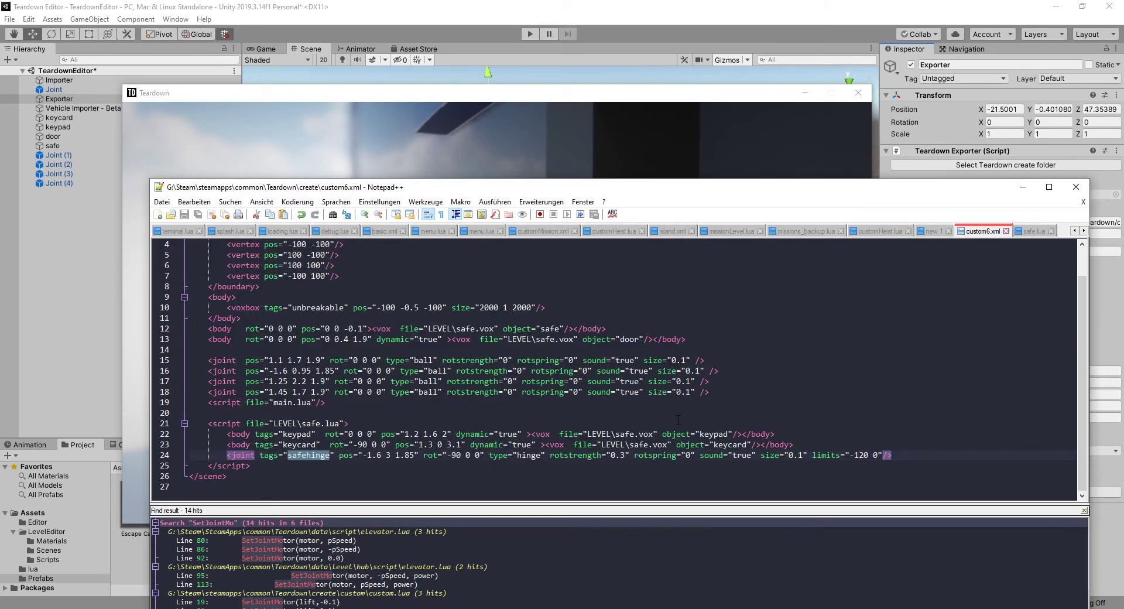
pyautogui.doubleClick(622, 455)
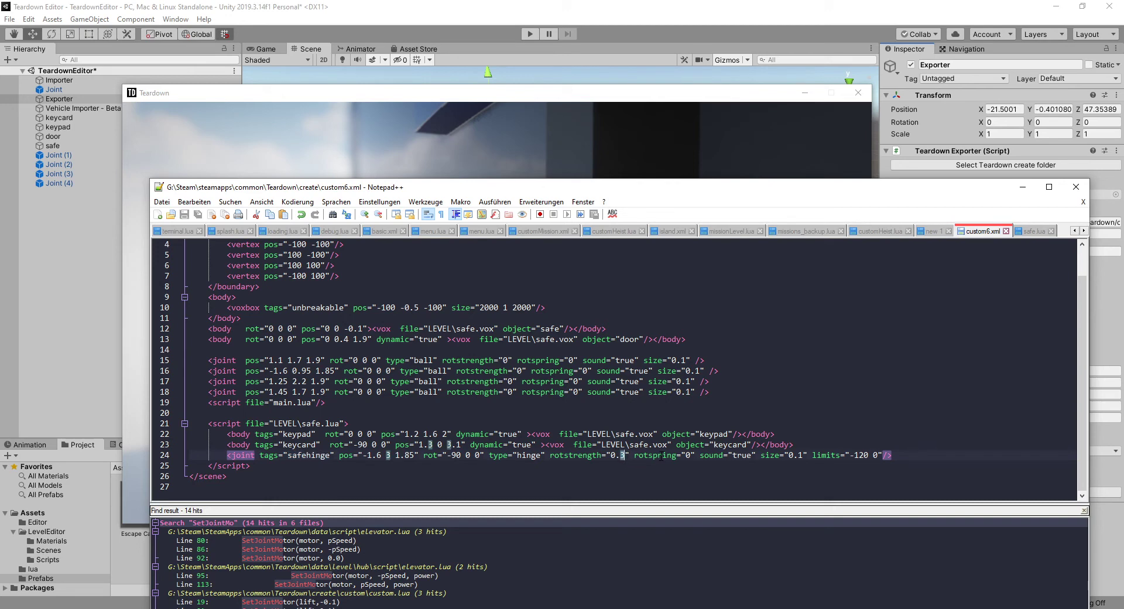
pyautogui.write('4')
pyautogui.hotkey('ctrl', 's')
# Switch to Teardown, restart the level and pull the safe door to test the changed hinge strength
pyautogui.click(715, 137)
pyautogui.press('Escape')
pyautogui.click(515, 322)
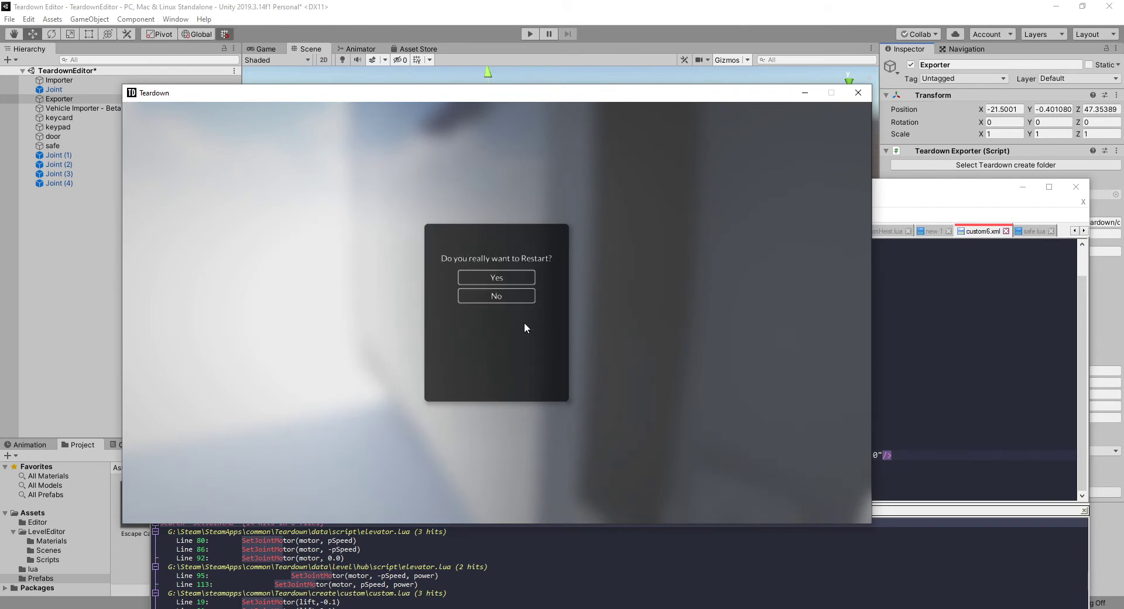
pyautogui.click(523, 279)
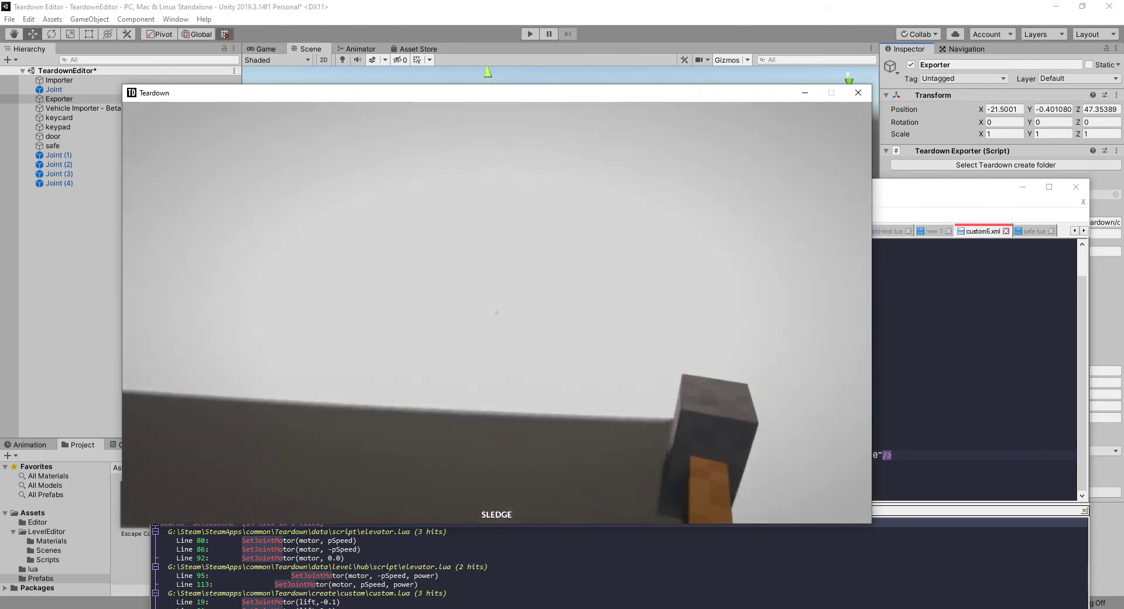
pyautogui.press('w')
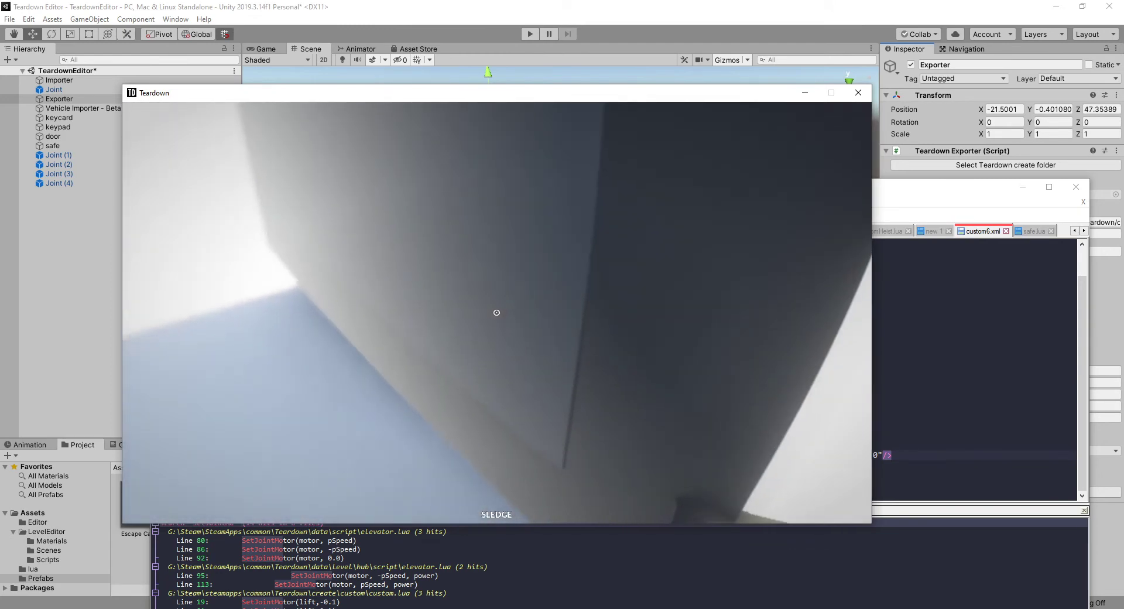
pyautogui.moveTo(496, 312); pyautogui.dragTo(496, 310, button='right')
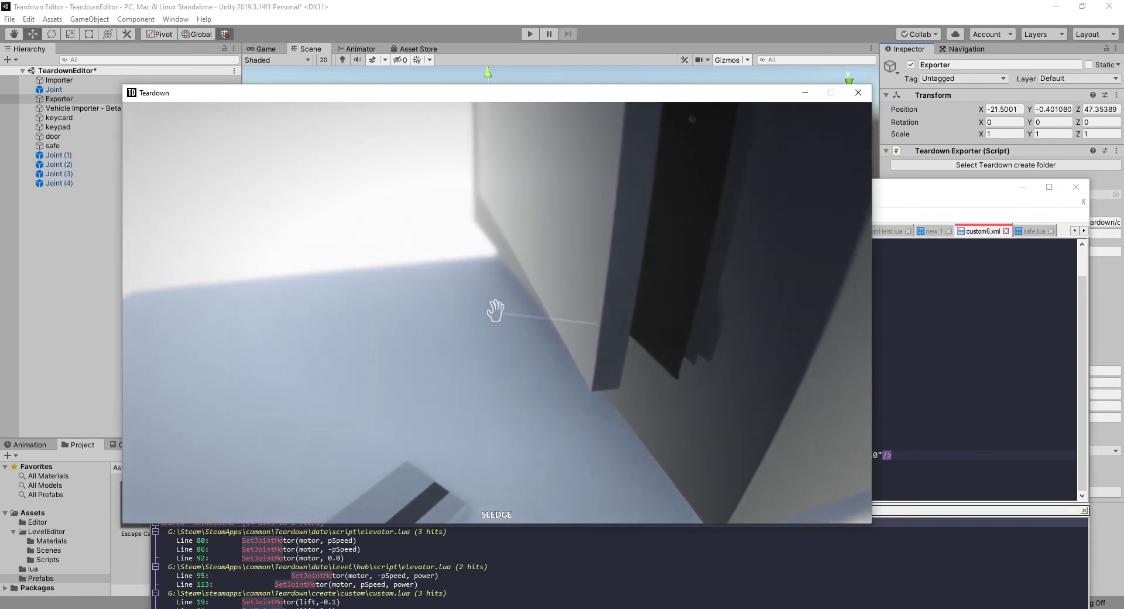
# Switch back to Notepad++, set the safehinge joint's rotstrength to 0 in custom6.xml and save the file
pyautogui.hotkey('alt', 'Tab')
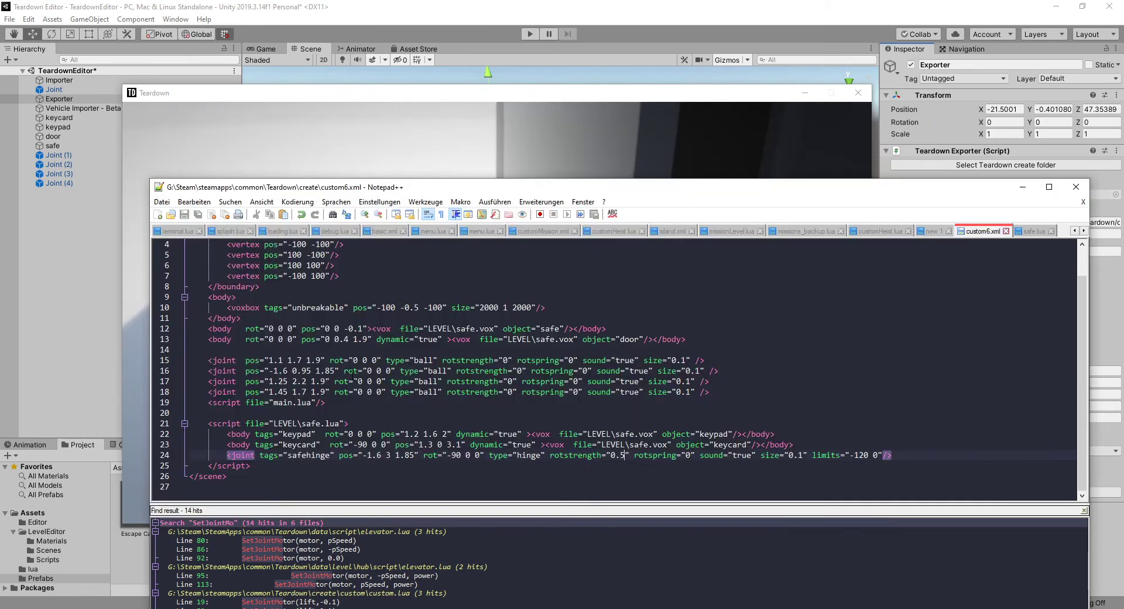
pyautogui.click(1033, 231)
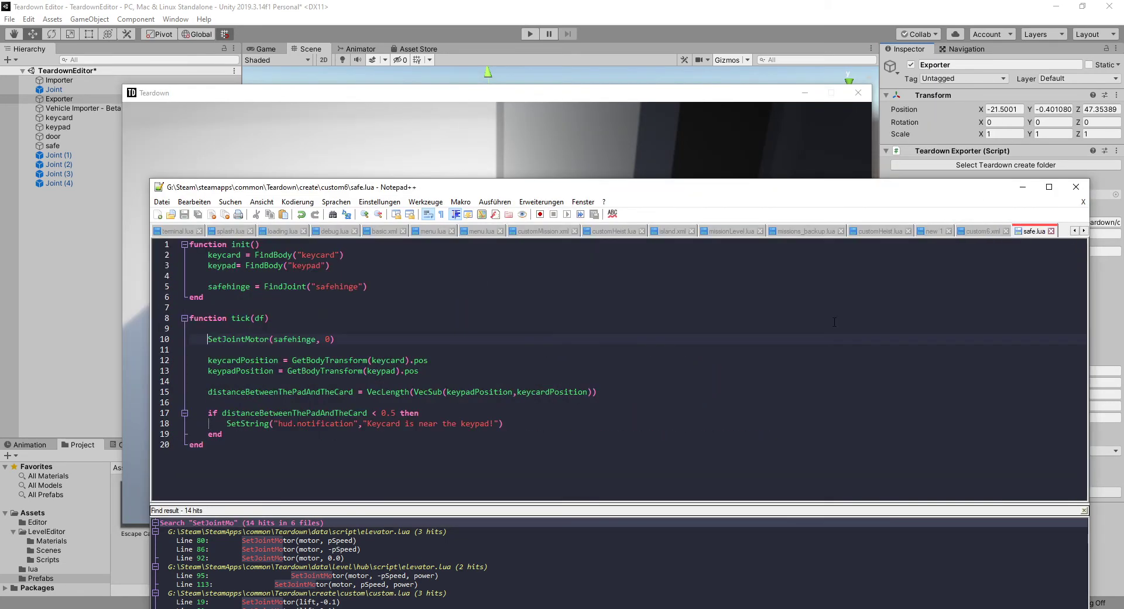
pyautogui.click(981, 232)
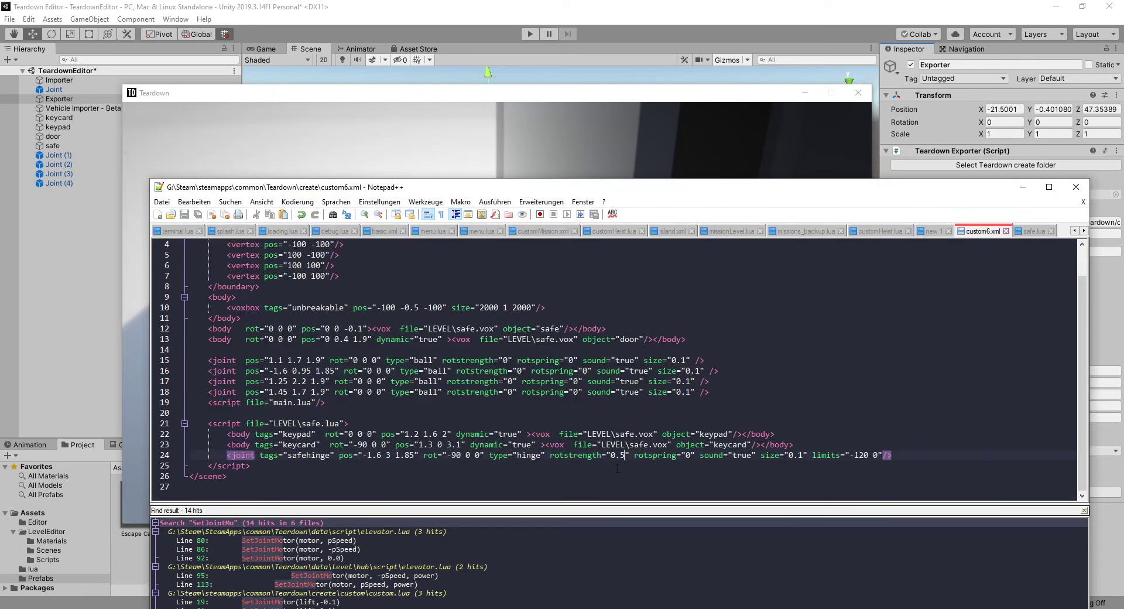
pyautogui.press('BackSpace')
pyautogui.press('BackSpace')
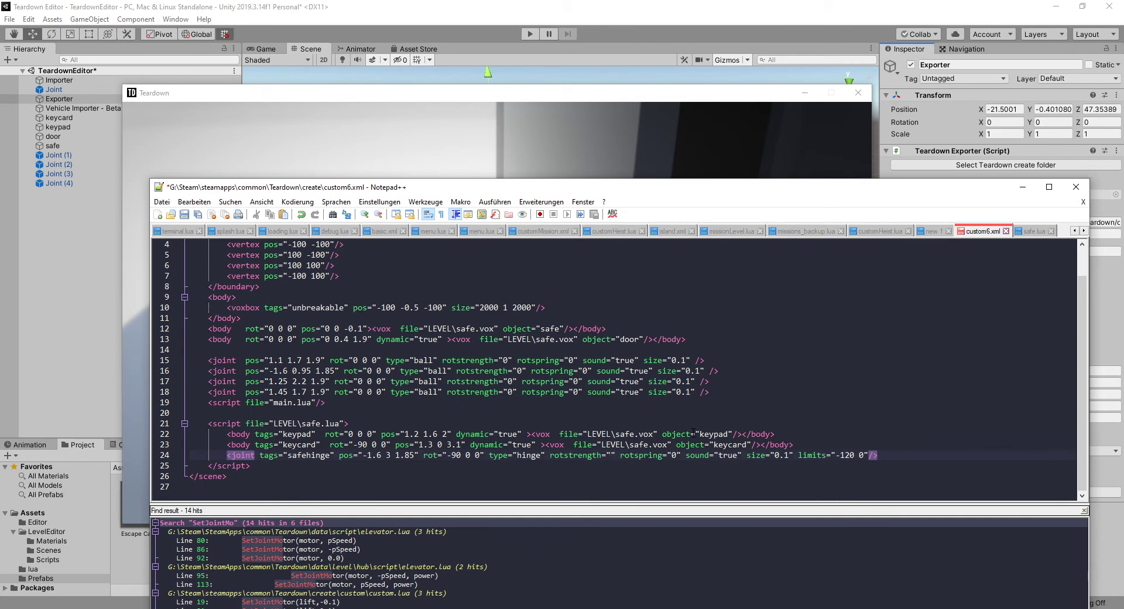
# Review the SetJointMotor call in the tick function of safe.lua
pyautogui.click(1029, 235)
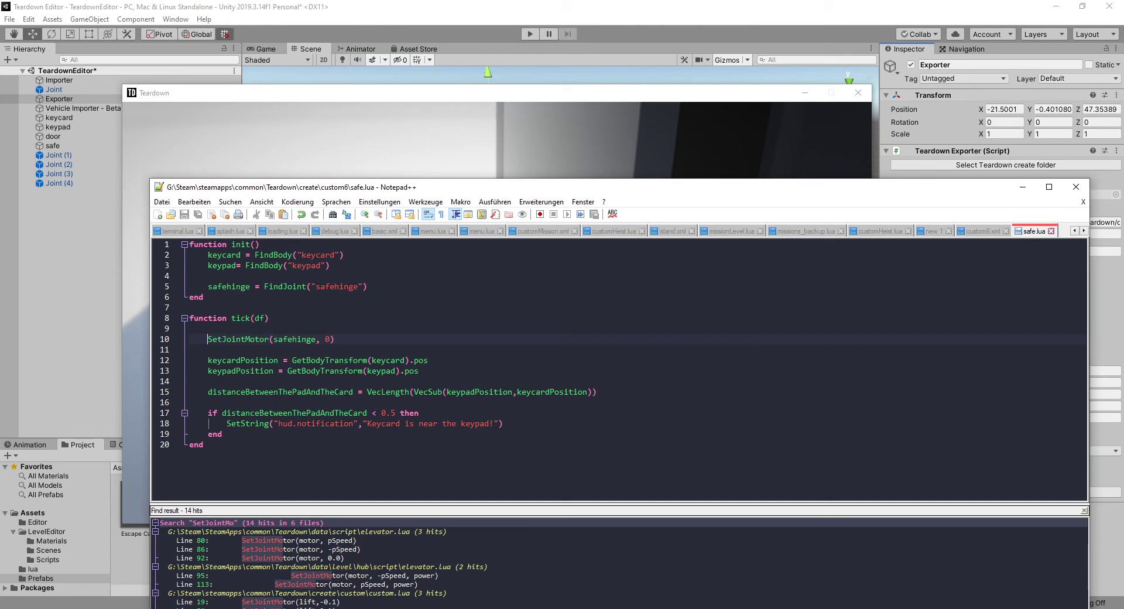
pyautogui.moveTo(337, 338); pyautogui.dragTo(199, 337)
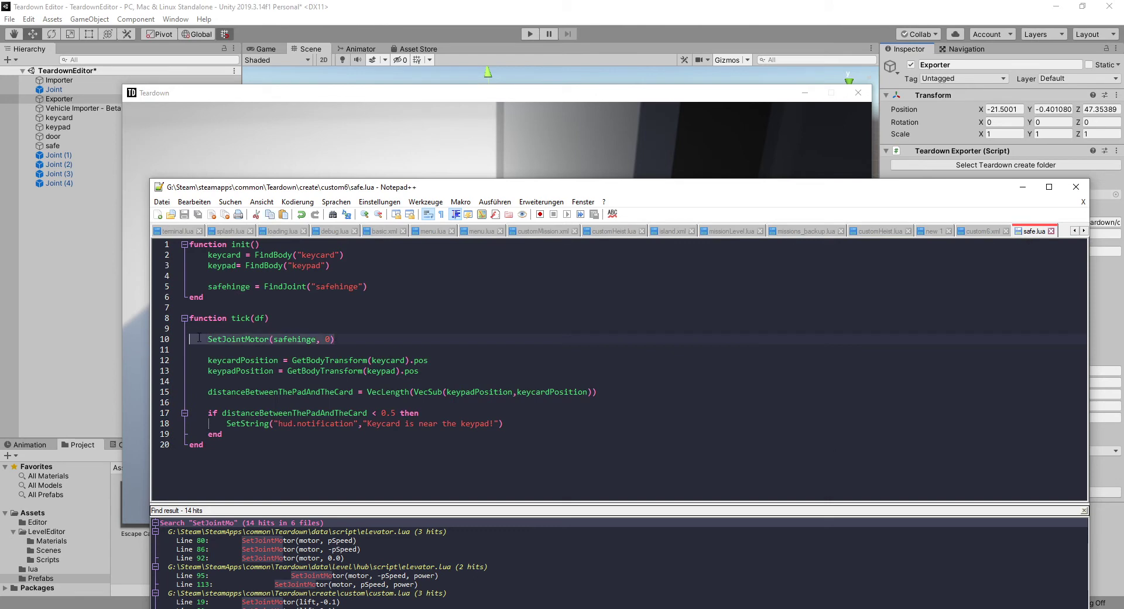
pyautogui.click(339, 337)
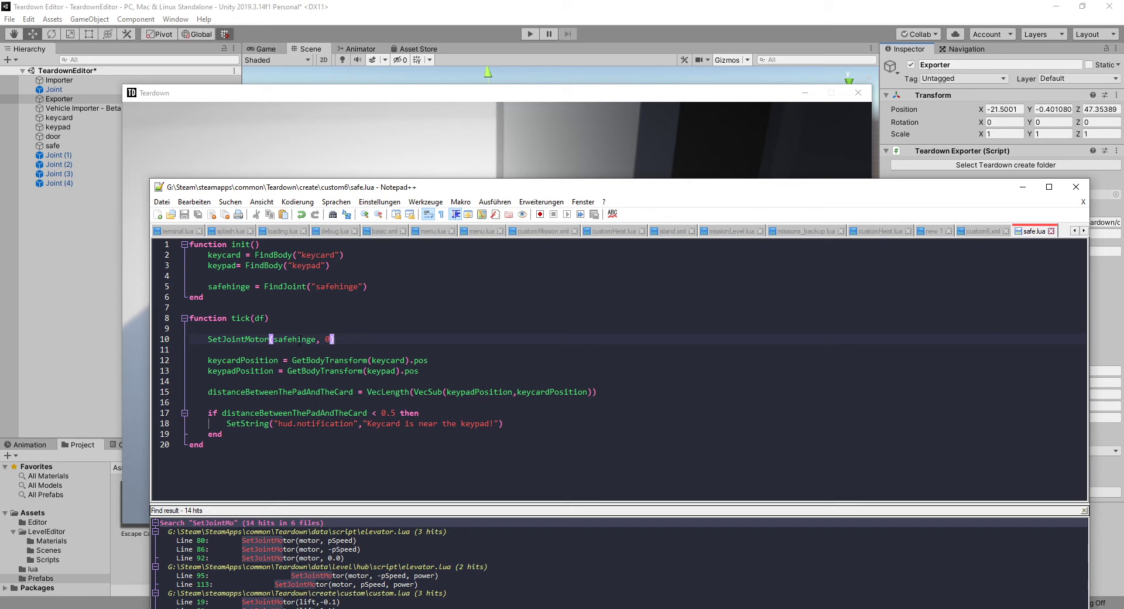
pyautogui.moveTo(642, 191); pyautogui.dragTo(629, 248)
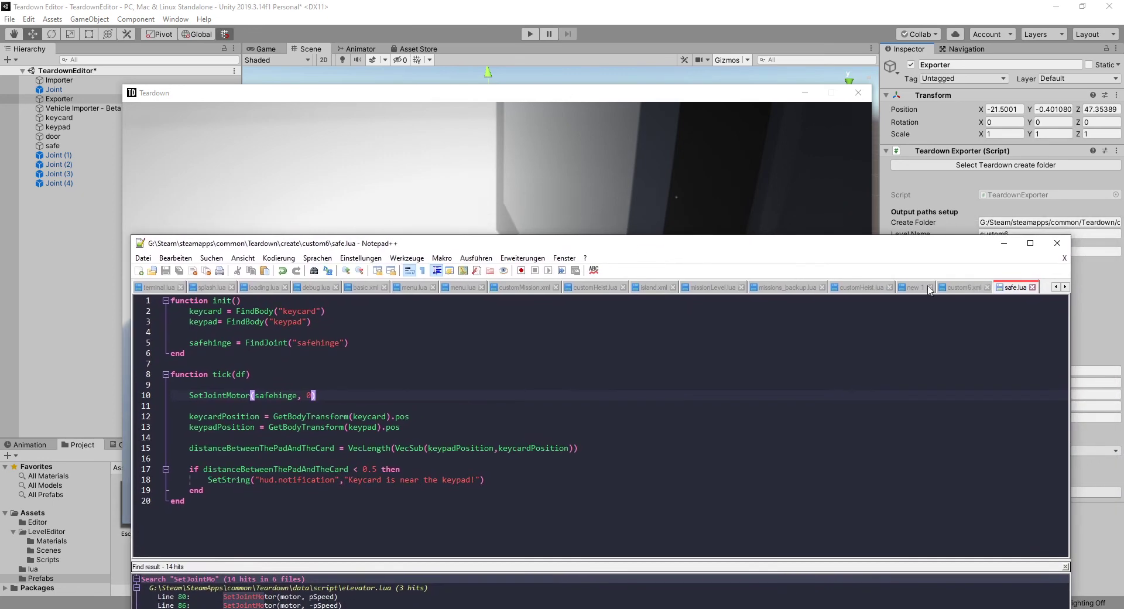
# Copy the door body's line in custom6.xml and delete it from below the safe body
pyautogui.click(957, 287)
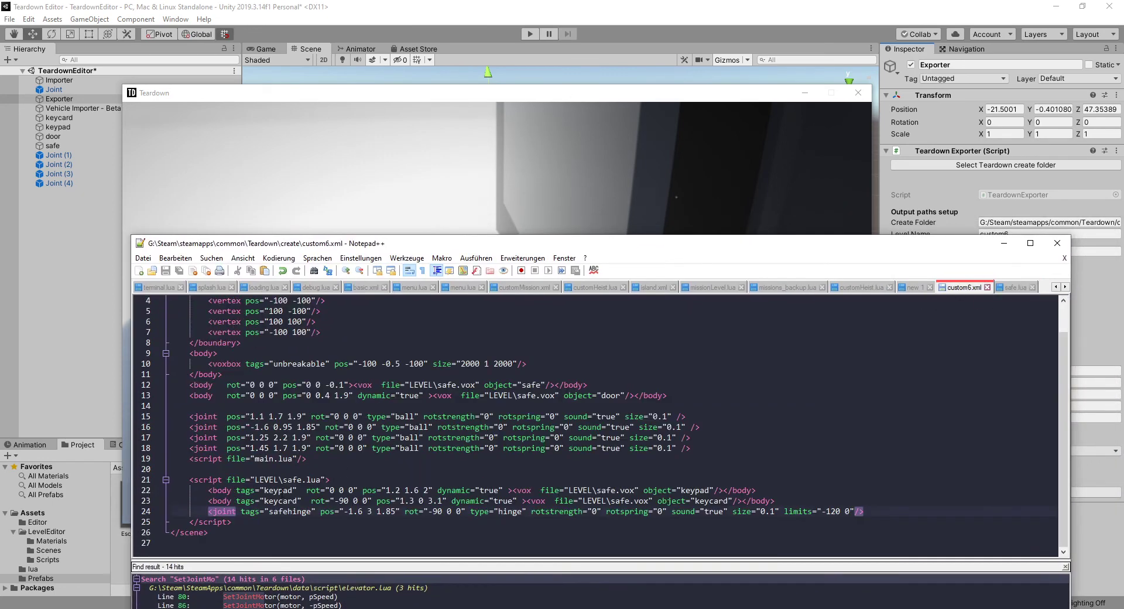
pyautogui.click(668, 395)
pyautogui.hotkey('shift', 'Home')
pyautogui.hotkey('ctrl', 'c')
pyautogui.press('BackSpace')
pyautogui.press('BackSpace')
pyautogui.press('BackSpace')
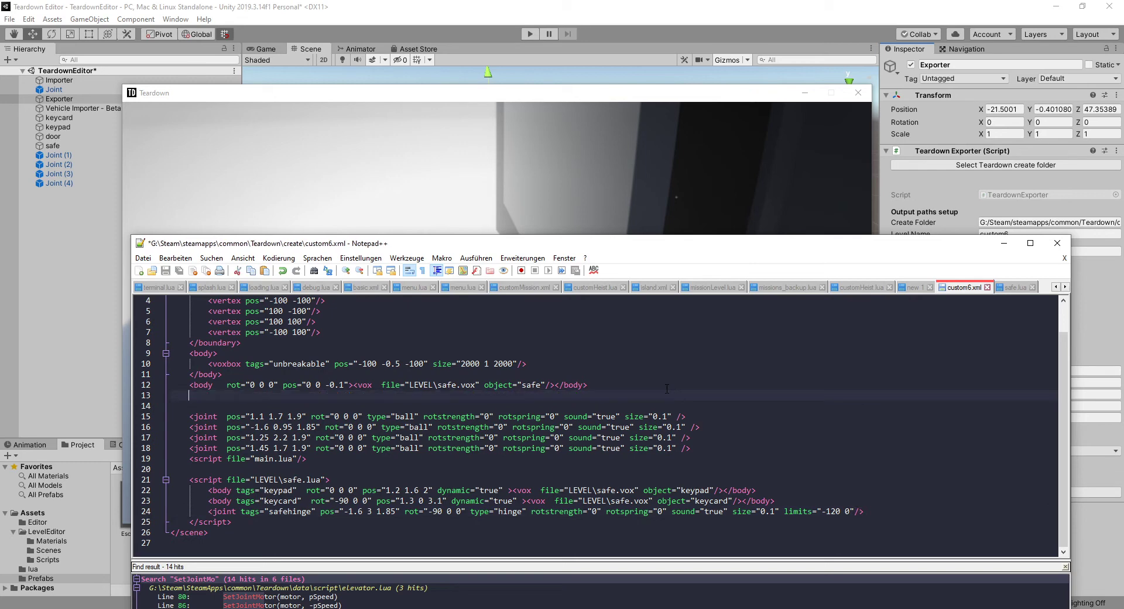
# Paste the copied door body line as the first entry inside the LEVEL\safe.lua script block of custom6.xml and indent it
pyautogui.press('Down')
pyautogui.press('End')
pyautogui.press('Return')
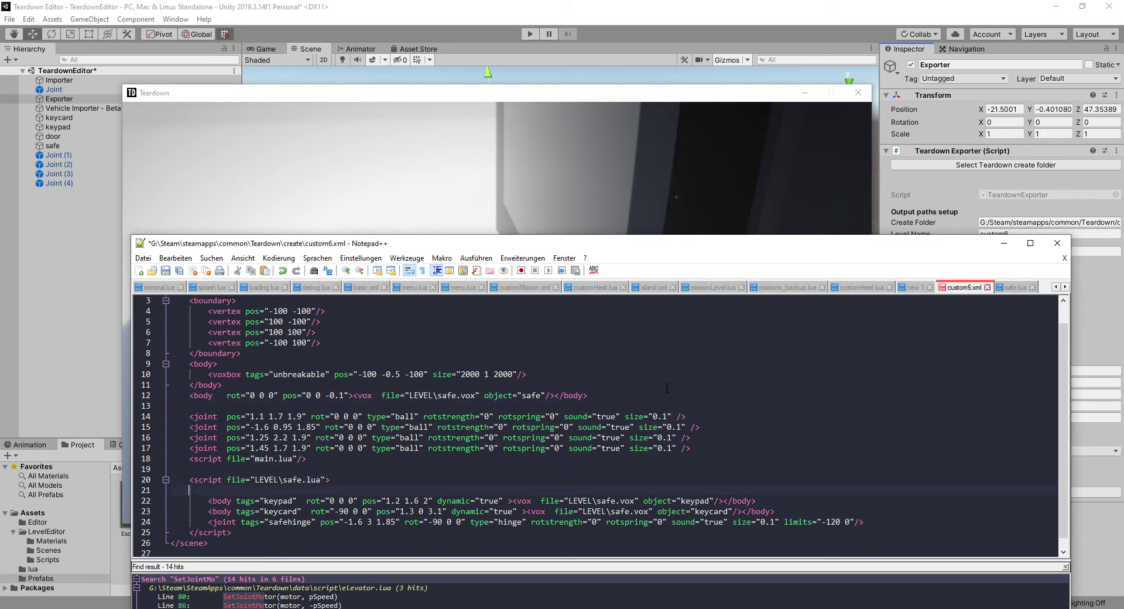
pyautogui.hotkey('ctrl', 'v')
pyautogui.press('Home')
pyautogui.press('Tab')
pyautogui.press('Right')
pyautogui.press('Right')
pyautogui.press('Right')
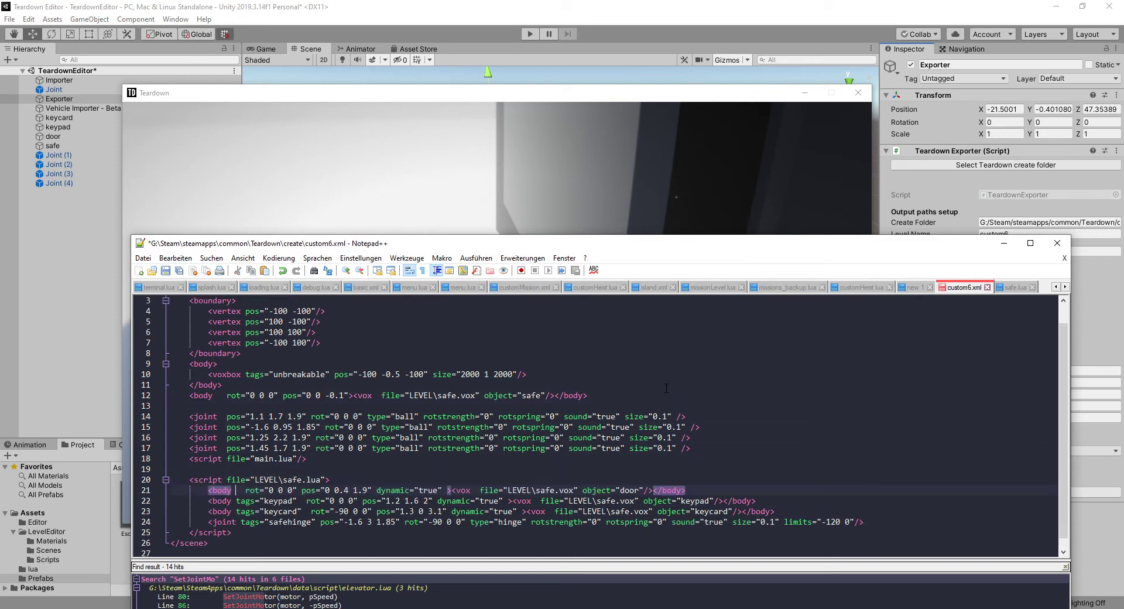
# Add tags="door" to the door body in custom6.xml and save the file
pyautogui.write('tags=""')
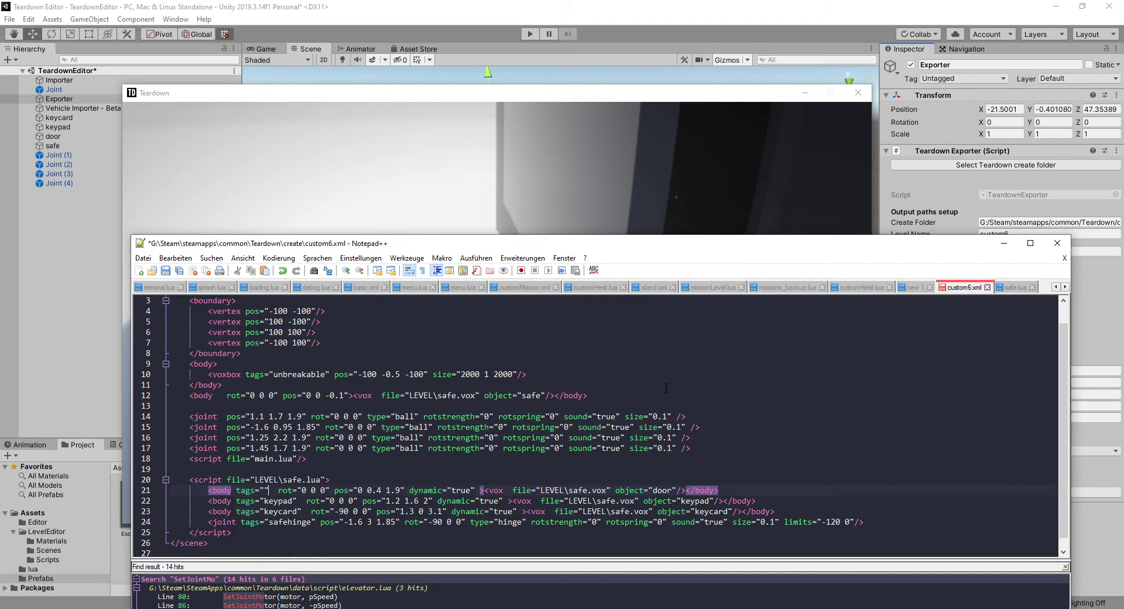
pyautogui.write('door')
pyautogui.hotkey('ctrl', 's')
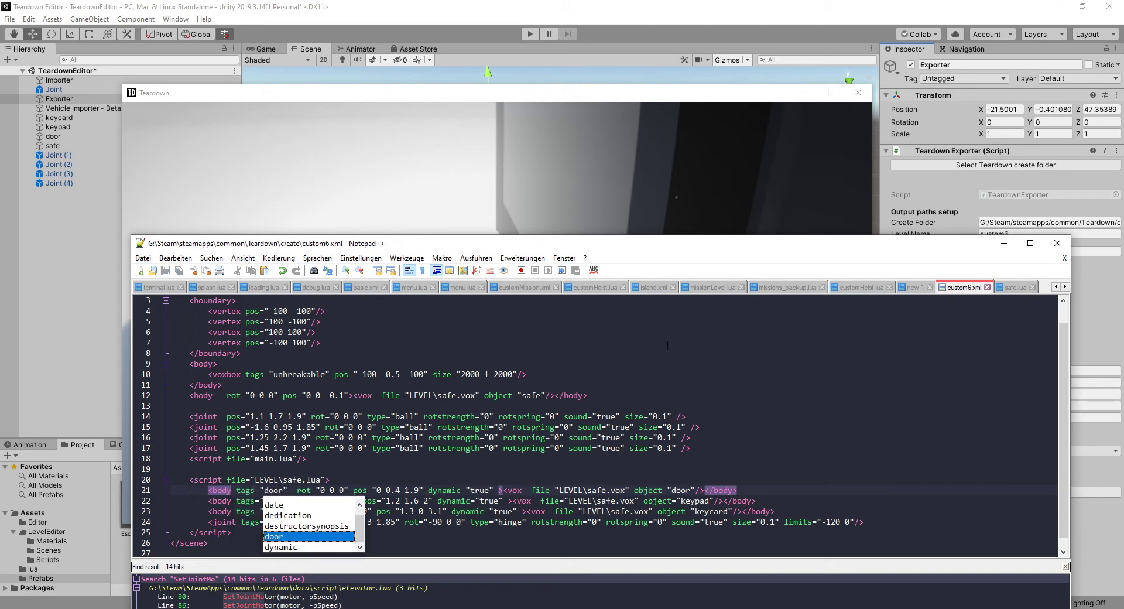
pyautogui.click(592, 448)
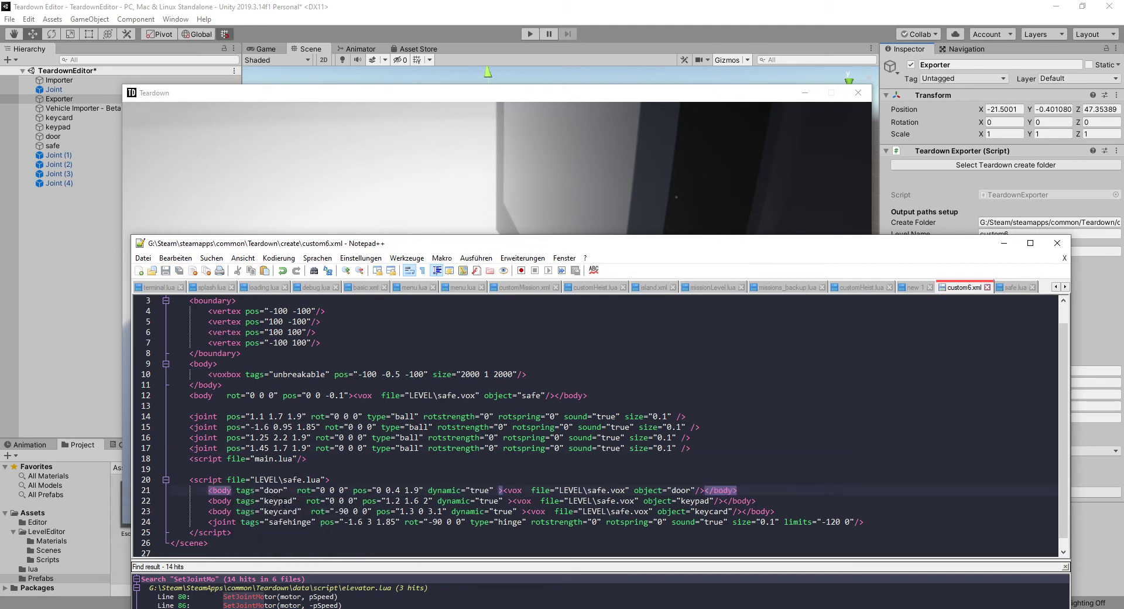
# Add door = FindBody("door") to the init function of safe.lua, using a copy of the keypad line
pyautogui.click(1016, 286)
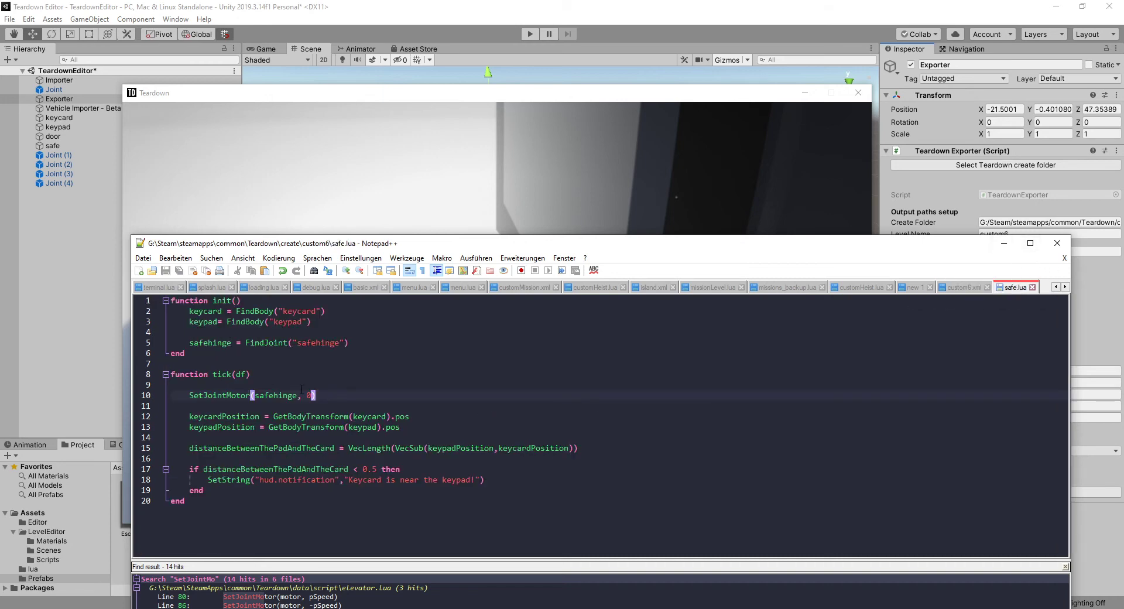
pyautogui.click(305, 325)
pyautogui.hotkey('shift', 'Home')
pyautogui.hotkey('ctrl', 'c')
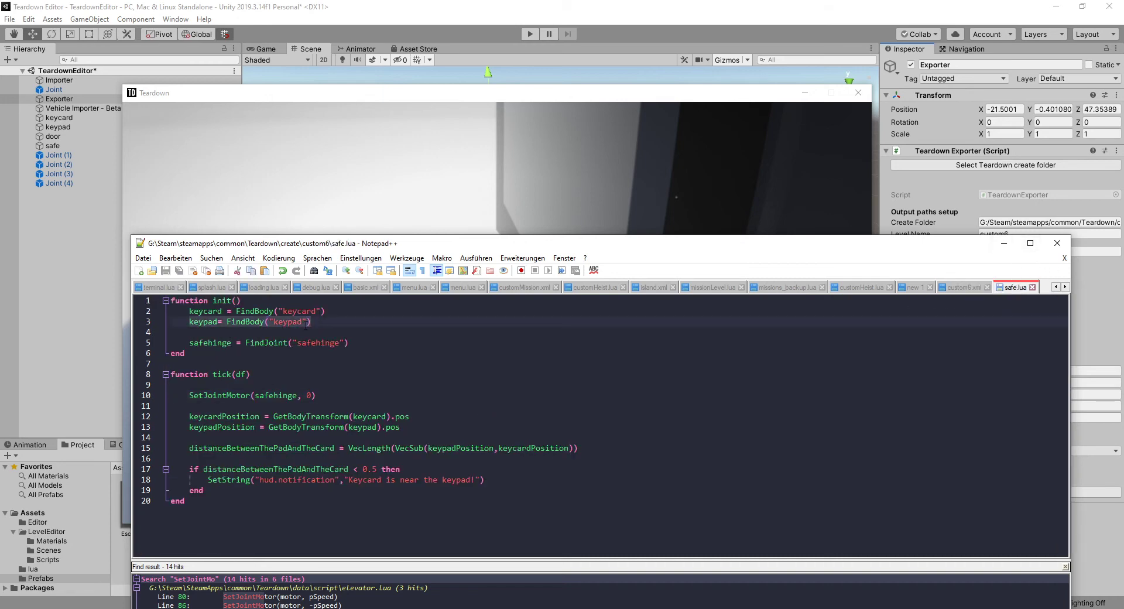
pyautogui.press('End')
pyautogui.press('Return')
pyautogui.press('Return')
pyautogui.hotkey('ctrl', 'v')
pyautogui.press('Home')
pyautogui.hotkey('ctrl', 'Delete')
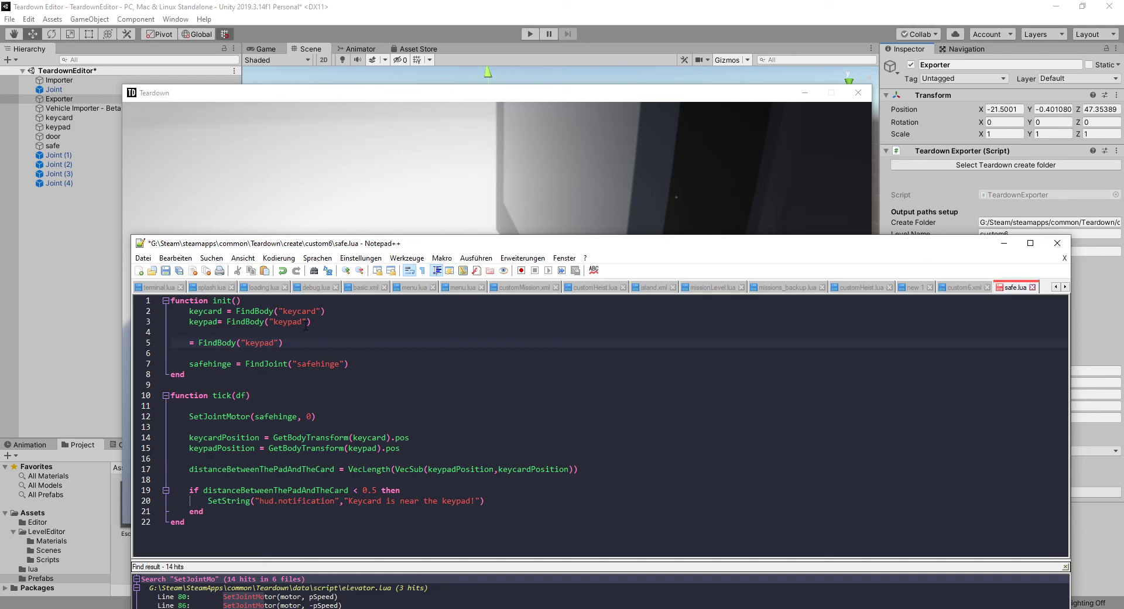
pyautogui.write('door')
pyautogui.doubleClick(199, 343)
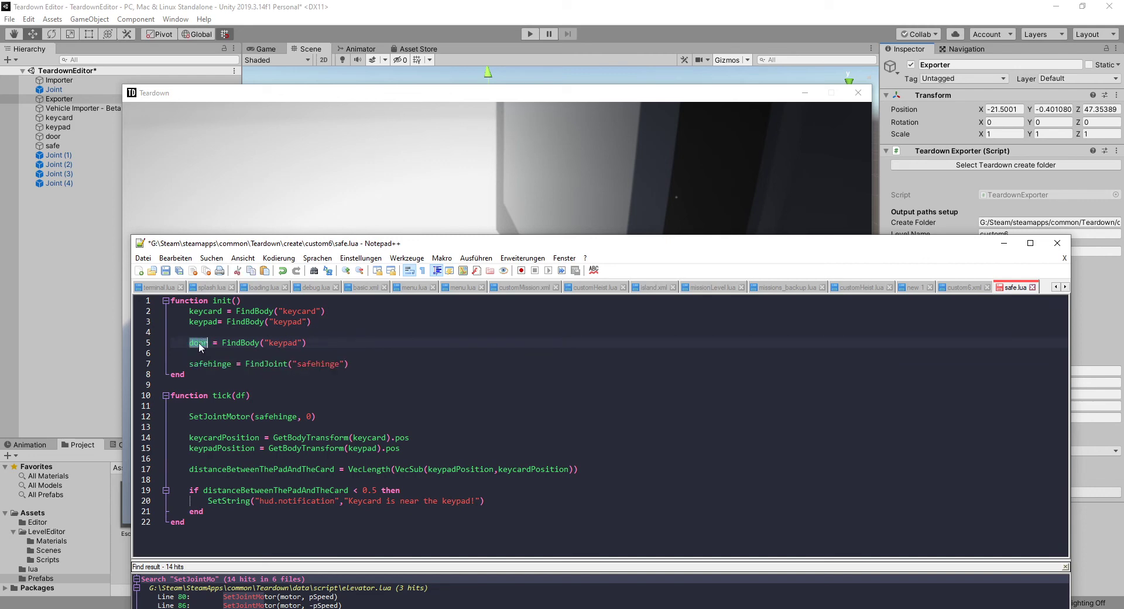
pyautogui.hotkey('ctrl', 'c')
pyautogui.doubleClick(286, 344)
pyautogui.hotkey('ctrl', 'v')
# Cut the SetJointMotor call from the tick function of safe.lua
pyautogui.doubleClick(200, 347)
pyautogui.click(342, 417)
pyautogui.hotkey('shift', 'Home')
pyautogui.hotkey('ctrl', 'x')
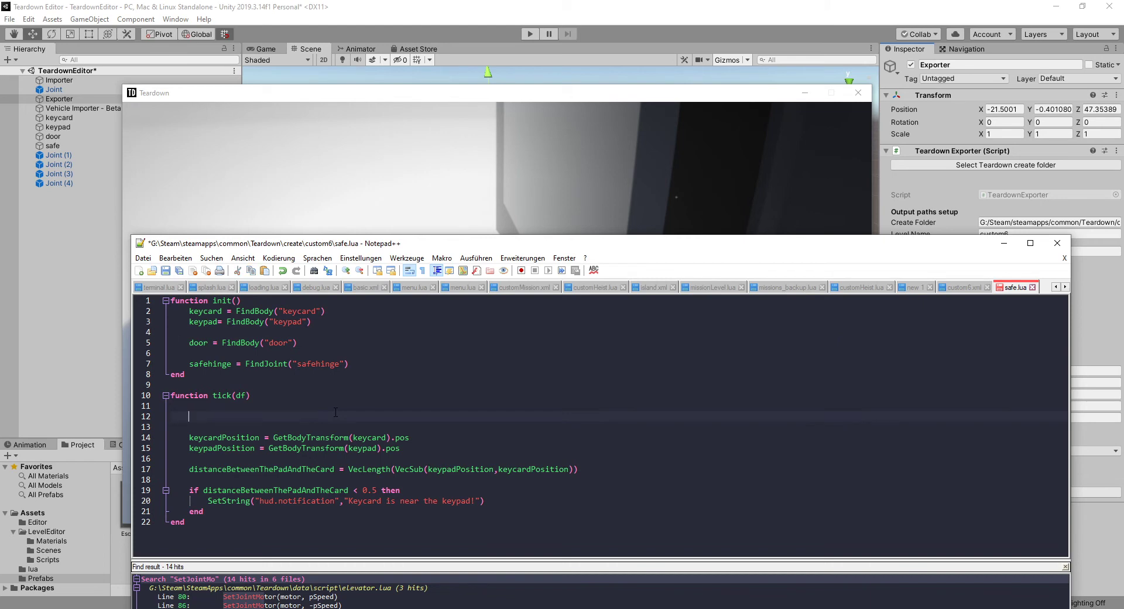
# Add doorTransform = GetBodyTransform(door) below the door line in the init function and save safe.lua
pyautogui.press('Up')
pyautogui.press('End')
pyautogui.press('Return')
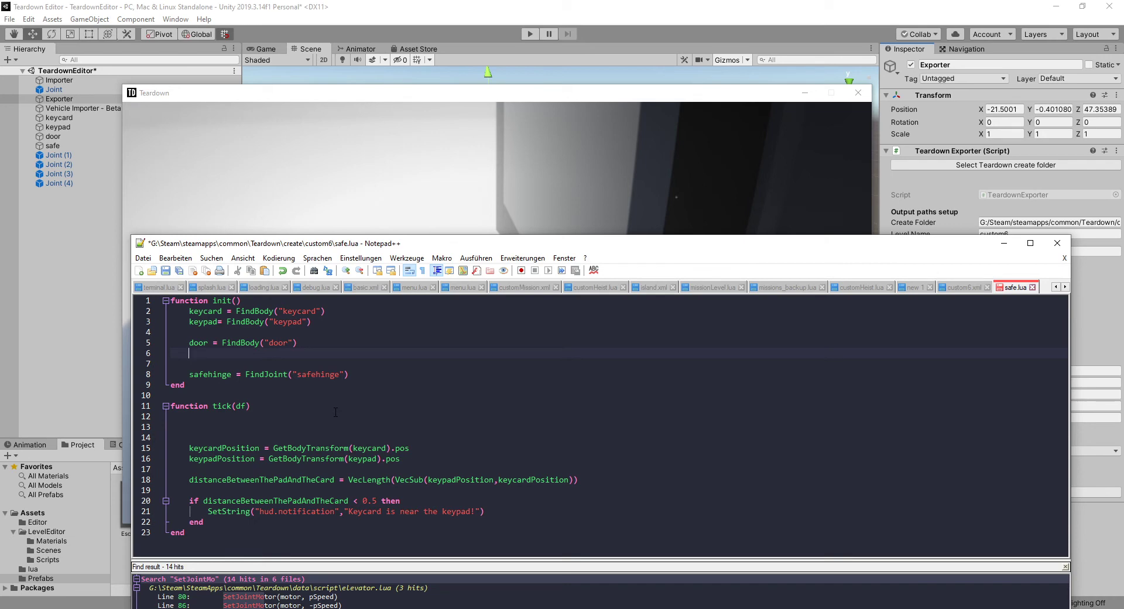
pyautogui.write('doorTf =')
pyautogui.press('BackSpace')
pyautogui.write('ransform = GetB')
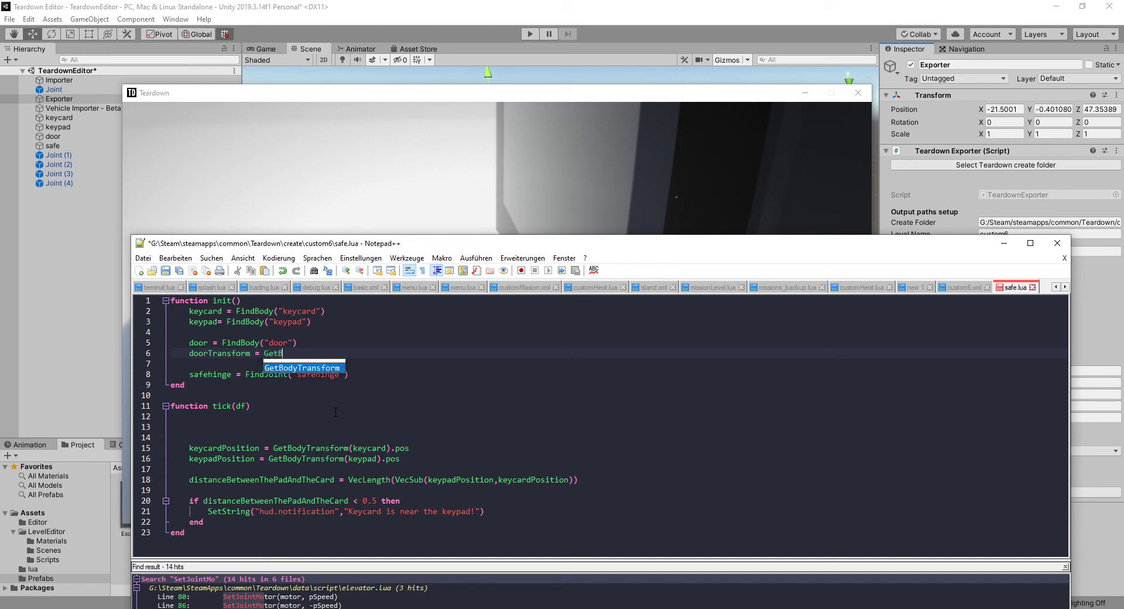
pyautogui.press('Return')
pyautogui.write('(')
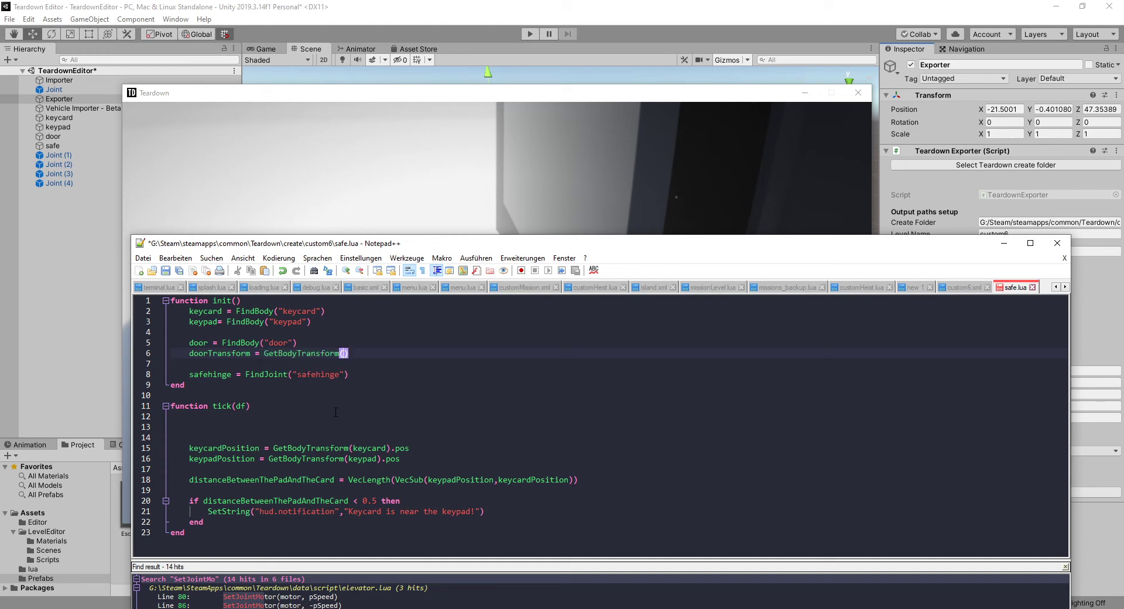
pyautogui.write('door')
pyautogui.hotkey('ctrl', 's')
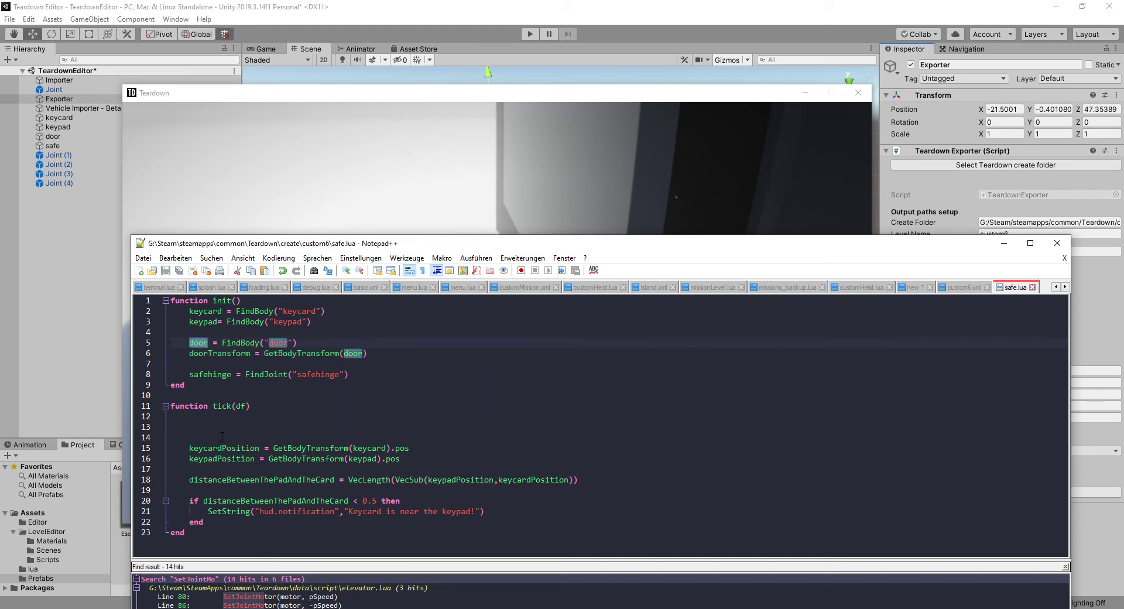
# Add SetBodyTransform(door,doorTransform) at the start of the tick function and save safe.lua
pyautogui.click(238, 425)
pyautogui.write('Set')
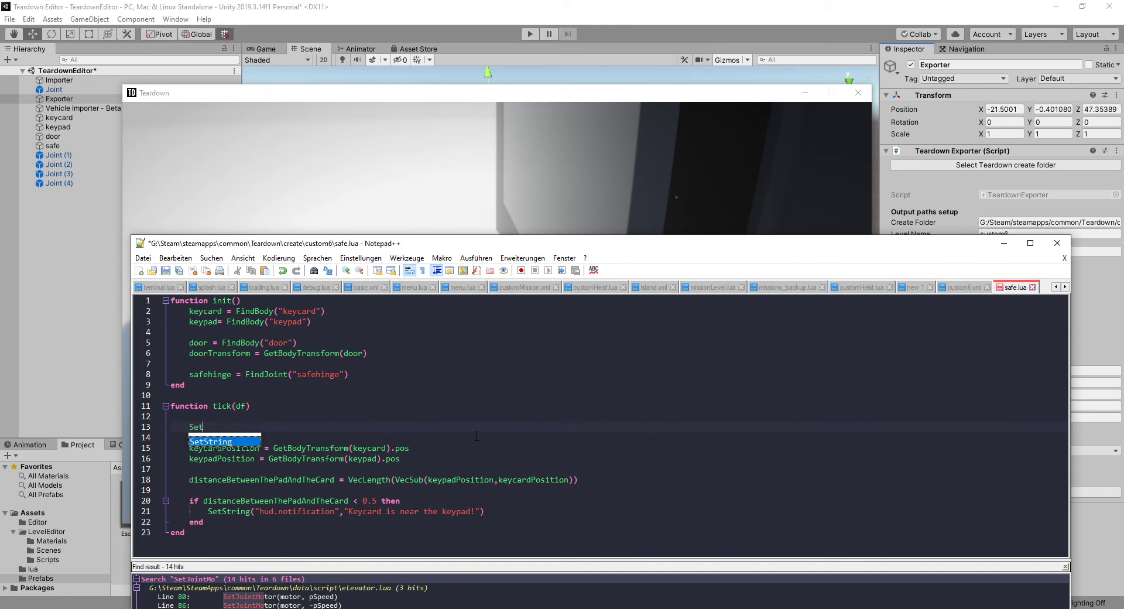
pyautogui.write('Body')
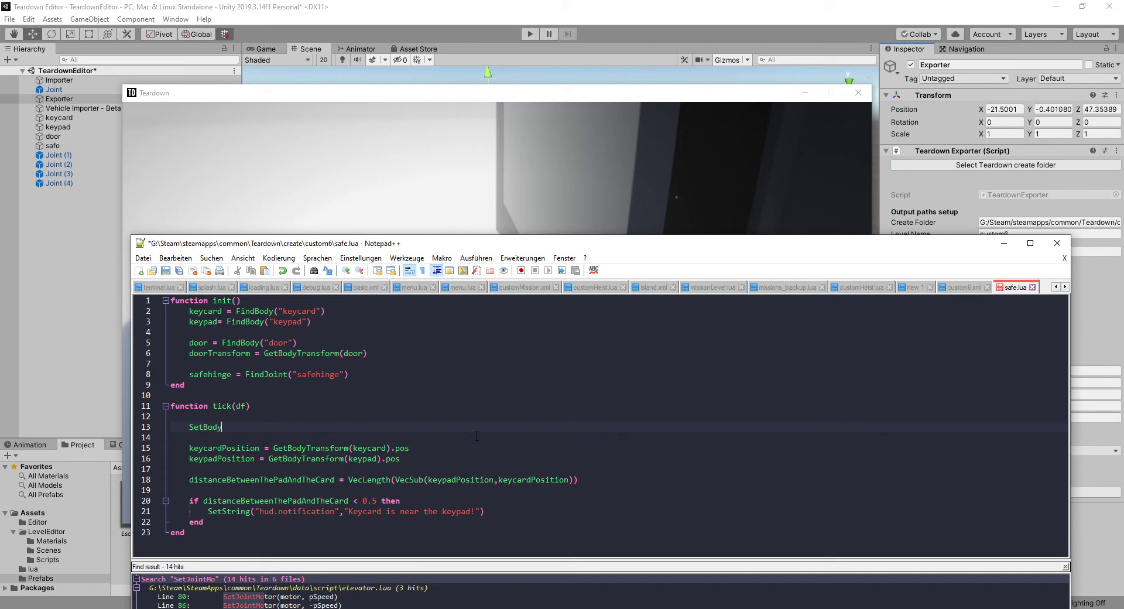
pyautogui.write('Transform(door,door')
pyautogui.press('Down')
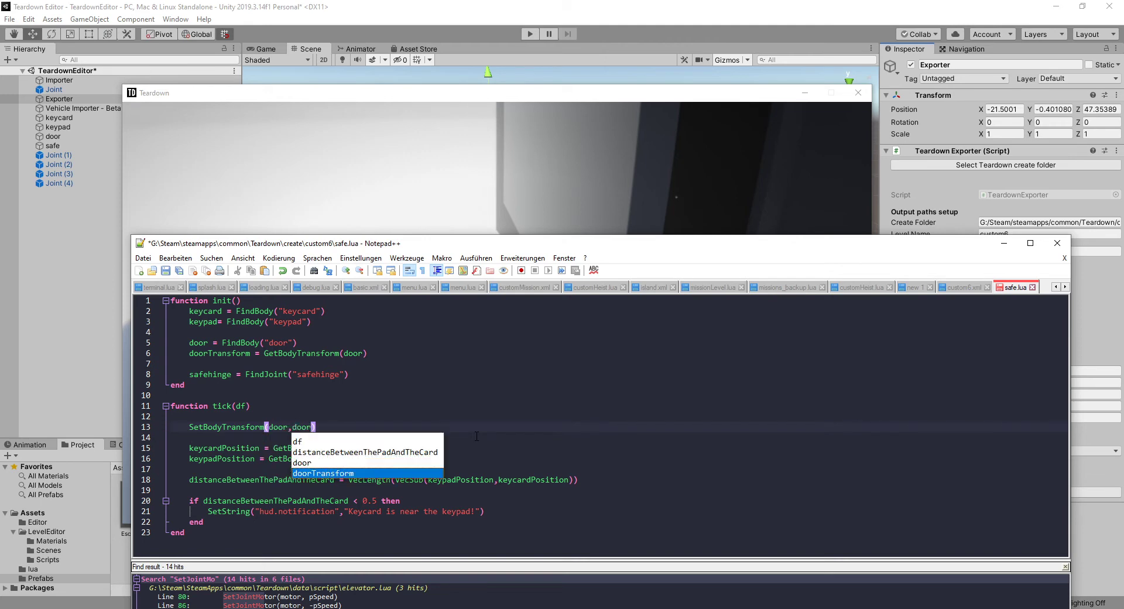
pyautogui.press('Return')
pyautogui.hotkey('ctrl', 's')
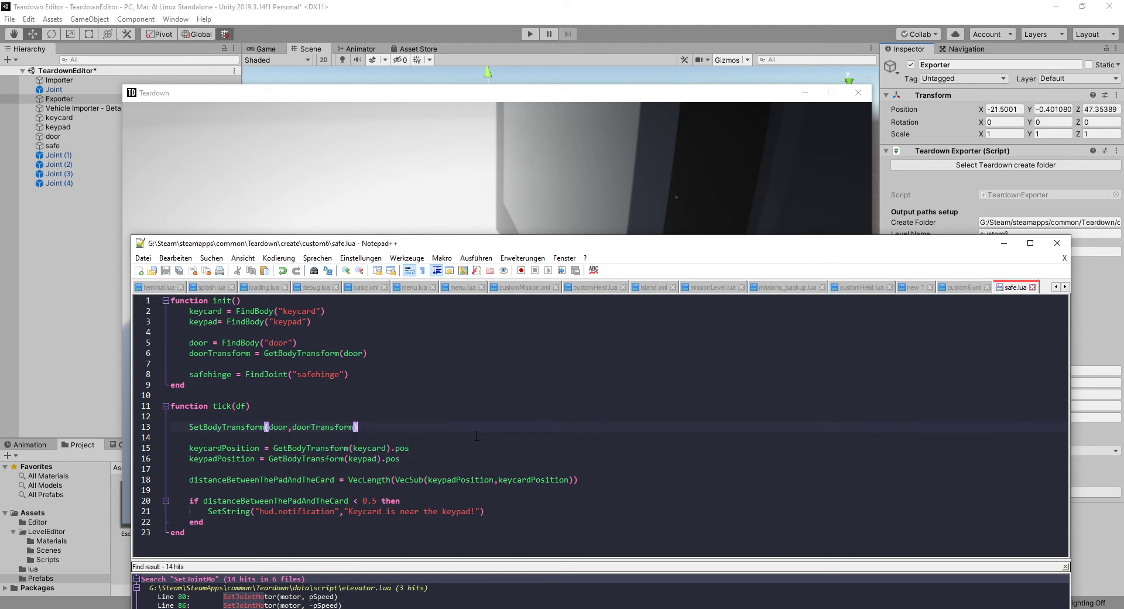
# Switch to Teardown, restart the level and pull at the safe door to test whether the transform lock holds it shut
pyautogui.click(632, 94)
pyautogui.press('Escape')
pyautogui.click(503, 325)
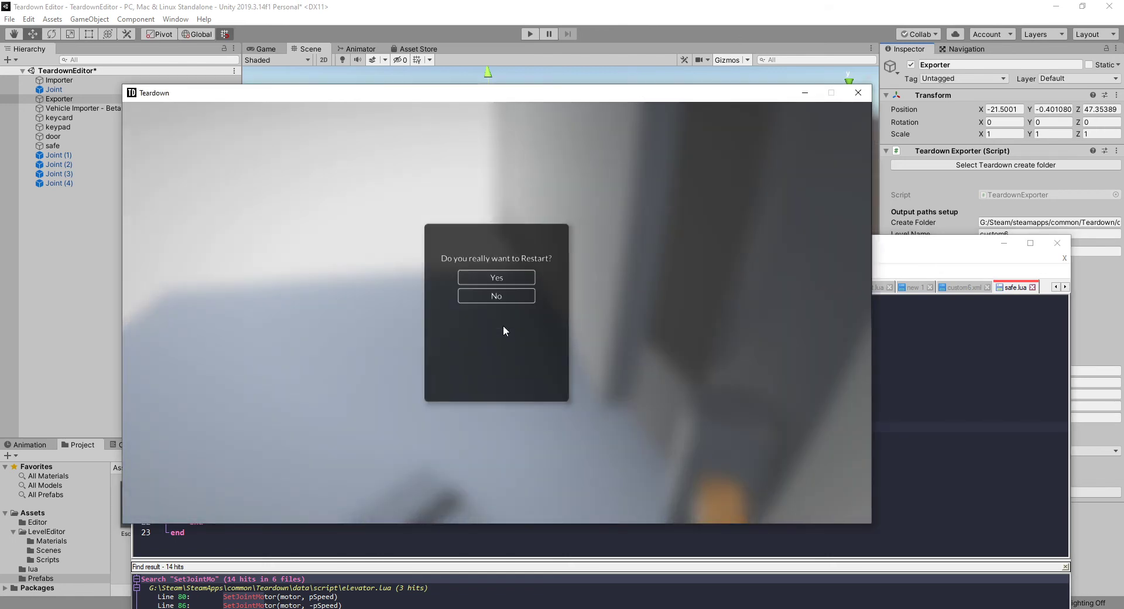
pyautogui.click(524, 280)
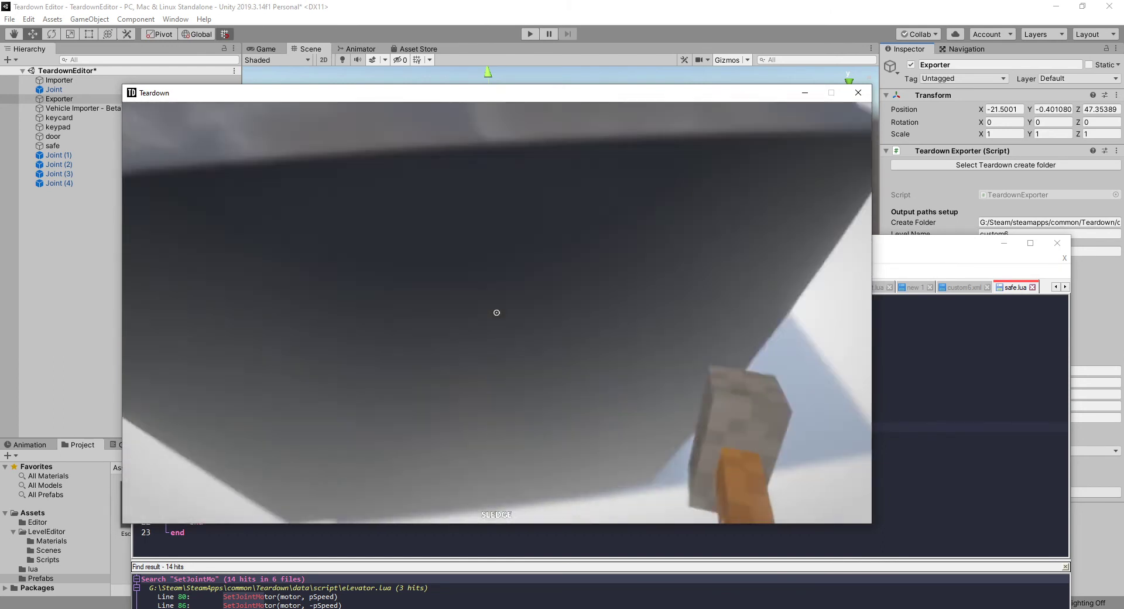
pyautogui.press('w')
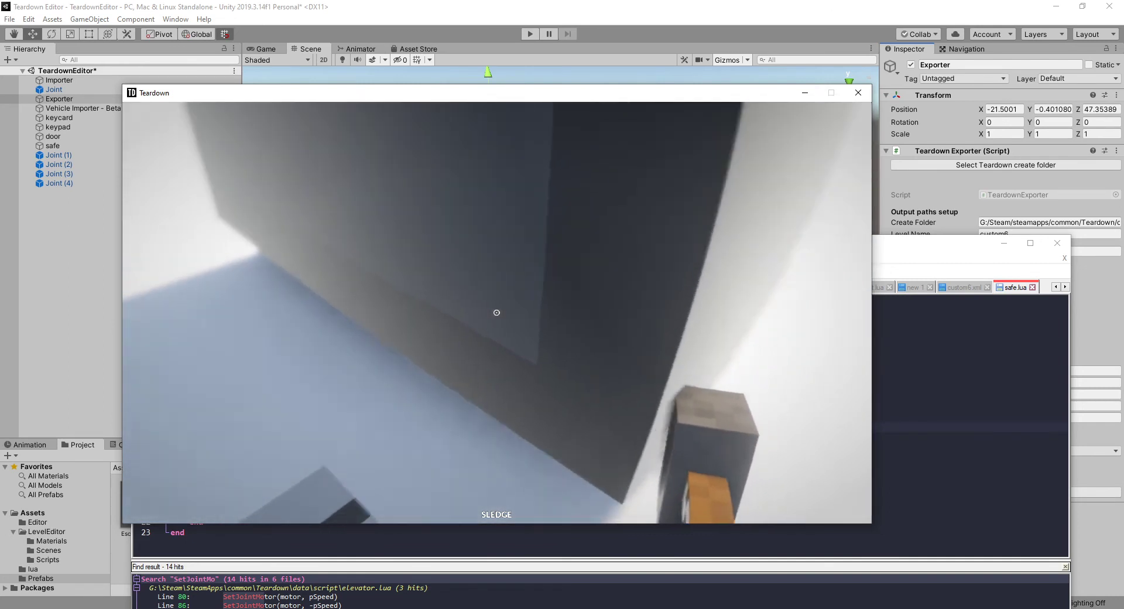
pyautogui.moveTo(496, 313); pyautogui.dragTo(497, 313, button='right')
pyautogui.click(496, 312)
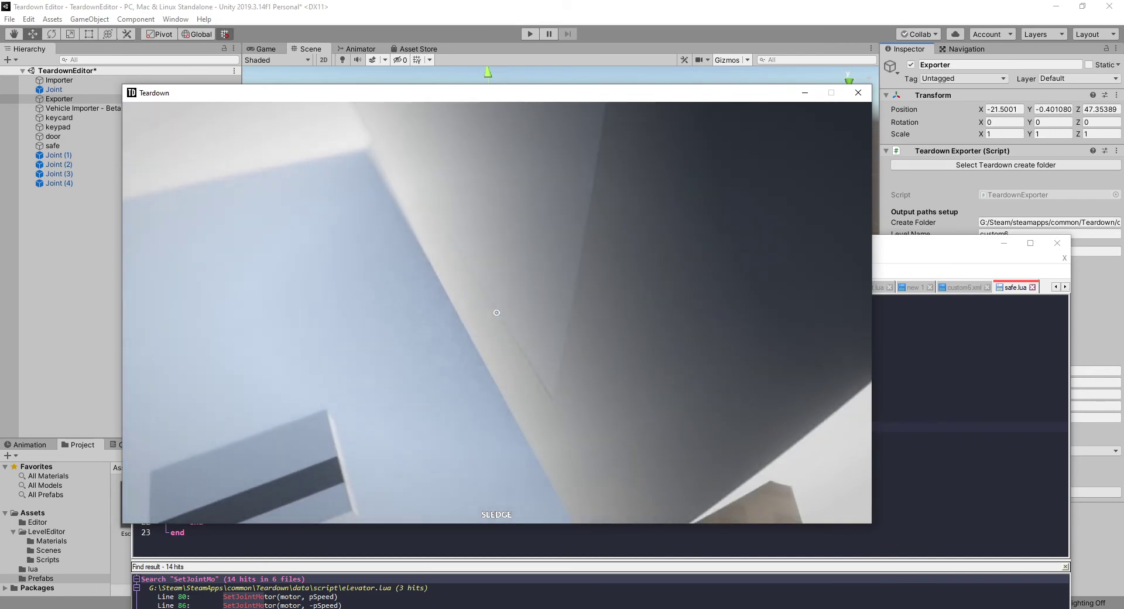
pyautogui.press('s')
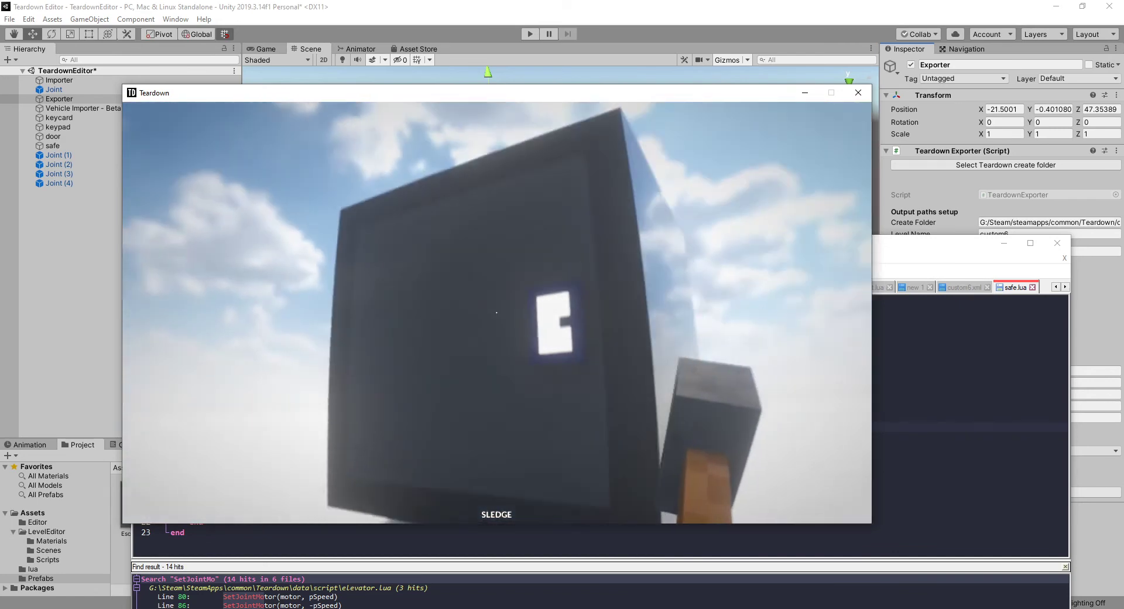
pyautogui.press('w')
pyautogui.press('d')
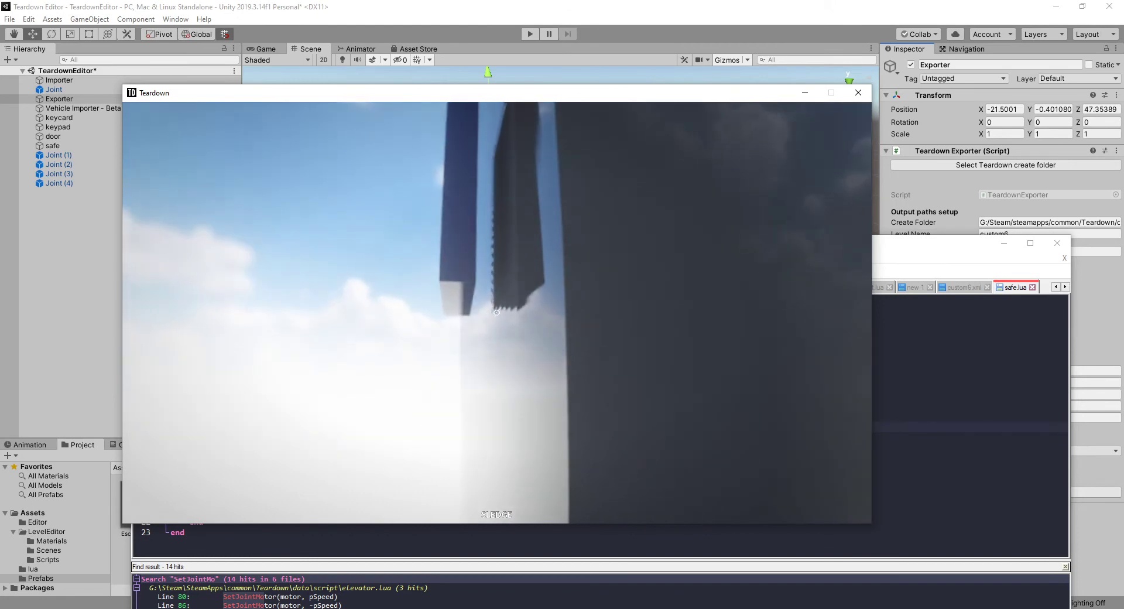
pyautogui.moveTo(497, 313); pyautogui.dragTo(495, 311, button='right')
pyautogui.press('s')
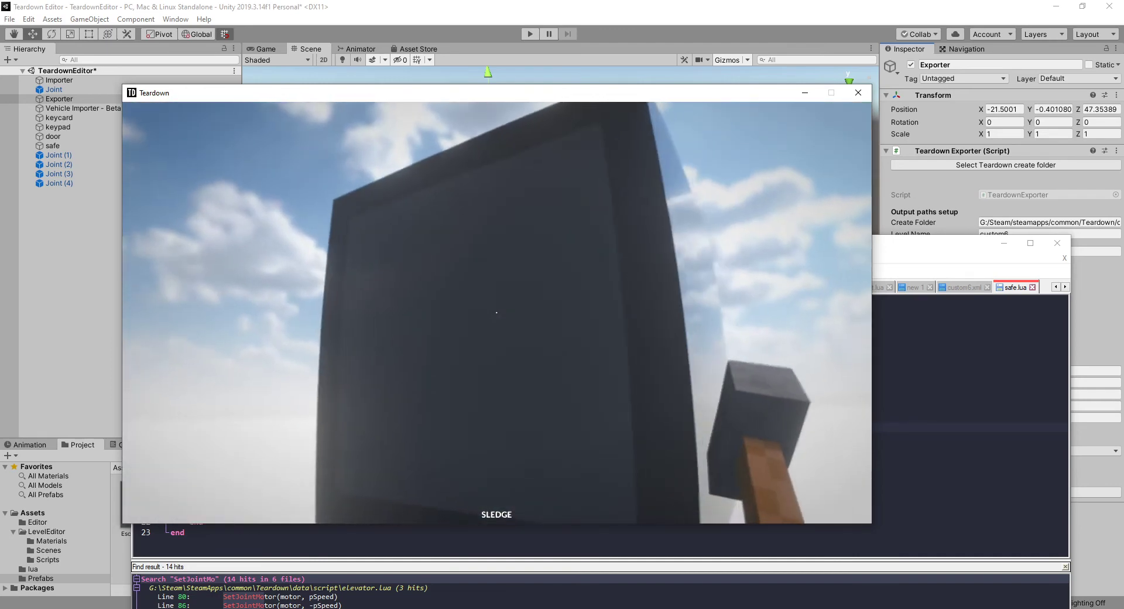
pyautogui.press('d')
# Switch back to Notepad++ and delete the SetBodyTransform call and the surrounding blank lines from the tick function in safe.lua
pyautogui.hotkey('alt', 'Tab')
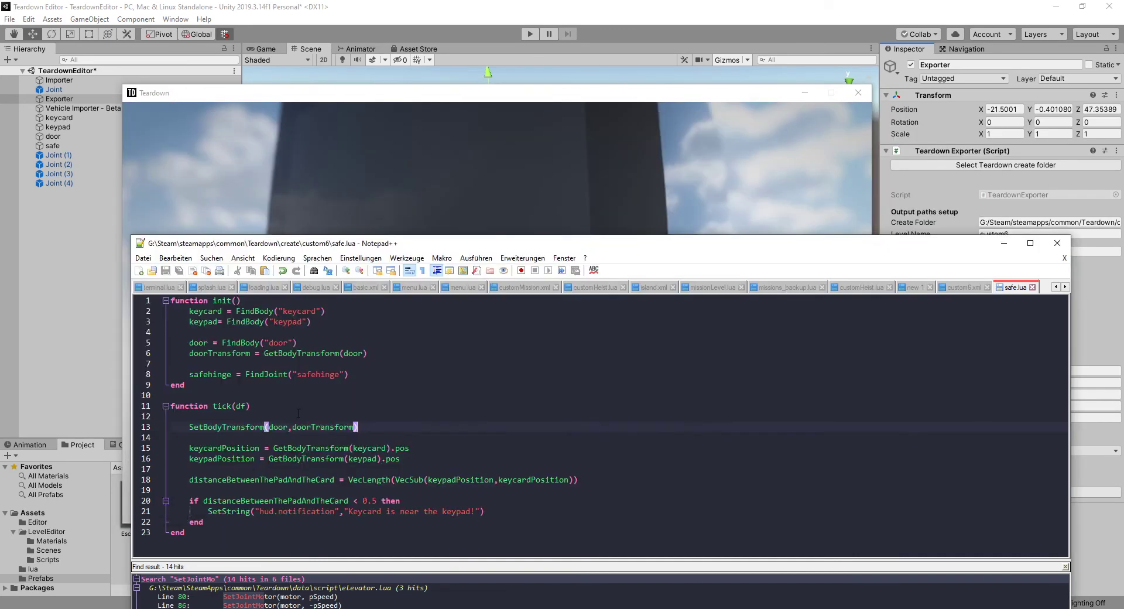
pyautogui.click(203, 426)
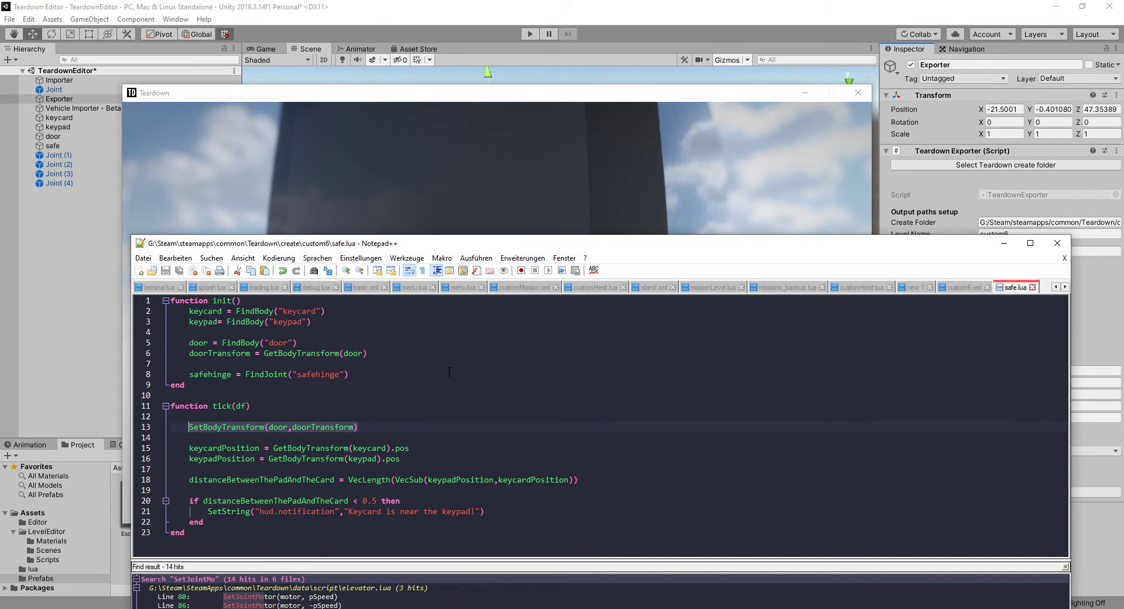
pyautogui.press('BackSpace')
pyautogui.press('BackSpace')
pyautogui.press('BackSpace')
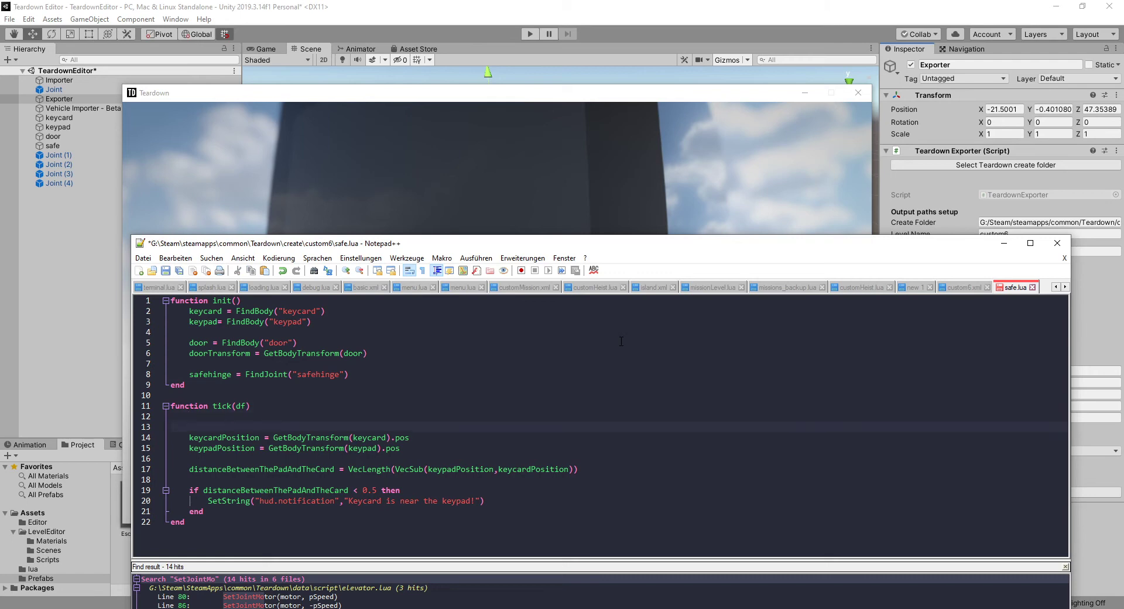
pyautogui.press('BackSpace')
pyautogui.press('BackSpace')
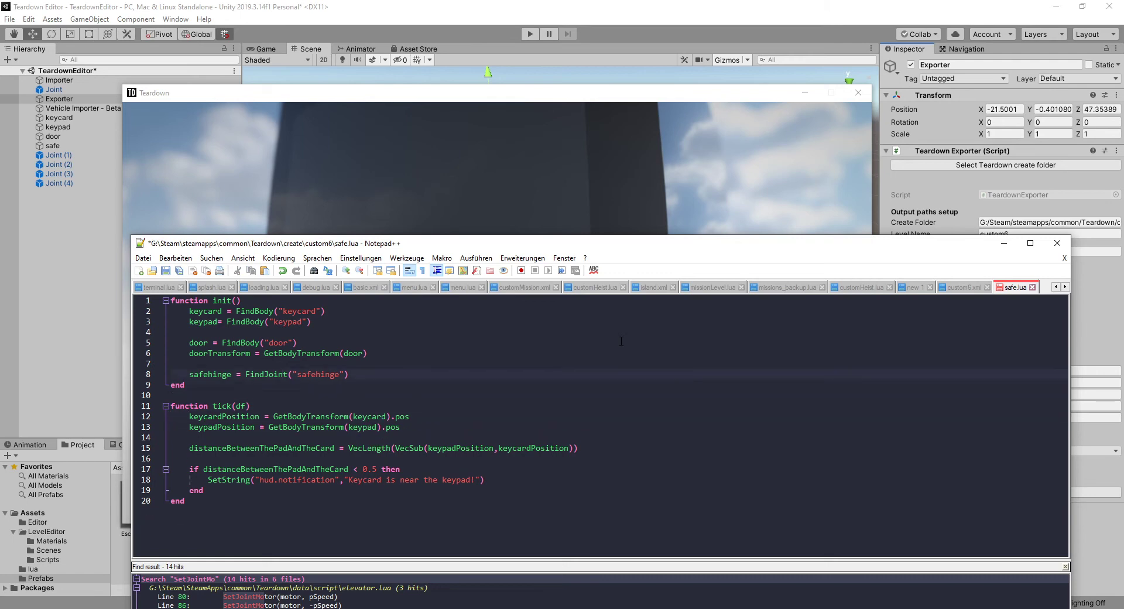
# Delete the door, doorTransform and safehinge lines from the init function, close up the blank lines and save safe.lua
pyautogui.hotkey('shift', 'Home')
pyautogui.hotkey('shift', 'Up')
pyautogui.hotkey('shift', 'Up')
pyautogui.hotkey('shift', 'Up')
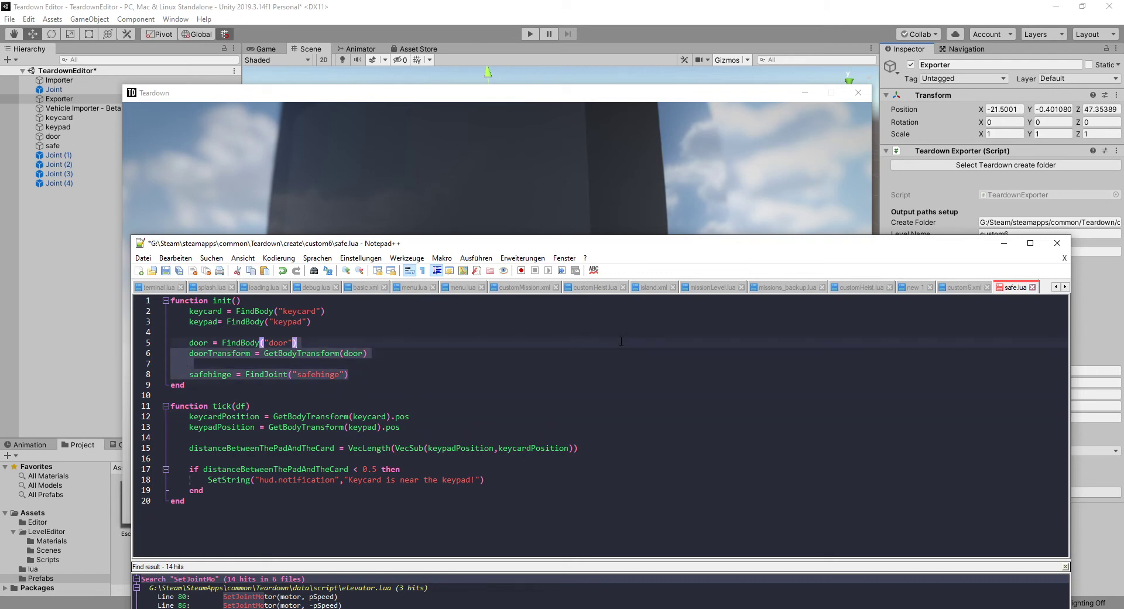
pyautogui.press('BackSpace')
pyautogui.press('BackSpace')
pyautogui.press('BackSpace')
pyautogui.press('BackSpace')
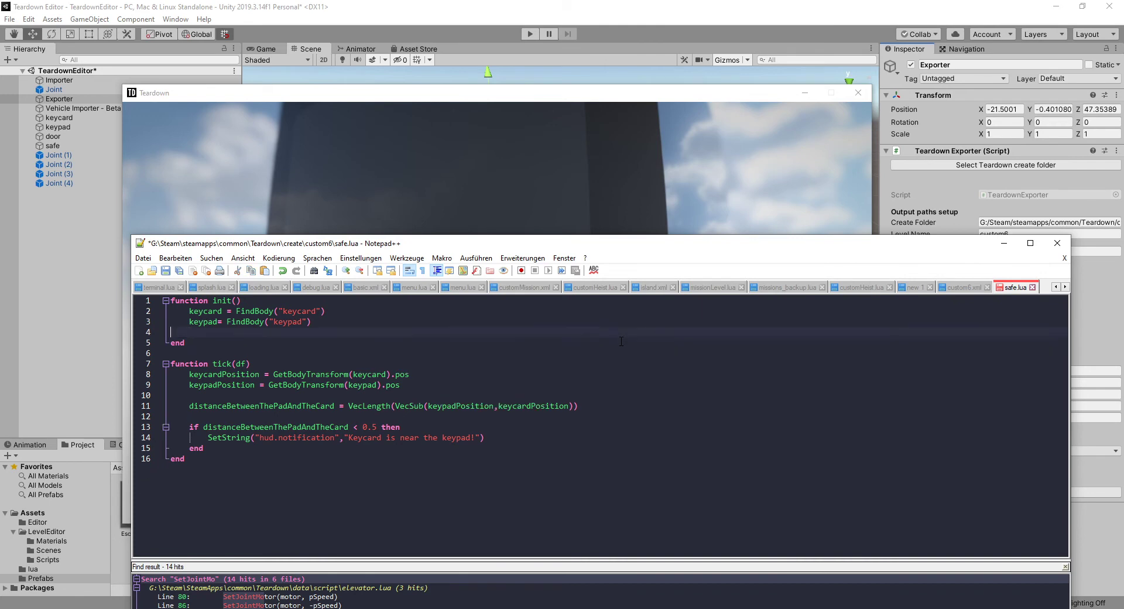
pyautogui.hotkey('ctrl', 's')
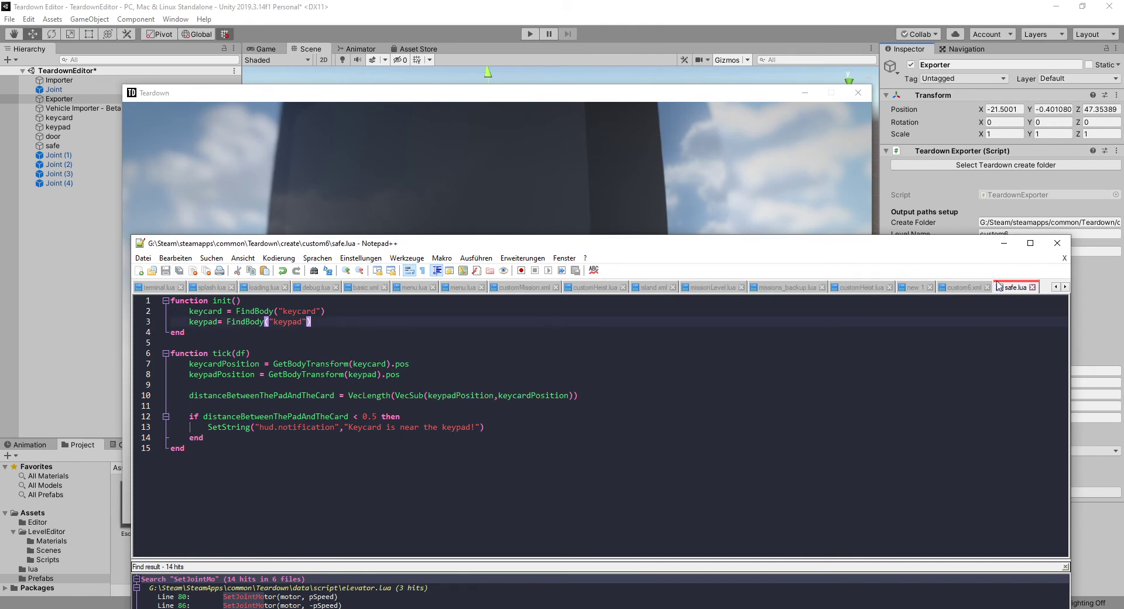
# Review the opening LEVEL\safe.lua script tag in custom6.xml and switch to the Unity editor
pyautogui.click(963, 286)
pyautogui.moveTo(191, 479); pyautogui.dragTo(368, 480)
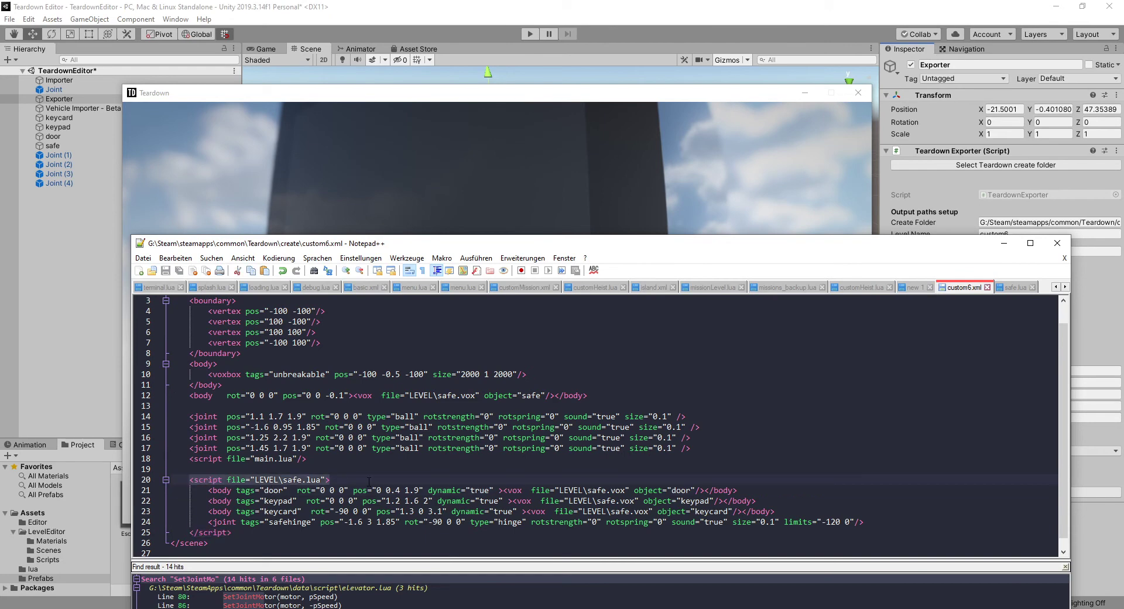
pyautogui.click(576, 6)
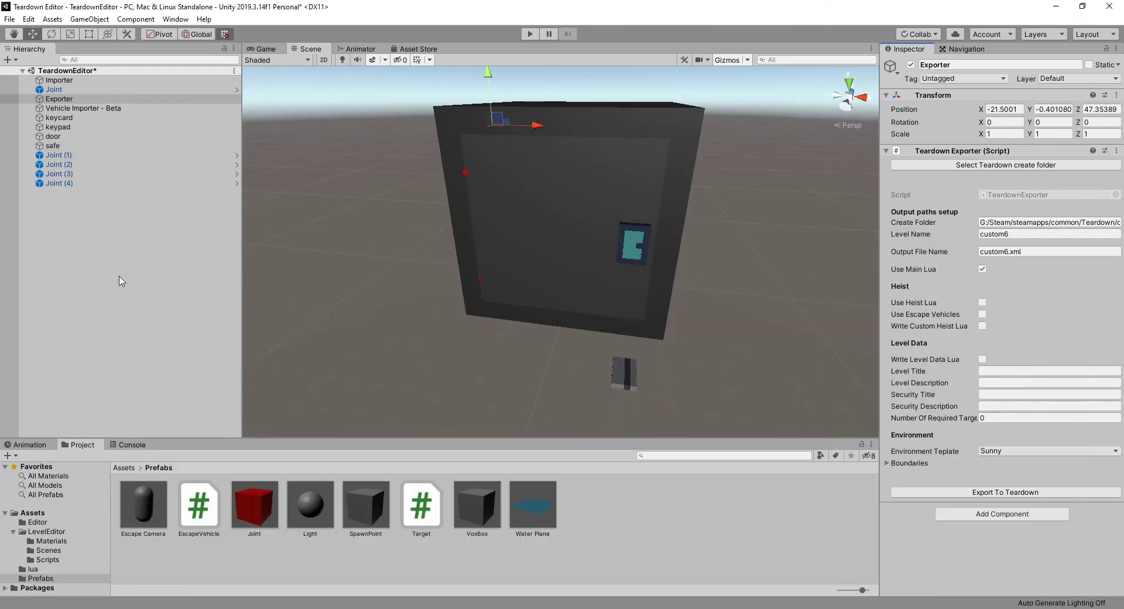
pyautogui.moveTo(254, 505); pyautogui.dragTo(620, 290)
pyautogui.moveTo(609, 331); pyautogui.dragTo(618, 343)
pyautogui.press('Delete')
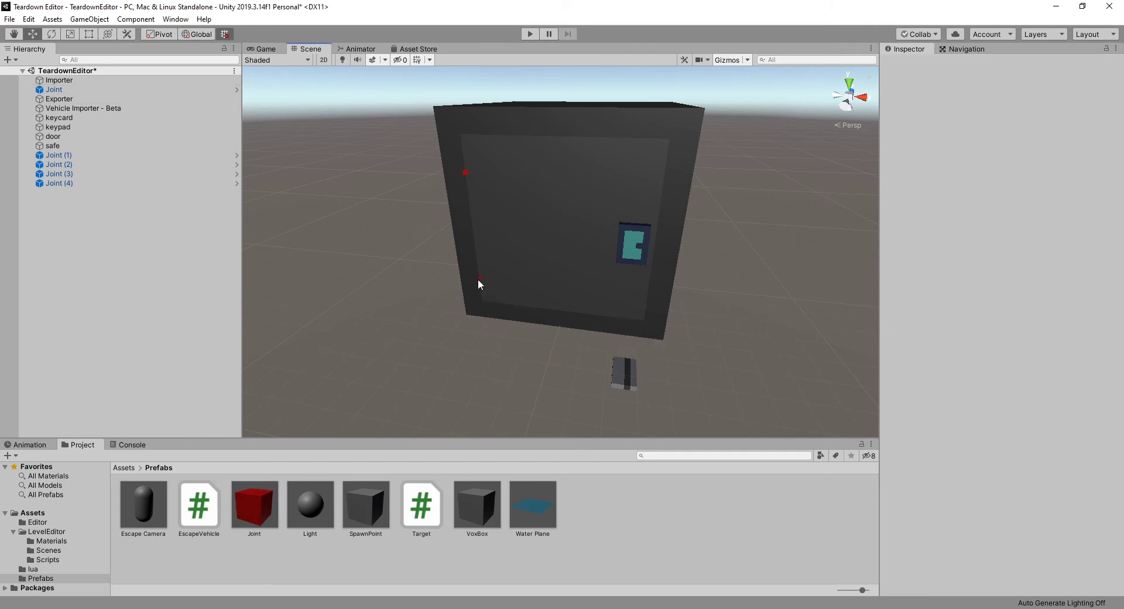
# Move the lower ball joint, Joint (3), beside the keypad at position 1.6, 1.95, -1.95
pyautogui.click(479, 279)
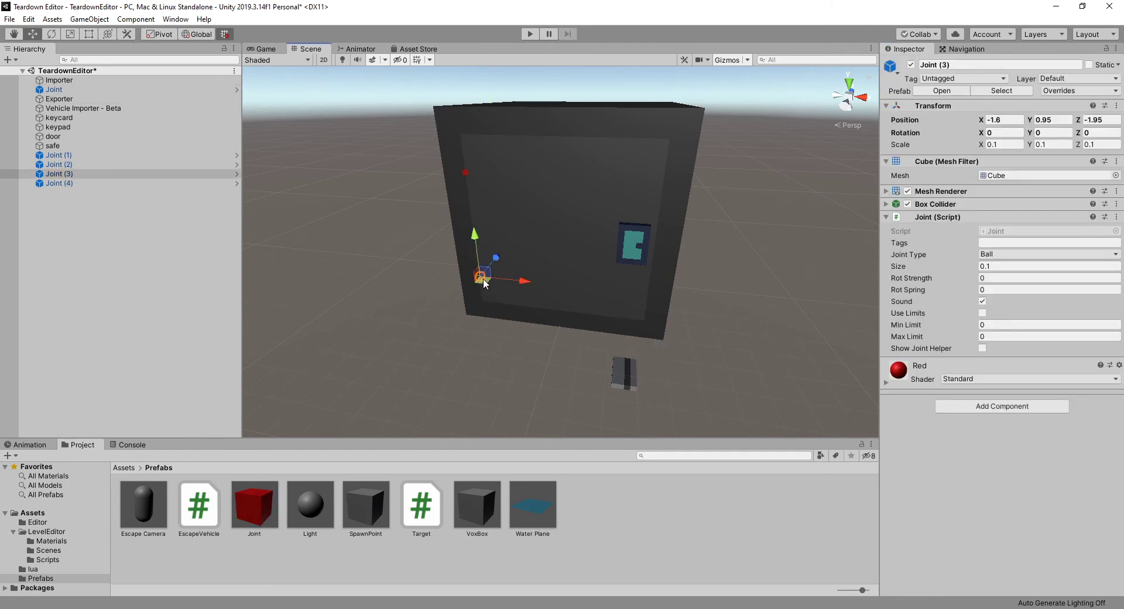
pyautogui.moveTo(483, 279); pyautogui.dragTo(662, 244)
pyautogui.click(733, 270)
pyautogui.press('w')
pyautogui.moveTo(733, 270); pyautogui.dragTo(681, 302, button='right')
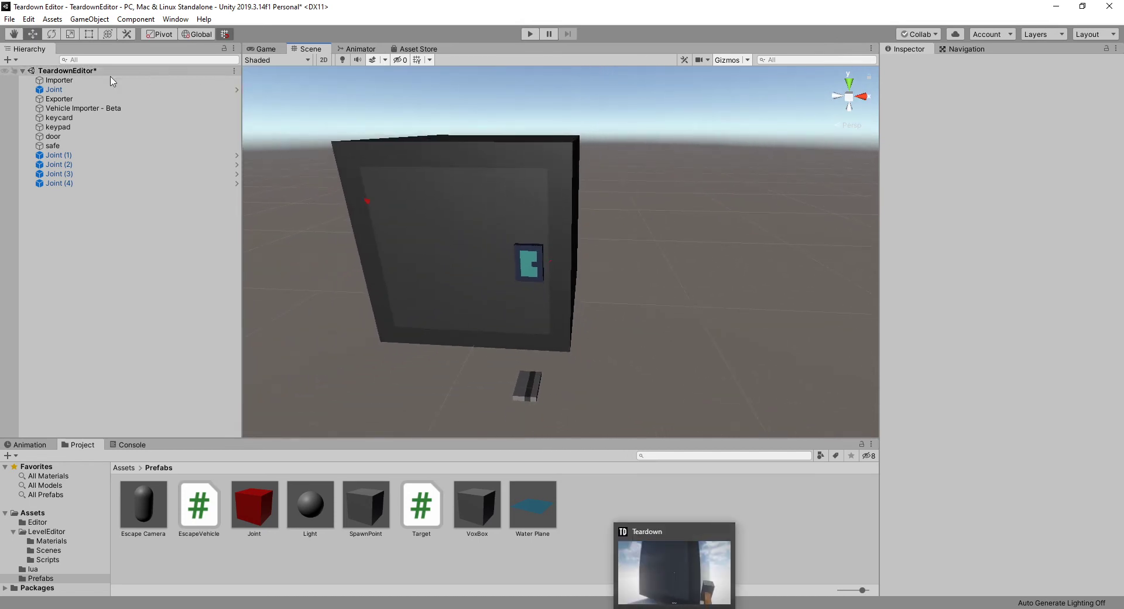
# Export the custom6 level to Teardown, then switch to Notepad++ and reload the changed custom6.xml
pyautogui.click(59, 107)
pyautogui.click(61, 99)
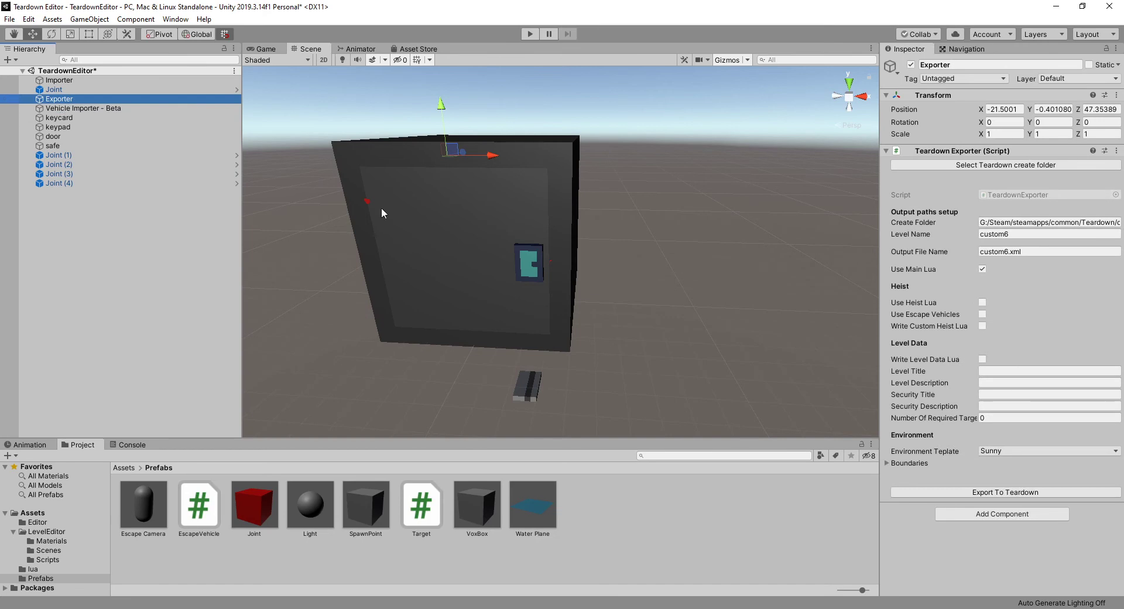
pyautogui.click(1018, 496)
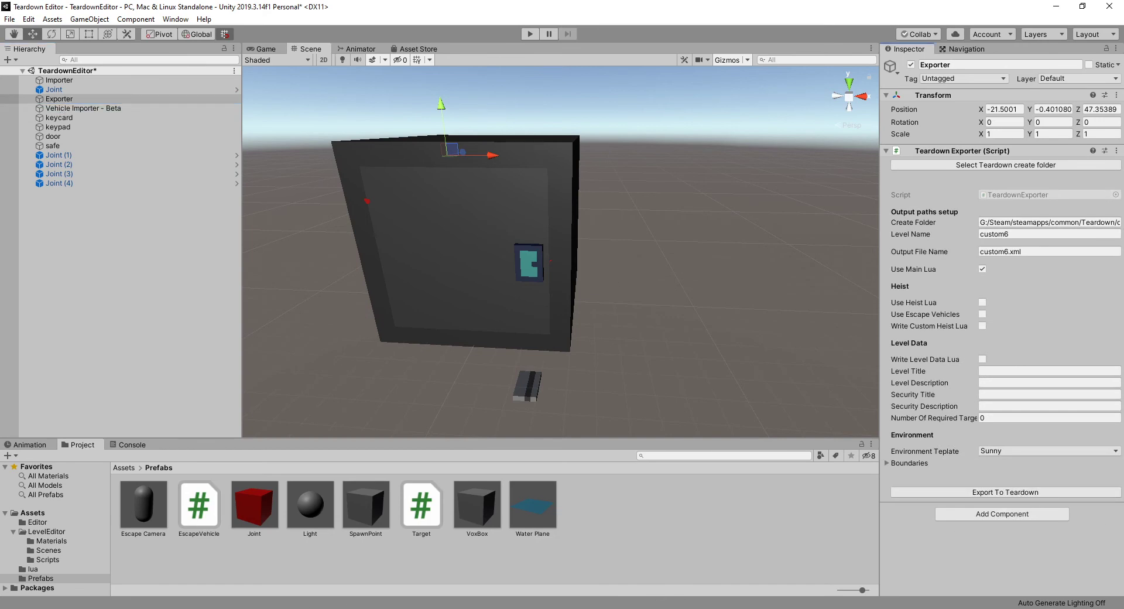
pyautogui.click(320, 608)
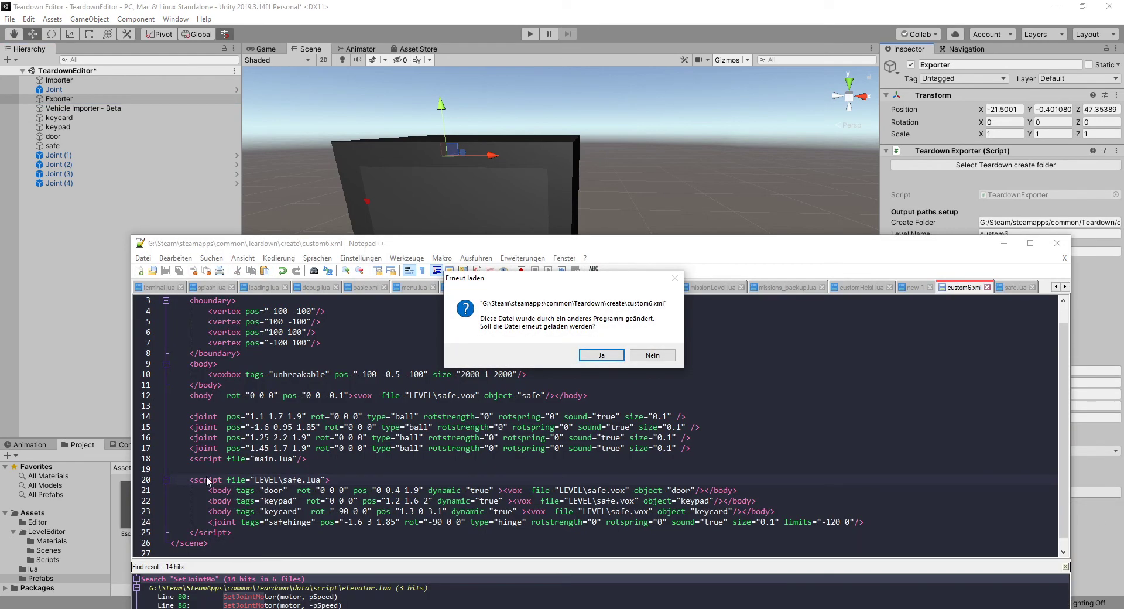
pyautogui.click(601, 356)
# Duplicate the main.lua script line below a blank line and turn the copy into an opening script tag
pyautogui.click(309, 511)
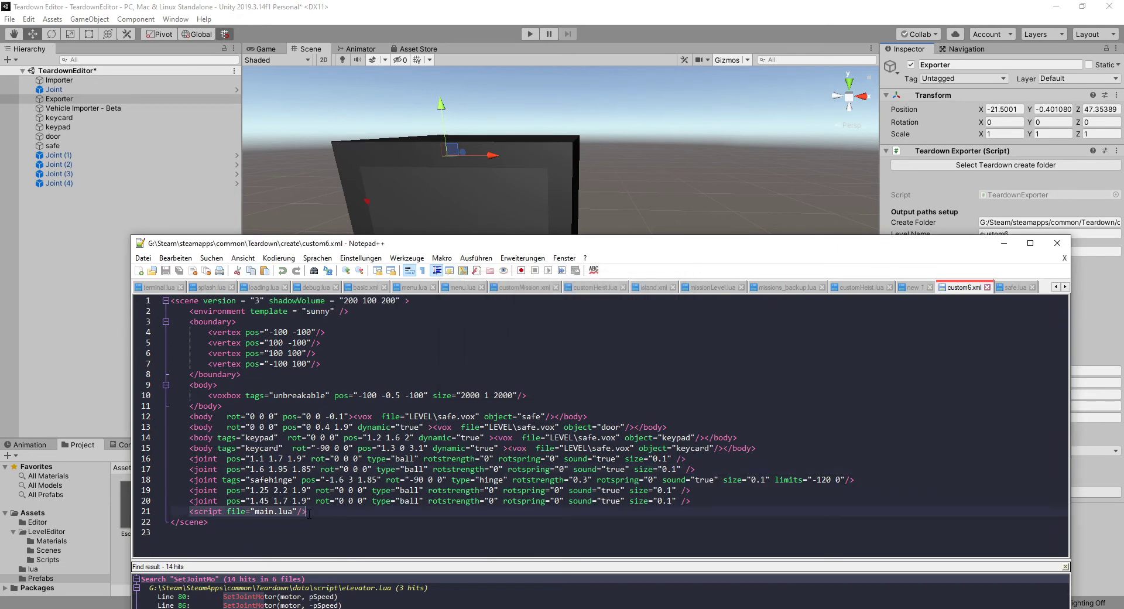
pyautogui.hotkey('ctrl', 'c')
pyautogui.press('Up')
pyautogui.press('Down')
pyautogui.press('Return')
pyautogui.press('Return')
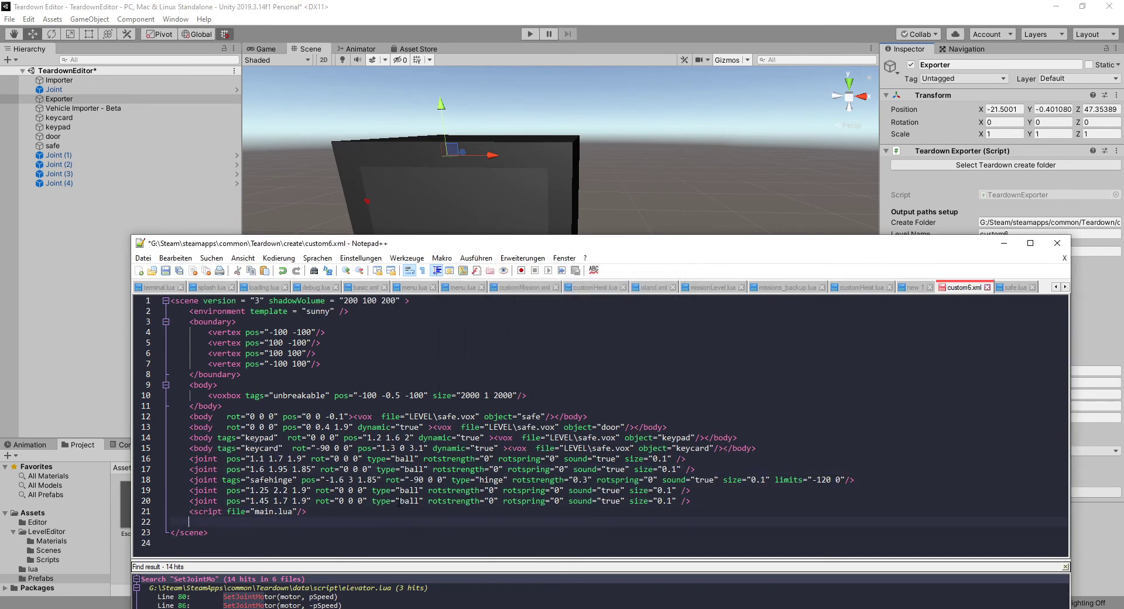
pyautogui.hotkey('ctrl', 'v')
pyautogui.press('Left')
pyautogui.press('BackSpace')
pyautogui.press('Left')
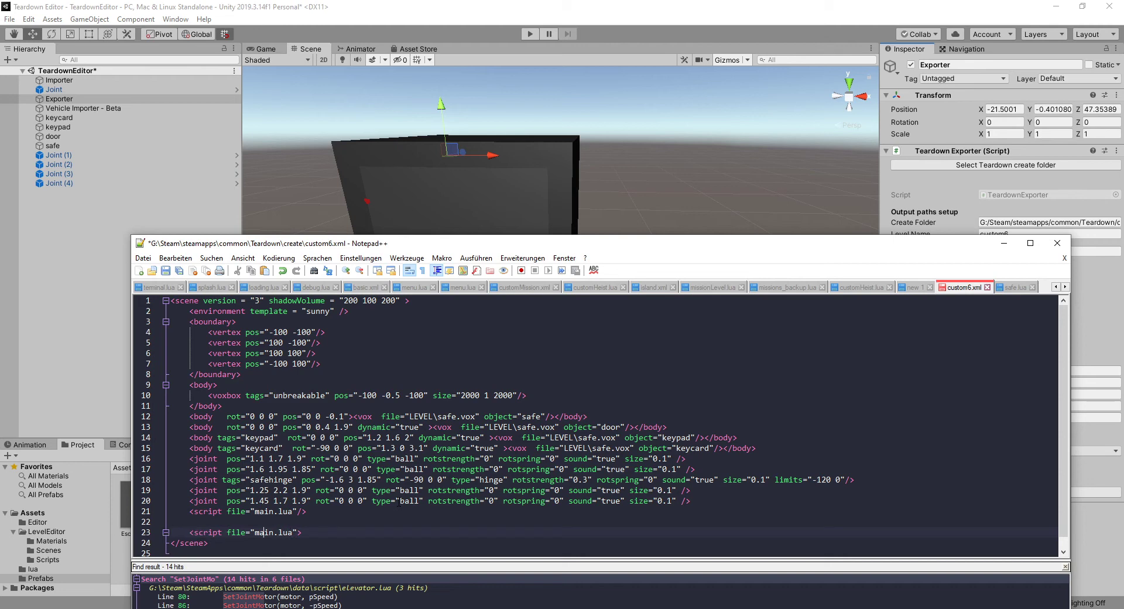
# Change the copied tag's file to LEVEL\safe.lua and add a closing </script> tag on the line below
pyautogui.write('LEVEL')
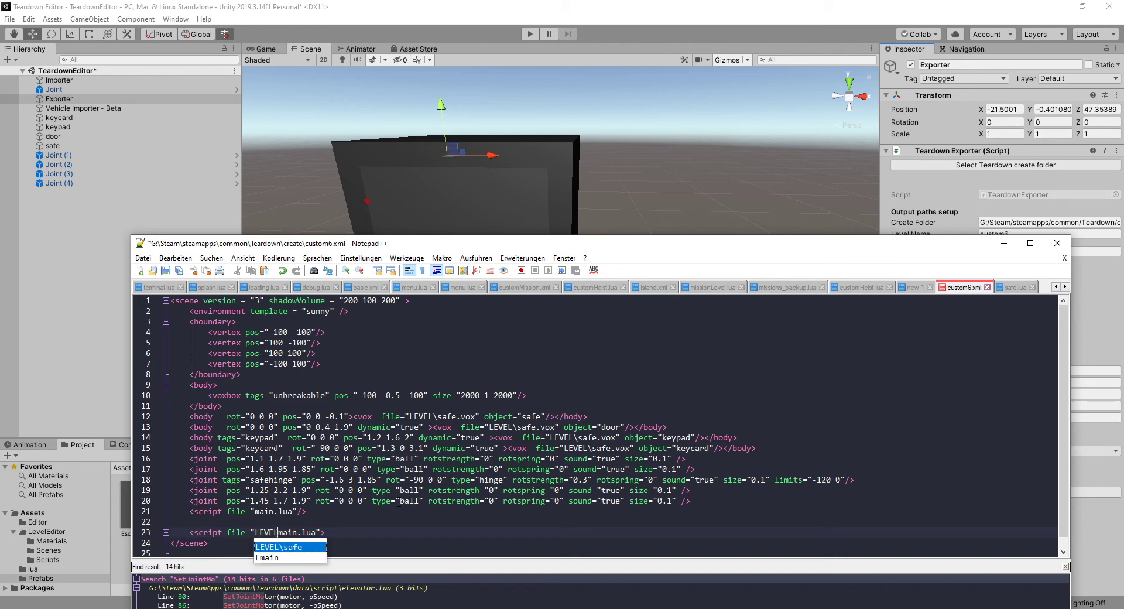
pyautogui.write('\\safe.lu')
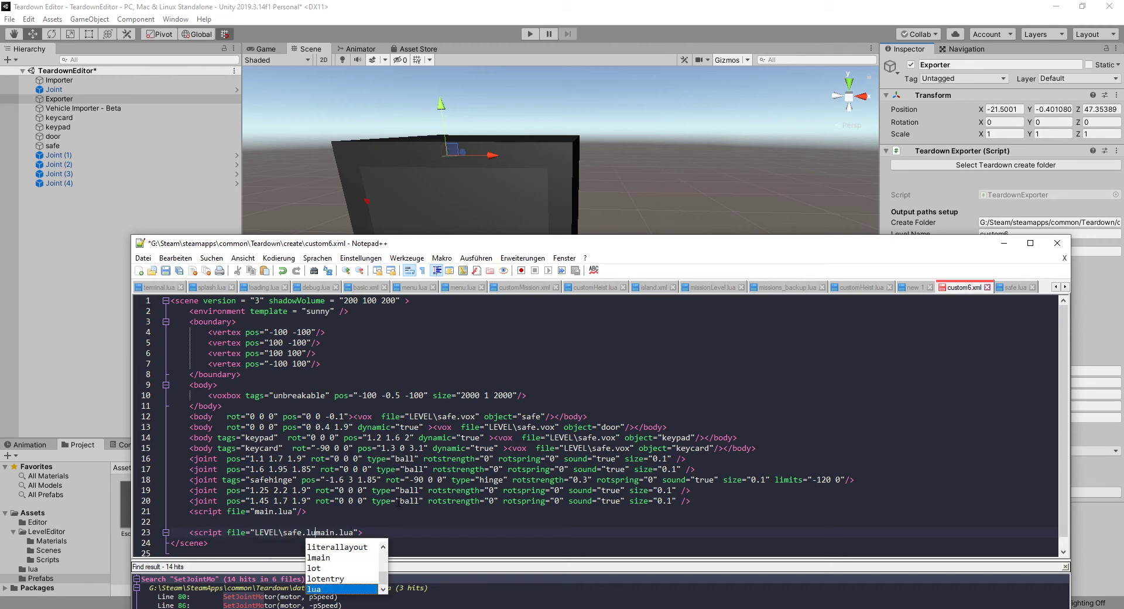
pyautogui.press('Right')
pyautogui.press('Right')
pyautogui.press('Return')
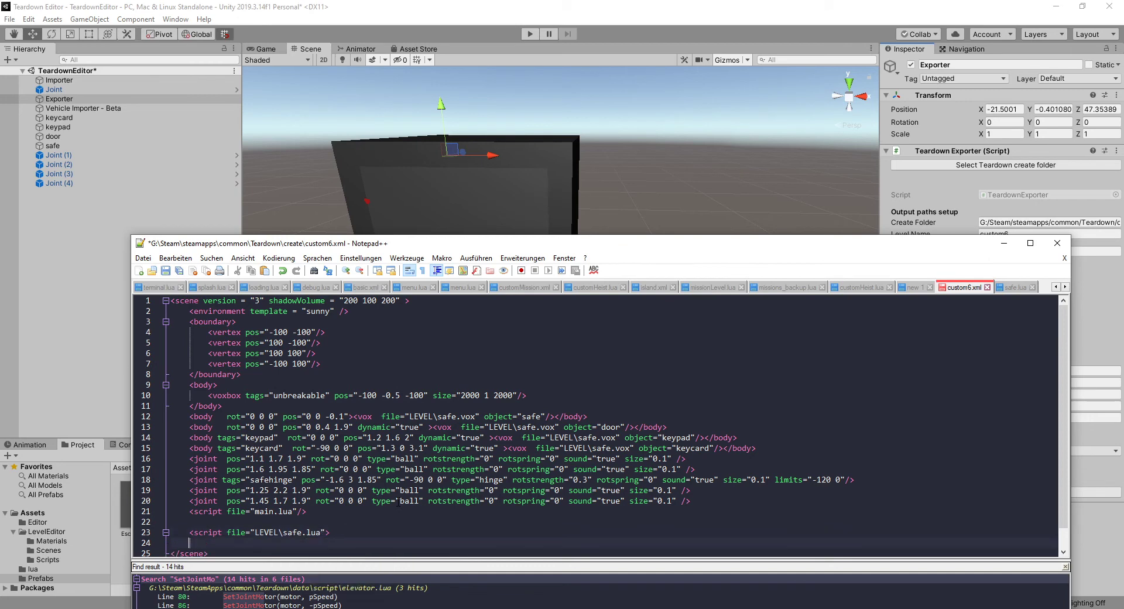
pyautogui.write('</script>')
# Move the keypad and keycard body lines into the safe.lua script block, remove the leftover blank line and save custom6.xml
pyautogui.moveTo(189, 438); pyautogui.dragTo(756, 448)
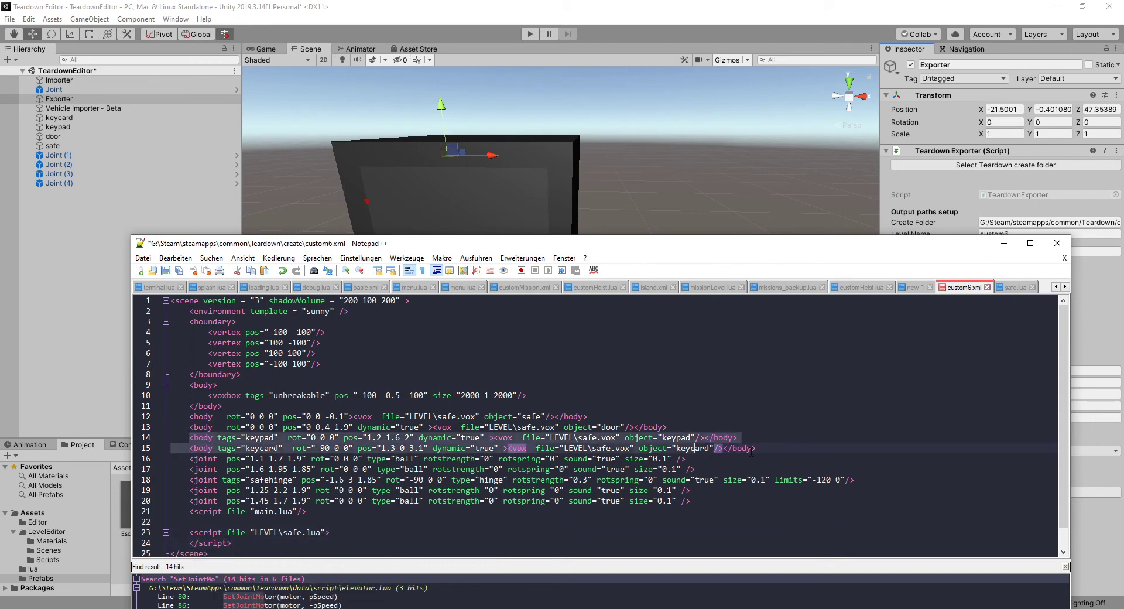
pyautogui.press('Delete')
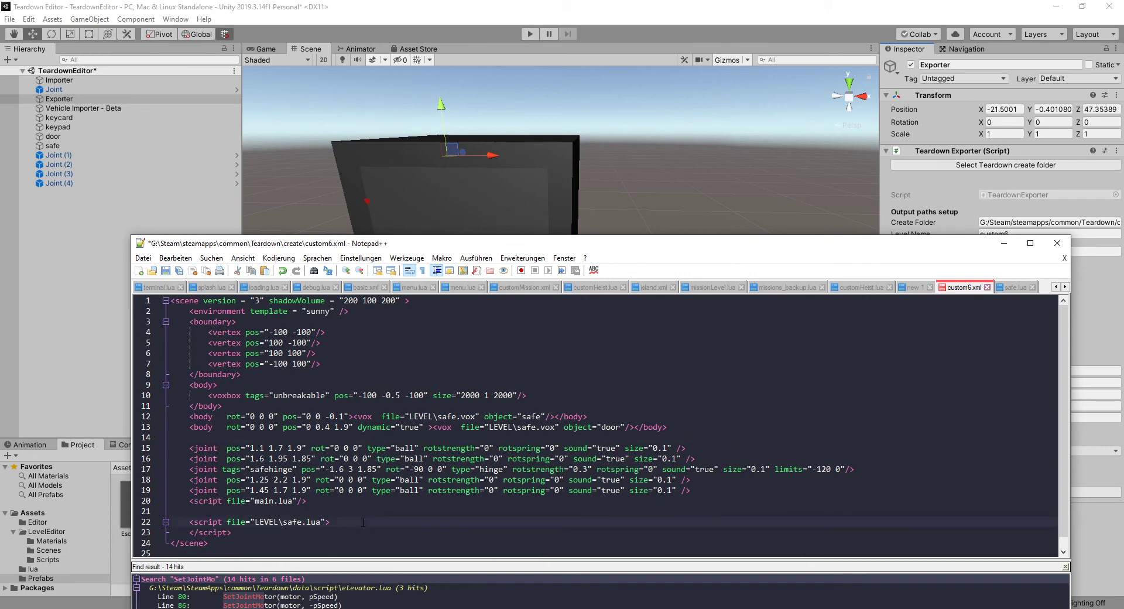
pyautogui.press('Return')
pyautogui.hotkey('ctrl', 'v')
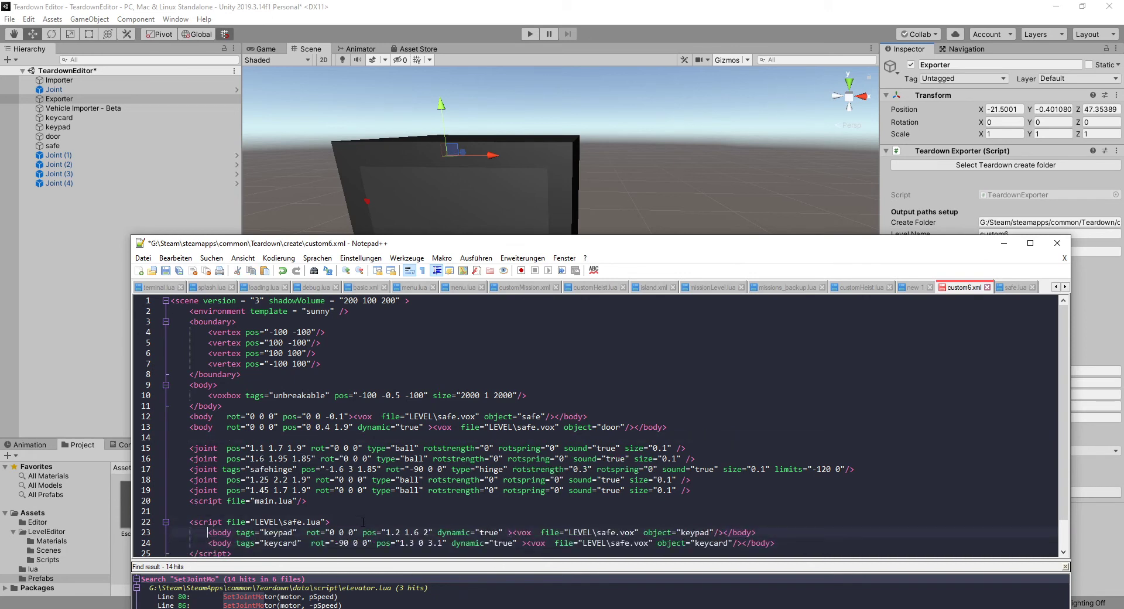
pyautogui.press('Up')
pyautogui.press('Up')
pyautogui.press('Up')
pyautogui.press('Up')
pyautogui.press('Up')
pyautogui.press('Up')
pyautogui.press('Up')
pyautogui.press('Up')
pyautogui.press('Up')
pyautogui.press('BackSpace')
pyautogui.hotkey('ctrl', 's')
pyautogui.scroll(-1, 332, 544)
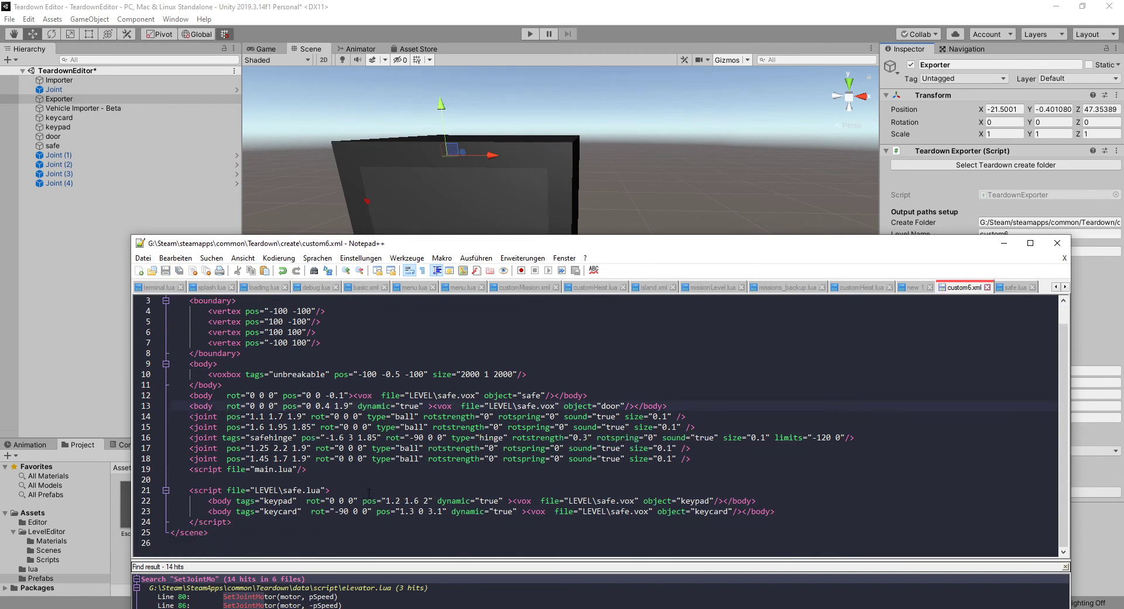
# Switch to Teardown, restart the level and pull at the safe door to test whether the moved joint holds it shut
pyautogui.hotkey('alt', 'Tab')
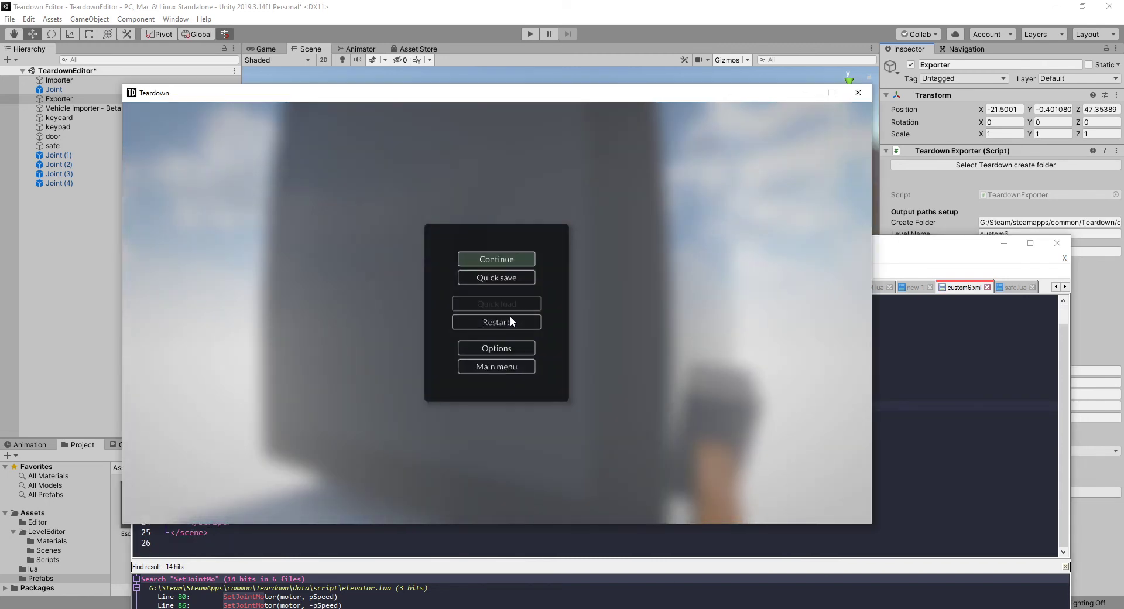
pyautogui.click(510, 315)
pyautogui.click(491, 278)
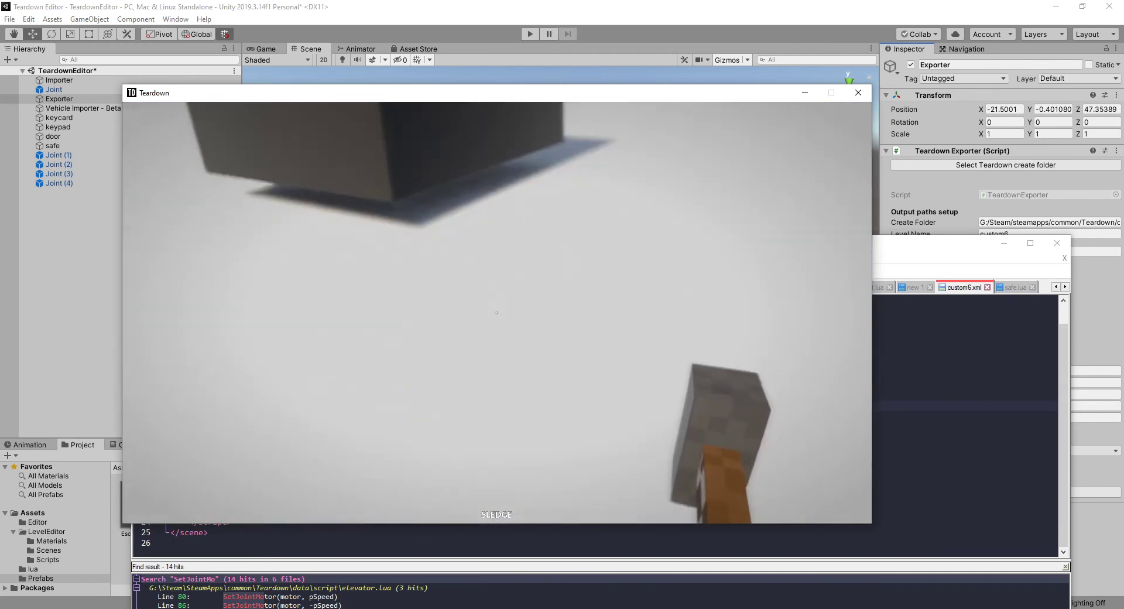
pyautogui.press('w')
pyautogui.press('w')
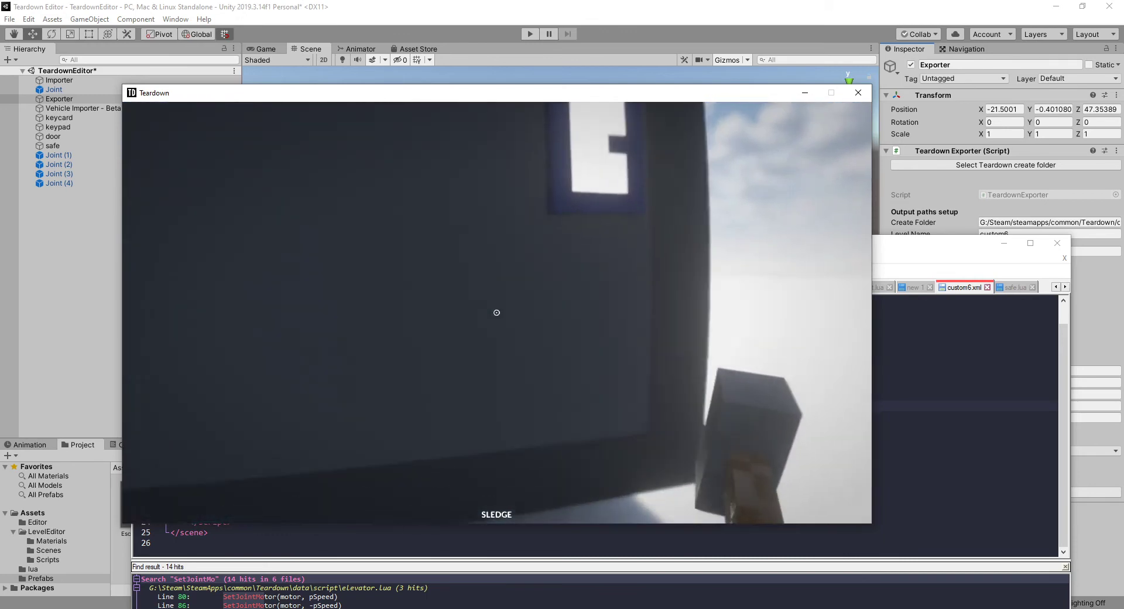
pyautogui.rightClick(496, 313)
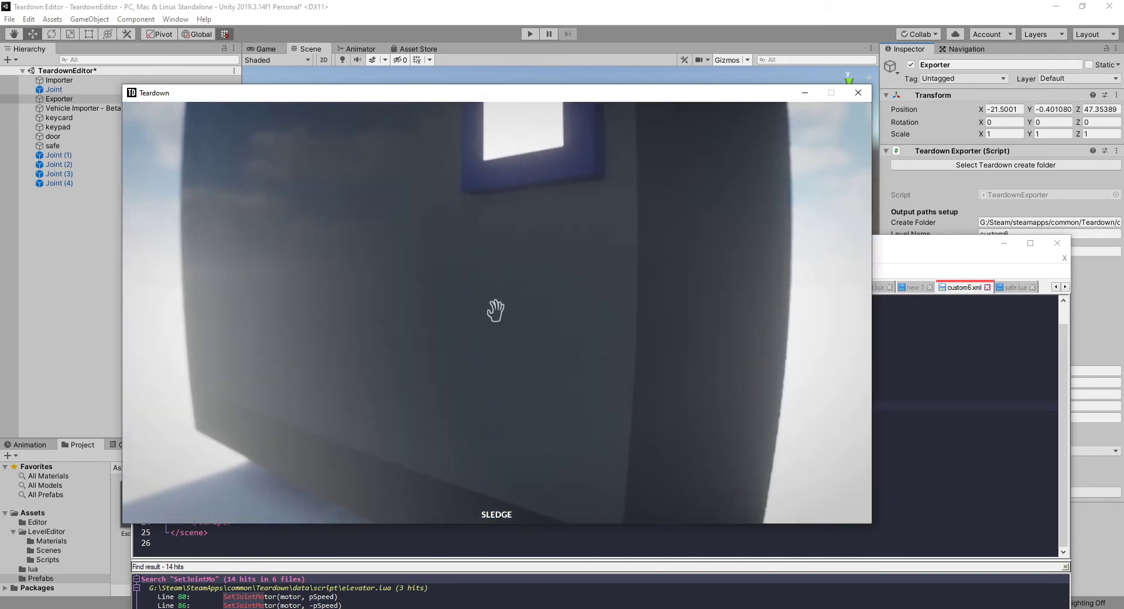
pyautogui.press('s')
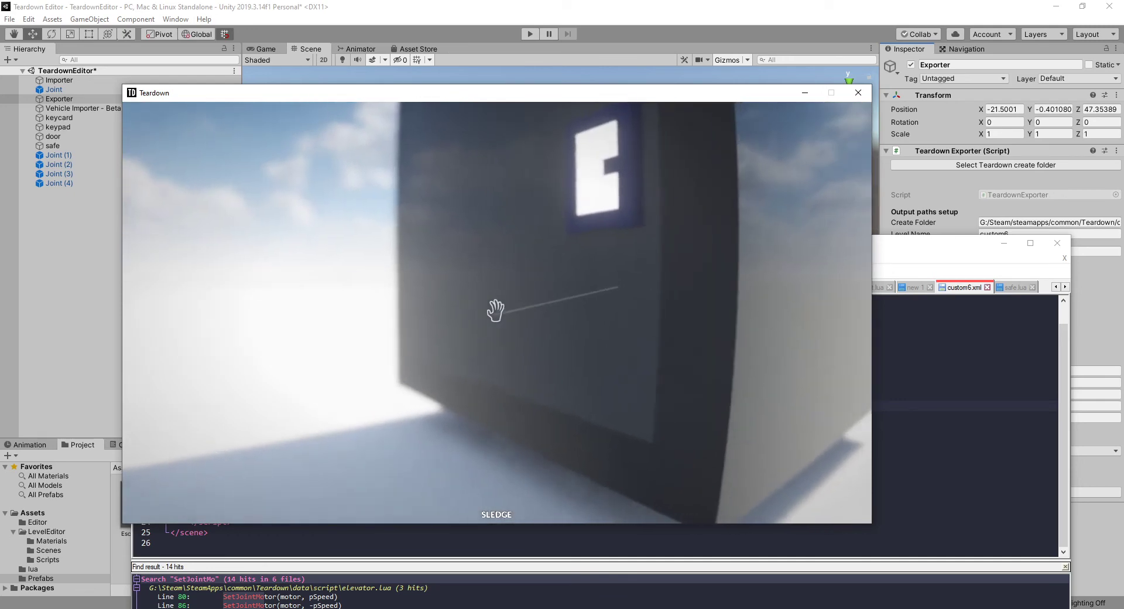
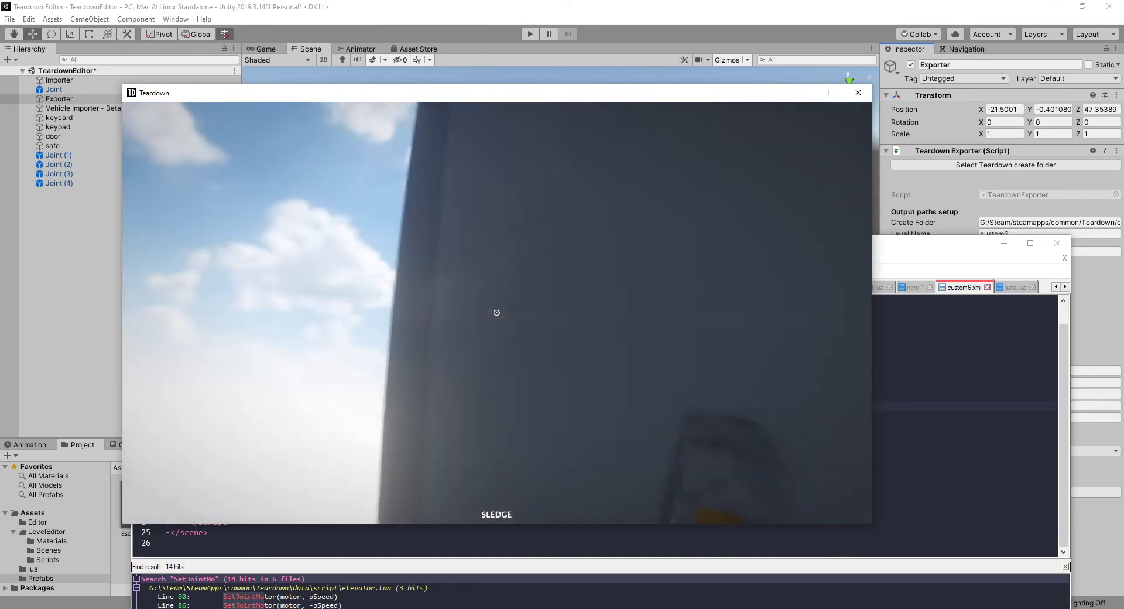
pyautogui.press('w')
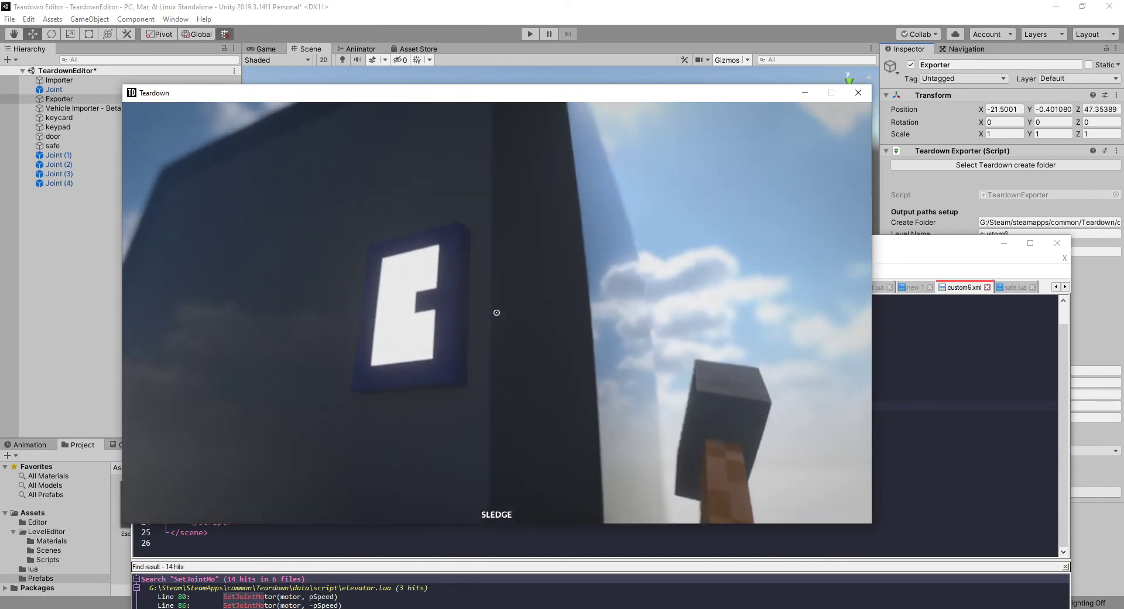
pyautogui.press('s')
pyautogui.press('w')
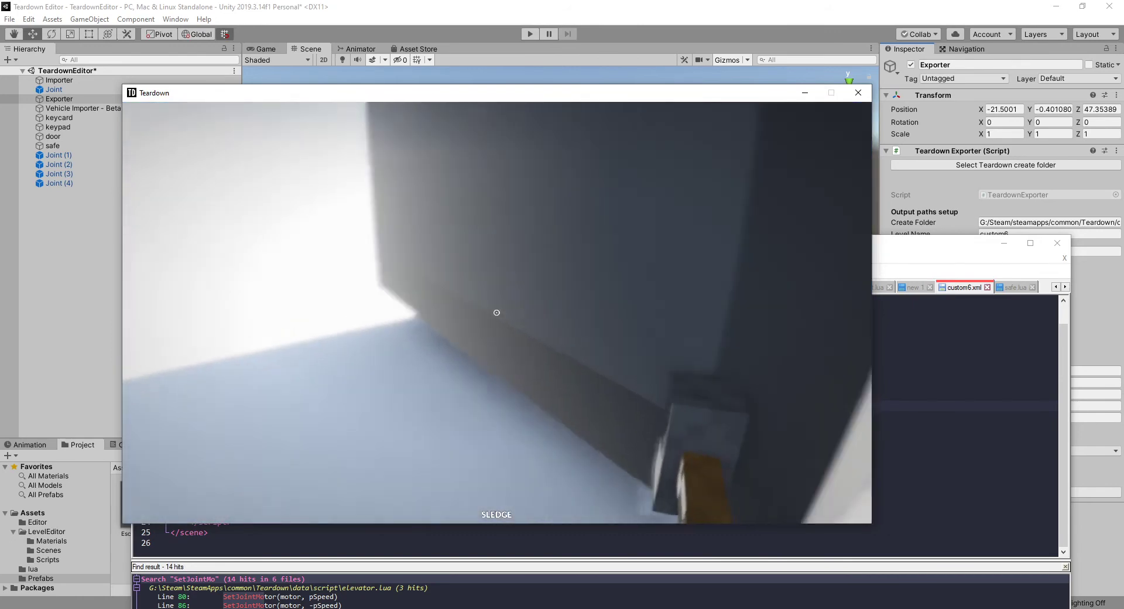
pyautogui.press('s')
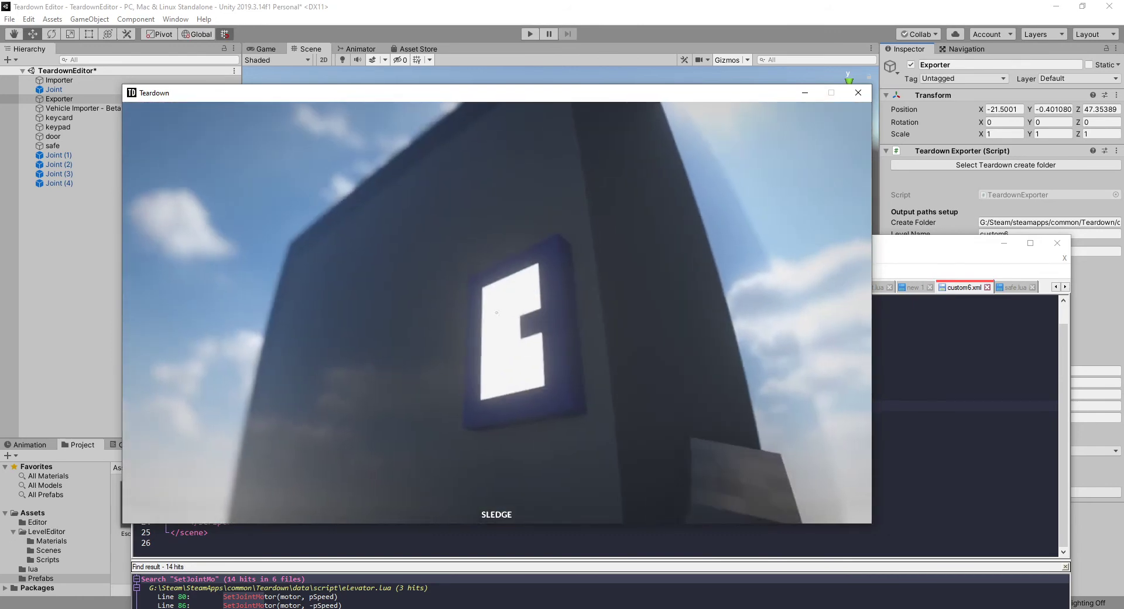
# Switch back to Notepad++ and review the position and ball type of the joint at 1.45 1.7 1.9 in custom6.xml
pyautogui.hotkey('alt', 'Tab')
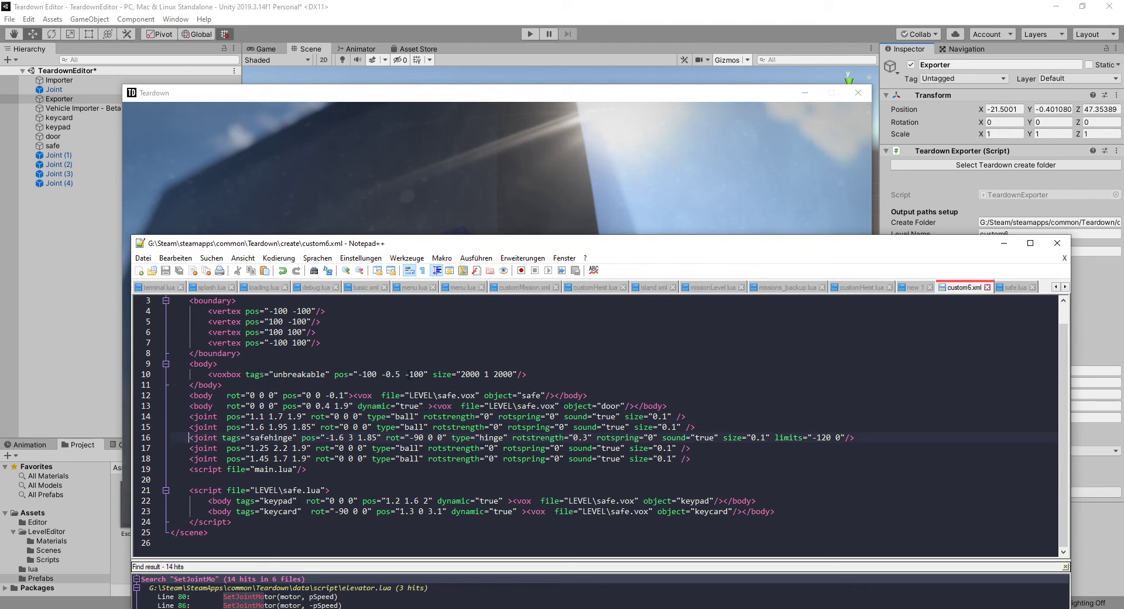
pyautogui.click(406, 458)
pyautogui.moveTo(254, 457); pyautogui.dragTo(322, 459)
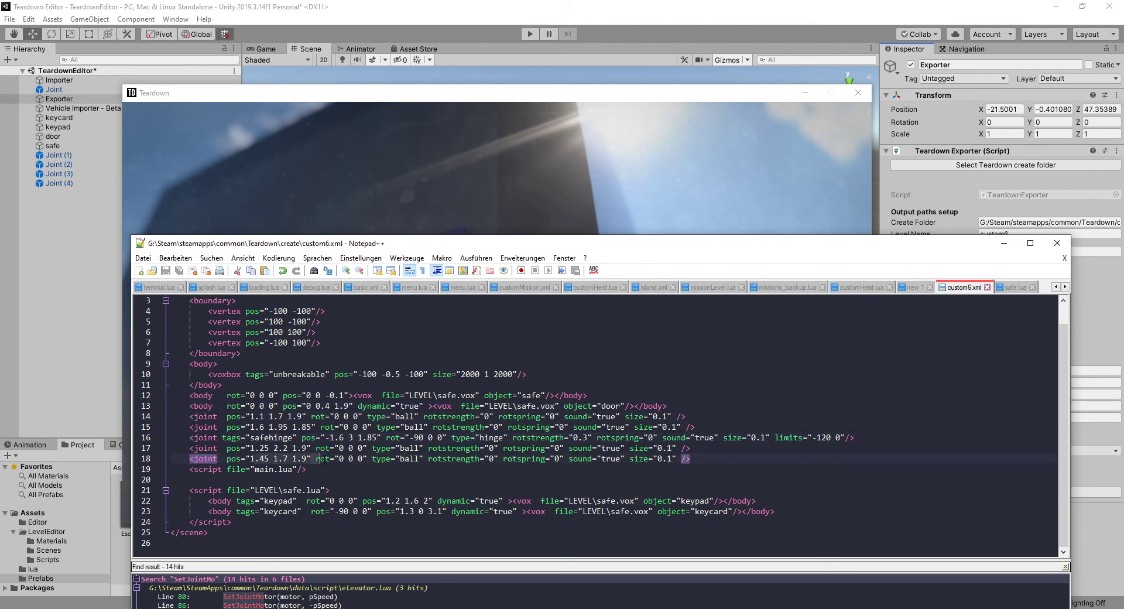
pyautogui.doubleClick(415, 458)
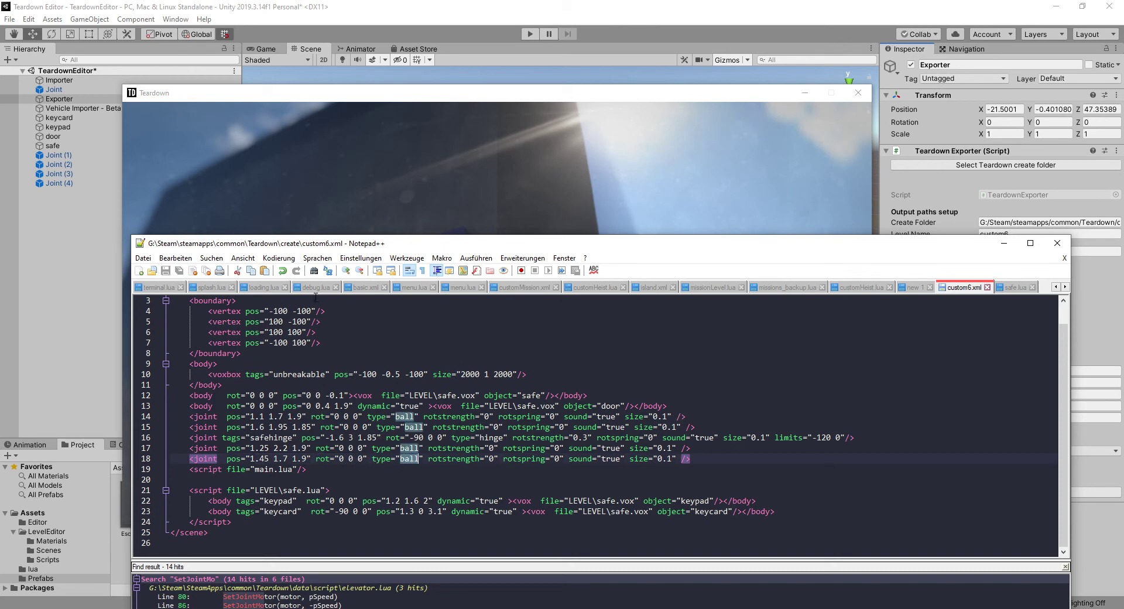
# Switch to Unity, give the joint beside the keypad the tag lock and export the level to Teardown
pyautogui.click(635, 5)
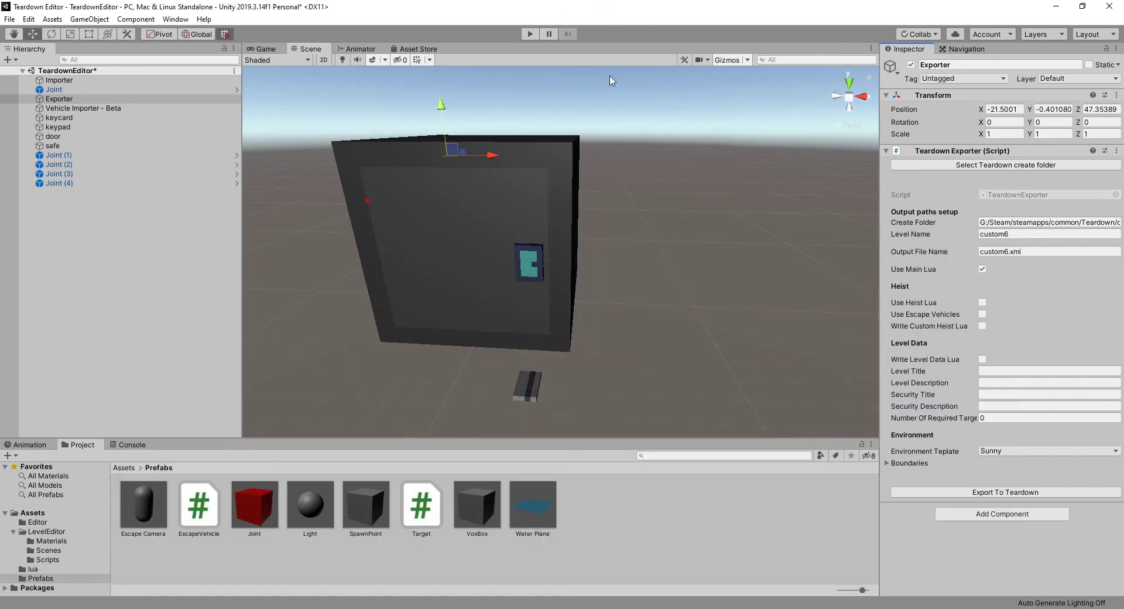
pyautogui.click(550, 262)
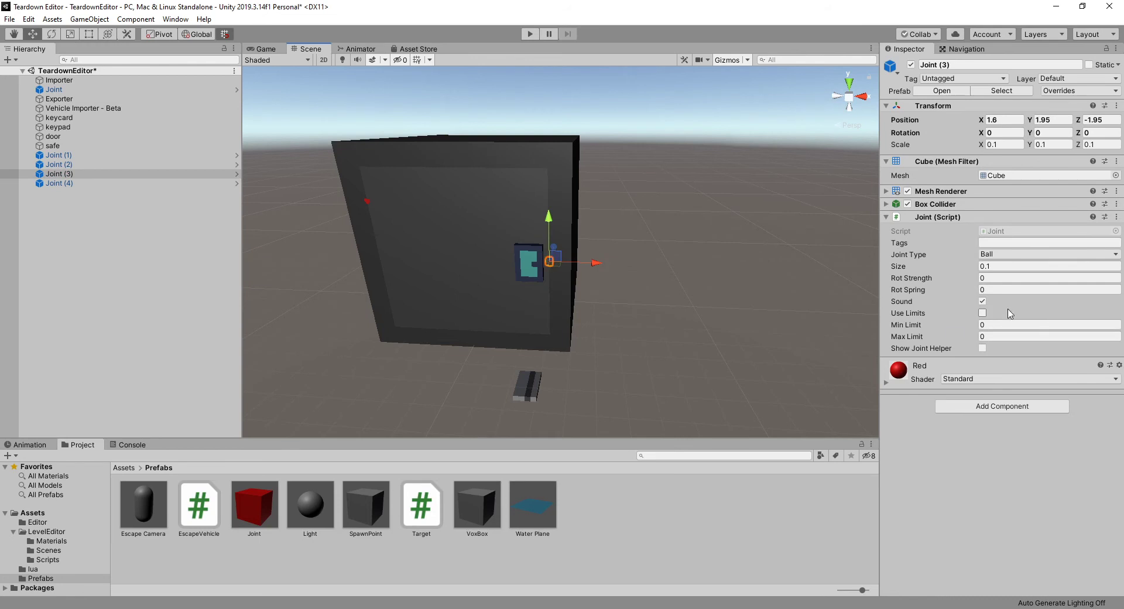
pyautogui.click(998, 241)
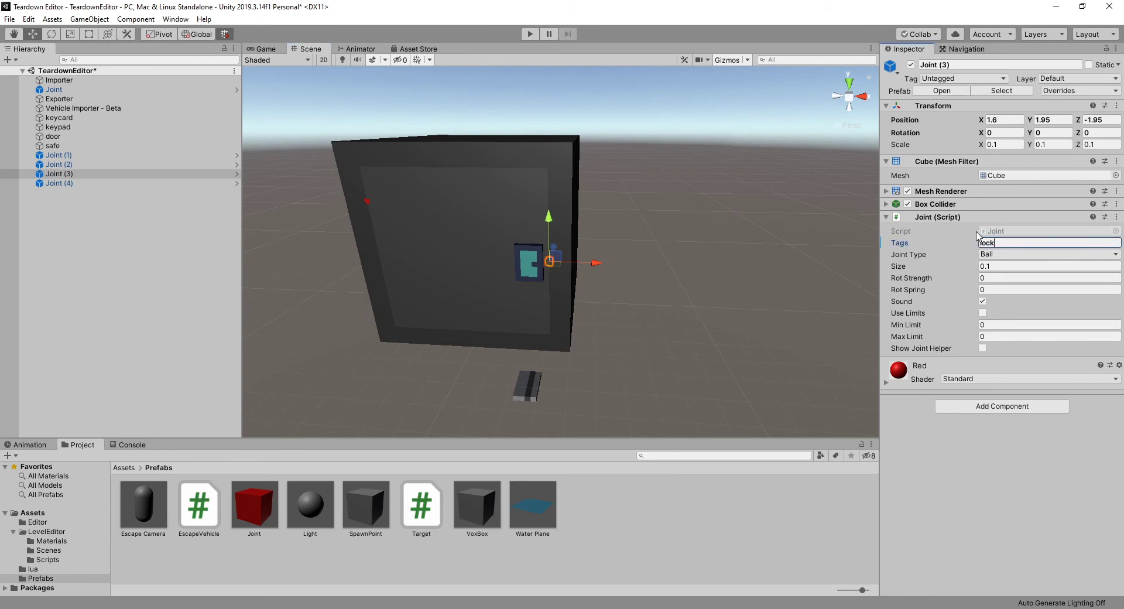
pyautogui.click(59, 98)
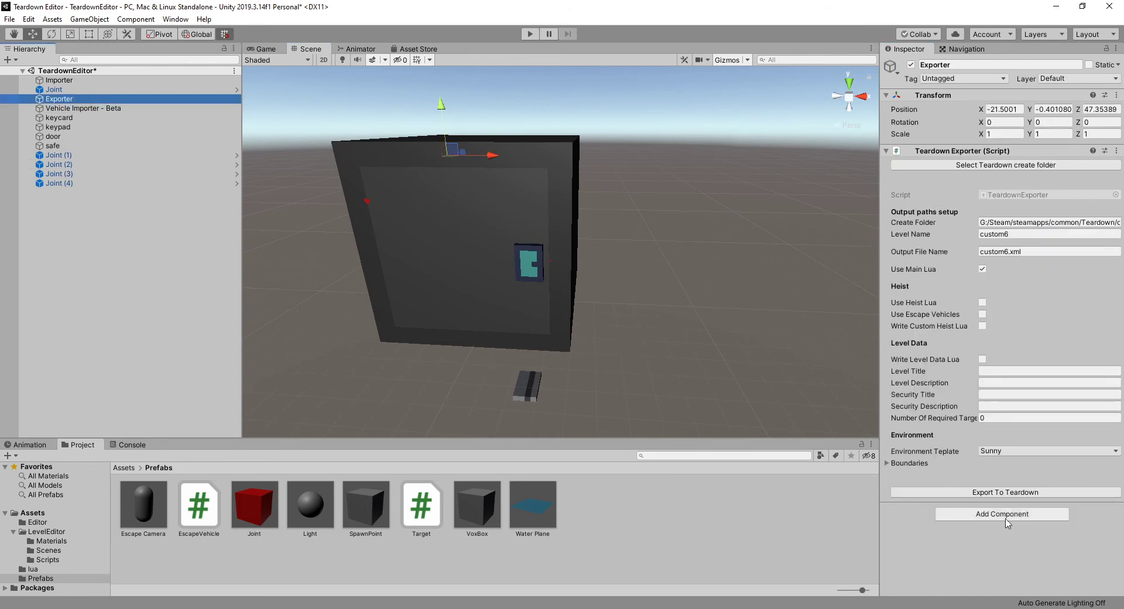
pyautogui.click(1010, 497)
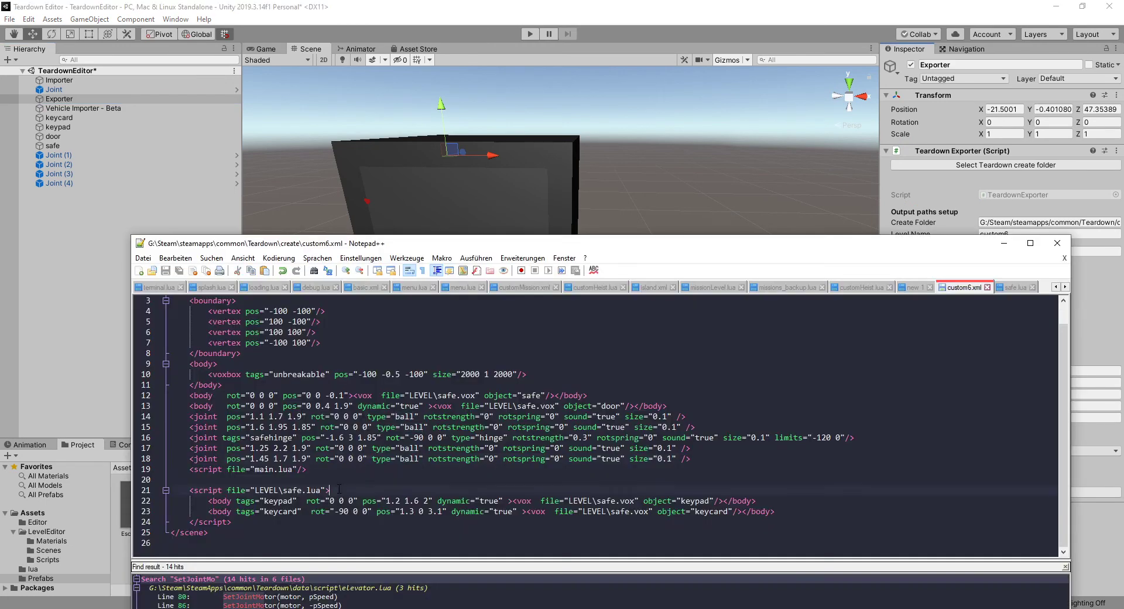
# Select the safe.lua script block in custom6.xml in Notepad++ and return to Unity
pyautogui.moveTo(339, 488); pyautogui.dragTo(298, 491)
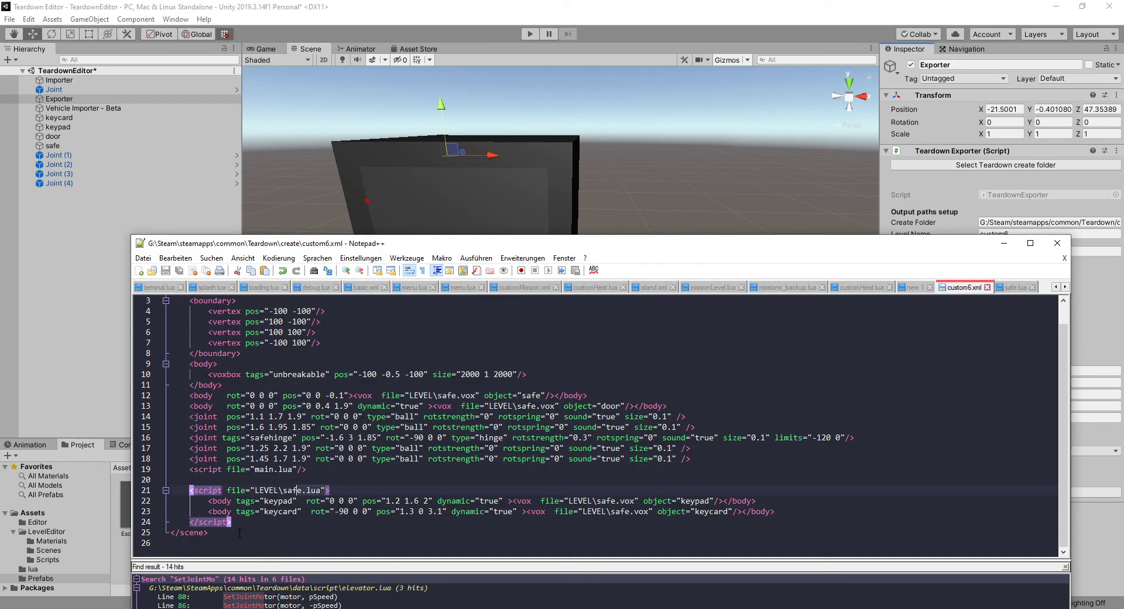
pyautogui.click(262, 519)
pyautogui.click(188, 490)
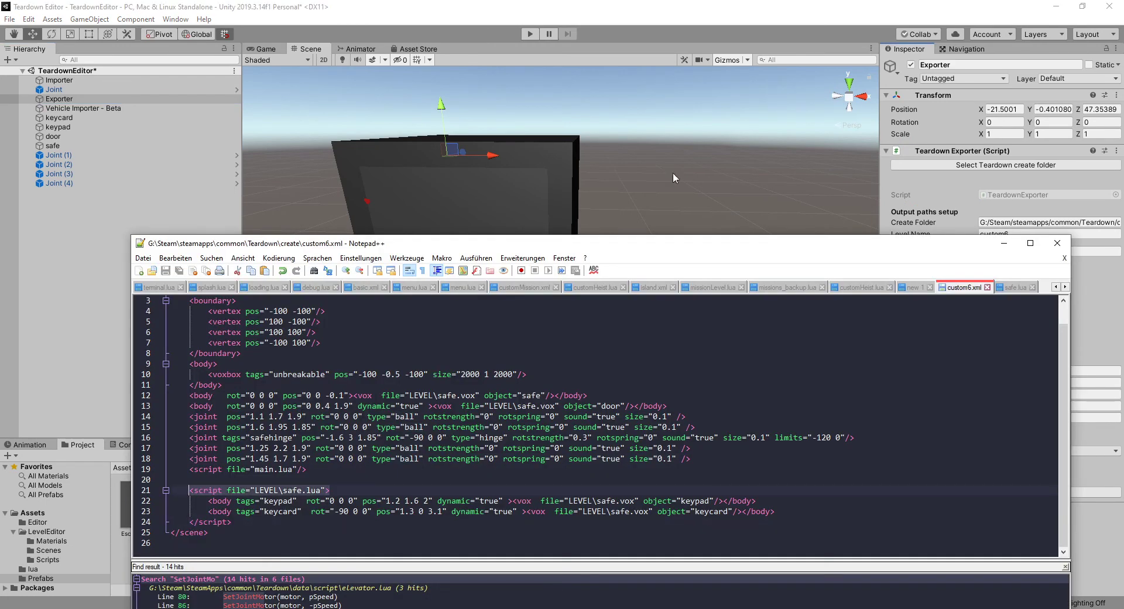
pyautogui.click(733, 6)
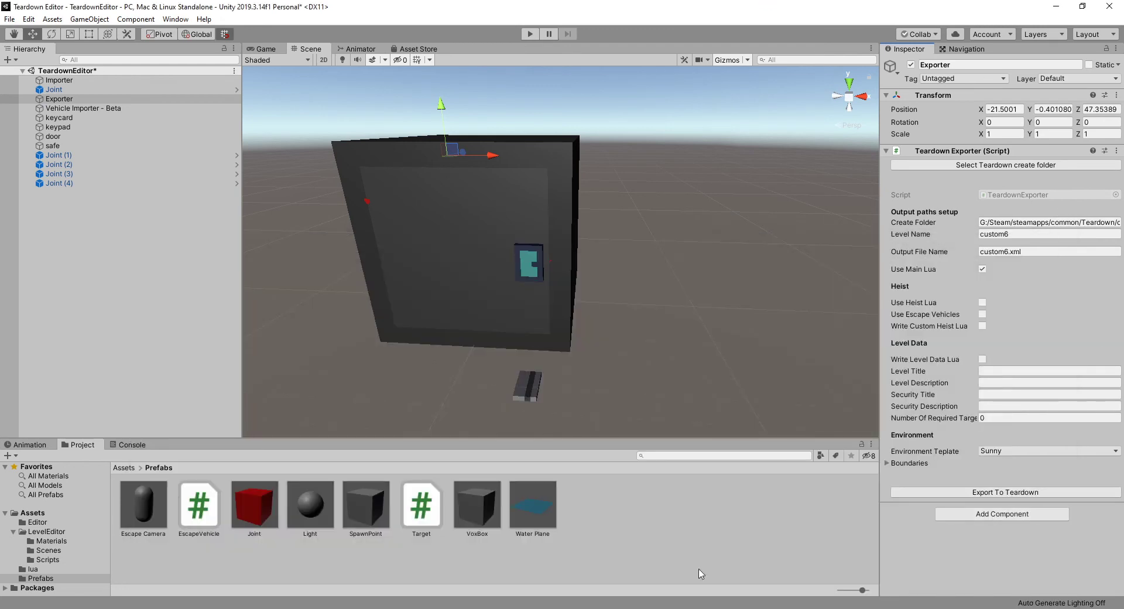
# Switch to Notepad++ and add a script block for LEVEL\safe.lua with a closing tag below the main.lua line in custom6.xml
pyautogui.click(503, 608)
pyautogui.click(602, 355)
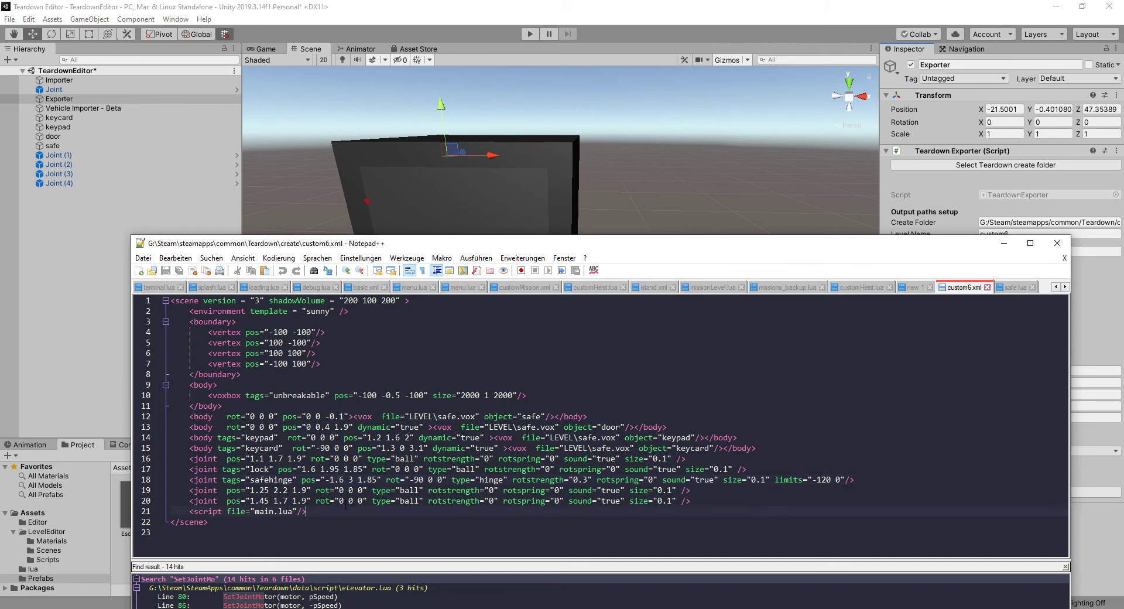
pyautogui.press('Return')
pyautogui.press('Return')
pyautogui.write('<script file="LEVEL\\safe.lua">')
pyautogui.press('Return')
pyautogui.write('</script>')
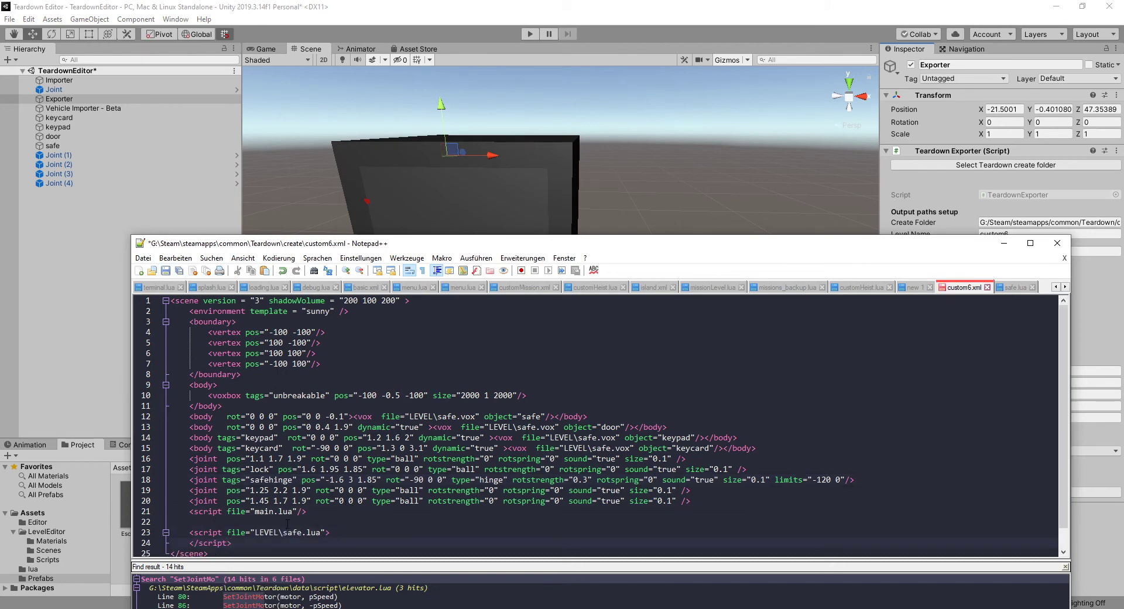
# Move the keypad body, keycard body and lock joint lines into the LEVEL\safe.lua script block in custom6.xml
pyautogui.click(302, 469)
pyautogui.press('Home')
pyautogui.press('Home')
pyautogui.hotkey('shift', 'Down')
pyautogui.press('Delete')
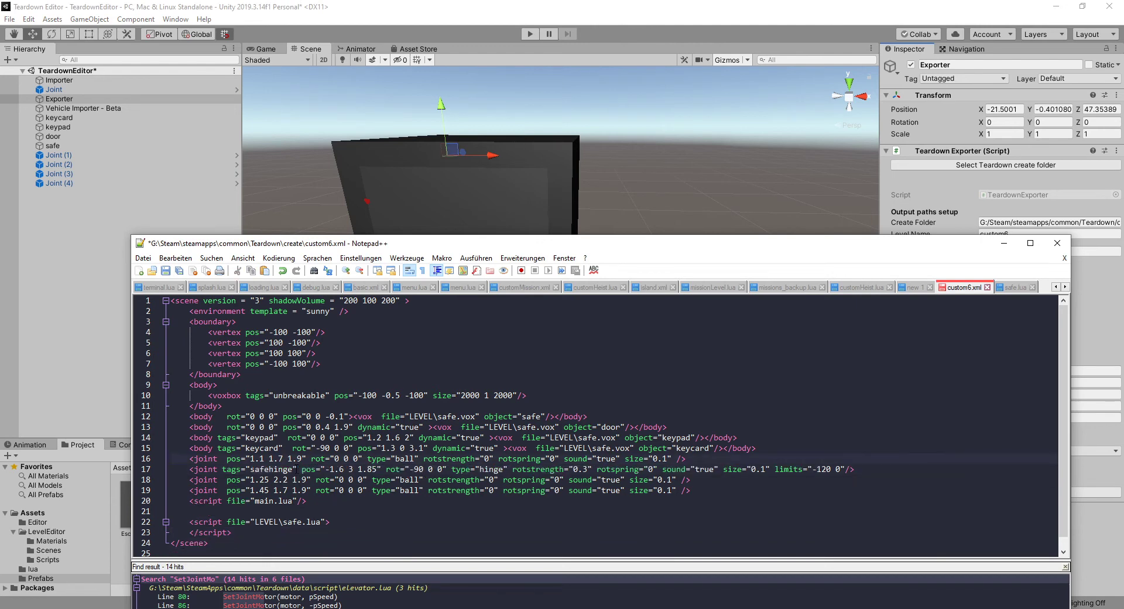
pyautogui.hotkey('ctrl', 'v')
pyautogui.hotkey('shift', 'Up')
pyautogui.hotkey('shift', 'Up')
pyautogui.hotkey('shift', 'Up')
pyautogui.hotkey('ctrl', 'x')
pyautogui.press('Down')
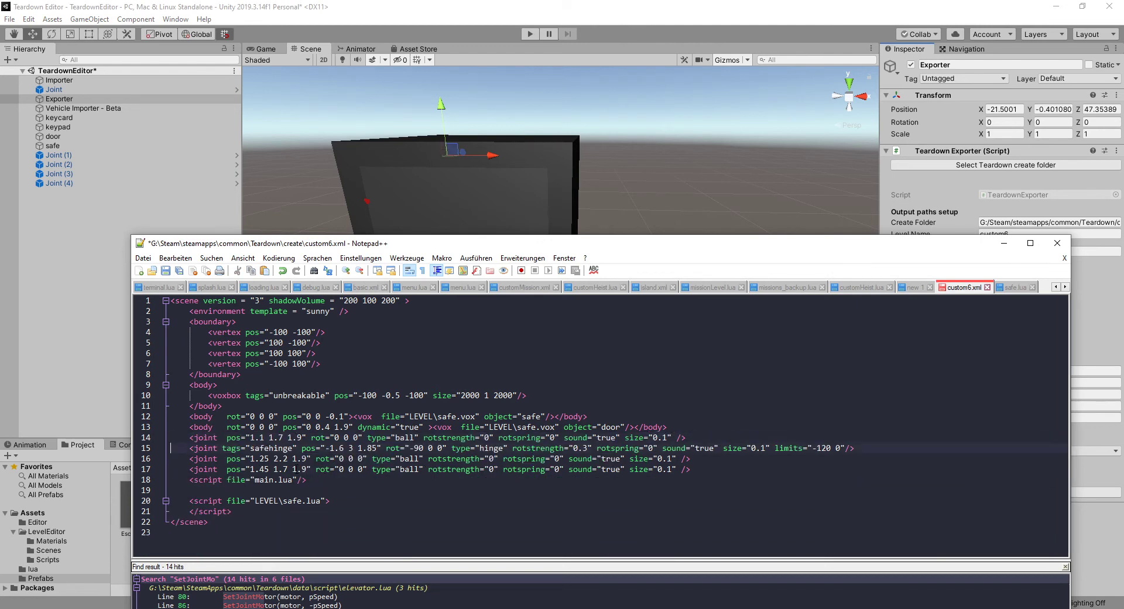
pyautogui.press('Down')
pyautogui.hotkey('ctrl', 'v')
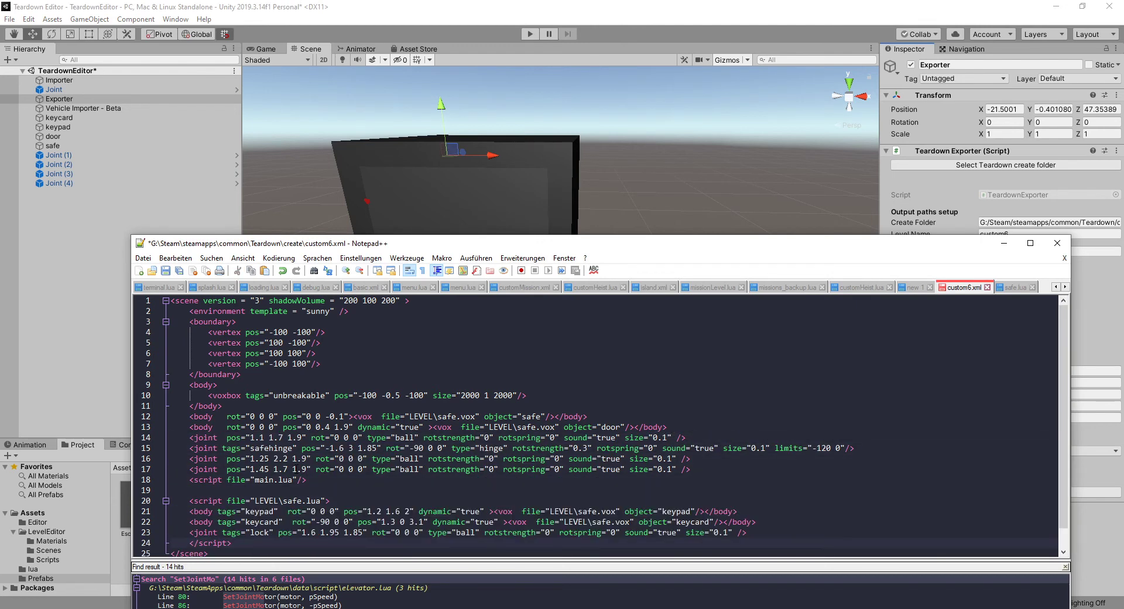
# Indent the keypad, keycard and lock lines one level inside the script block and save custom6.xml
pyautogui.press('Up')
pyautogui.press('Home')
pyautogui.press('Tab')
pyautogui.press('Up')
pyautogui.press('Home')
pyautogui.press('Tab')
pyautogui.press('Up')
pyautogui.press('Home')
pyautogui.press('Tab')
pyautogui.hotkey('ctrl', 's')
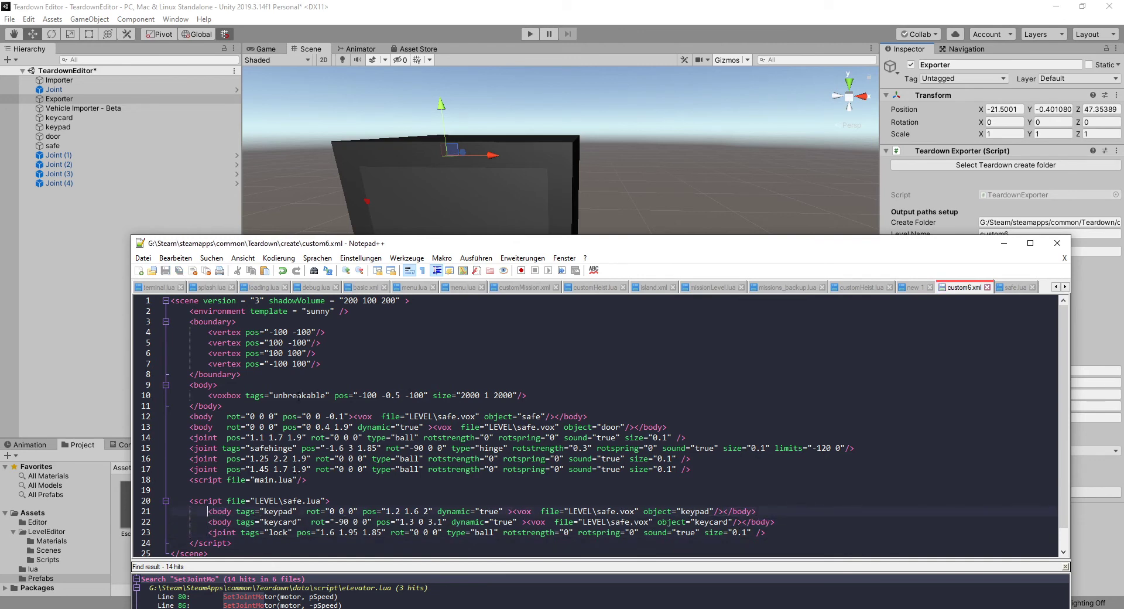
# In safe.lua, add lock = FindJoint("lock") below the keypad line in init() and save the file
pyautogui.click(1006, 289)
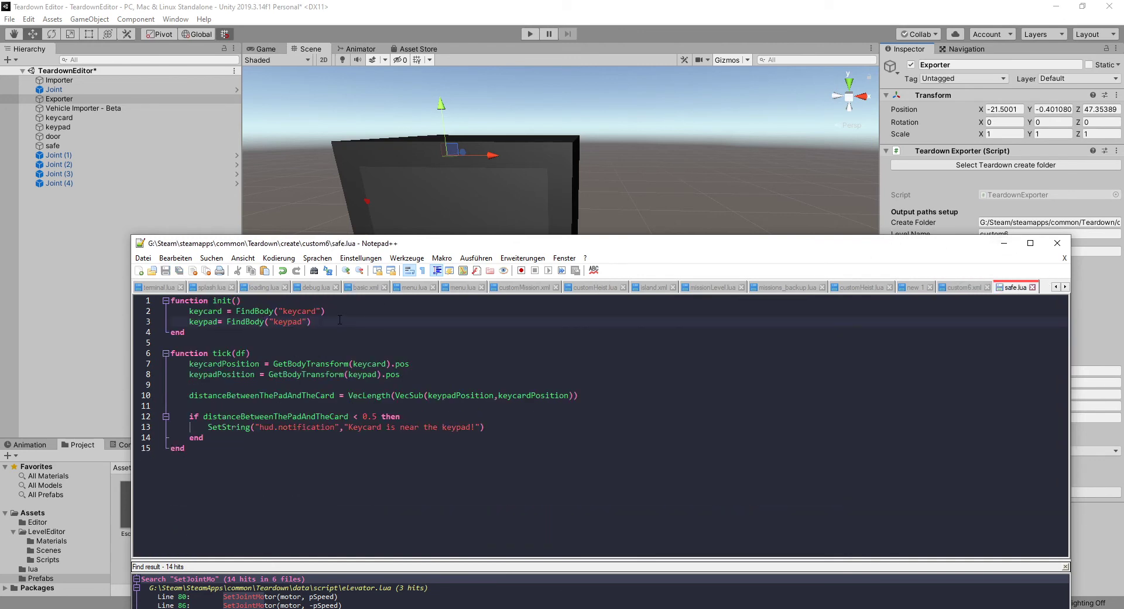
pyautogui.press('Return')
pyautogui.write('lock = FindJoint(')
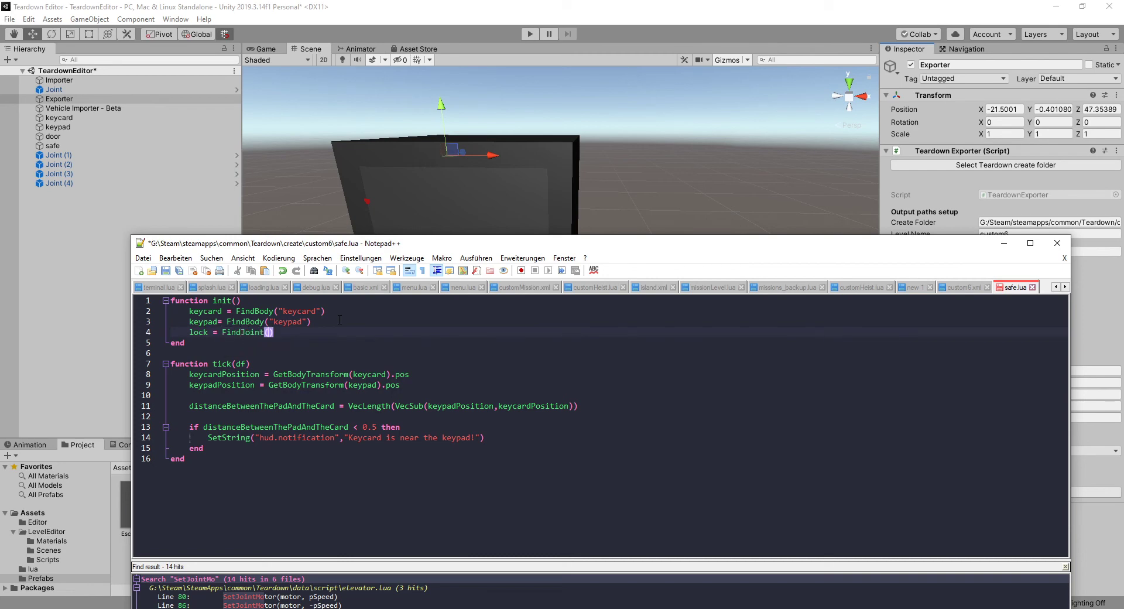
pyautogui.write('"')
pyautogui.write('lock')
pyautogui.hotkey('ctrl', 's')
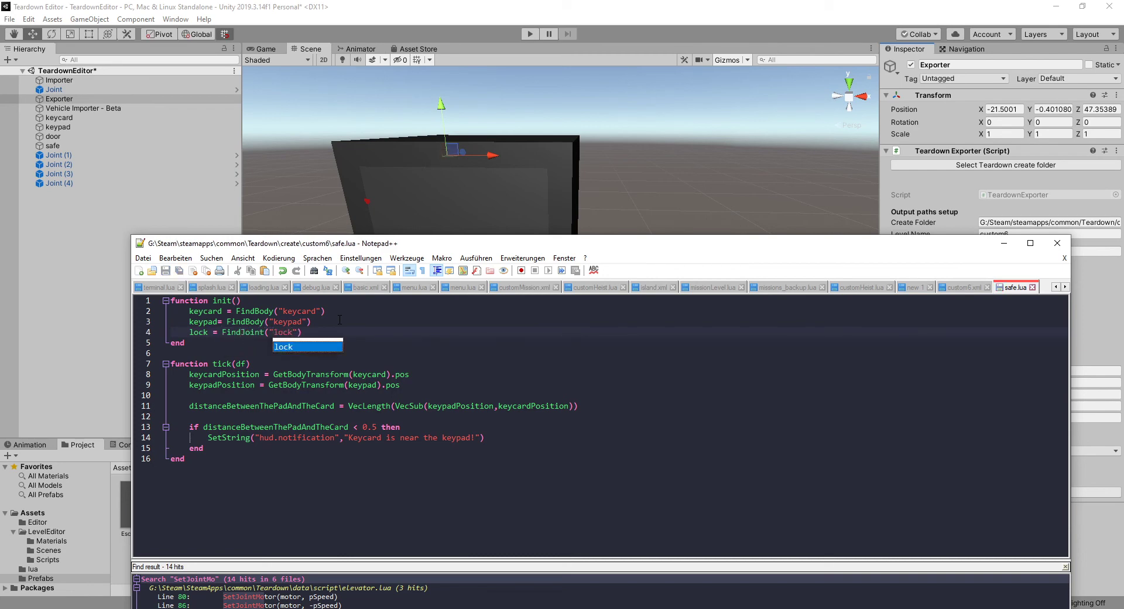
# Review the lock joint line in custom6.xml and the safe model in Unity, and return to safe.lua in Notepad++
pyautogui.click(958, 288)
pyautogui.moveTo(207, 532); pyautogui.dragTo(713, 539)
pyautogui.click(1002, 292)
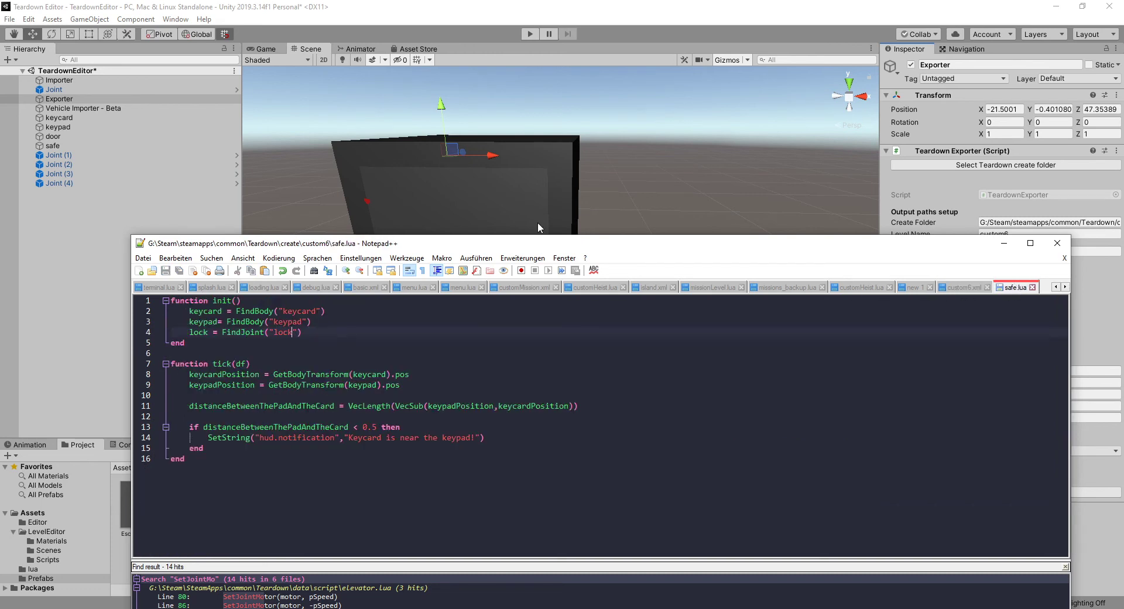
pyautogui.click(678, 61)
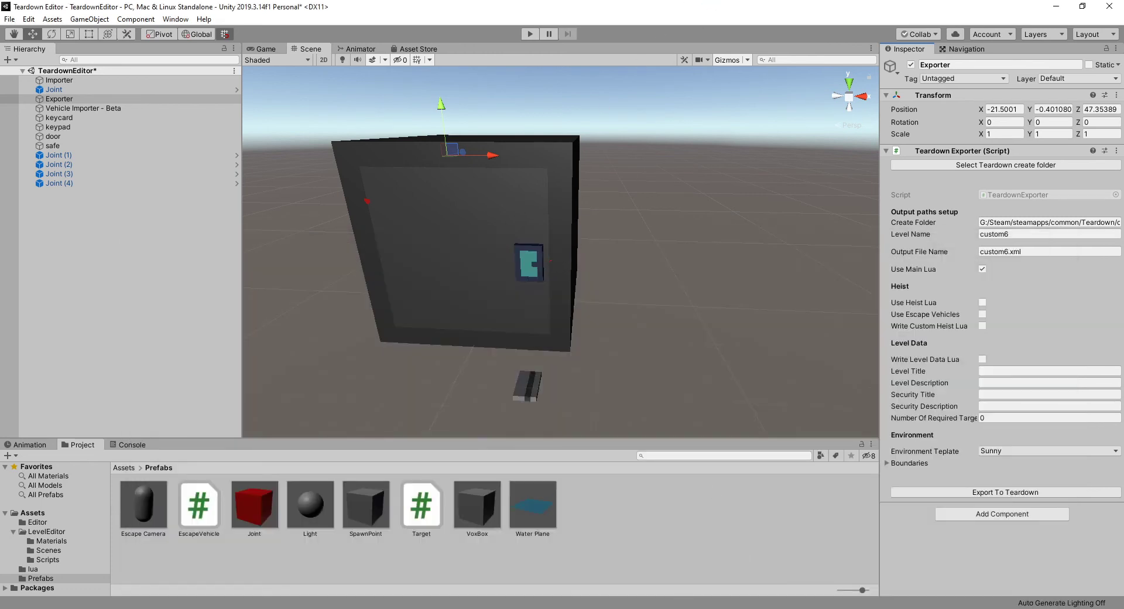
pyautogui.hotkey('alt', 'Tab')
pyautogui.hotkey('alt', 'Tab')
pyautogui.hotkey('alt', 'Tab')
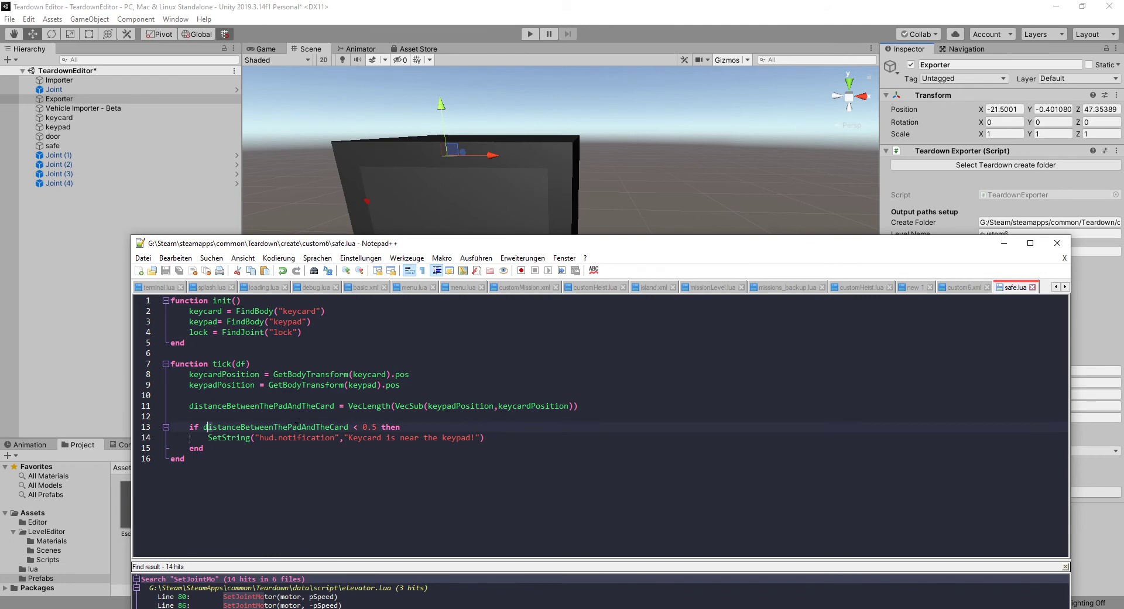
# Change the hud.notification text in tick() to "Safe is unlocked!"
pyautogui.moveTo(204, 427); pyautogui.dragTo(467, 442)
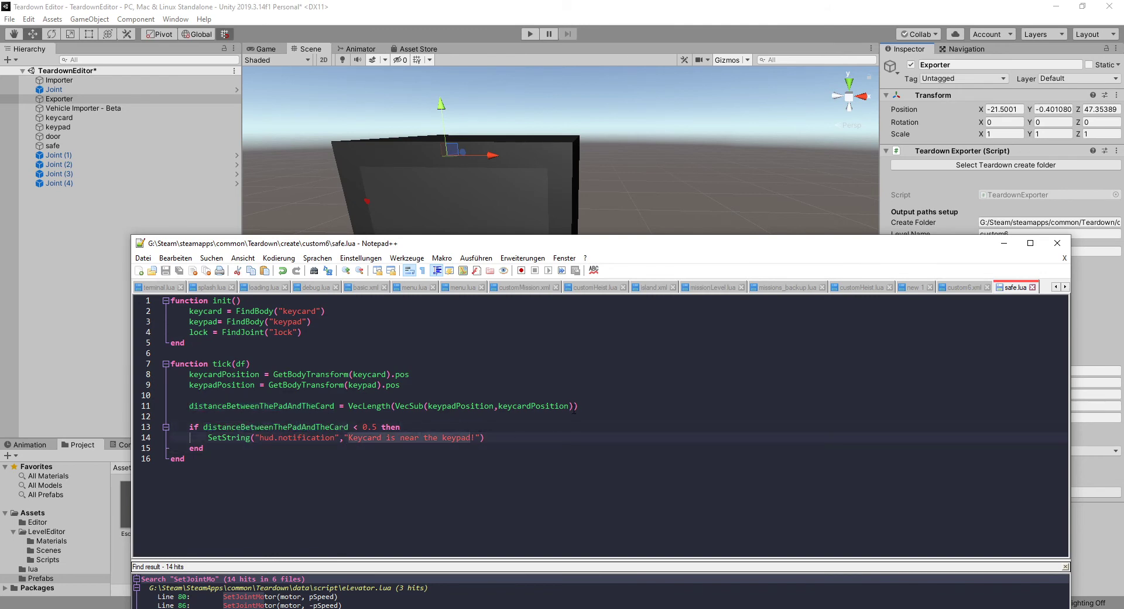
pyautogui.write('Safe is ')
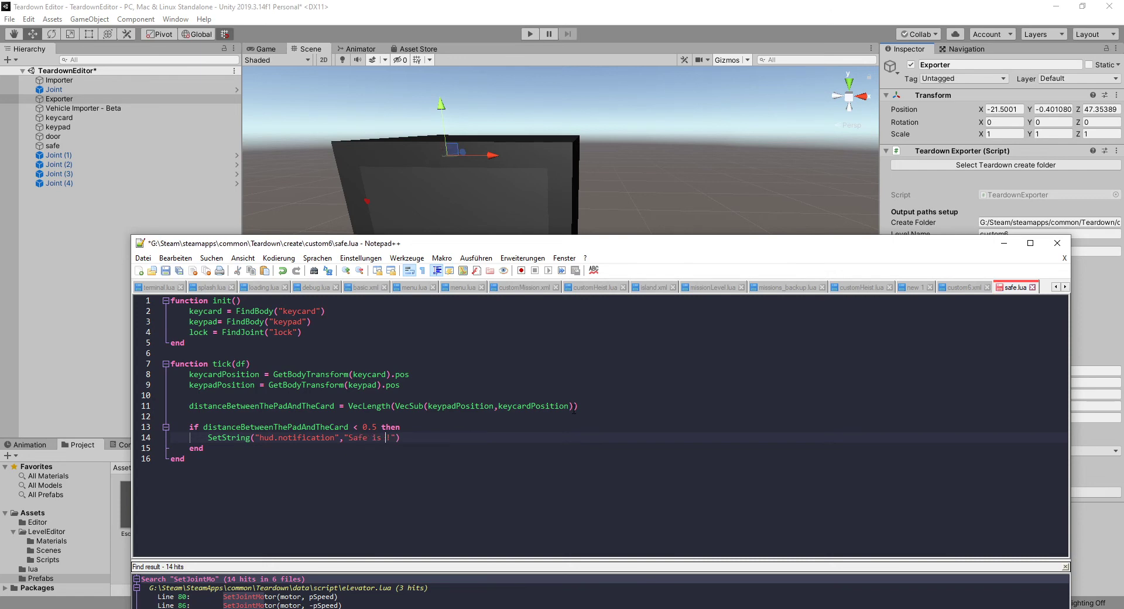
pyautogui.write('unlocked!')
pyautogui.press('End')
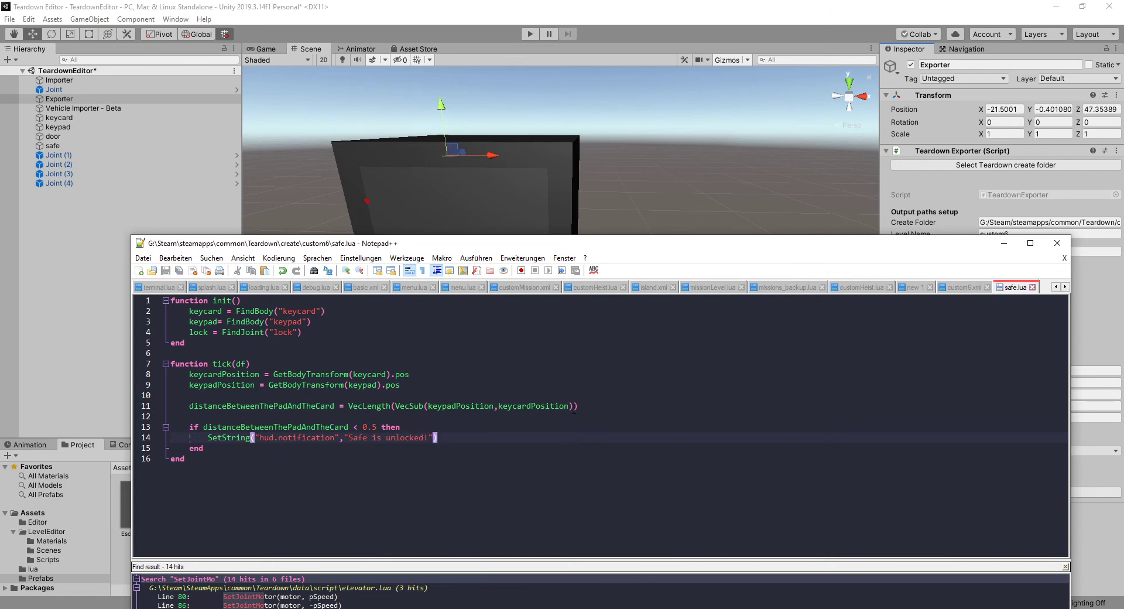
# Add Delete(lock) below the notification line inside the distance check and save safe.lua
pyautogui.press('Return')
pyautogui.write('lock')
pyautogui.press('Home')
pyautogui.write('Delet')
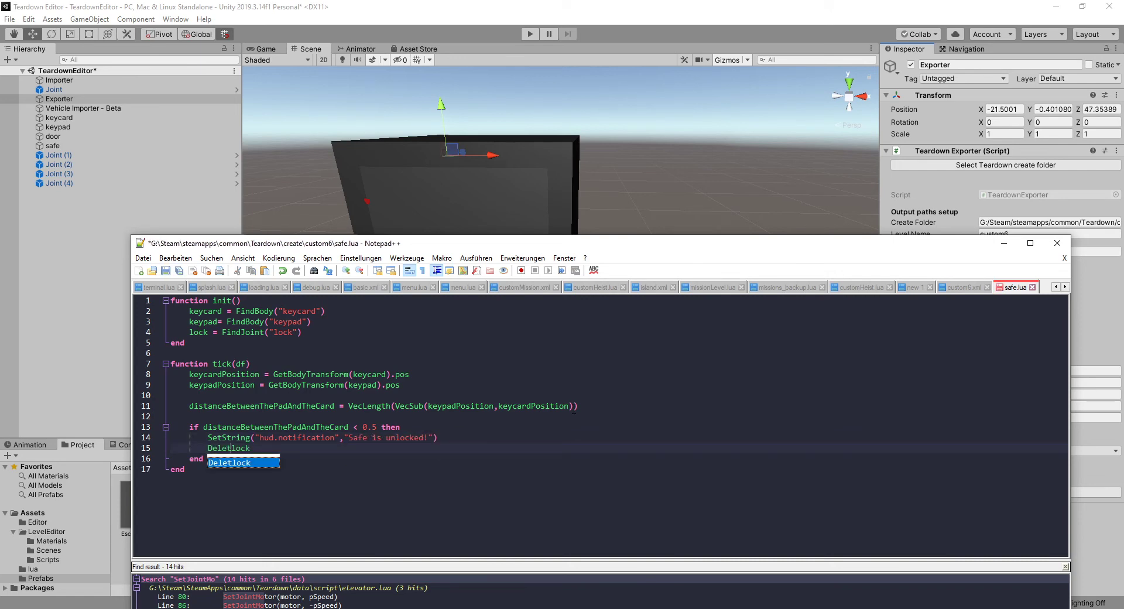
pyautogui.write('e(')
pyautogui.hotkey('ctrl', 's')
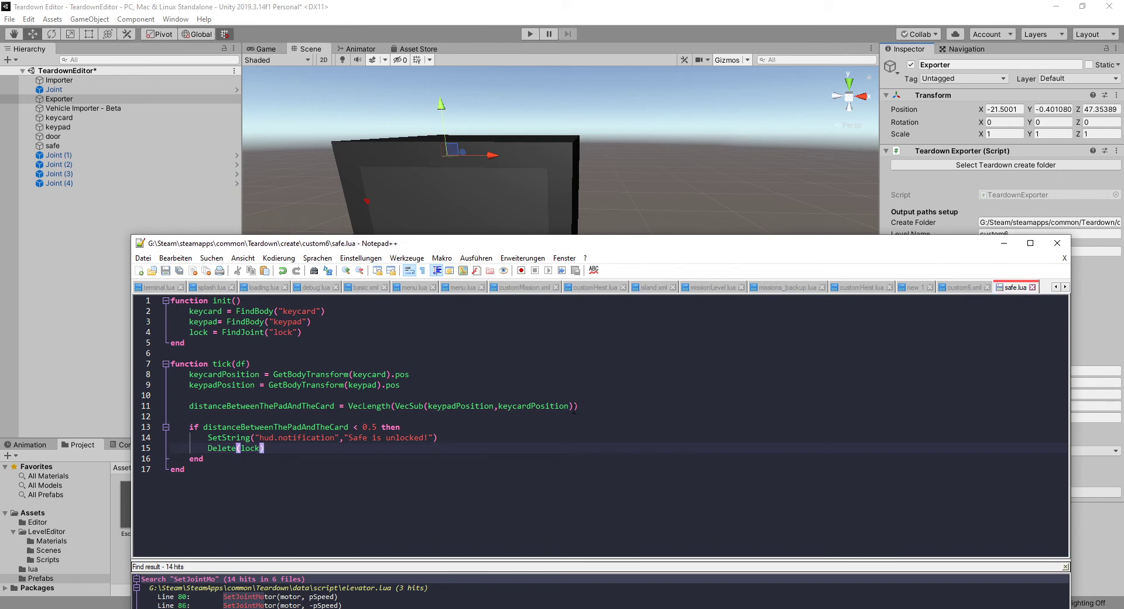
# Switch to Teardown, restart the level and bring the keycard to the keypad to test unlocking the safe door
pyautogui.hotkey('alt', 'Tab')
pyautogui.press('Escape')
pyautogui.click(502, 321)
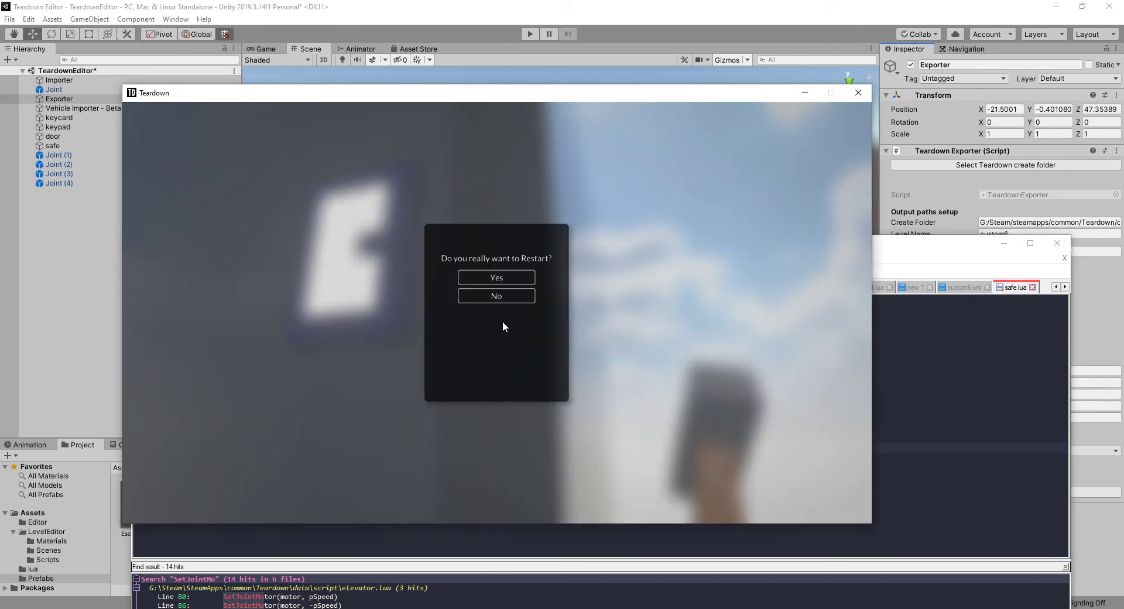
pyautogui.click(520, 279)
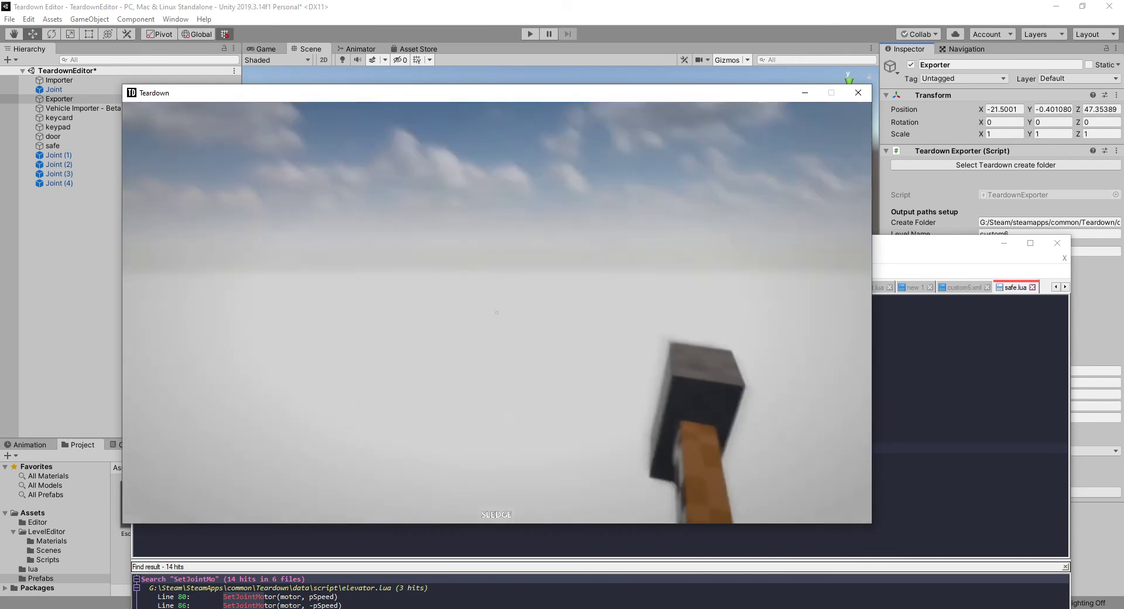
pyautogui.press('w')
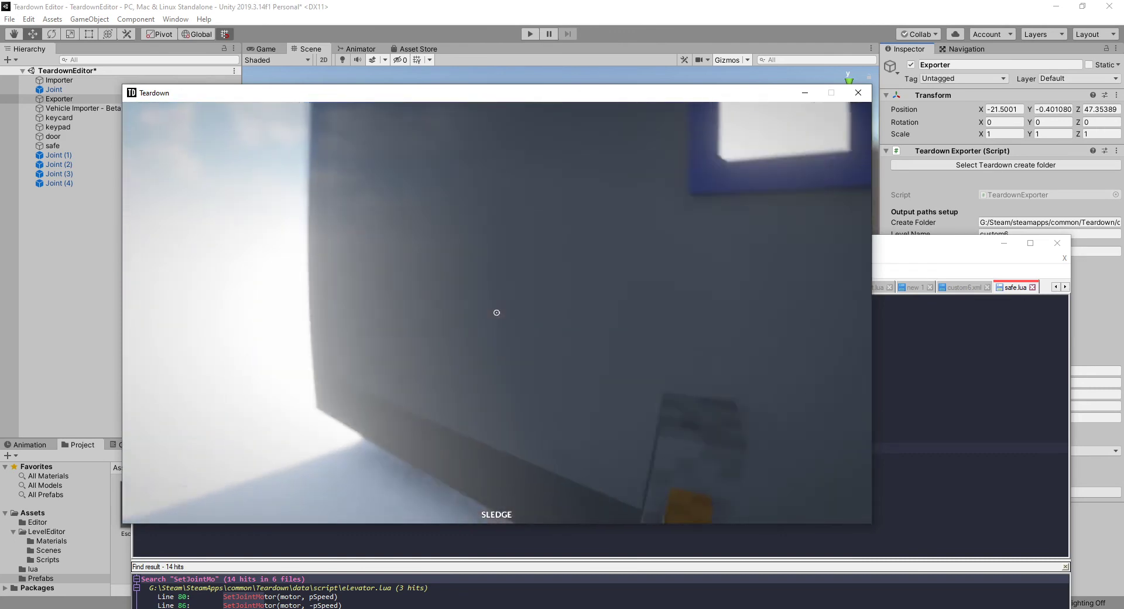
pyautogui.press('s')
pyautogui.rightClick(496, 312)
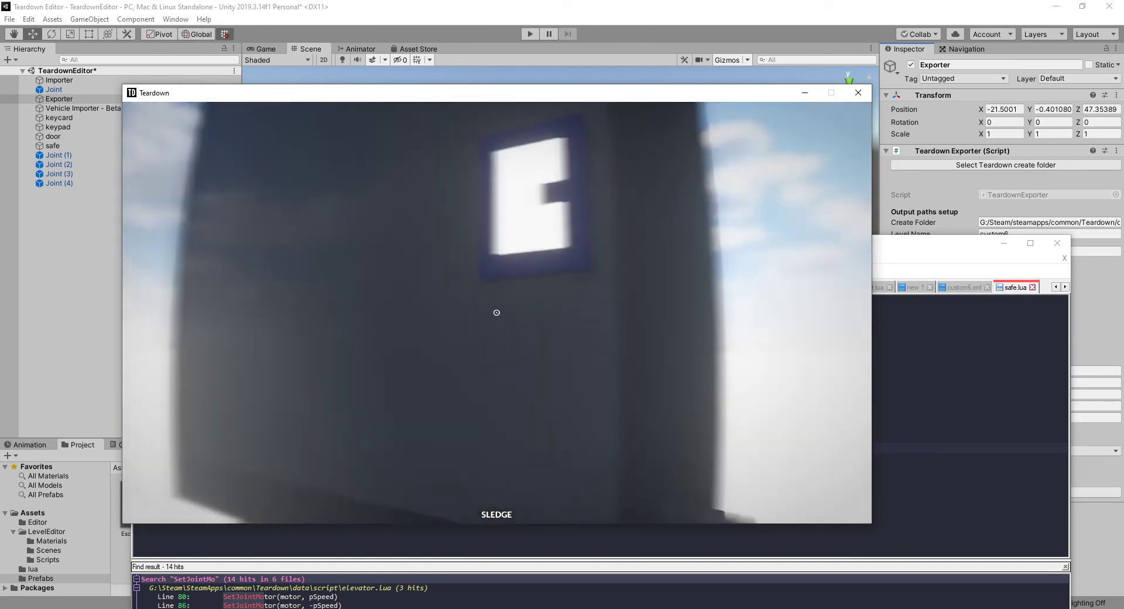
pyautogui.rightClick(496, 312)
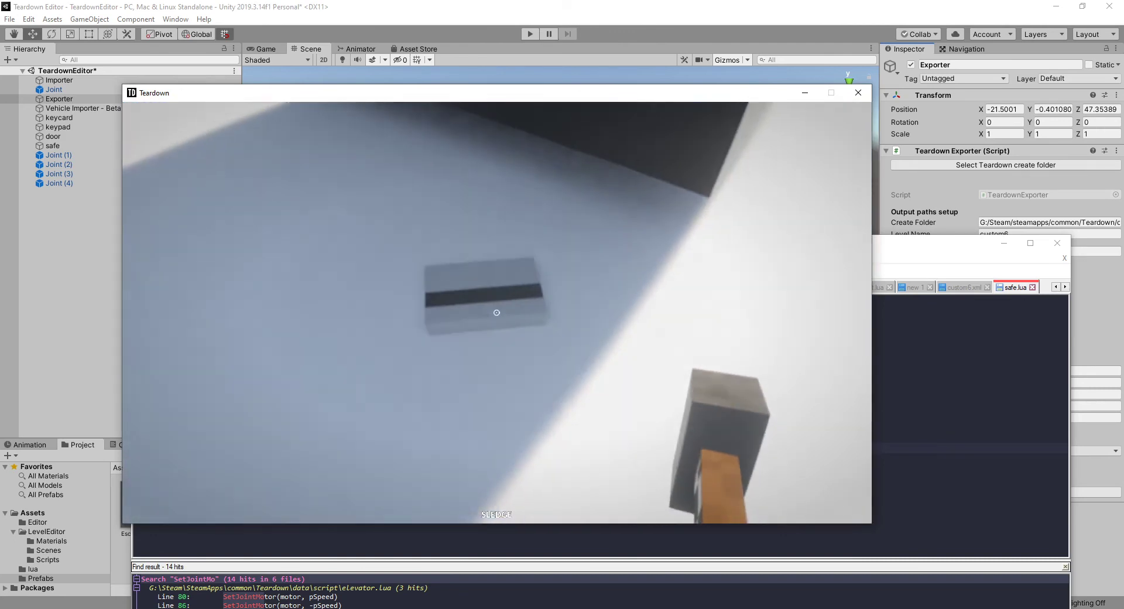
pyautogui.rightClick(496, 312)
pyautogui.moveTo(495, 310); pyautogui.dragTo(495, 310, button='right')
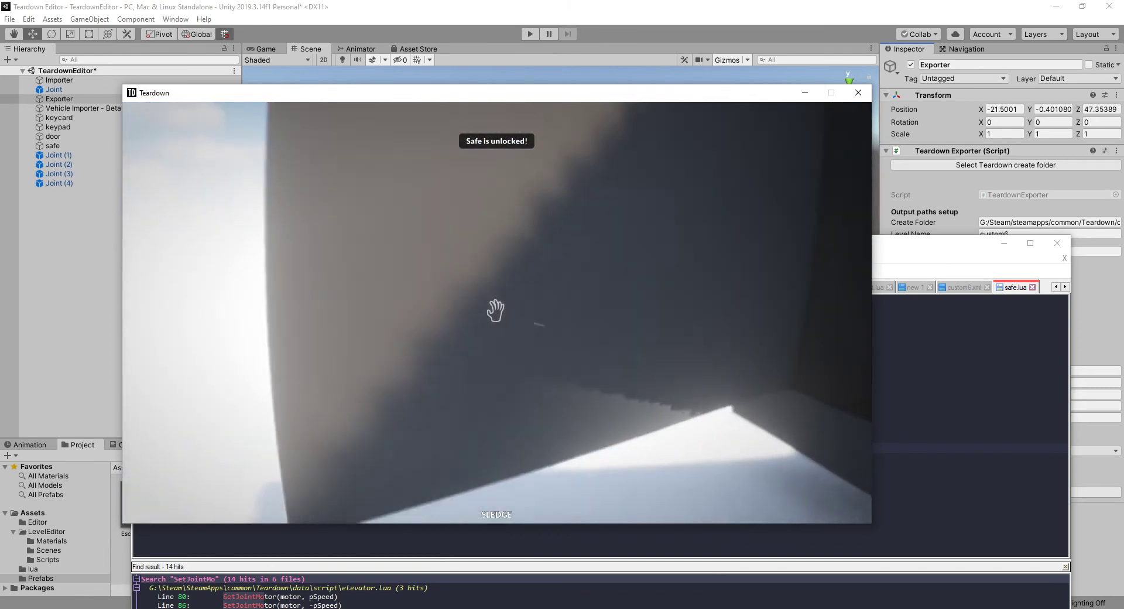
# Walk around the open safe and examine the door, keypad and interior from several sides
pyautogui.press('s')
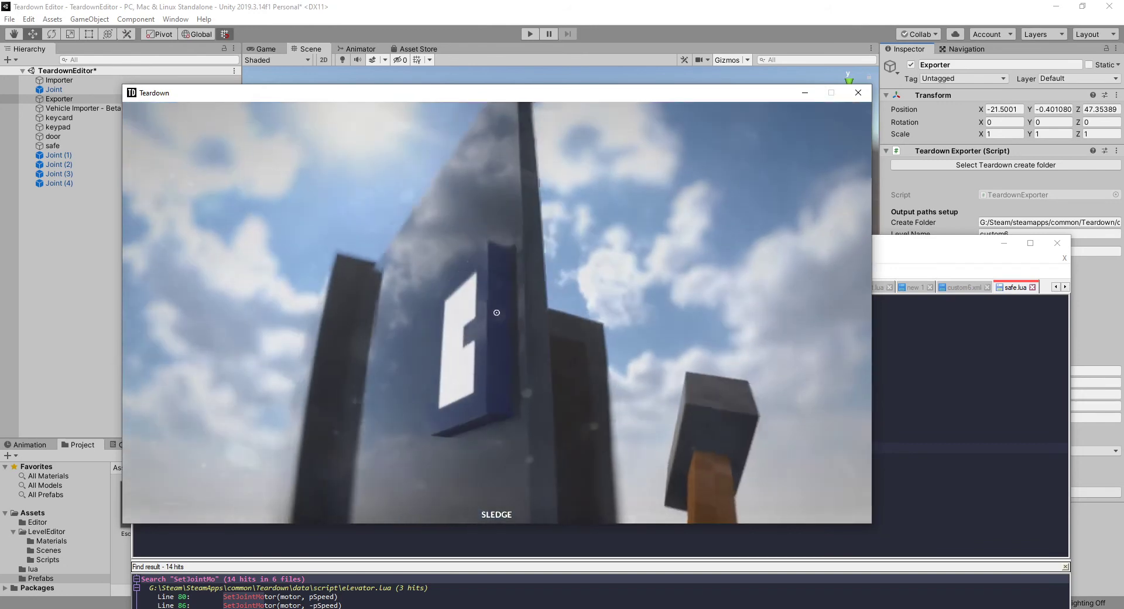
pyautogui.press('s')
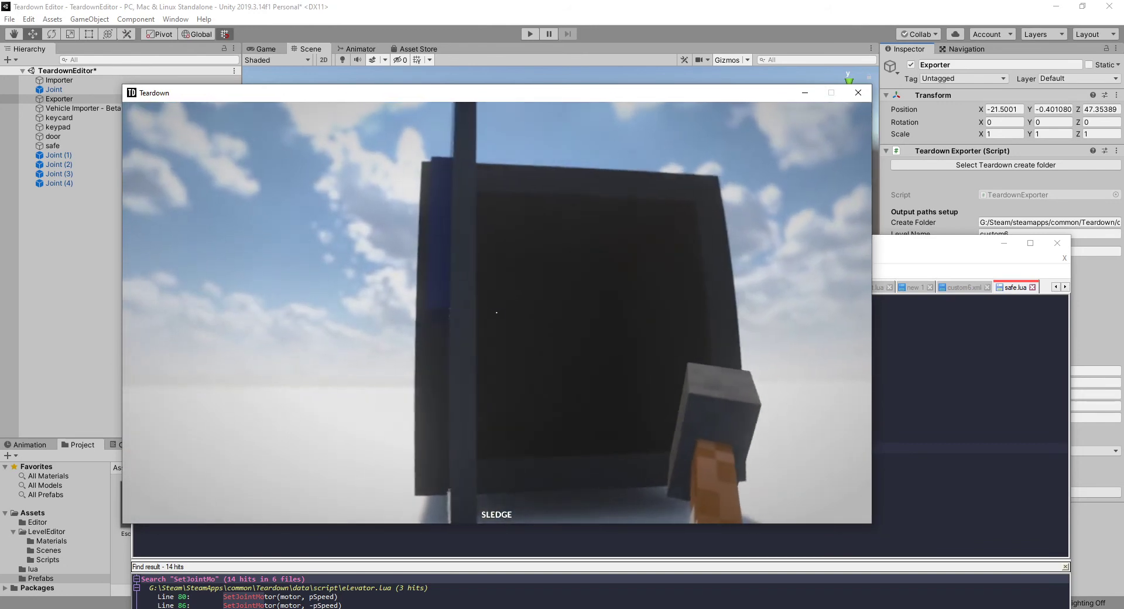
pyautogui.press('a')
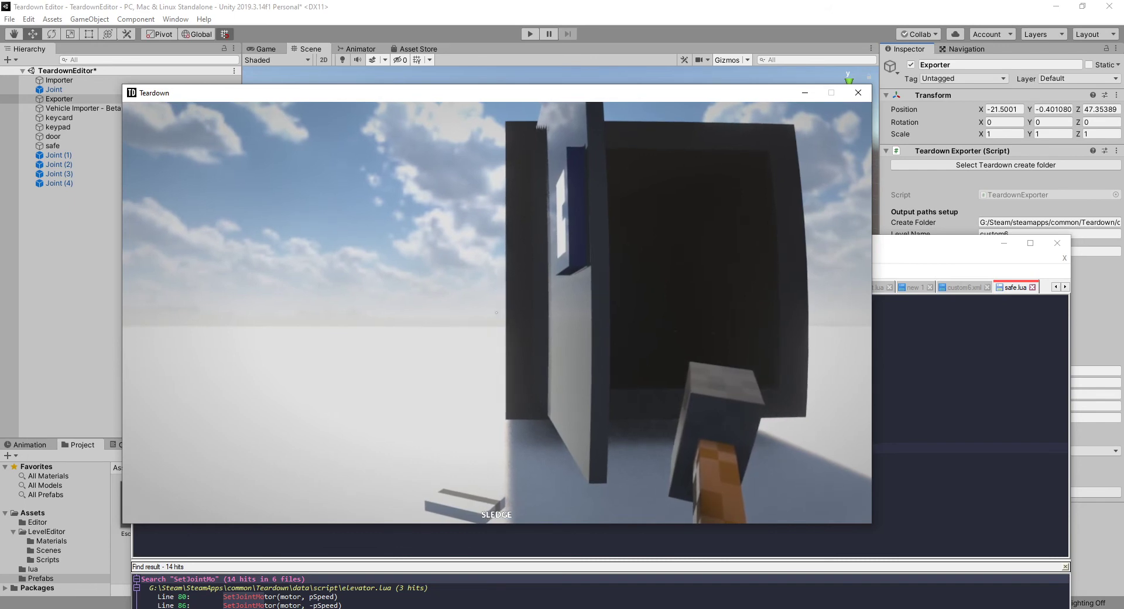
pyautogui.press('d')
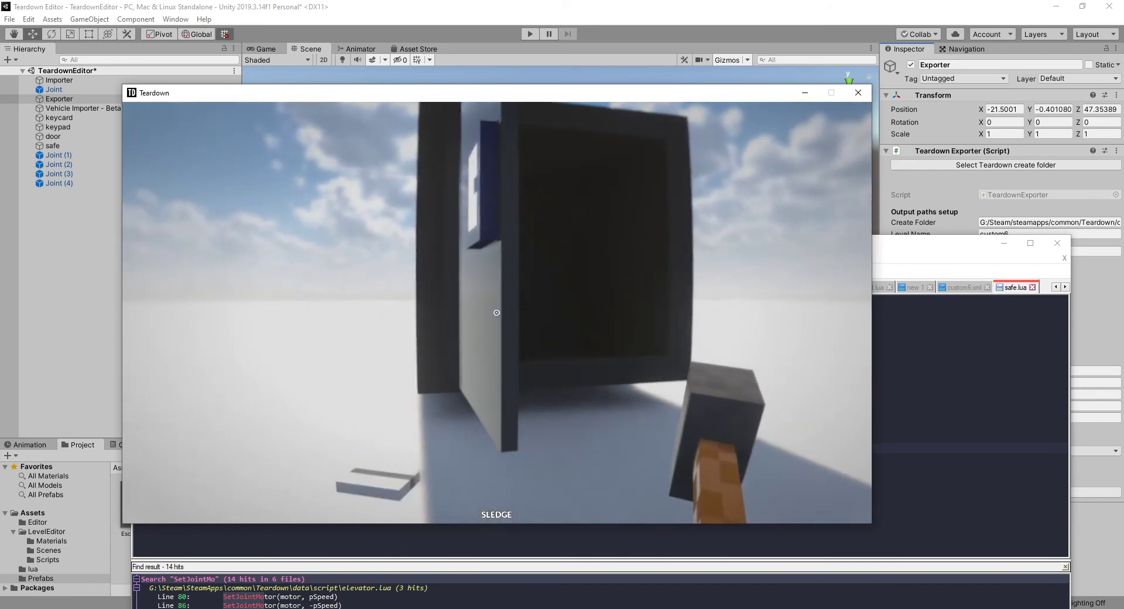
pyautogui.press('w')
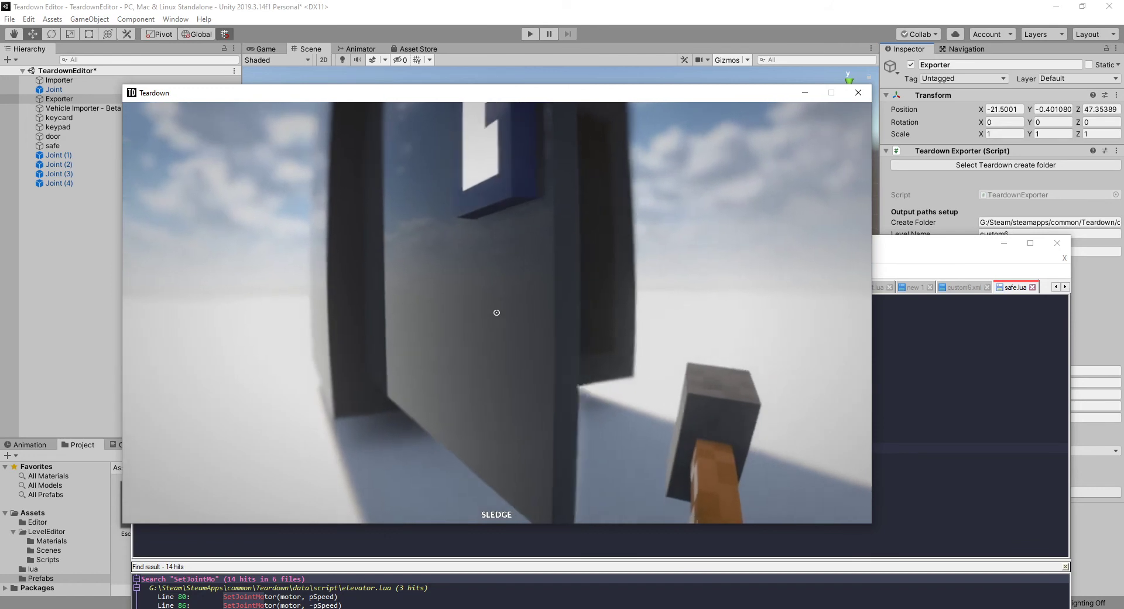
pyautogui.press('s')
pyautogui.press('w')
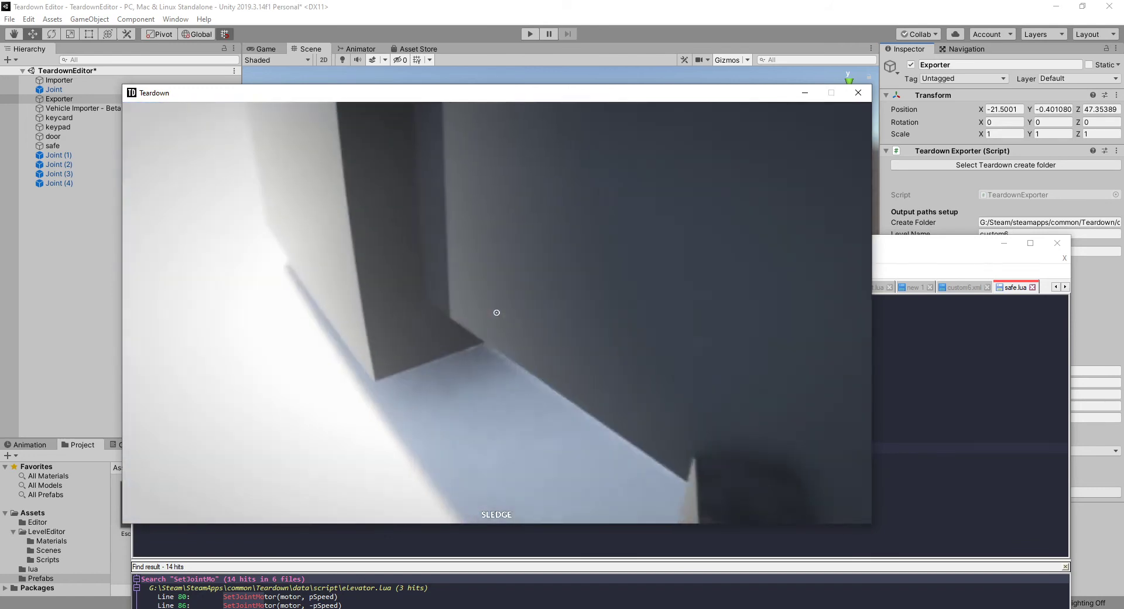
pyautogui.press('s')
pyautogui.press('w')
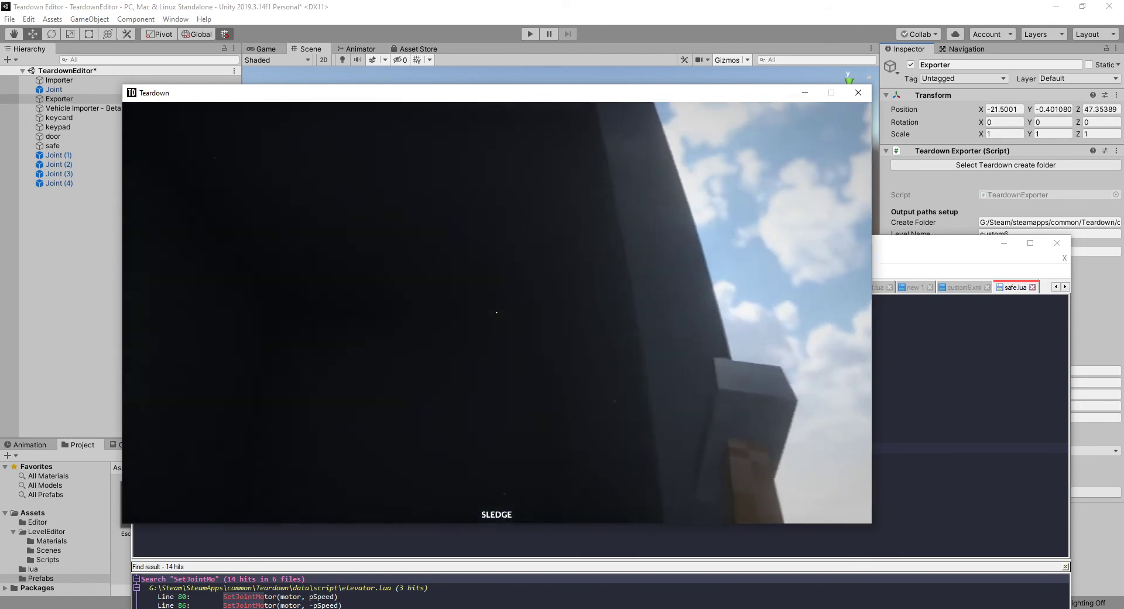
pyautogui.press('s')
pyautogui.press('a')
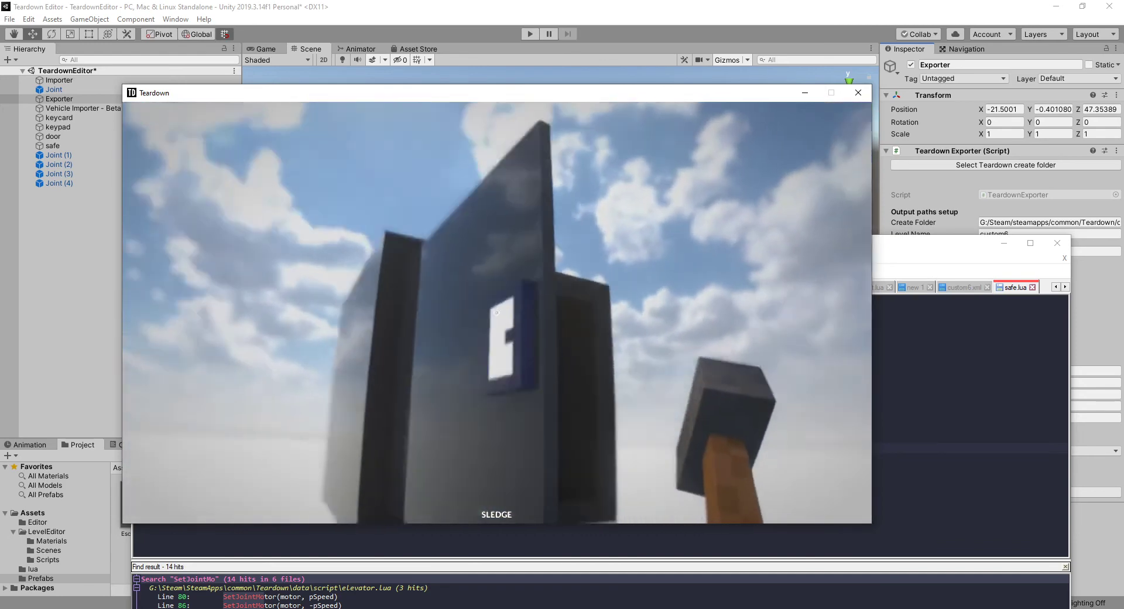
pyautogui.press('w')
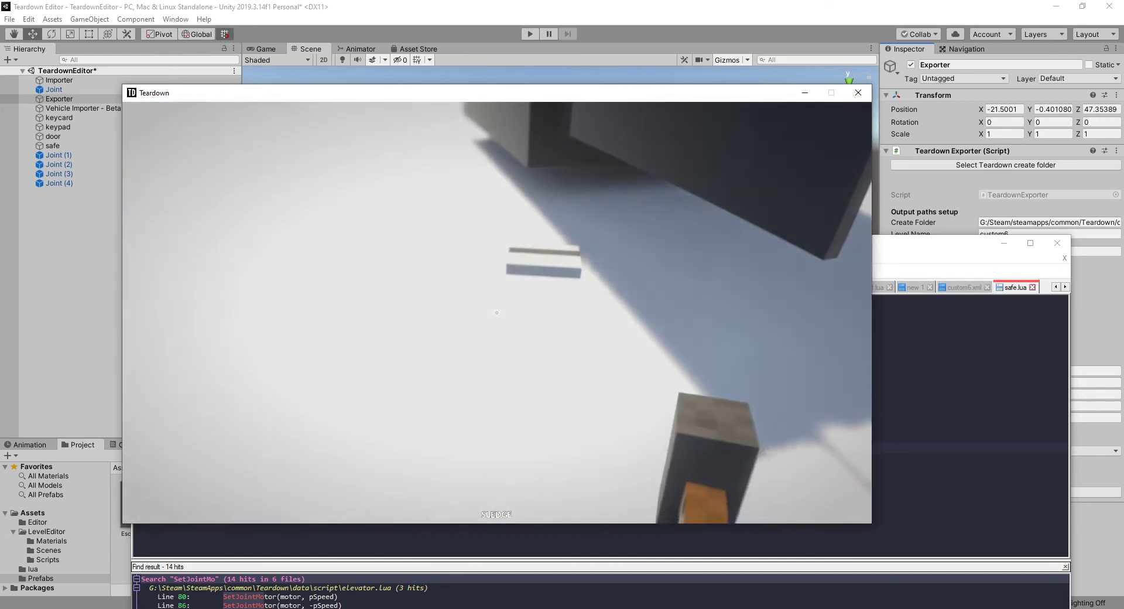
# Restart the level and repeat the keycard test, pulling at the safe door
pyautogui.press('Escape')
pyautogui.click(520, 324)
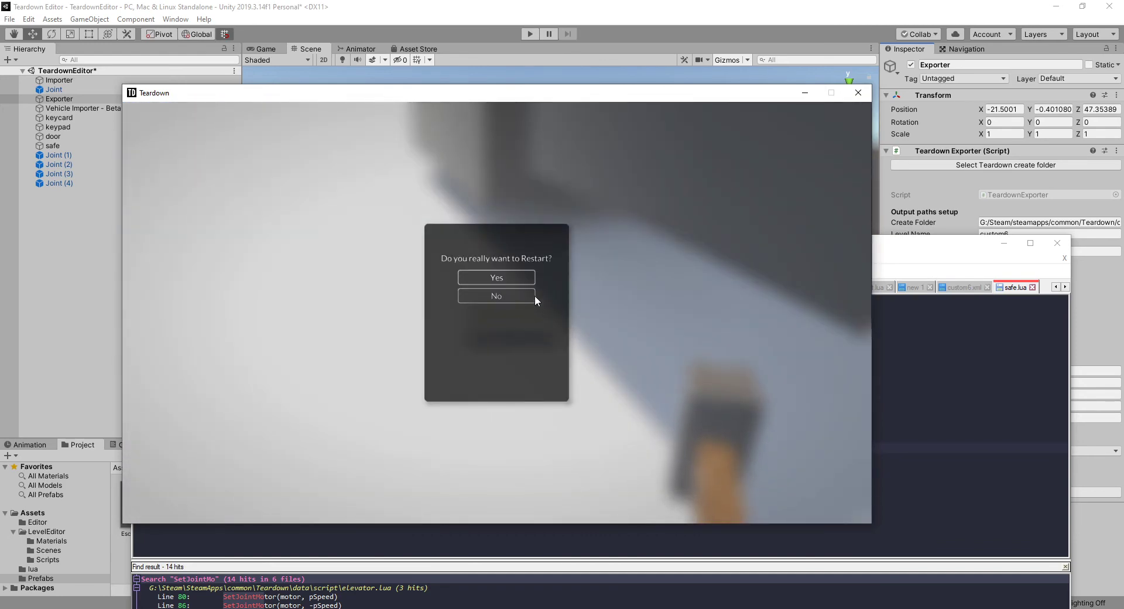
pyautogui.click(496, 277)
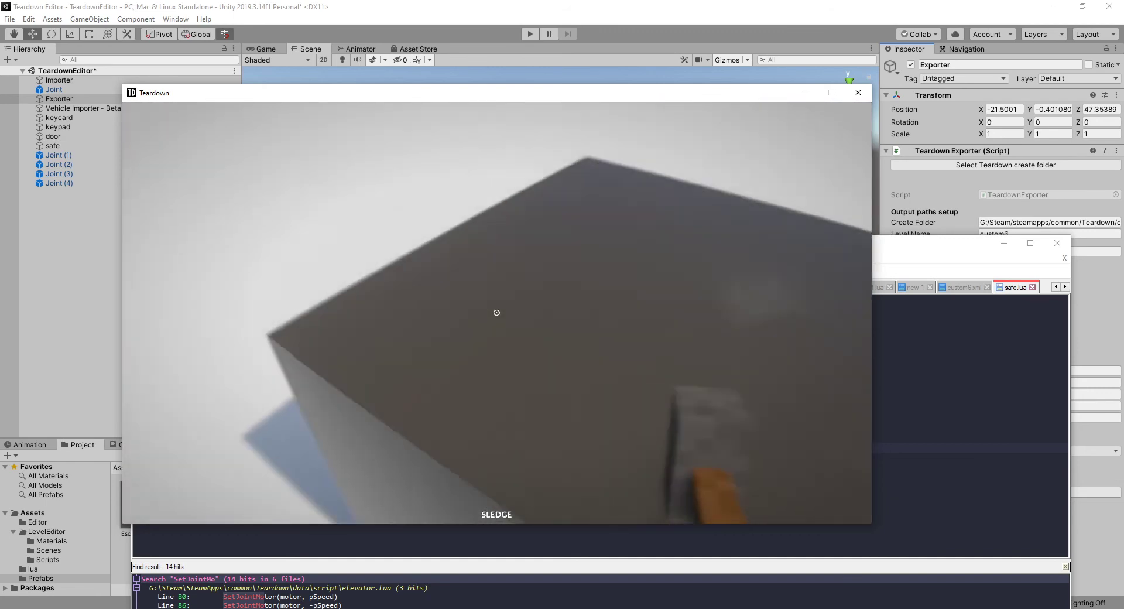
pyautogui.press('w')
pyautogui.moveTo(497, 312); pyautogui.dragTo(497, 311, button='right')
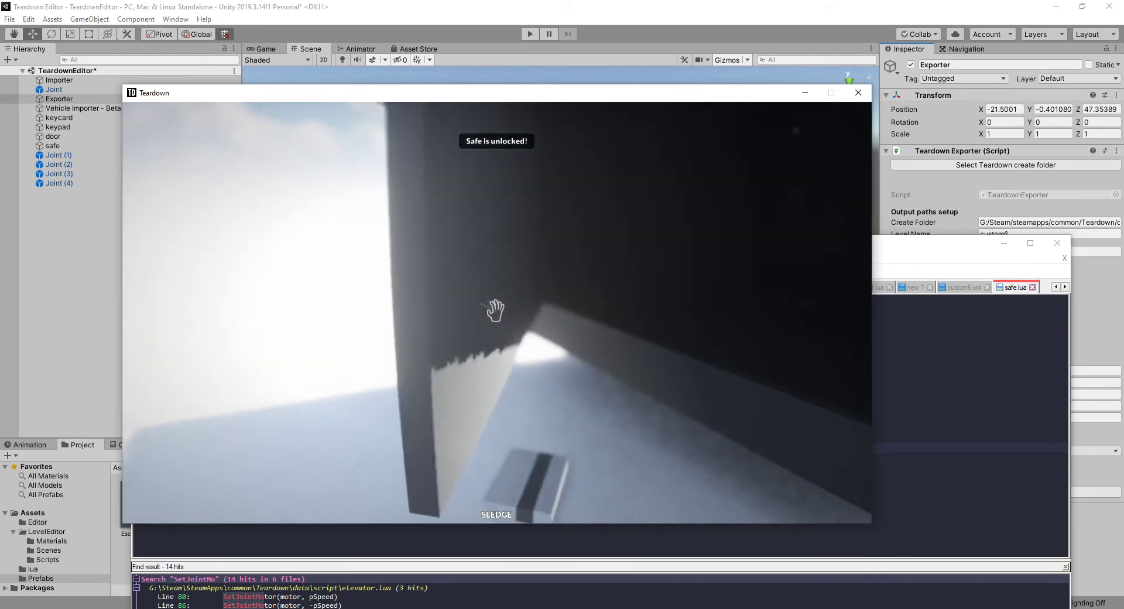
# Switch to Notepad++ and add clickSound = LoadSound("") below the lock line in init()
pyautogui.hotkey('alt', 'Tab')
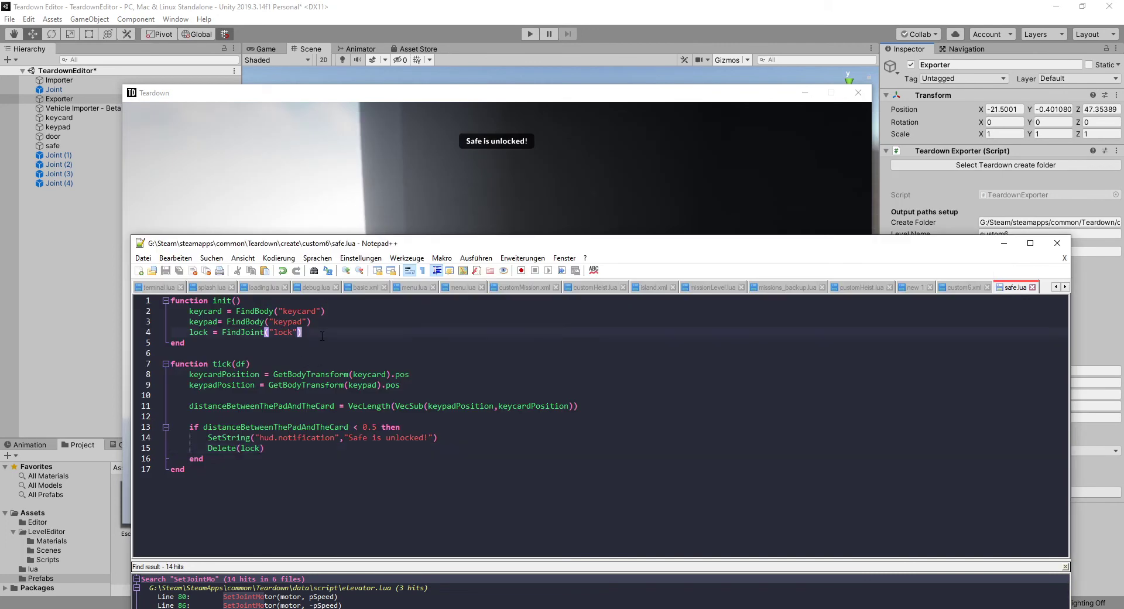
pyautogui.press('Return')
pyautogui.press('Return')
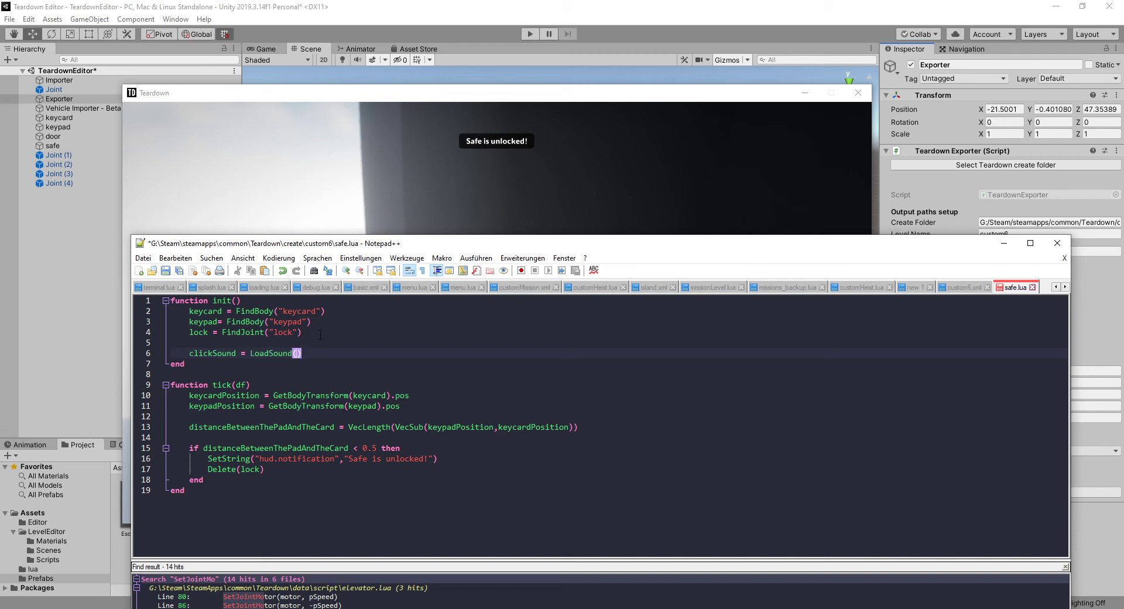
# Switch to File Explorer and open Teardown's data/snd/metal folder to look through its sound files
pyautogui.click(221, 608)
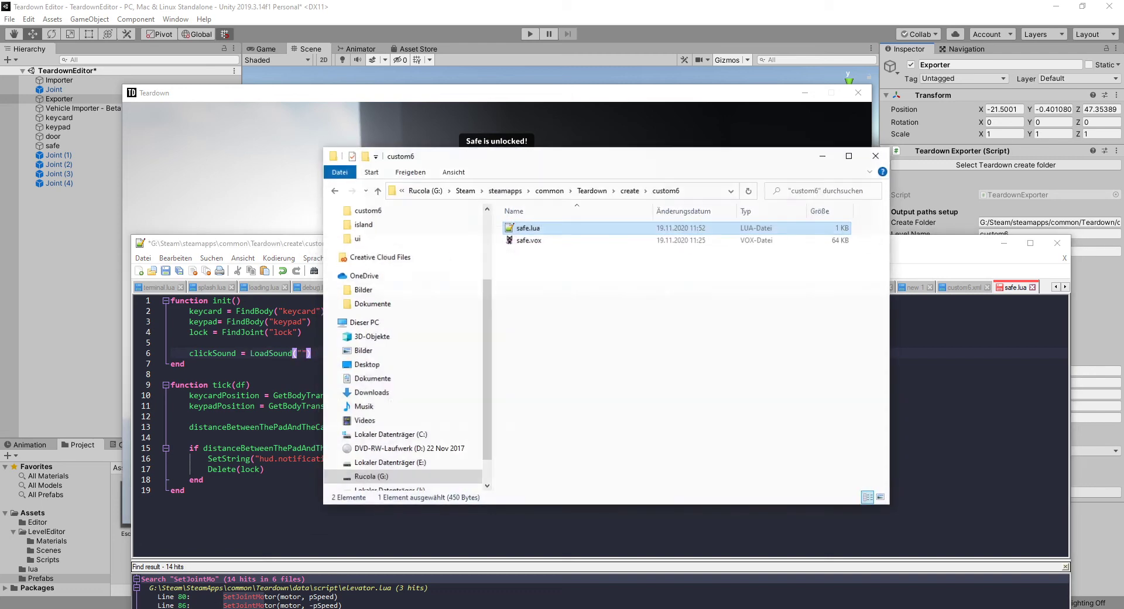
pyautogui.scroll(2, 427, 305)
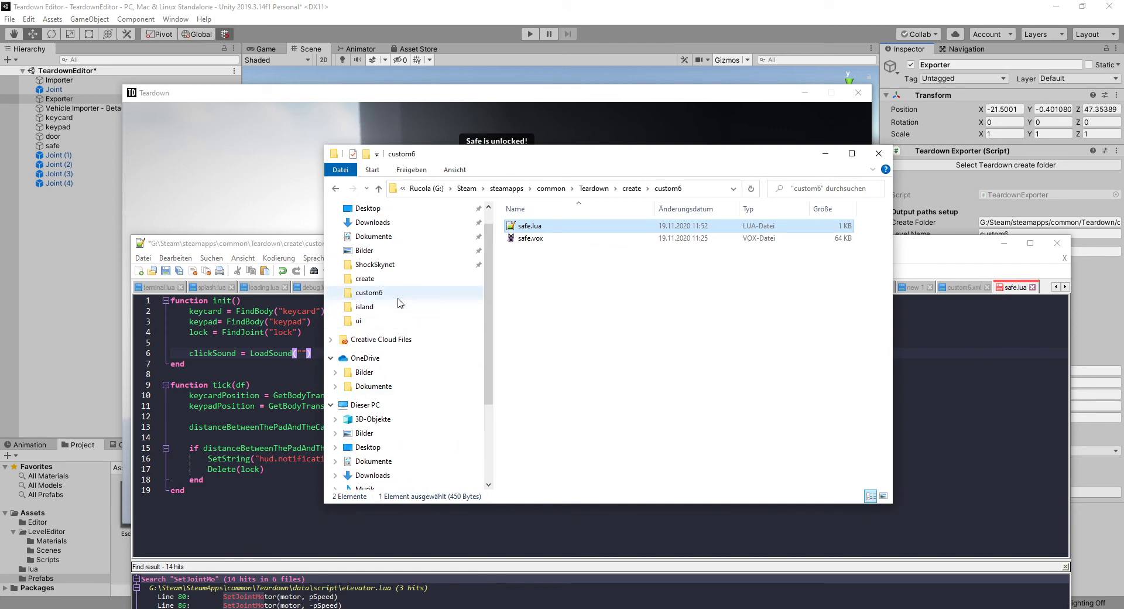
pyautogui.click(364, 279)
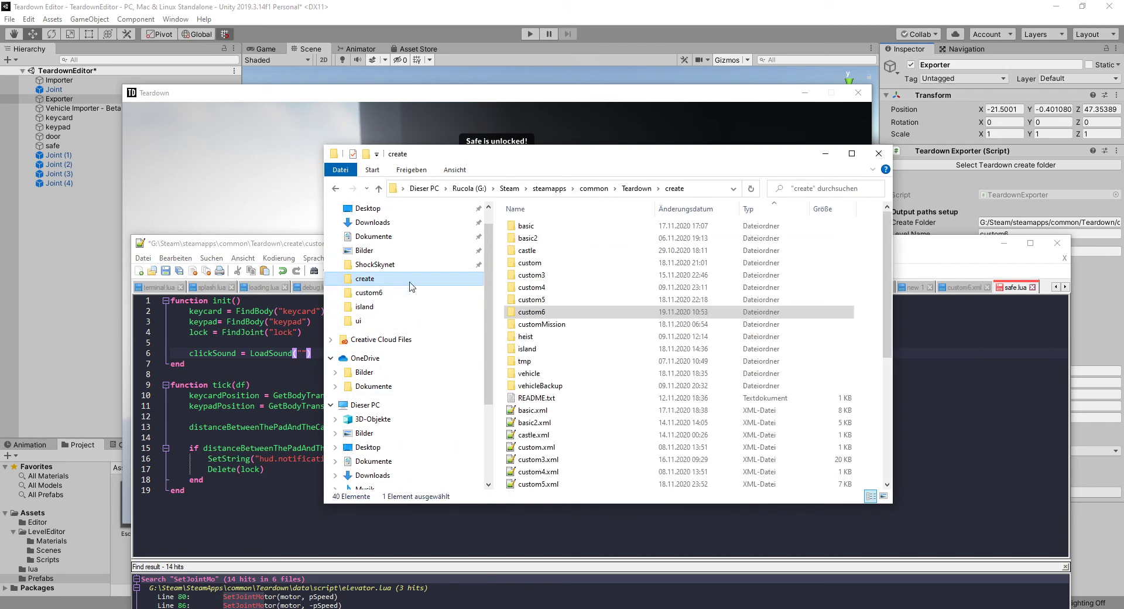
pyautogui.click(636, 188)
pyautogui.doubleClick(522, 225)
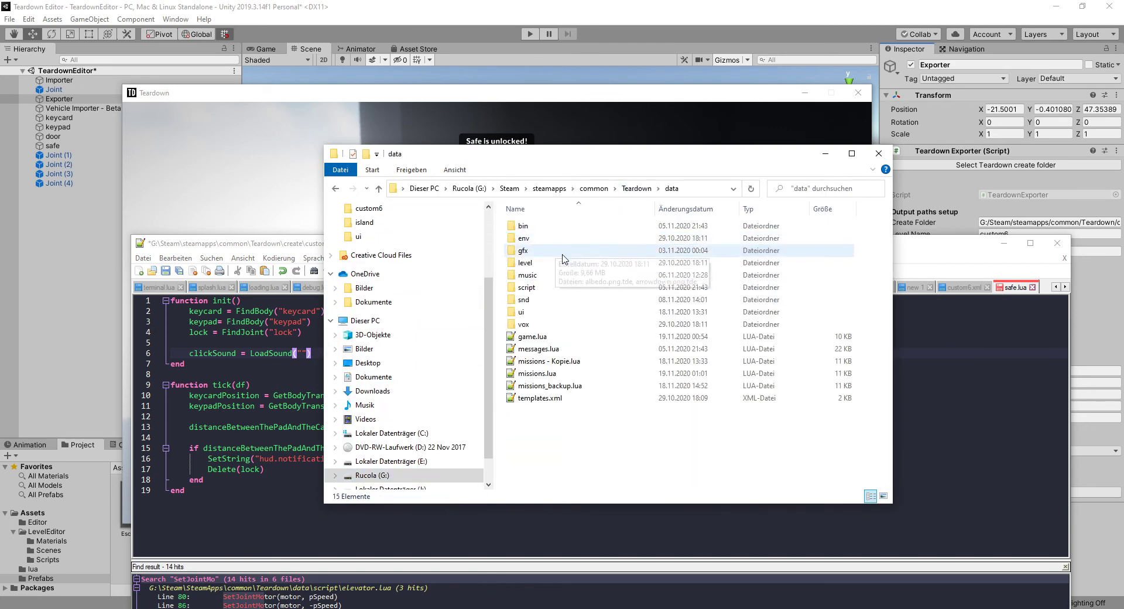
pyautogui.doubleClick(527, 300)
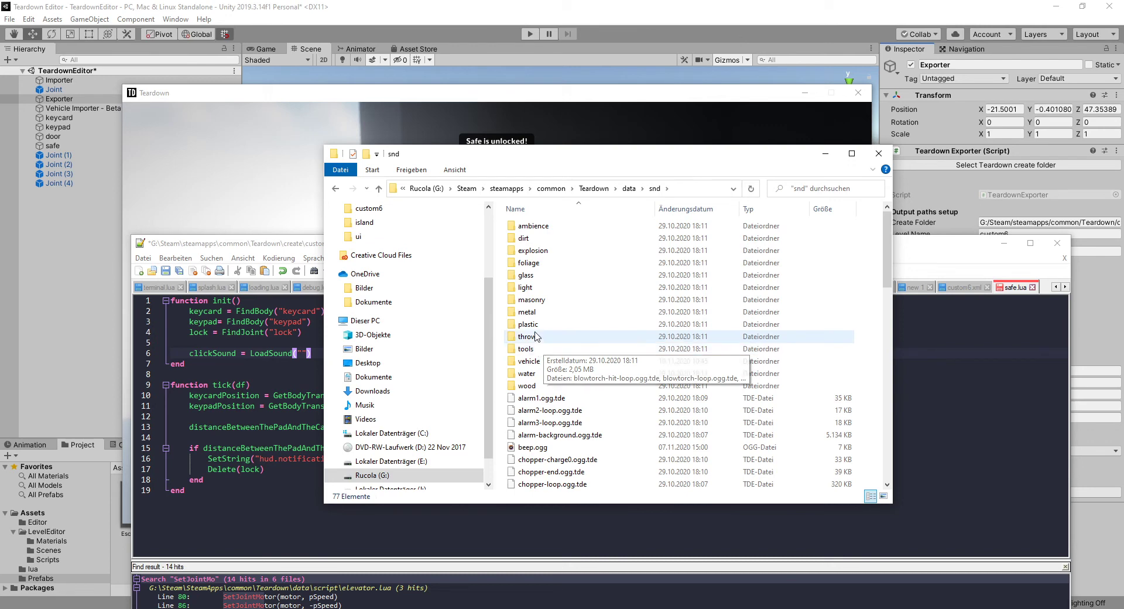
pyautogui.doubleClick(527, 311)
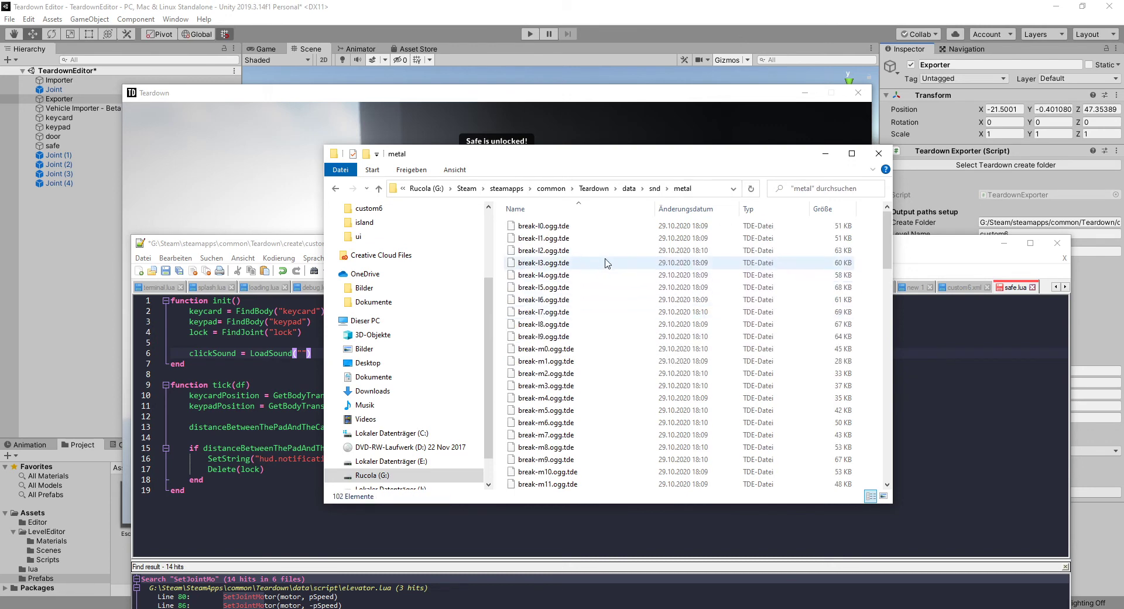
pyautogui.scroll(-13, 607, 263)
pyautogui.scroll(7, 534, 263)
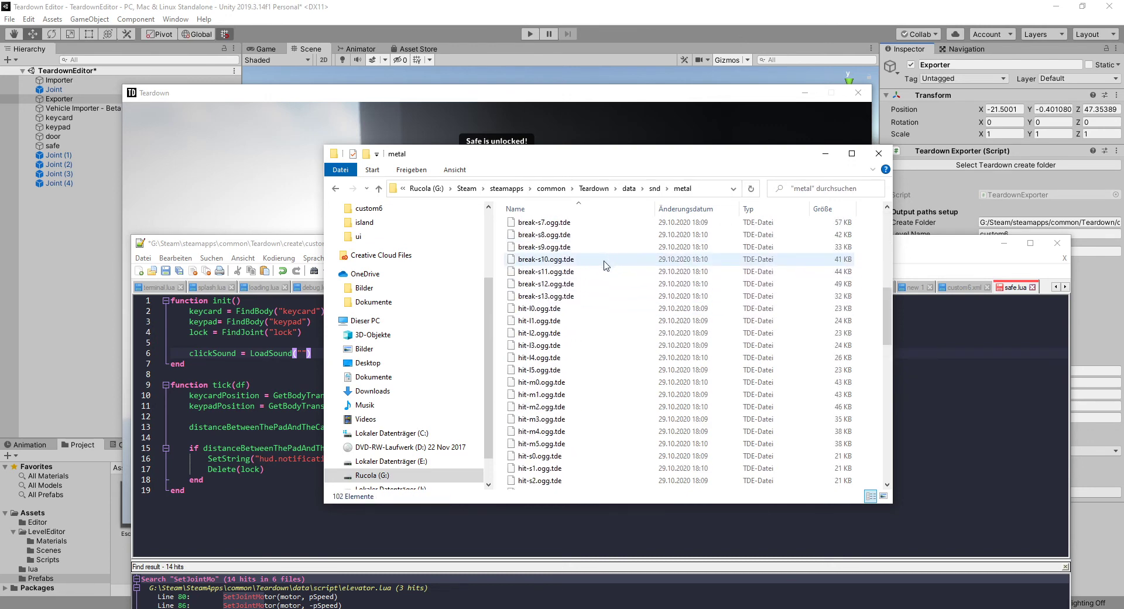
# Copy the name break-s4 from the sound file into the LoadSound call and save safe.lua
pyautogui.click(533, 298)
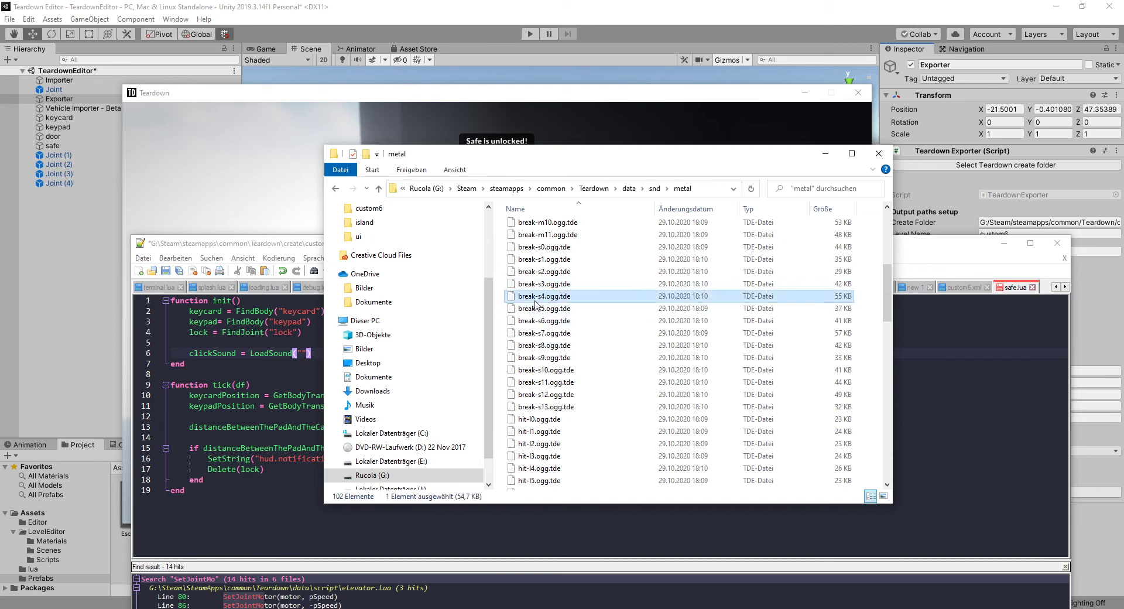
pyautogui.click(539, 299)
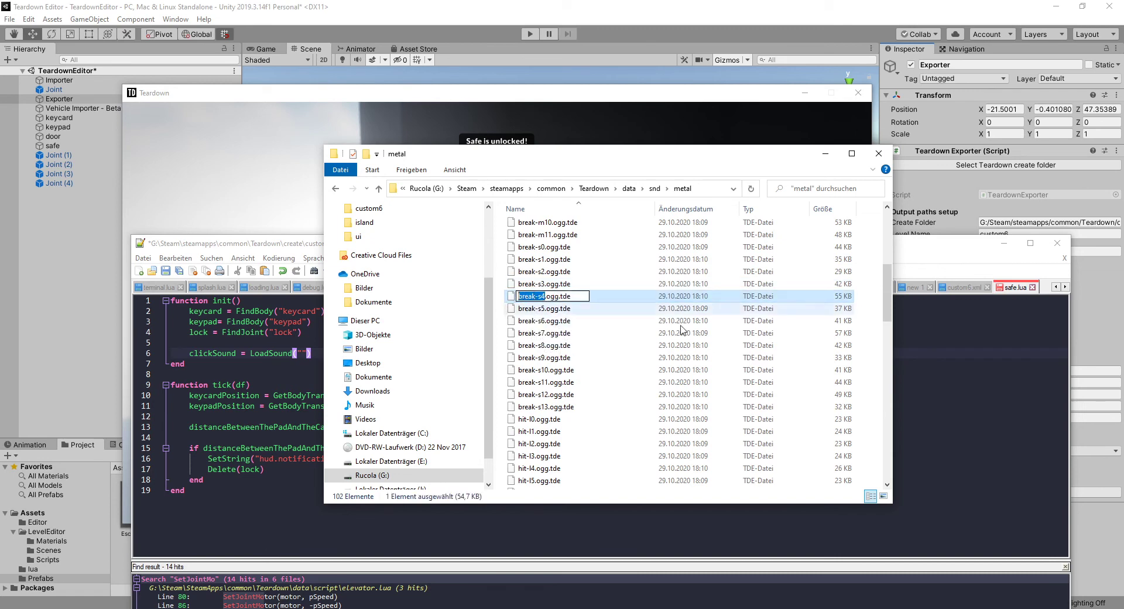
pyautogui.click(956, 397)
pyautogui.write('break-s4')
pyautogui.hotkey('ctrl', 's')
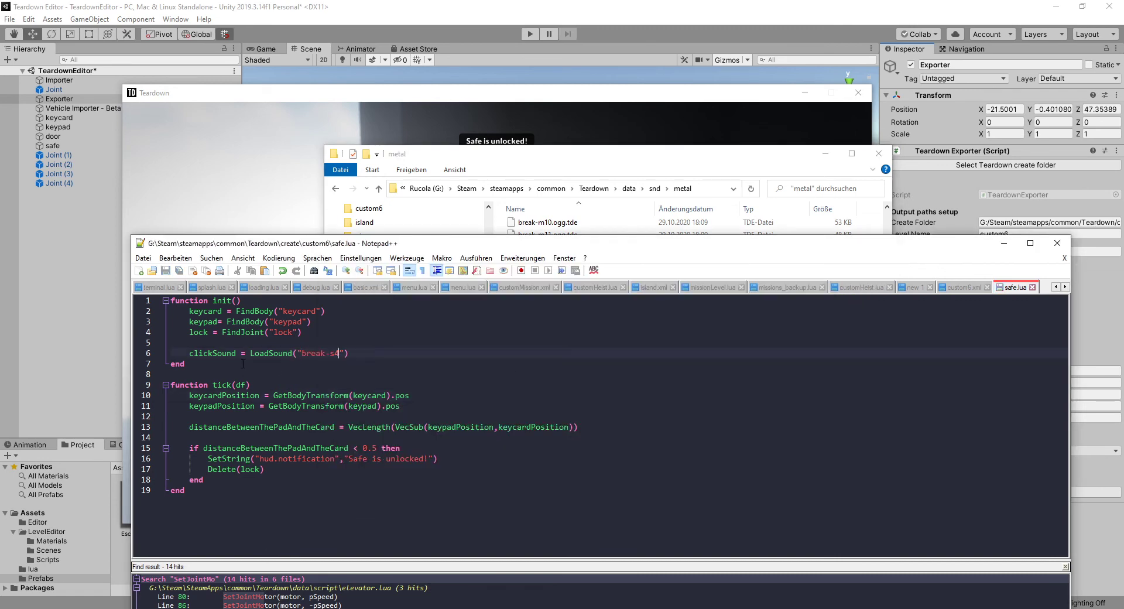
# Add PlaySound(clickSound) between the notification and Delete(lock) lines in the distance check and save safe.lua
pyautogui.doubleClick(227, 354)
pyautogui.click(459, 447)
pyautogui.press('End')
pyautogui.press('Return')
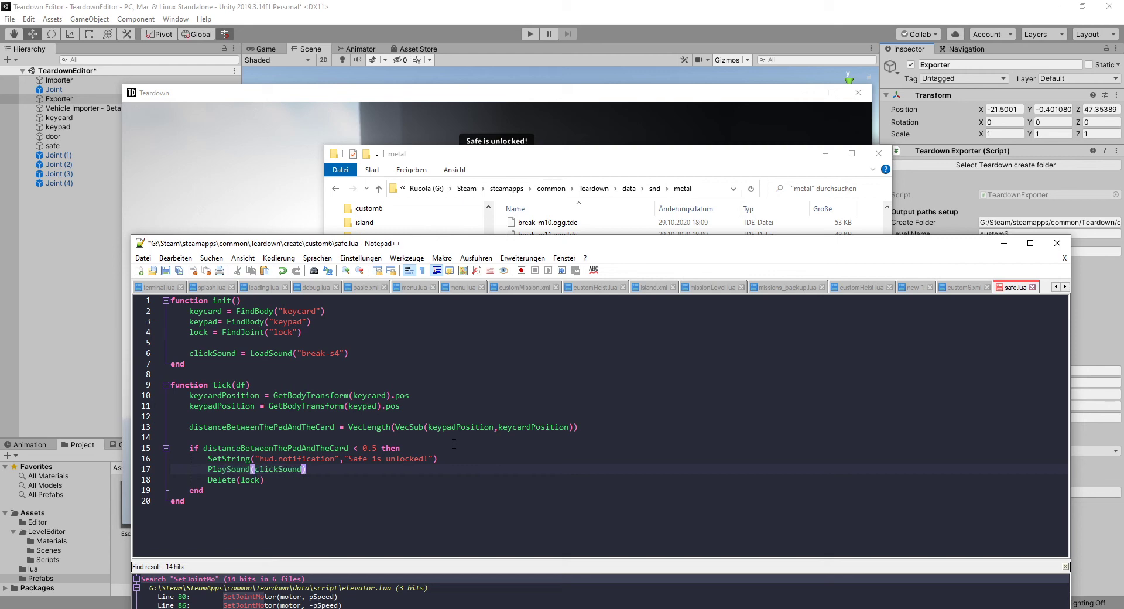
pyautogui.hotkey('ctrl', 's')
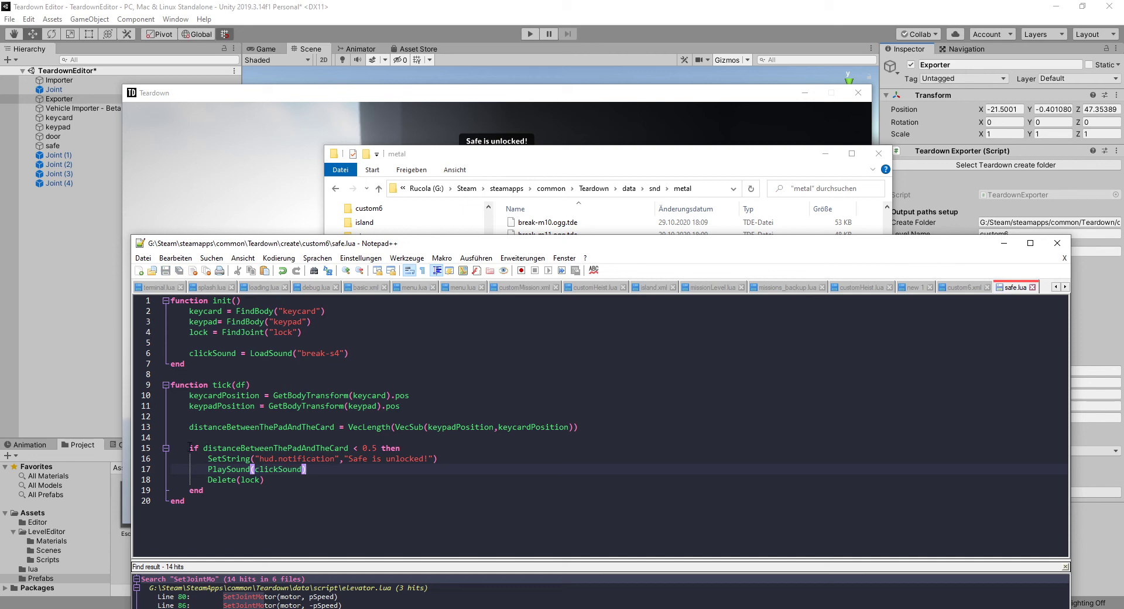
# Review the distance condition in tick() and its notification, PlaySound and Delete(lock) lines
pyautogui.moveTo(190, 448); pyautogui.dragTo(407, 448)
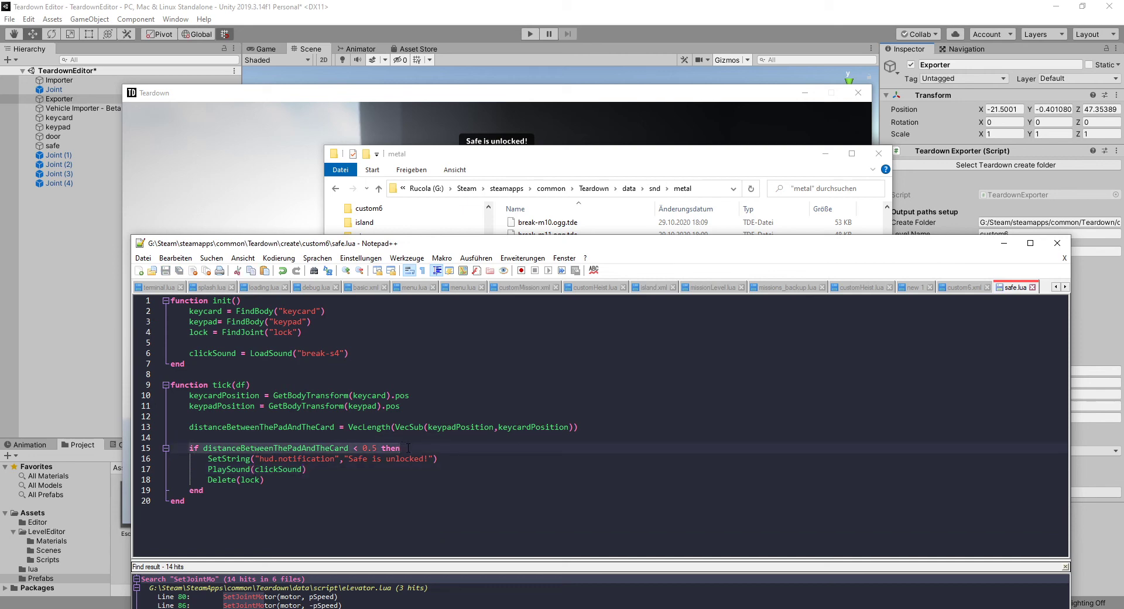
pyautogui.doubleClick(329, 448)
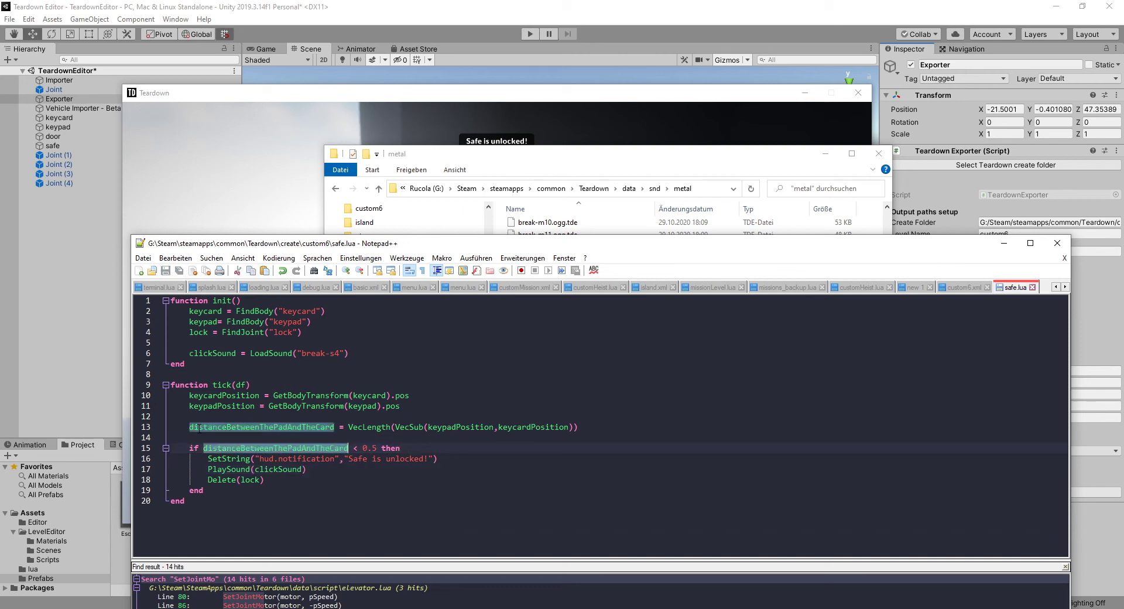
pyautogui.click(408, 450)
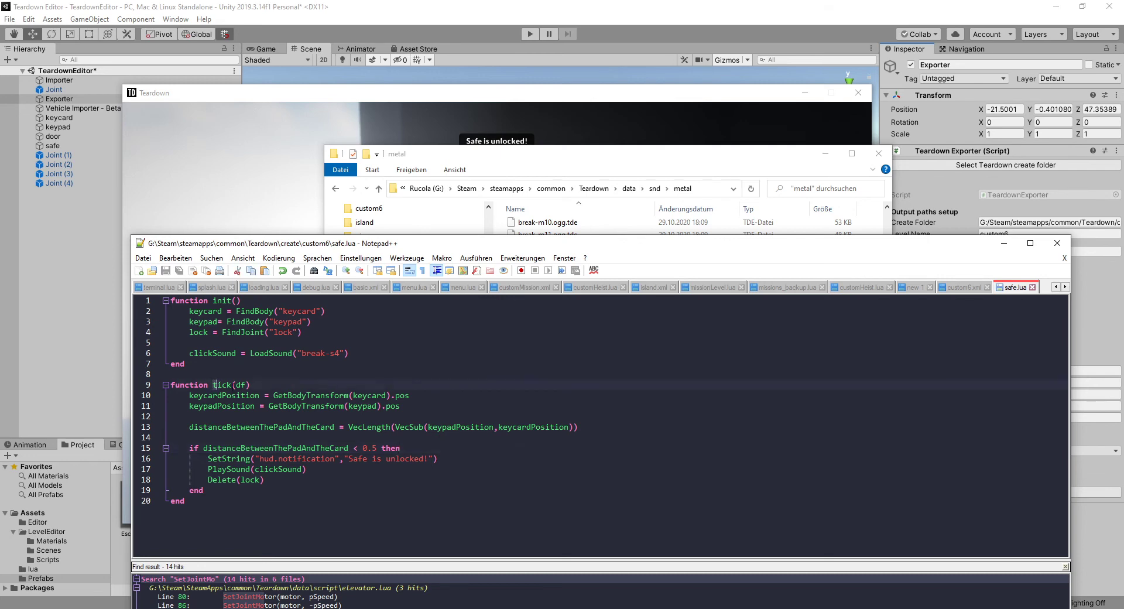
pyautogui.click(238, 395)
pyautogui.moveTo(203, 448); pyautogui.dragTo(380, 447)
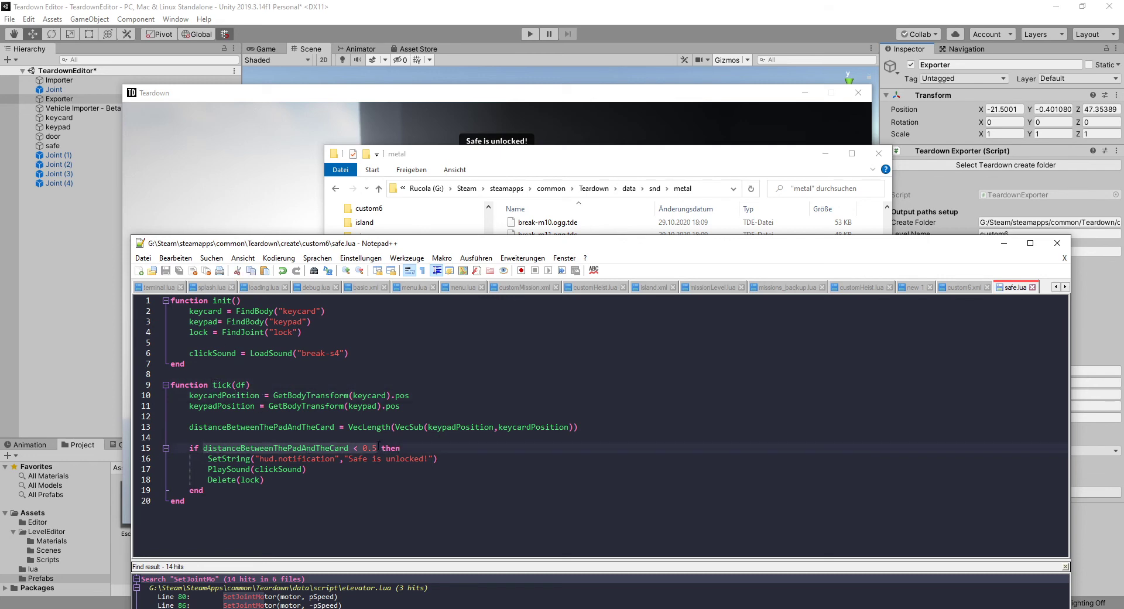
pyautogui.moveTo(205, 459); pyautogui.dragTo(438, 458)
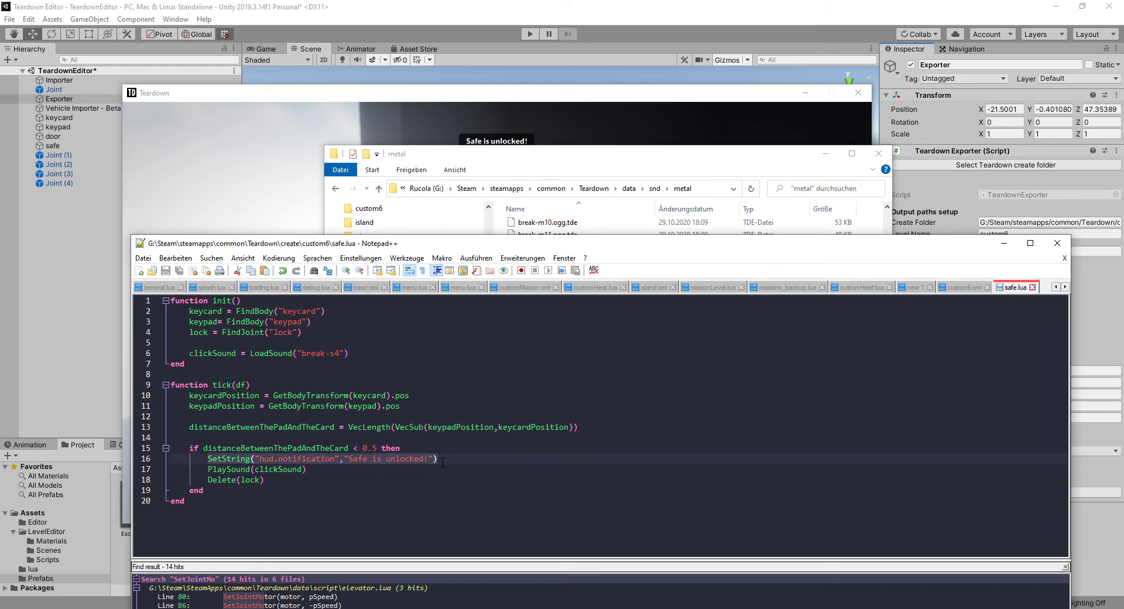
pyautogui.press('Down')
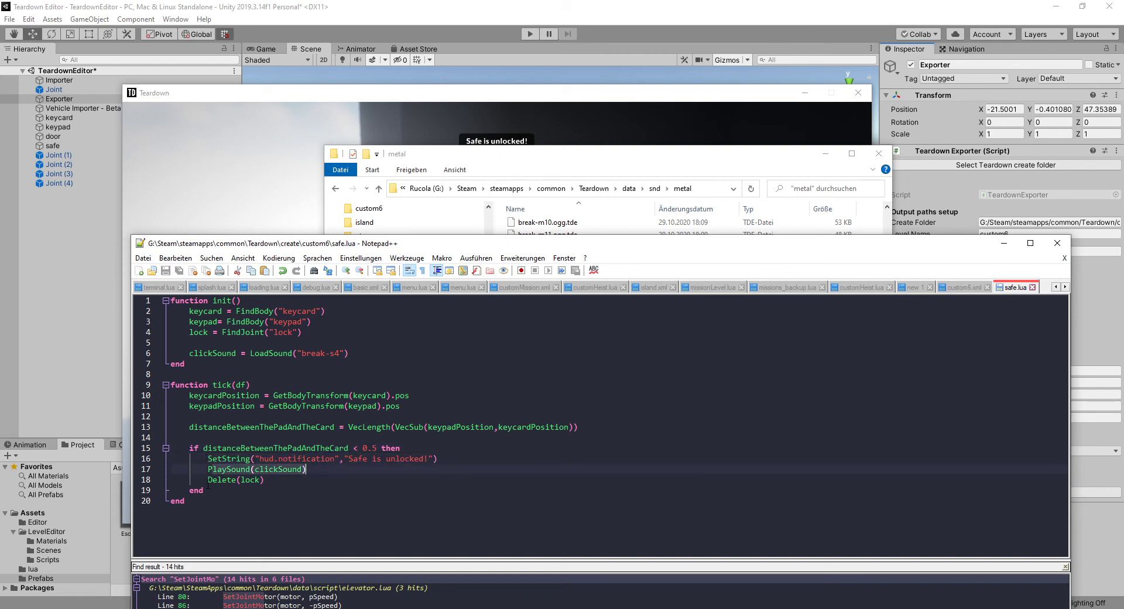
pyautogui.click(273, 478)
pyautogui.doubleClick(221, 480)
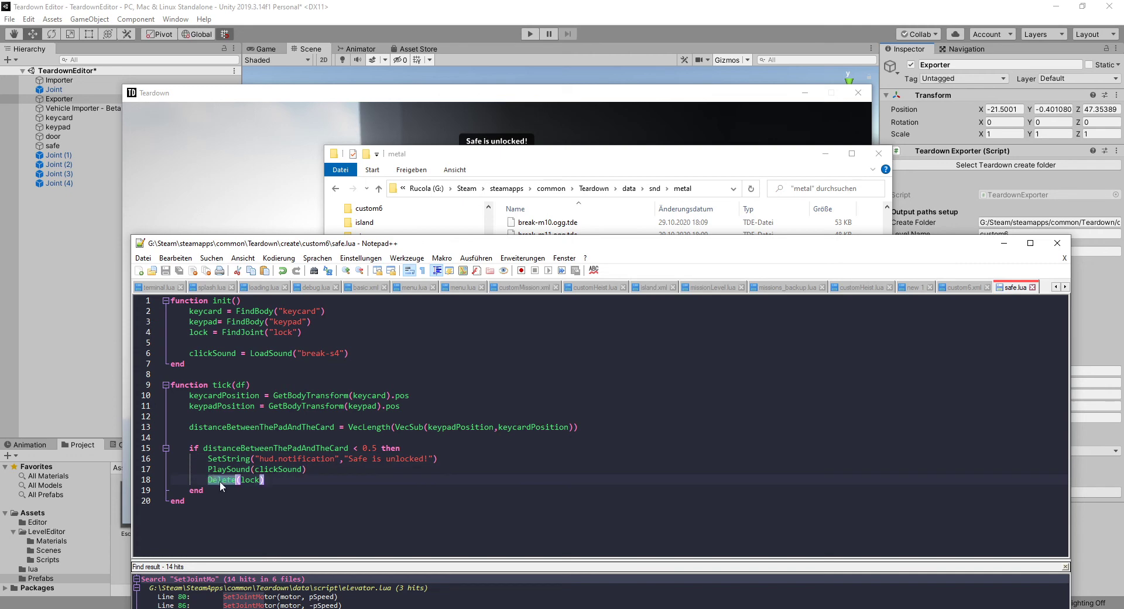
pyautogui.doubleClick(253, 481)
pyautogui.click(278, 480)
pyautogui.click(207, 458)
pyautogui.moveTo(208, 469); pyautogui.dragTo(336, 469)
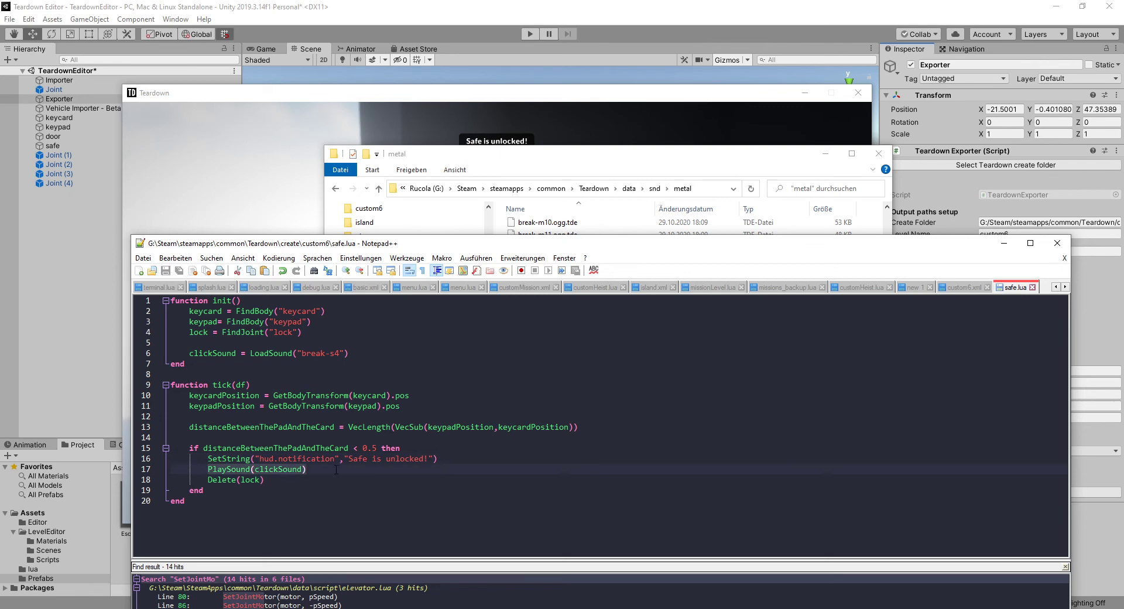
# Switch to Teardown, restart the level and bring the keycard to the keypad to test the unlock sound
pyautogui.click(386, 98)
pyautogui.press('Escape')
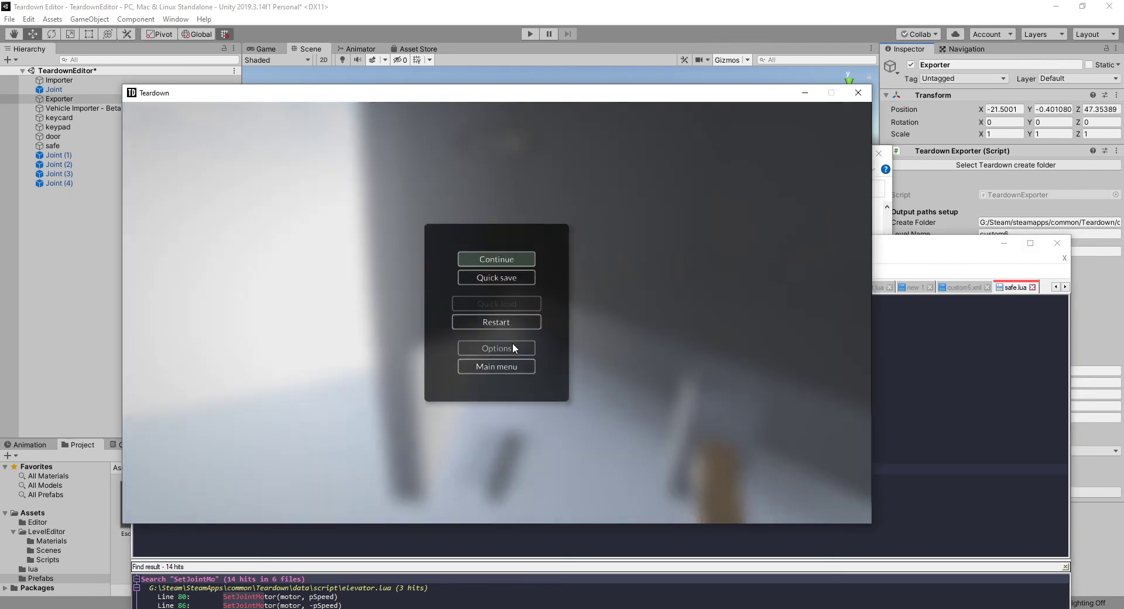
pyautogui.click(523, 322)
pyautogui.click(518, 277)
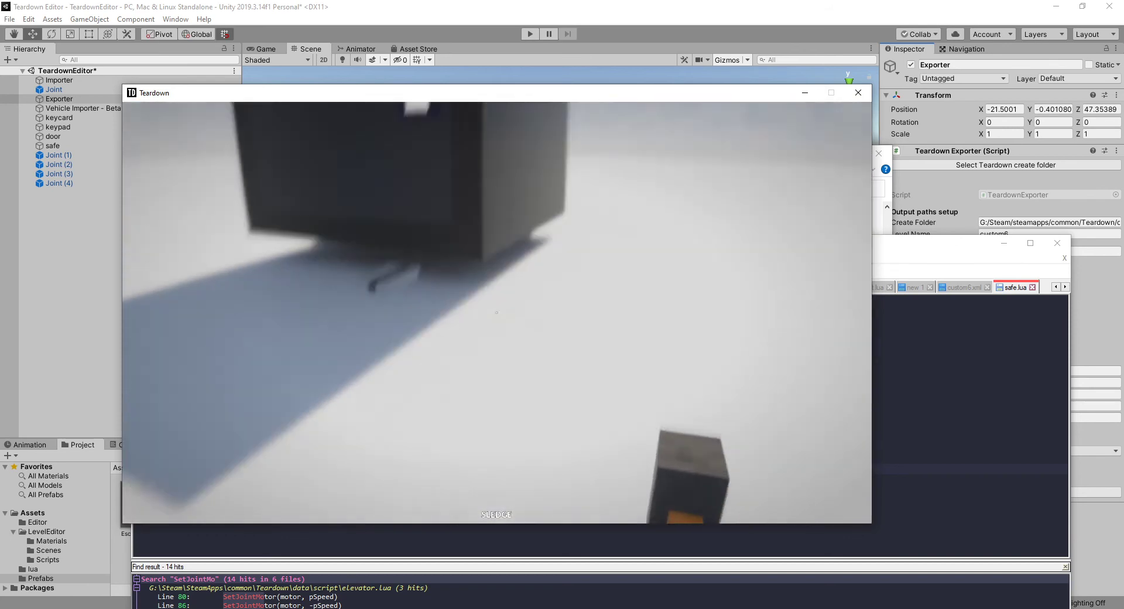
pyautogui.press('w')
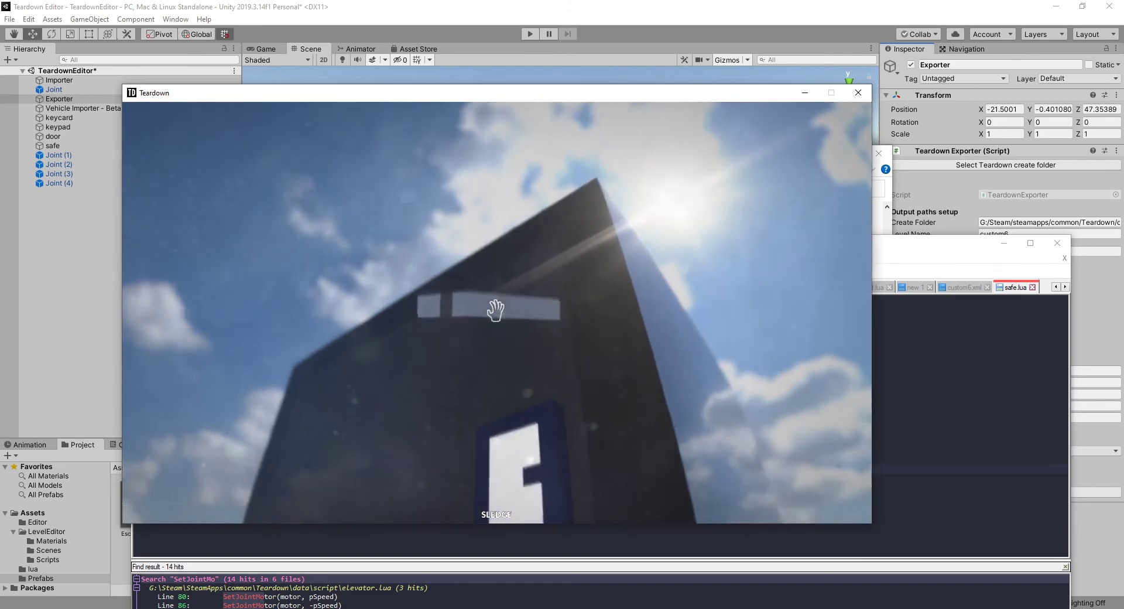
pyautogui.moveTo(495, 311); pyautogui.dragTo(496, 310, button='right')
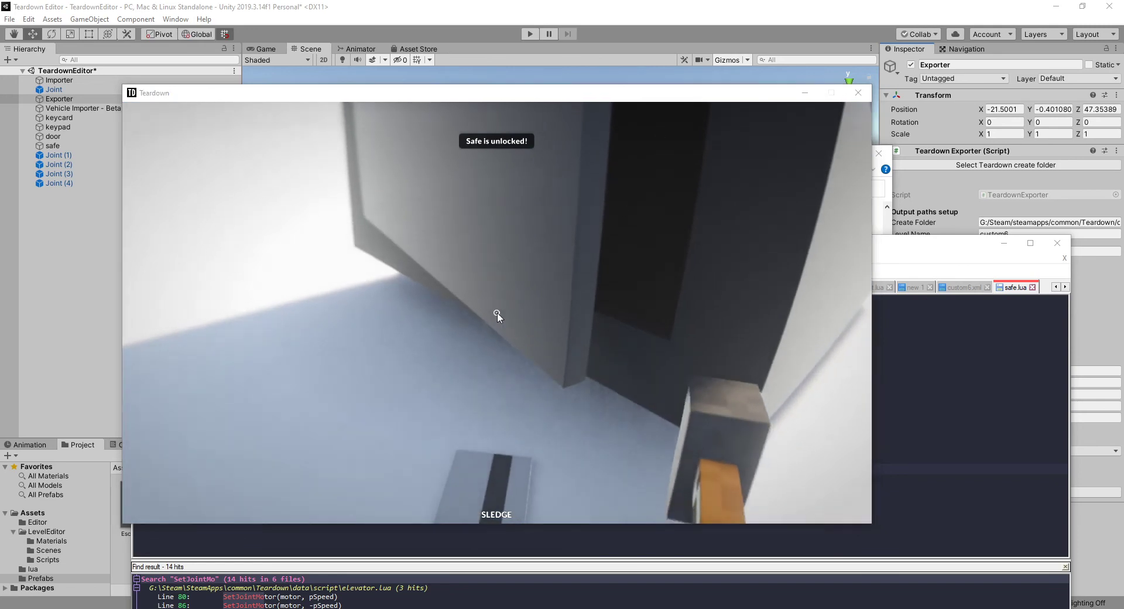
# Switch to Notepad++, extend the LoadSound file name to break-s4.ogg and save safe.lua
pyautogui.hotkey('alt', 'Tab')
pyautogui.doubleClick(322, 353)
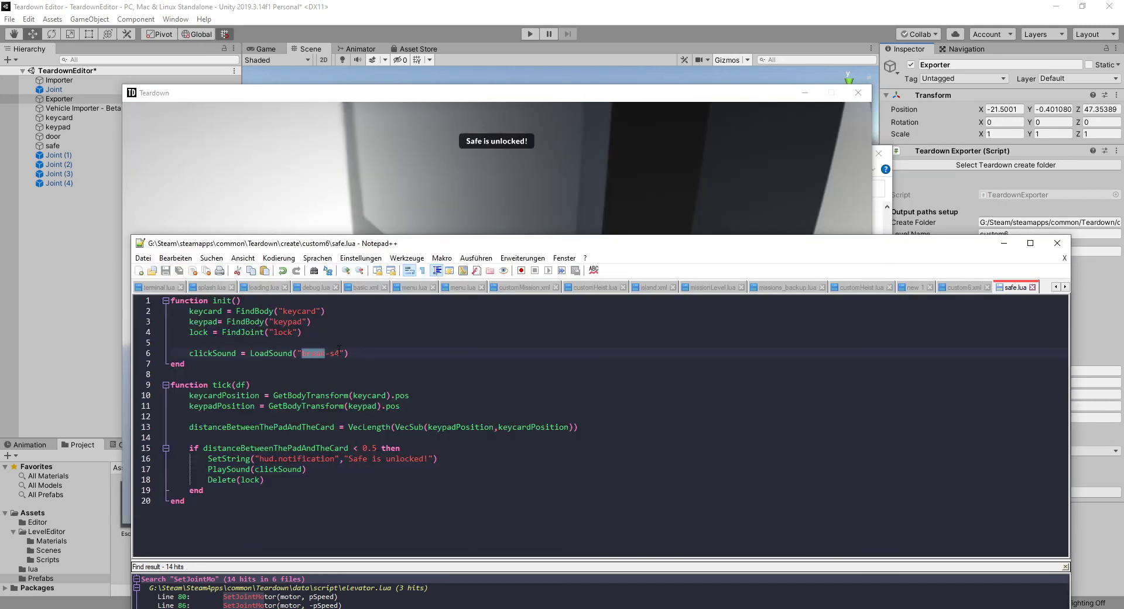
pyautogui.write('.ogg')
pyautogui.hotkey('ctrl', 's')
# Return to Teardown, restart the level and hold the keycard at the keypad to test the break-s4.ogg sound
pyautogui.hotkey('alt', 'Tab')
pyautogui.press('Escape')
pyautogui.click(497, 321)
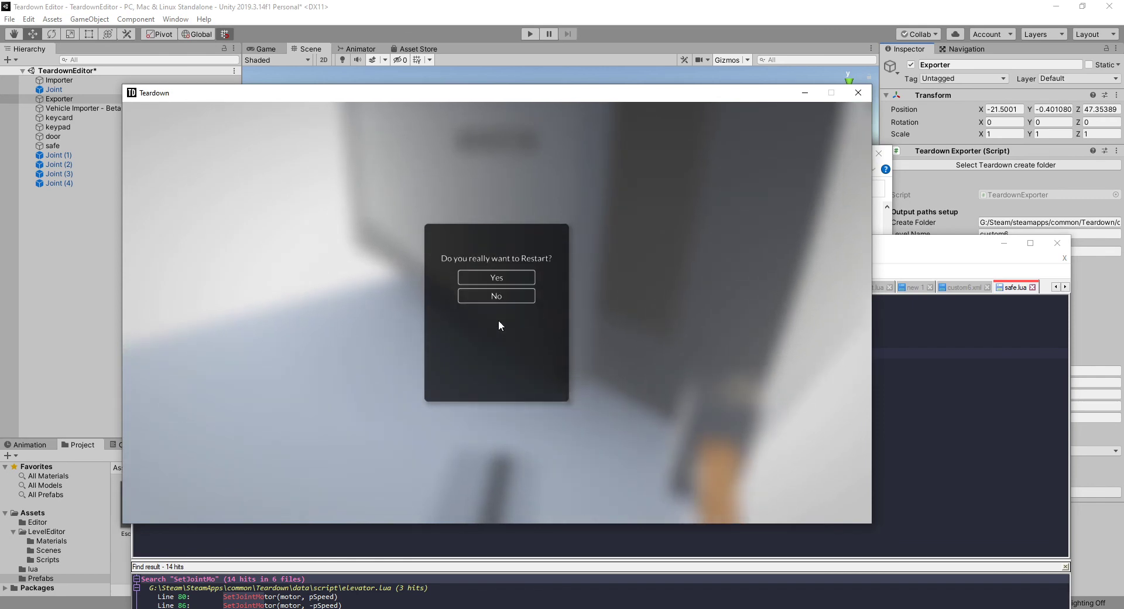
pyautogui.click(515, 277)
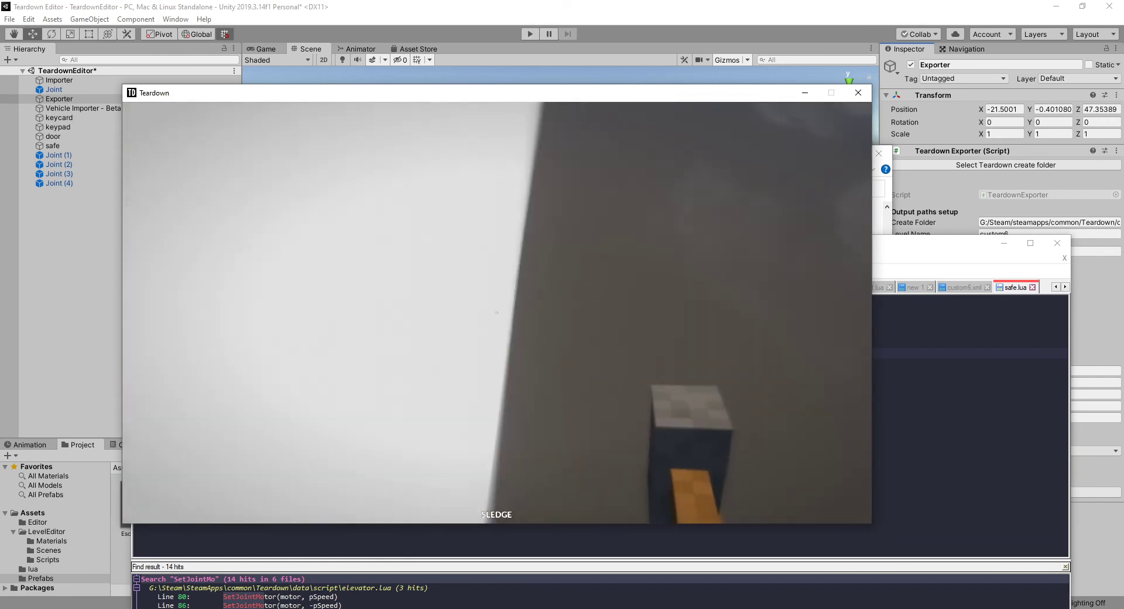
pyautogui.press('w')
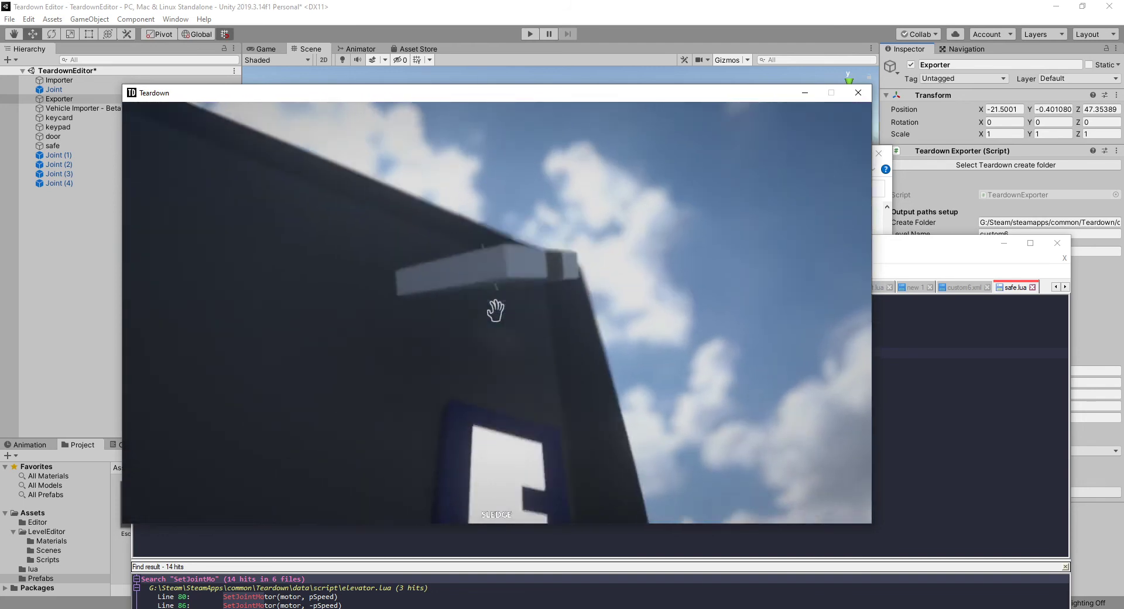
pyautogui.press('e')
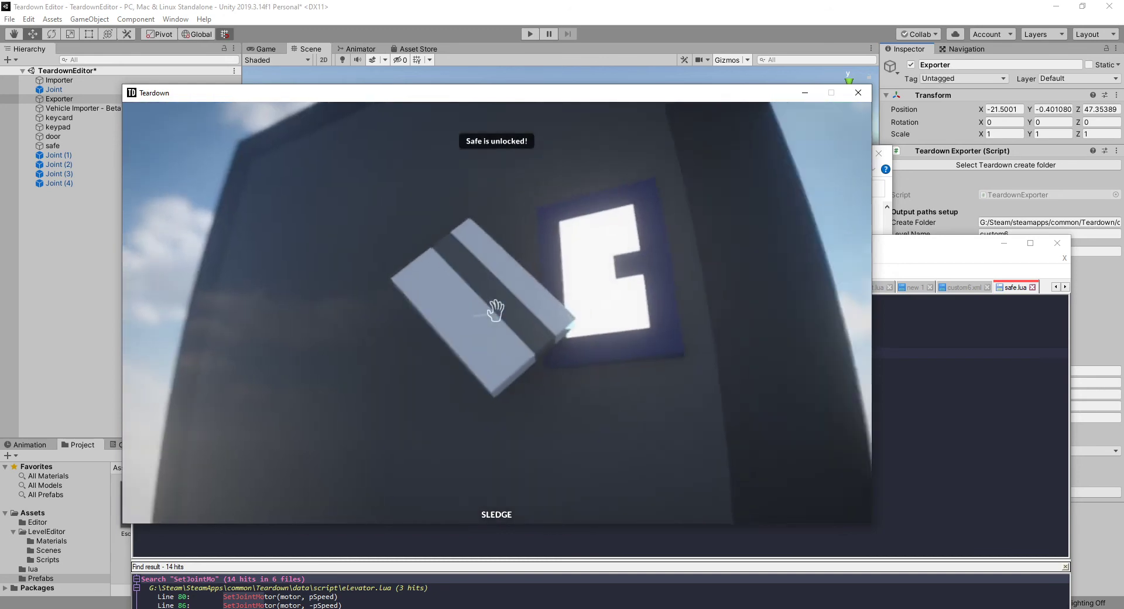
# Switch to File Explorer and look through Teardown's data/snd folder for a click sound file
pyautogui.hotkey('alt', 'Tab')
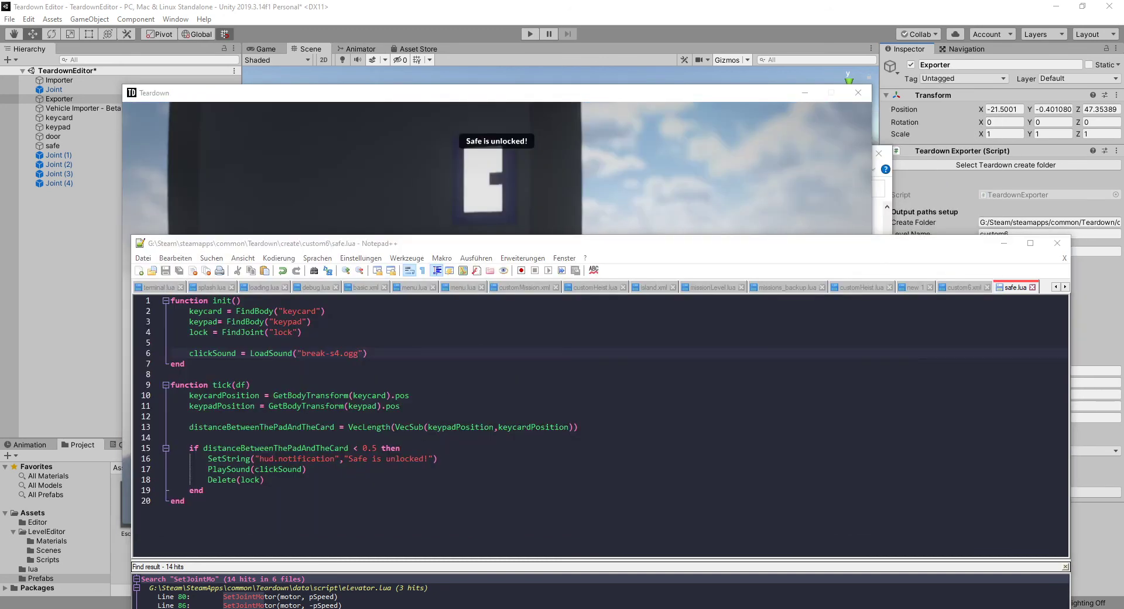
pyautogui.hotkey('alt', 'Tab')
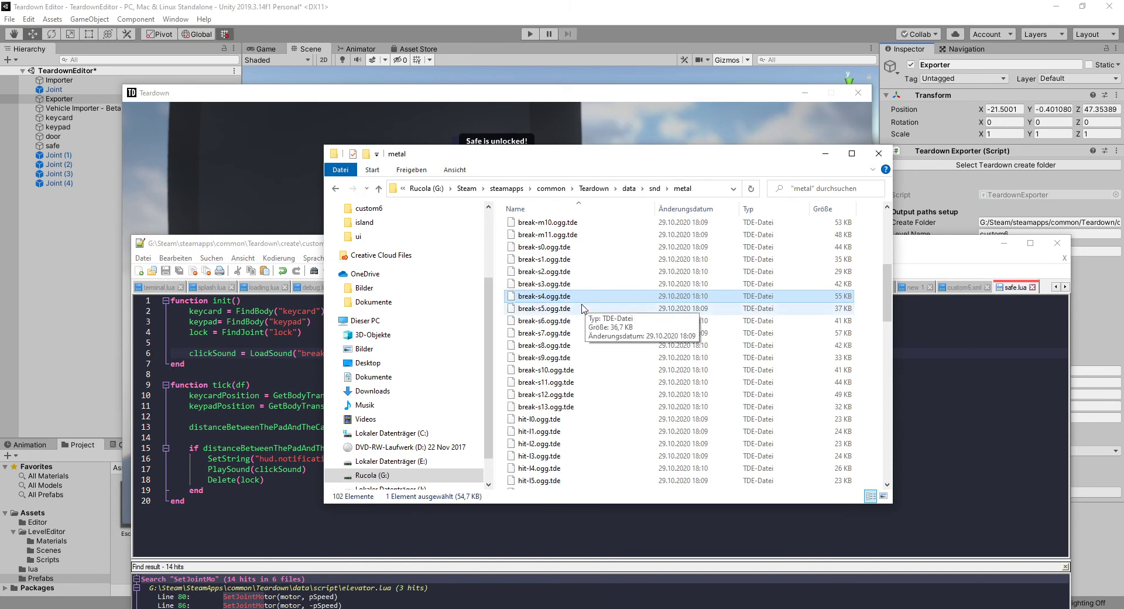
pyautogui.click(654, 188)
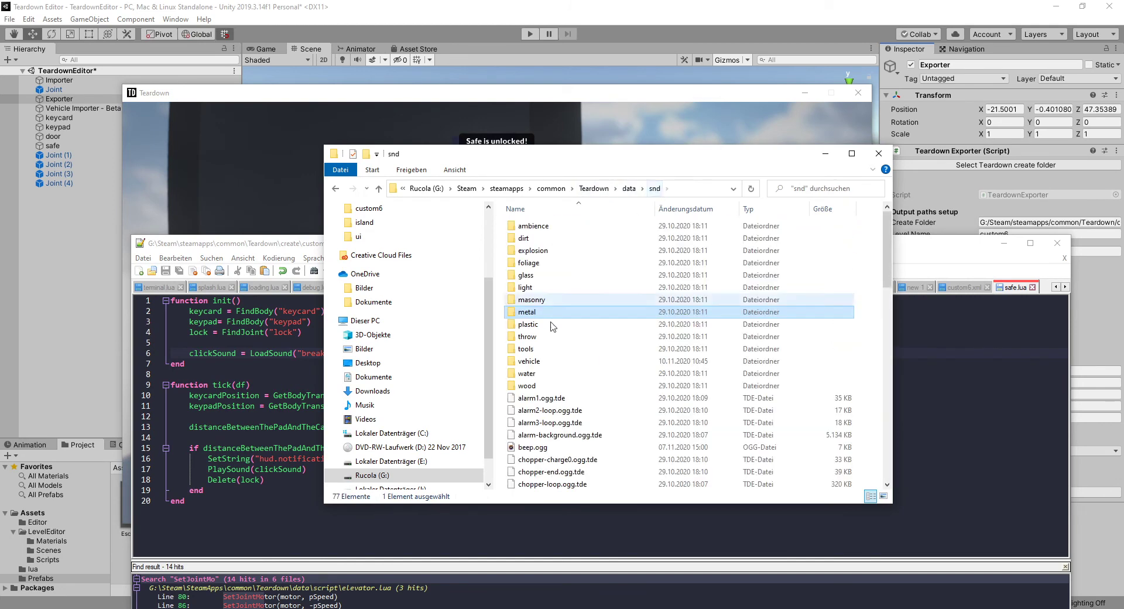
pyautogui.scroll(-6, 548, 410)
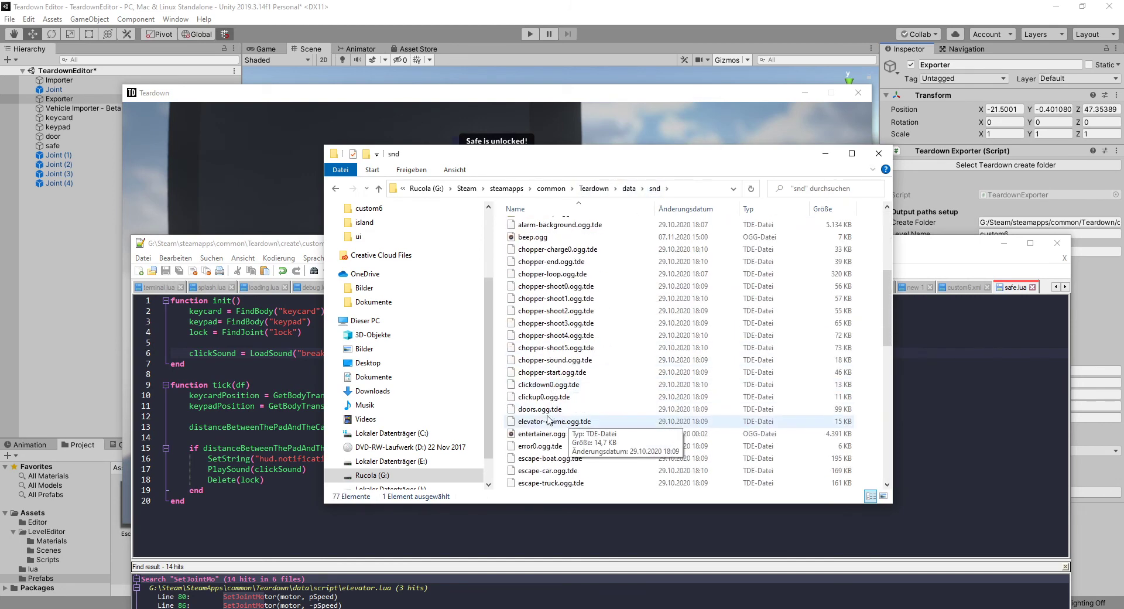
pyautogui.scroll(-1, 547, 416)
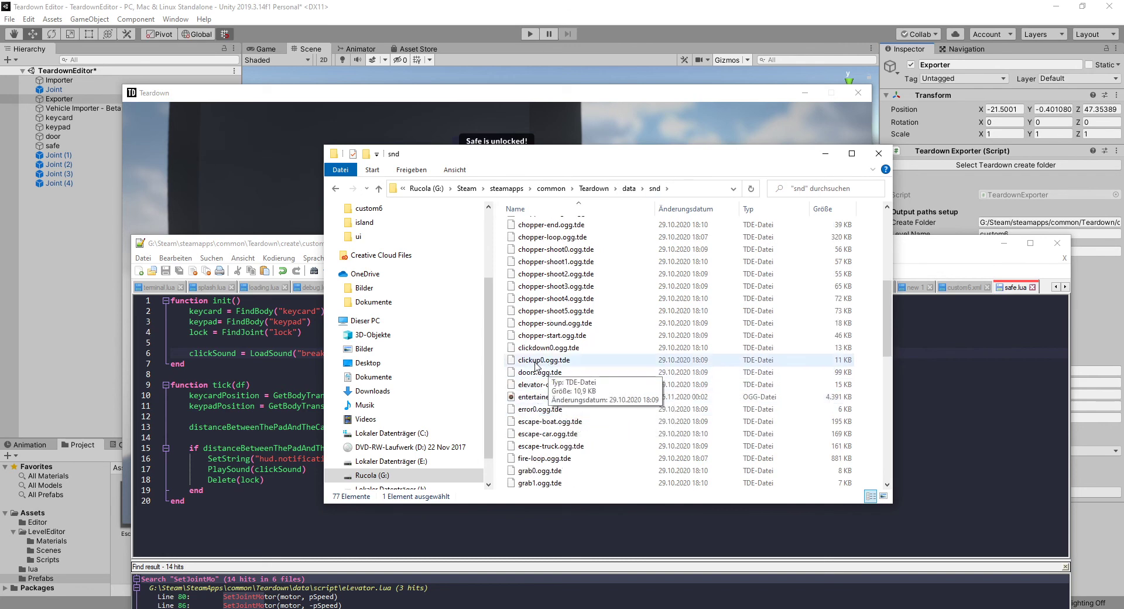
# Switch to Notepad++, change the LoadSound file name to clickup0.ogg and save safe.lua
pyautogui.click(316, 373)
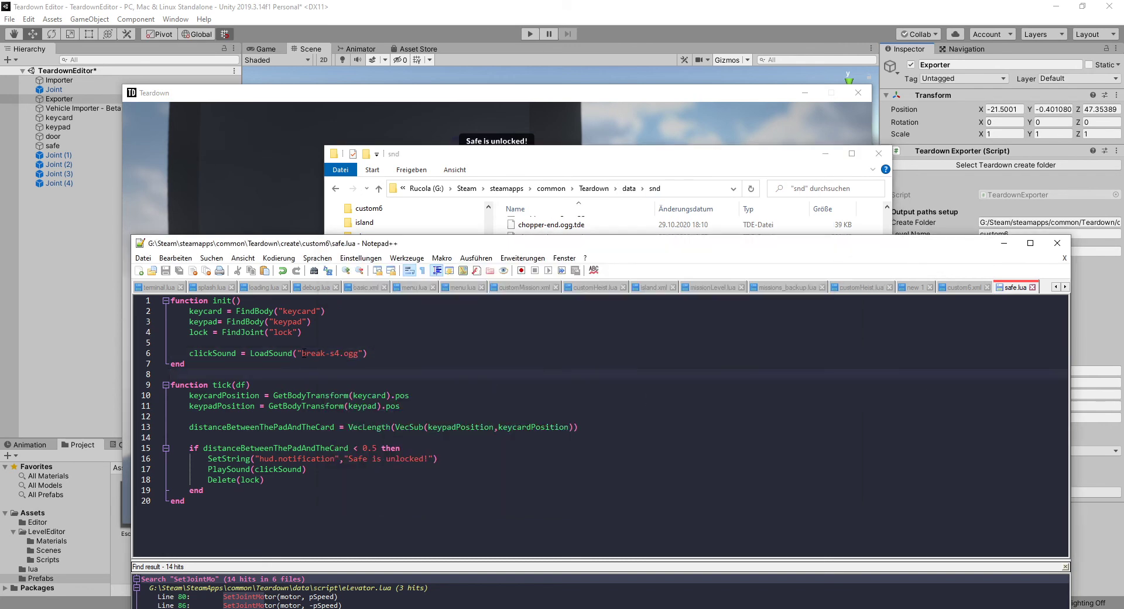
pyautogui.moveTo(304, 353); pyautogui.dragTo(370, 353)
pyautogui.moveTo(560, 248); pyautogui.dragTo(689, 423)
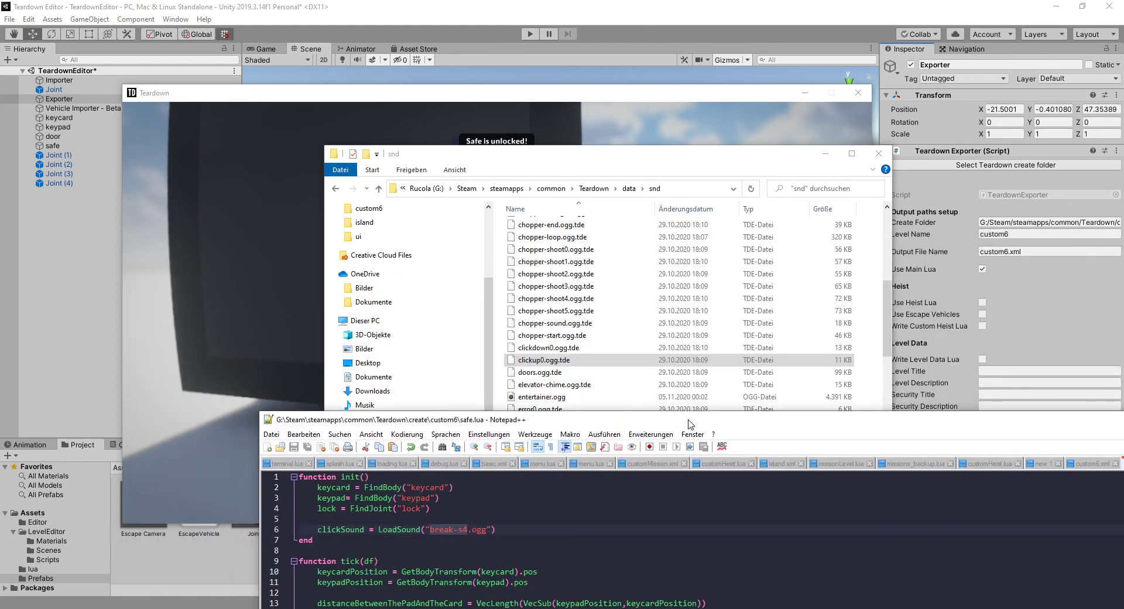
pyautogui.write('clickup0')
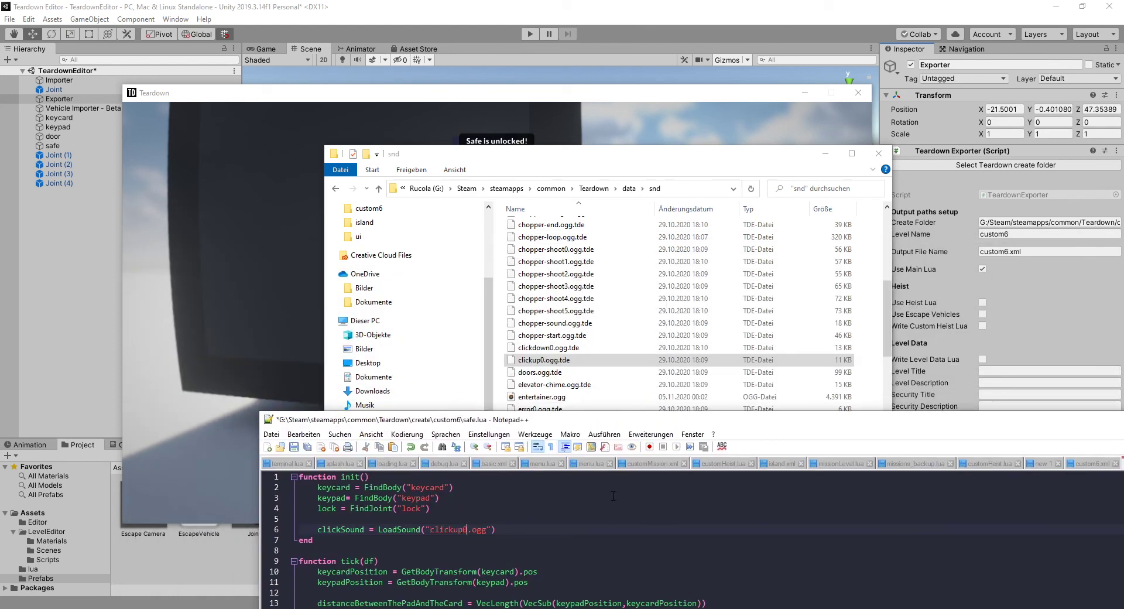
pyautogui.hotkey('ctrl', 's')
pyautogui.moveTo(549, 421); pyautogui.dragTo(530, 161)
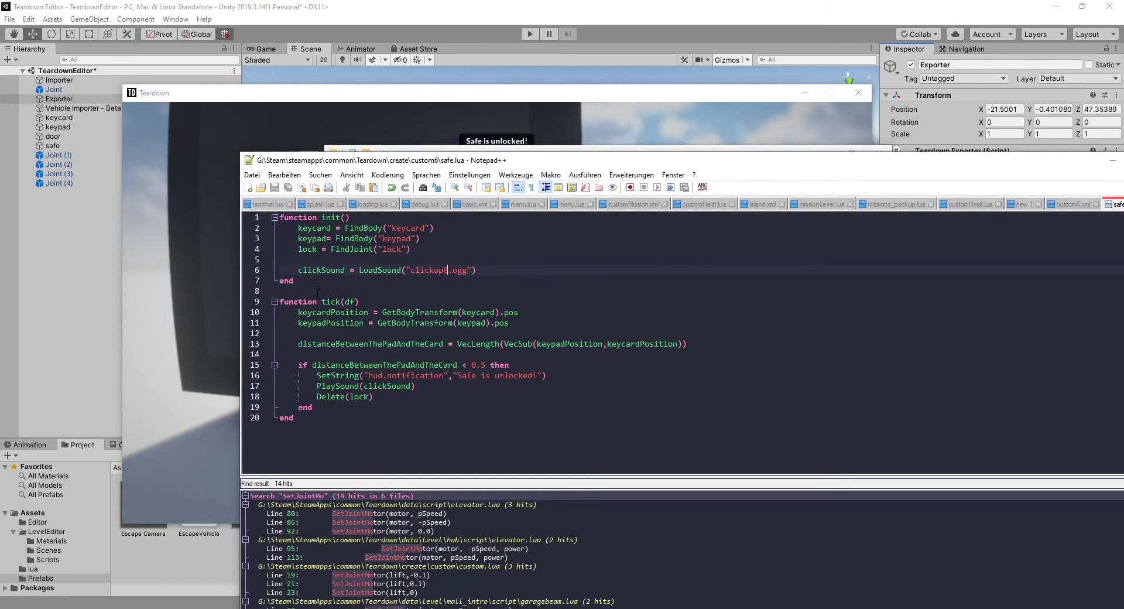
# Switch to Teardown, restart the level, test the clickup0.ogg sound with the keycard at the keypad and pull the safe door open
pyautogui.click(470, 92)
pyautogui.press('Escape')
pyautogui.click(490, 319)
pyautogui.click(495, 278)
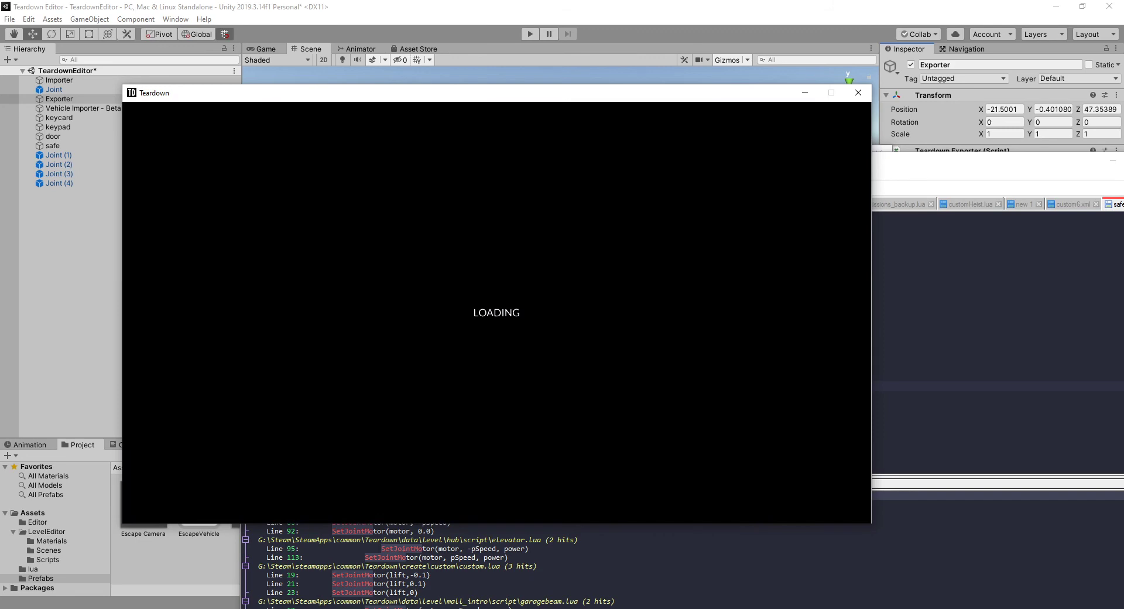
pyautogui.press('s')
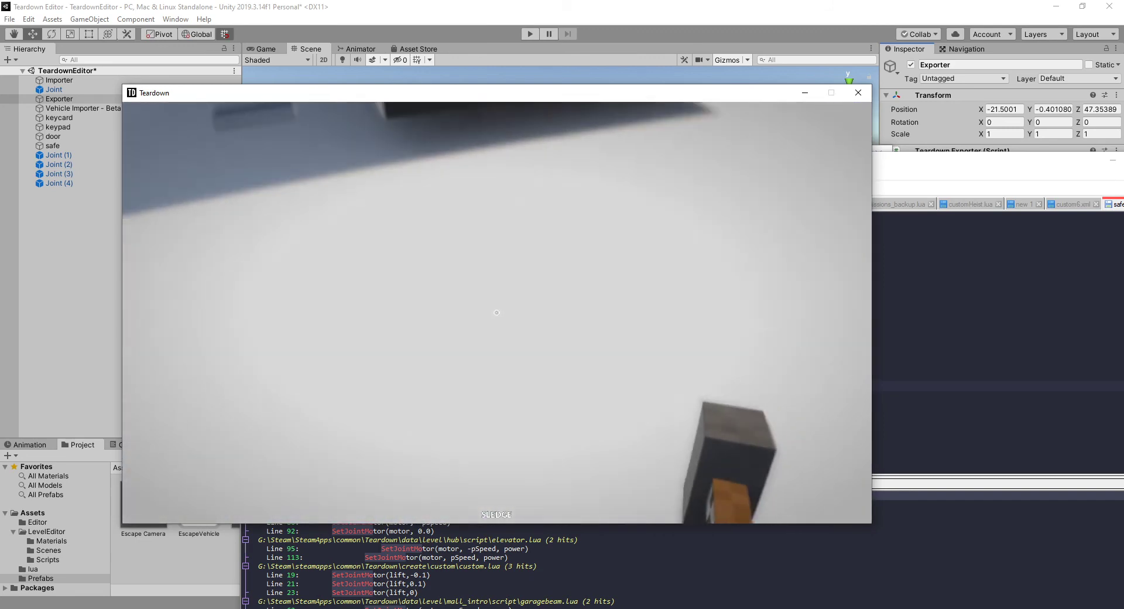
pyautogui.press('w')
pyautogui.moveTo(497, 312); pyautogui.dragTo(495, 309, button='right')
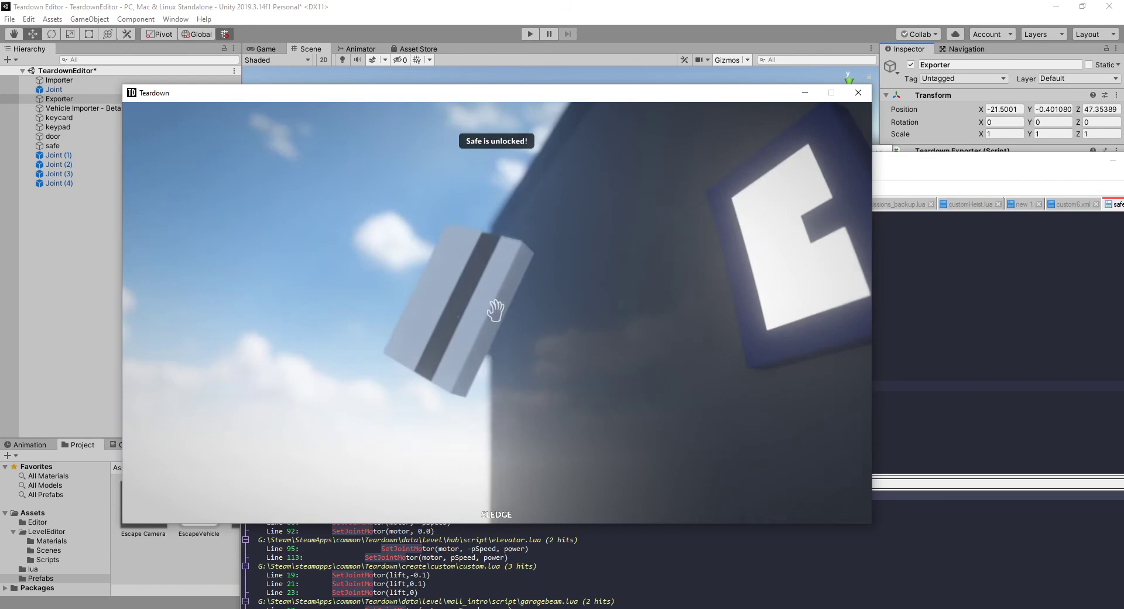
pyautogui.moveTo(496, 309); pyautogui.dragTo(495, 309, button='right')
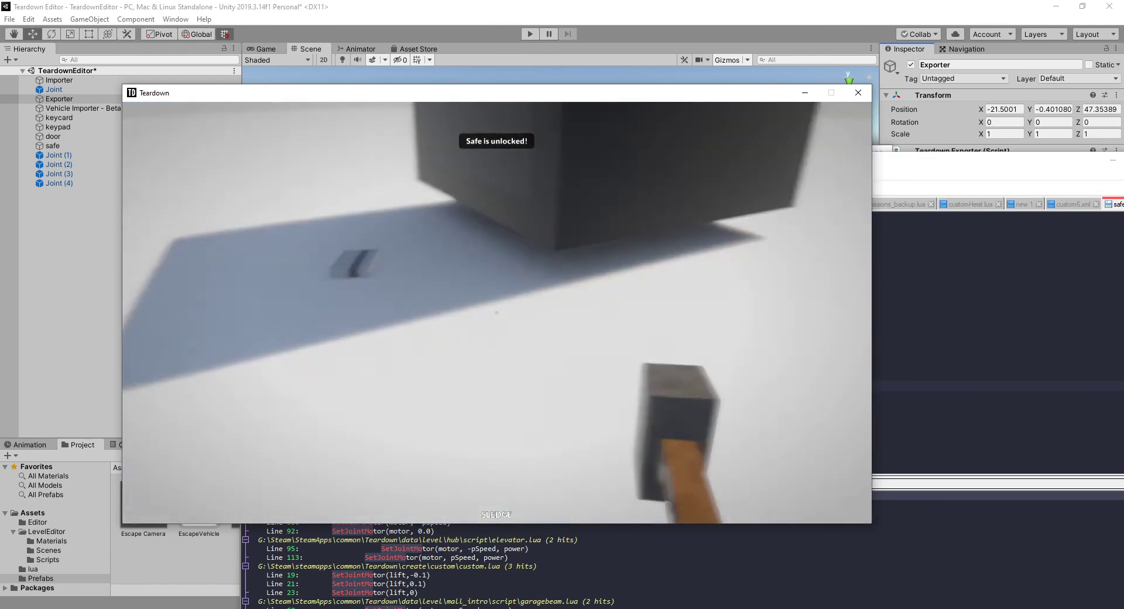
pyautogui.press('w')
pyautogui.moveTo(496, 312); pyautogui.dragTo(495, 310, button='right')
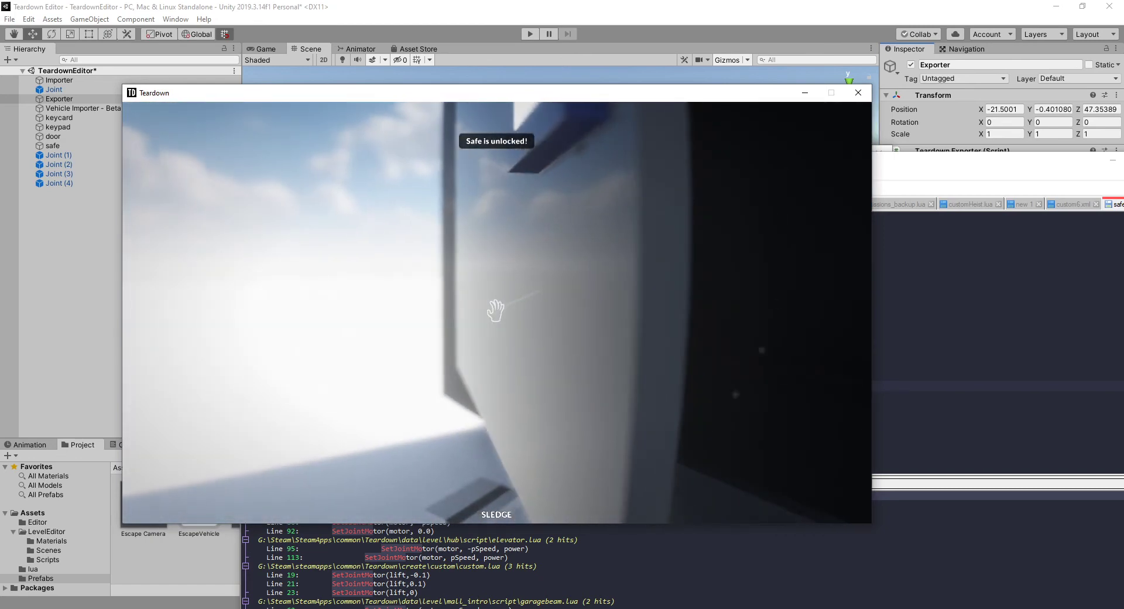
# Switch to Notepad++, add safeIsLocked = true to init() and safeIsLocked = false below Delete(lock) in tick()
pyautogui.hotkey('alt', 'Tab')
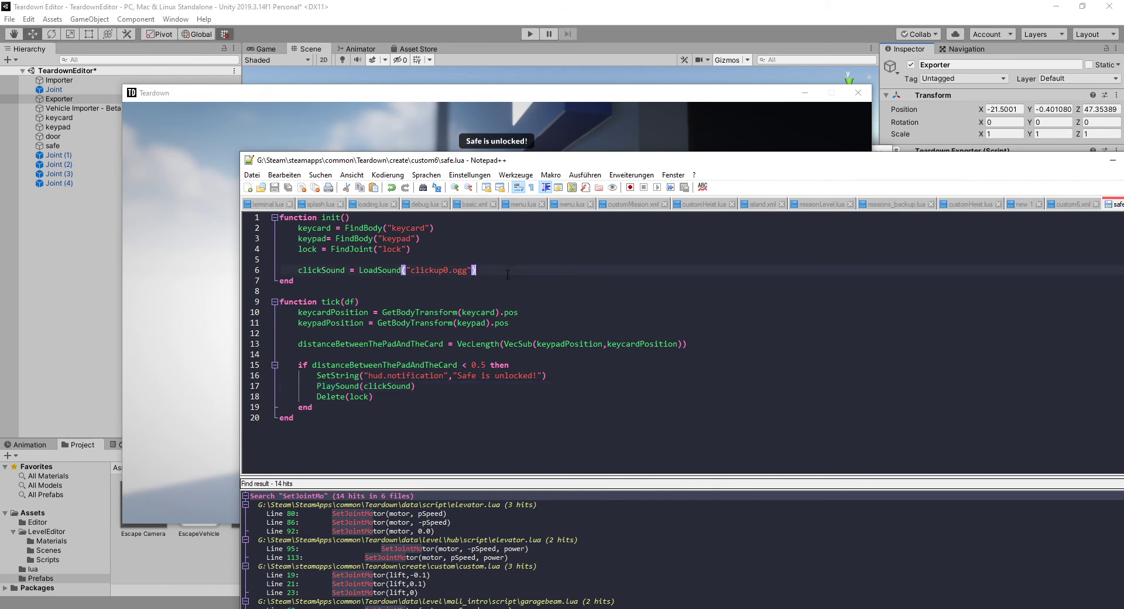
pyautogui.press('Return')
pyautogui.press('Return')
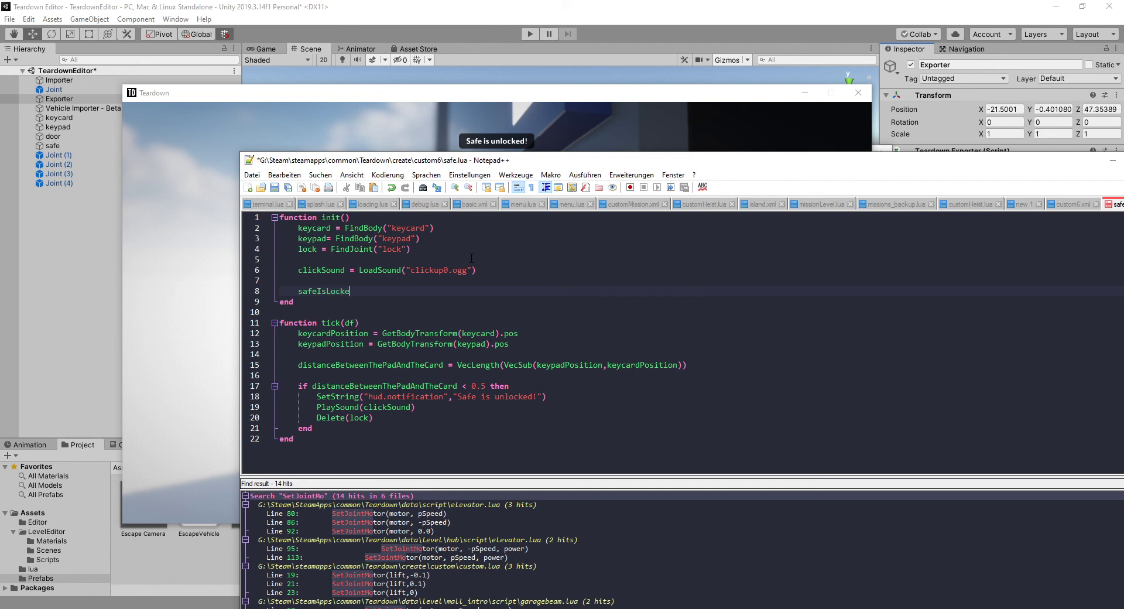
pyautogui.write('safeIsLocked = true')
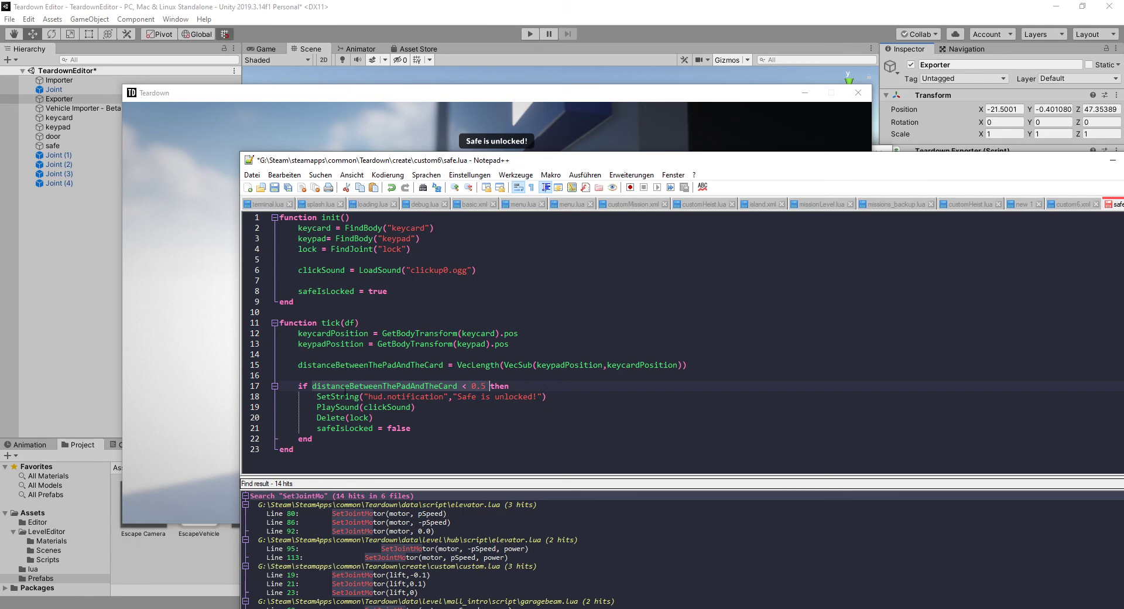
# Extend the keypad distance condition in tick() with "and safeIsLocked" and save safe.lua
pyautogui.click(326, 381)
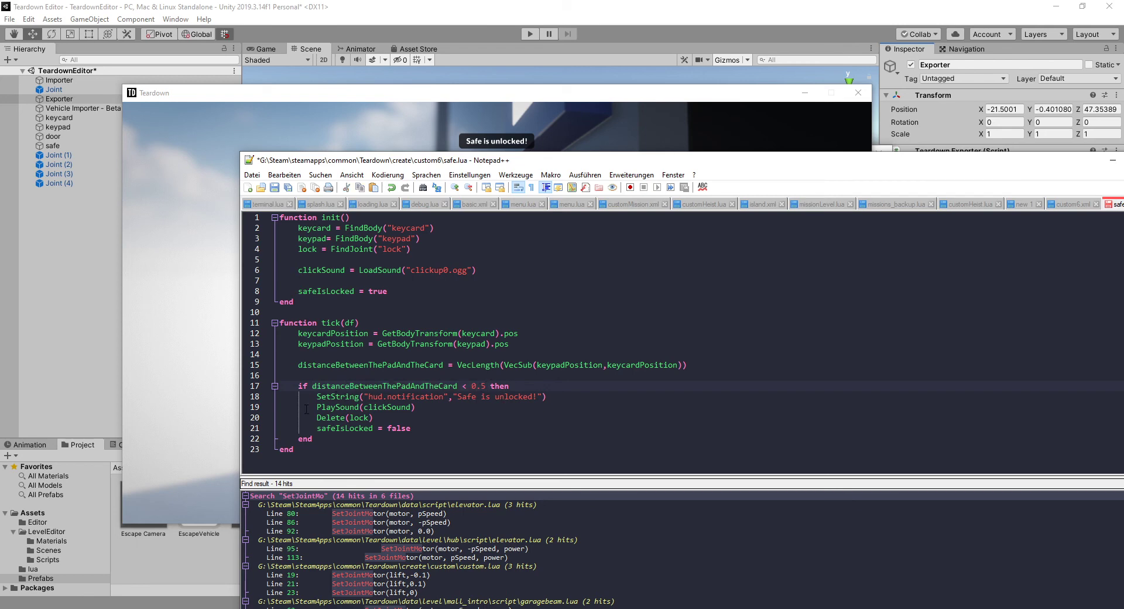
pyautogui.doubleClick(406, 385)
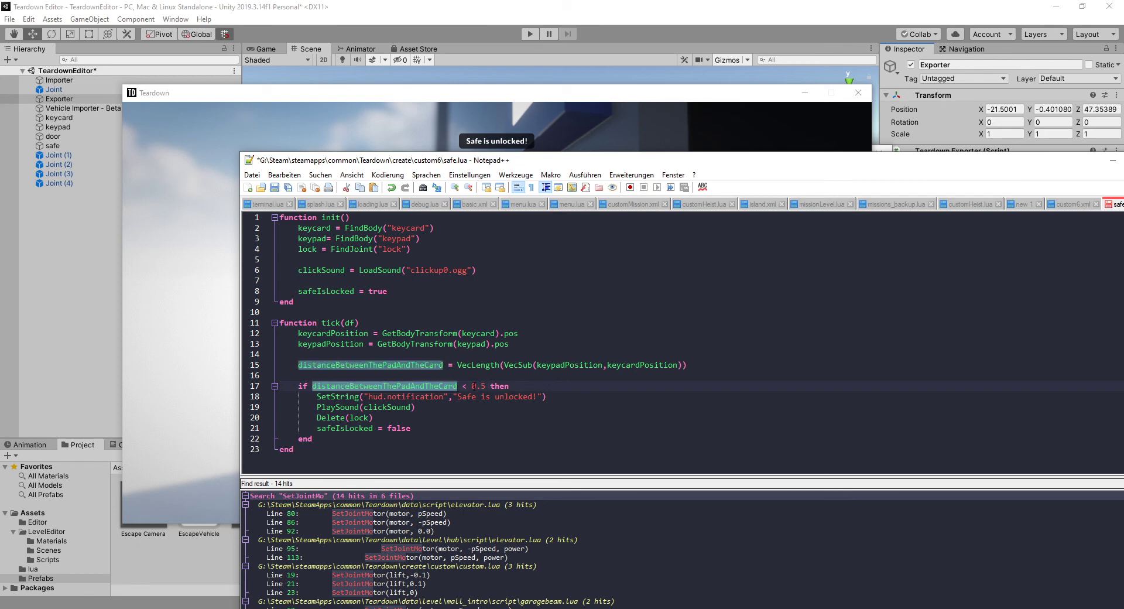
pyautogui.click(491, 385)
pyautogui.write('and safeIsLocked')
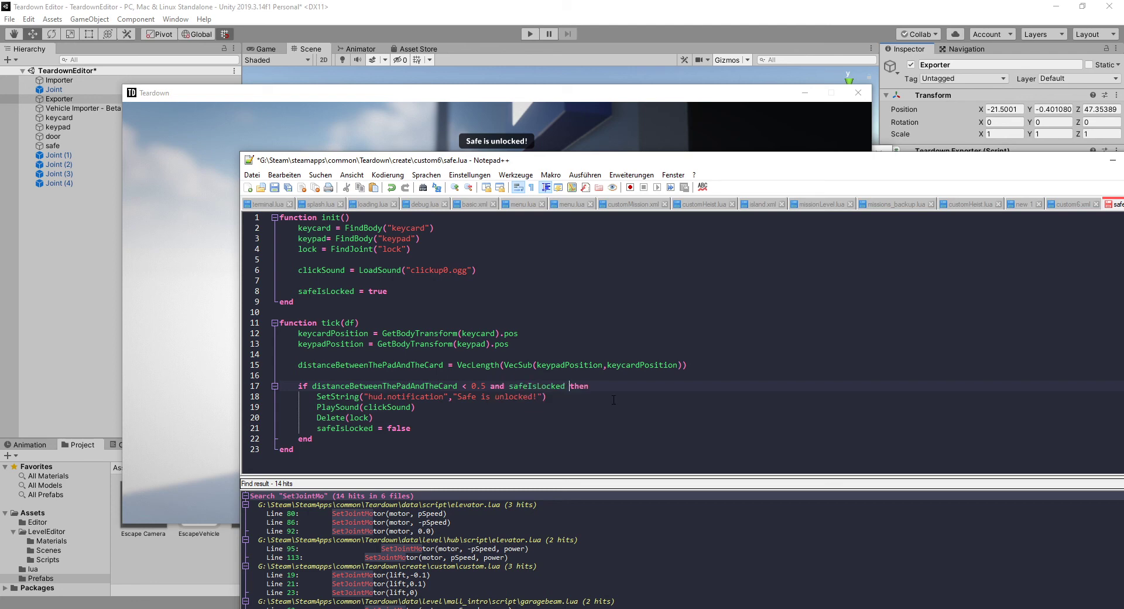
pyautogui.hotkey('ctrl', 's')
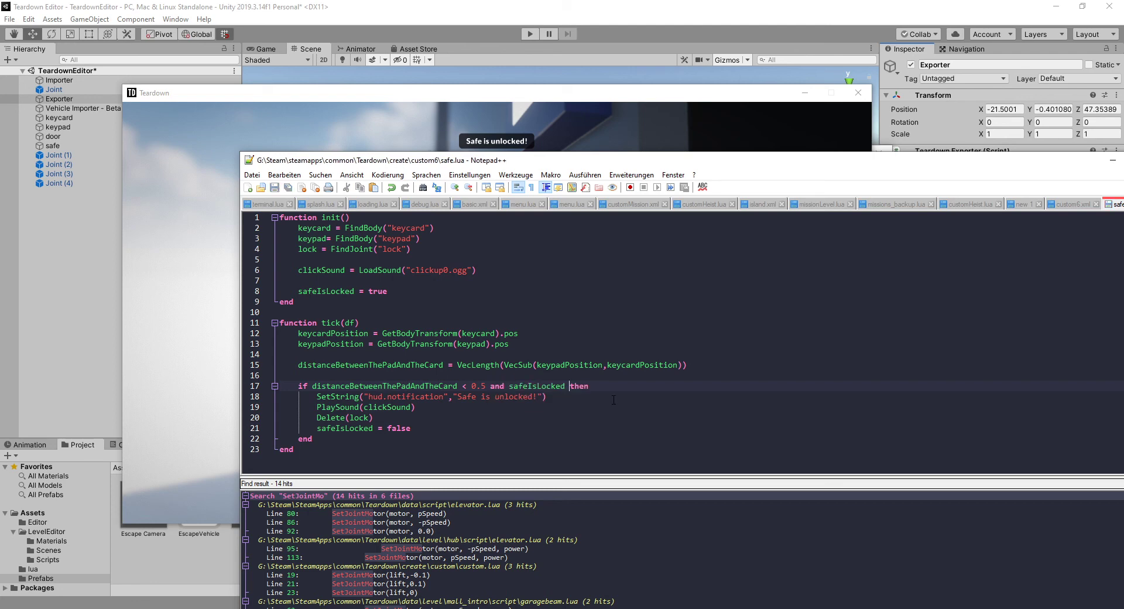
pyautogui.moveTo(317, 397); pyautogui.dragTo(426, 429)
pyautogui.click(429, 430)
# Return to Teardown, restart the level and unlock the safe with the keycard to test the safeIsLocked condition
pyautogui.click(564, 111)
pyautogui.press('Escape')
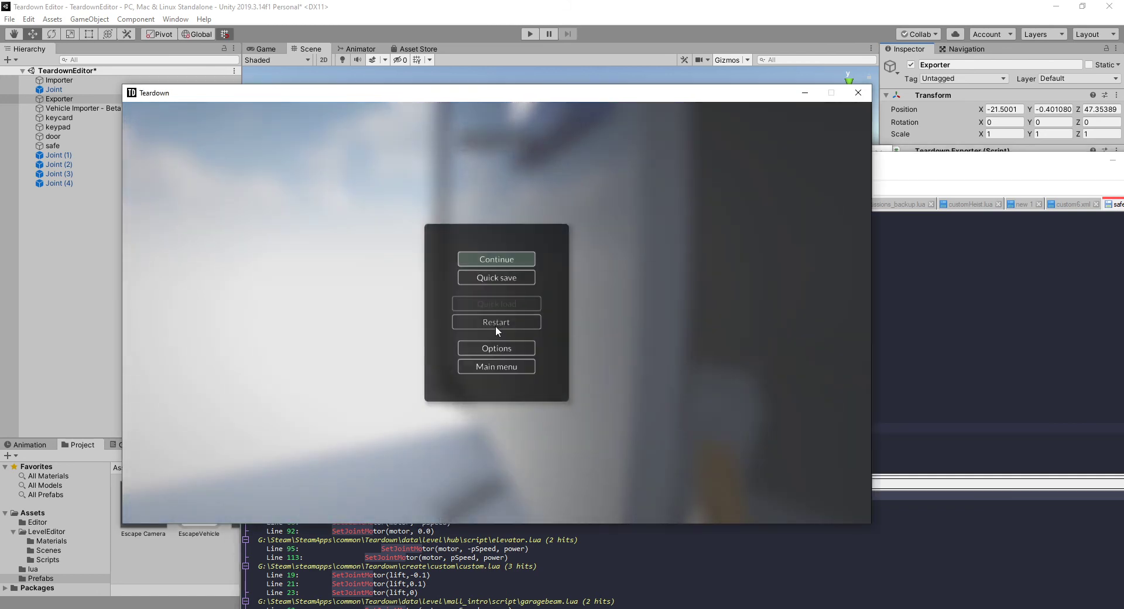
pyautogui.click(495, 323)
pyautogui.click(495, 277)
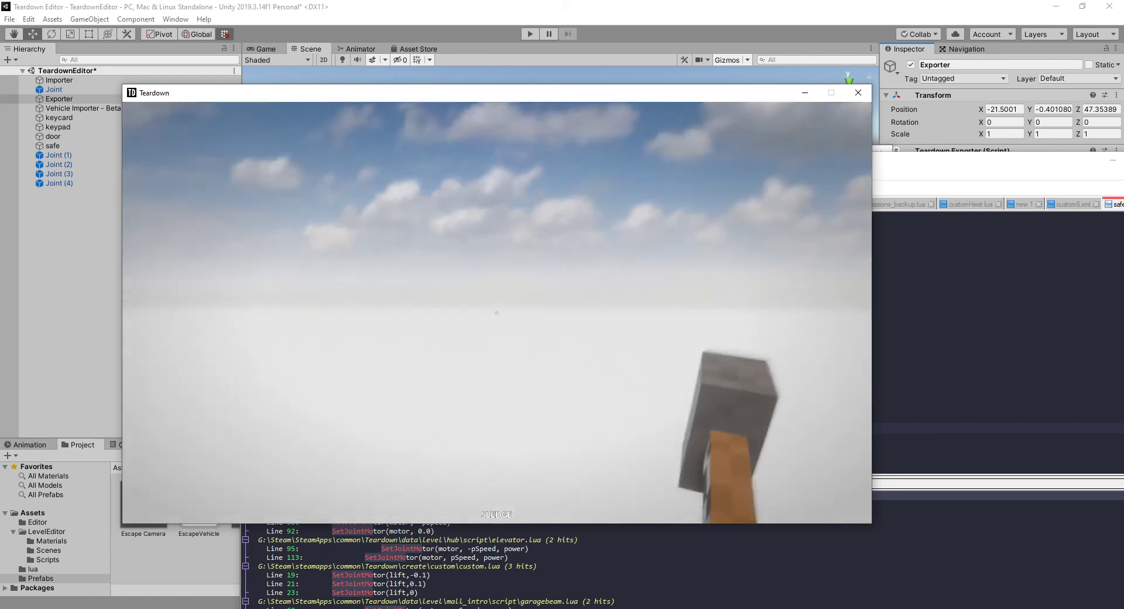
pyautogui.press('w')
pyautogui.press('w')
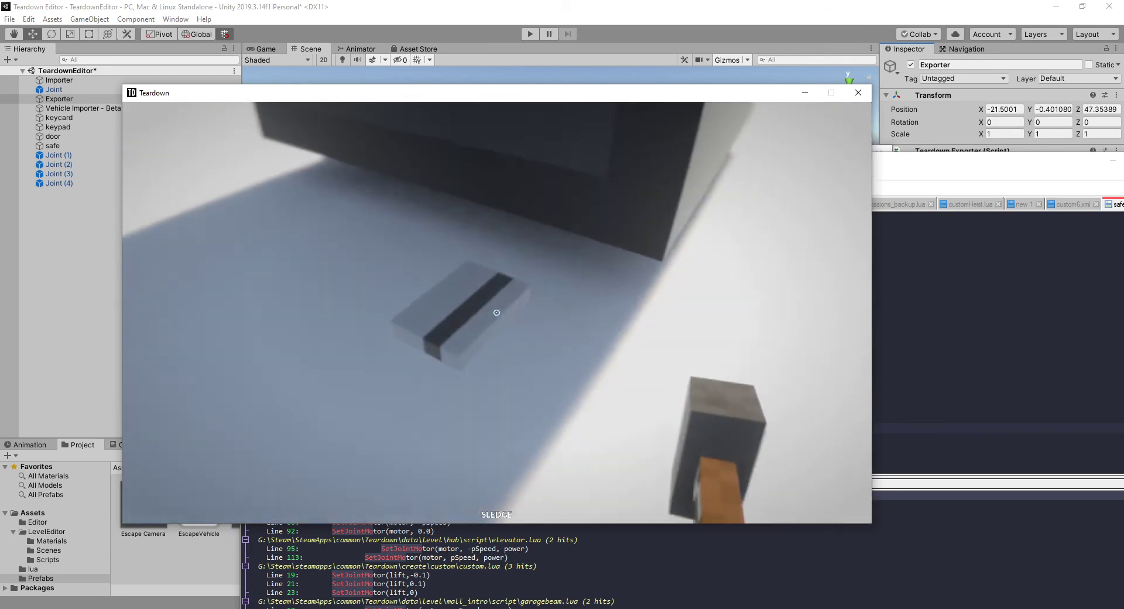
pyautogui.rightClick(496, 312)
pyautogui.moveTo(495, 310); pyautogui.dragTo(497, 312, button='right')
pyautogui.press('w')
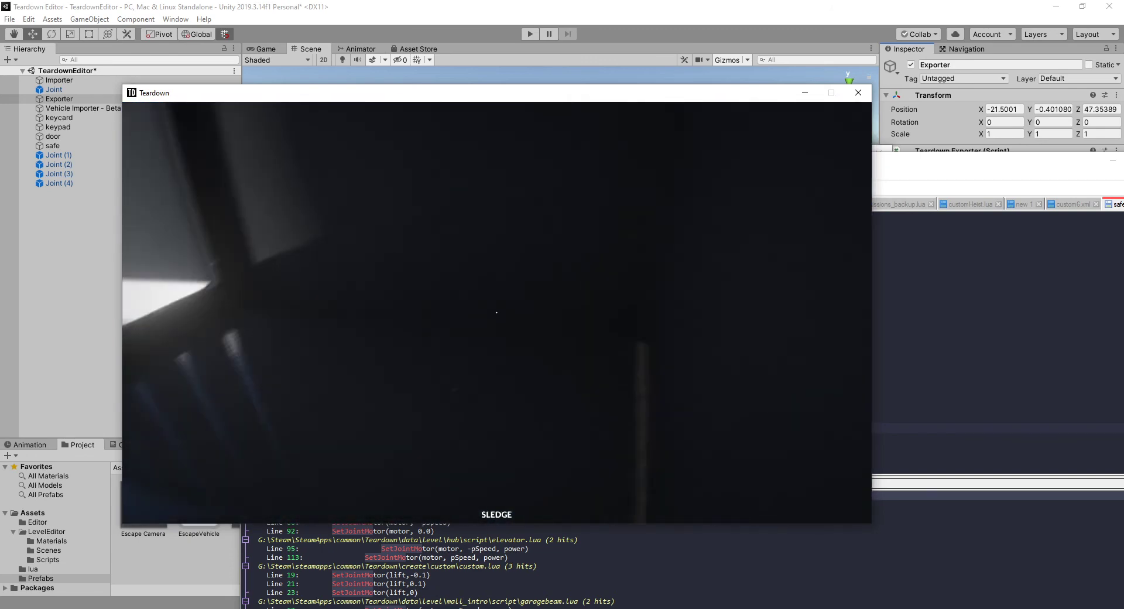
# Light the safe's interior with the flashlight and carry the keycard back to the keypad of the unlocked safe
pyautogui.press('f')
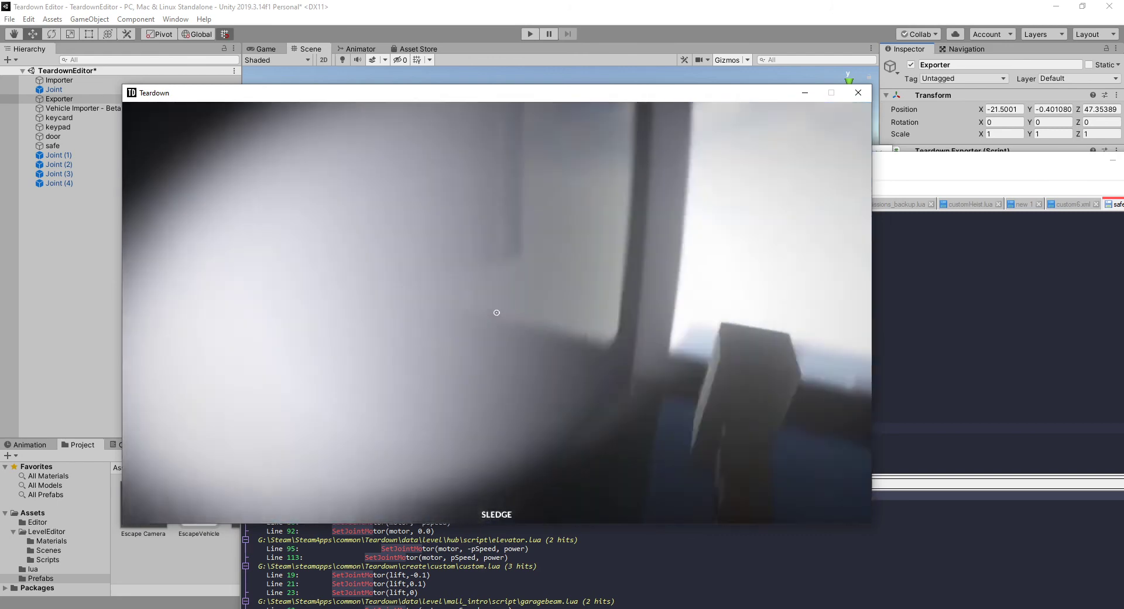
pyautogui.press('s')
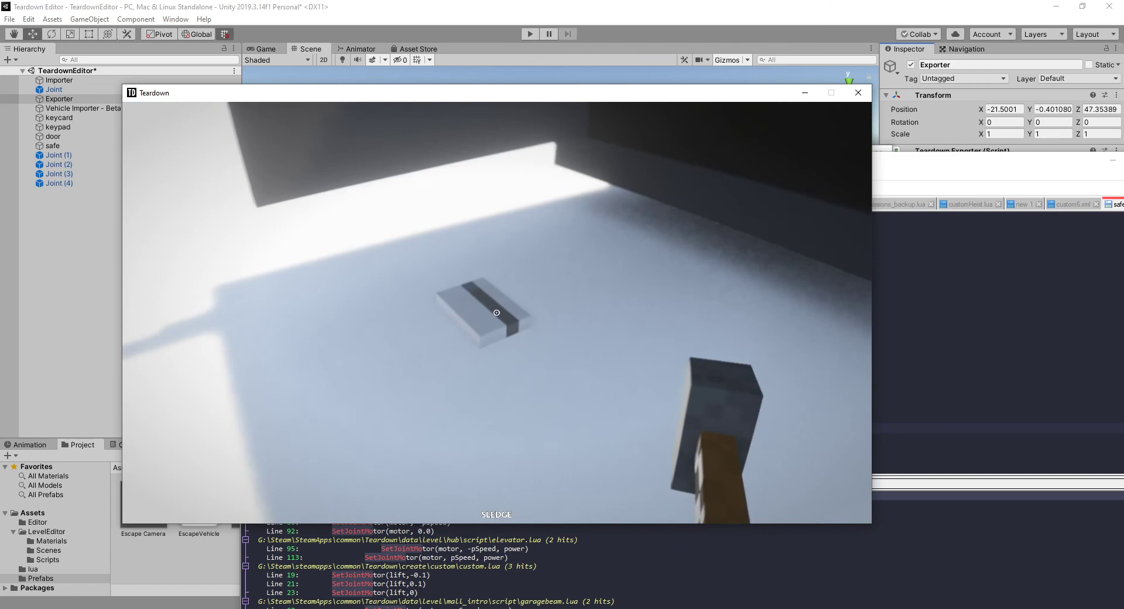
pyautogui.moveTo(497, 312); pyautogui.dragTo(495, 310, button='right')
pyautogui.press('w')
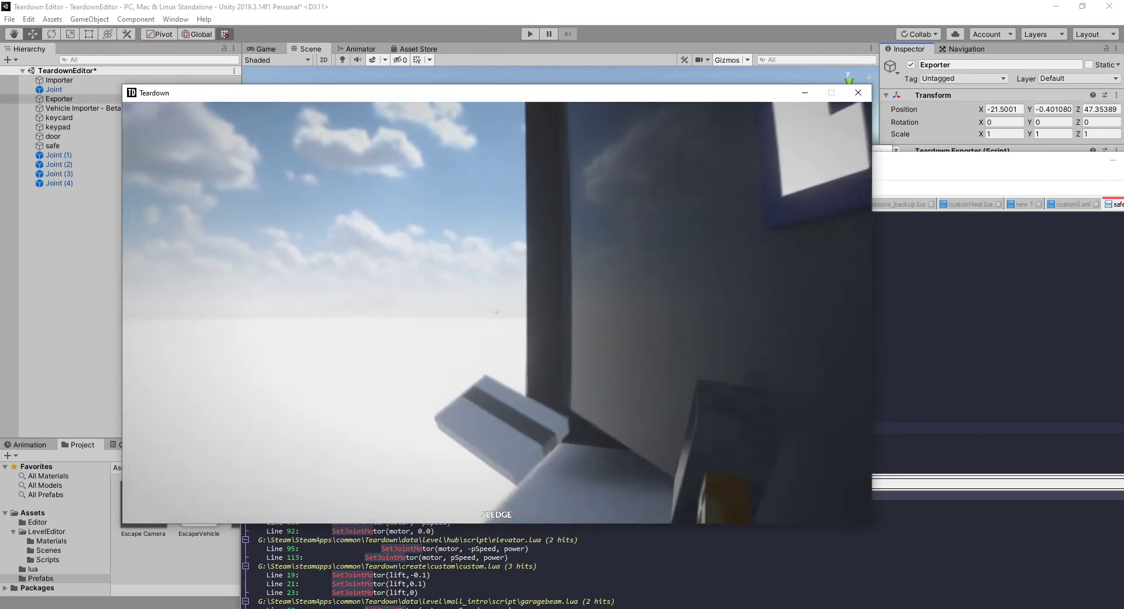
# Switch to Notepad++ and add a Delete(keycard) line below Delete(lock) in the unlock condition
pyautogui.hotkey('alt', 'Tab')
pyautogui.hotkey('alt', 'Tab')
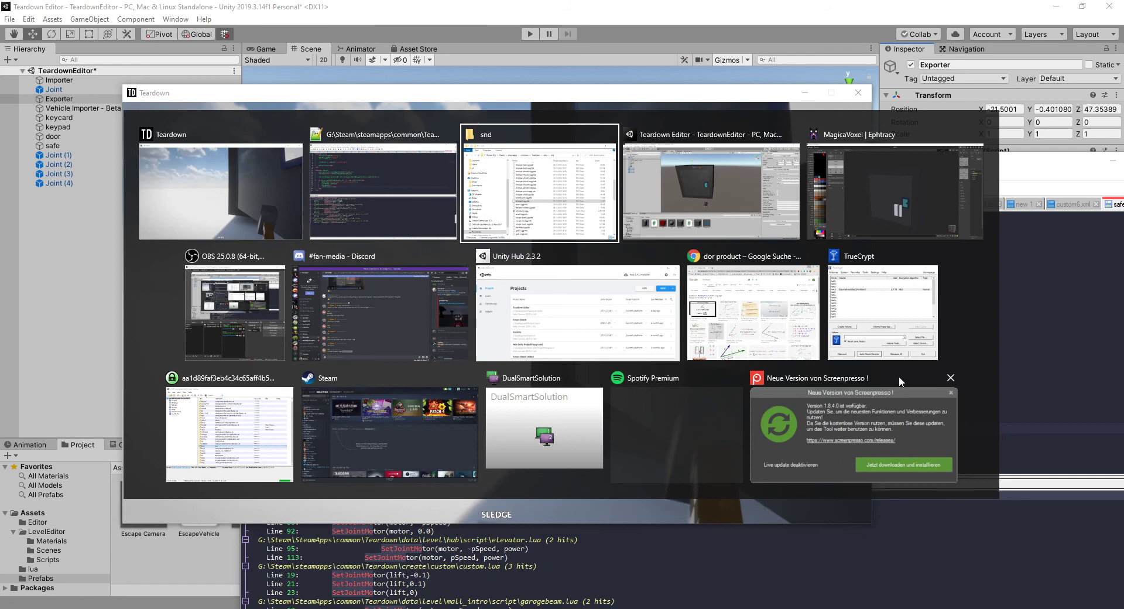
pyautogui.click(1021, 324)
pyautogui.hotkey('alt', 'Tab')
pyautogui.click(338, 177)
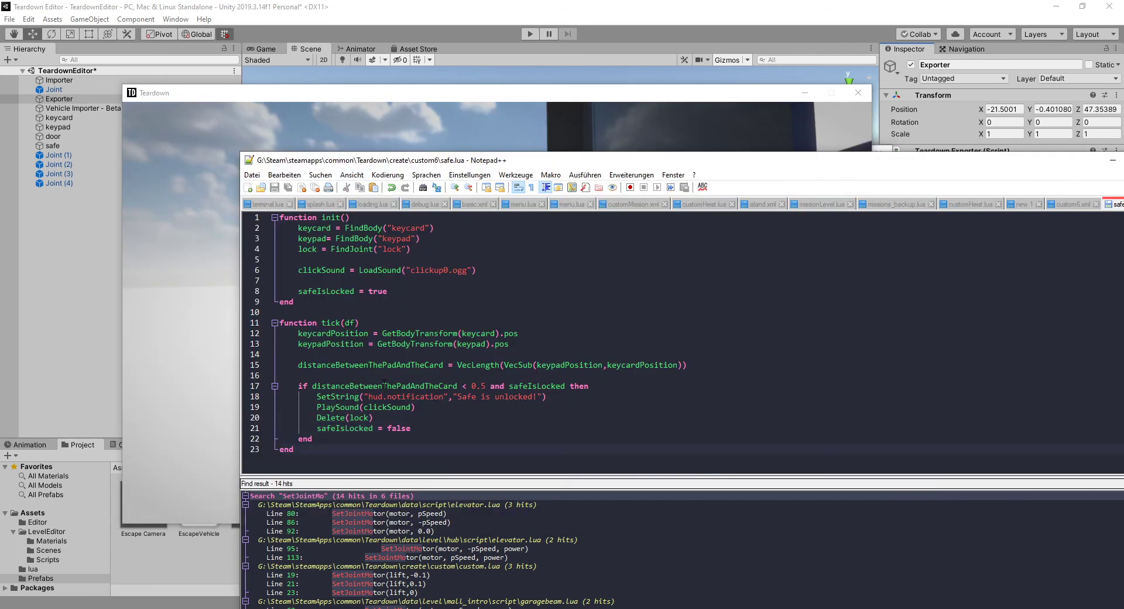
pyautogui.press('Return')
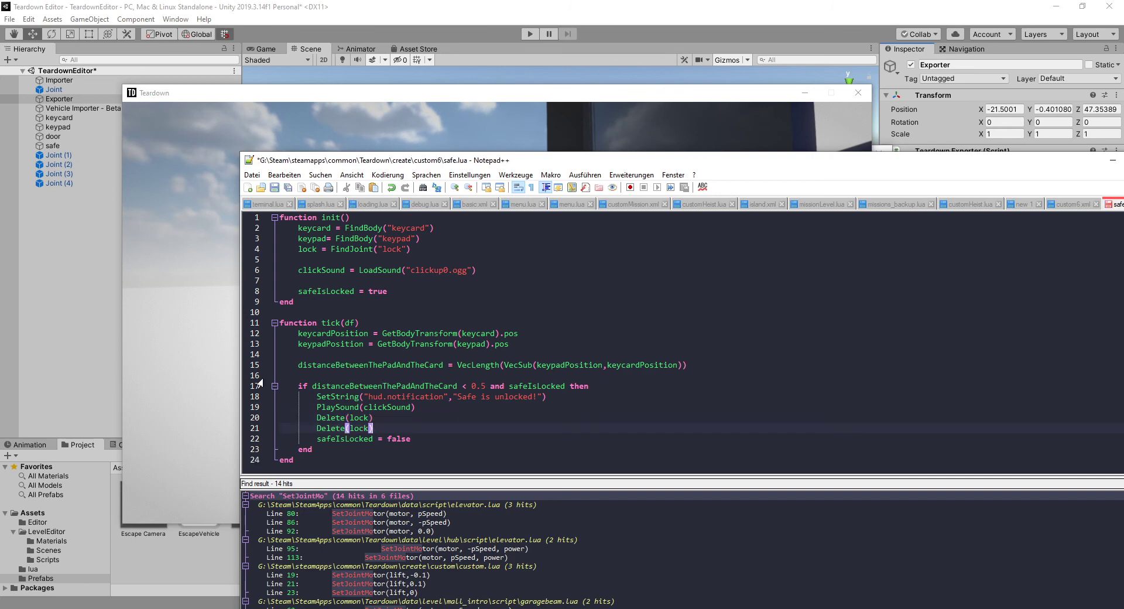
pyautogui.doubleClick(359, 427)
pyautogui.write('keycard')
# Return to Teardown, restart the level and hold the keycard at the keypad to test the keycard's deletion on unlocking
pyautogui.hotkey('alt', 'Tab')
pyautogui.press('Escape')
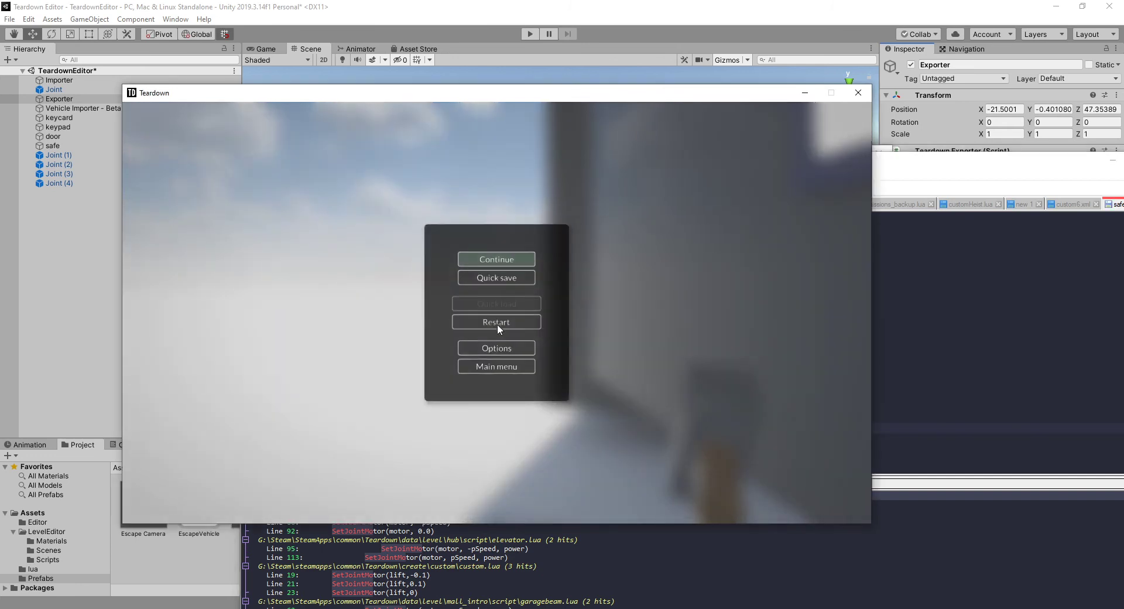
pyautogui.click(497, 325)
pyautogui.click(507, 278)
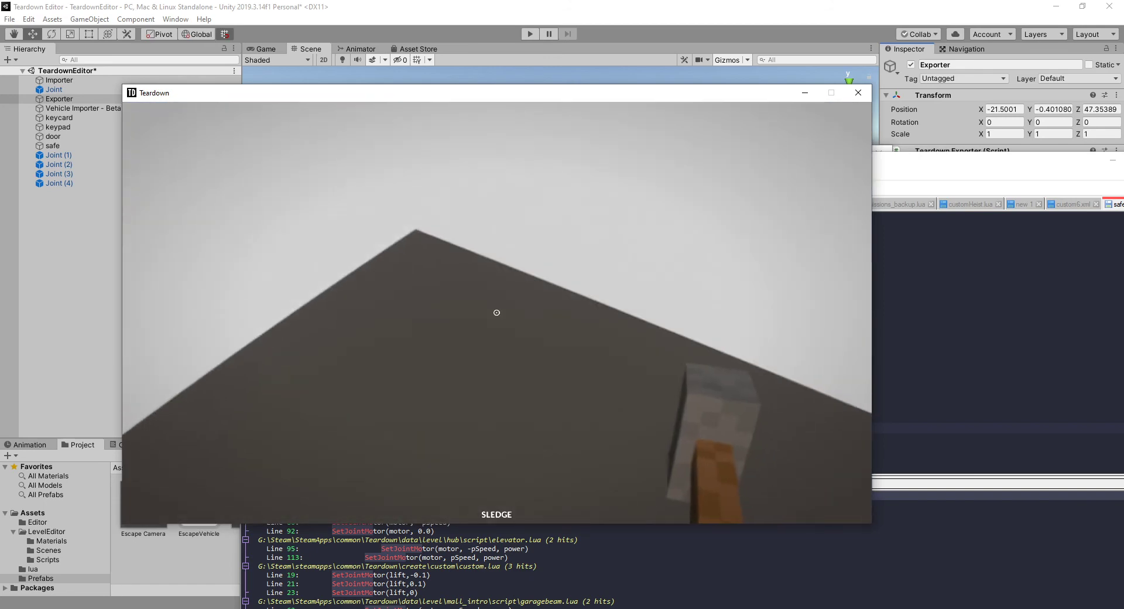
pyautogui.press('w')
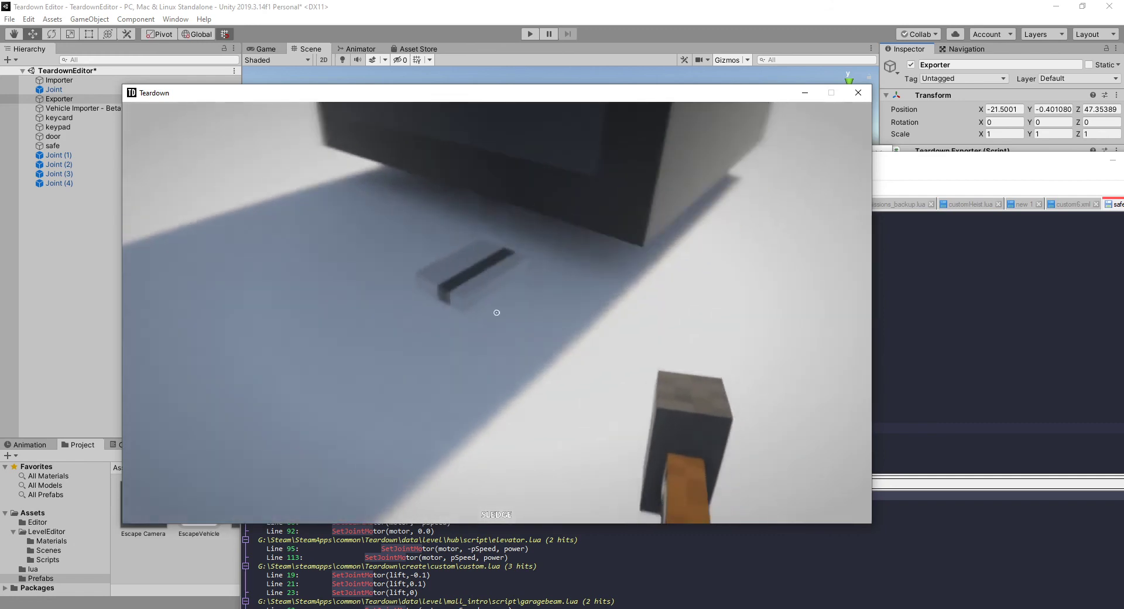
pyautogui.rightClick(496, 312)
pyautogui.press('w')
pyautogui.moveTo(497, 313)
pyautogui.mouseDown(button='right')
pyautogui.moveTo(494, 379)
pyautogui.moveTo(497, 312)
pyautogui.mouseUp(button='right')
pyautogui.press('s')
pyautogui.press('a')
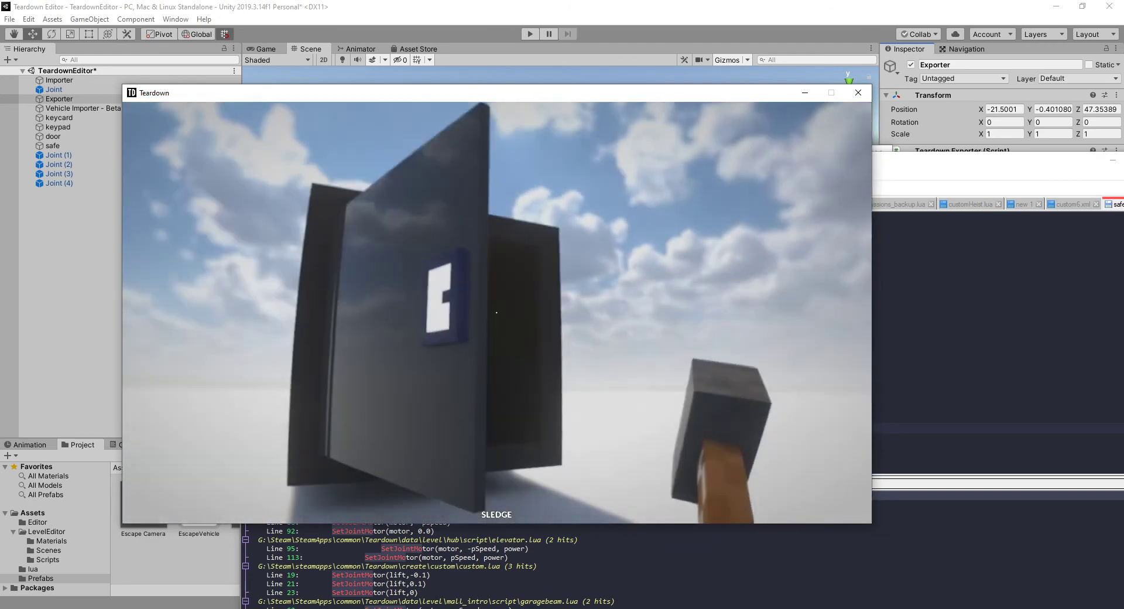
# Walk around the opened safe door in Teardown and examine the keypad's glow up close
pyautogui.press('w')
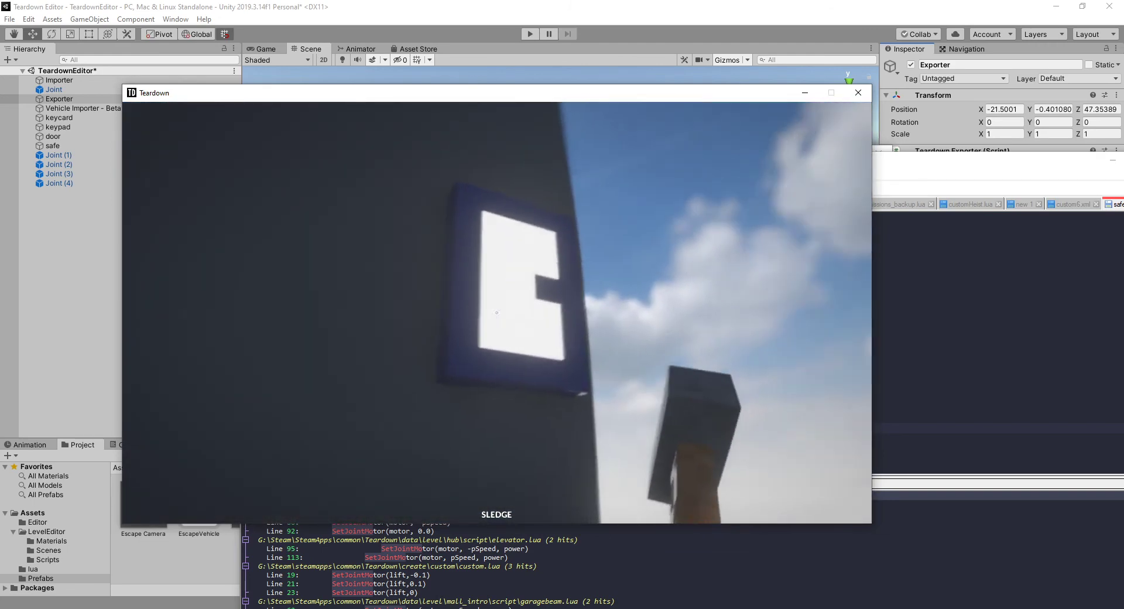
pyautogui.press('w')
pyautogui.press('d')
pyautogui.press('a')
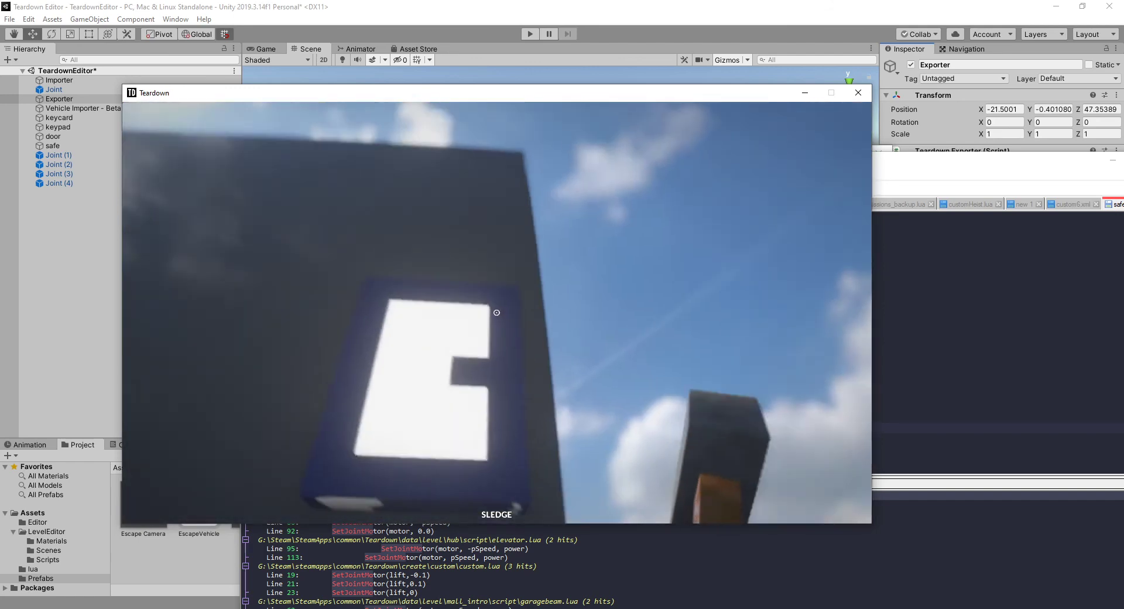
pyautogui.press('d')
pyautogui.press('s')
pyautogui.moveTo(497, 312); pyautogui.dragTo(496, 313, button='right')
pyautogui.press('s')
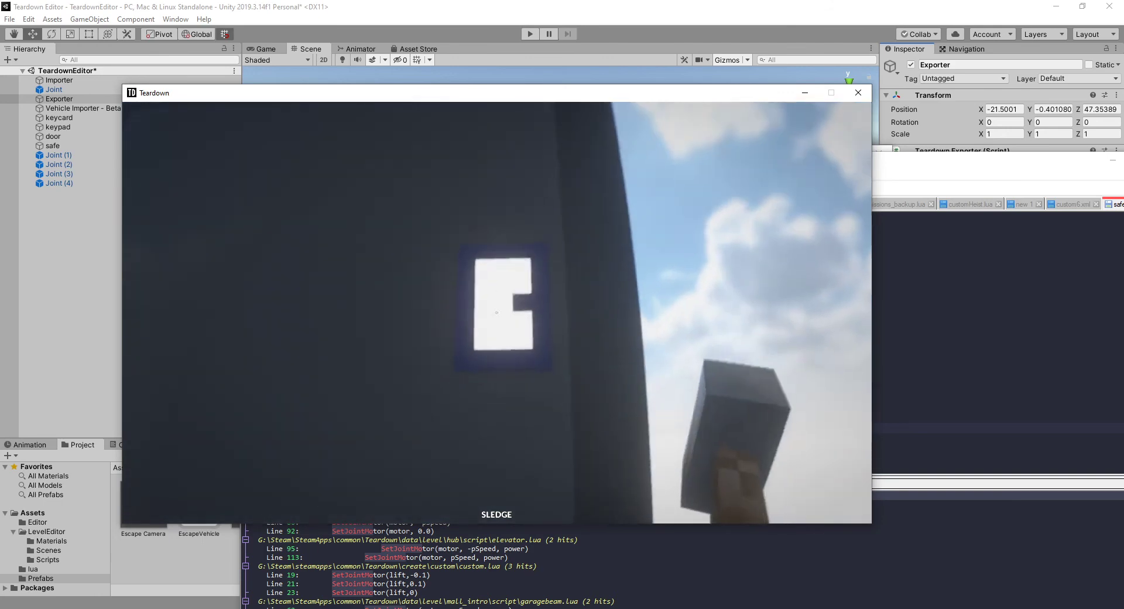
pyautogui.press('w')
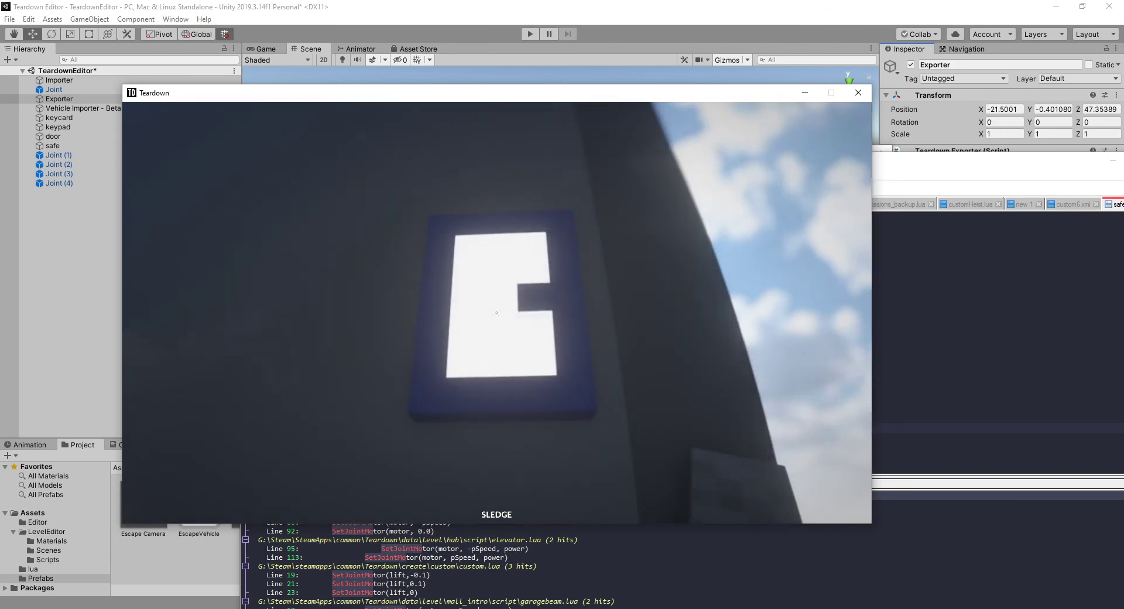
# Switch to Notepad++ and search all .lua files in Teardown's data folder for "SetEmi"
pyautogui.hotkey('alt', 'Tab')
pyautogui.hotkey('ctrl', 'f')
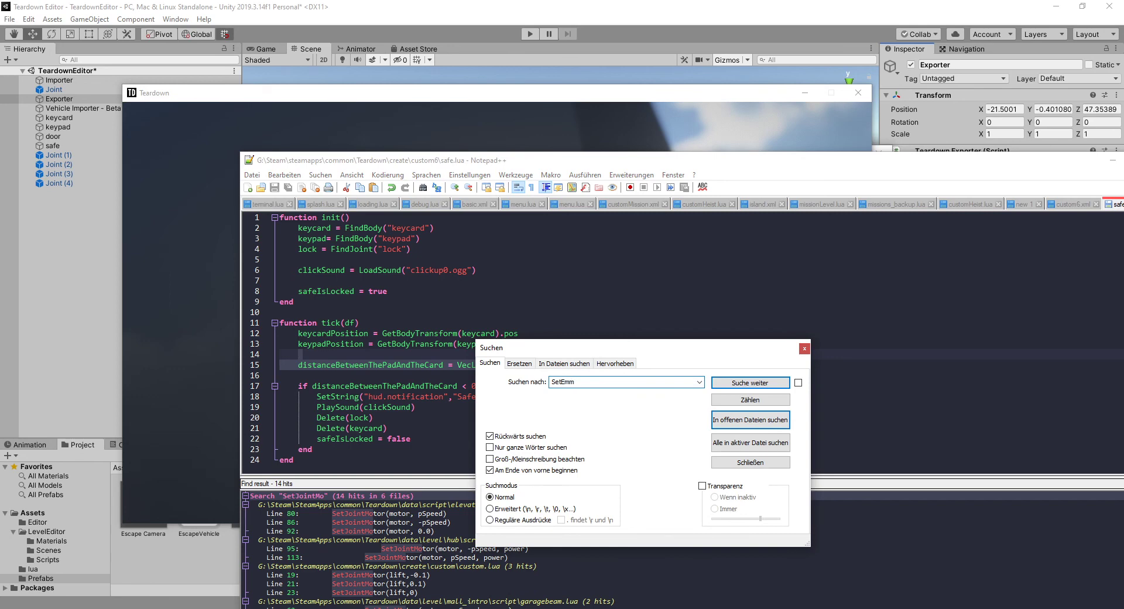
pyautogui.click(771, 426)
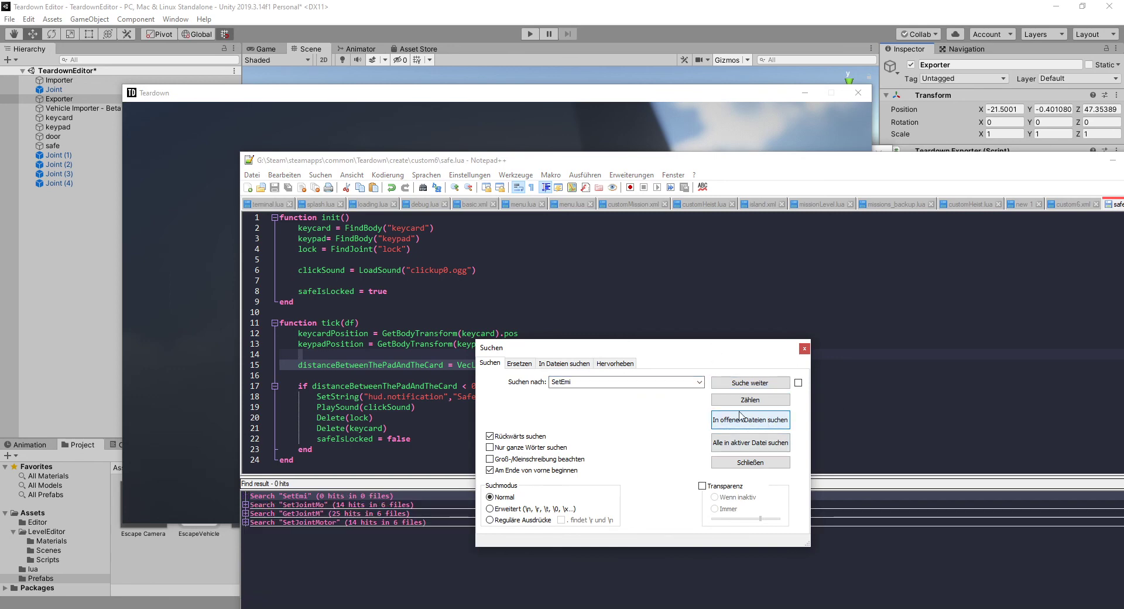
pyautogui.click(578, 367)
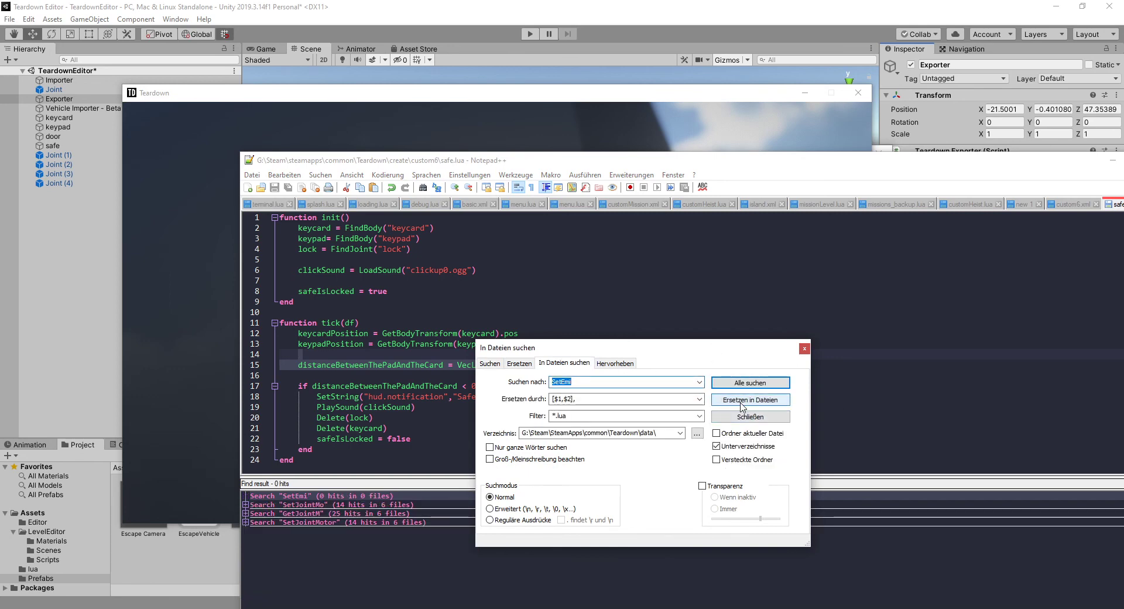
pyautogui.click(751, 383)
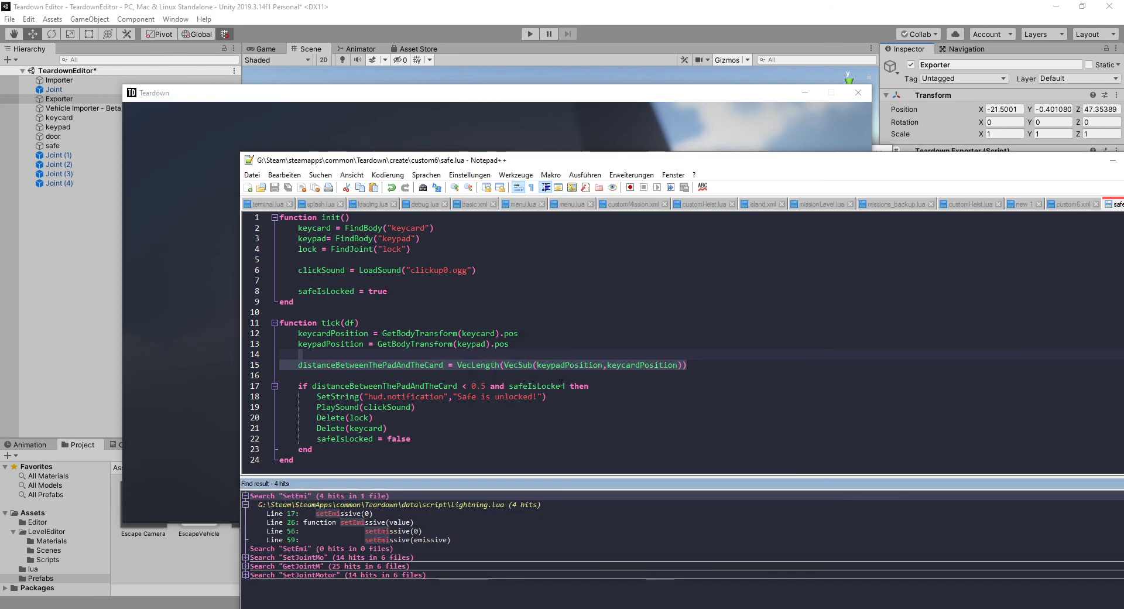
# Open the setEmissive function hit in lightning.lua and select the SetShapeEmissiveScale function name
pyautogui.click(343, 522)
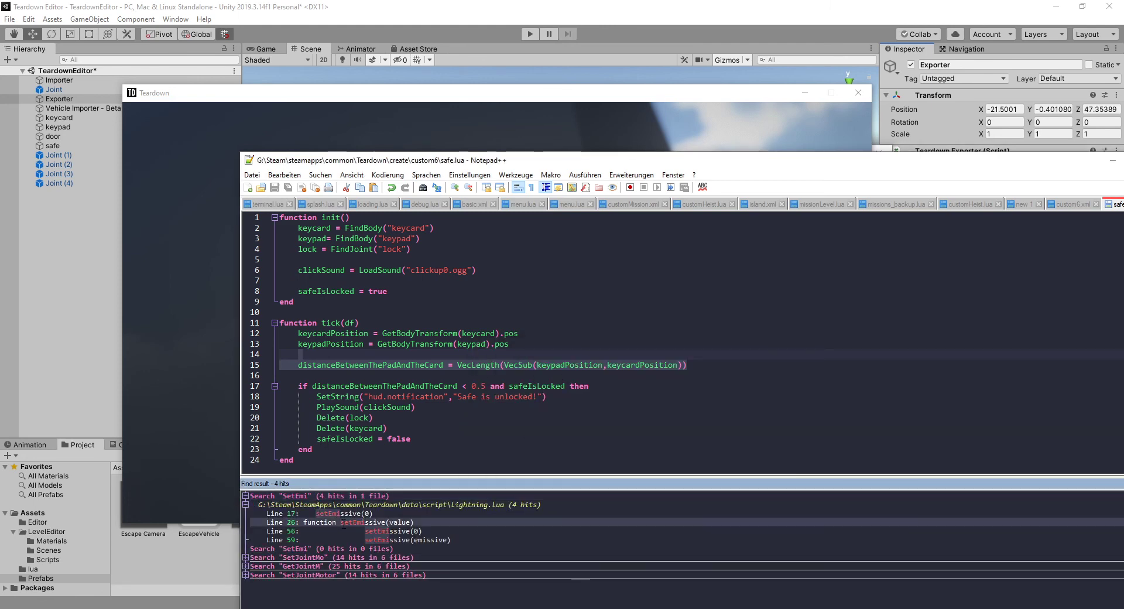
pyautogui.doubleClick(372, 523)
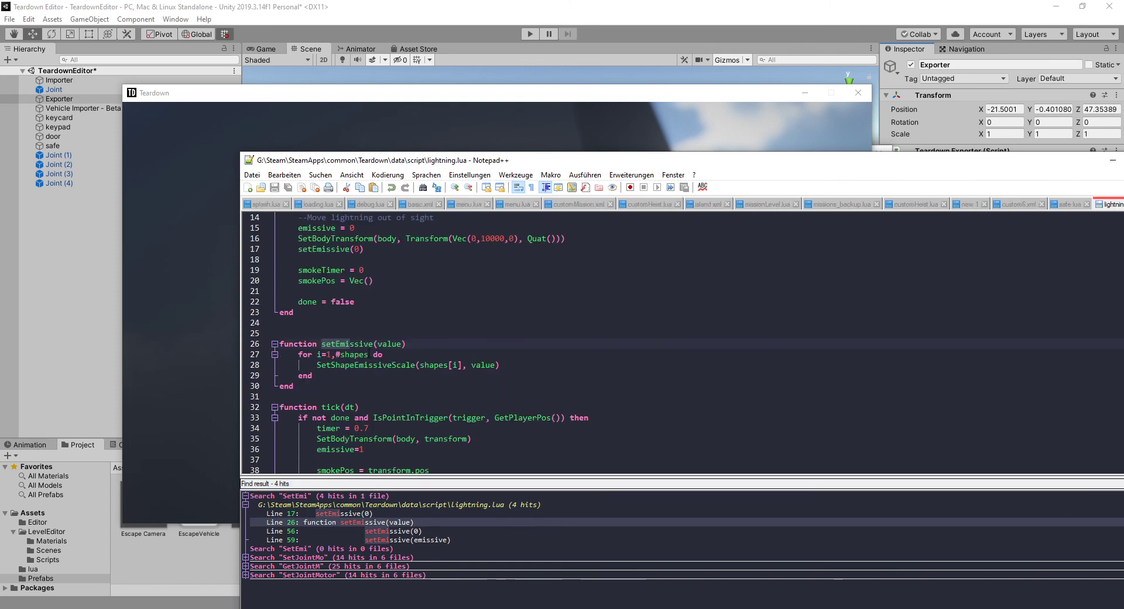
pyautogui.doubleClick(413, 365)
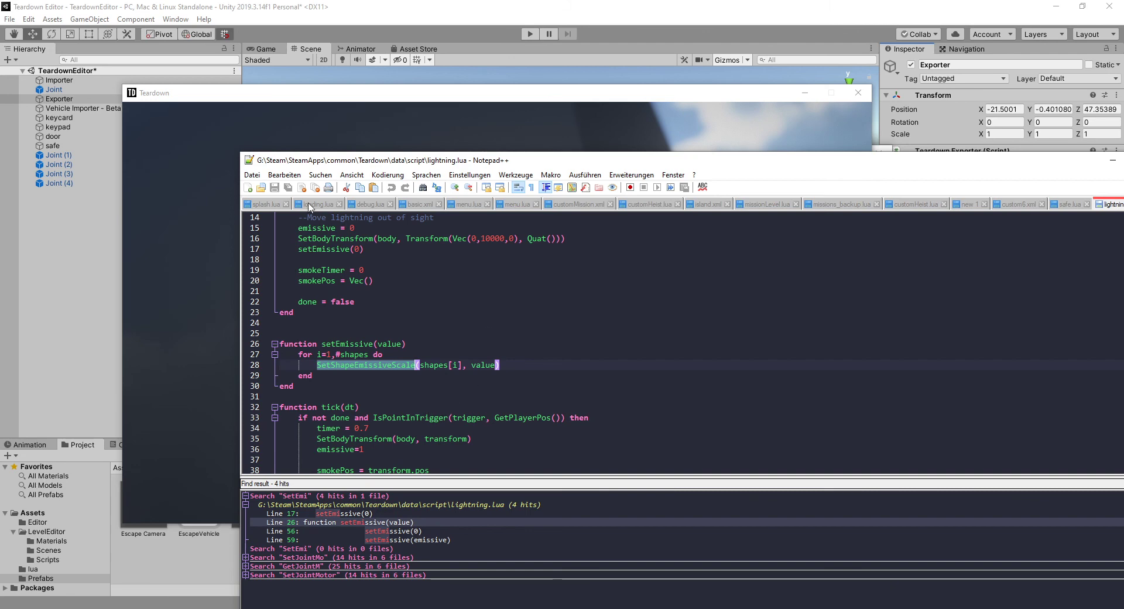
pyautogui.moveTo(843, 152); pyautogui.dragTo(802, 145)
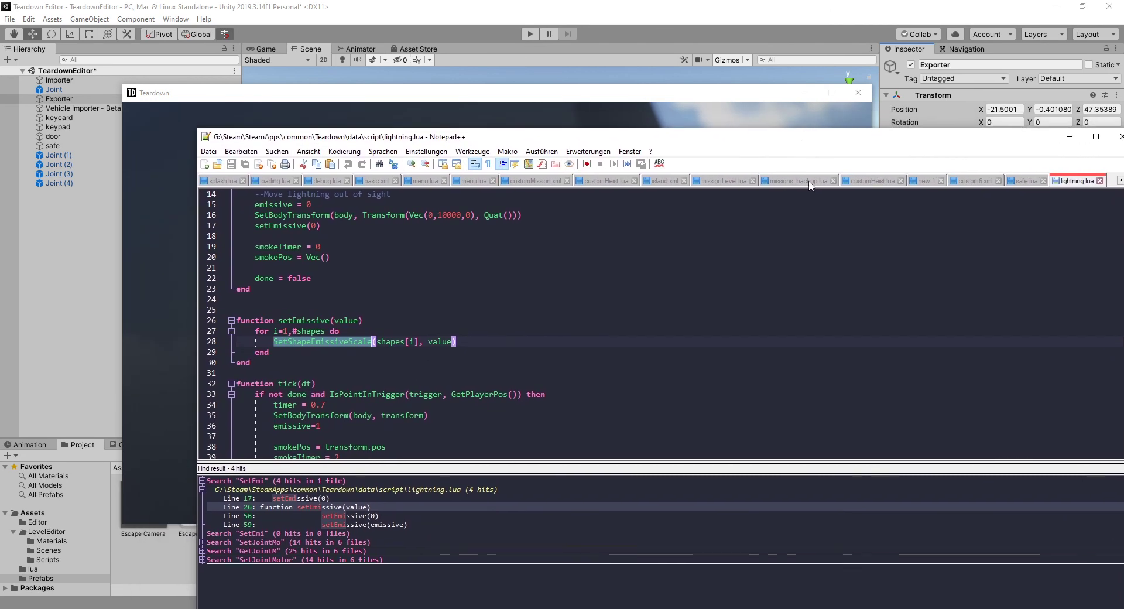
# Return to safe.lua and add a SetShapeEmissiveScale() call on a new line below Delete(keycard)
pyautogui.click(1030, 181)
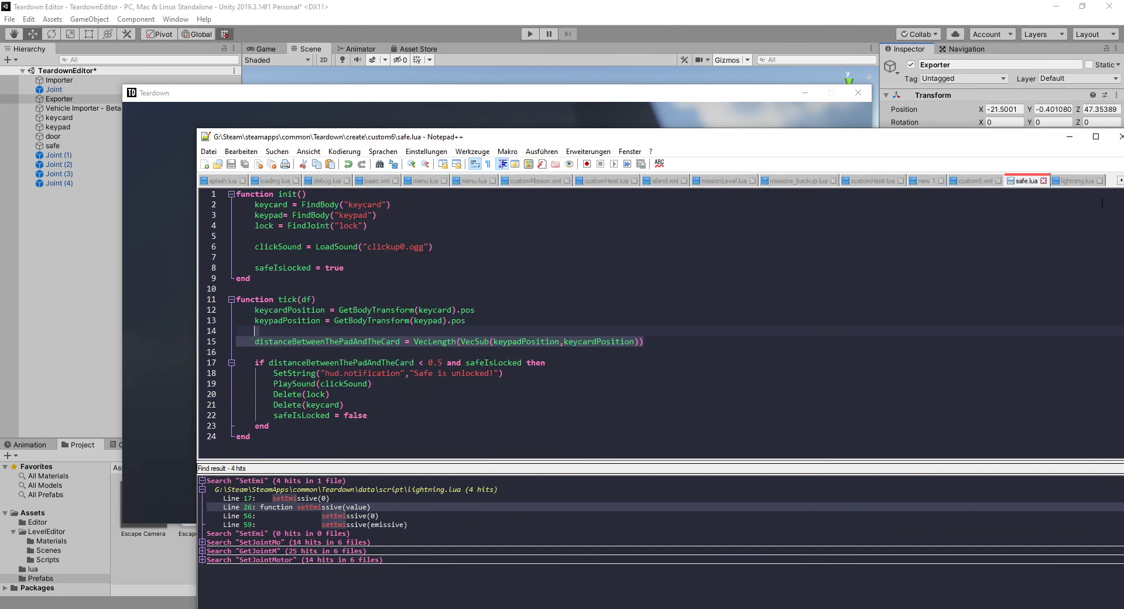
pyautogui.click(391, 404)
pyautogui.press('Return')
pyautogui.write('SetShapeEmissiveScale(')
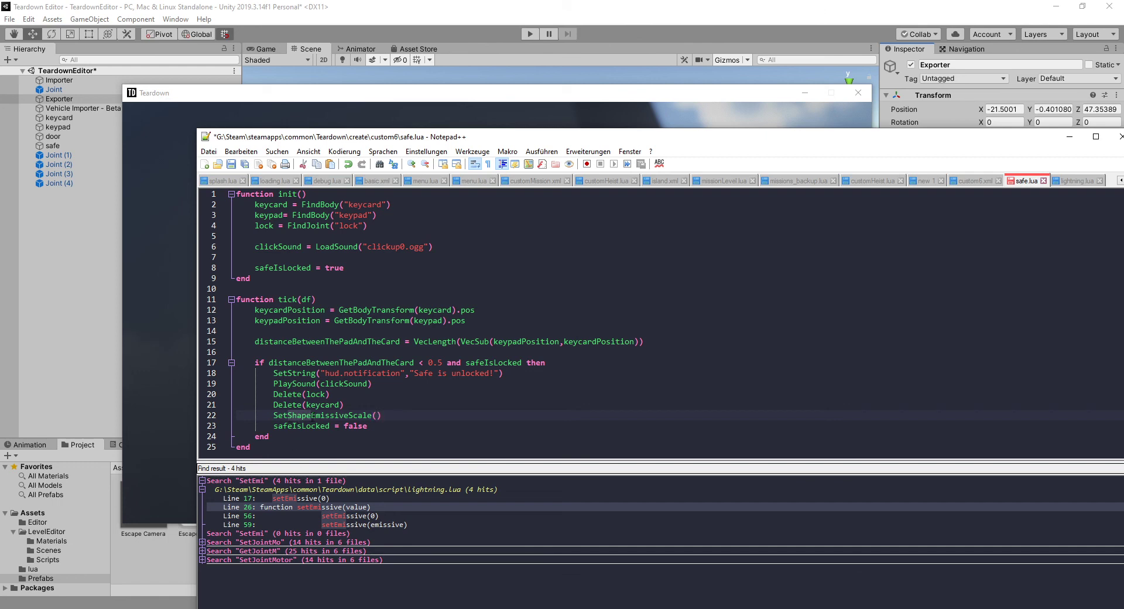
# Change the new call to SetBodyEmissiveScale(keypad,0) and save safe.lua
pyautogui.press('BackSpace')
pyautogui.press('BackSpace')
pyautogui.press('BackSpace')
pyautogui.press('BackSpace')
pyautogui.press('BackSpace')
pyautogui.write('Body')
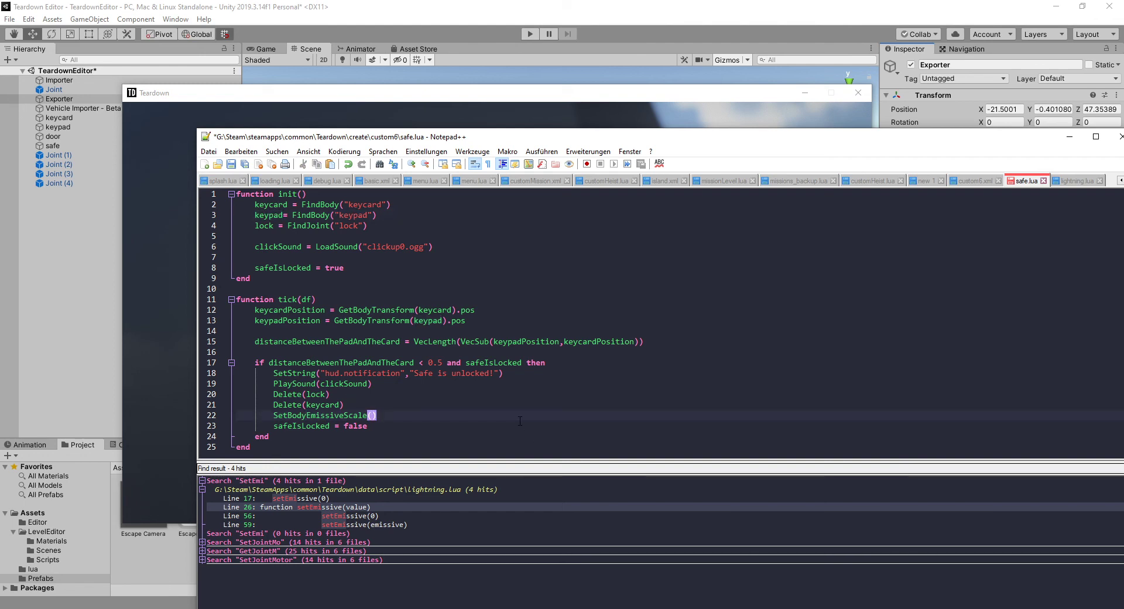
pyautogui.hotkey('ctrl', 's')
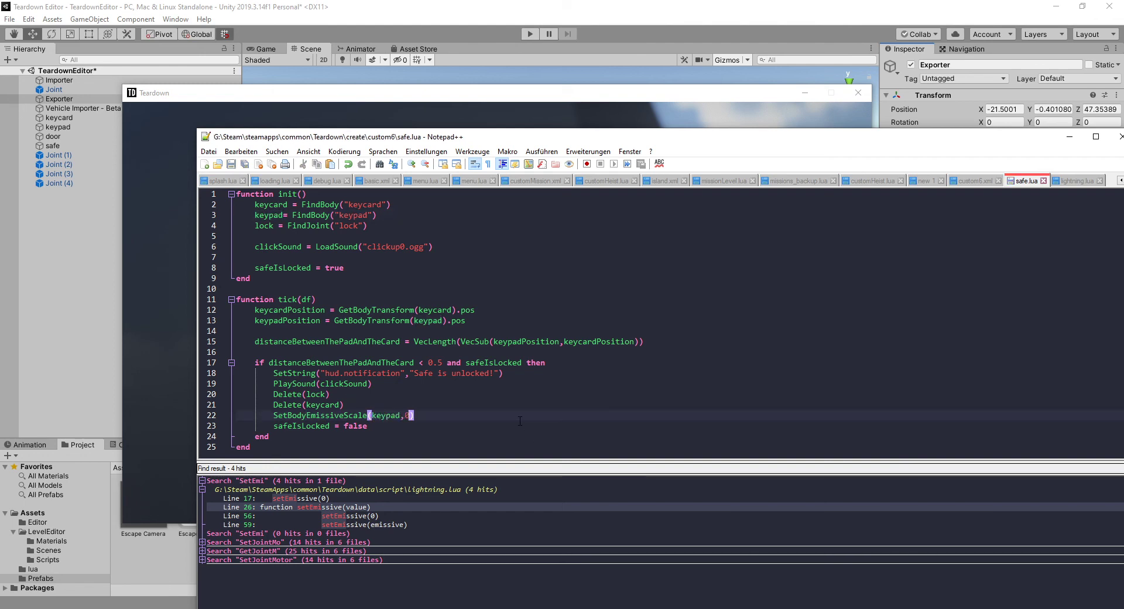
# Return to Teardown, restart the level and unlock the safe with the keycard to test the keypad's emissive change
pyautogui.click(490, 113)
pyautogui.press('Escape')
pyautogui.click(526, 322)
pyautogui.click(495, 276)
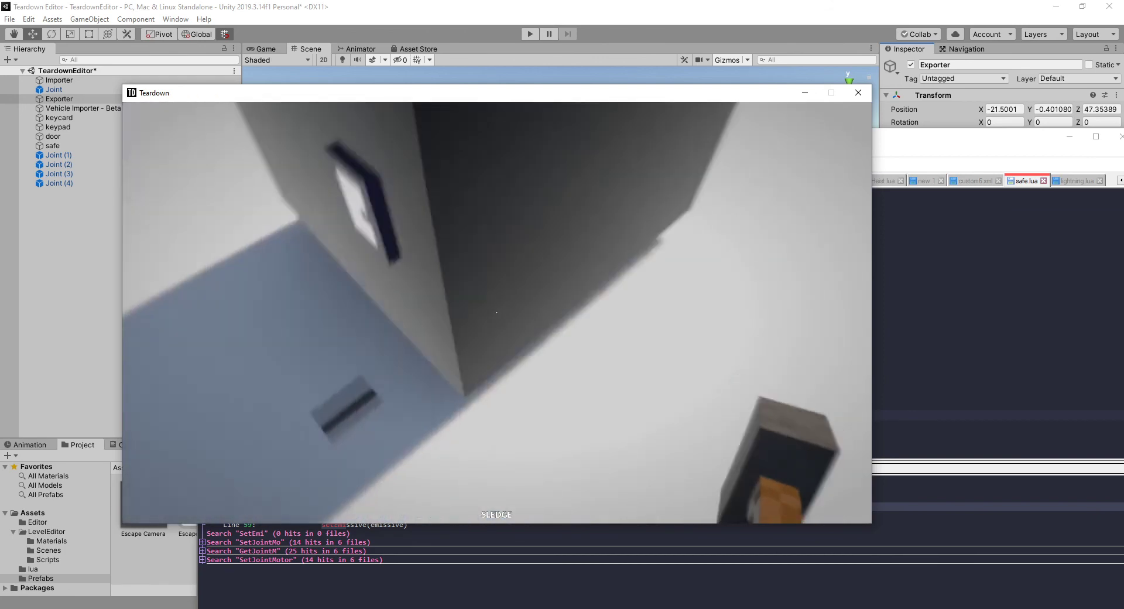
pyautogui.press('w')
pyautogui.moveTo(496, 312); pyautogui.dragTo(496, 312, button='right')
pyautogui.press('s')
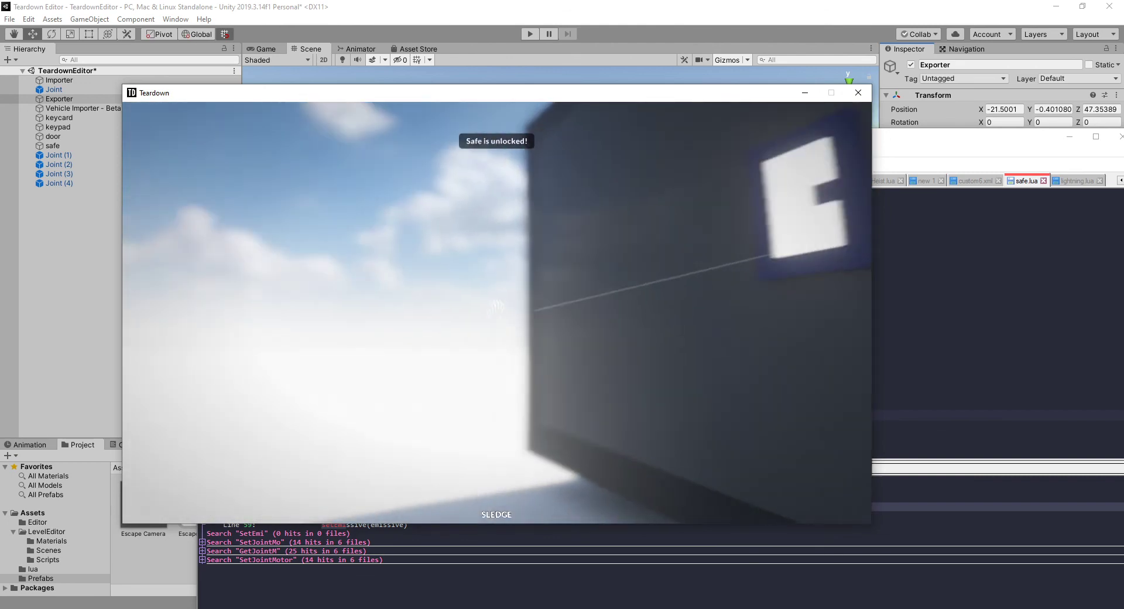
pyautogui.moveTo(495, 305); pyautogui.dragTo(496, 312)
pyautogui.moveTo(496, 312); pyautogui.dragTo(497, 312, button='right')
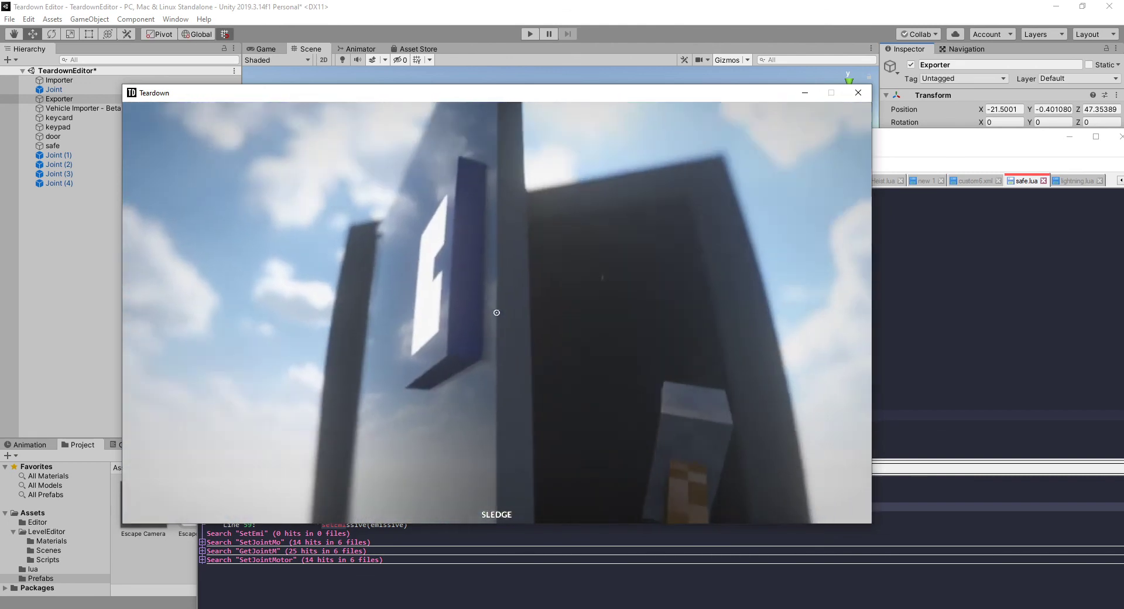
pyautogui.click(496, 312)
# Switch to Notepad++, change SetBodyEmissiveScale to SetShapeEmissiveScale in the unlock condition and save safe.lua
pyautogui.hotkey('alt', 'Tab')
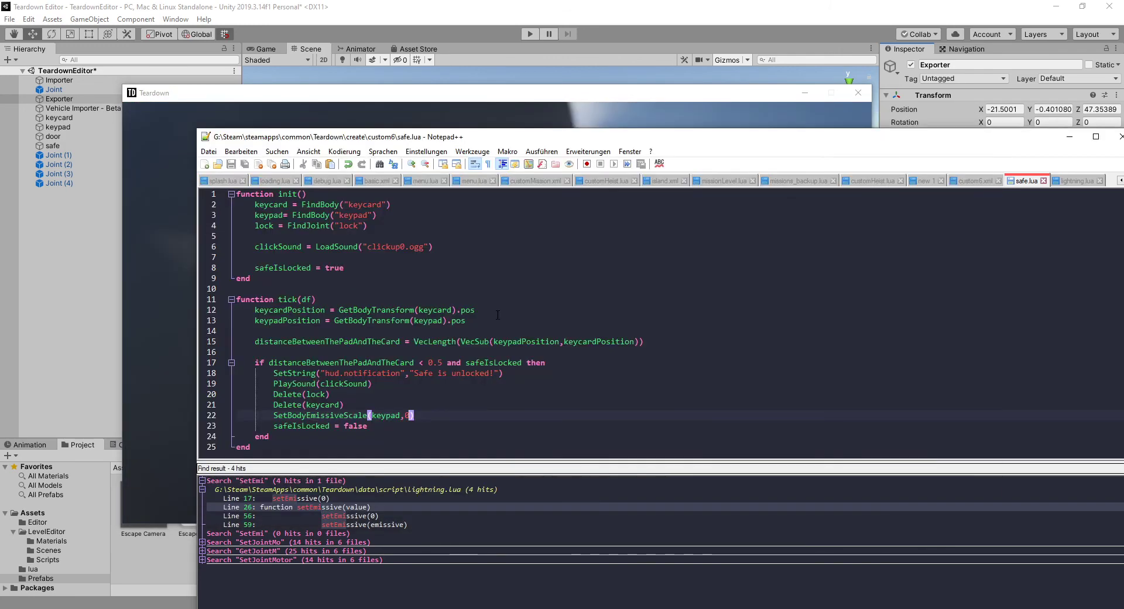
pyautogui.doubleClick(328, 417)
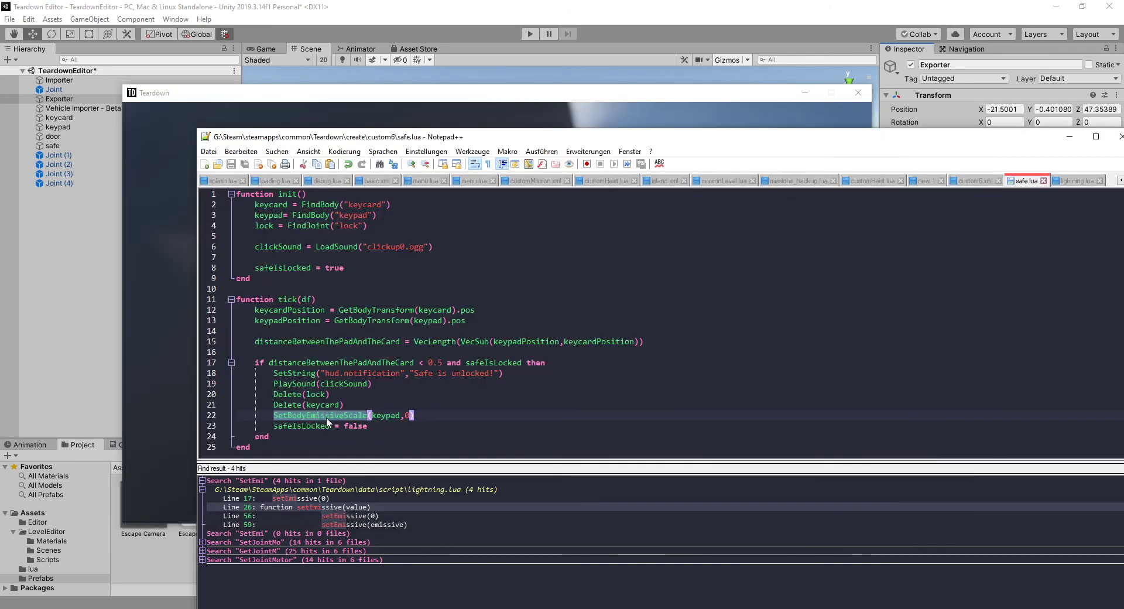
pyautogui.click(436, 417)
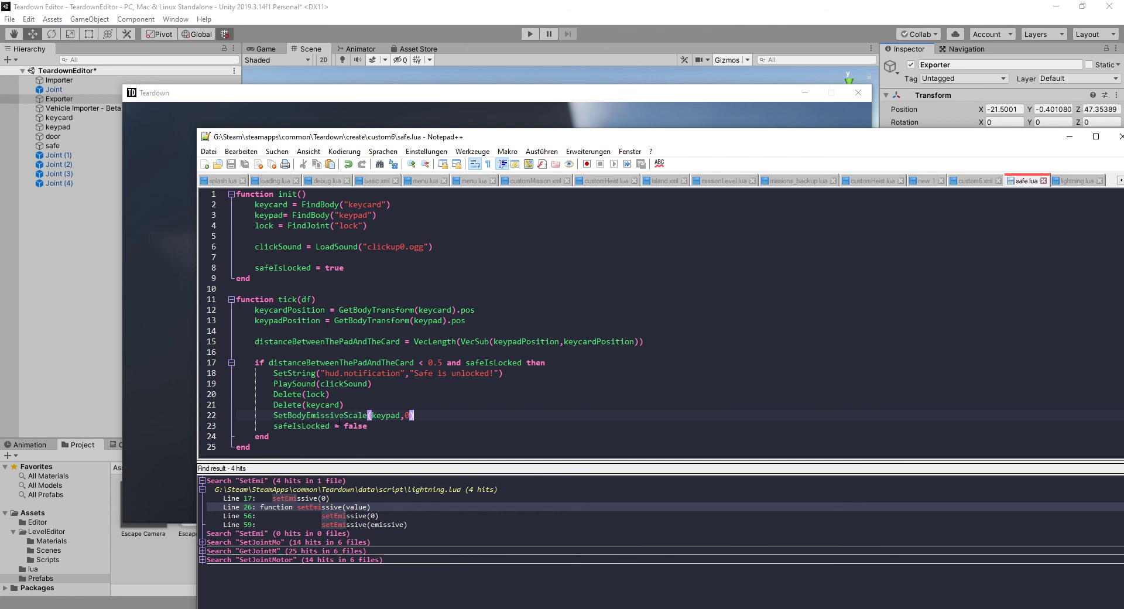
pyautogui.click(297, 414)
pyautogui.press('BackSpace')
pyautogui.press('BackSpace')
pyautogui.press('Delete')
pyautogui.press('Delete')
pyautogui.write('Shape')
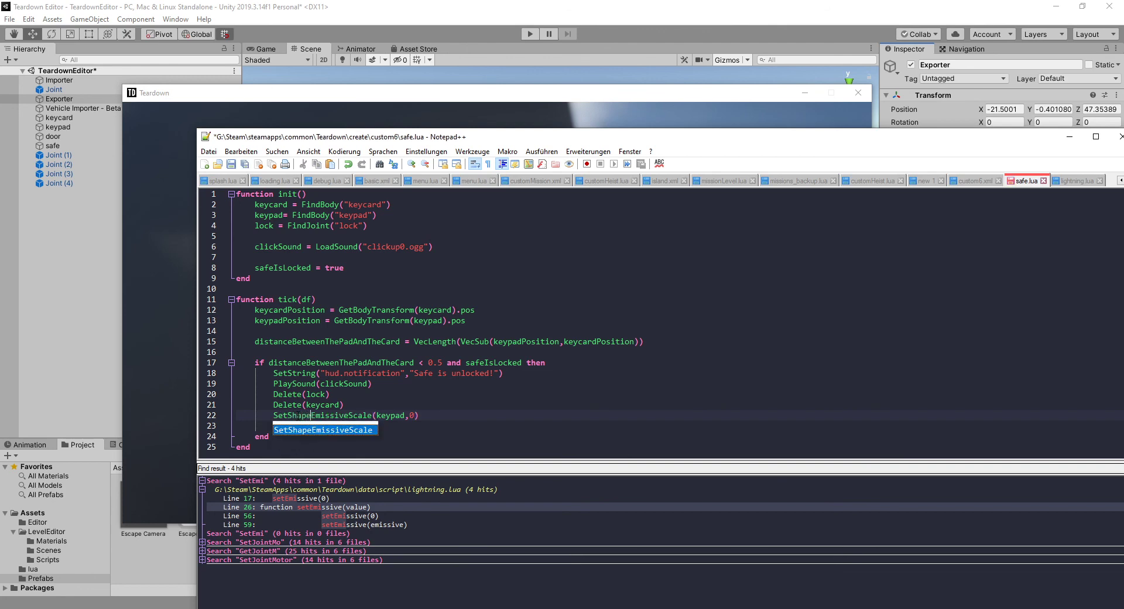
pyautogui.hotkey('ctrl', 's')
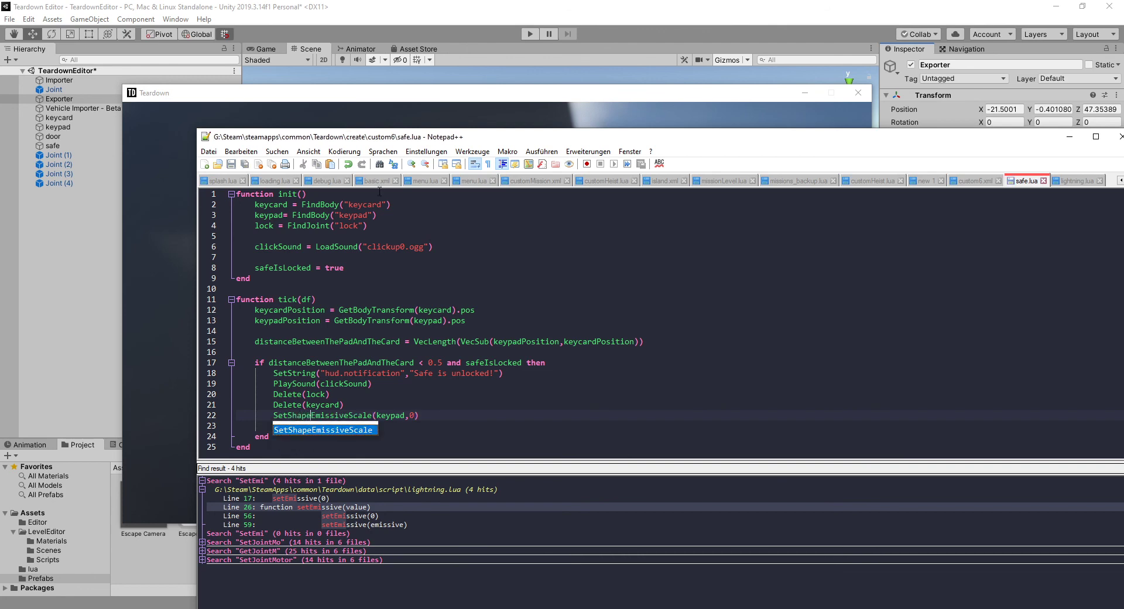
# In custom6.xml, add tags="keypadShape" to the vox element of the keypad body and save the file
pyautogui.click(973, 181)
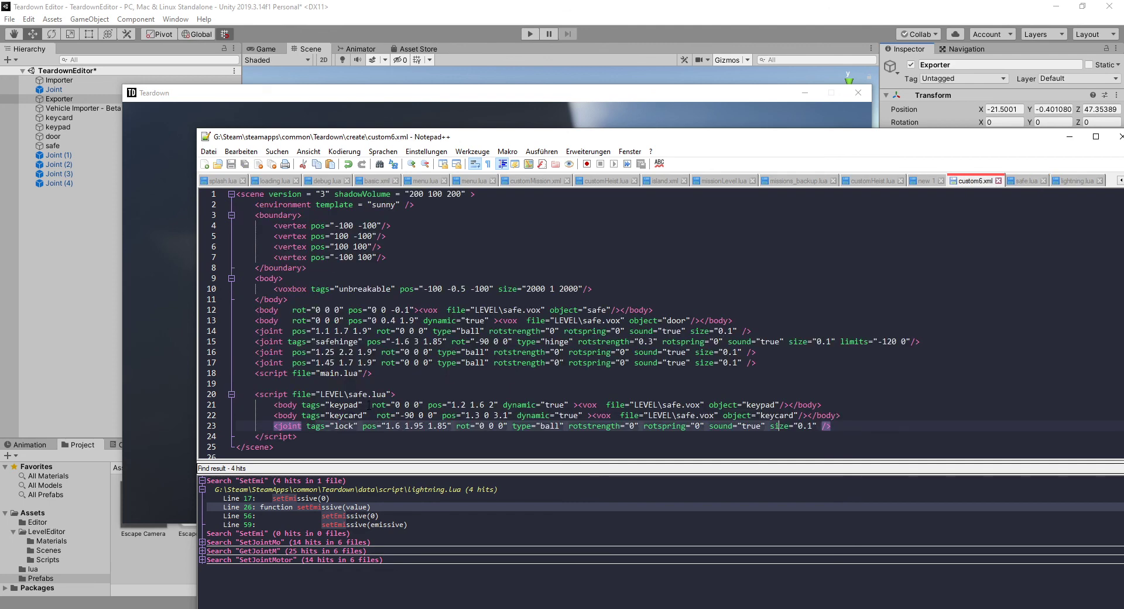
pyautogui.click(365, 404)
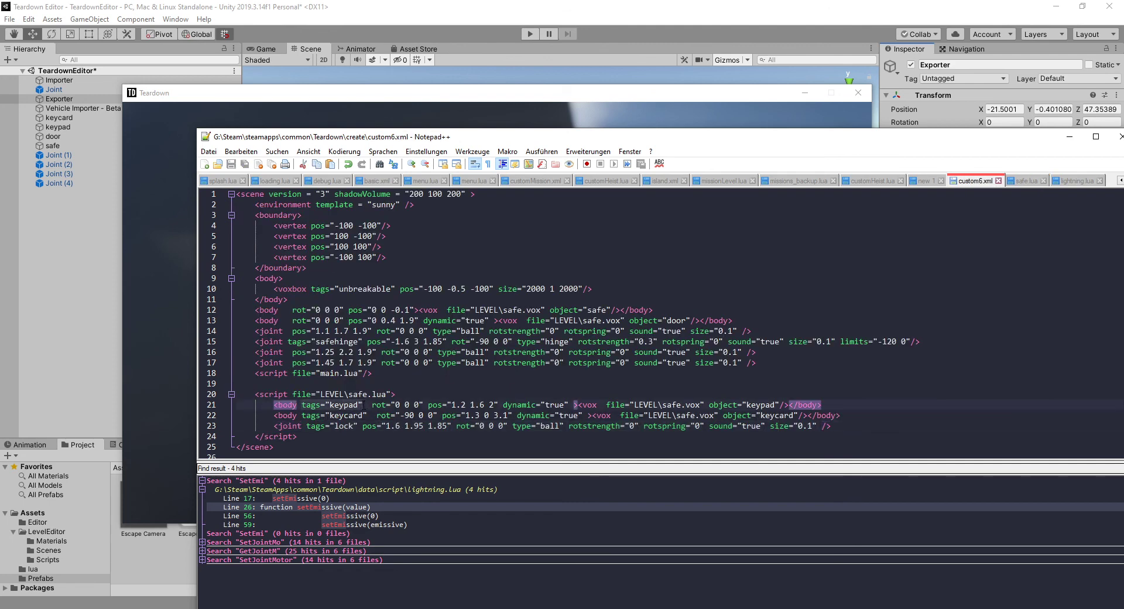
pyautogui.click(601, 405)
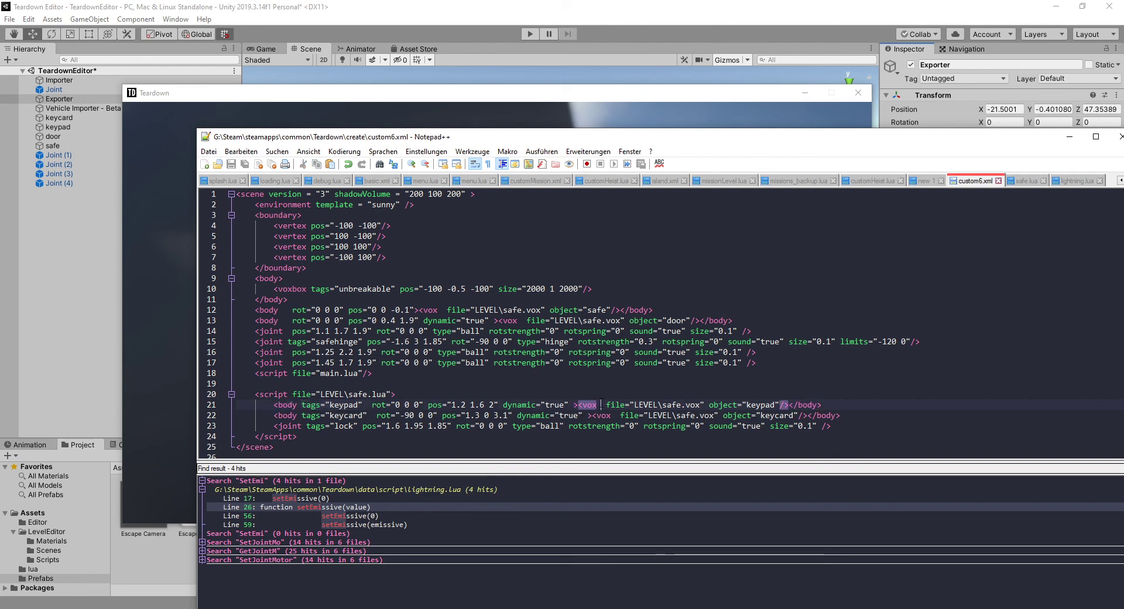
pyautogui.write('tags="keypad"')
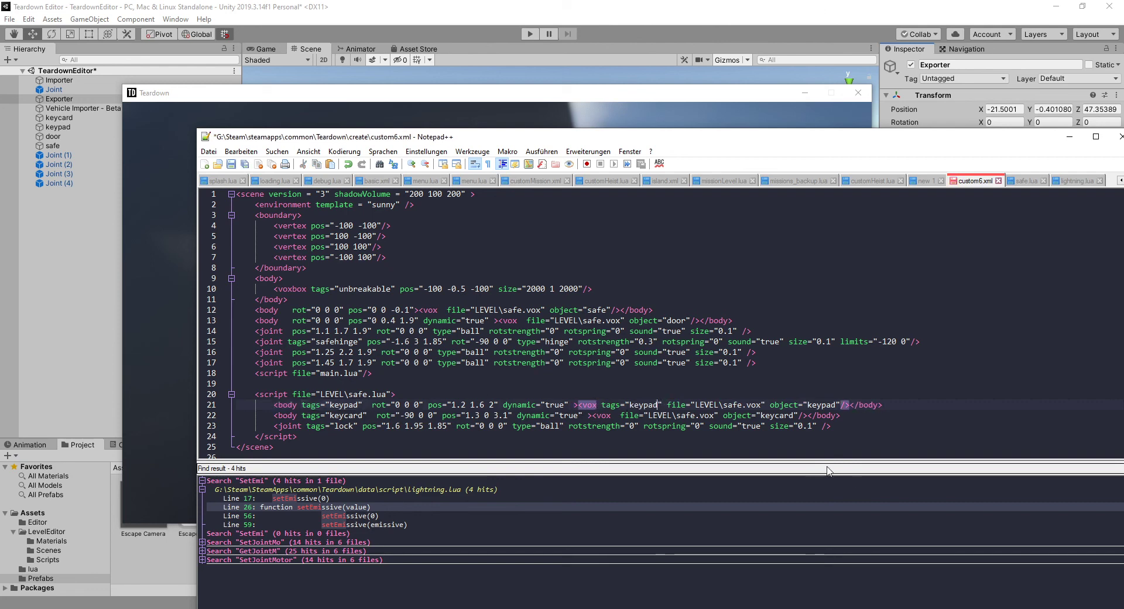
pyautogui.write('Shap')
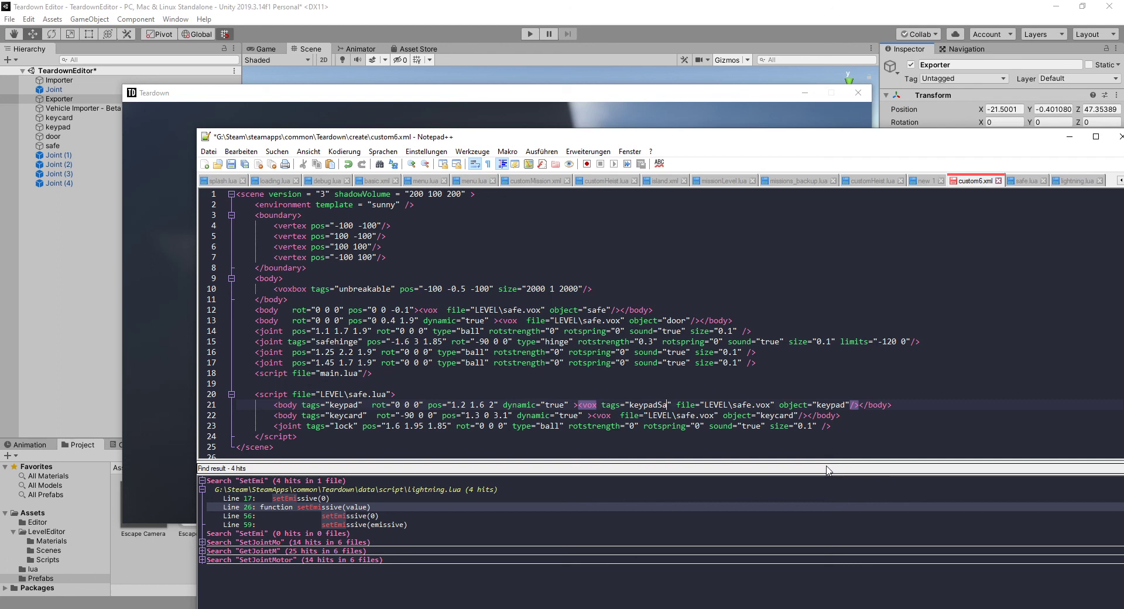
pyautogui.write('e')
pyautogui.hotkey('ctrl', 's')
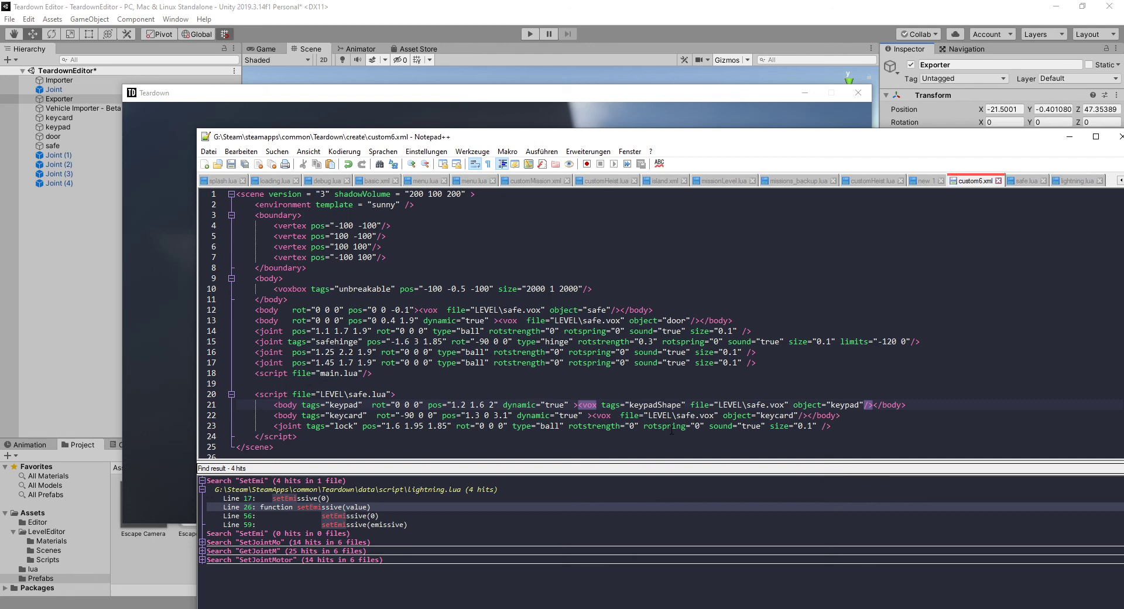
# In safe.lua, add a FindShape("keypadShape") call on the line below the lock lookup in init()
pyautogui.click(1033, 185)
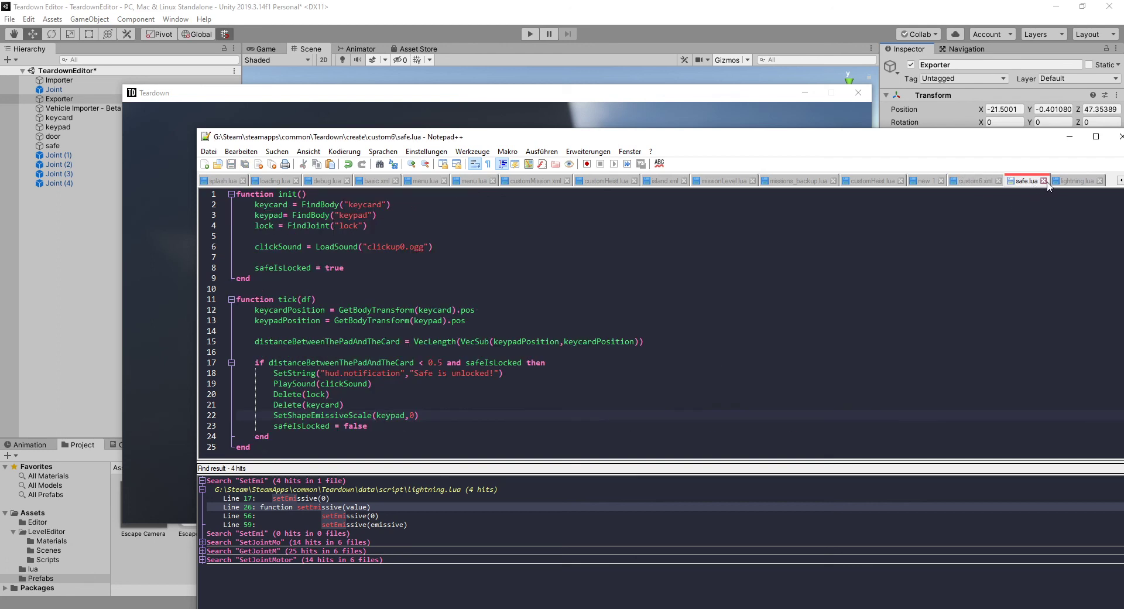
pyautogui.click(1075, 183)
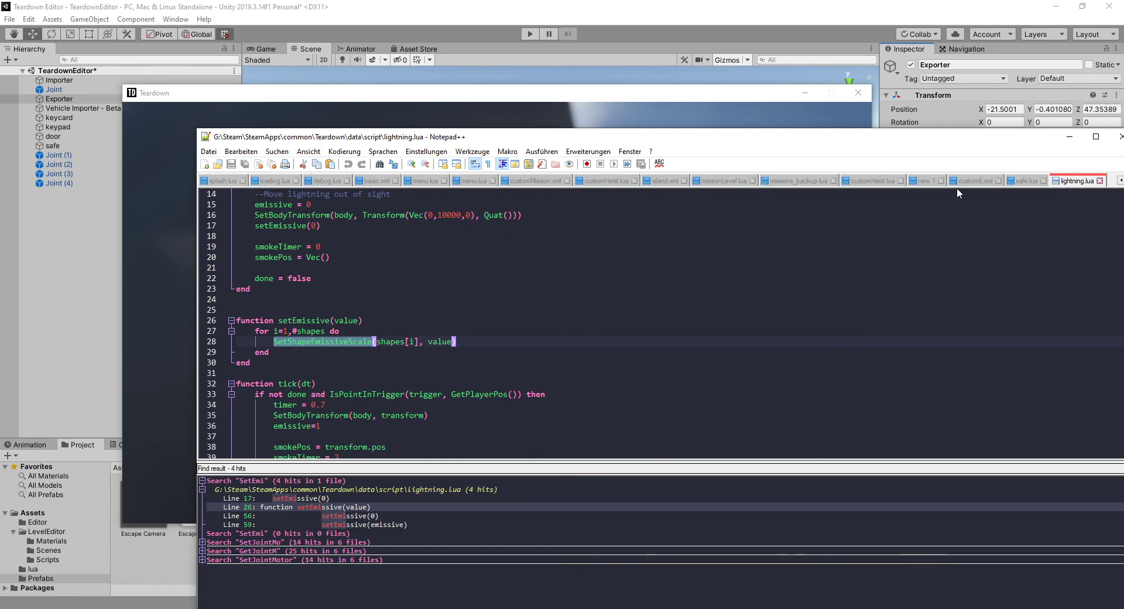
pyautogui.click(924, 181)
pyautogui.click(1025, 183)
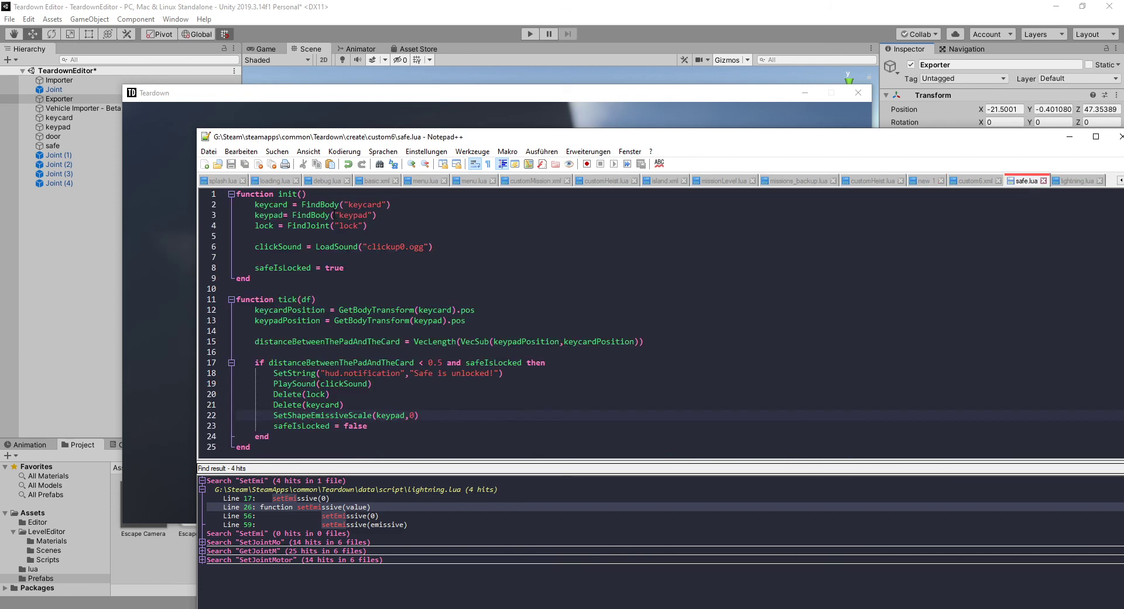
pyautogui.write('keypadShape')
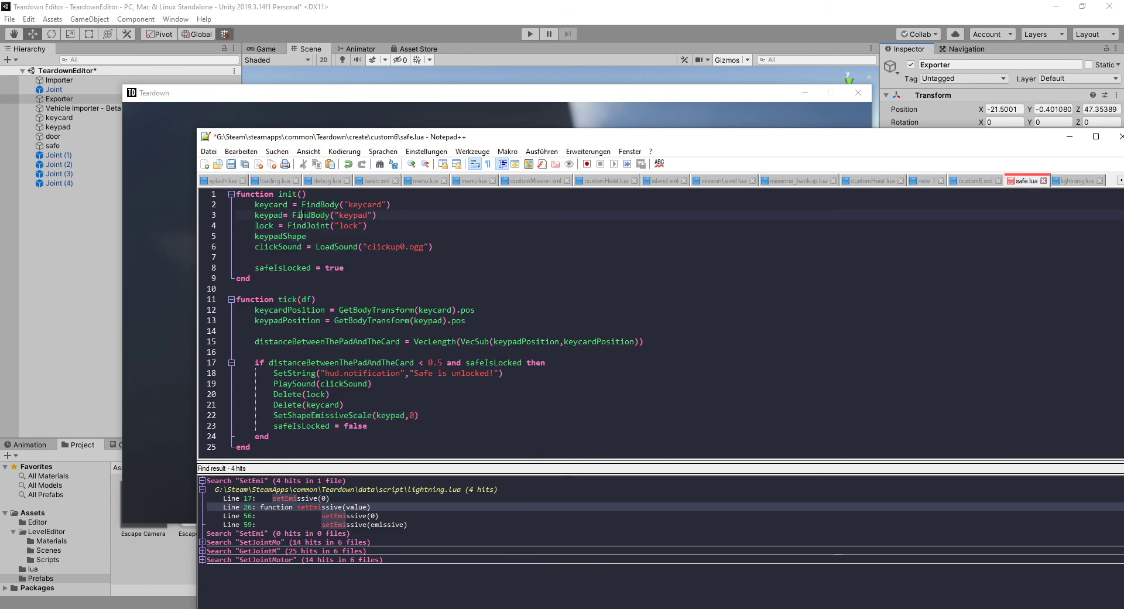
pyautogui.doubleClick(294, 215)
pyautogui.hotkey('ctrl', 'c')
pyautogui.click(254, 236)
pyautogui.hotkey('ctrl', 'v')
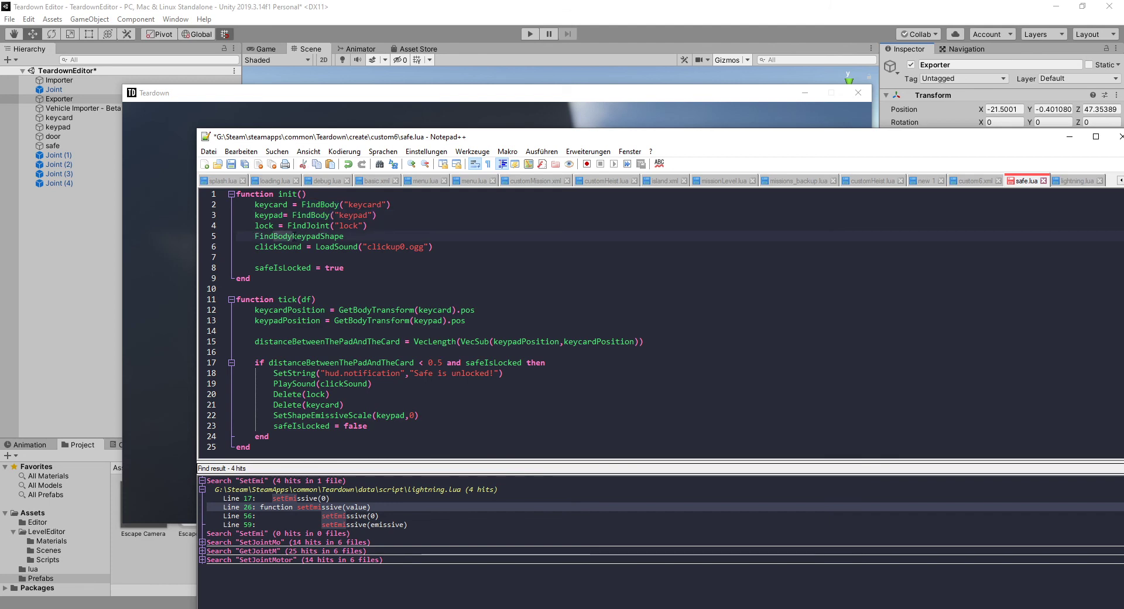
pyautogui.write('Shape')
pyautogui.press('Return')
pyautogui.write('("')
pyautogui.press('End')
pyautogui.write('")')
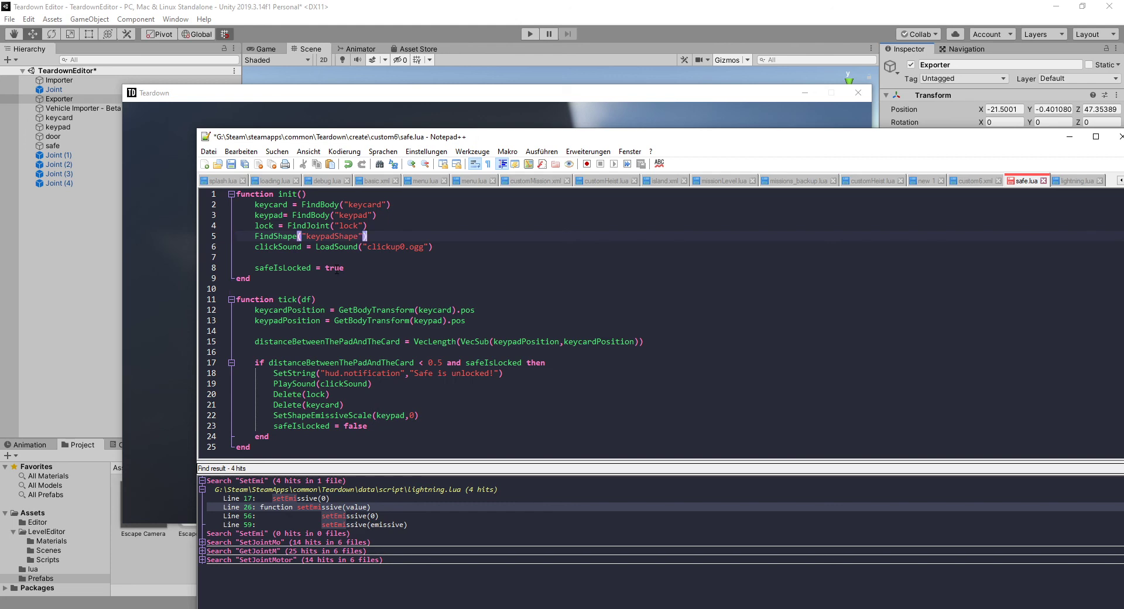
# Assign the FindShape call to a variable named keypadShape and save safe.lua
pyautogui.write('key')
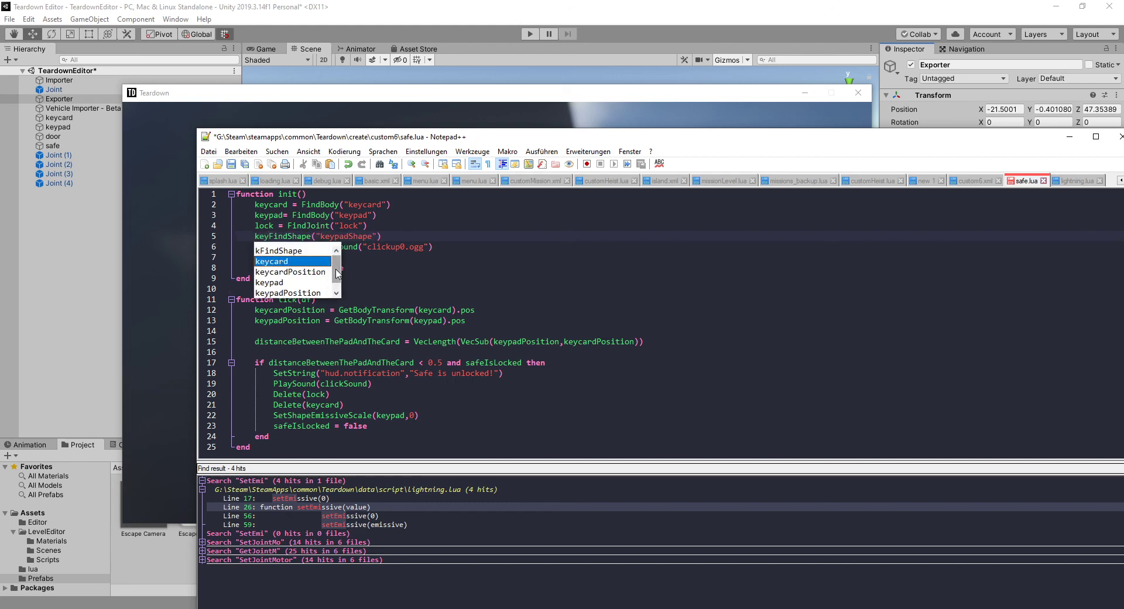
pyautogui.write('padShape =')
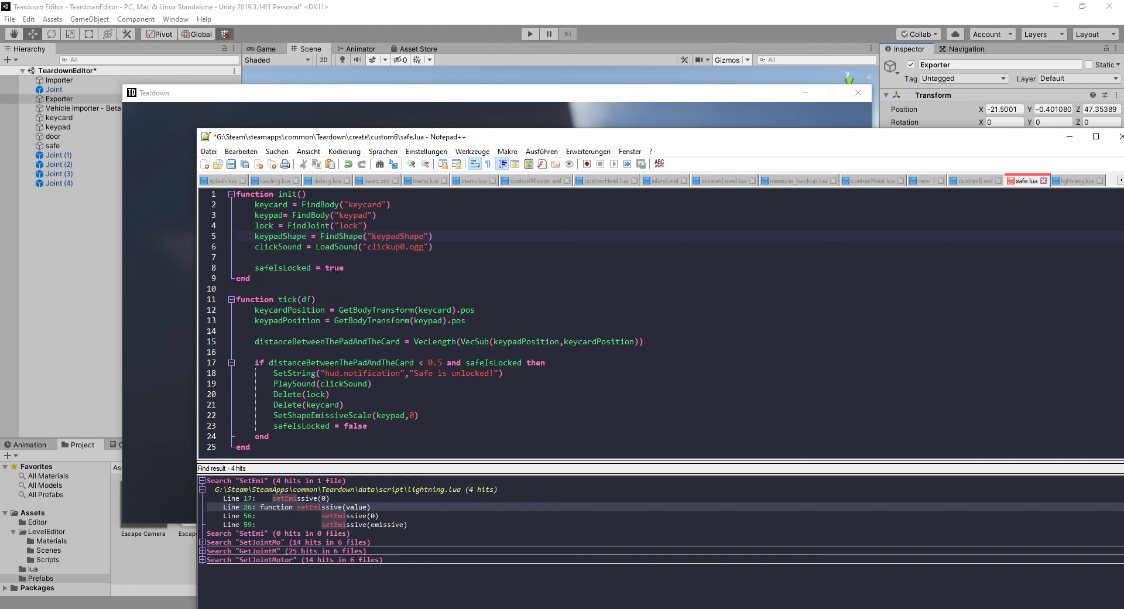
pyautogui.hotkey('ctrl', 's')
# Change the first argument of SetShapeEmissiveScale in the unlock condition to keypadShape and save the script
pyautogui.doubleClick(281, 236)
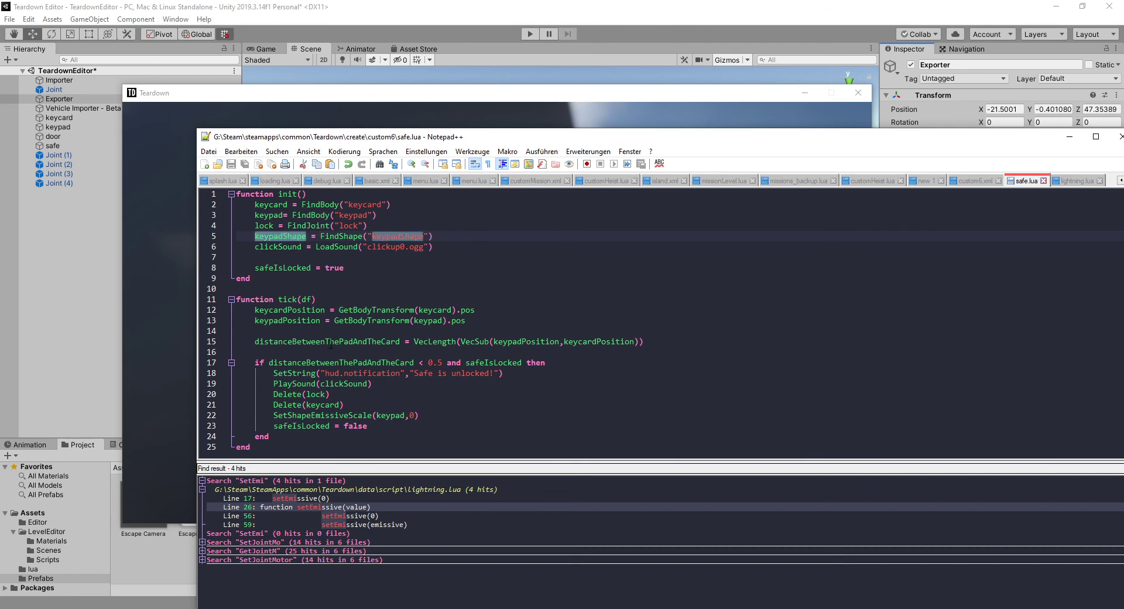
pyautogui.click(405, 415)
pyautogui.write('Shape')
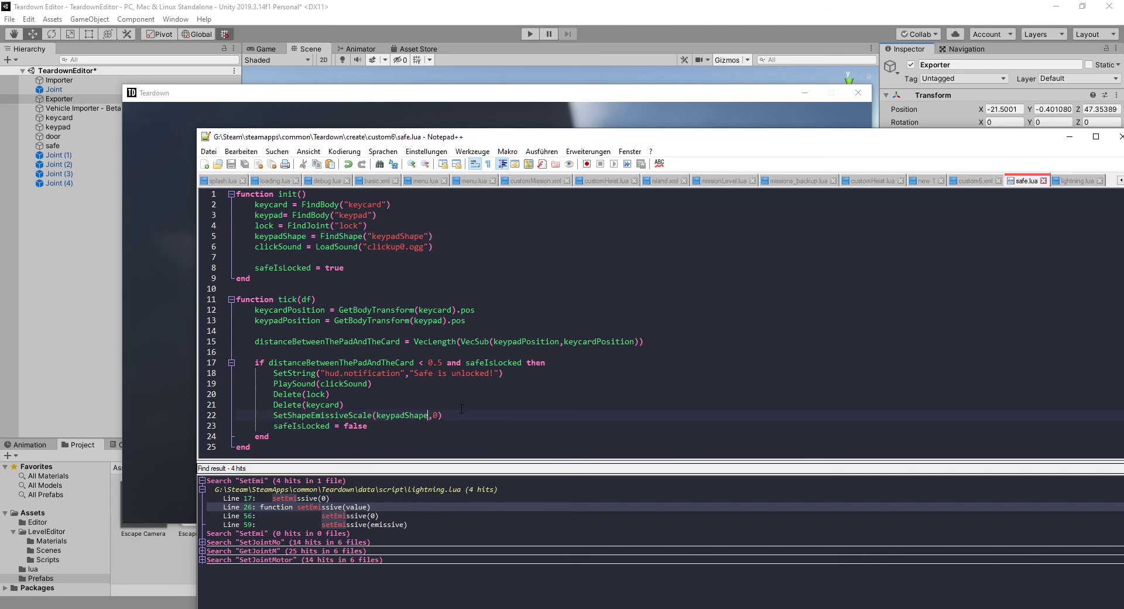
# Switch to Teardown, restart the level and bring the keycard to the keypad to test its glow turning off
pyautogui.click(688, 121)
pyautogui.press('Escape')
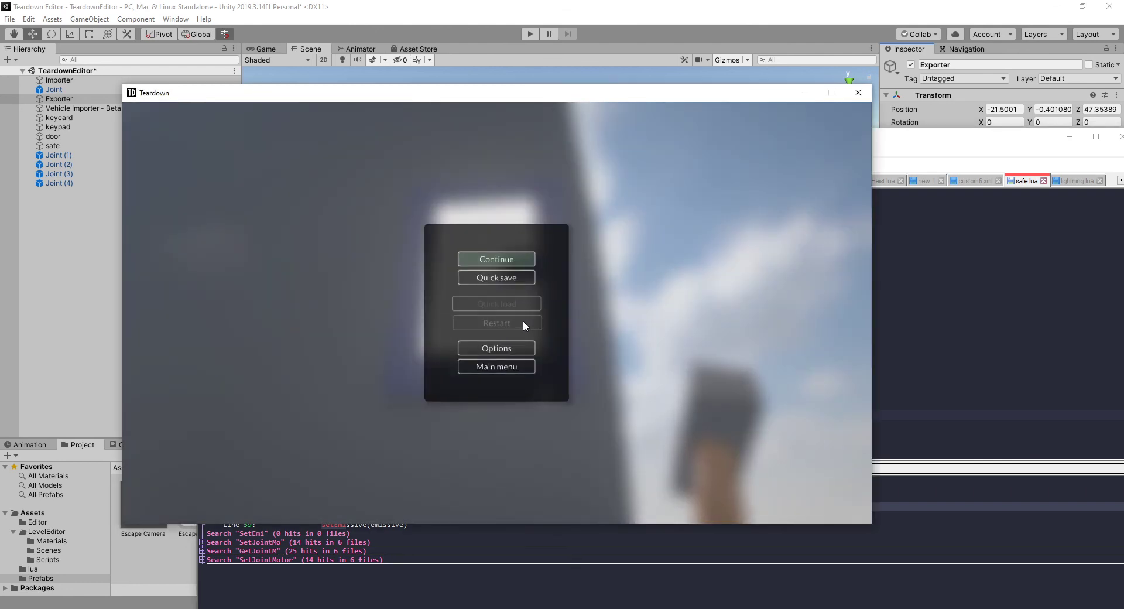
pyautogui.click(522, 320)
pyautogui.click(465, 277)
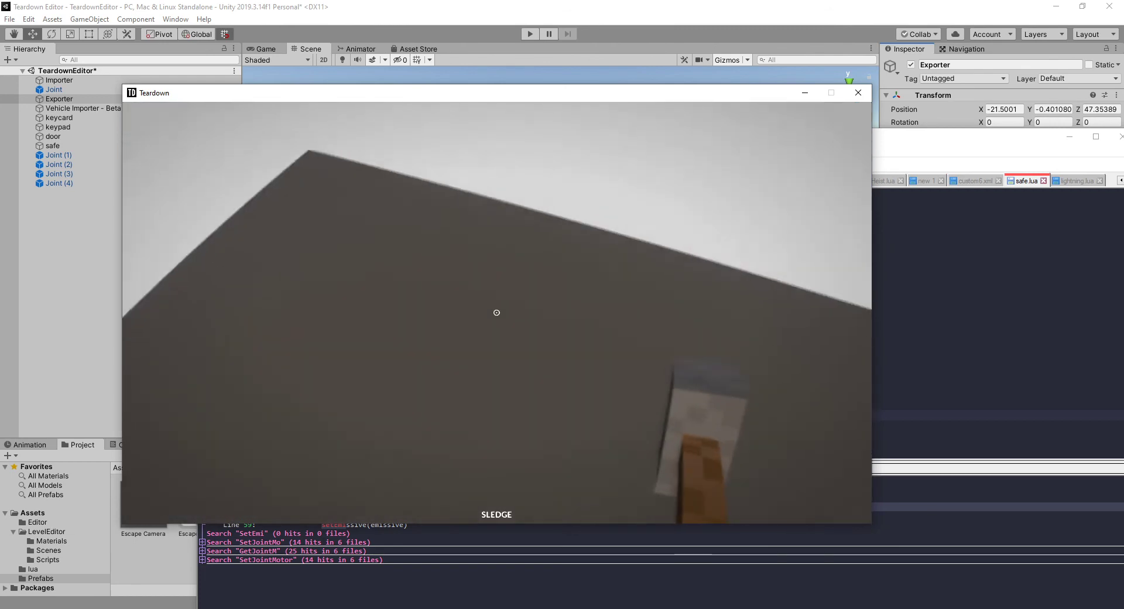
pyautogui.press('s')
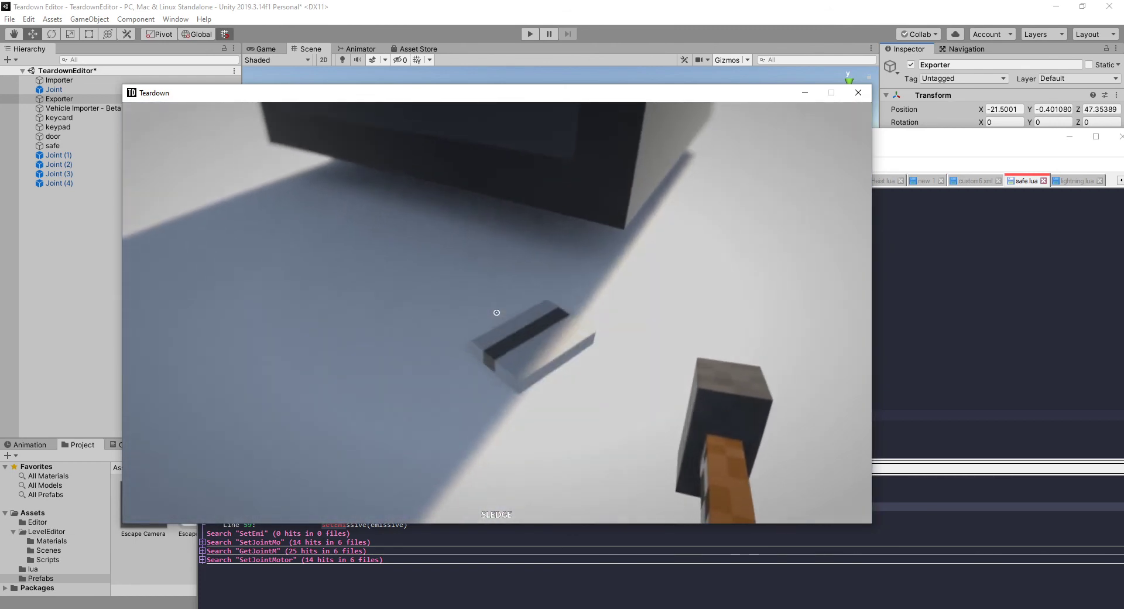
pyautogui.moveTo(497, 313); pyautogui.dragTo(496, 313, button='right')
pyautogui.press('w')
pyautogui.press('a')
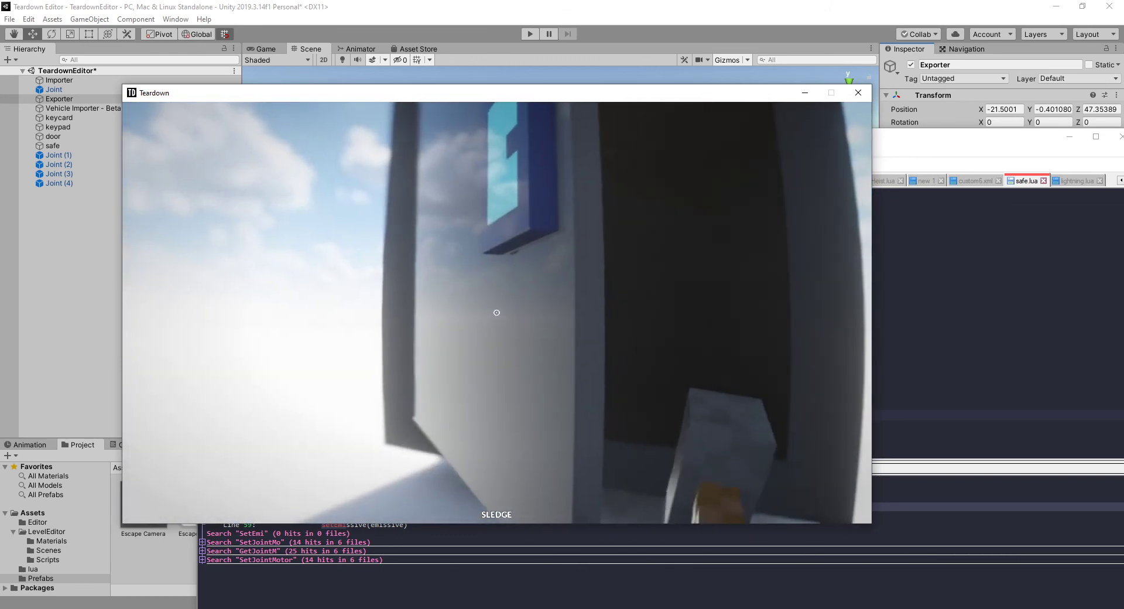
# Switch to MagicaVoxel, recolor the keypad screen's cyan palette entry to green (83 212 76), preview it in the render view and save the model
pyautogui.hotkey('alt', 'Tab')
pyautogui.hotkey('alt', 'Tab')
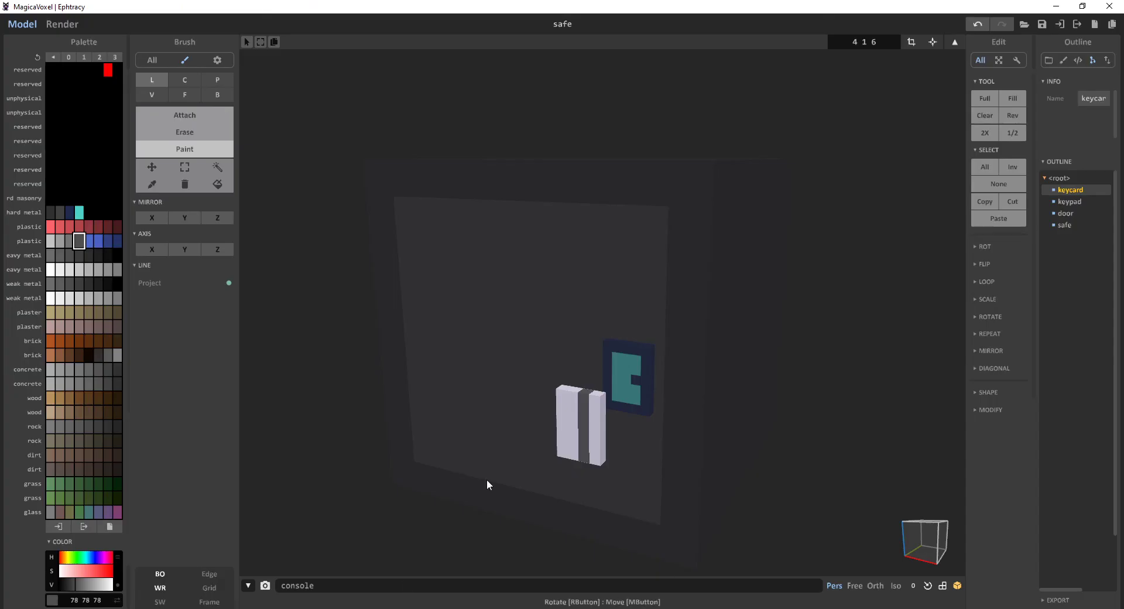
pyautogui.click(79, 212)
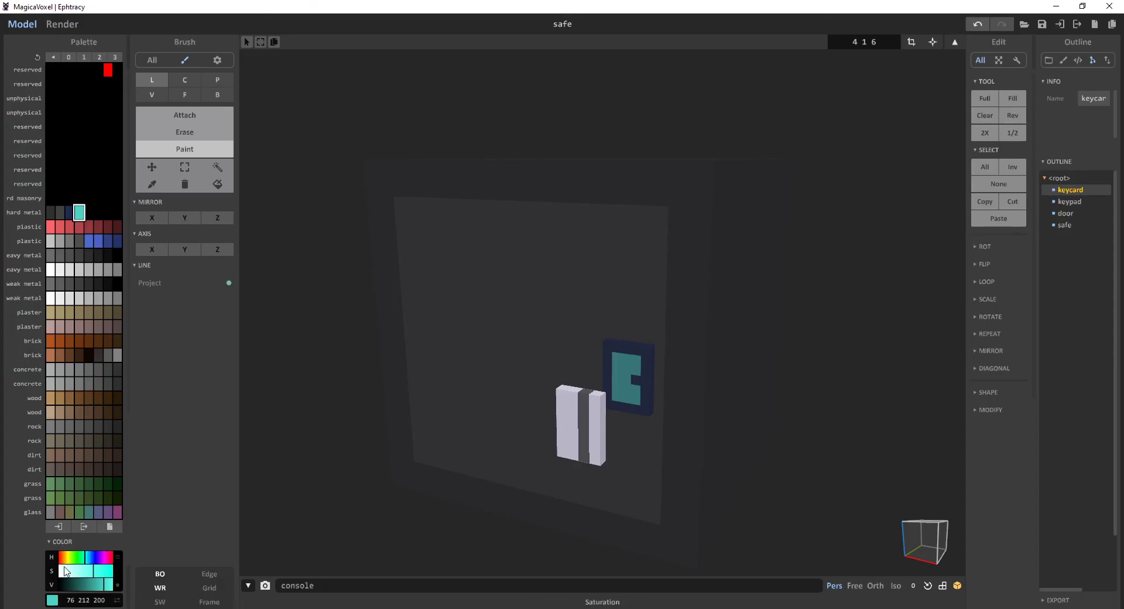
pyautogui.click(78, 558)
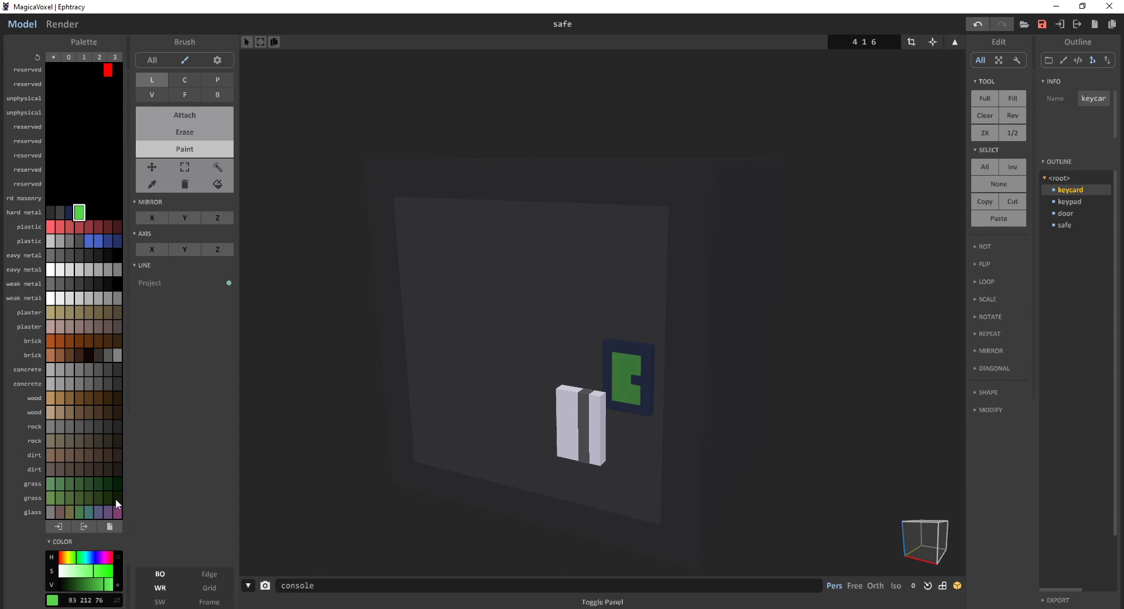
pyautogui.click(72, 29)
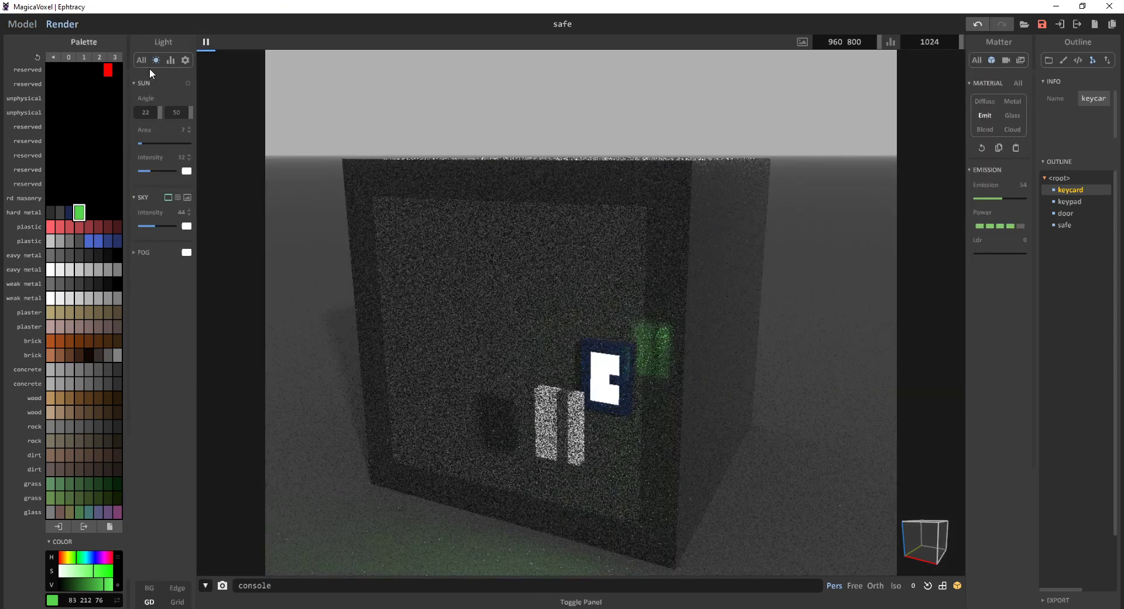
pyautogui.moveTo(623, 407); pyautogui.dragTo(677, 333, button='right')
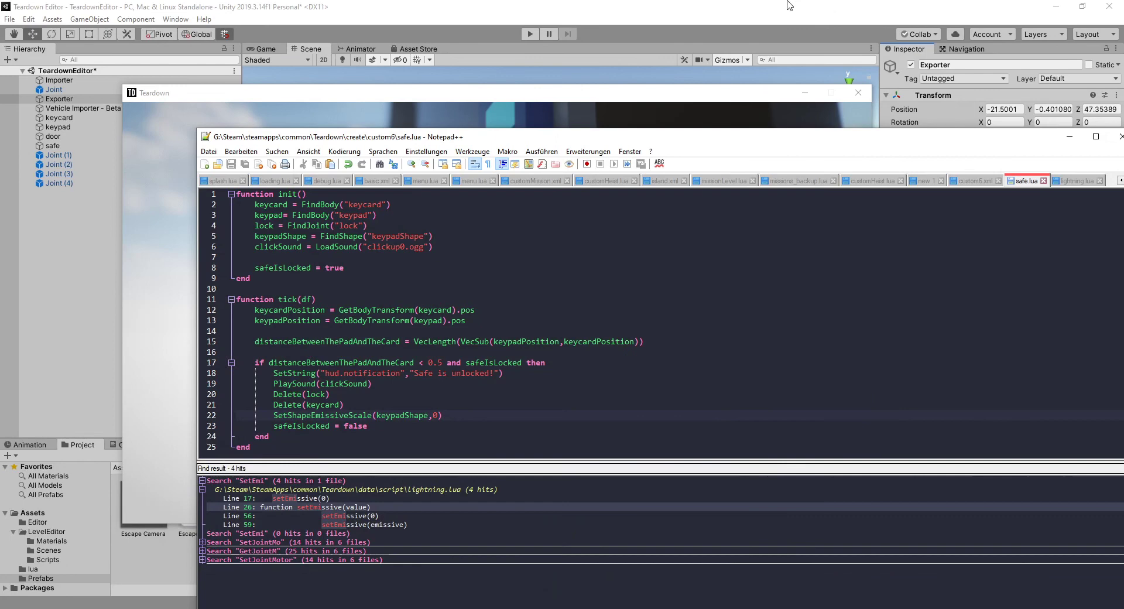
# Return to Teardown, restart the level and unlock the safe with the keycard to test the recolored keypad
pyautogui.click(784, 5)
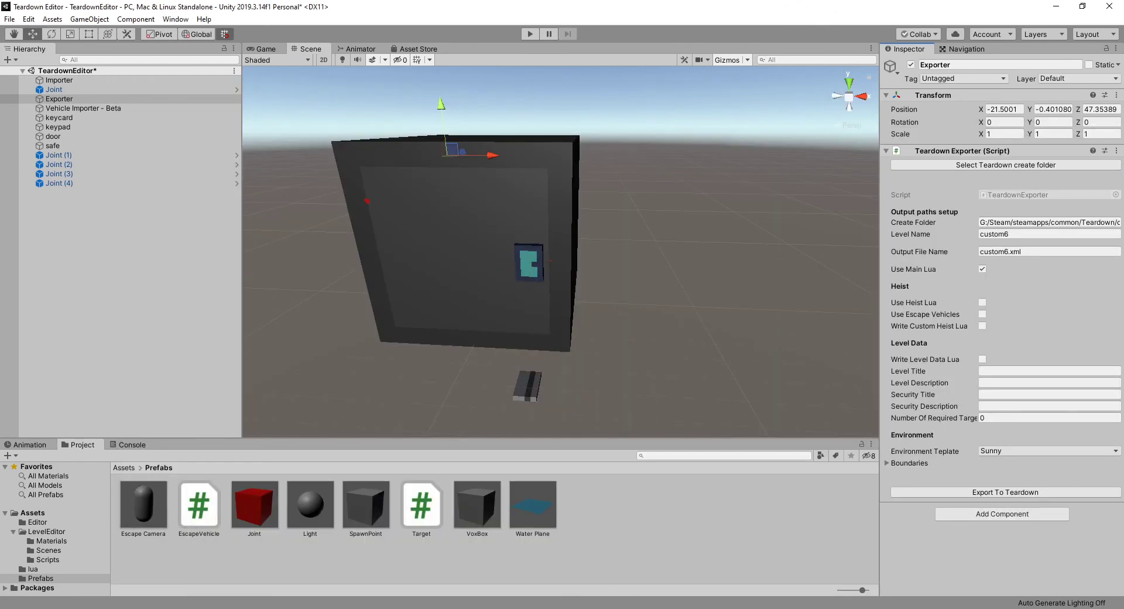
pyautogui.hotkey('alt', 'Tab')
pyautogui.press('Escape')
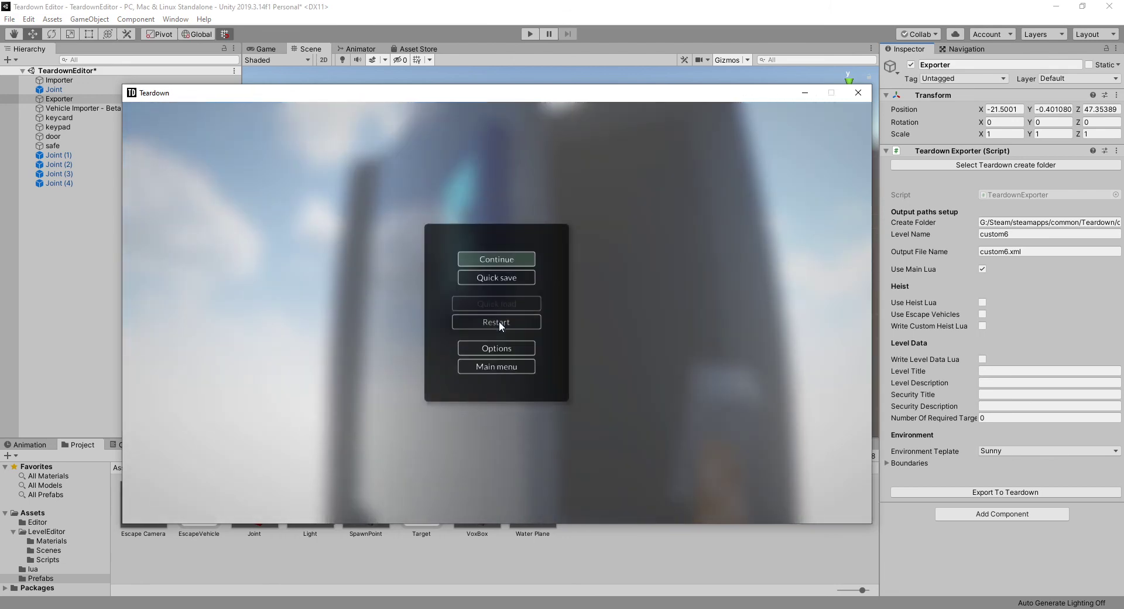
pyautogui.click(498, 321)
pyautogui.click(507, 279)
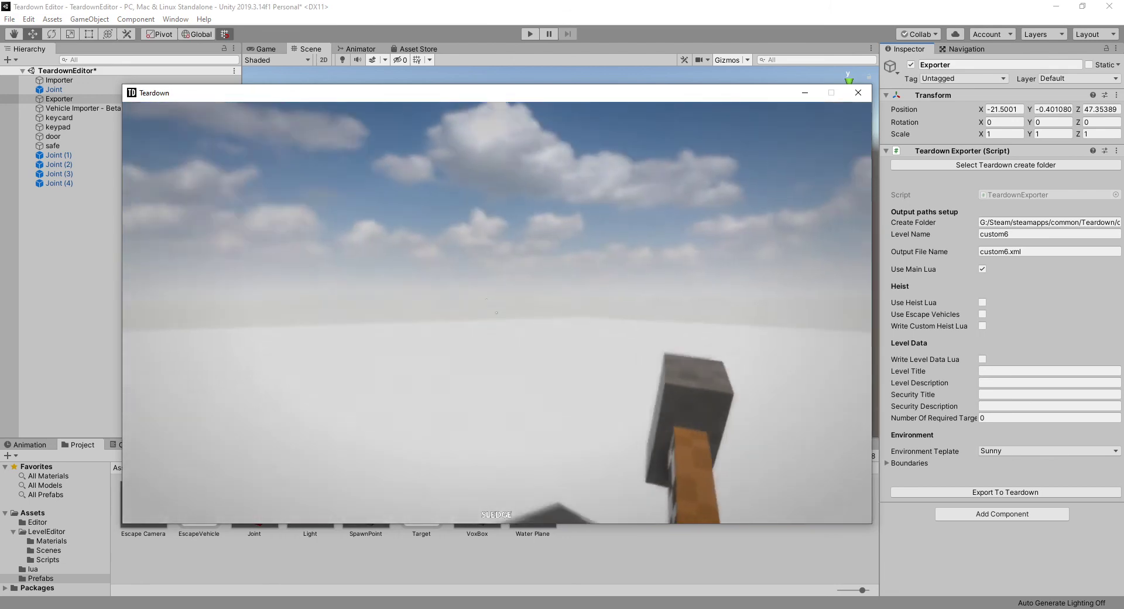
pyautogui.press('w')
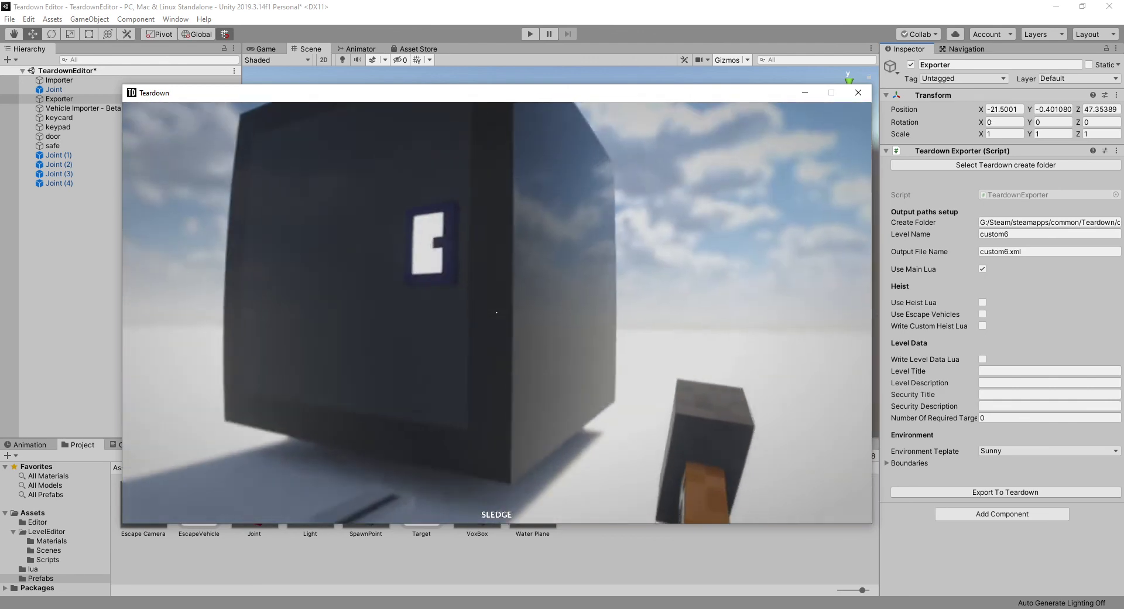
pyautogui.moveTo(496, 313); pyautogui.dragTo(496, 312, button='right')
pyautogui.press('s')
pyautogui.press('w')
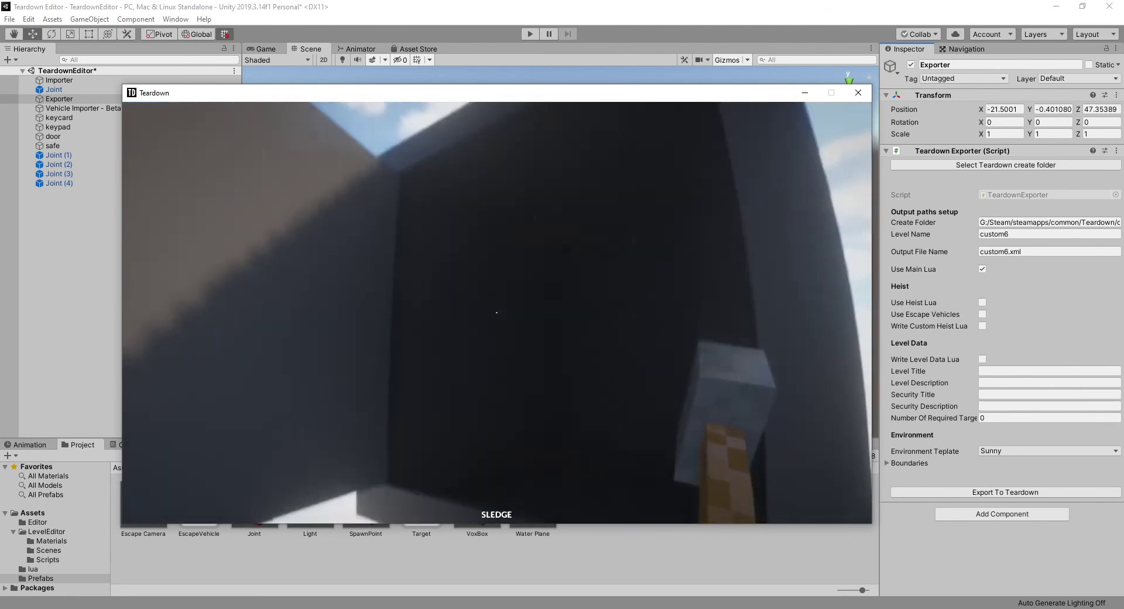
# Examine the safe's interior with the flashlight, then its door and the keypad's color from several distances
pyautogui.press('f')
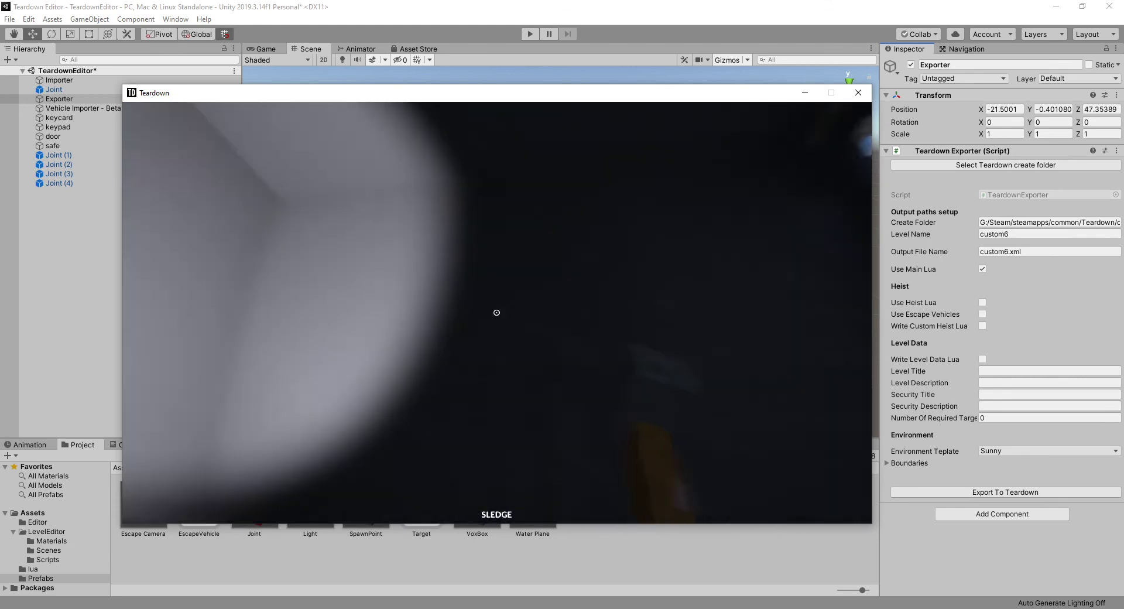
pyautogui.press('w')
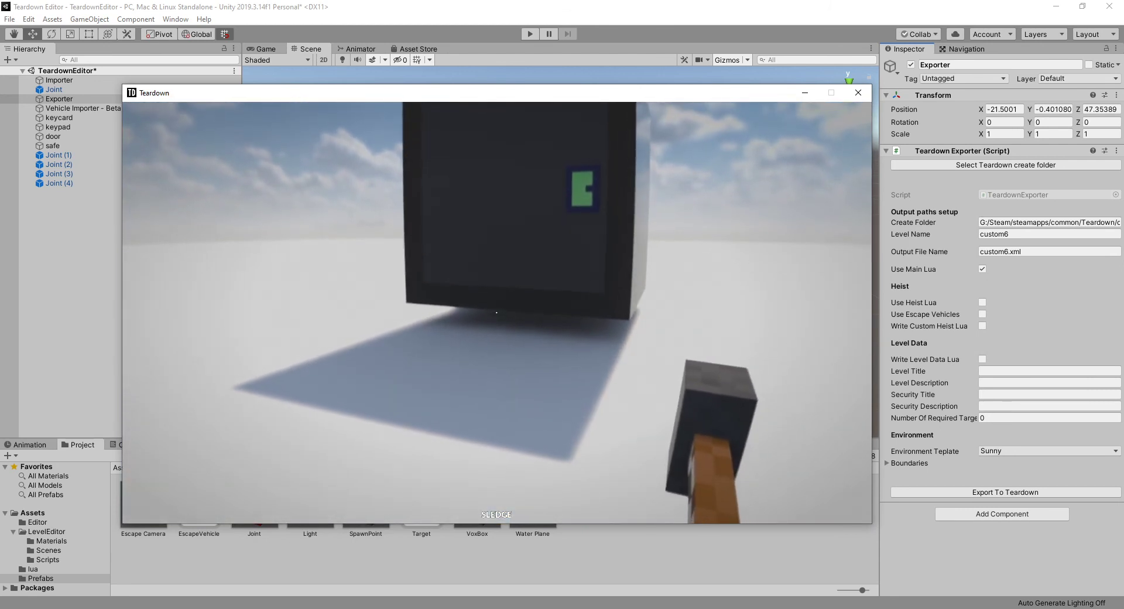
pyautogui.press('w')
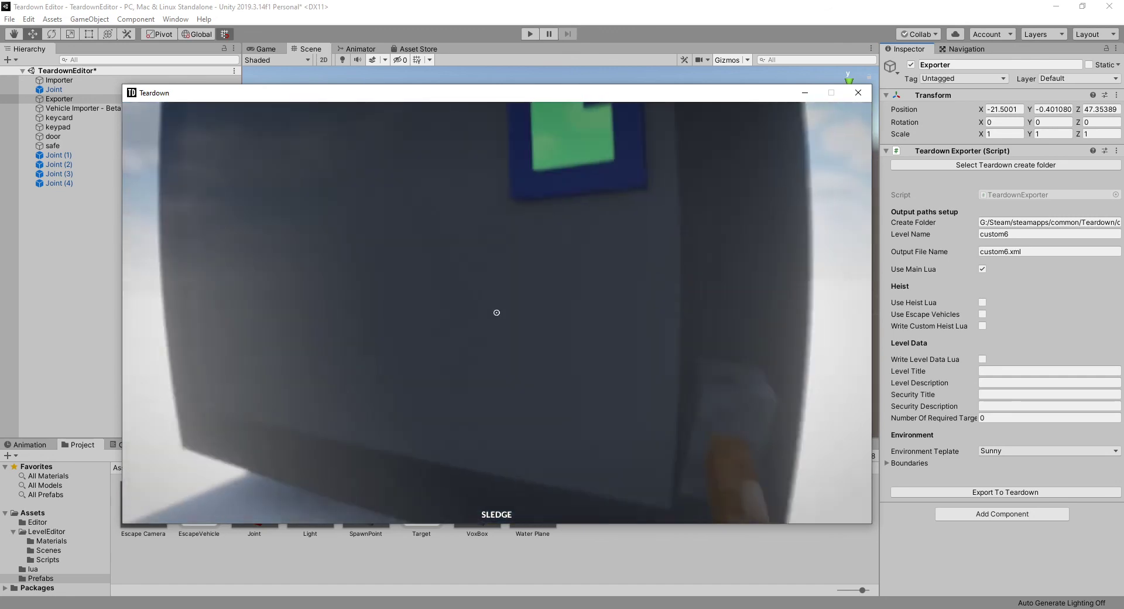
pyautogui.click(496, 313)
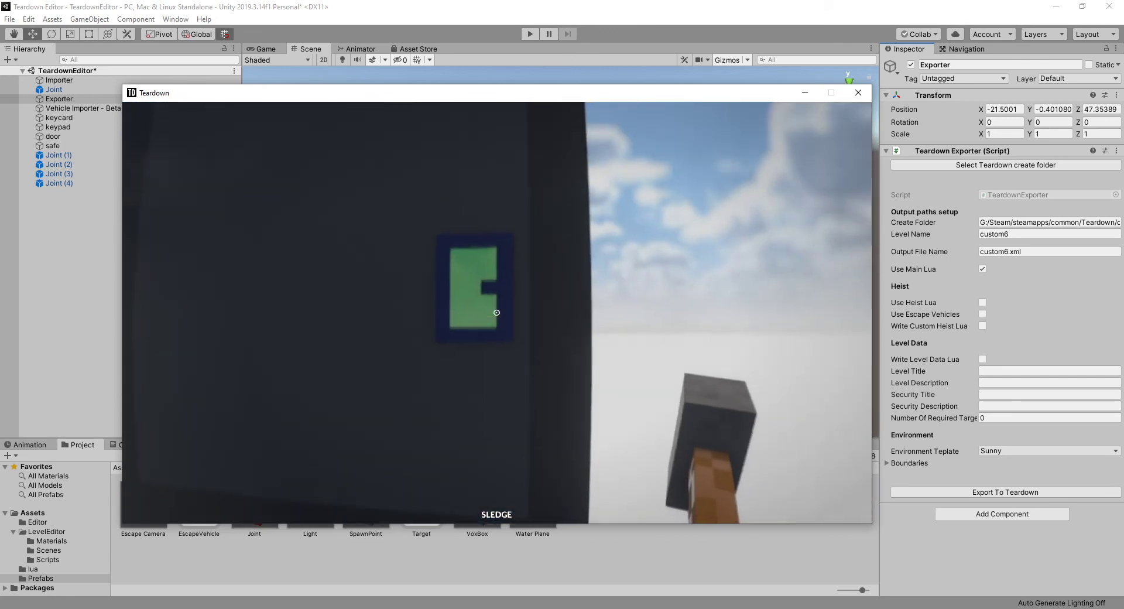
pyautogui.press('s')
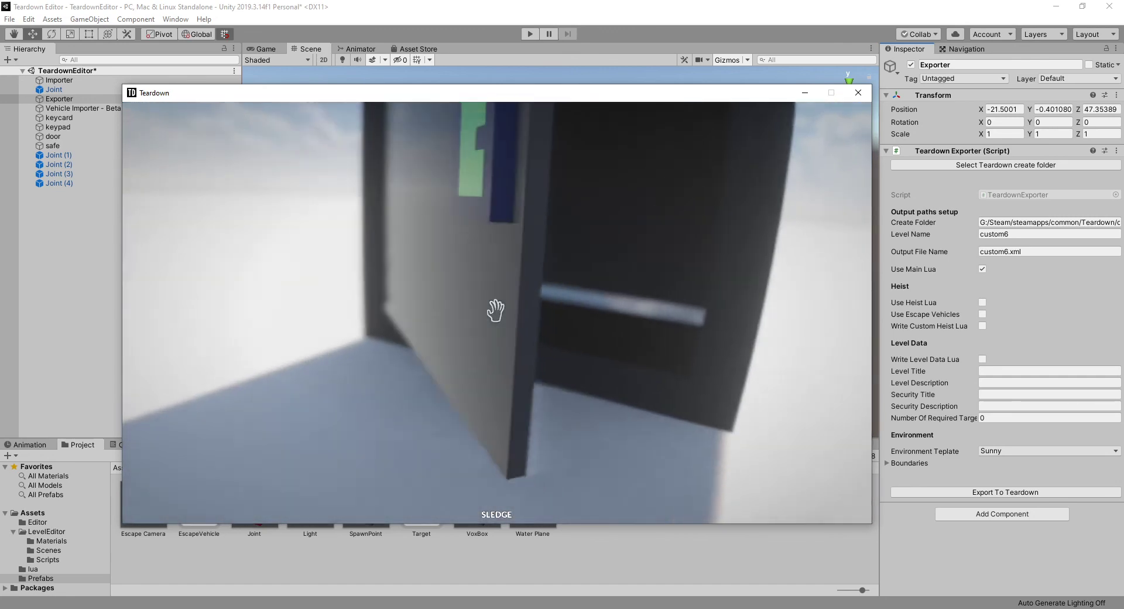
pyautogui.press('w')
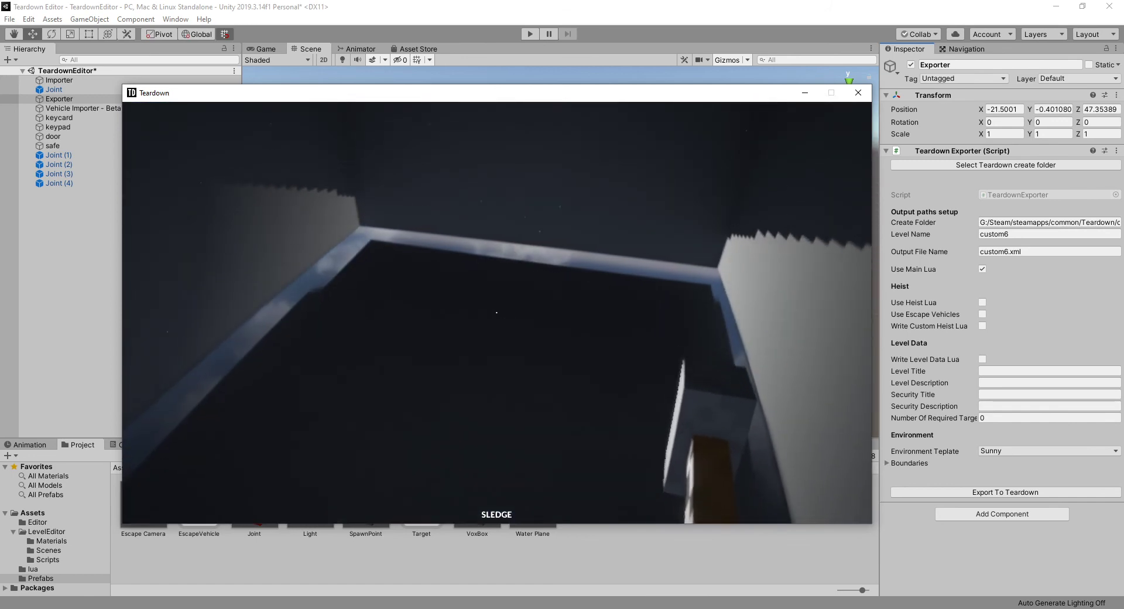
pyautogui.press('s')
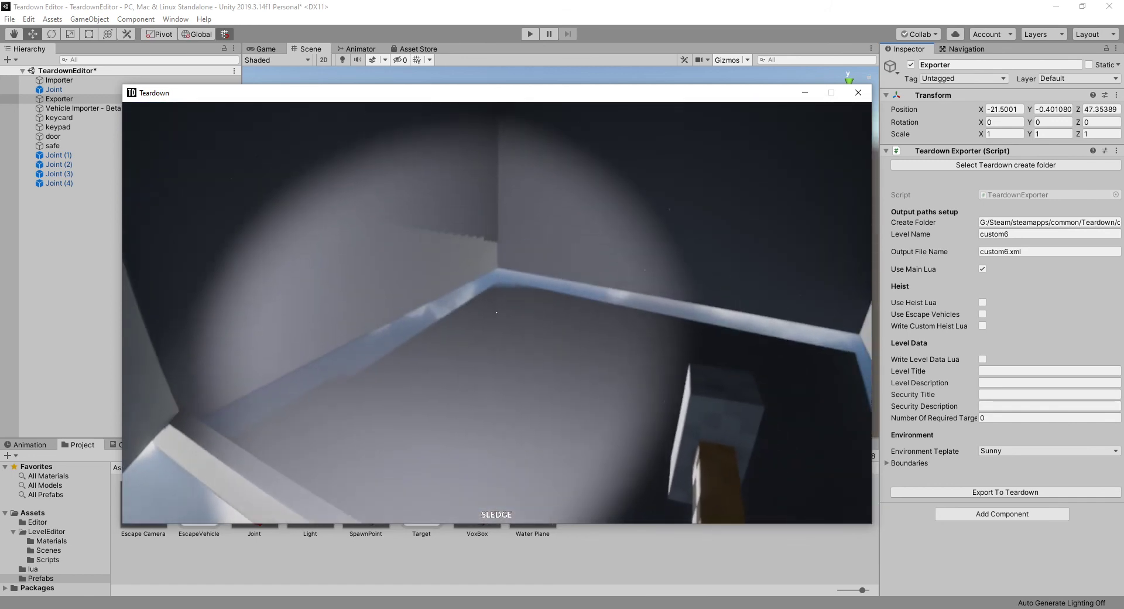
pyautogui.press('s')
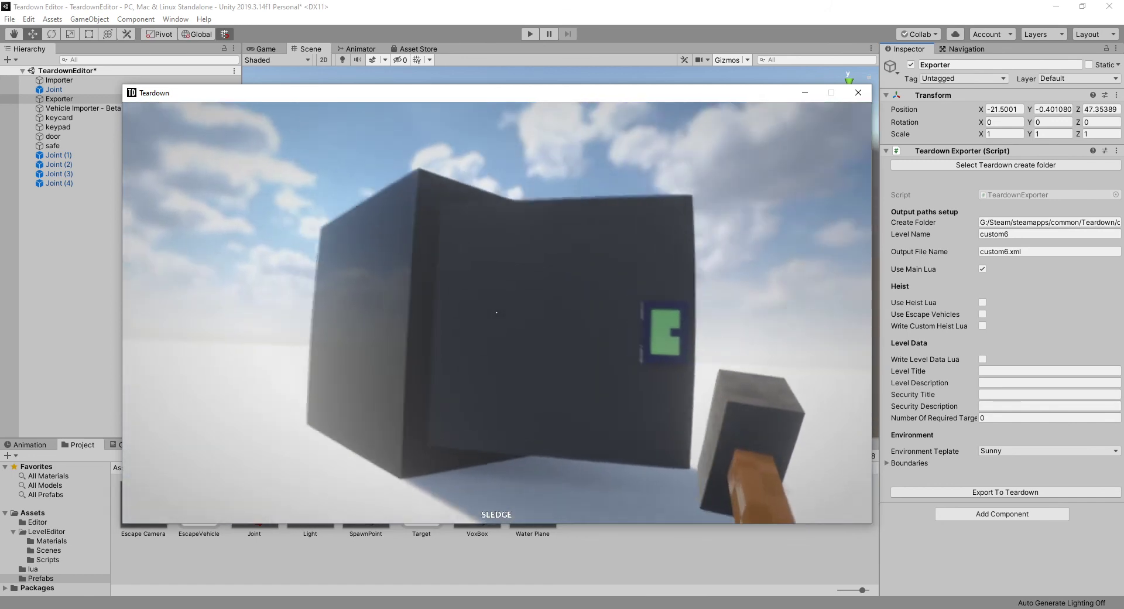
pyautogui.press('w')
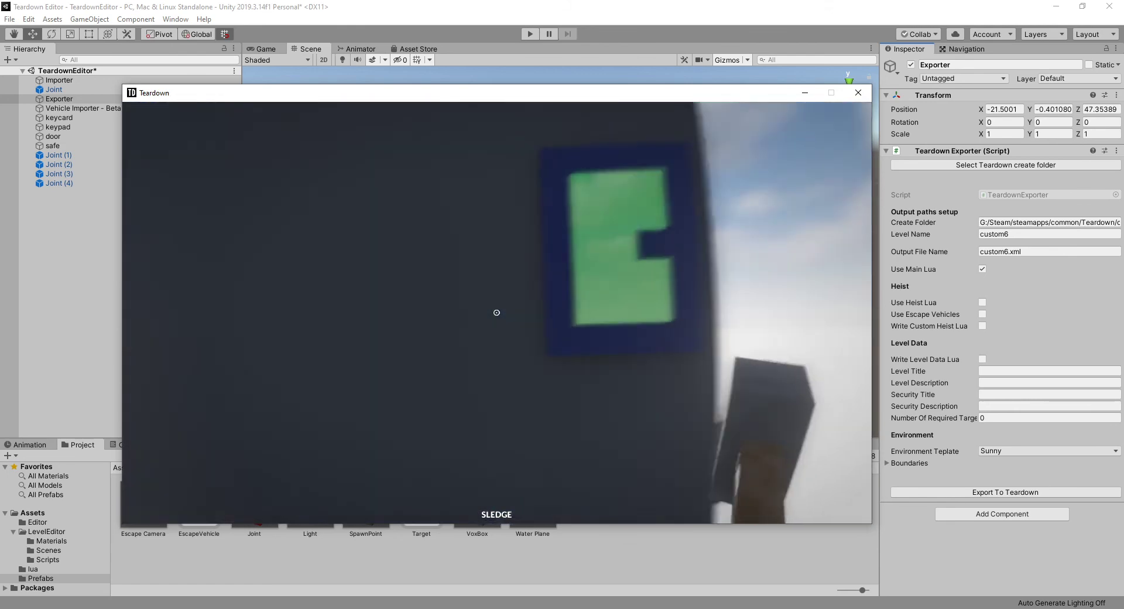
pyautogui.press('s')
pyautogui.press('w')
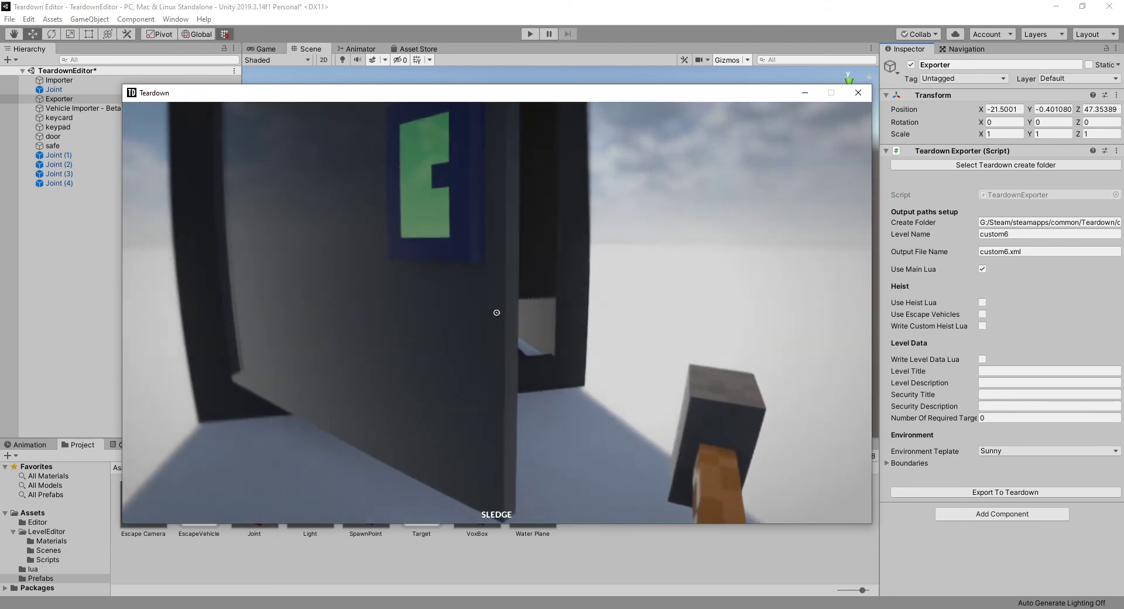
pyautogui.press('s')
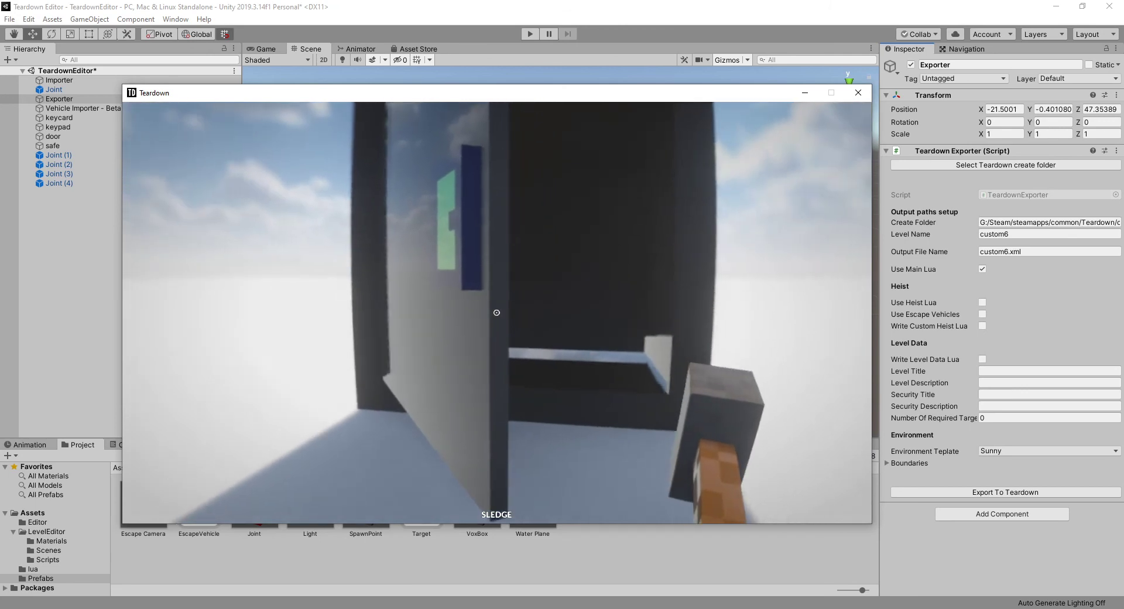
# Swing the safe's door shut and inspect the closed door and its green keypad from the side and front
pyautogui.moveTo(496, 313); pyautogui.dragTo(497, 312, button='right')
pyautogui.press('s')
pyautogui.press('a')
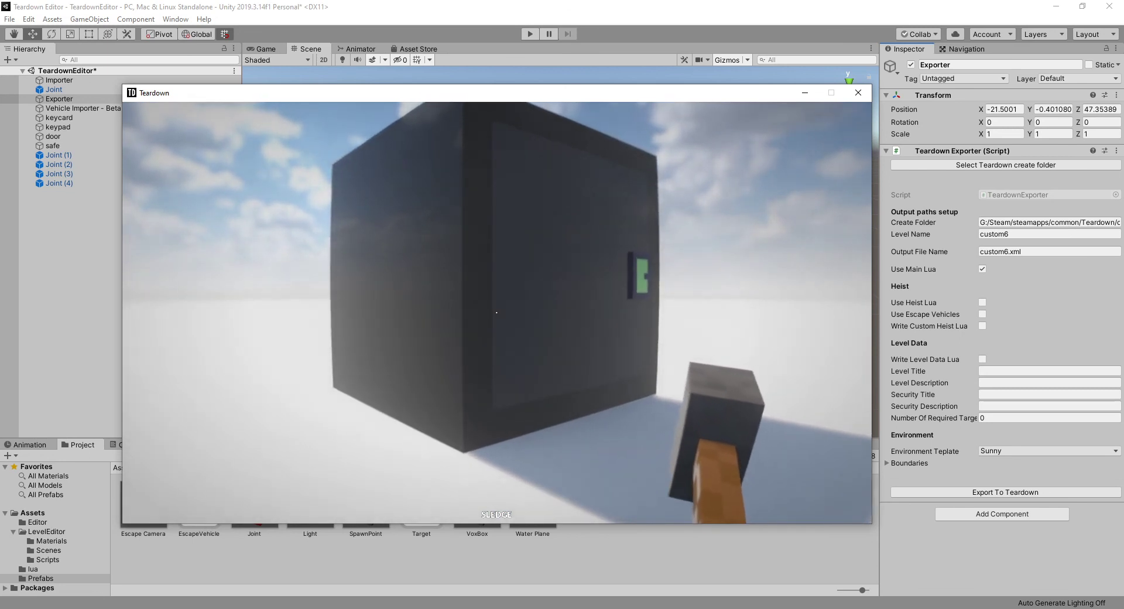
pyautogui.press('w')
pyautogui.press('w')
pyautogui.press('d')
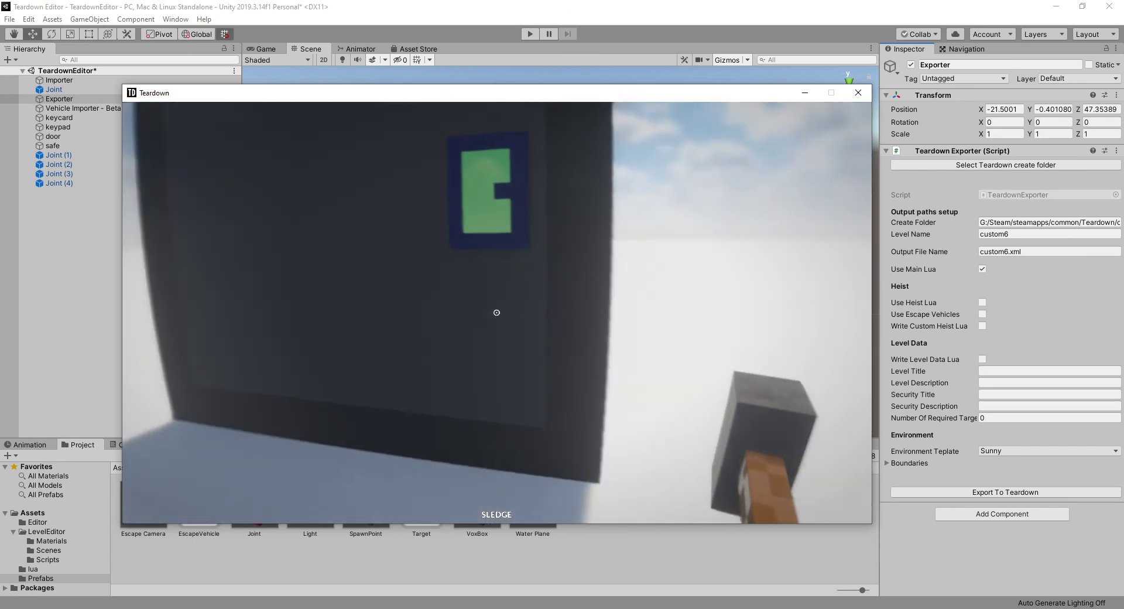
pyautogui.press('s')
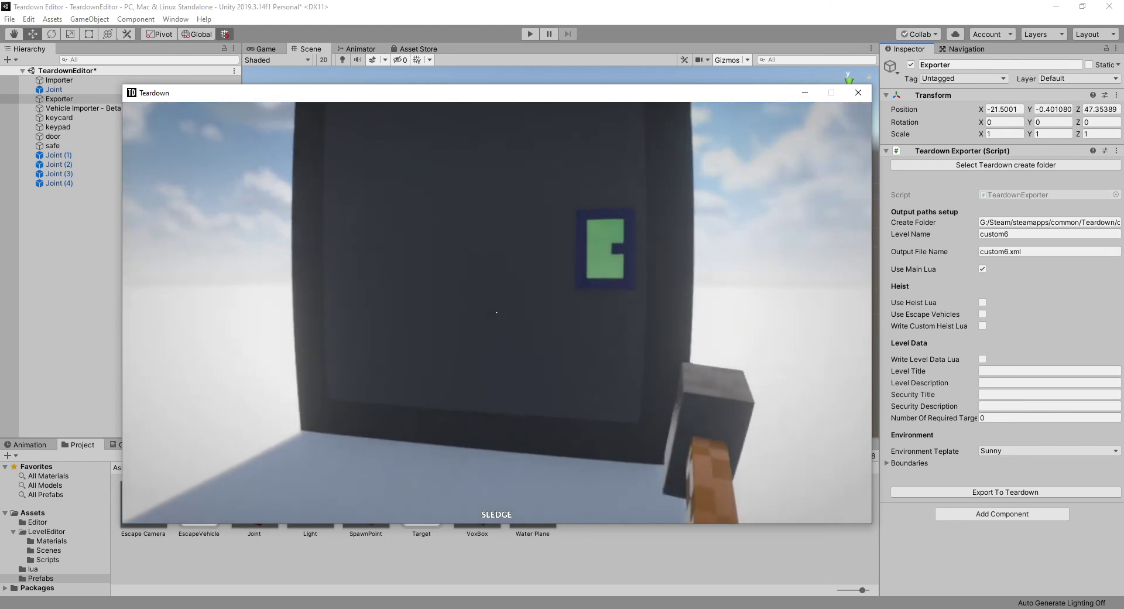
pyautogui.press('w')
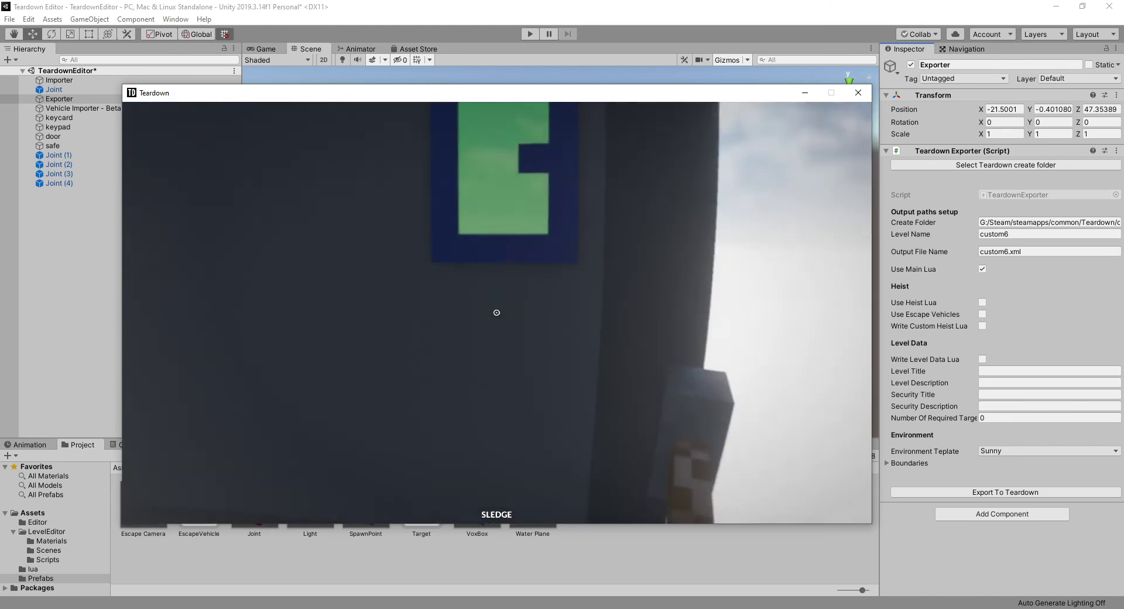
pyautogui.press('s')
# Open the unlocked safe again to view its empty interior, and close the door
pyautogui.press('w')
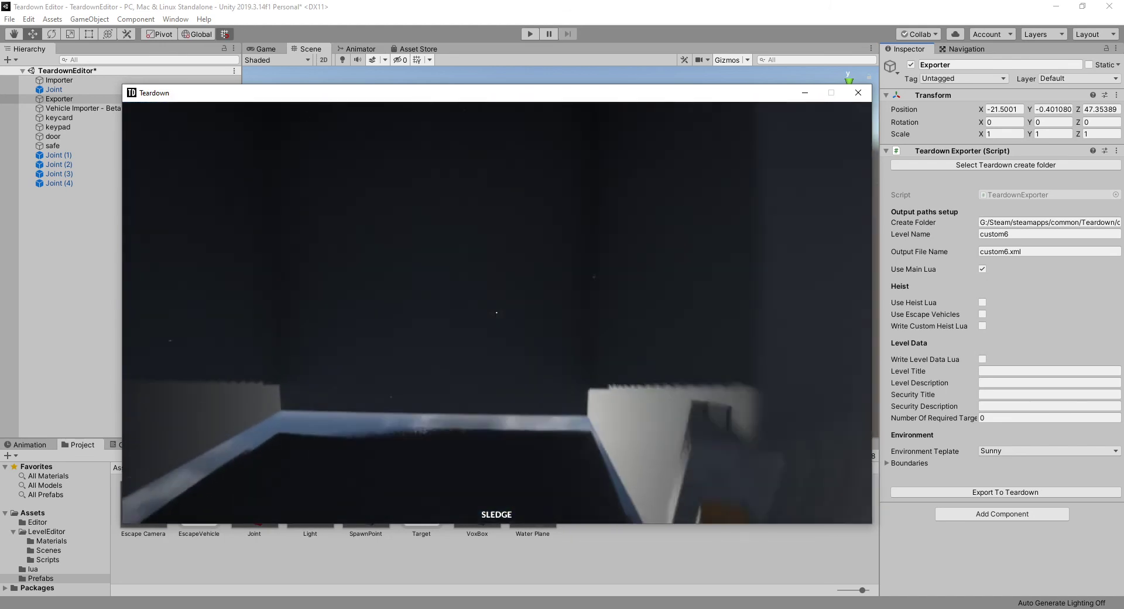
pyautogui.press('s')
pyautogui.moveTo(496, 312); pyautogui.dragTo(496, 311, button='right')
pyautogui.press('s')
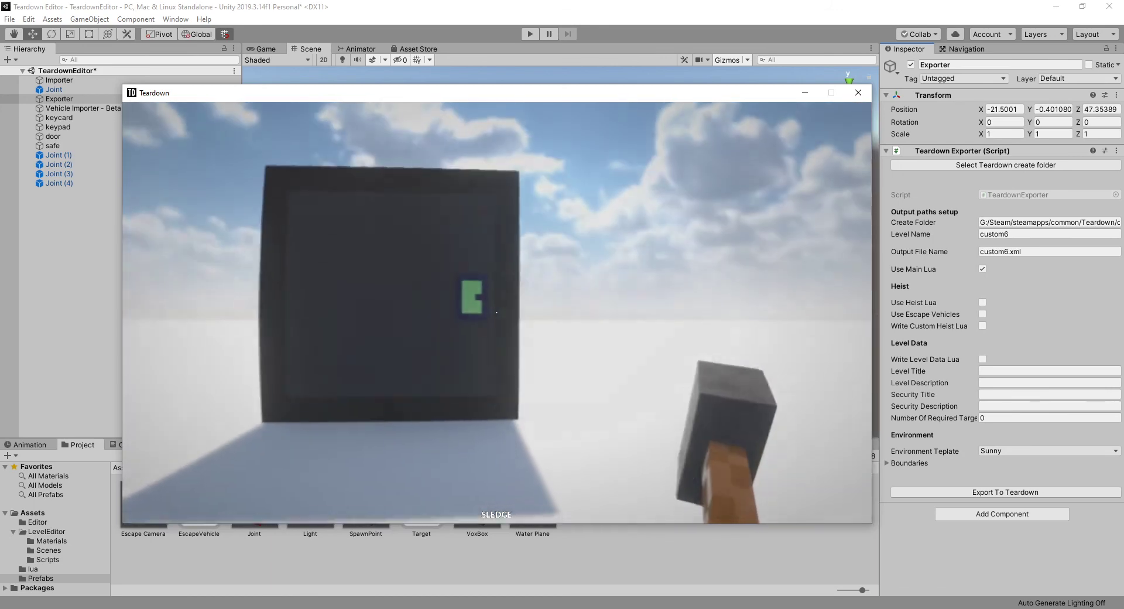
# Examine the keypad's green screen on the closed safe door, alternating between close-up and distant views
pyautogui.press('w')
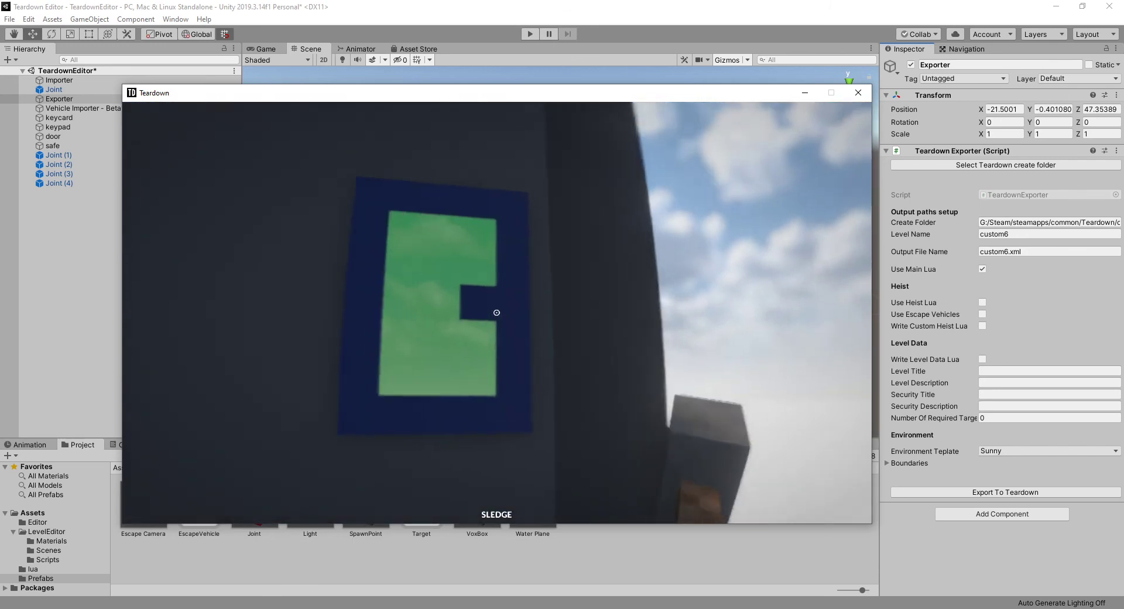
pyautogui.press('s')
pyautogui.press('w')
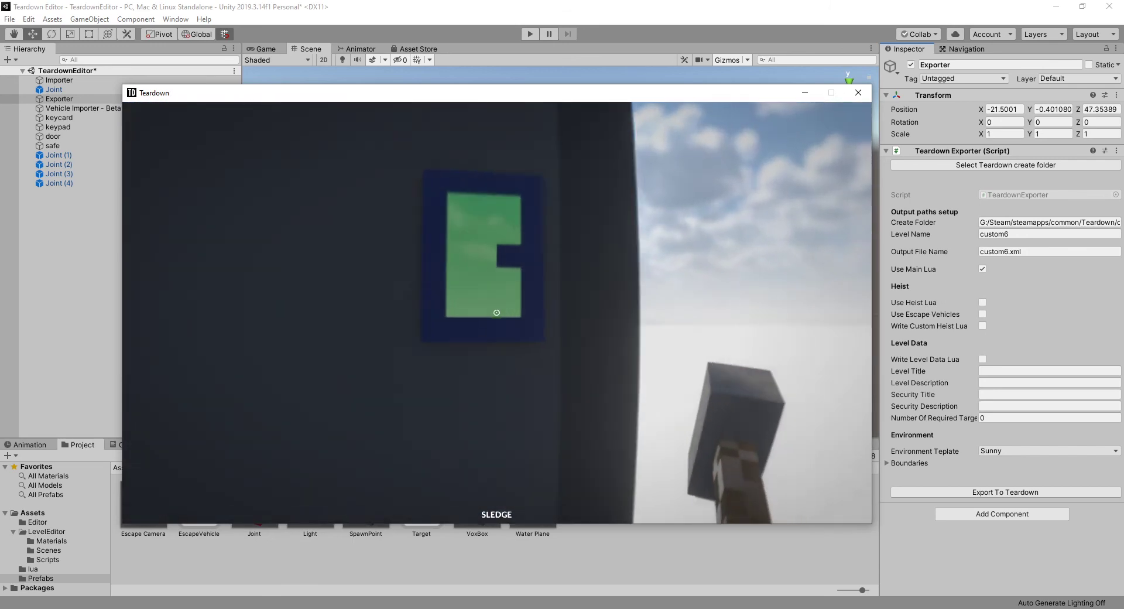
pyautogui.press('s')
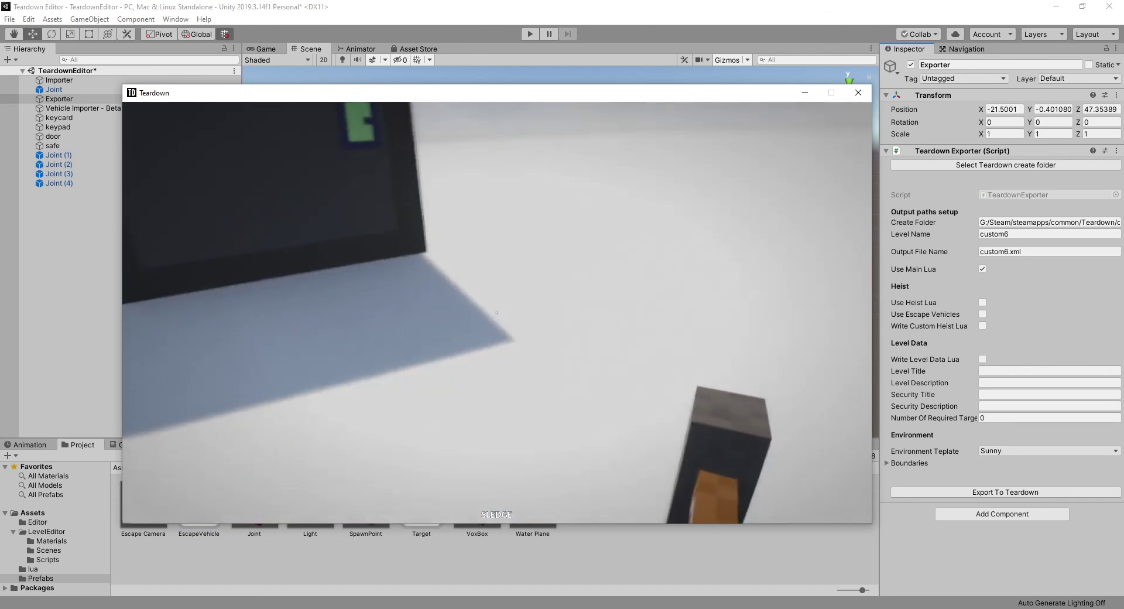
pyautogui.press('w')
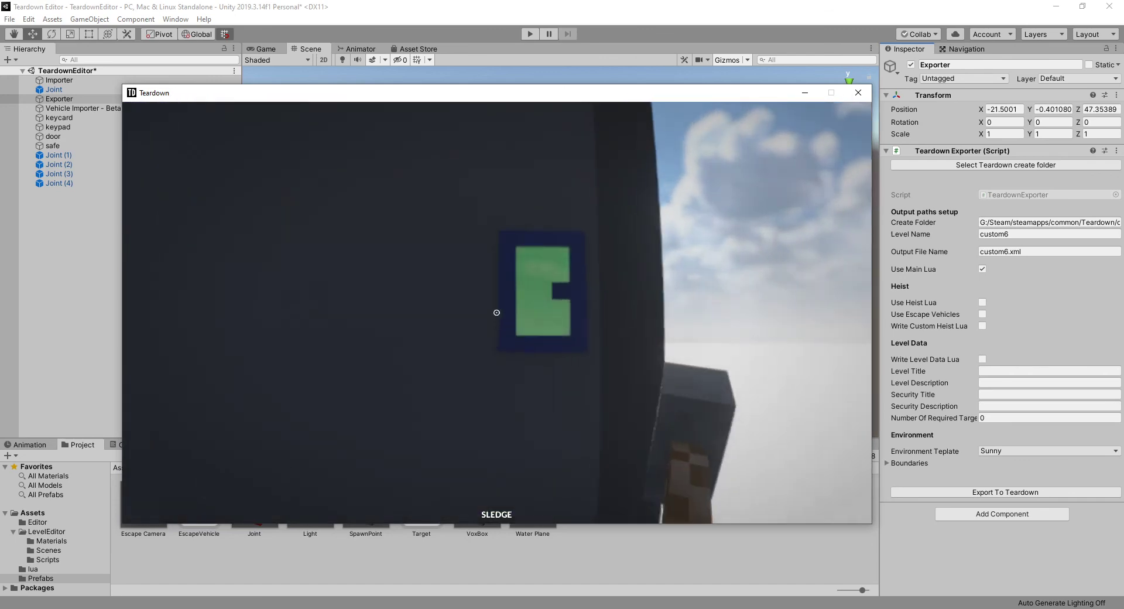
pyautogui.press('s')
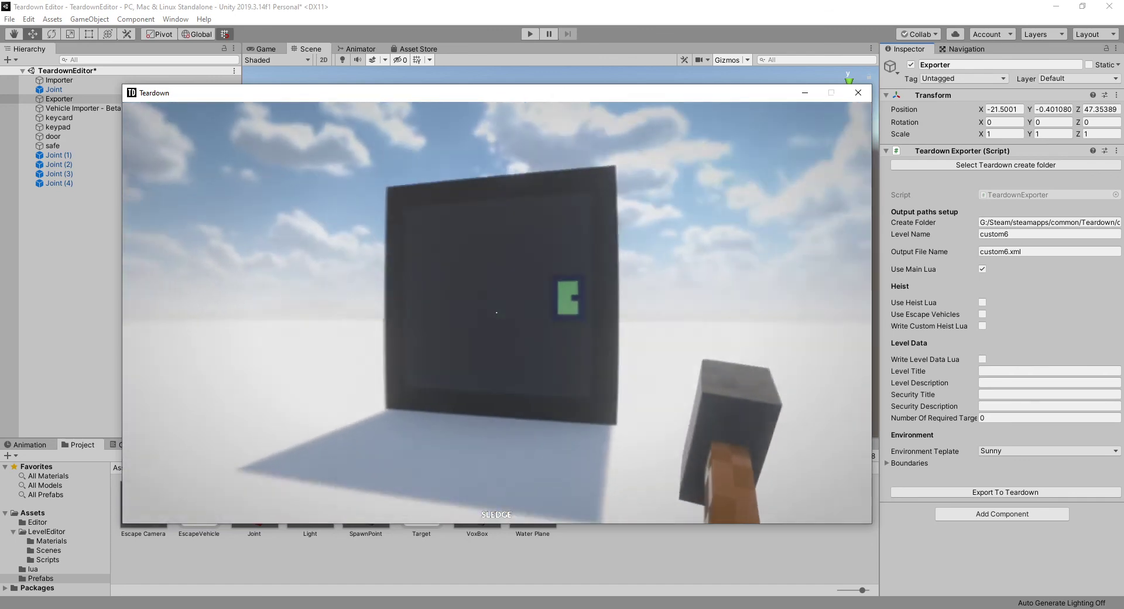